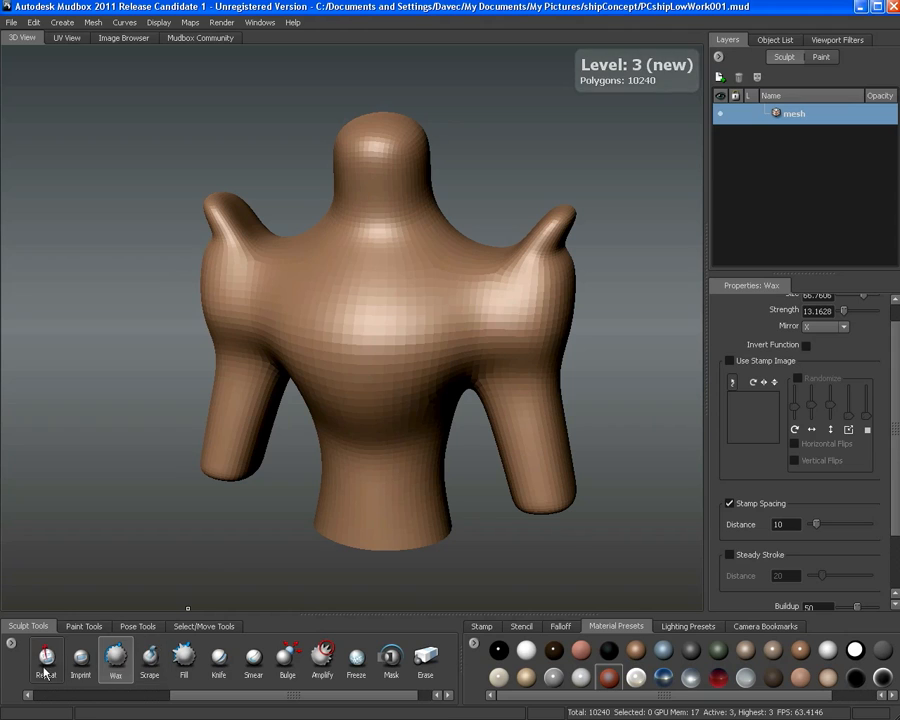
# Activate the Sculpt brush, apply the third falloff preset to it, and make a light test stroke on the chest
pyautogui.moveTo(197, 696); pyautogui.dragTo(47, 702)
pyautogui.click(41, 668)
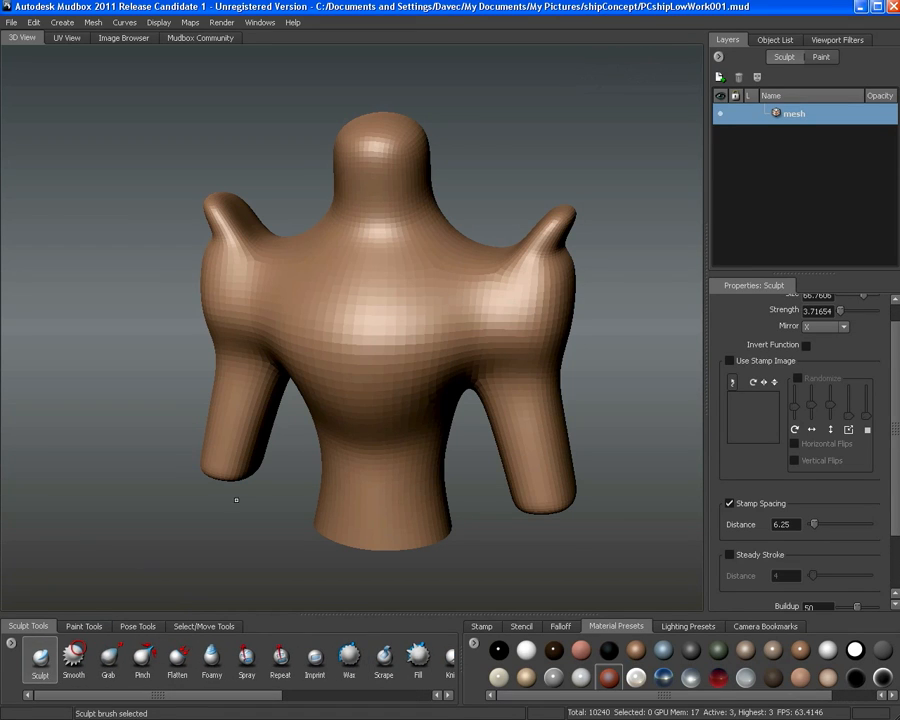
pyautogui.keyDown('alt'); pyautogui.moveTo(237, 498); pyautogui.dragTo(372, 405); pyautogui.keyUp('alt')
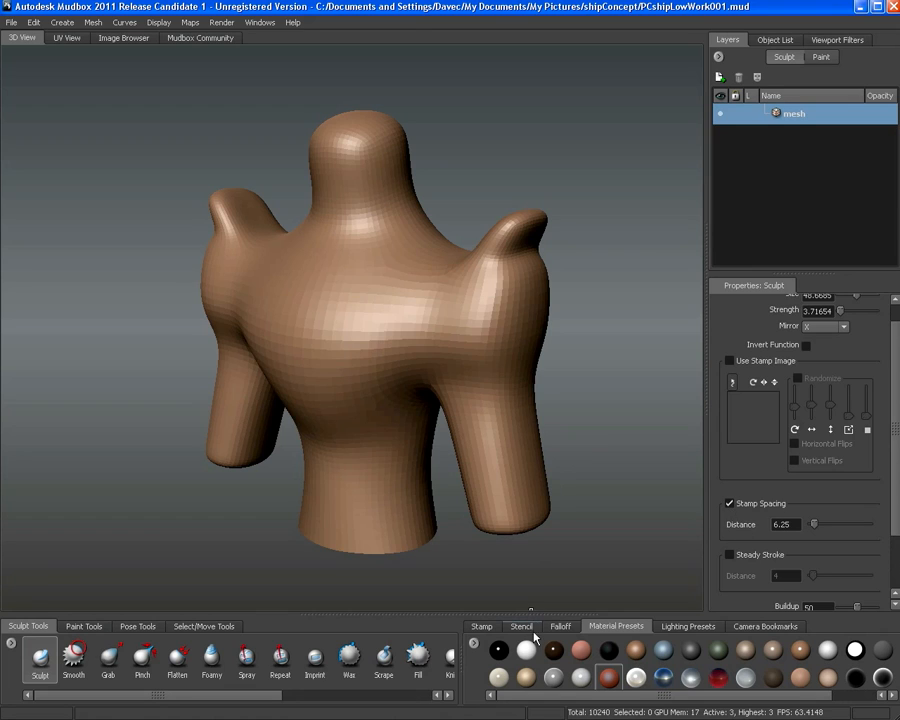
pyautogui.click(563, 627)
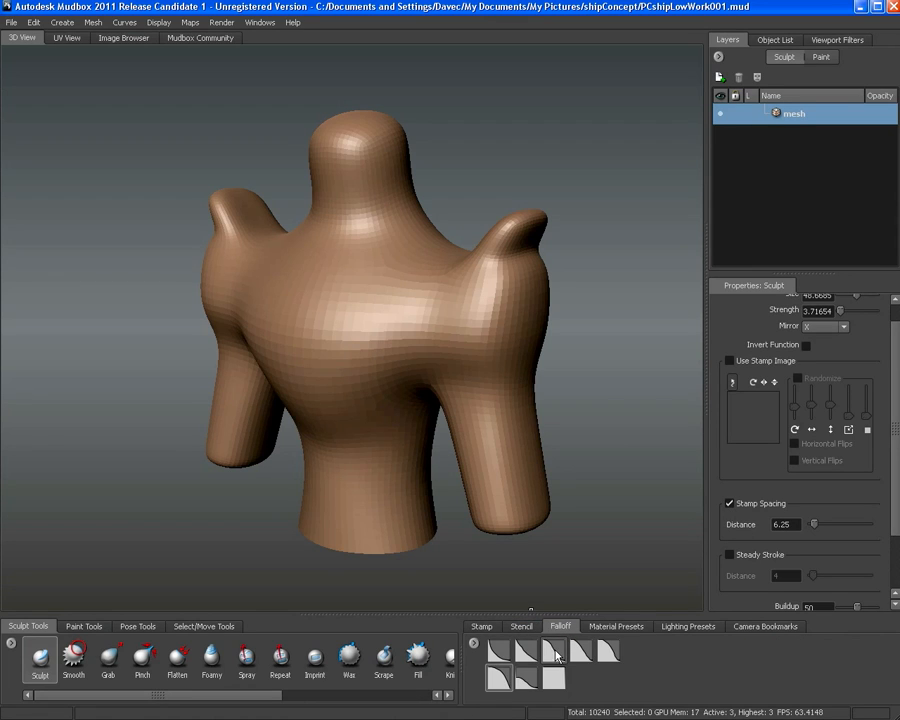
pyautogui.moveTo(400, 373)
pyautogui.keyDown('alt'); pyautogui.mouseDown()
pyautogui.moveTo(444, 352)
pyautogui.moveTo(455, 316)
pyautogui.mouseUp(); pyautogui.keyUp('alt')
pyautogui.keyDown('alt'); pyautogui.moveTo(395, 348); pyautogui.dragTo(409, 350); pyautogui.keyUp('alt')
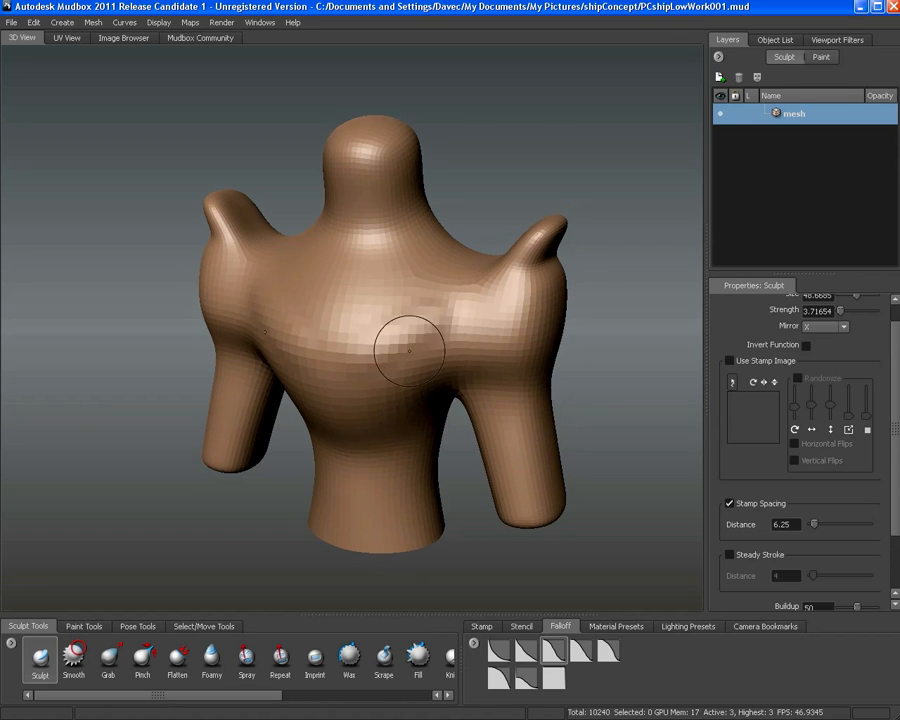
# Set the Sculpt brush to a size of about 54 and a strength of about 33
pyautogui.scroll(-4, 895, 540)
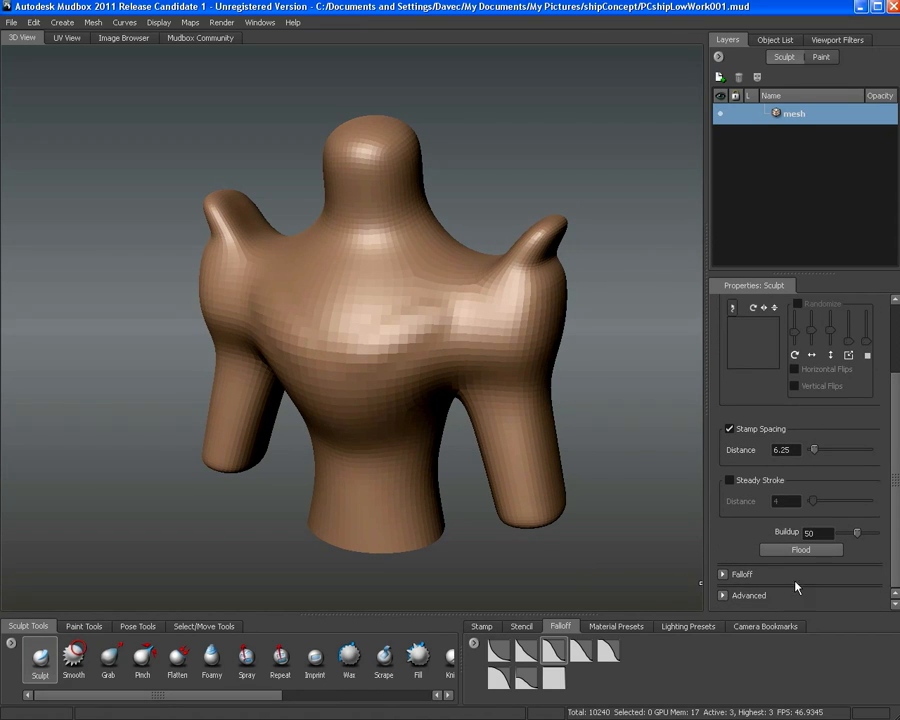
pyautogui.moveTo(894, 515)
pyautogui.mouseDown()
pyautogui.moveTo(891, 576)
pyautogui.moveTo(889, 455)
pyautogui.mouseUp()
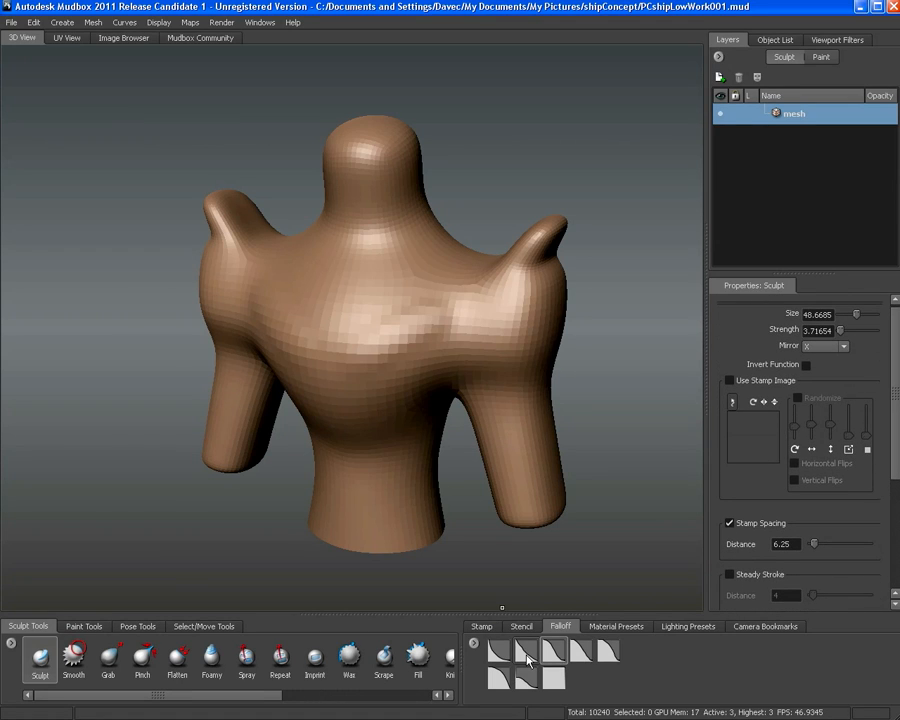
pyautogui.keyDown('alt'); pyautogui.moveTo(396, 408); pyautogui.dragTo(390, 376); pyautogui.keyUp('alt')
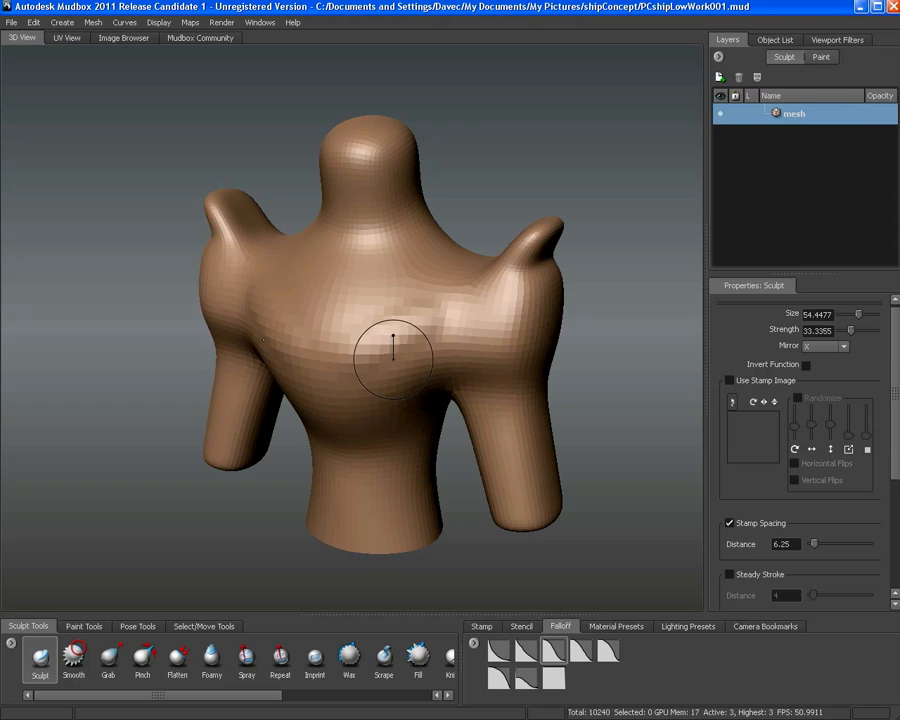
# Sculpt the pectoral muscles and their lower edge across the front of the chest with mirrored strokes
pyautogui.moveTo(265, 305)
pyautogui.mouseDown()
pyautogui.moveTo(394, 321)
pyautogui.moveTo(500, 295)
pyautogui.moveTo(478, 311)
pyautogui.moveTo(355, 325)
pyautogui.mouseUp()
pyautogui.keyDown('alt'); pyautogui.moveTo(355, 325); pyautogui.dragTo(448, 337); pyautogui.keyUp('alt')
pyautogui.moveTo(398, 300)
pyautogui.keyDown('shift'); pyautogui.mouseDown()
pyautogui.moveTo(408, 300)
pyautogui.moveTo(388, 280)
pyautogui.moveTo(402, 289)
pyautogui.mouseUp(); pyautogui.keyUp('shift')
pyautogui.keyDown('alt'); pyautogui.moveTo(450, 330); pyautogui.dragTo(425, 338); pyautogui.keyUp('alt')
pyautogui.moveTo(486, 328)
pyautogui.mouseDown()
pyautogui.moveTo(464, 374)
pyautogui.moveTo(486, 340)
pyautogui.mouseUp()
pyautogui.keyDown('alt'); pyautogui.moveTo(502, 348); pyautogui.dragTo(439, 344); pyautogui.keyUp('alt')
# Build up the centre of the chest and rough in the face, jaw and hollows at the sides of the head
pyautogui.moveTo(434, 372)
pyautogui.mouseDown()
pyautogui.moveTo(364, 372)
pyautogui.moveTo(354, 381)
pyautogui.moveTo(411, 254)
pyautogui.mouseUp()
pyautogui.moveTo(428, 212); pyautogui.dragTo(440, 211)
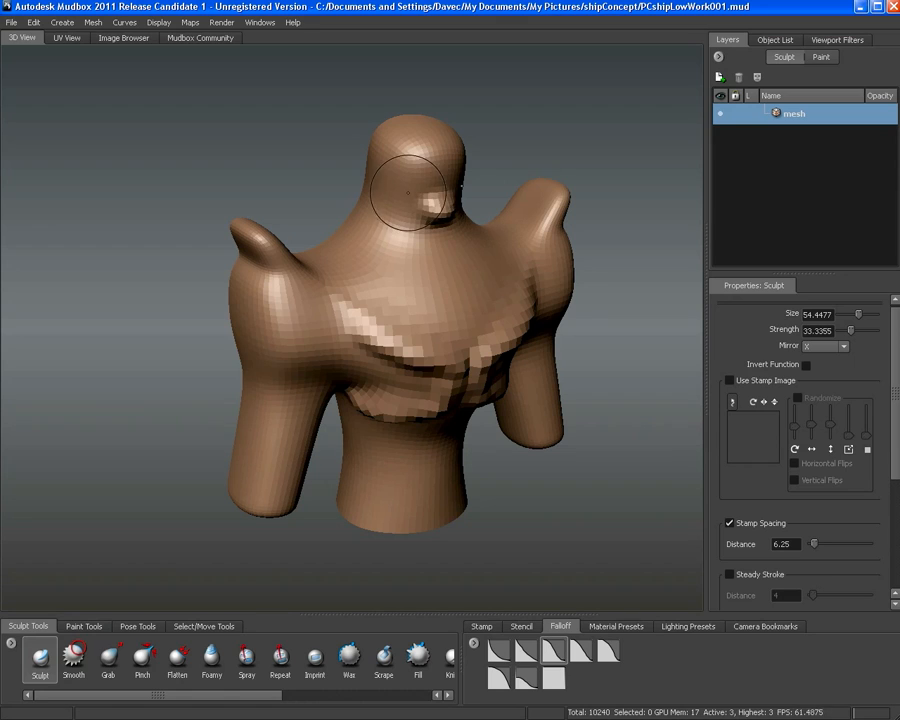
pyautogui.moveTo(392, 170)
pyautogui.mouseDown()
pyautogui.moveTo(406, 232)
pyautogui.moveTo(415, 165)
pyautogui.moveTo(352, 215)
pyautogui.moveTo(326, 271)
pyautogui.mouseUp()
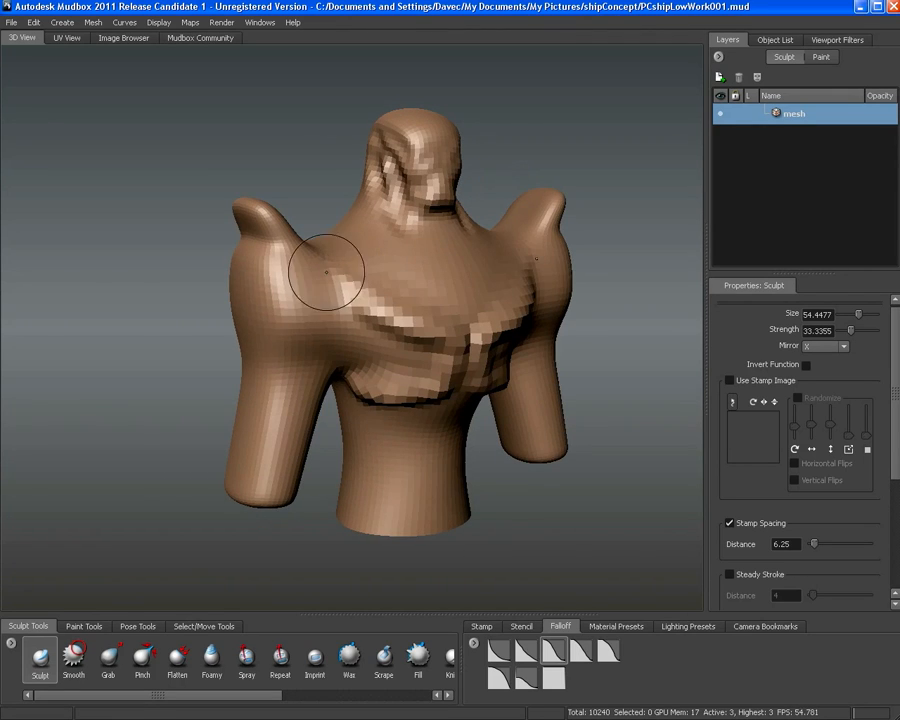
# Carve folds around the shoulders and block in the shoulder blades, spine and lower back
pyautogui.moveTo(282, 311)
pyautogui.keyDown('alt'); pyautogui.mouseDown()
pyautogui.moveTo(240, 310)
pyautogui.moveTo(280, 287)
pyautogui.moveTo(330, 282)
pyautogui.moveTo(305, 268)
pyautogui.moveTo(360, 285)
pyautogui.moveTo(325, 286)
pyautogui.moveTo(345, 287)
pyautogui.moveTo(290, 272)
pyautogui.moveTo(490, 320)
pyautogui.moveTo(431, 328)
pyautogui.mouseUp(); pyautogui.keyUp('alt')
pyautogui.moveTo(315, 332); pyautogui.dragTo(408, 325)
pyautogui.keyDown('alt'); pyautogui.moveTo(408, 325); pyautogui.dragTo(273, 315); pyautogui.keyUp('alt')
pyautogui.moveTo(178, 304)
pyautogui.mouseDown()
pyautogui.moveTo(268, 331)
pyautogui.moveTo(205, 318)
pyautogui.mouseUp()
pyautogui.moveTo(212, 316); pyautogui.dragTo(285, 332)
pyautogui.keyDown('alt'); pyautogui.moveTo(285, 332); pyautogui.dragTo(262, 318); pyautogui.keyUp('alt')
pyautogui.moveTo(246, 244)
pyautogui.mouseDown()
pyautogui.moveTo(255, 247)
pyautogui.moveTo(262, 327)
pyautogui.moveTo(287, 414)
pyautogui.moveTo(318, 376)
pyautogui.mouseUp()
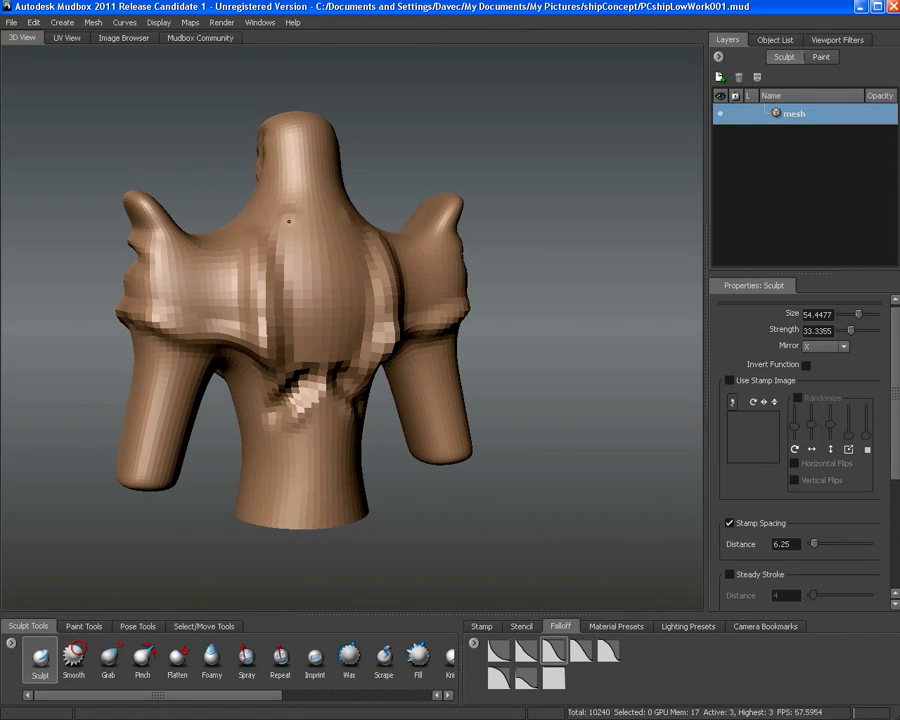
# Sculpt the base of the neck and add muscle ridges along the spine and upper back
pyautogui.moveTo(289, 221)
pyautogui.mouseDown()
pyautogui.moveTo(295, 345)
pyautogui.moveTo(304, 242)
pyautogui.moveTo(294, 220)
pyautogui.mouseUp()
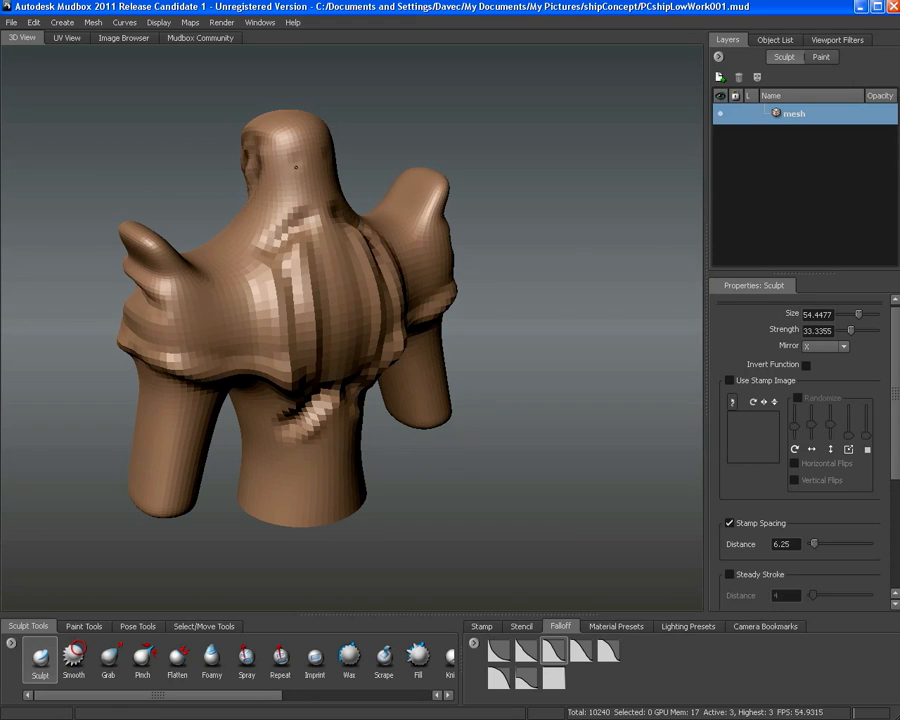
pyautogui.keyDown('alt'); pyautogui.moveTo(229, 254); pyautogui.dragTo(302, 264); pyautogui.keyUp('alt')
pyautogui.moveTo(197, 270)
pyautogui.keyDown('alt'); pyautogui.mouseDown()
pyautogui.moveTo(317, 280)
pyautogui.moveTo(380, 368)
pyautogui.moveTo(354, 268)
pyautogui.moveTo(417, 290)
pyautogui.mouseUp(); pyautogui.keyUp('alt')
pyautogui.moveTo(361, 236)
pyautogui.keyDown('alt'); pyautogui.mouseDown()
pyautogui.moveTo(280, 200)
pyautogui.moveTo(400, 275)
pyautogui.moveTo(310, 259)
pyautogui.moveTo(374, 273)
pyautogui.moveTo(327, 275)
pyautogui.moveTo(282, 322)
pyautogui.moveTo(383, 240)
pyautogui.moveTo(350, 273)
pyautogui.moveTo(368, 239)
pyautogui.moveTo(340, 245)
pyautogui.moveTo(311, 211)
pyautogui.moveTo(304, 250)
pyautogui.moveTo(278, 254)
pyautogui.moveTo(300, 268)
pyautogui.mouseUp(); pyautogui.keyUp('alt')
pyautogui.keyDown('alt'); pyautogui.moveTo(300, 268); pyautogui.dragTo(298, 302); pyautogui.keyUp('alt')
pyautogui.moveTo(294, 306)
pyautogui.mouseDown()
pyautogui.moveTo(282, 294)
pyautogui.moveTo(288, 312)
pyautogui.mouseUp()
# Sculpt muscle forms and creases along the back and outer sides of both arms
pyautogui.moveTo(300, 338)
pyautogui.keyDown('alt'); pyautogui.mouseDown()
pyautogui.moveTo(308, 303)
pyautogui.moveTo(413, 363)
pyautogui.mouseUp(); pyautogui.keyUp('alt')
pyautogui.moveTo(371, 323)
pyautogui.keyDown('alt'); pyautogui.mouseDown()
pyautogui.moveTo(402, 314)
pyautogui.moveTo(412, 414)
pyautogui.moveTo(401, 353)
pyautogui.moveTo(396, 392)
pyautogui.moveTo(386, 356)
pyautogui.moveTo(374, 408)
pyautogui.mouseUp(); pyautogui.keyUp('alt')
pyautogui.keyDown('alt'); pyautogui.moveTo(384, 402); pyautogui.dragTo(378, 368); pyautogui.keyUp('alt')
pyautogui.moveTo(384, 340)
pyautogui.mouseDown()
pyautogui.moveTo(376, 371)
pyautogui.moveTo(317, 354)
pyautogui.moveTo(306, 361)
pyautogui.moveTo(302, 336)
pyautogui.moveTo(338, 357)
pyautogui.moveTo(378, 355)
pyautogui.moveTo(393, 339)
pyautogui.moveTo(358, 327)
pyautogui.moveTo(341, 241)
pyautogui.moveTo(297, 249)
pyautogui.moveTo(306, 278)
pyautogui.mouseUp()
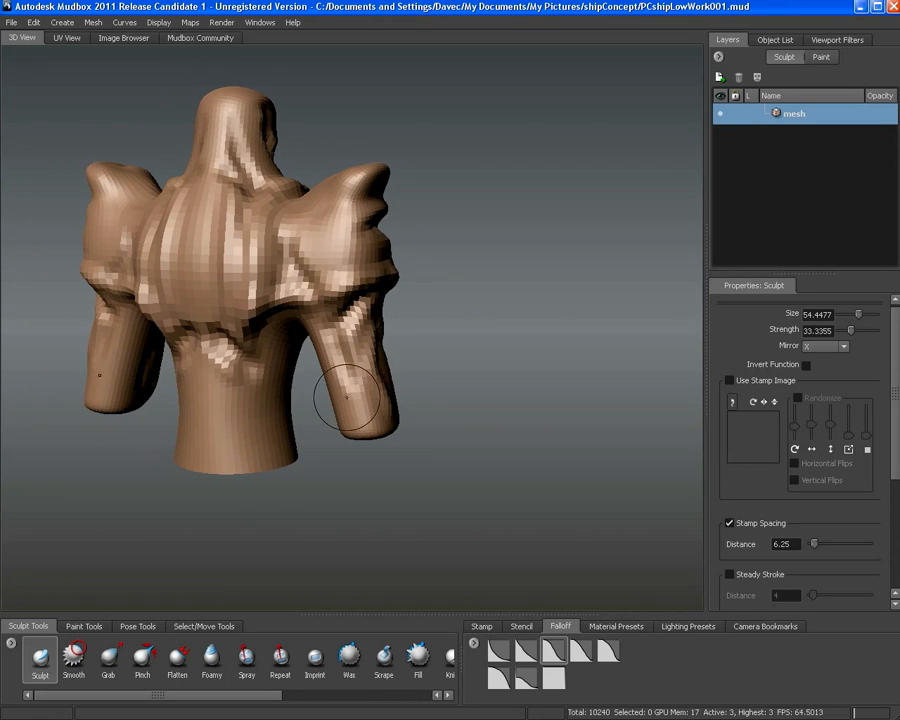
pyautogui.moveTo(347, 398)
pyautogui.keyDown('alt'); pyautogui.mouseDown()
pyautogui.moveTo(243, 374)
pyautogui.moveTo(223, 398)
pyautogui.moveTo(228, 407)
pyautogui.moveTo(308, 418)
pyautogui.mouseUp(); pyautogui.keyUp('alt')
pyautogui.moveTo(444, 412); pyautogui.dragTo(370, 400)
pyautogui.keyDown('alt'); pyautogui.moveTo(384, 402); pyautogui.dragTo(456, 411); pyautogui.keyUp('alt')
# Sculpt the abdomen below the chest with side bulges and a horizontal crease across the waist
pyautogui.keyDown('alt'); pyautogui.moveTo(455, 411); pyautogui.dragTo(300, 384, button='middle'); pyautogui.keyUp('alt')
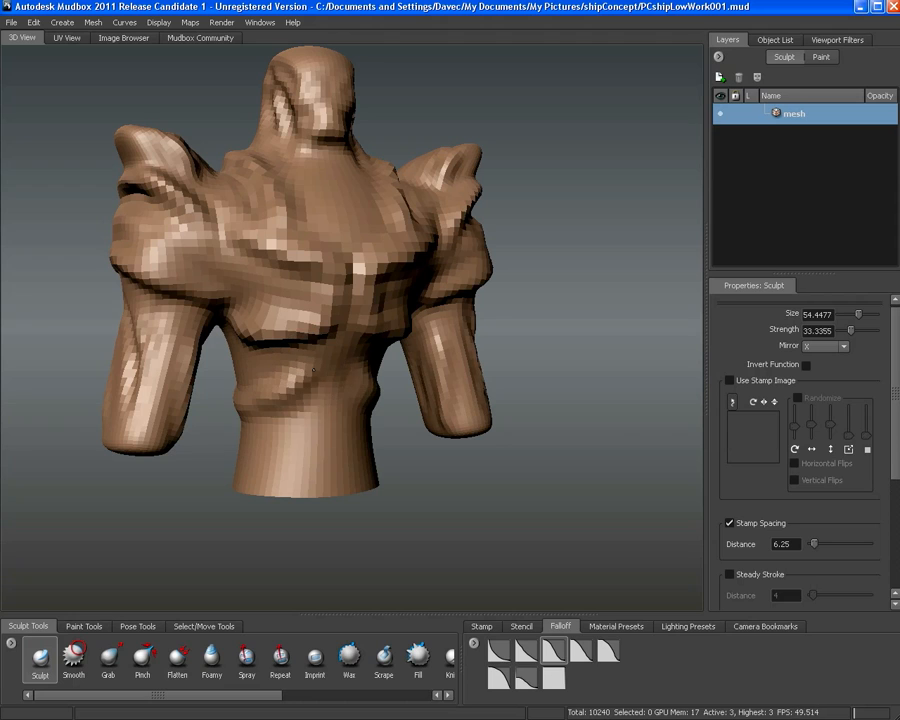
pyautogui.moveTo(322, 374)
pyautogui.mouseDown()
pyautogui.moveTo(262, 432)
pyautogui.moveTo(300, 412)
pyautogui.moveTo(278, 430)
pyautogui.moveTo(318, 436)
pyautogui.moveTo(310, 402)
pyautogui.moveTo(322, 386)
pyautogui.mouseUp()
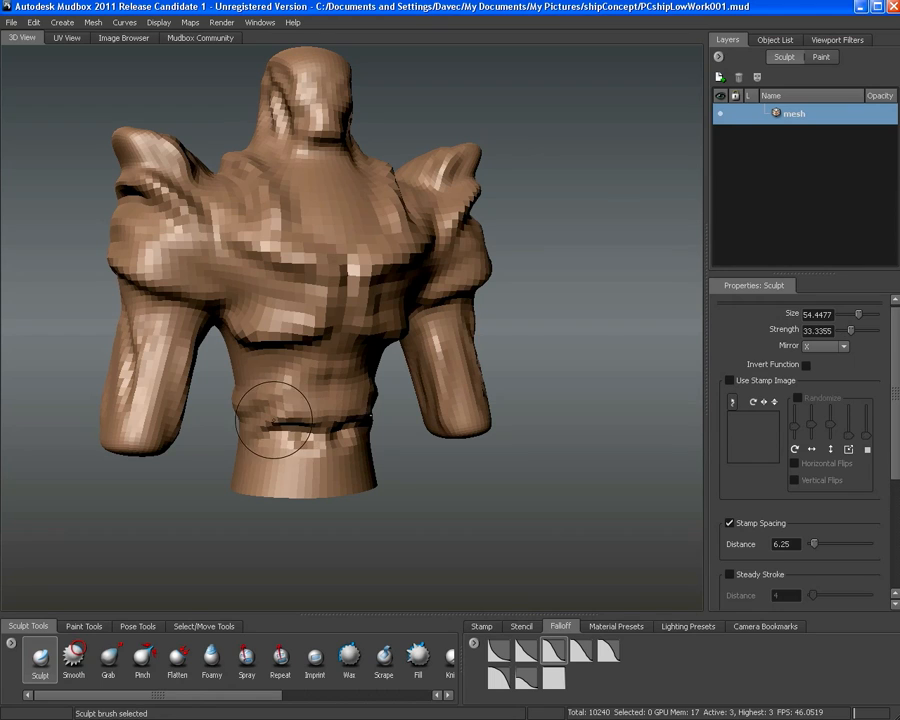
pyautogui.moveTo(236, 441)
pyautogui.keyDown('alt'); pyautogui.mouseDown()
pyautogui.moveTo(440, 447)
pyautogui.moveTo(416, 418)
pyautogui.moveTo(420, 426)
pyautogui.mouseUp(); pyautogui.keyUp('alt')
# Carry the waist folds around the flanks and sculpt the muscles at the side of the back
pyautogui.moveTo(445, 376)
pyautogui.keyDown('alt'); pyautogui.mouseDown()
pyautogui.moveTo(484, 380)
pyautogui.moveTo(484, 348)
pyautogui.moveTo(507, 362)
pyautogui.mouseUp(); pyautogui.keyUp('alt')
pyautogui.moveTo(507, 362)
pyautogui.keyDown('alt'); pyautogui.mouseDown()
pyautogui.moveTo(553, 342)
pyautogui.moveTo(618, 366)
pyautogui.moveTo(620, 345)
pyautogui.mouseUp(); pyautogui.keyUp('alt')
pyautogui.moveTo(352, 341)
pyautogui.mouseDown()
pyautogui.moveTo(298, 356)
pyautogui.moveTo(338, 306)
pyautogui.moveTo(272, 332)
pyautogui.mouseUp()
pyautogui.keyDown('alt'); pyautogui.moveTo(272, 332); pyautogui.dragTo(340, 340); pyautogui.keyUp('alt')
pyautogui.moveTo(343, 290)
pyautogui.mouseDown()
pyautogui.moveTo(305, 310)
pyautogui.moveTo(345, 294)
pyautogui.mouseUp()
pyautogui.moveTo(345, 294)
pyautogui.keyDown('alt'); pyautogui.mouseDown()
pyautogui.moveTo(307, 285)
pyautogui.moveTo(240, 290)
pyautogui.mouseUp(); pyautogui.keyUp('alt')
# Define the rear shoulder muscles and the layered folds beneath the raised shoulder peaks
pyautogui.moveTo(311, 302); pyautogui.dragTo(349, 318)
pyautogui.moveTo(370, 318)
pyautogui.keyDown('alt'); pyautogui.mouseDown()
pyautogui.moveTo(349, 323)
pyautogui.moveTo(392, 290)
pyautogui.moveTo(431, 299)
pyautogui.moveTo(377, 303)
pyautogui.moveTo(408, 294)
pyautogui.moveTo(418, 276)
pyautogui.moveTo(428, 306)
pyautogui.moveTo(400, 318)
pyautogui.mouseUp(); pyautogui.keyUp('alt')
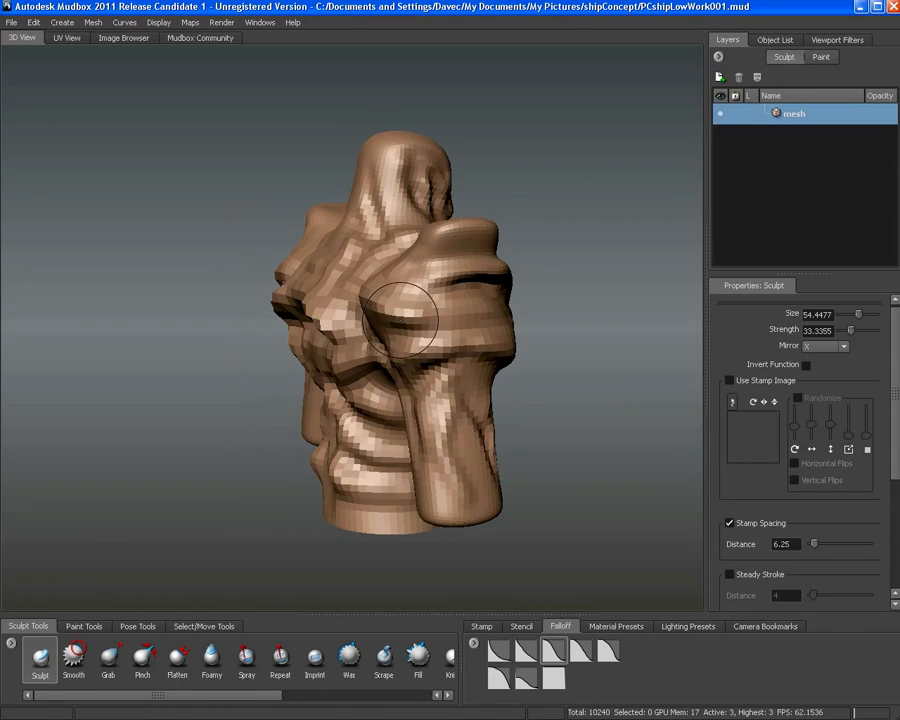
pyautogui.moveTo(455, 323)
pyautogui.keyDown('alt'); pyautogui.mouseDown()
pyautogui.moveTo(382, 328)
pyautogui.moveTo(287, 302)
pyautogui.moveTo(459, 299)
pyautogui.mouseUp(); pyautogui.keyUp('alt')
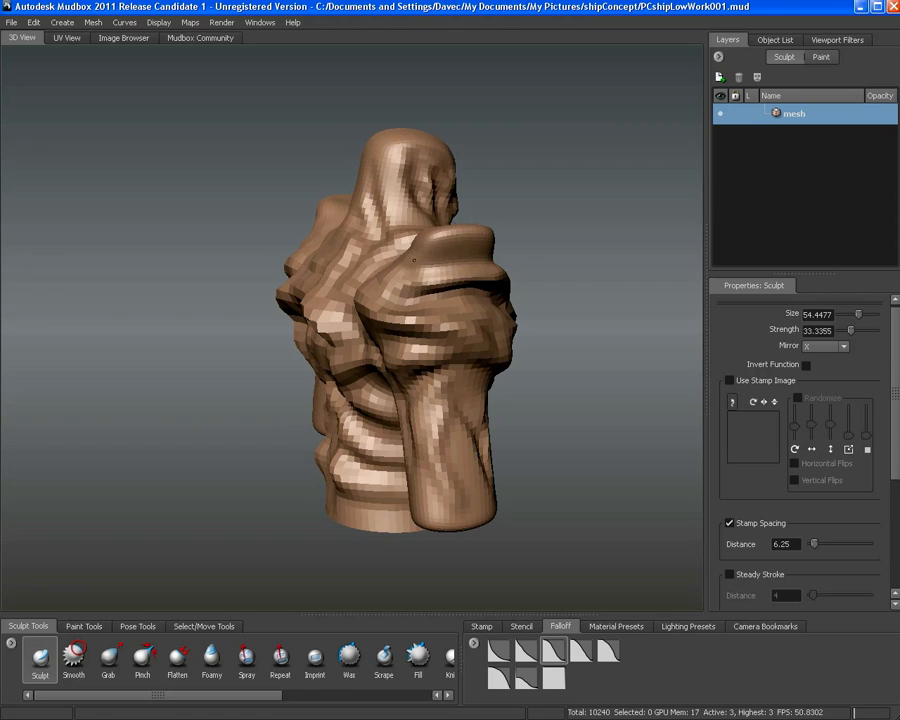
pyautogui.keyDown('alt'); pyautogui.moveTo(407, 262); pyautogui.dragTo(268, 266); pyautogui.keyUp('alt')
pyautogui.moveTo(291, 313)
pyautogui.keyDown('alt'); pyautogui.mouseDown()
pyautogui.moveTo(297, 289)
pyautogui.moveTo(258, 376)
pyautogui.mouseUp(); pyautogui.keyUp('alt')
pyautogui.moveTo(236, 423)
pyautogui.keyDown('alt'); pyautogui.mouseDown()
pyautogui.moveTo(247, 428)
pyautogui.moveTo(224, 410)
pyautogui.moveTo(248, 403)
pyautogui.moveTo(207, 403)
pyautogui.mouseUp(); pyautogui.keyUp('alt')
# Reshape the head and pull out the forehead with the Grab brush at a size of about 80
pyautogui.click(110, 663)
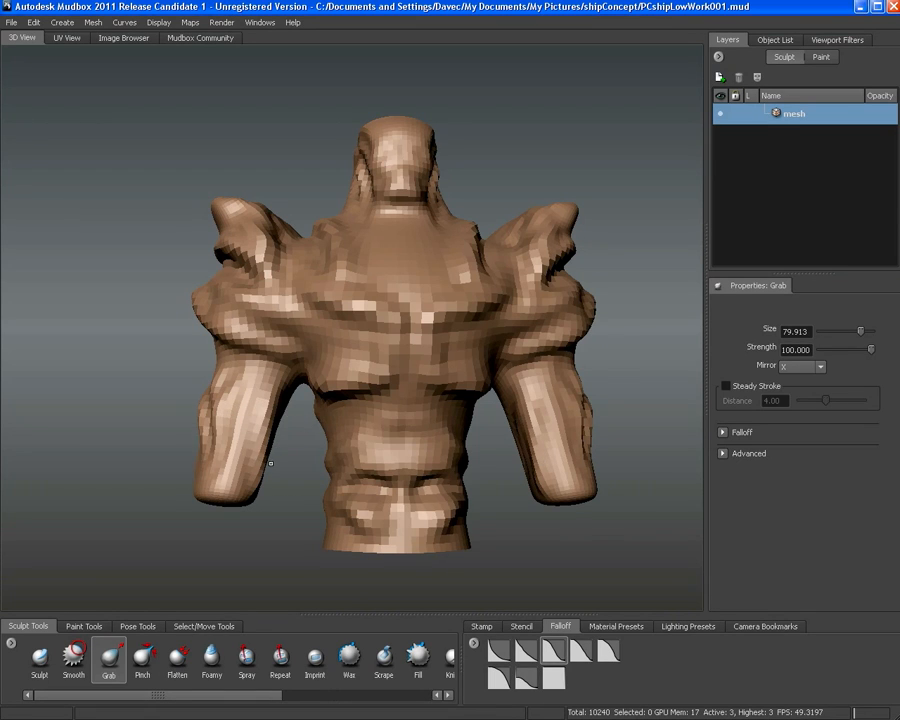
pyautogui.keyDown('alt'); pyautogui.moveTo(270, 461); pyautogui.dragTo(271, 440); pyautogui.keyUp('alt')
pyautogui.keyDown('alt'); pyautogui.moveTo(271, 440); pyautogui.dragTo(262, 473); pyautogui.keyUp('alt')
pyautogui.moveTo(262, 470)
pyautogui.keyDown('alt'); pyautogui.mouseDown()
pyautogui.moveTo(235, 436)
pyautogui.moveTo(459, 388)
pyautogui.moveTo(508, 340)
pyautogui.moveTo(532, 331)
pyautogui.mouseUp(); pyautogui.keyUp('alt')
pyautogui.keyDown('alt'); pyautogui.moveTo(532, 331); pyautogui.dragTo(313, 300); pyautogui.keyUp('alt')
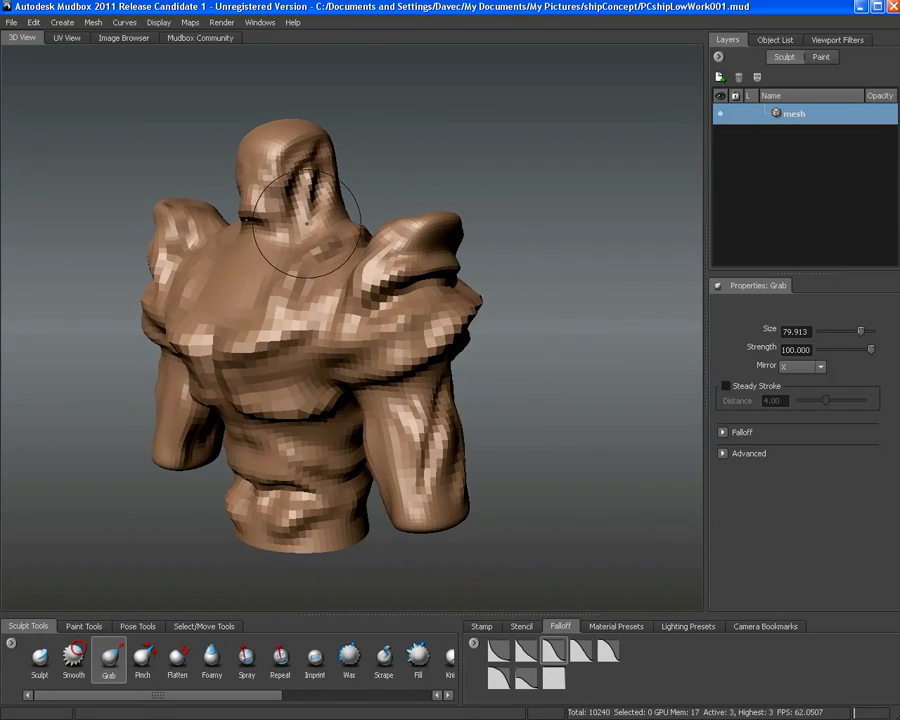
pyautogui.keyDown('alt'); pyautogui.moveTo(309, 223); pyautogui.dragTo(243, 202); pyautogui.keyUp('alt')
pyautogui.moveTo(235, 156)
pyautogui.mouseDown()
pyautogui.moveTo(223, 148)
pyautogui.moveTo(223, 167)
pyautogui.mouseUp()
pyautogui.moveTo(231, 183)
pyautogui.mouseDown()
pyautogui.moveTo(239, 214)
pyautogui.moveTo(412, 281)
pyautogui.mouseUp()
# Reduce the Sculpt brush size to about 42 and shape the brow ridge and eye sockets
pyautogui.click(50, 660)
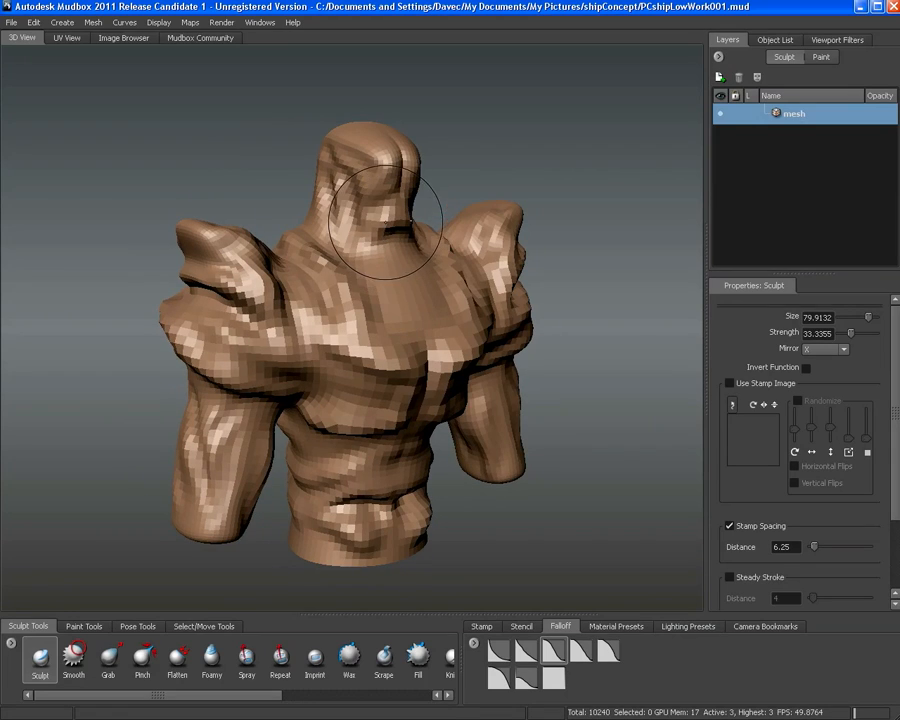
pyautogui.press('[')
pyautogui.press('[')
pyautogui.press('[')
pyautogui.press('[')
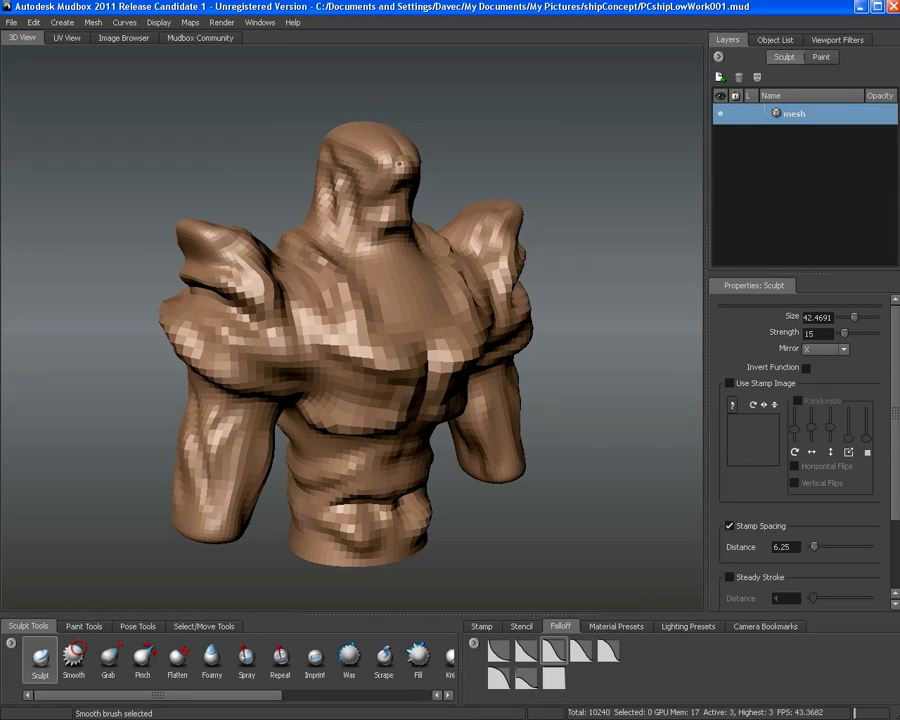
pyautogui.keyDown('alt'); pyautogui.moveTo(381, 190); pyautogui.dragTo(403, 193); pyautogui.keyUp('alt')
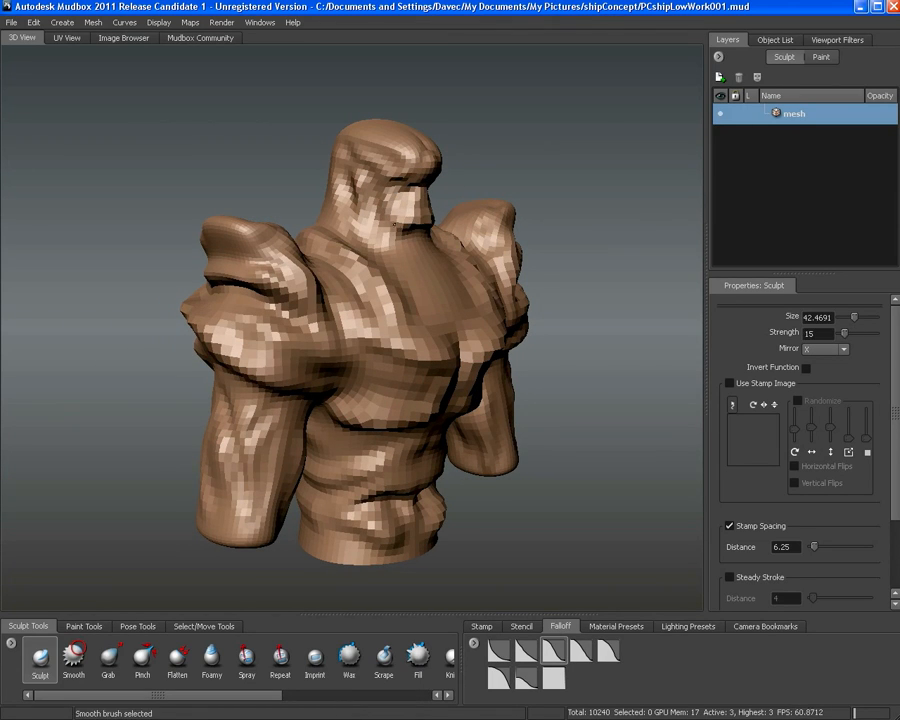
# Sculpt the nose, cheeks, mouth and protruding chin, and smooth the transitions around the face
pyautogui.keyDown('alt'); pyautogui.moveTo(382, 218); pyautogui.dragTo(413, 210); pyautogui.keyUp('alt')
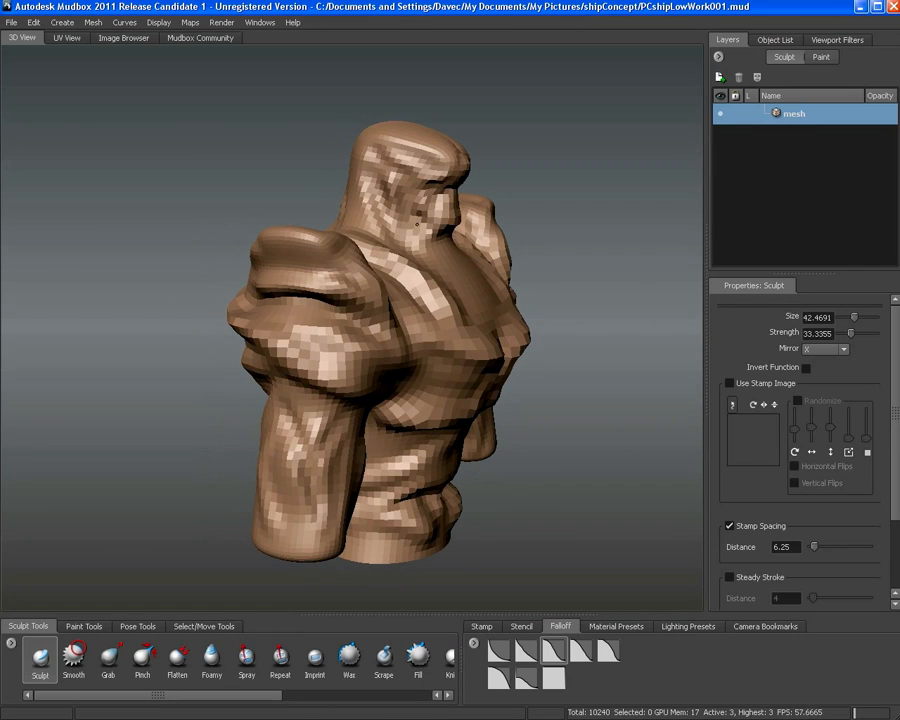
pyautogui.moveTo(320, 185)
pyautogui.keyDown('alt'); pyautogui.mouseDown()
pyautogui.moveTo(250, 175)
pyautogui.moveTo(368, 205)
pyautogui.mouseUp(); pyautogui.keyUp('alt')
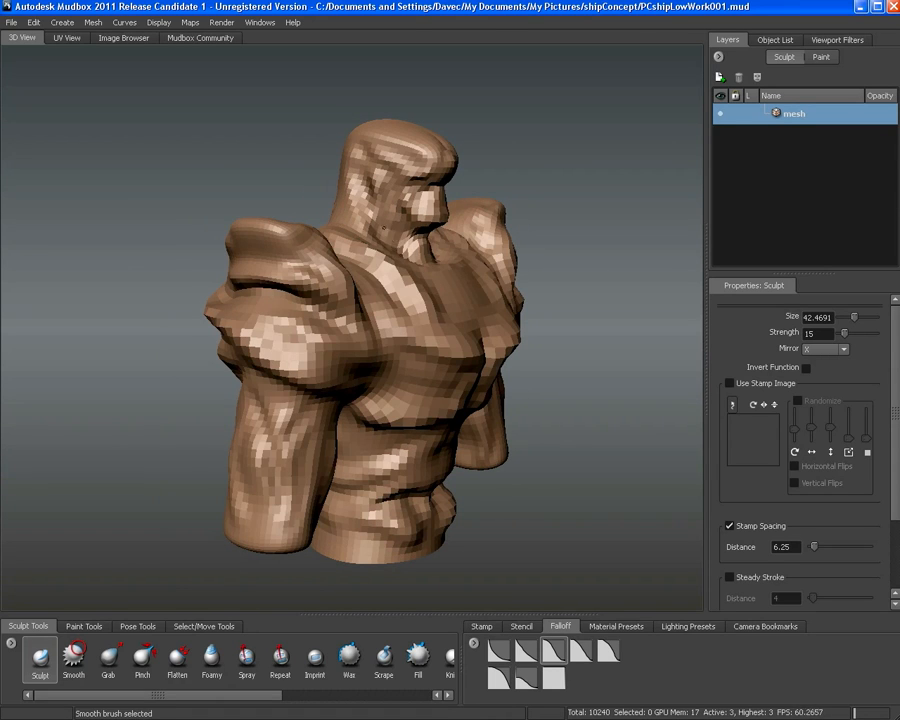
pyautogui.moveTo(280, 172)
pyautogui.keyDown('alt'); pyautogui.mouseDown()
pyautogui.moveTo(250, 185)
pyautogui.moveTo(262, 240)
pyautogui.moveTo(150, 190)
pyautogui.moveTo(341, 298)
pyautogui.moveTo(325, 300)
pyautogui.moveTo(376, 308)
pyautogui.moveTo(322, 300)
pyautogui.moveTo(339, 320)
pyautogui.mouseUp(); pyautogui.keyUp('alt')
pyautogui.press('shift')
# Refine the forearm muscles and wrists, and add definition to the chest and shoulders
pyautogui.keyDown('alt'); pyautogui.moveTo(313, 305); pyautogui.dragTo(293, 285, button='middle'); pyautogui.keyUp('alt')
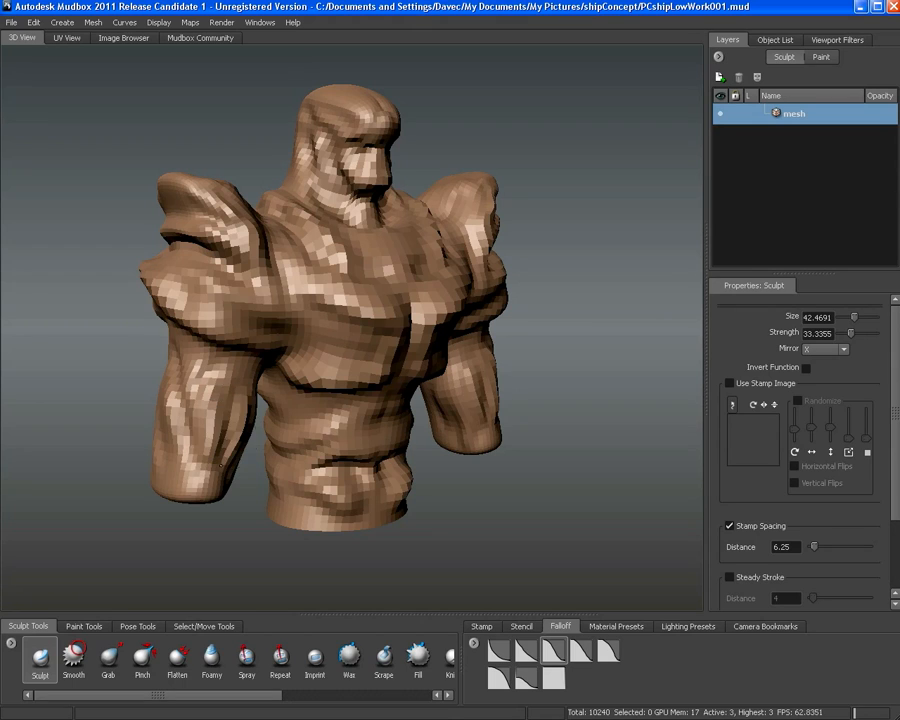
pyautogui.keyDown('alt'); pyautogui.moveTo(240, 395); pyautogui.dragTo(215, 347); pyautogui.keyUp('alt')
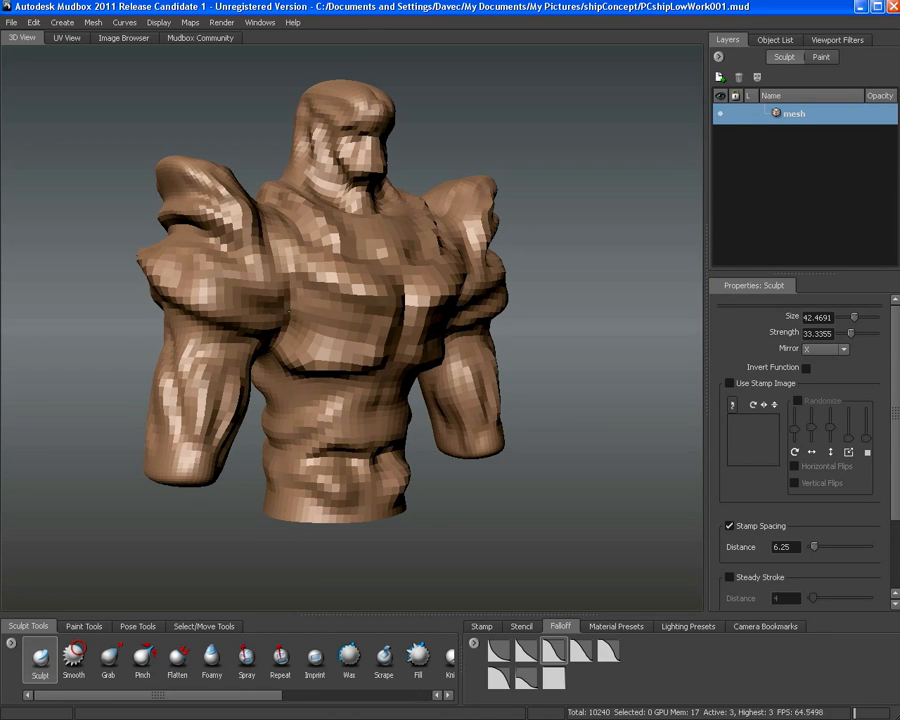
pyautogui.moveTo(300, 270)
pyautogui.keyDown('alt'); pyautogui.mouseDown()
pyautogui.moveTo(249, 268)
pyautogui.moveTo(300, 268)
pyautogui.moveTo(365, 297)
pyautogui.moveTo(386, 264)
pyautogui.mouseUp(); pyautogui.keyUp('alt')
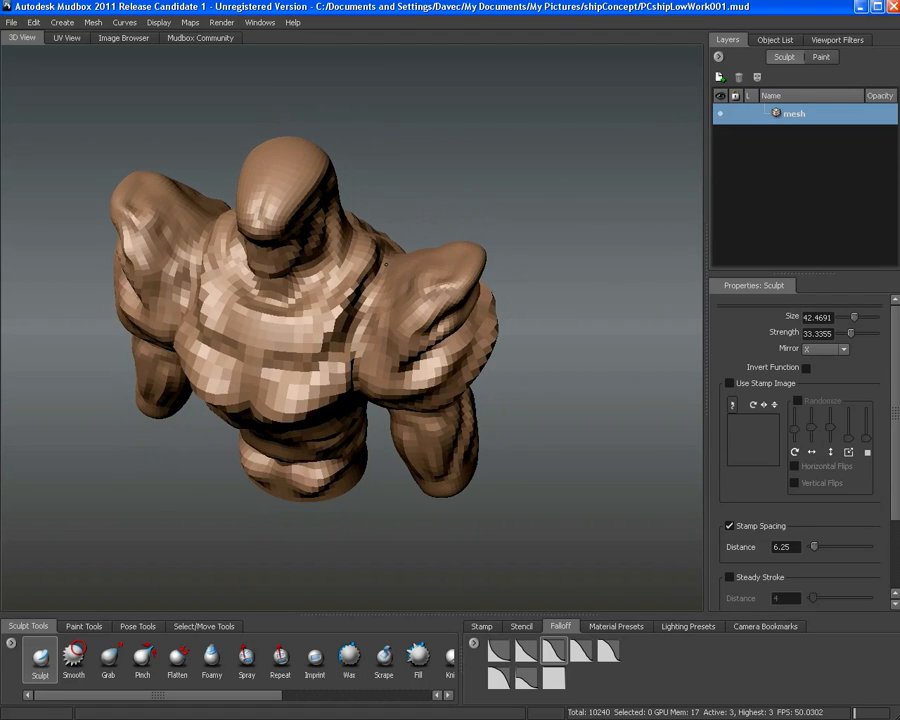
pyautogui.moveTo(408, 305)
pyautogui.keyDown('alt'); pyautogui.mouseDown()
pyautogui.moveTo(310, 120)
pyautogui.moveTo(304, 341)
pyautogui.moveTo(165, 140)
pyautogui.moveTo(145, 142)
pyautogui.moveTo(85, 273)
pyautogui.moveTo(240, 166)
pyautogui.moveTo(162, 137)
pyautogui.moveTo(107, 180)
pyautogui.moveTo(154, 243)
pyautogui.moveTo(340, 298)
pyautogui.moveTo(250, 290)
pyautogui.moveTo(365, 297)
pyautogui.moveTo(226, 312)
pyautogui.moveTo(232, 290)
pyautogui.mouseUp(); pyautogui.keyUp('alt')
pyautogui.press('shift')
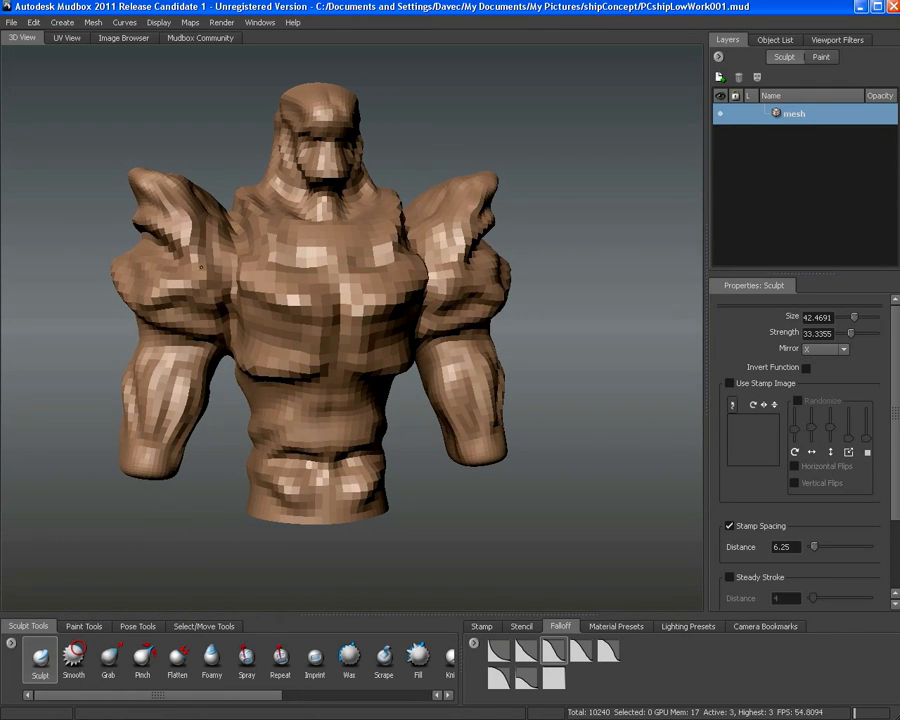
pyautogui.keyDown('alt'); pyautogui.moveTo(201, 268); pyautogui.dragTo(235, 325, button='right'); pyautogui.keyUp('alt')
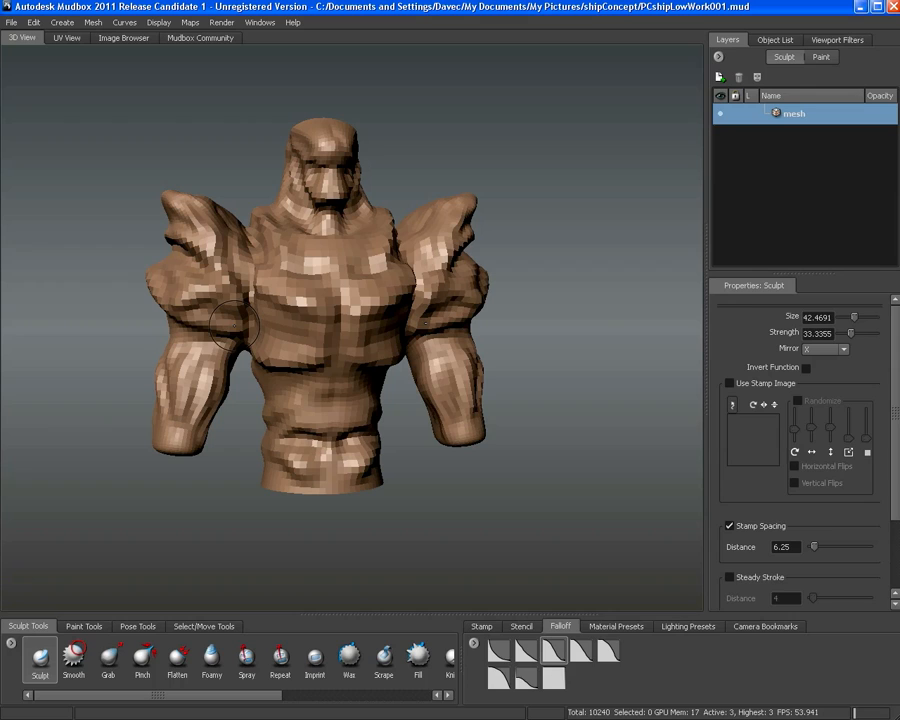
# Adjust the sides of the chest and pull the waist outward with the Grab brush at a size of about 73
pyautogui.click(104, 656)
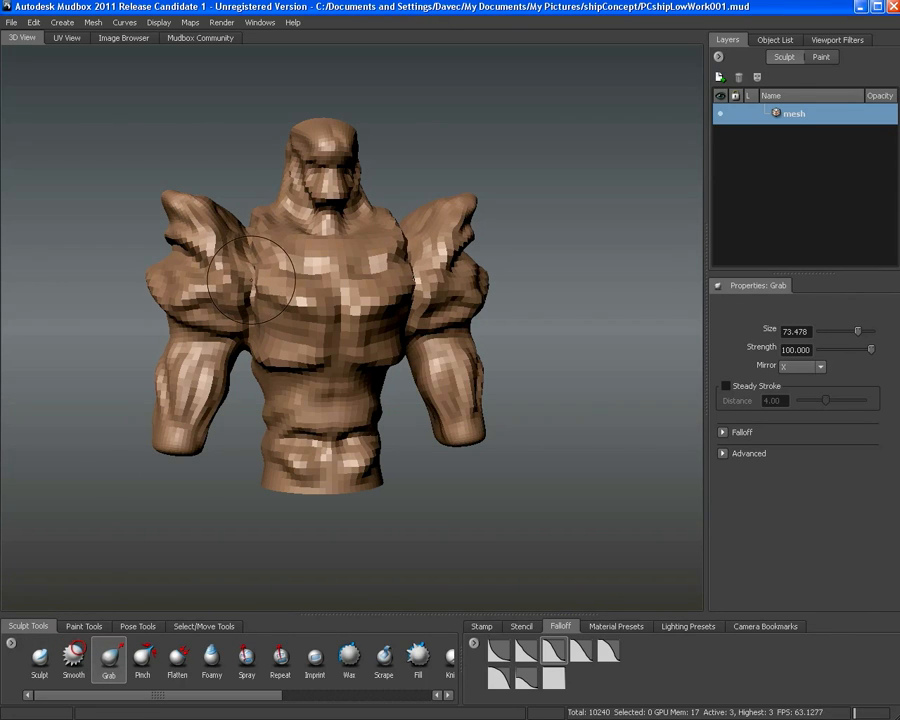
pyautogui.moveTo(252, 279)
pyautogui.mouseDown()
pyautogui.moveTo(254, 245)
pyautogui.moveTo(245, 240)
pyautogui.mouseUp()
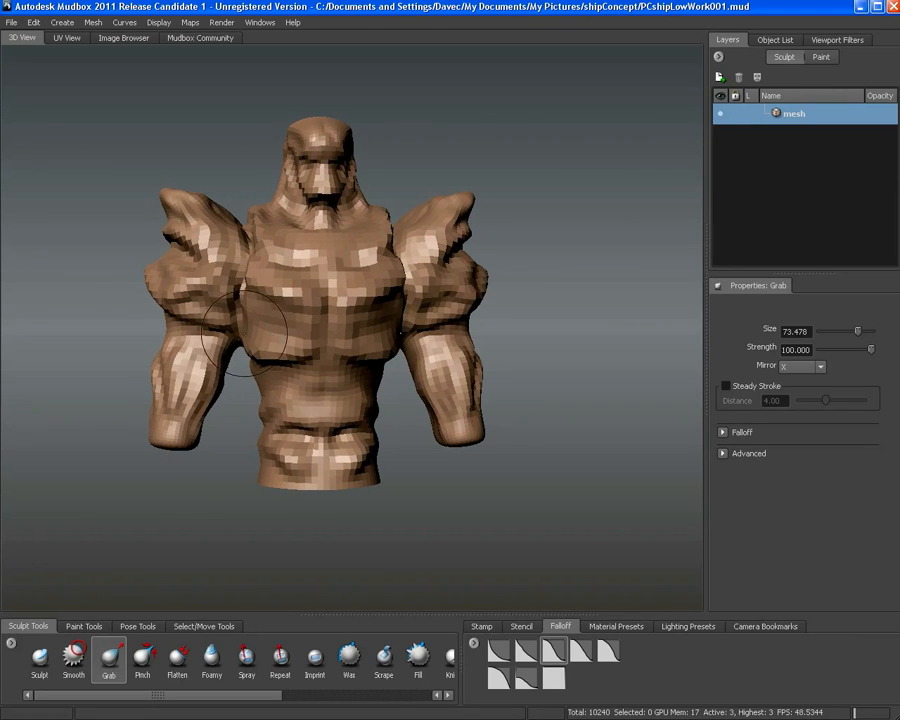
pyautogui.keyDown('alt'); pyautogui.moveTo(245, 334); pyautogui.dragTo(248, 348); pyautogui.keyUp('alt')
pyautogui.moveTo(262, 408); pyautogui.dragTo(250, 408)
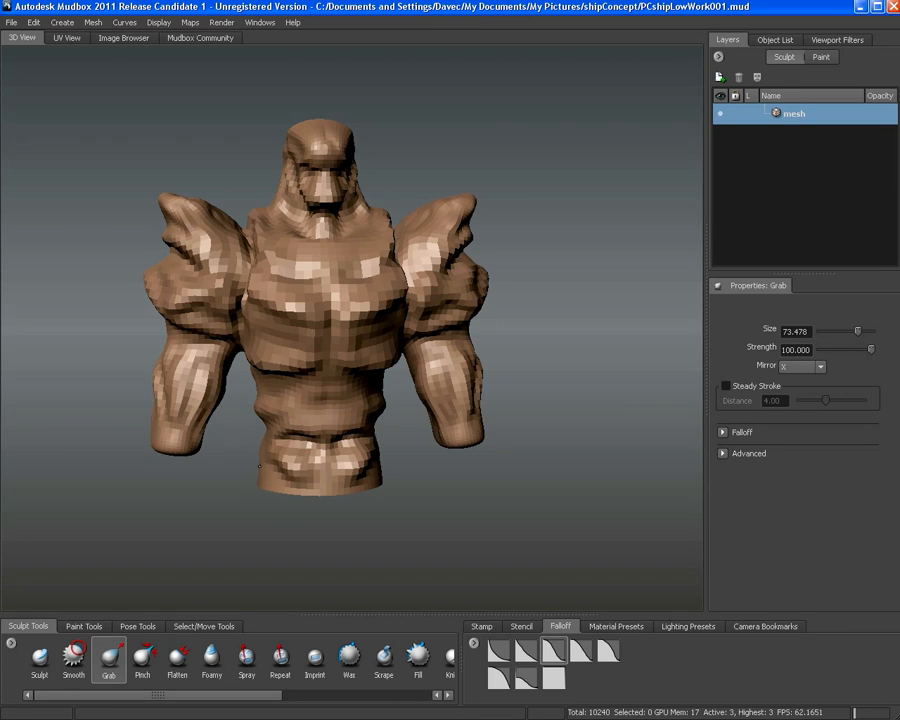
# Reshape the torso's side profile with the Grab brush at a size of about 95
pyautogui.moveTo(278, 476)
pyautogui.keyDown('alt'); pyautogui.mouseDown()
pyautogui.moveTo(242, 432)
pyautogui.moveTo(232, 358)
pyautogui.moveTo(219, 343)
pyautogui.mouseUp(); pyautogui.keyUp('alt')
pyautogui.moveTo(219, 343)
pyautogui.keyDown('alt'); pyautogui.mouseDown()
pyautogui.moveTo(338, 338)
pyautogui.moveTo(344, 342)
pyautogui.moveTo(314, 354)
pyautogui.moveTo(272, 356)
pyautogui.moveTo(360, 345)
pyautogui.moveTo(438, 370)
pyautogui.moveTo(407, 374)
pyautogui.moveTo(429, 387)
pyautogui.moveTo(381, 313)
pyautogui.mouseUp(); pyautogui.keyUp('alt')
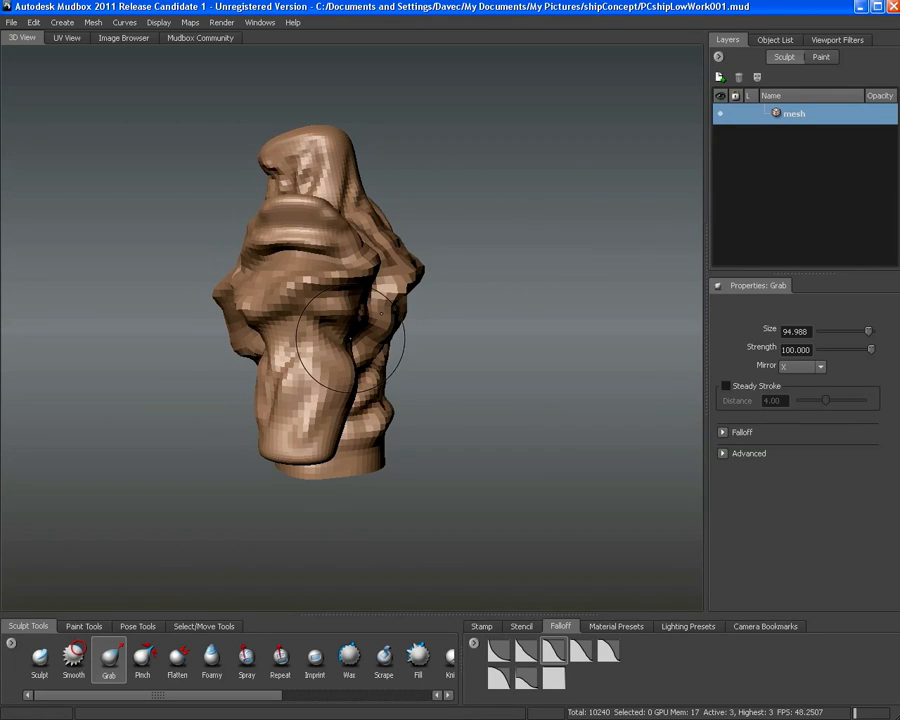
pyautogui.moveTo(374, 215)
pyautogui.keyDown('alt'); pyautogui.mouseDown()
pyautogui.moveTo(357, 175)
pyautogui.moveTo(323, 147)
pyautogui.mouseUp(); pyautogui.keyUp('alt')
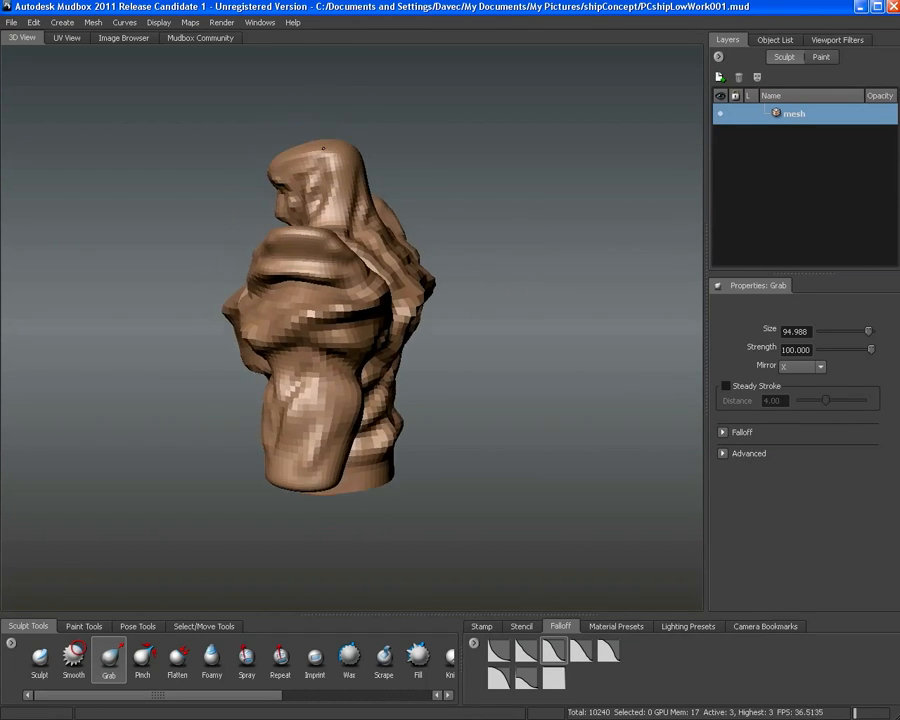
# Reshape the back of the head and neck with the Grab brush at a size of about 67
pyautogui.keyDown('alt'); pyautogui.moveTo(323, 147); pyautogui.dragTo(307, 220, button='middle'); pyautogui.keyUp('alt')
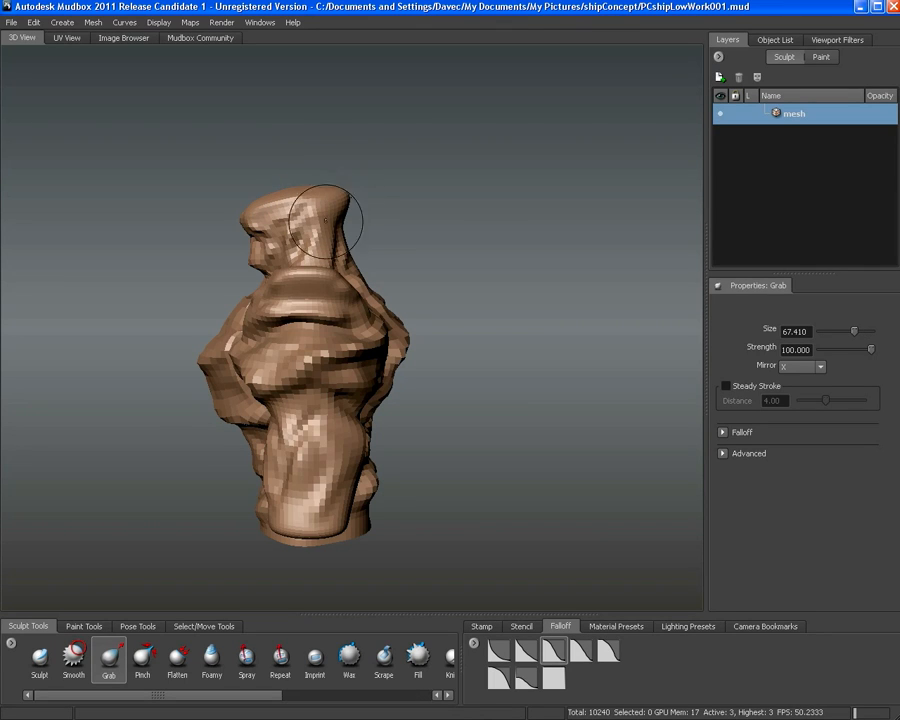
pyautogui.moveTo(240, 276)
pyautogui.keyDown('alt'); pyautogui.mouseDown()
pyautogui.moveTo(265, 285)
pyautogui.moveTo(295, 270)
pyautogui.moveTo(318, 230)
pyautogui.moveTo(311, 185)
pyautogui.moveTo(360, 200)
pyautogui.moveTo(335, 215)
pyautogui.mouseUp(); pyautogui.keyUp('alt')
pyautogui.keyDown('alt'); pyautogui.moveTo(335, 215); pyautogui.dragTo(345, 228, button='right'); pyautogui.keyUp('alt')
pyautogui.keyDown('alt'); pyautogui.moveTo(345, 228); pyautogui.dragTo(400, 240); pyautogui.keyUp('alt')
pyautogui.keyDown('alt'); pyautogui.moveTo(400, 240); pyautogui.dragTo(375, 295, button='right'); pyautogui.keyUp('alt')
pyautogui.keyDown('alt'); pyautogui.moveTo(375, 295); pyautogui.dragTo(392, 309); pyautogui.keyUp('alt')
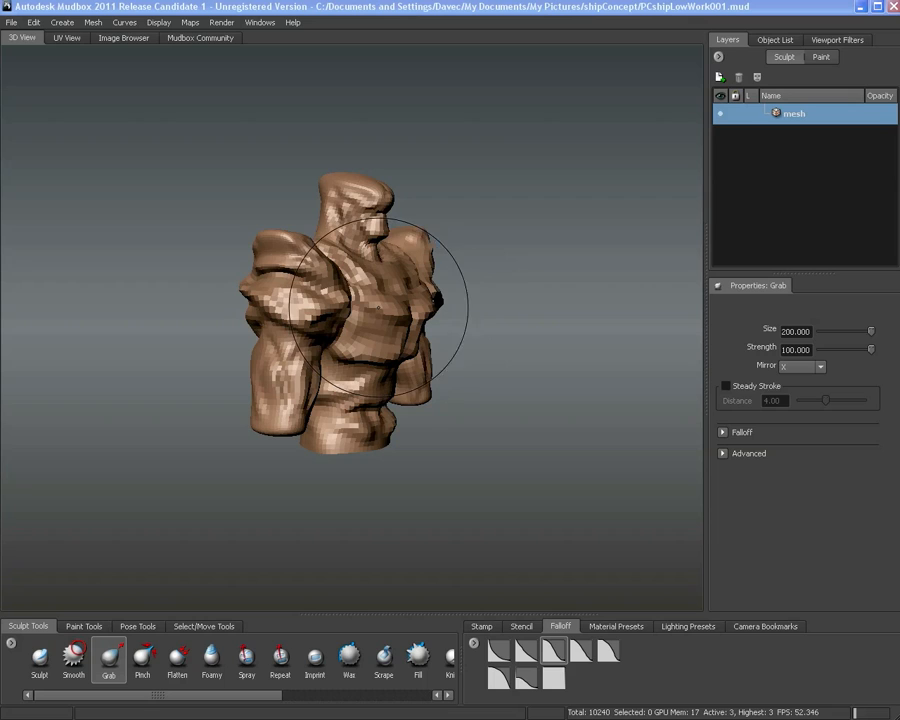
# Adjust the overall shape of the shoulders and arms with the Grab brush at a size of 200
pyautogui.keyDown('alt'); pyautogui.moveTo(435, 331); pyautogui.dragTo(488, 330); pyautogui.keyUp('alt')
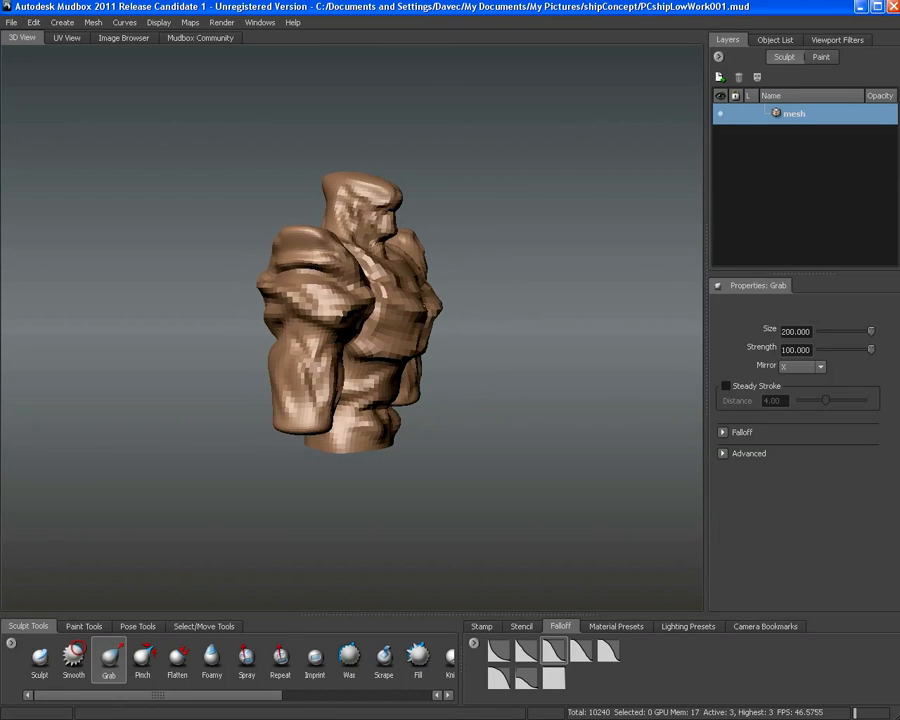
pyautogui.moveTo(428, 307)
pyautogui.keyDown('alt'); pyautogui.mouseDown()
pyautogui.moveTo(423, 336)
pyautogui.moveTo(418, 325)
pyautogui.moveTo(298, 284)
pyautogui.moveTo(92, 286)
pyautogui.mouseUp(); pyautogui.keyUp('alt')
pyautogui.moveTo(435, 262)
pyautogui.mouseDown()
pyautogui.moveTo(440, 271)
pyautogui.moveTo(464, 270)
pyautogui.moveTo(443, 239)
pyautogui.moveTo(453, 264)
pyautogui.moveTo(300, 250)
pyautogui.moveTo(190, 275)
pyautogui.mouseUp()
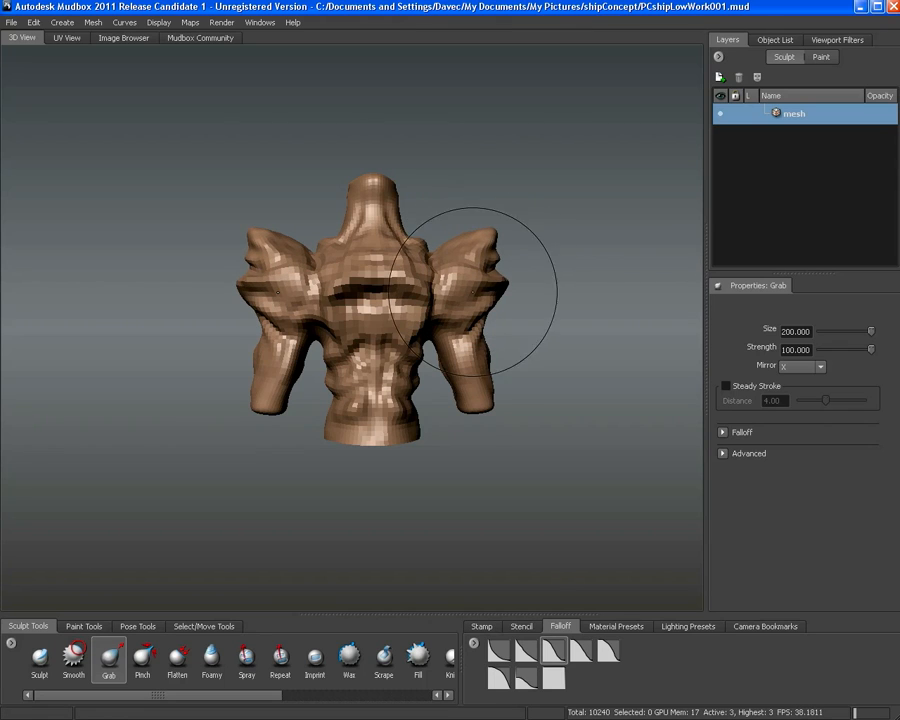
pyautogui.moveTo(474, 343); pyautogui.dragTo(479, 345)
pyautogui.moveTo(385, 365)
pyautogui.keyDown('alt'); pyautogui.mouseDown()
pyautogui.moveTo(447, 379)
pyautogui.moveTo(516, 350)
pyautogui.moveTo(491, 343)
pyautogui.moveTo(488, 360)
pyautogui.moveTo(413, 307)
pyautogui.moveTo(420, 302)
pyautogui.mouseUp(); pyautogui.keyUp('alt')
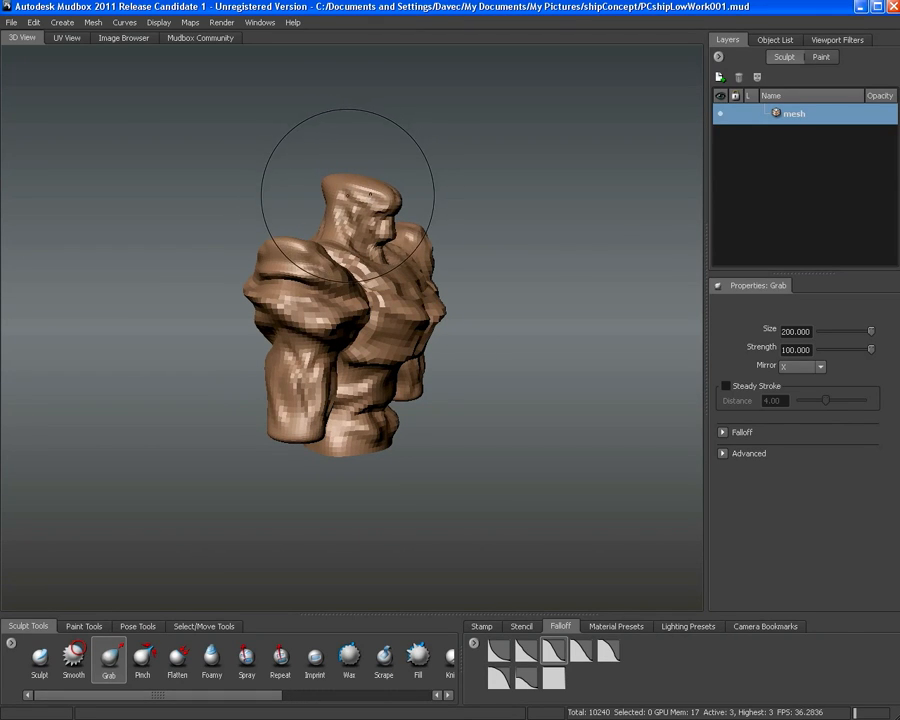
# Reduce the Grab brush to a size of about 118 and refine the shape of the head, jaw and neck
pyautogui.press('[')
pyautogui.press('[')
pyautogui.press('[')
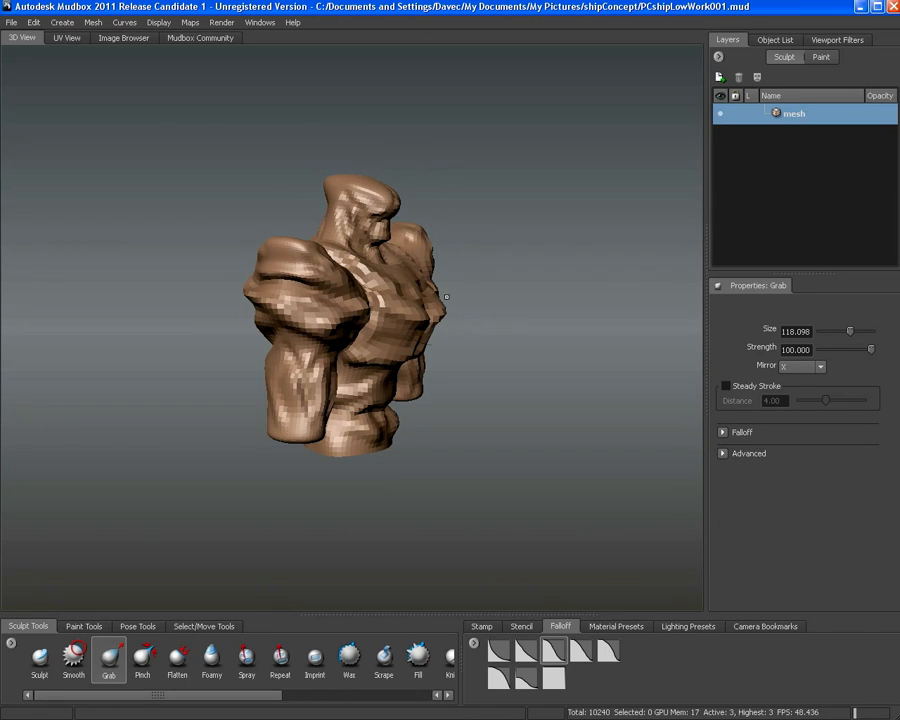
pyautogui.keyDown('alt'); pyautogui.moveTo(480, 313); pyautogui.dragTo(260, 318); pyautogui.keyUp('alt')
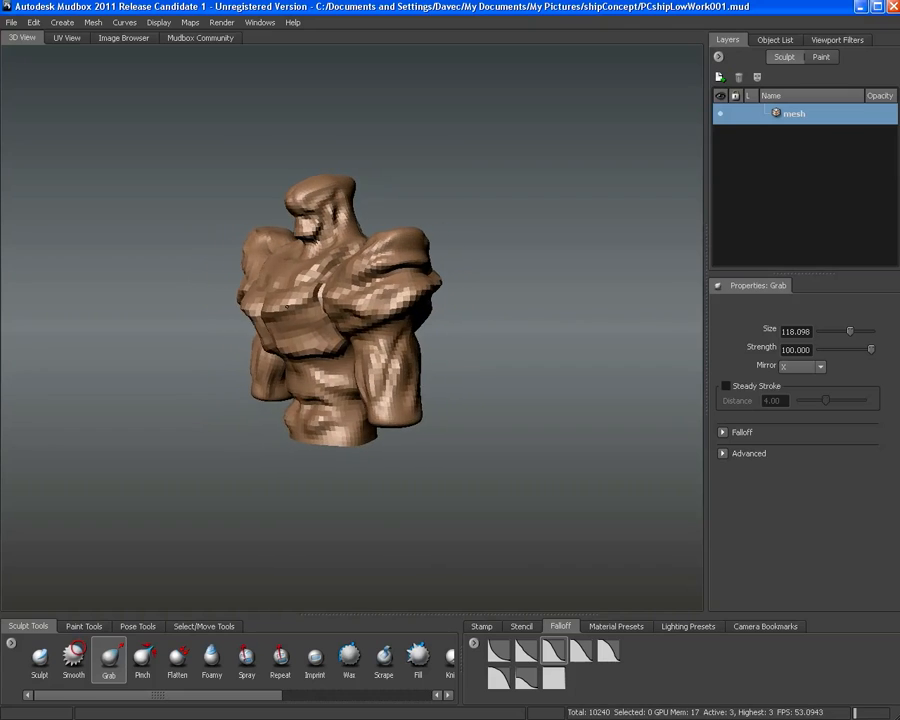
pyautogui.keyDown('alt'); pyautogui.moveTo(260, 318); pyautogui.dragTo(337, 342, button='right'); pyautogui.keyUp('alt')
pyautogui.keyDown('alt'); pyautogui.moveTo(337, 342); pyautogui.dragTo(377, 387, button='middle'); pyautogui.keyUp('alt')
pyautogui.moveTo(332, 242); pyautogui.dragTo(326, 245)
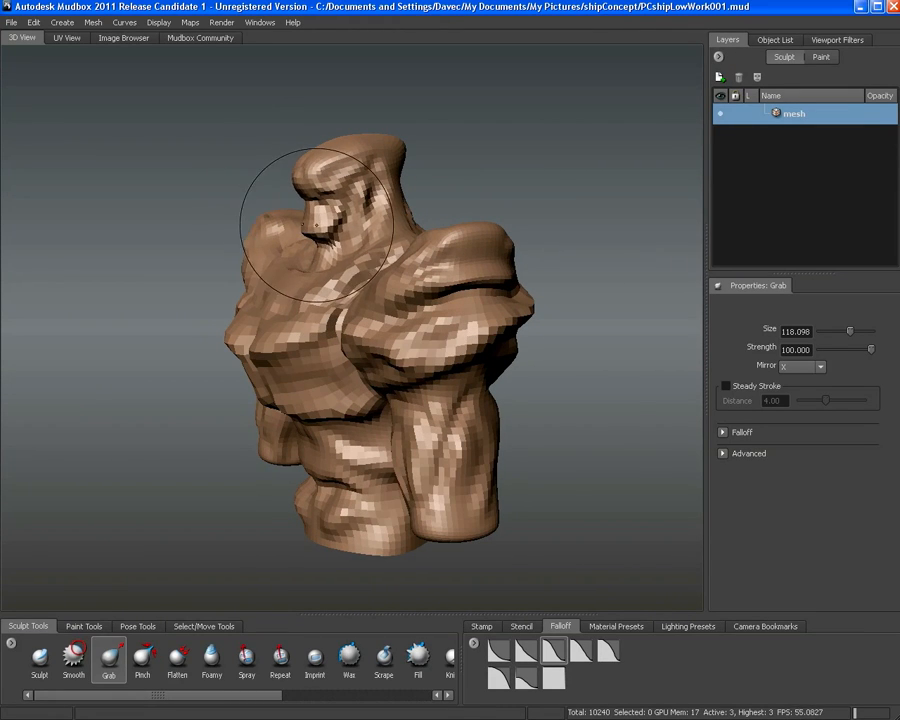
pyautogui.keyDown('alt'); pyautogui.moveTo(316, 225); pyautogui.dragTo(322, 168); pyautogui.keyUp('alt')
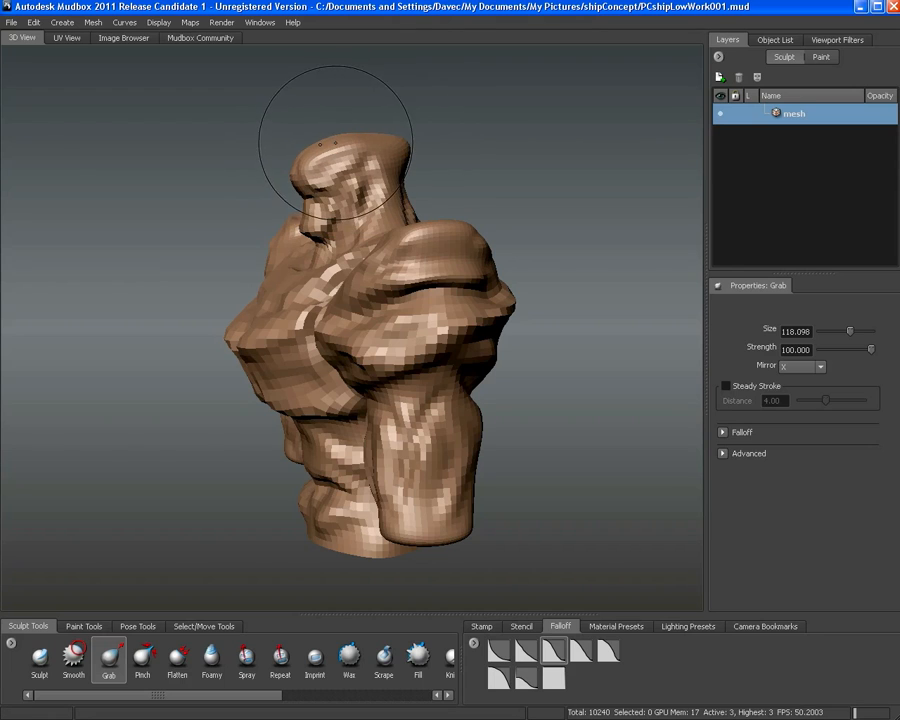
# Refine the proportions of the torso and waist with the Grab brush at a size of about 118
pyautogui.moveTo(385, 272)
pyautogui.keyDown('alt'); pyautogui.mouseDown()
pyautogui.moveTo(433, 242)
pyautogui.moveTo(440, 285)
pyautogui.moveTo(438, 237)
pyautogui.moveTo(400, 255)
pyautogui.moveTo(424, 310)
pyautogui.moveTo(430, 289)
pyautogui.moveTo(385, 300)
pyautogui.moveTo(400, 310)
pyautogui.moveTo(306, 350)
pyautogui.mouseUp(); pyautogui.keyUp('alt')
pyautogui.keyDown('alt'); pyautogui.moveTo(306, 349); pyautogui.dragTo(420, 358, button='right'); pyautogui.keyUp('alt')
pyautogui.keyDown('alt'); pyautogui.moveTo(420, 358); pyautogui.dragTo(355, 380); pyautogui.keyUp('alt')
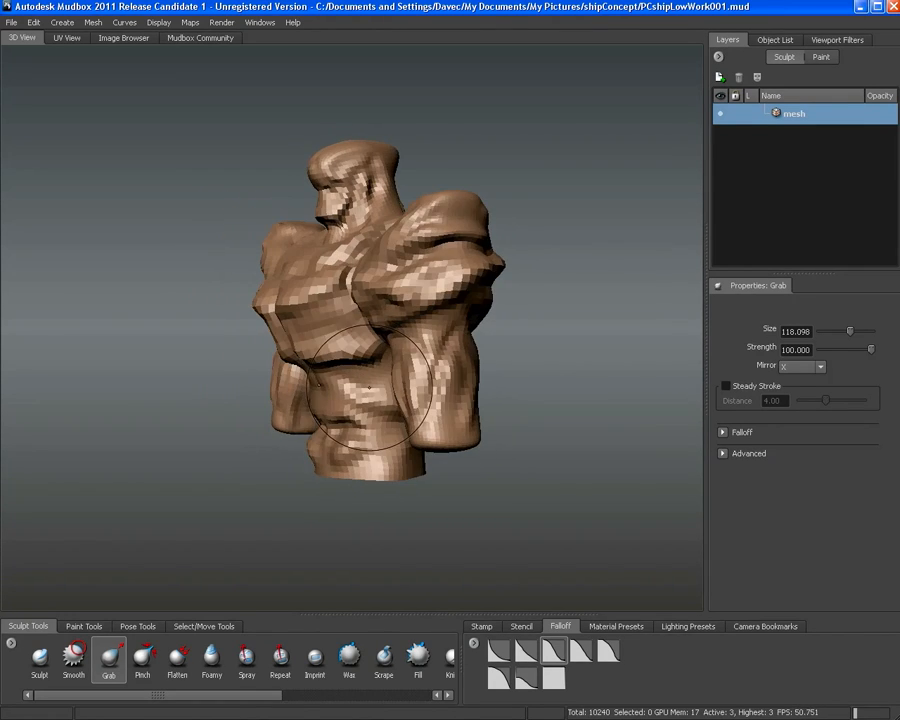
pyautogui.moveTo(465, 373)
pyautogui.keyDown('alt'); pyautogui.mouseDown()
pyautogui.moveTo(418, 368)
pyautogui.moveTo(392, 352)
pyautogui.moveTo(442, 342)
pyautogui.moveTo(430, 373)
pyautogui.mouseUp(); pyautogui.keyUp('alt')
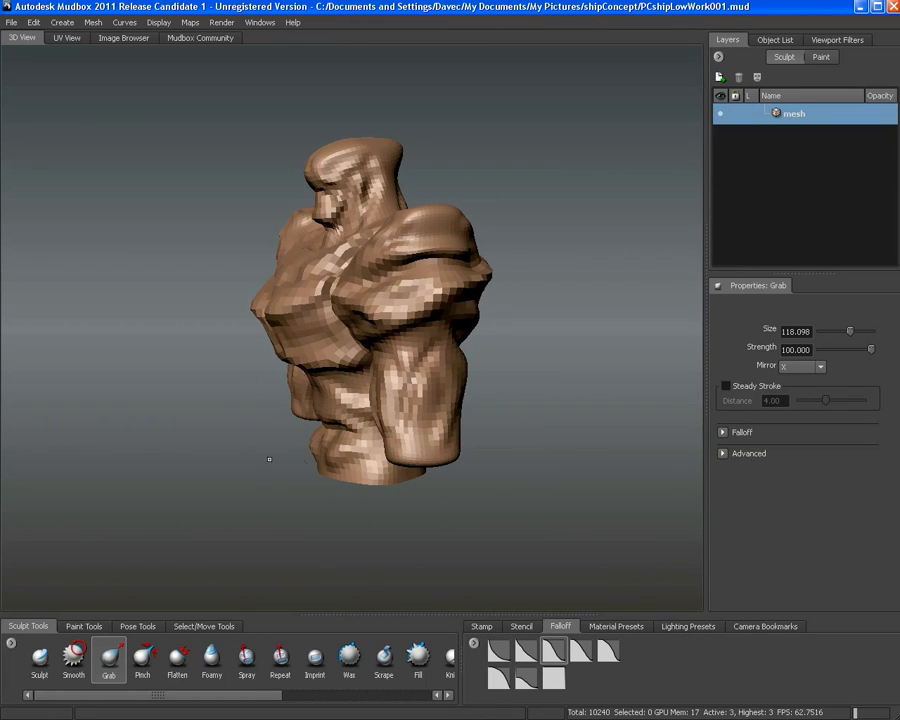
# Carve muscle definition into the forearms with the Sculpt brush at a size of about 35
pyautogui.click(38, 668)
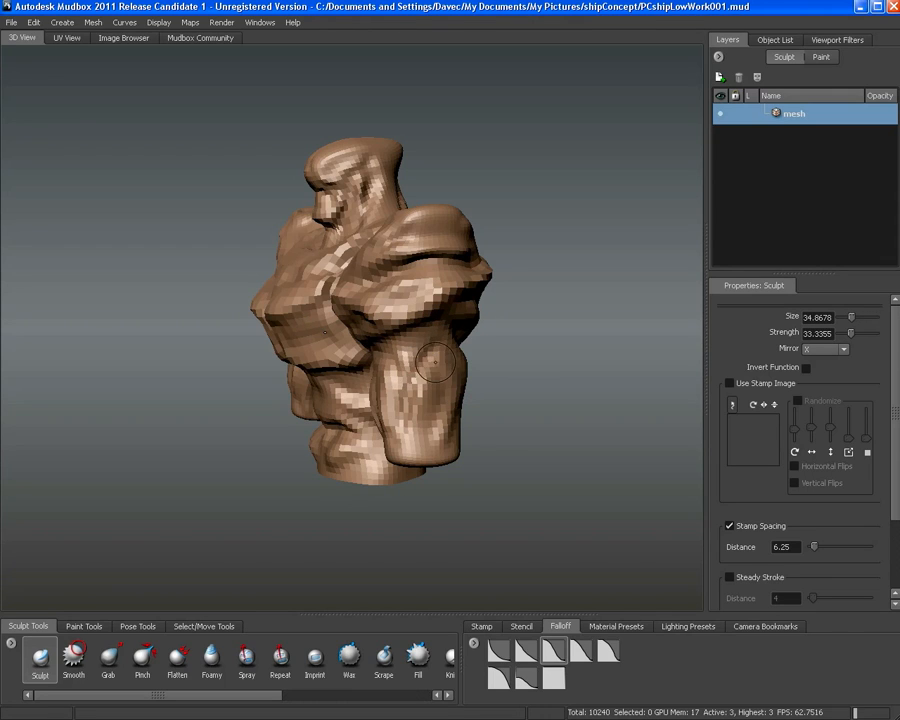
pyautogui.moveTo(440, 368)
pyautogui.keyDown('alt'); pyautogui.mouseDown()
pyautogui.moveTo(360, 365)
pyautogui.moveTo(394, 369)
pyautogui.mouseUp(); pyautogui.keyUp('alt')
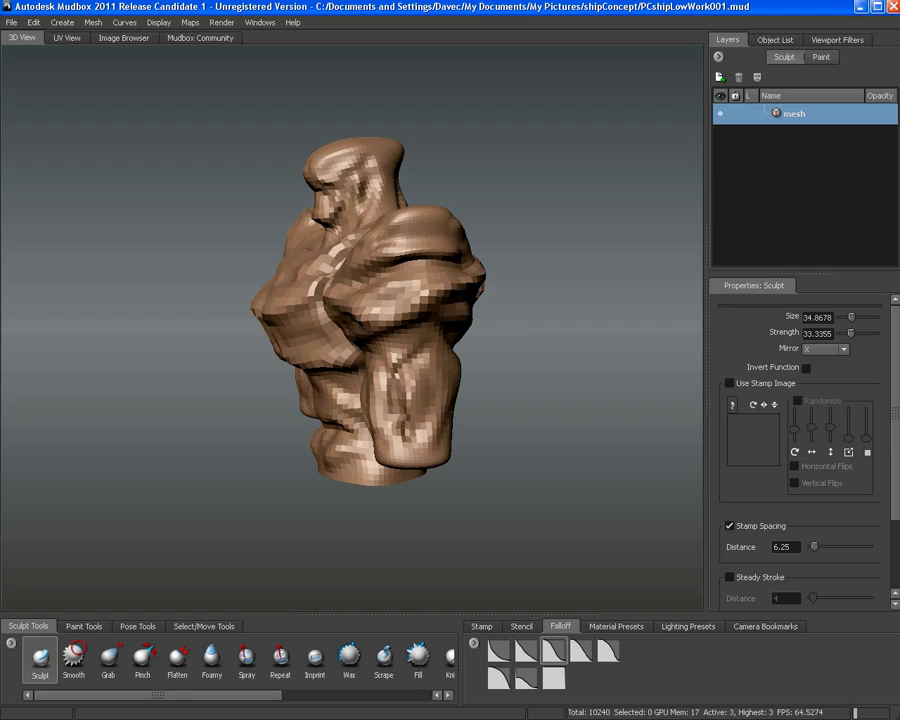
pyautogui.moveTo(405, 437)
pyautogui.keyDown('alt'); pyautogui.mouseDown()
pyautogui.moveTo(440, 420)
pyautogui.moveTo(432, 388)
pyautogui.moveTo(405, 412)
pyautogui.moveTo(432, 400)
pyautogui.moveTo(420, 398)
pyautogui.moveTo(525, 392)
pyautogui.moveTo(470, 395)
pyautogui.moveTo(505, 390)
pyautogui.moveTo(435, 350)
pyautogui.mouseUp(); pyautogui.keyUp('alt')
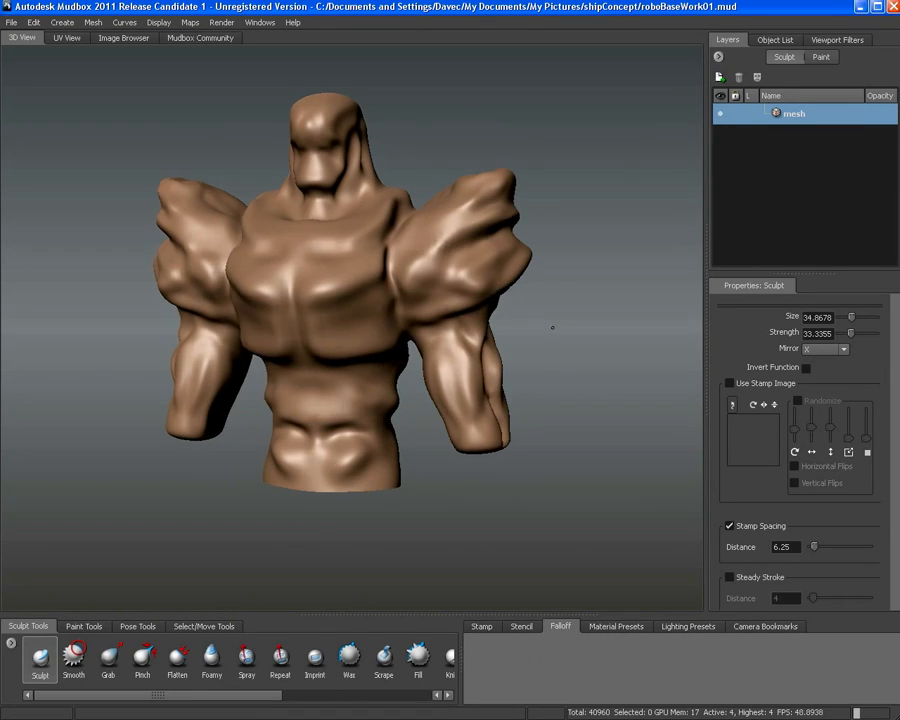
pyautogui.moveTo(552, 325)
pyautogui.keyDown('alt'); pyautogui.mouseDown()
pyautogui.moveTo(526, 341)
pyautogui.moveTo(476, 323)
pyautogui.moveTo(440, 337)
pyautogui.moveTo(431, 311)
pyautogui.mouseUp(); pyautogui.keyUp('alt')
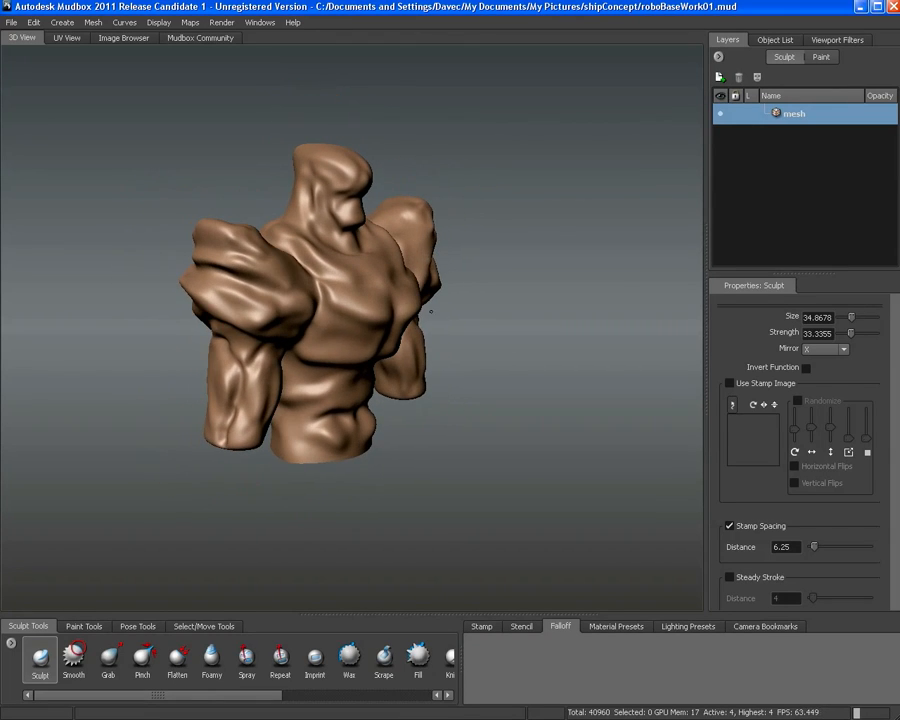
# Pull the brow and face forward with the Grab brush at a size of about 81
pyautogui.click(108, 661)
pyautogui.keyDown('alt'); pyautogui.moveTo(300, 380); pyautogui.dragTo(332, 378); pyautogui.keyUp('alt')
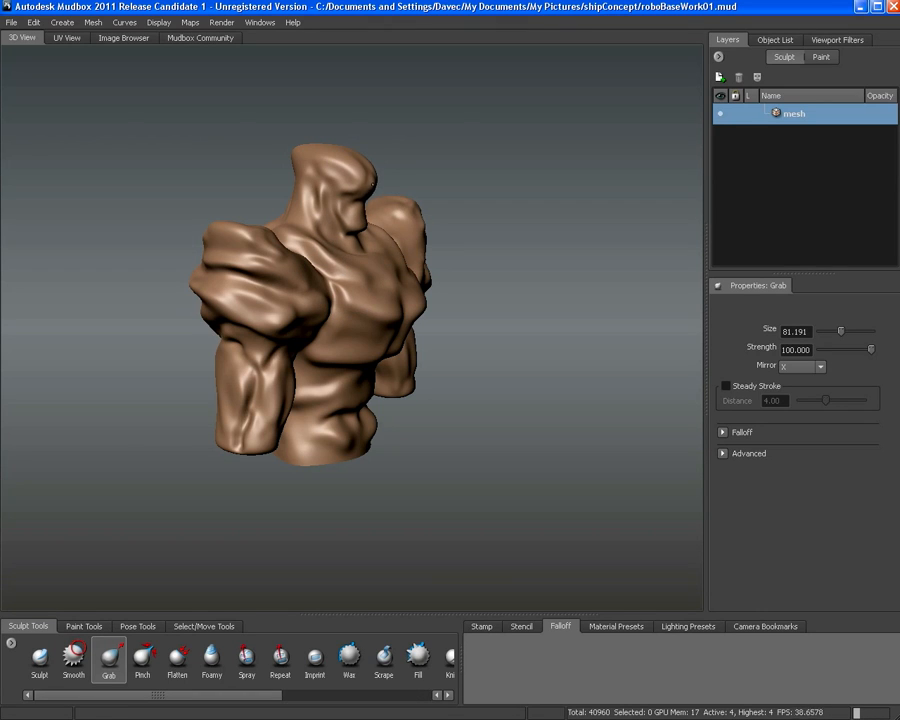
pyautogui.moveTo(363, 205); pyautogui.dragTo(384, 219)
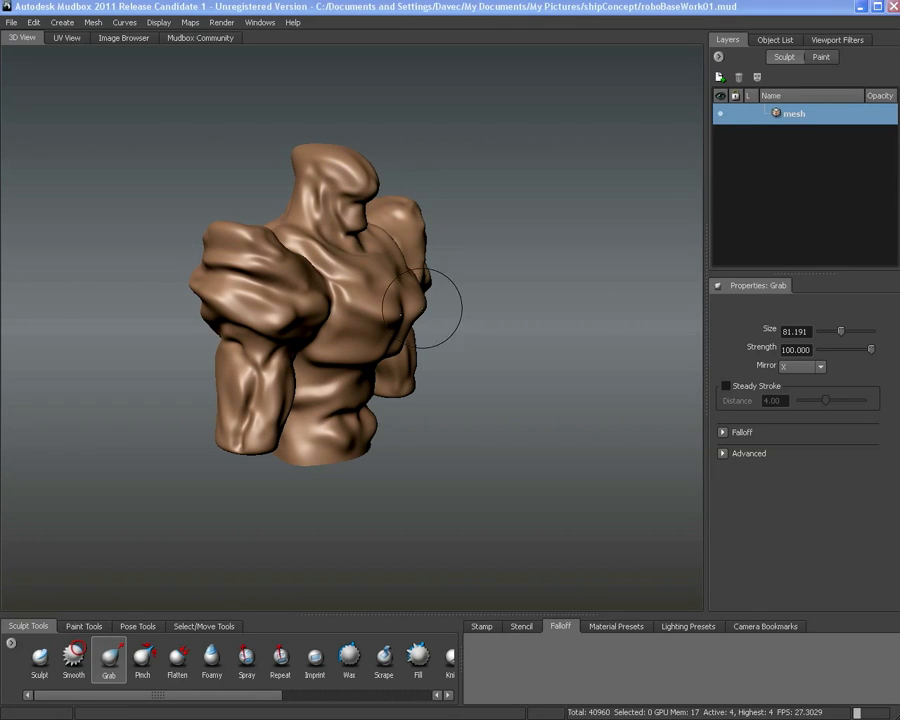
pyautogui.moveTo(512, 335)
pyautogui.keyDown('alt'); pyautogui.mouseDown()
pyautogui.moveTo(334, 206)
pyautogui.moveTo(424, 195)
pyautogui.moveTo(347, 242)
pyautogui.moveTo(400, 258)
pyautogui.moveTo(388, 256)
pyautogui.mouseUp(); pyautogui.keyUp('alt')
pyautogui.keyDown('alt'); pyautogui.moveTo(300, 280); pyautogui.dragTo(340, 315, button='right'); pyautogui.keyUp('alt')
pyautogui.keyDown('alt'); pyautogui.moveTo(292, 281); pyautogui.dragTo(323, 299, button='middle'); pyautogui.keyUp('alt')
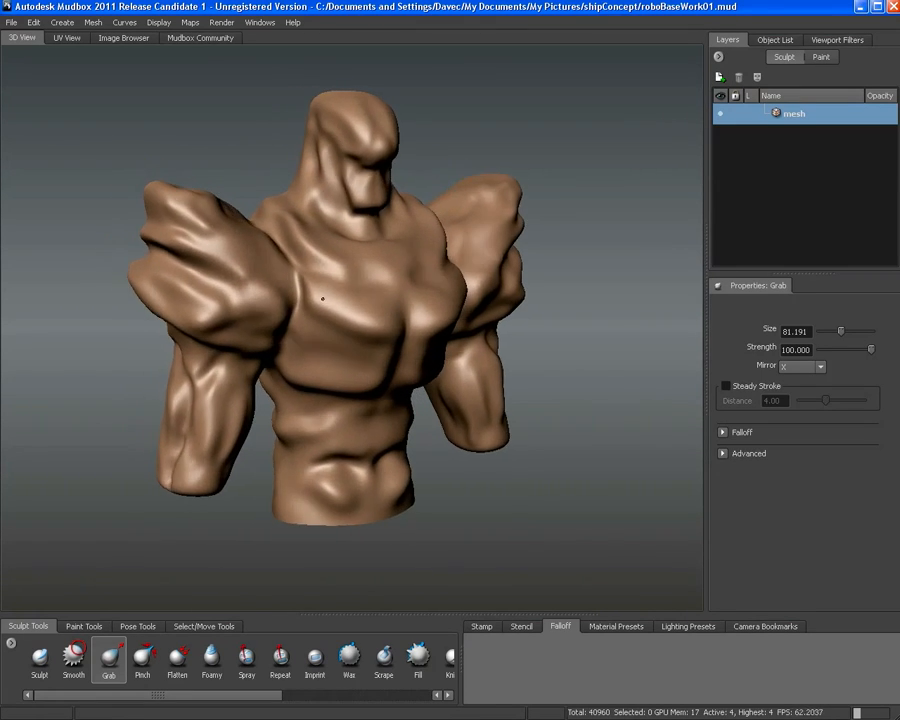
pyautogui.moveTo(323, 299)
pyautogui.keyDown('alt'); pyautogui.mouseDown()
pyautogui.moveTo(290, 298)
pyautogui.moveTo(310, 300)
pyautogui.mouseUp(); pyautogui.keyUp('alt')
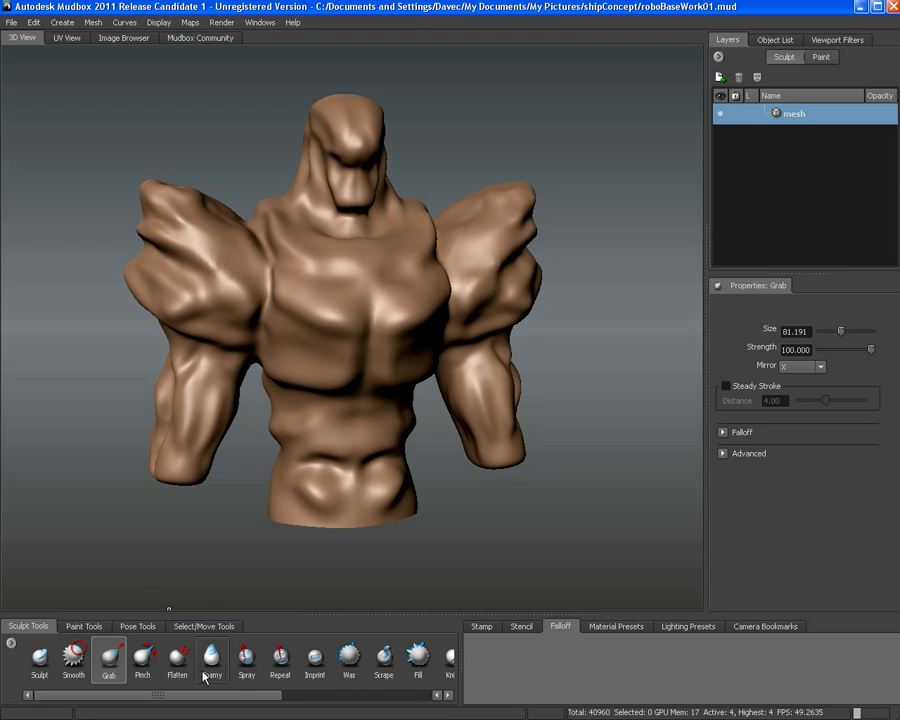
# Choose the Wax brush and reduce its size to about 48
pyautogui.moveTo(263, 702); pyautogui.dragTo(285, 700)
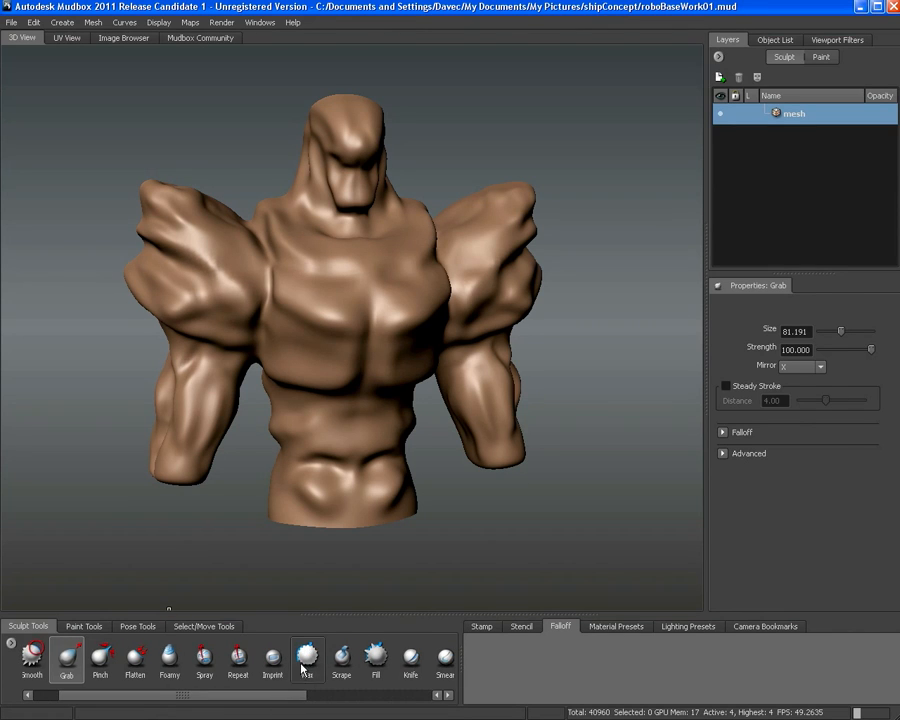
pyautogui.click(308, 657)
pyautogui.keyDown('alt'); pyautogui.moveTo(313, 370); pyautogui.dragTo(336, 363); pyautogui.keyUp('alt')
pyautogui.press('[')
pyautogui.press('[')
pyautogui.press('[')
pyautogui.press('[')
pyautogui.press('[')
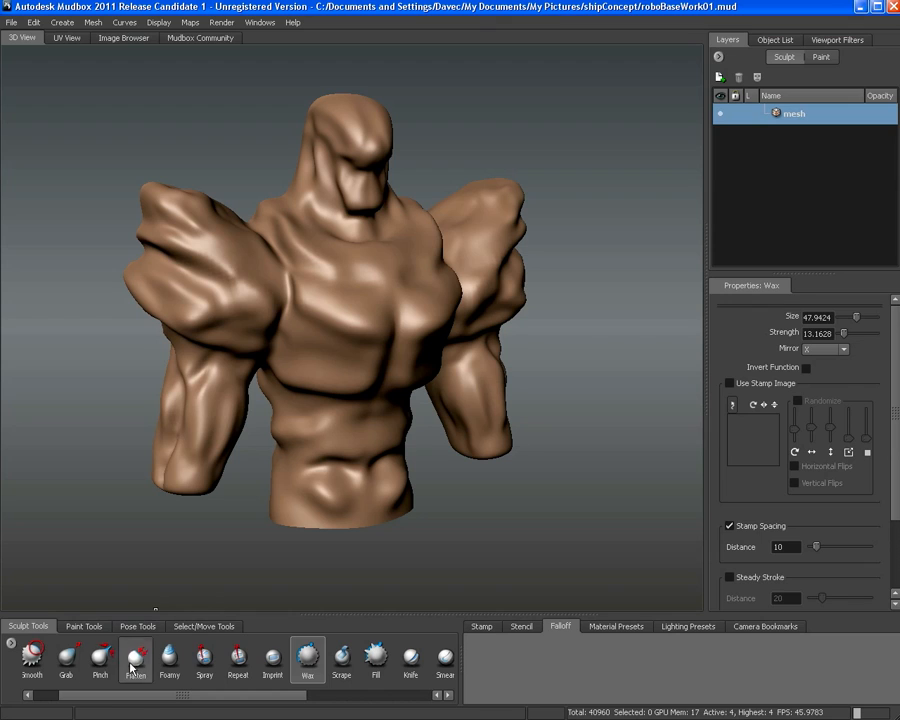
# Switch to the Flatten brush and subdivide the mesh to level 5
pyautogui.click(134, 658)
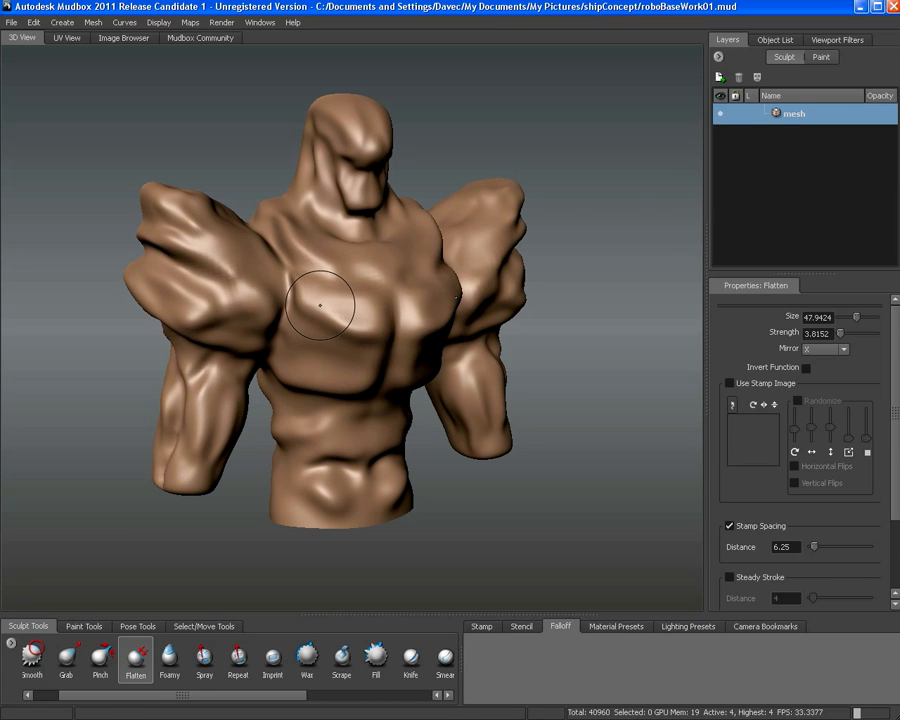
pyautogui.hotkey('shift', 'd')
pyautogui.keyDown('alt'); pyautogui.moveTo(321, 305); pyautogui.dragTo(344, 315); pyautogui.keyUp('alt')
pyautogui.keyDown('alt'); pyautogui.moveTo(344, 315); pyautogui.dragTo(311, 300, button='right'); pyautogui.keyUp('alt')
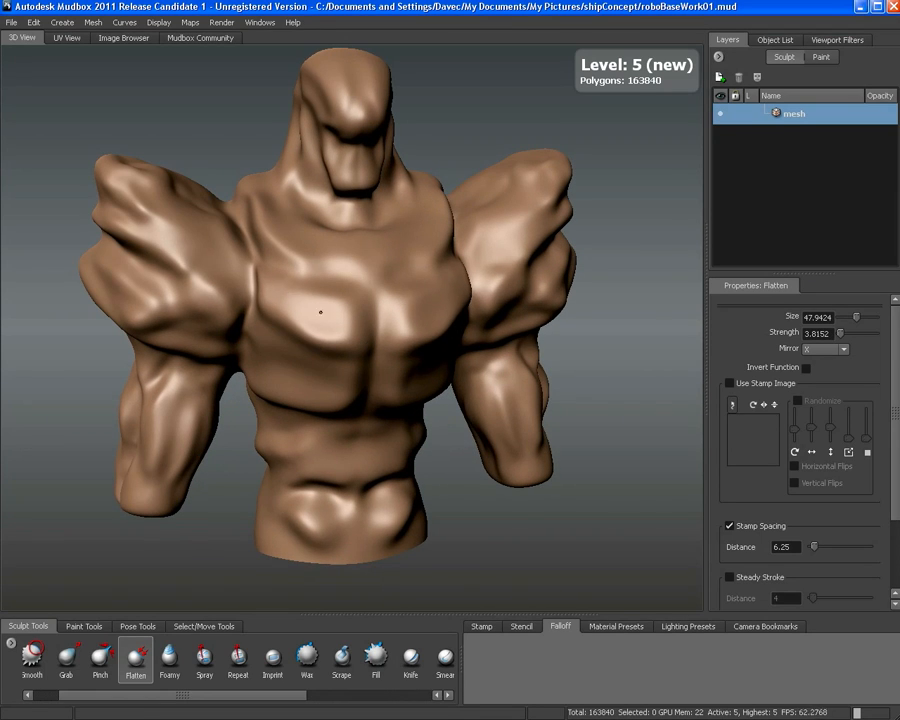
# Flatten planes into the chest muscles with the Flatten brush, reducing its size to about 35
pyautogui.keyDown('alt'); pyautogui.moveTo(348, 309); pyautogui.dragTo(346, 298); pyautogui.keyUp('alt')
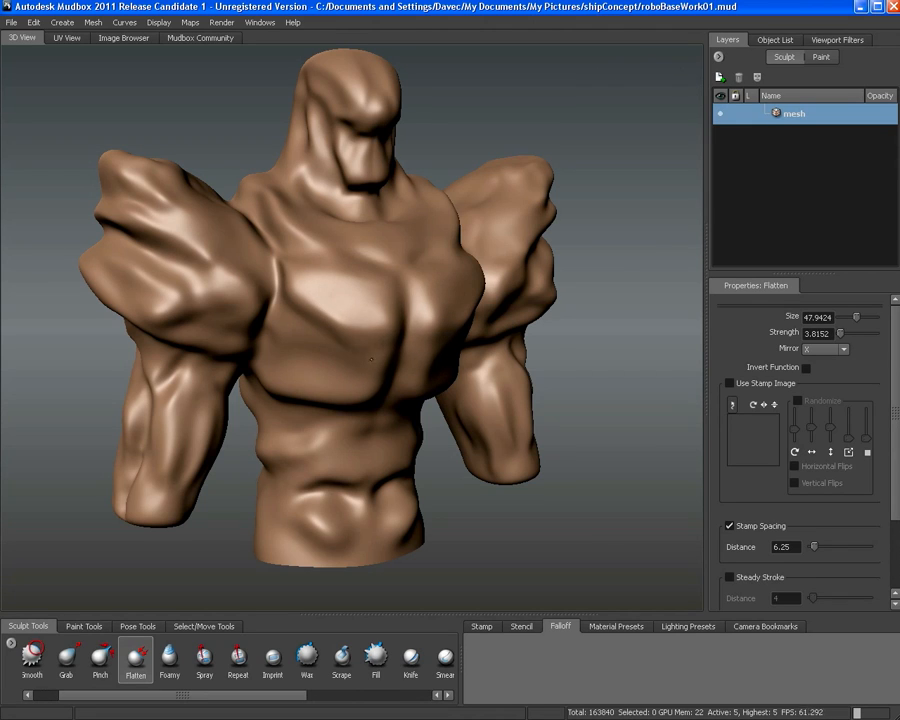
pyautogui.moveTo(346, 347); pyautogui.dragTo(324, 340)
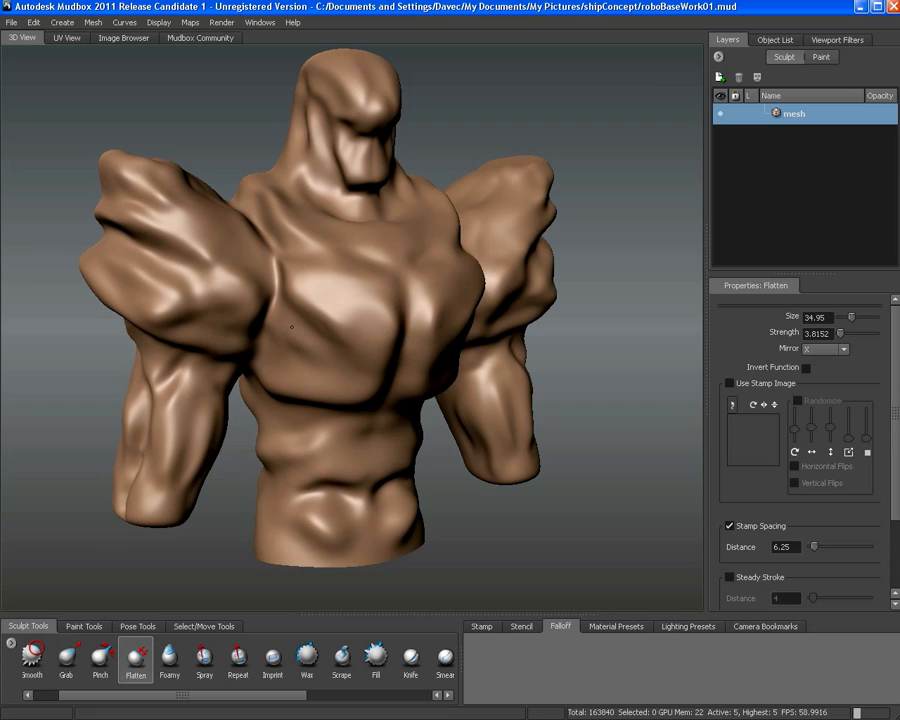
pyautogui.moveTo(220, 245)
pyautogui.keyDown('alt'); pyautogui.mouseDown()
pyautogui.moveTo(297, 352)
pyautogui.moveTo(346, 310)
pyautogui.moveTo(397, 308)
pyautogui.mouseUp(); pyautogui.keyUp('alt')
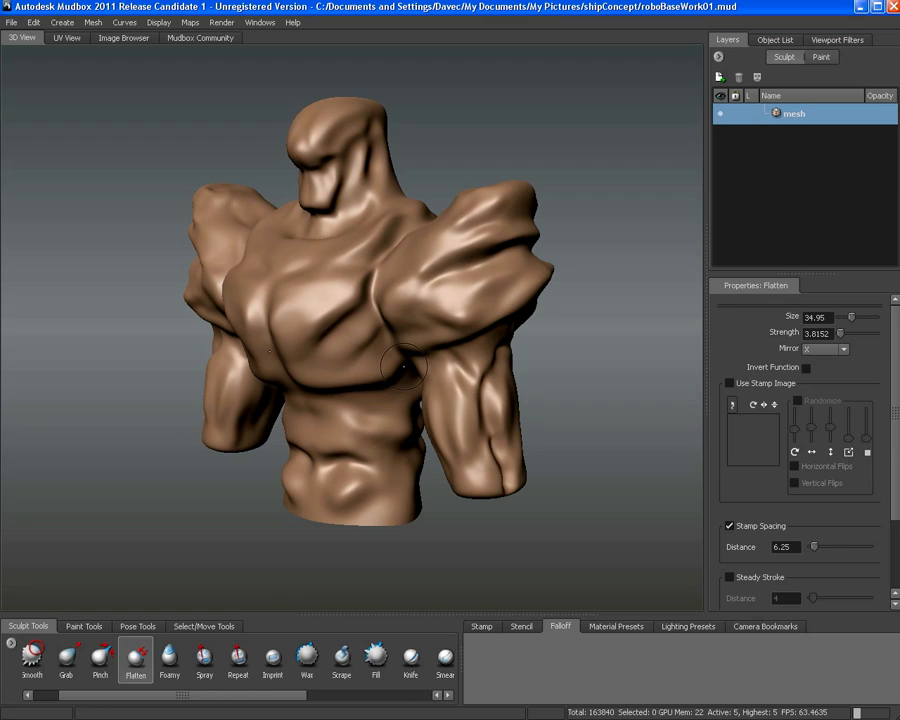
# Switch to the Wax brush and give it a convex falloff curve with a steep outer edge
pyautogui.click(307, 656)
pyautogui.keyDown('alt'); pyautogui.moveTo(357, 357); pyautogui.dragTo(425, 481); pyautogui.keyUp('alt')
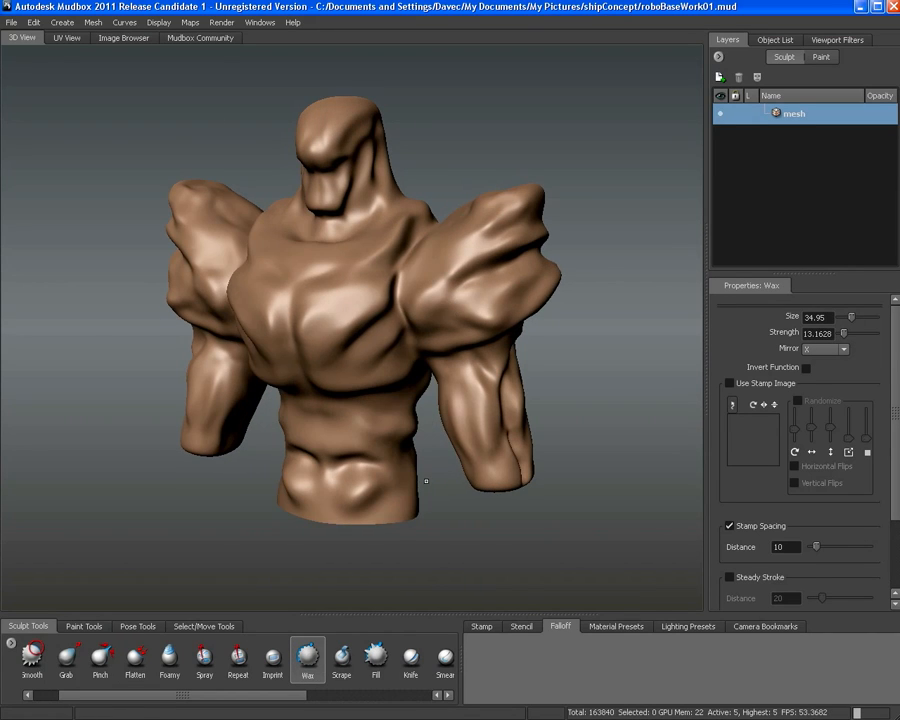
pyautogui.click(516, 628)
pyautogui.click(558, 628)
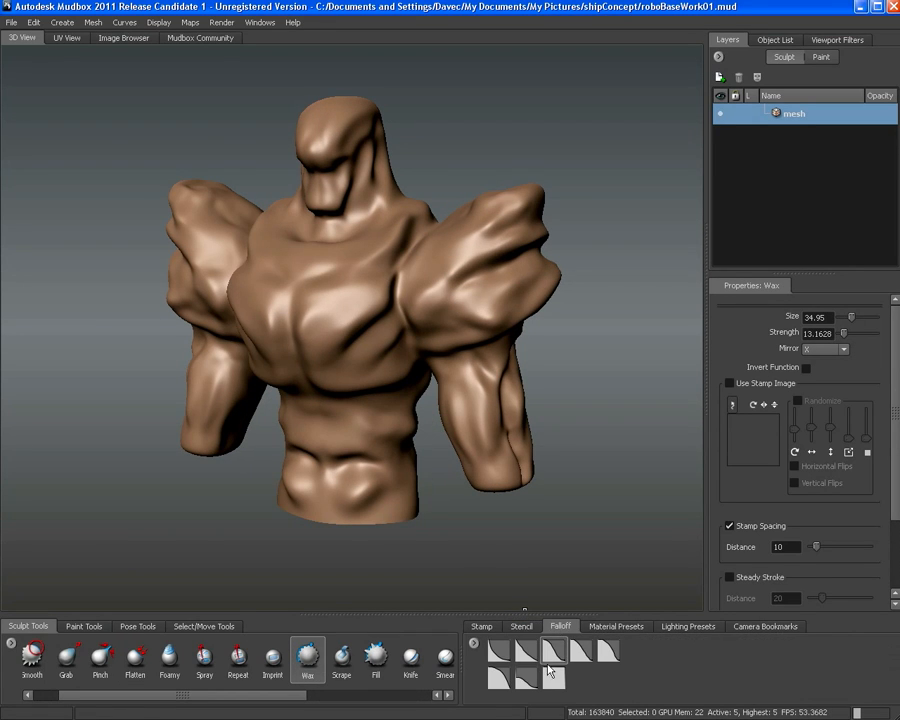
pyautogui.click(497, 679)
# Build up ridges on the shoulders and hard-edged planes across the upper chest with the Wax brush at a size of about 35
pyautogui.keyDown('alt'); pyautogui.moveTo(422, 305); pyautogui.dragTo(501, 283); pyautogui.keyUp('alt')
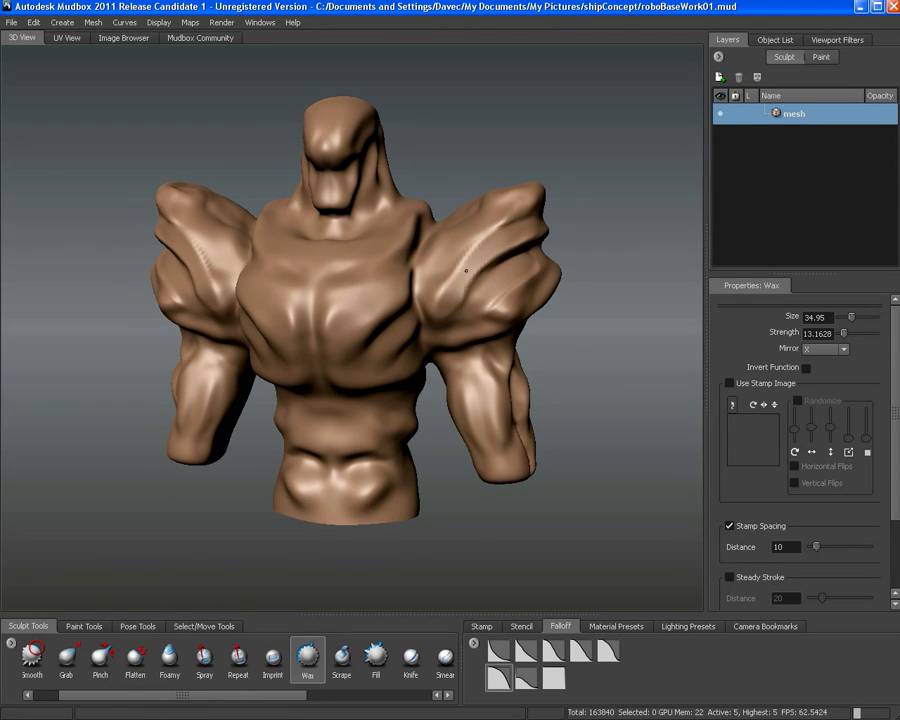
pyautogui.moveTo(305, 200)
pyautogui.keyDown('alt'); pyautogui.mouseDown()
pyautogui.moveTo(330, 150)
pyautogui.moveTo(345, 300)
pyautogui.moveTo(376, 324)
pyautogui.moveTo(303, 299)
pyautogui.moveTo(375, 334)
pyautogui.mouseUp(); pyautogui.keyUp('alt')
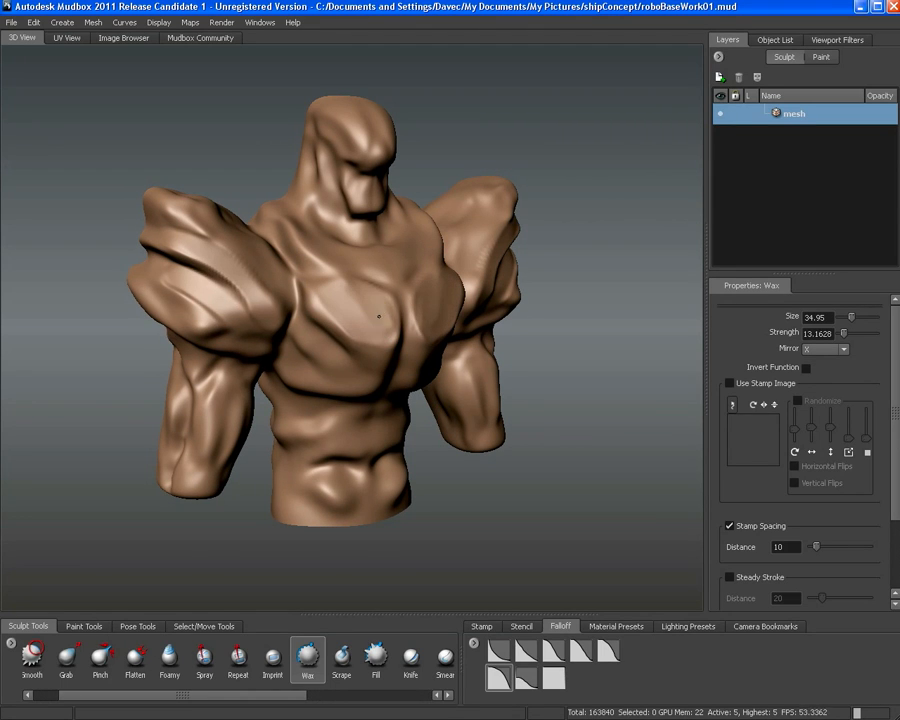
pyautogui.keyDown('alt'); pyautogui.moveTo(352, 291); pyautogui.dragTo(321, 302); pyautogui.keyUp('alt')
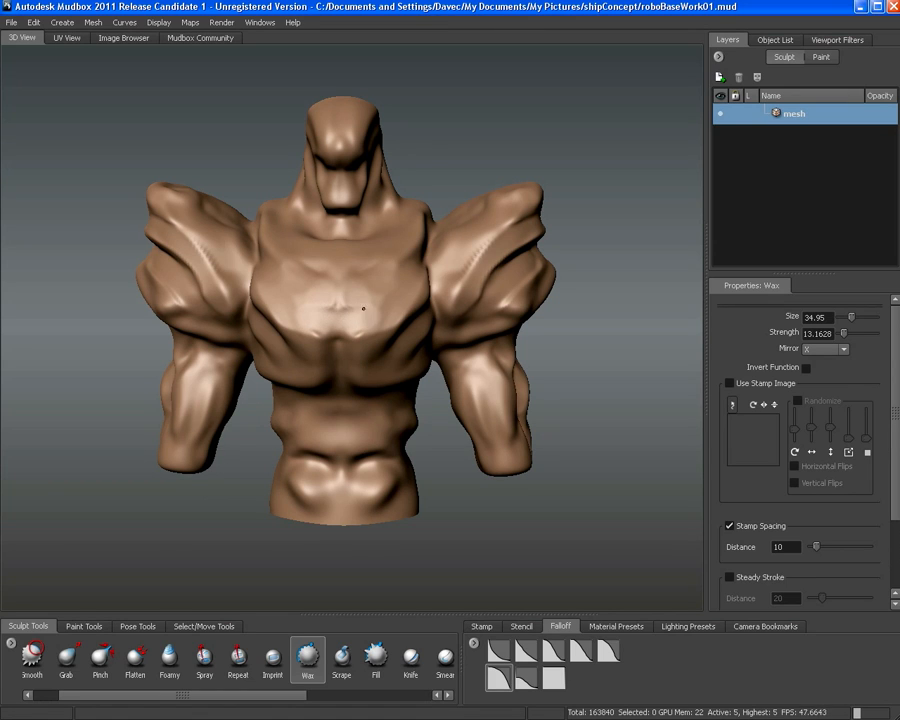
pyautogui.keyDown('alt'); pyautogui.moveTo(382, 315); pyautogui.dragTo(418, 271); pyautogui.keyUp('alt')
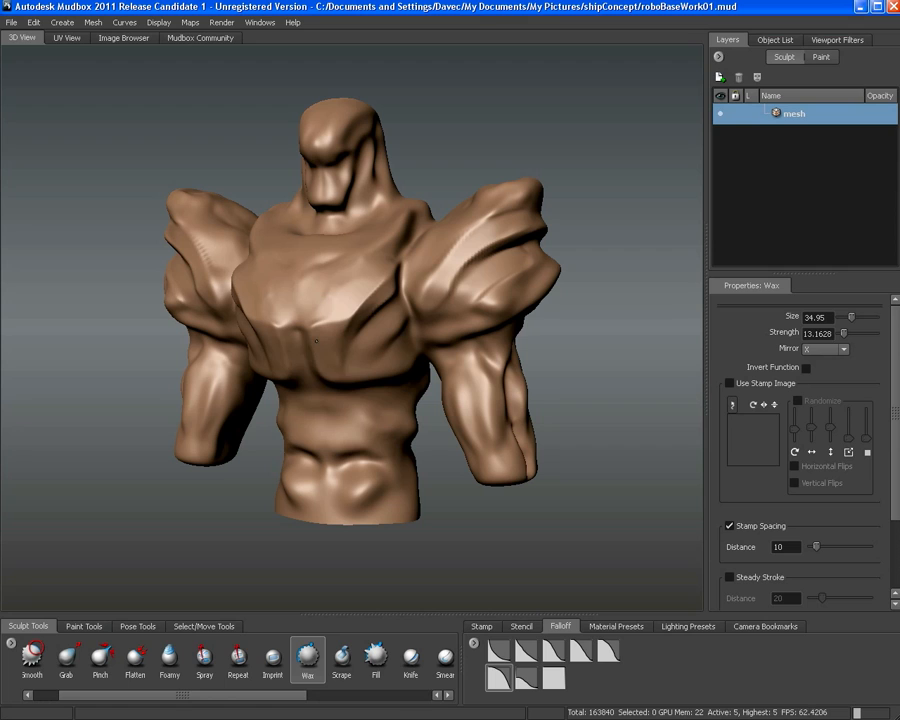
# Build up the lower chest and the sides of the abdomen with the Wax brush
pyautogui.moveTo(401, 326); pyautogui.dragTo(284, 405)
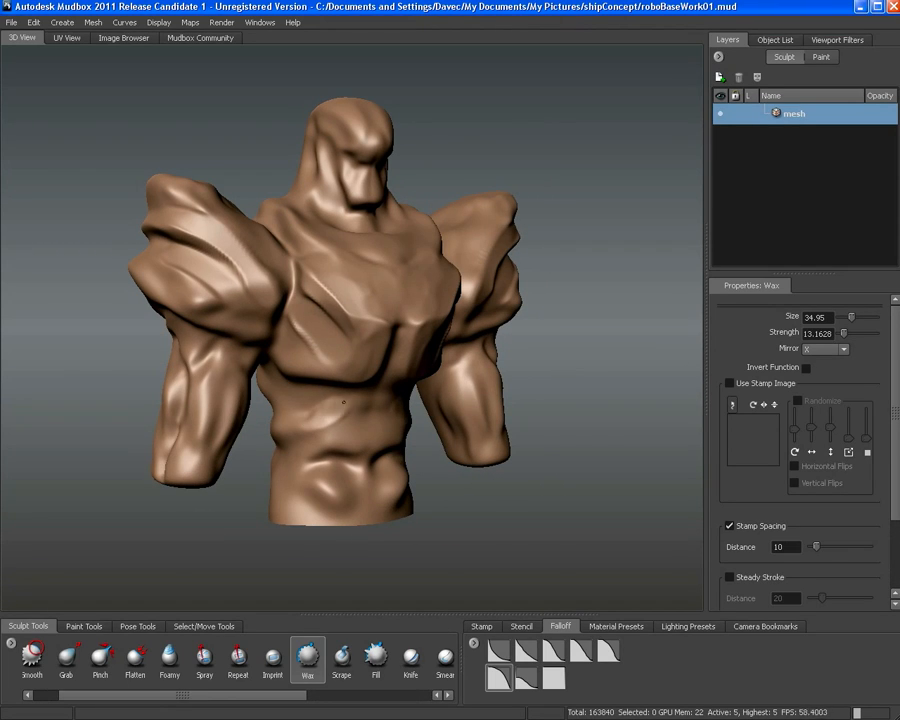
pyautogui.keyDown('alt'); pyautogui.moveTo(350, 427); pyautogui.dragTo(294, 390); pyautogui.keyUp('alt')
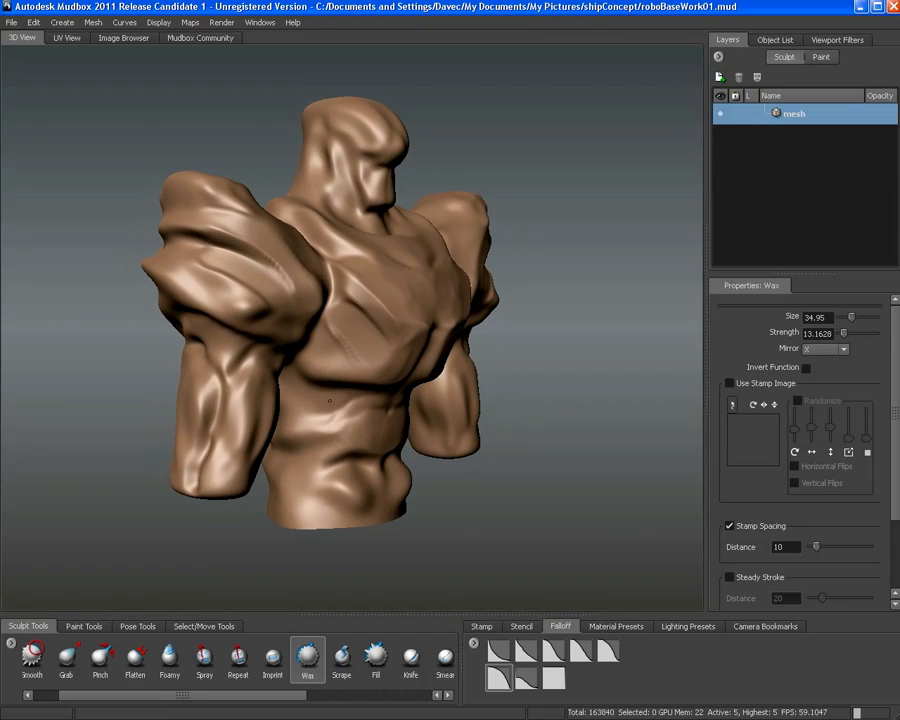
pyautogui.moveTo(237, 410)
pyautogui.keyDown('alt'); pyautogui.mouseDown()
pyautogui.moveTo(280, 421)
pyautogui.moveTo(304, 403)
pyautogui.mouseUp(); pyautogui.keyUp('alt')
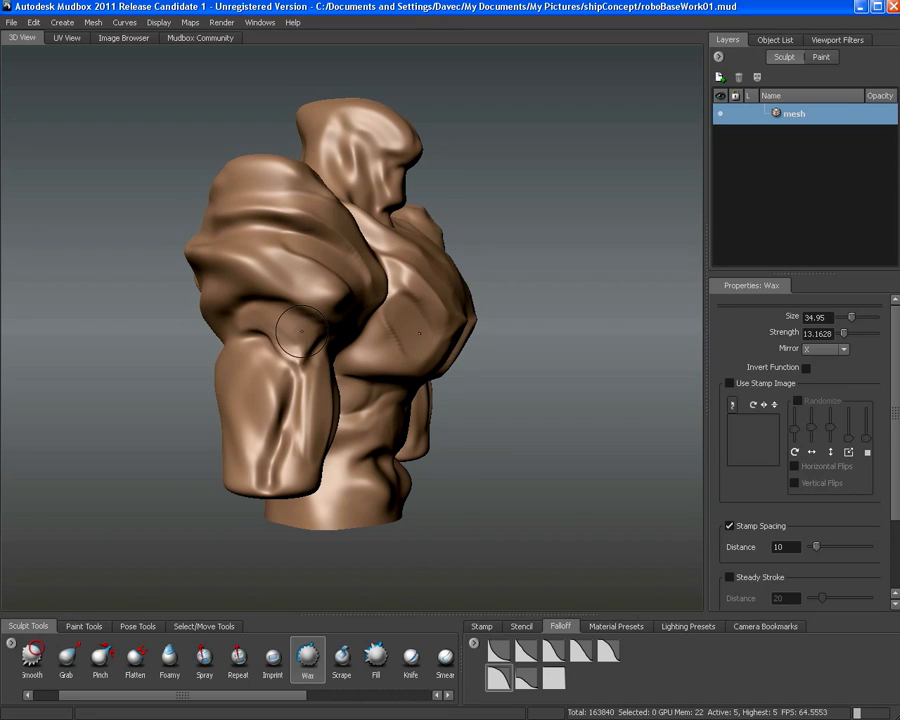
# Build up the ridges on the shoulders and the upper chest near the collar with the Wax brush at a size of about 35
pyautogui.moveTo(205, 232)
pyautogui.keyDown('alt'); pyautogui.mouseDown()
pyautogui.moveTo(176, 287)
pyautogui.moveTo(250, 284)
pyautogui.moveTo(205, 240)
pyautogui.moveTo(227, 305)
pyautogui.mouseUp(); pyautogui.keyUp('alt')
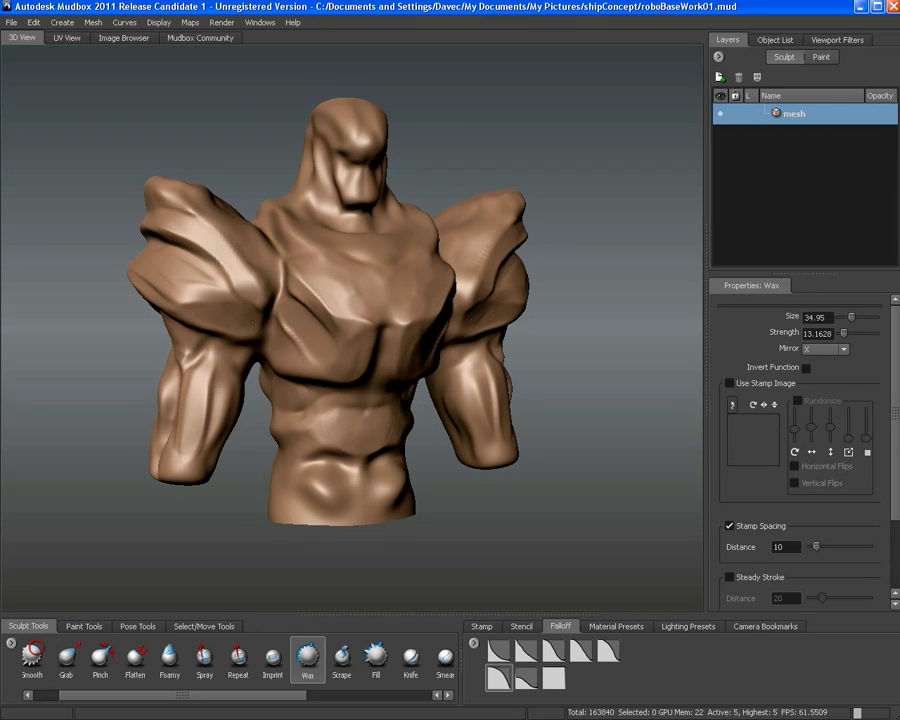
pyautogui.moveTo(236, 315)
pyautogui.keyDown('alt'); pyautogui.mouseDown()
pyautogui.moveTo(231, 297)
pyautogui.moveTo(330, 320)
pyautogui.moveTo(436, 313)
pyautogui.moveTo(442, 287)
pyautogui.moveTo(504, 255)
pyautogui.moveTo(492, 243)
pyautogui.moveTo(462, 264)
pyautogui.moveTo(484, 246)
pyautogui.moveTo(473, 243)
pyautogui.moveTo(443, 257)
pyautogui.moveTo(489, 237)
pyautogui.moveTo(432, 288)
pyautogui.mouseUp(); pyautogui.keyUp('alt')
pyautogui.moveTo(420, 290)
pyautogui.keyDown('alt'); pyautogui.mouseDown()
pyautogui.moveTo(530, 305)
pyautogui.moveTo(534, 290)
pyautogui.mouseUp(); pyautogui.keyUp('alt')
pyautogui.moveTo(141, 223)
pyautogui.mouseDown()
pyautogui.moveTo(150, 237)
pyautogui.moveTo(152, 221)
pyautogui.moveTo(205, 272)
pyautogui.moveTo(214, 246)
pyautogui.moveTo(236, 257)
pyautogui.moveTo(244, 312)
pyautogui.mouseUp()
pyautogui.moveTo(253, 320)
pyautogui.keyDown('alt'); pyautogui.mouseDown()
pyautogui.moveTo(261, 273)
pyautogui.moveTo(297, 271)
pyautogui.moveTo(362, 295)
pyautogui.mouseUp(); pyautogui.keyUp('alt')
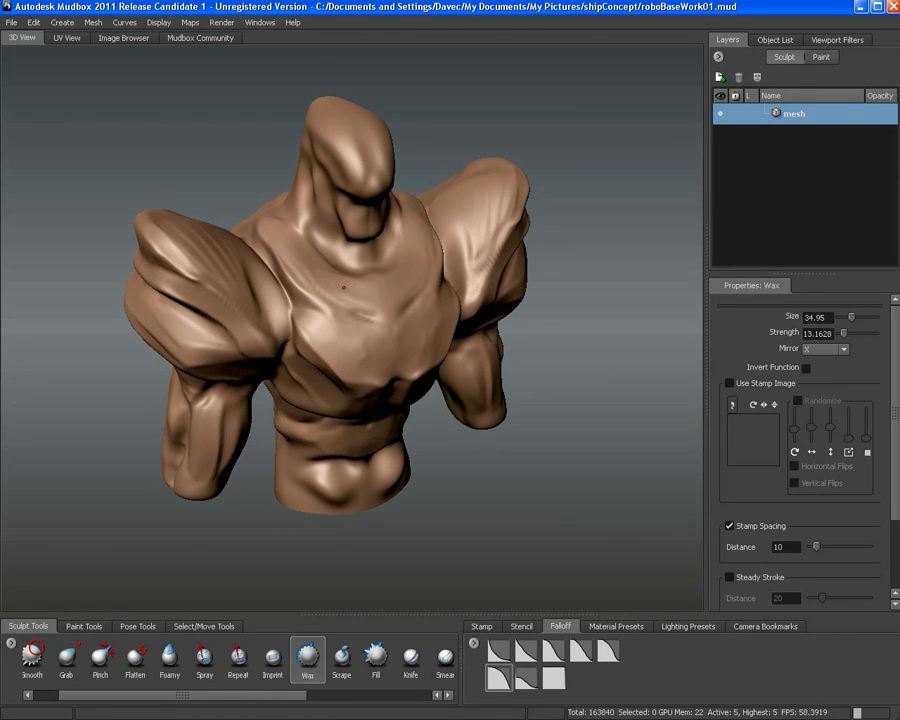
pyautogui.keyDown('alt'); pyautogui.moveTo(281, 217); pyautogui.dragTo(340, 204); pyautogui.keyUp('alt')
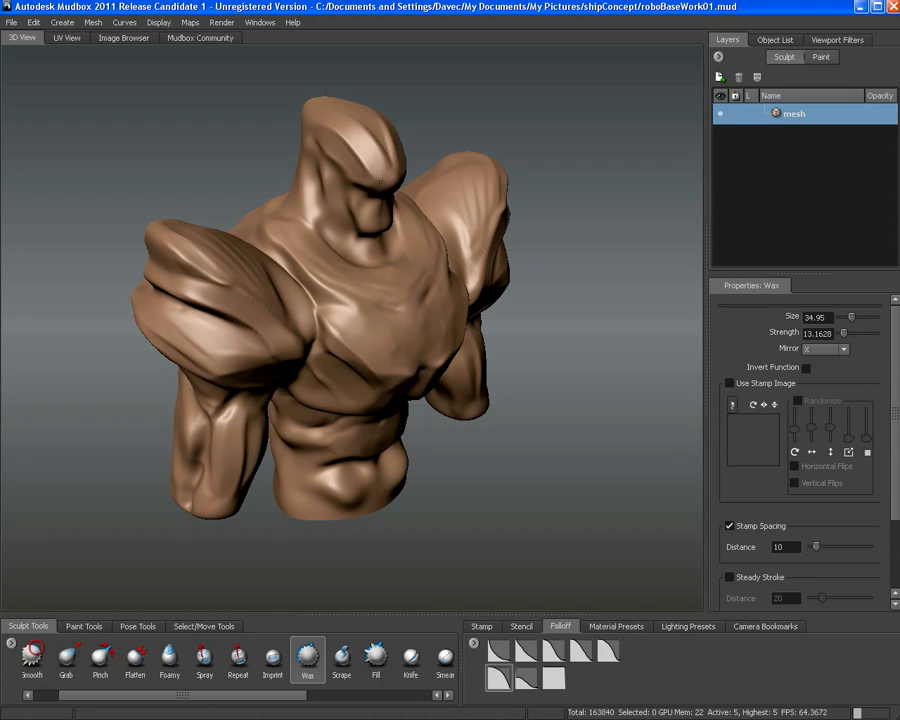
# Reduce the Wax brush size to about 25 and build up hard-edged planes on the face, sides and back of the head
pyautogui.keyDown('alt'); pyautogui.moveTo(258, 98); pyautogui.dragTo(316, 193, button='right'); pyautogui.keyUp('alt')
pyautogui.moveTo(316, 193)
pyautogui.keyDown('alt'); pyautogui.mouseDown()
pyautogui.moveTo(306, 152)
pyautogui.moveTo(284, 178)
pyautogui.moveTo(287, 195)
pyautogui.moveTo(284, 188)
pyautogui.moveTo(318, 175)
pyautogui.moveTo(289, 157)
pyautogui.mouseUp(); pyautogui.keyUp('alt')
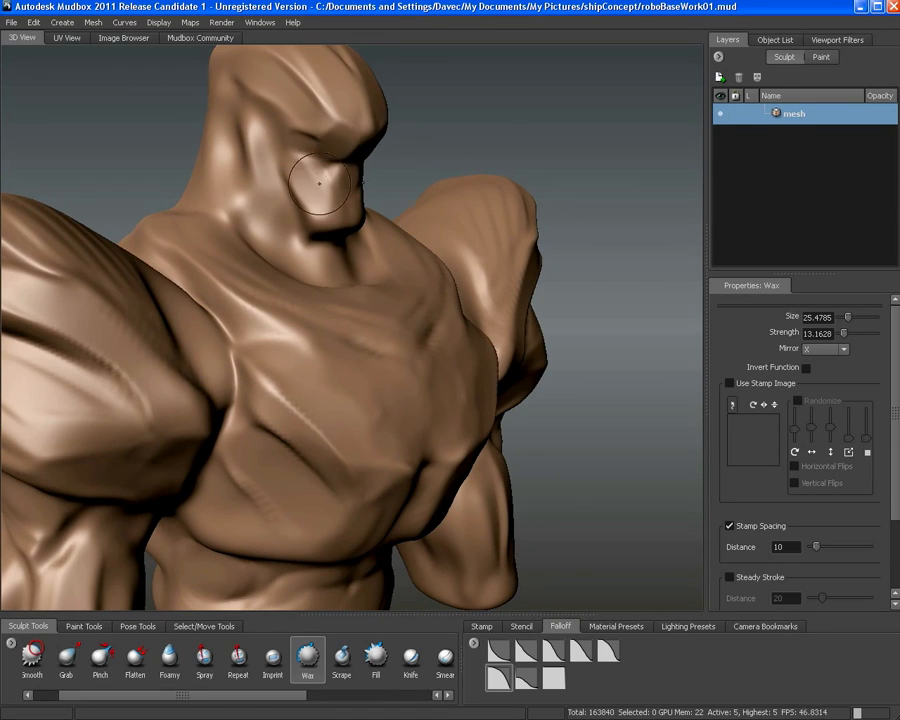
pyautogui.keyDown('alt'); pyautogui.moveTo(319, 183); pyautogui.dragTo(298, 162); pyautogui.keyUp('alt')
pyautogui.moveTo(230, 190)
pyautogui.keyDown('alt'); pyautogui.mouseDown()
pyautogui.moveTo(300, 234)
pyautogui.moveTo(285, 235)
pyautogui.moveTo(249, 177)
pyautogui.moveTo(255, 188)
pyautogui.moveTo(258, 181)
pyautogui.mouseUp(); pyautogui.keyUp('alt')
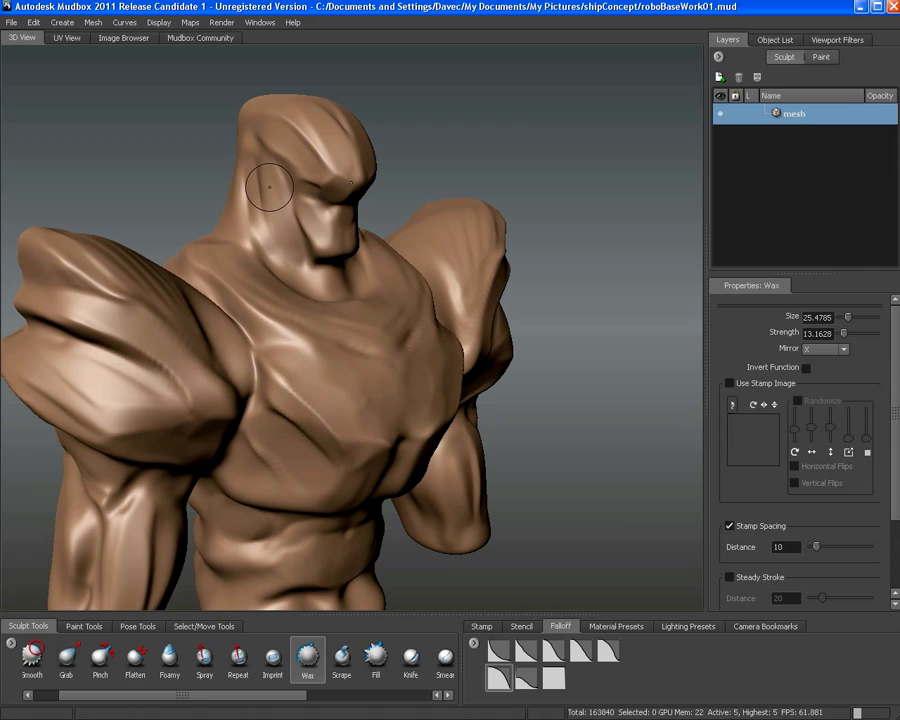
pyautogui.keyDown('alt'); pyautogui.moveTo(256, 195); pyautogui.dragTo(351, 184); pyautogui.keyUp('alt')
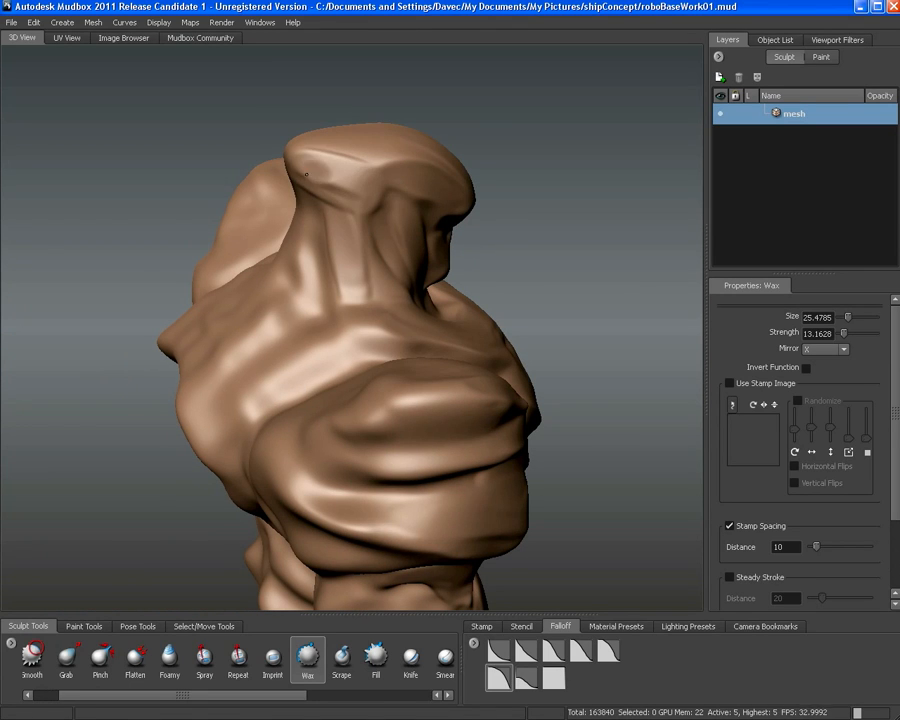
pyautogui.moveTo(296, 178)
pyautogui.keyDown('alt'); pyautogui.mouseDown()
pyautogui.moveTo(296, 192)
pyautogui.moveTo(284, 191)
pyautogui.mouseUp(); pyautogui.keyUp('alt')
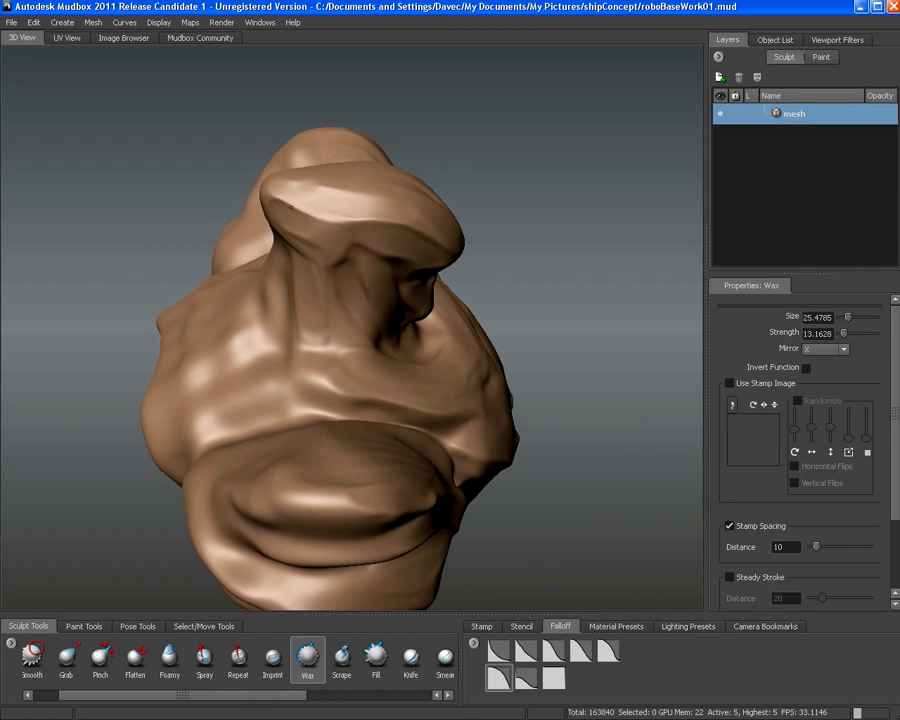
pyautogui.moveTo(291, 206)
pyautogui.keyDown('alt'); pyautogui.mouseDown()
pyautogui.moveTo(403, 193)
pyautogui.moveTo(360, 150)
pyautogui.moveTo(317, 145)
pyautogui.moveTo(393, 242)
pyautogui.moveTo(454, 259)
pyautogui.moveTo(428, 269)
pyautogui.mouseUp(); pyautogui.keyUp('alt')
# Build up muscle ridges across the upper back, shoulder blades and lower back with the Wax brush
pyautogui.moveTo(308, 228); pyautogui.dragTo(360, 273)
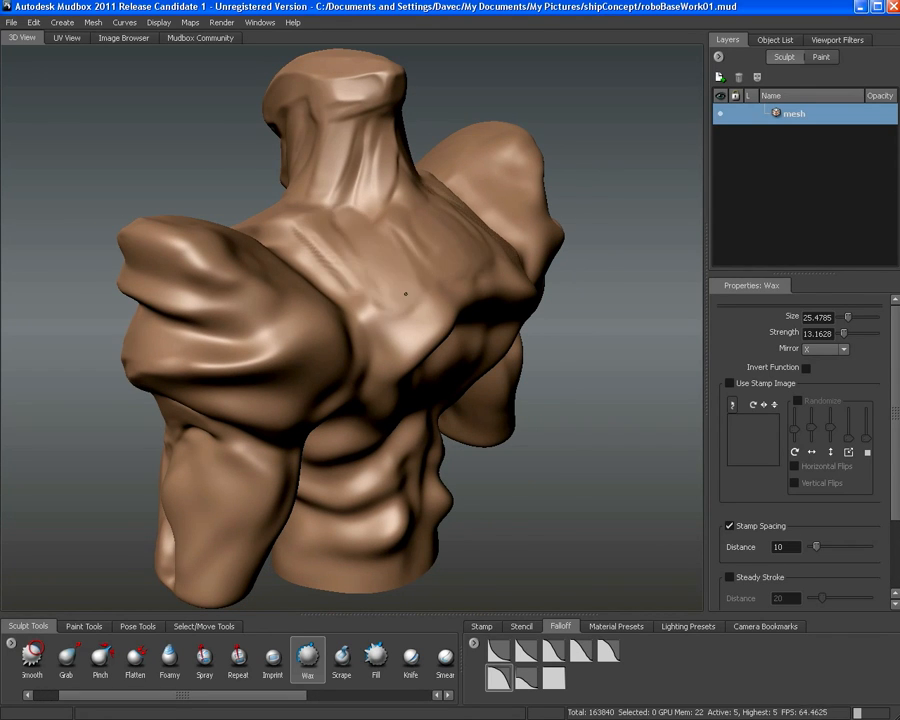
pyautogui.keyDown('alt'); pyautogui.moveTo(408, 297); pyautogui.dragTo(382, 316); pyautogui.keyUp('alt')
pyautogui.moveTo(479, 301)
pyautogui.keyDown('alt'); pyautogui.mouseDown()
pyautogui.moveTo(381, 312)
pyautogui.moveTo(364, 287)
pyautogui.moveTo(336, 305)
pyautogui.moveTo(414, 275)
pyautogui.mouseUp(); pyautogui.keyUp('alt')
pyautogui.moveTo(324, 307)
pyautogui.mouseDown()
pyautogui.moveTo(316, 285)
pyautogui.moveTo(353, 415)
pyautogui.moveTo(381, 403)
pyautogui.moveTo(394, 375)
pyautogui.moveTo(372, 282)
pyautogui.moveTo(320, 285)
pyautogui.moveTo(354, 296)
pyautogui.moveTo(396, 279)
pyautogui.moveTo(340, 302)
pyautogui.mouseUp()
pyautogui.moveTo(395, 303)
pyautogui.mouseDown()
pyautogui.moveTo(329, 333)
pyautogui.moveTo(314, 361)
pyautogui.mouseUp()
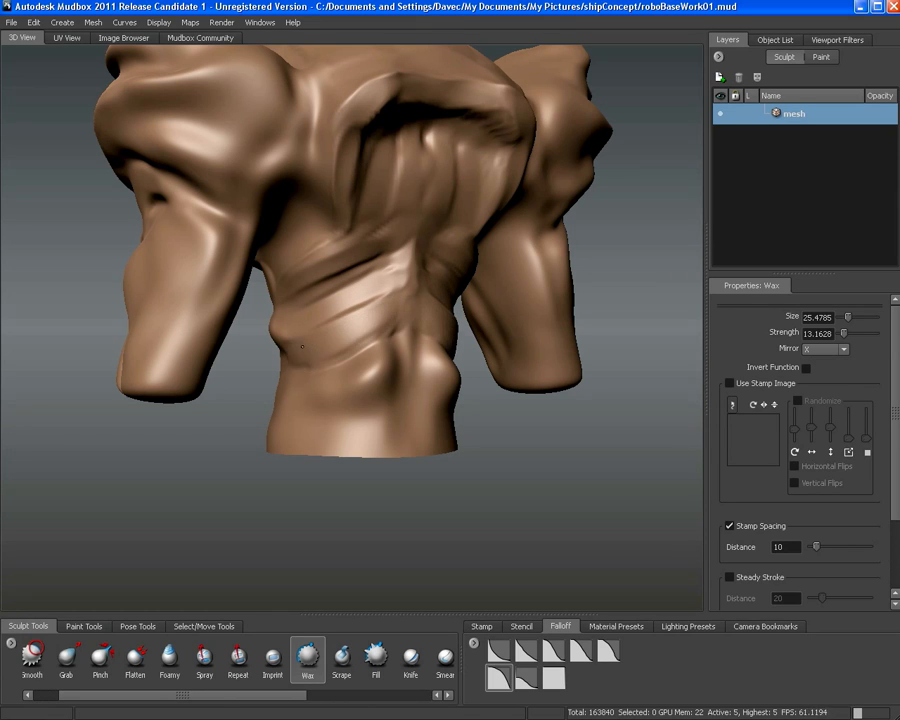
# Build up angled planes on both sides of the lower abdomen with the Wax brush
pyautogui.moveTo(250, 240)
pyautogui.keyDown('alt'); pyautogui.mouseDown()
pyautogui.moveTo(397, 350)
pyautogui.moveTo(265, 295)
pyautogui.mouseUp(); pyautogui.keyUp('alt')
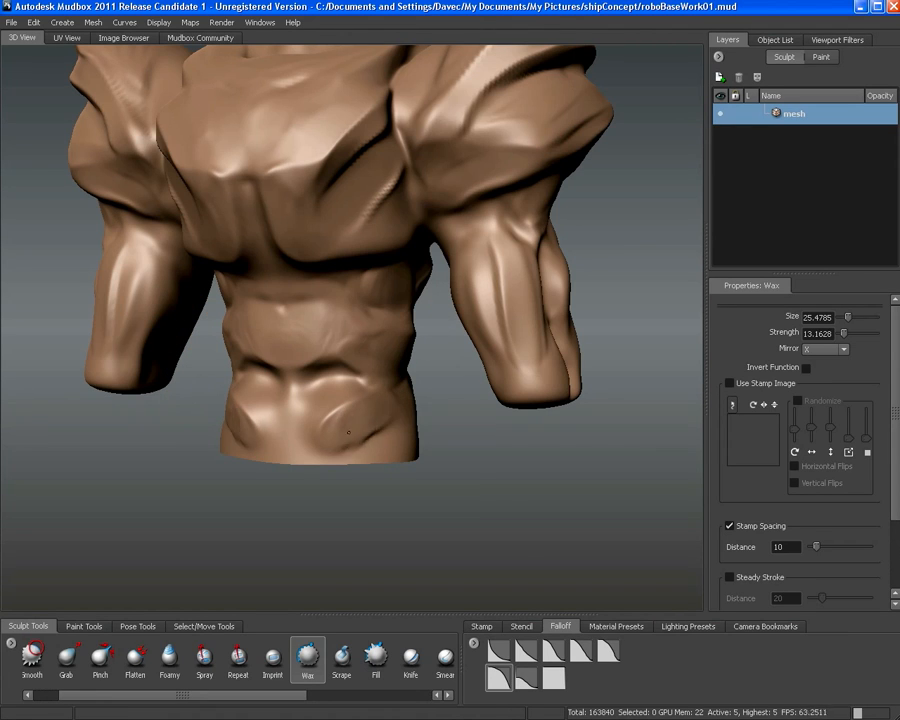
pyautogui.moveTo(340, 436)
pyautogui.keyDown('alt'); pyautogui.mouseDown()
pyautogui.moveTo(347, 426)
pyautogui.moveTo(372, 437)
pyautogui.mouseUp(); pyautogui.keyUp('alt')
pyautogui.moveTo(322, 422); pyautogui.dragTo(361, 441)
pyautogui.moveTo(363, 441)
pyautogui.keyDown('alt'); pyautogui.mouseDown()
pyautogui.moveTo(342, 425)
pyautogui.moveTo(332, 429)
pyautogui.moveTo(340, 445)
pyautogui.moveTo(333, 414)
pyautogui.moveTo(368, 399)
pyautogui.moveTo(335, 398)
pyautogui.mouseUp(); pyautogui.keyUp('alt')
pyautogui.keyDown('alt'); pyautogui.moveTo(327, 414); pyautogui.dragTo(320, 305, button='right'); pyautogui.keyUp('alt')
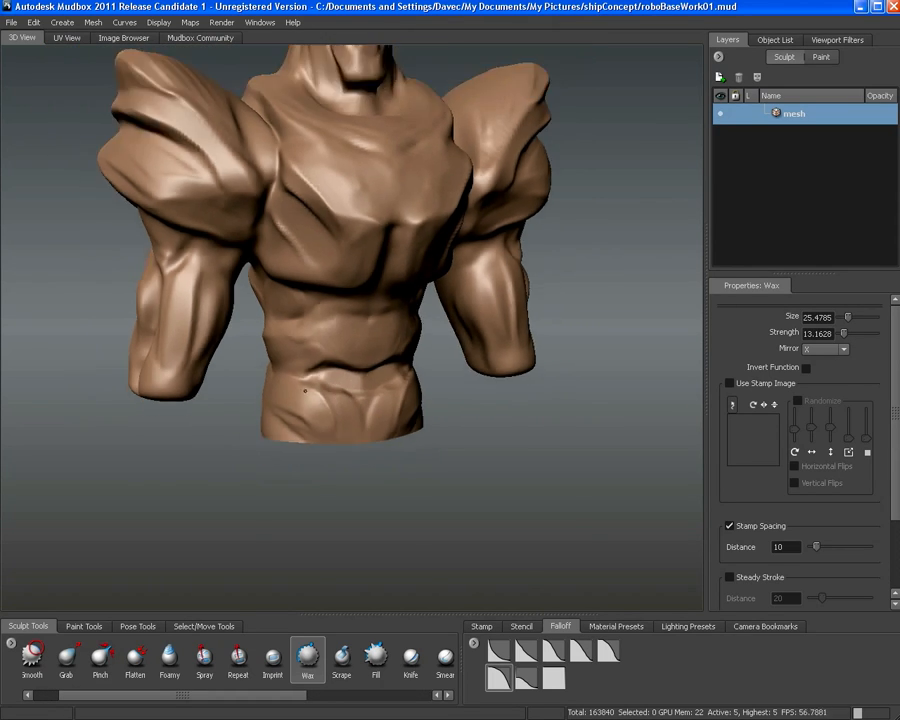
# Add rounded plate shapes on the ribs just below the chest muscles with the Wax brush
pyautogui.keyDown('alt'); pyautogui.moveTo(320, 305); pyautogui.dragTo(395, 352, button='middle'); pyautogui.keyUp('alt')
pyautogui.keyDown('alt'); pyautogui.moveTo(395, 352); pyautogui.dragTo(388, 345, button='right'); pyautogui.keyUp('alt')
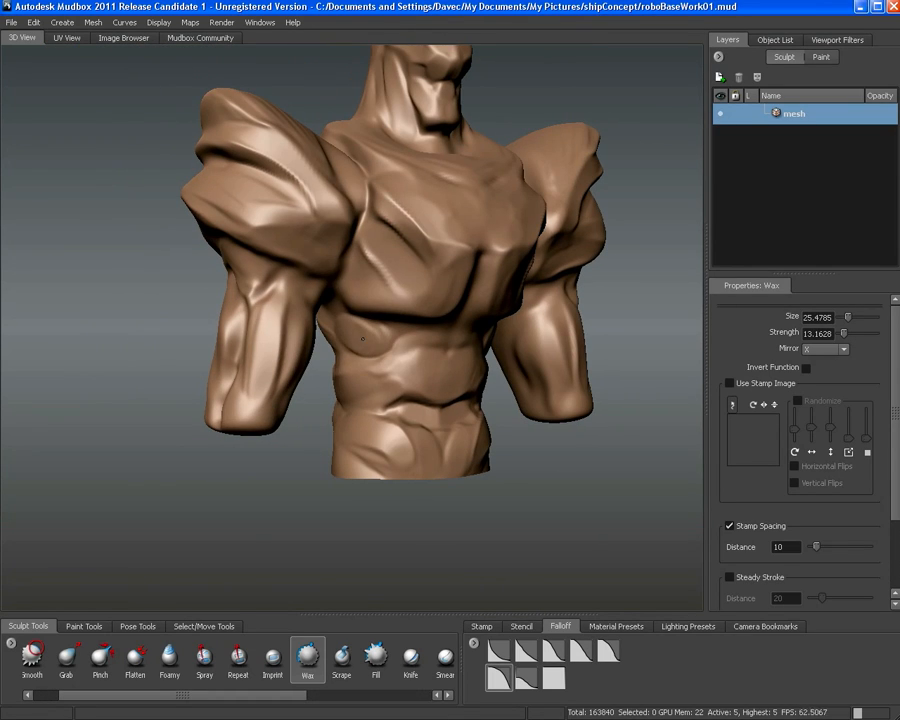
pyautogui.keyDown('alt'); pyautogui.moveTo(363, 338); pyautogui.dragTo(362, 290); pyautogui.keyUp('alt')
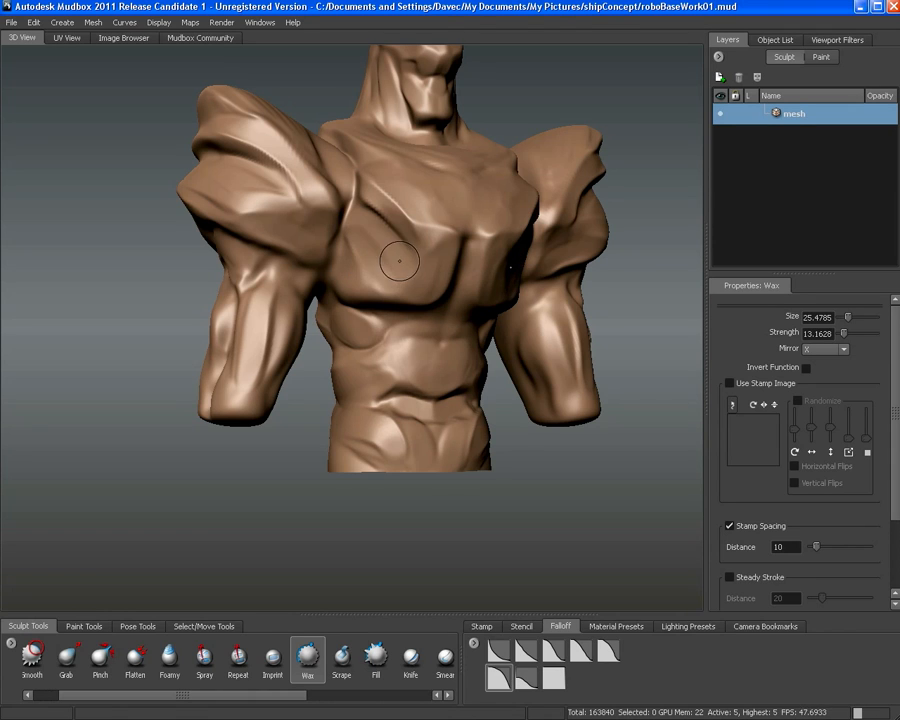
pyautogui.moveTo(396, 203)
pyautogui.keyDown('alt'); pyautogui.mouseDown()
pyautogui.moveTo(408, 279)
pyautogui.moveTo(392, 282)
pyautogui.moveTo(396, 297)
pyautogui.mouseUp(); pyautogui.keyUp('alt')
pyautogui.moveTo(336, 302)
pyautogui.mouseDown()
pyautogui.moveTo(422, 305)
pyautogui.moveTo(355, 303)
pyautogui.mouseUp()
pyautogui.keyDown('alt'); pyautogui.moveTo(268, 336); pyautogui.dragTo(237, 317); pyautogui.keyUp('alt')
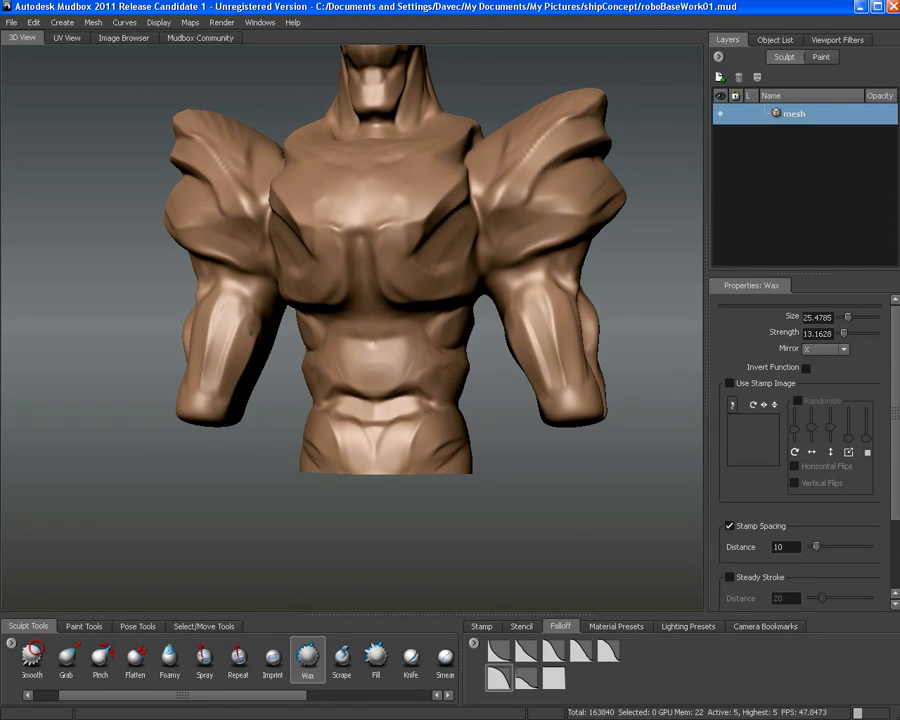
# Build up a raised plane on the outer and rear sides of the arm stumps with the Wax brush
pyautogui.keyDown('alt'); pyautogui.moveTo(224, 362); pyautogui.dragTo(235, 285); pyautogui.keyUp('alt')
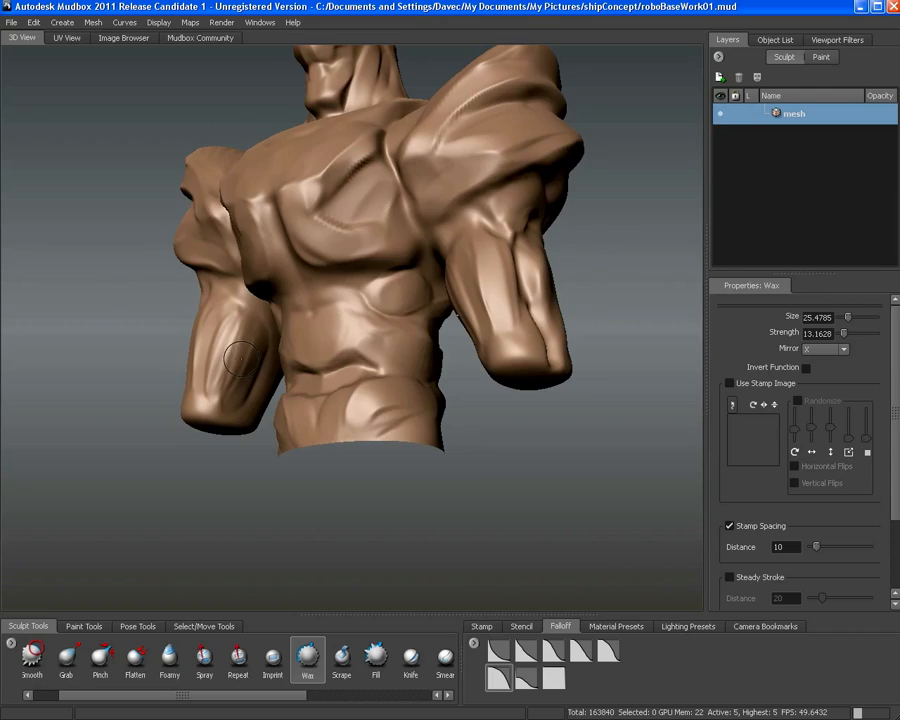
pyautogui.moveTo(237, 352)
pyautogui.keyDown('alt'); pyautogui.mouseDown()
pyautogui.moveTo(271, 368)
pyautogui.moveTo(305, 345)
pyautogui.moveTo(333, 304)
pyautogui.moveTo(388, 305)
pyautogui.moveTo(423, 374)
pyautogui.mouseUp(); pyautogui.keyUp('alt')
pyautogui.moveTo(410, 305)
pyautogui.mouseDown()
pyautogui.moveTo(430, 340)
pyautogui.moveTo(411, 352)
pyautogui.moveTo(398, 287)
pyautogui.moveTo(362, 312)
pyautogui.moveTo(352, 368)
pyautogui.moveTo(360, 333)
pyautogui.moveTo(377, 348)
pyautogui.moveTo(330, 337)
pyautogui.moveTo(432, 343)
pyautogui.mouseUp()
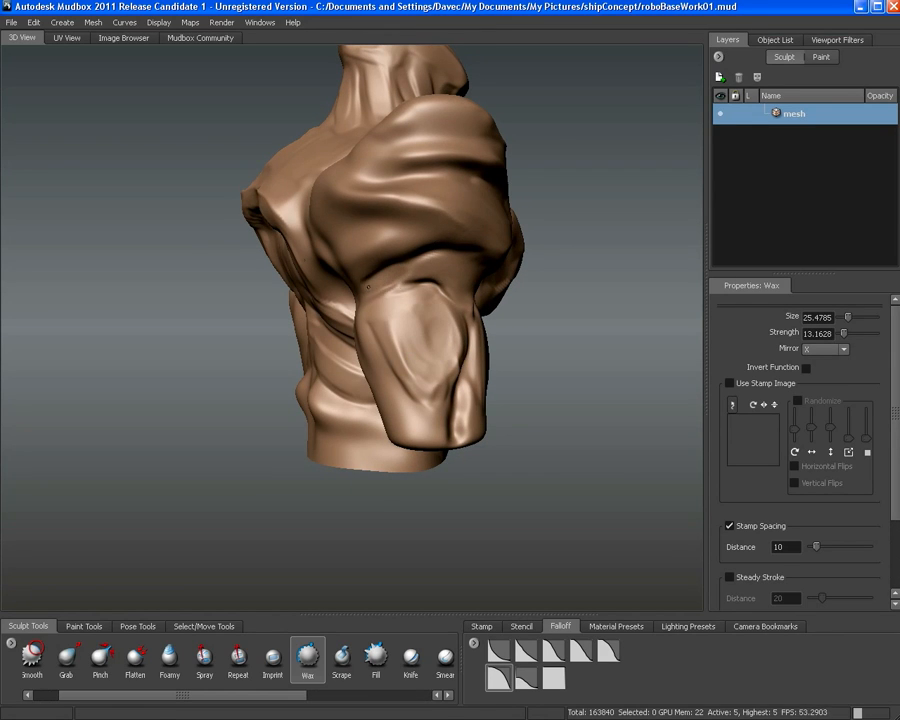
# Build up raised shapes and ridges on the rear of the shoulders with the Wax brush
pyautogui.moveTo(366, 286)
pyautogui.keyDown('alt'); pyautogui.mouseDown()
pyautogui.moveTo(442, 249)
pyautogui.moveTo(368, 220)
pyautogui.moveTo(380, 222)
pyautogui.mouseUp(); pyautogui.keyUp('alt')
pyautogui.moveTo(384, 228)
pyautogui.keyDown('alt'); pyautogui.mouseDown()
pyautogui.moveTo(422, 227)
pyautogui.moveTo(422, 210)
pyautogui.moveTo(358, 201)
pyautogui.moveTo(422, 220)
pyautogui.moveTo(382, 222)
pyautogui.mouseUp(); pyautogui.keyUp('alt')
pyautogui.moveTo(382, 222)
pyautogui.keyDown('alt'); pyautogui.mouseDown()
pyautogui.moveTo(454, 237)
pyautogui.moveTo(456, 228)
pyautogui.mouseUp(); pyautogui.keyUp('alt')
pyautogui.moveTo(444, 220)
pyautogui.mouseDown()
pyautogui.moveTo(474, 184)
pyautogui.moveTo(438, 211)
pyautogui.mouseUp()
pyautogui.moveTo(438, 211)
pyautogui.keyDown('alt'); pyautogui.mouseDown()
pyautogui.moveTo(458, 205)
pyautogui.moveTo(445, 215)
pyautogui.moveTo(464, 173)
pyautogui.moveTo(442, 205)
pyautogui.moveTo(540, 182)
pyautogui.moveTo(418, 165)
pyautogui.mouseUp(); pyautogui.keyUp('alt')
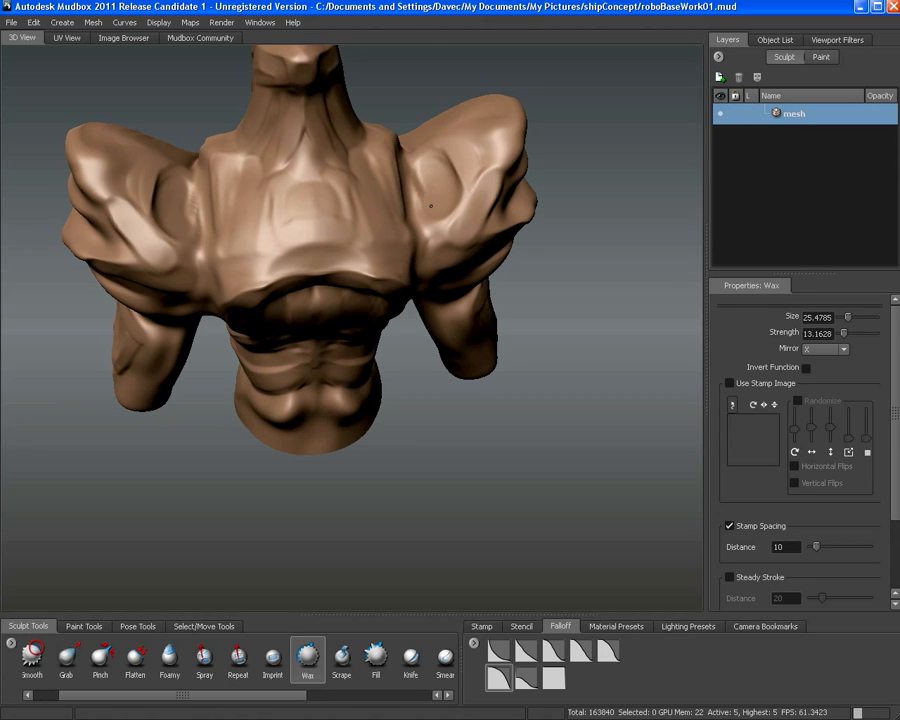
pyautogui.moveTo(437, 190)
pyautogui.keyDown('alt'); pyautogui.mouseDown()
pyautogui.moveTo(453, 212)
pyautogui.moveTo(479, 180)
pyautogui.mouseUp(); pyautogui.keyUp('alt')
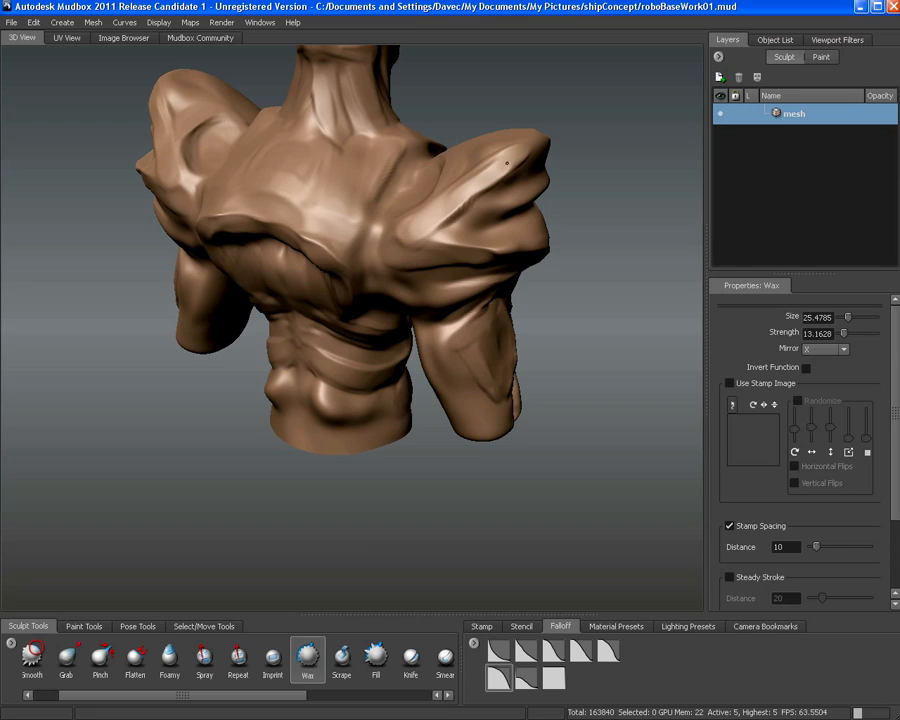
# Switch to the Sculpt brush and carve recesses into the front of the shoulders and the centre of the chest
pyautogui.moveTo(370, 110)
pyautogui.keyDown('alt'); pyautogui.mouseDown()
pyautogui.moveTo(468, 173)
pyautogui.moveTo(416, 267)
pyautogui.moveTo(243, 237)
pyautogui.moveTo(192, 140)
pyautogui.moveTo(249, 201)
pyautogui.moveTo(240, 250)
pyautogui.mouseUp(); pyautogui.keyUp('alt')
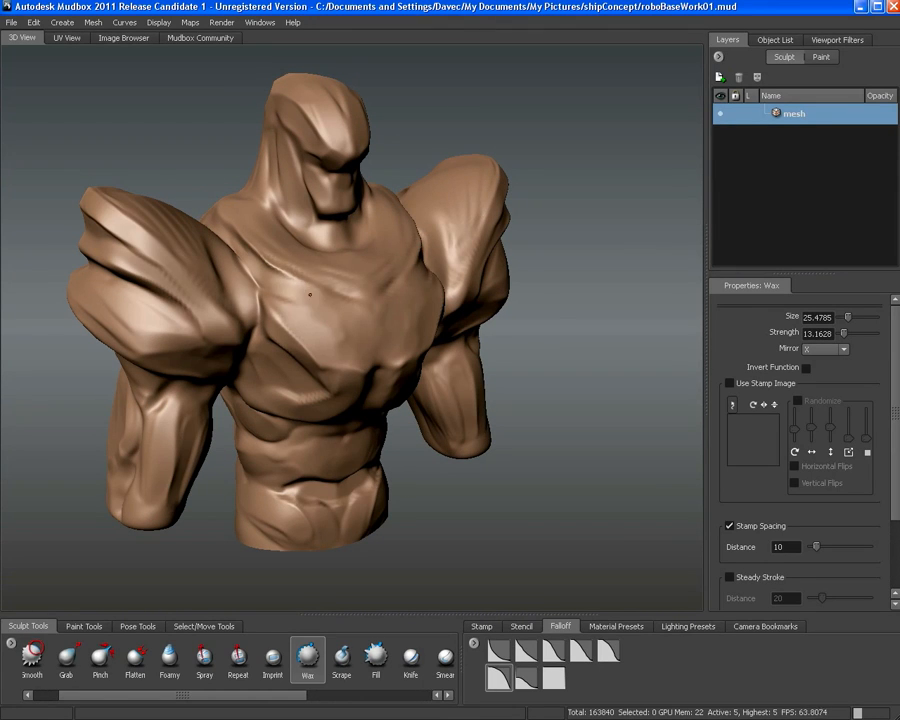
pyautogui.moveTo(297, 297)
pyautogui.keyDown('alt'); pyautogui.mouseDown()
pyautogui.moveTo(263, 269)
pyautogui.moveTo(281, 212)
pyautogui.mouseUp(); pyautogui.keyUp('alt')
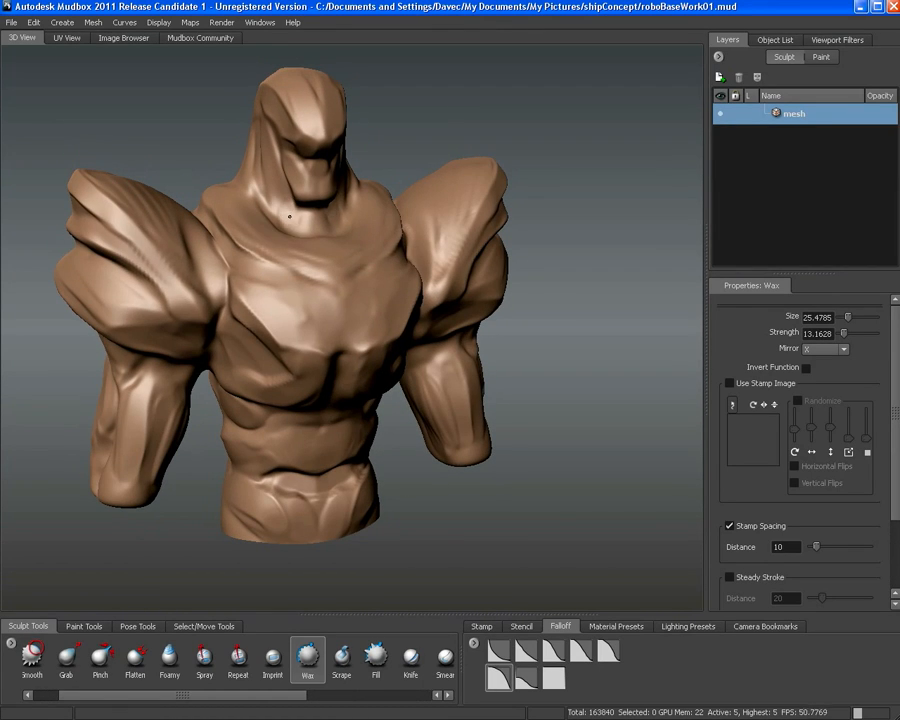
pyautogui.keyDown('alt'); pyautogui.moveTo(199, 281); pyautogui.dragTo(155, 268); pyautogui.keyUp('alt')
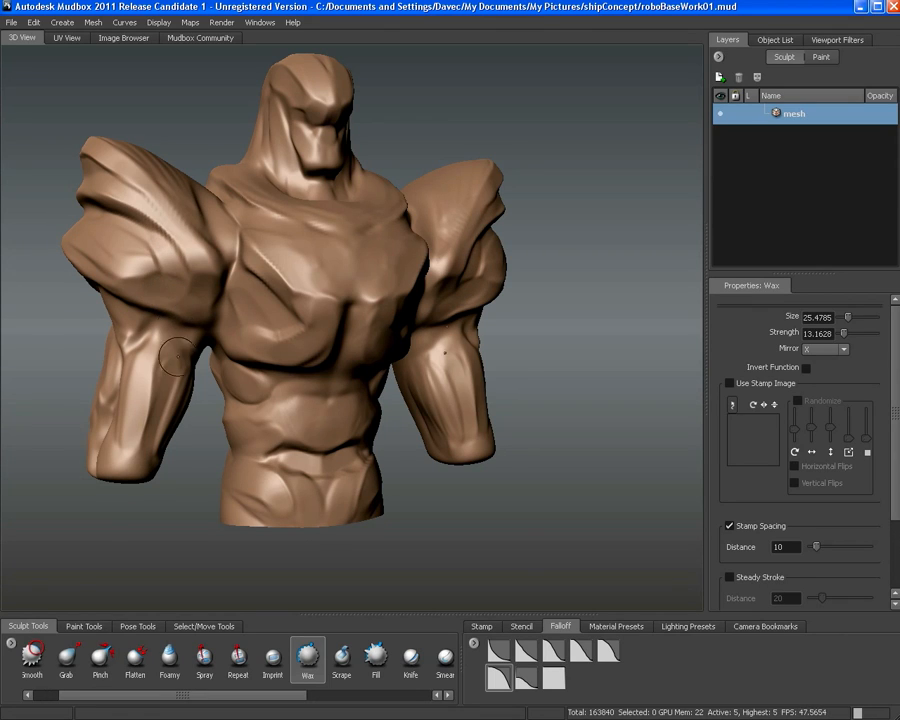
pyautogui.click(33, 660)
pyautogui.hscroll(-1, 33, 665)
pyautogui.click(40, 660)
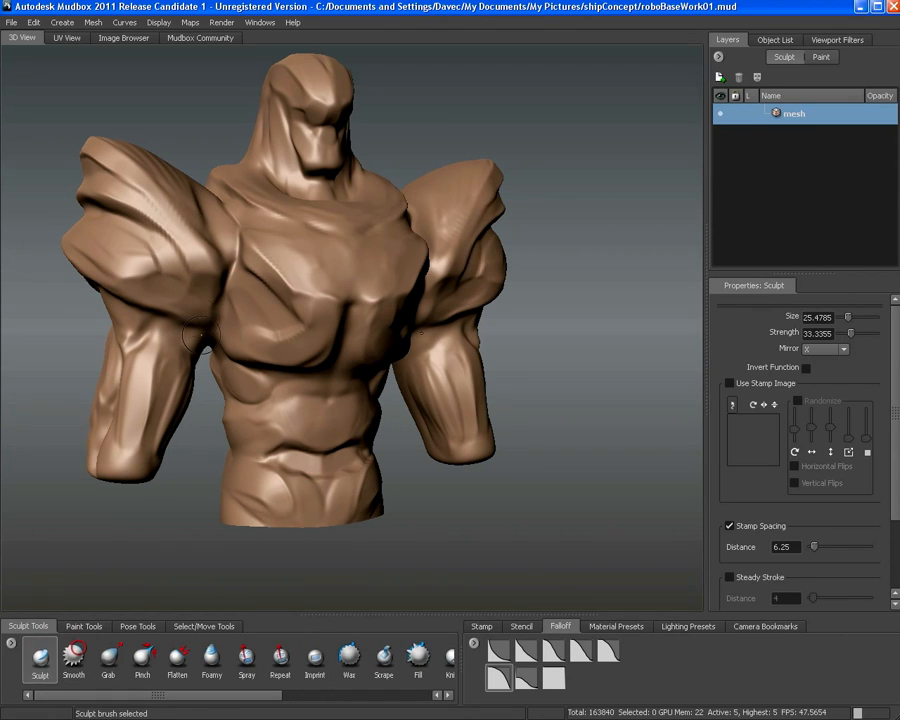
pyautogui.moveTo(155, 291)
pyautogui.mouseDown()
pyautogui.moveTo(291, 335)
pyautogui.moveTo(276, 323)
pyautogui.moveTo(279, 332)
pyautogui.moveTo(288, 304)
pyautogui.moveTo(190, 236)
pyautogui.moveTo(179, 243)
pyautogui.moveTo(203, 271)
pyautogui.mouseUp()
pyautogui.press('shift')
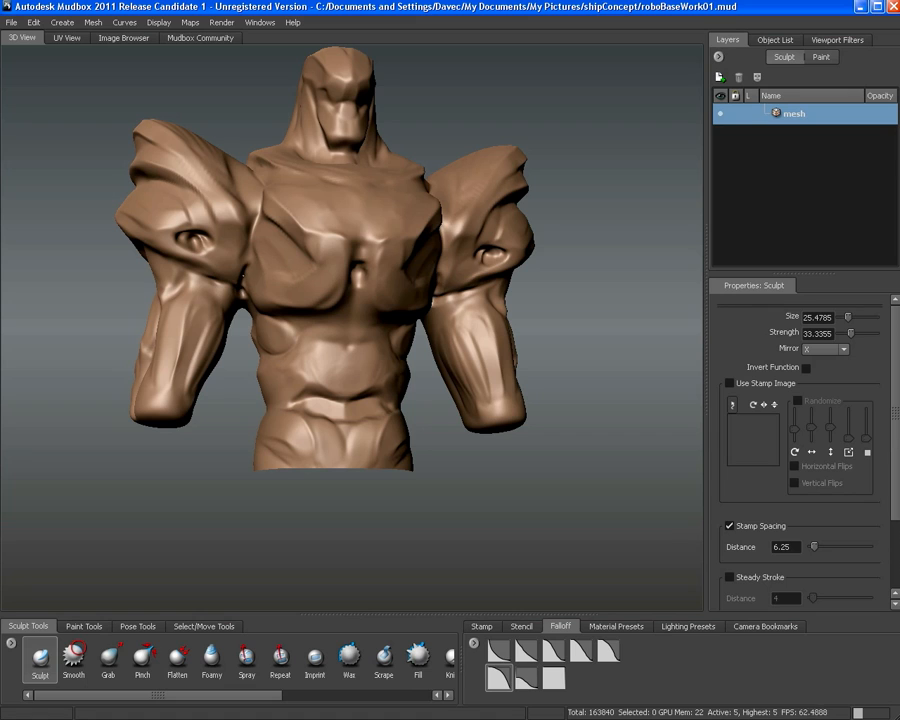
# Carve grooves under the chest, around the waist and into the middle of the lower abdomen with the Sculpt brush
pyautogui.keyDown('alt'); pyautogui.moveTo(178, 190); pyautogui.dragTo(313, 258); pyautogui.keyUp('alt')
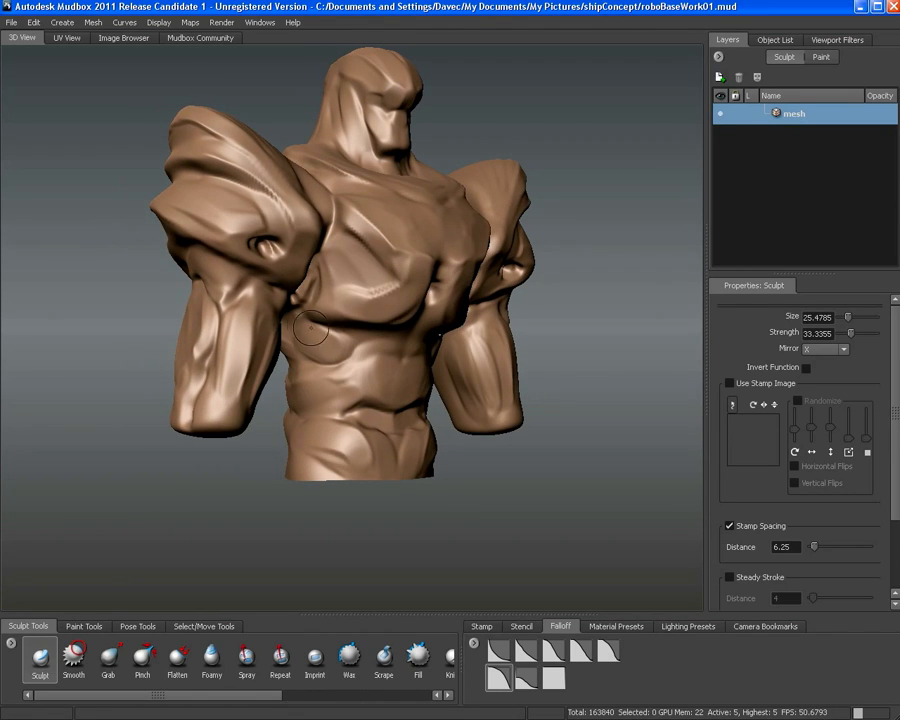
pyautogui.keyDown('alt'); pyautogui.moveTo(311, 328); pyautogui.dragTo(309, 306); pyautogui.keyUp('alt')
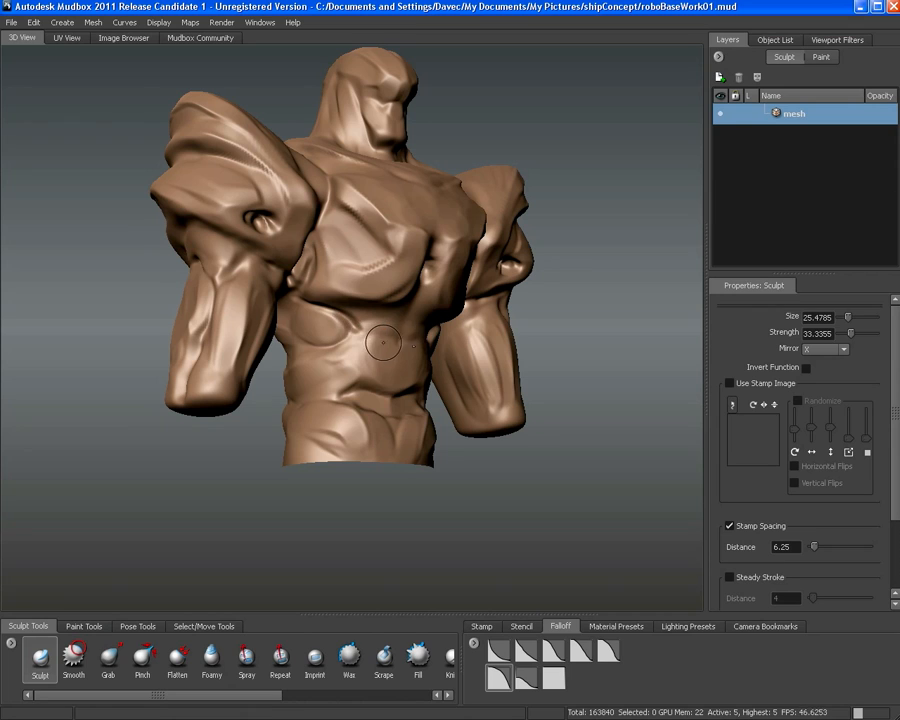
pyautogui.keyDown('alt'); pyautogui.moveTo(383, 343); pyautogui.dragTo(315, 334); pyautogui.keyUp('alt')
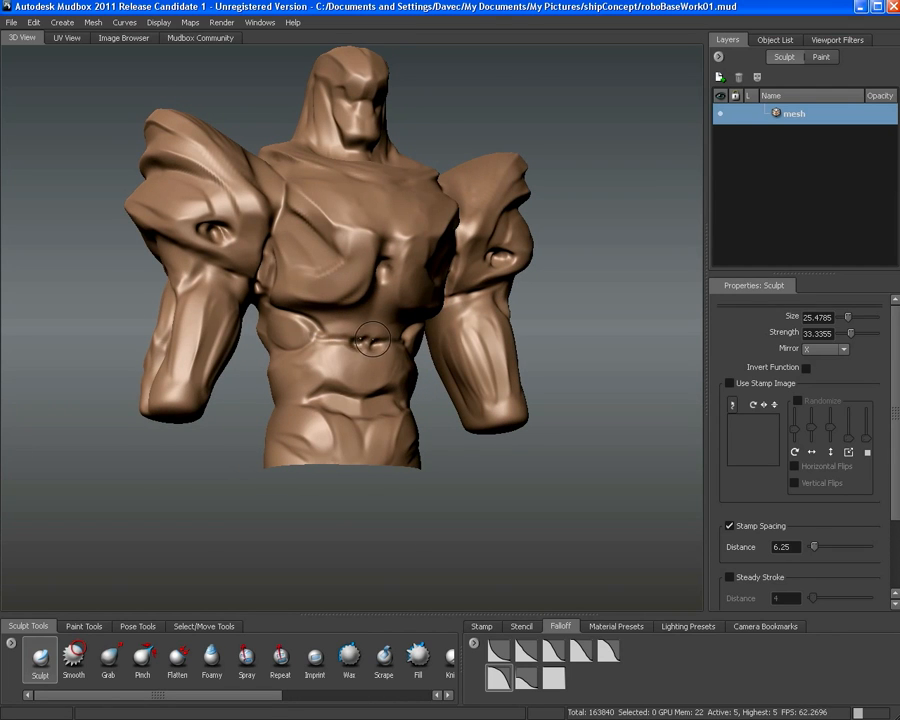
pyautogui.moveTo(370, 340)
pyautogui.keyDown('alt'); pyautogui.mouseDown()
pyautogui.moveTo(340, 357)
pyautogui.moveTo(343, 372)
pyautogui.mouseUp(); pyautogui.keyUp('alt')
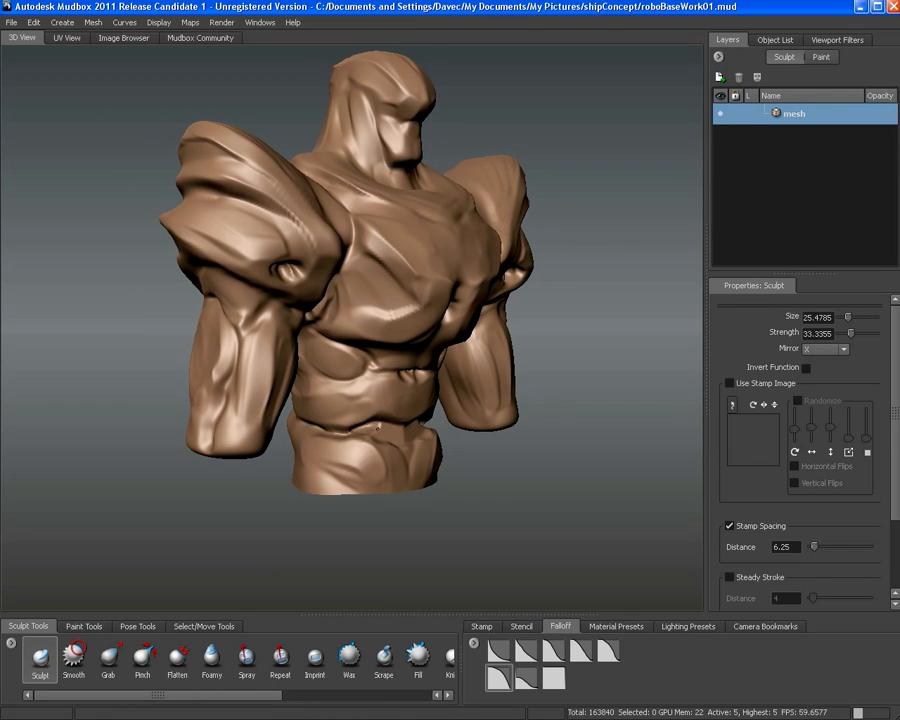
pyautogui.keyDown('alt'); pyautogui.moveTo(378, 427); pyautogui.dragTo(268, 305); pyautogui.keyUp('alt')
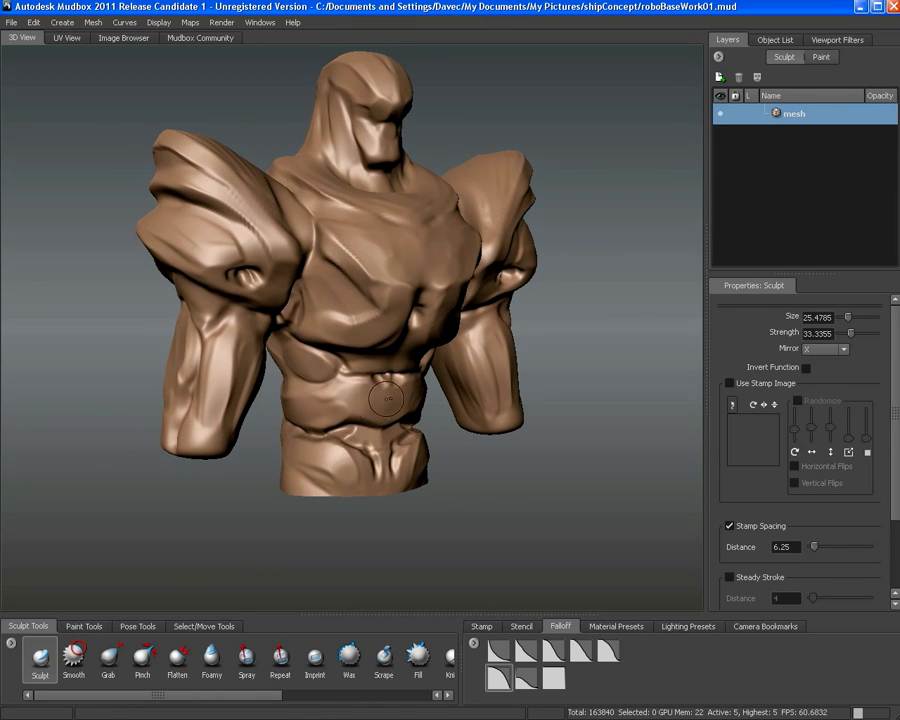
# Carve short angled notches into both sides of the upper chest below the collar with the Sculpt brush
pyautogui.moveTo(388, 400)
pyautogui.keyDown('alt'); pyautogui.mouseDown()
pyautogui.moveTo(314, 300)
pyautogui.moveTo(364, 345)
pyautogui.moveTo(315, 322)
pyautogui.moveTo(368, 301)
pyautogui.moveTo(393, 238)
pyautogui.moveTo(447, 223)
pyautogui.mouseUp(); pyautogui.keyUp('alt')
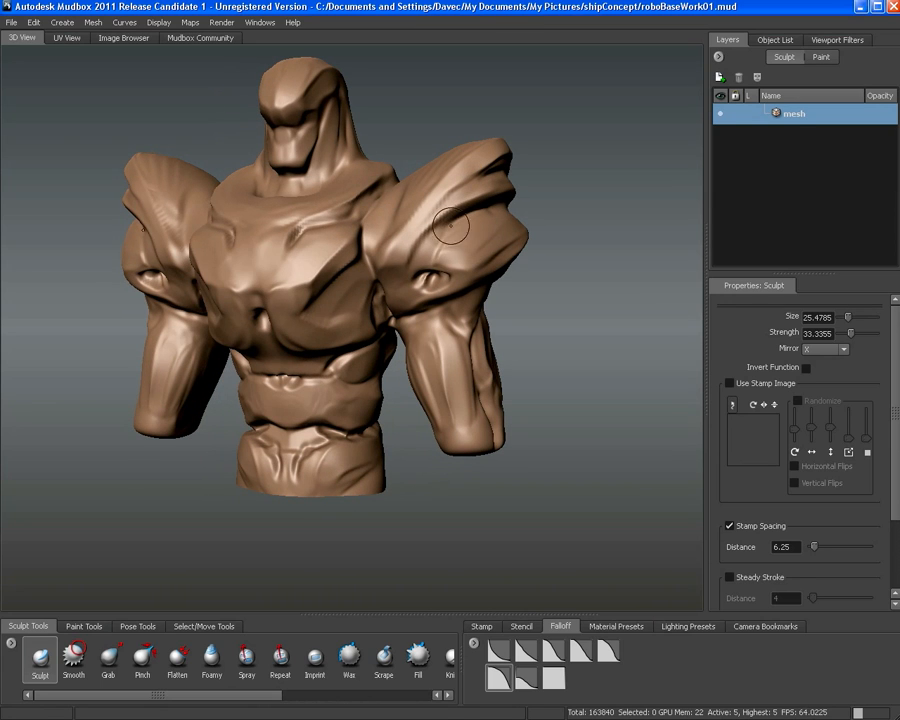
pyautogui.keyDown('alt'); pyautogui.moveTo(413, 258); pyautogui.dragTo(466, 201); pyautogui.keyUp('alt')
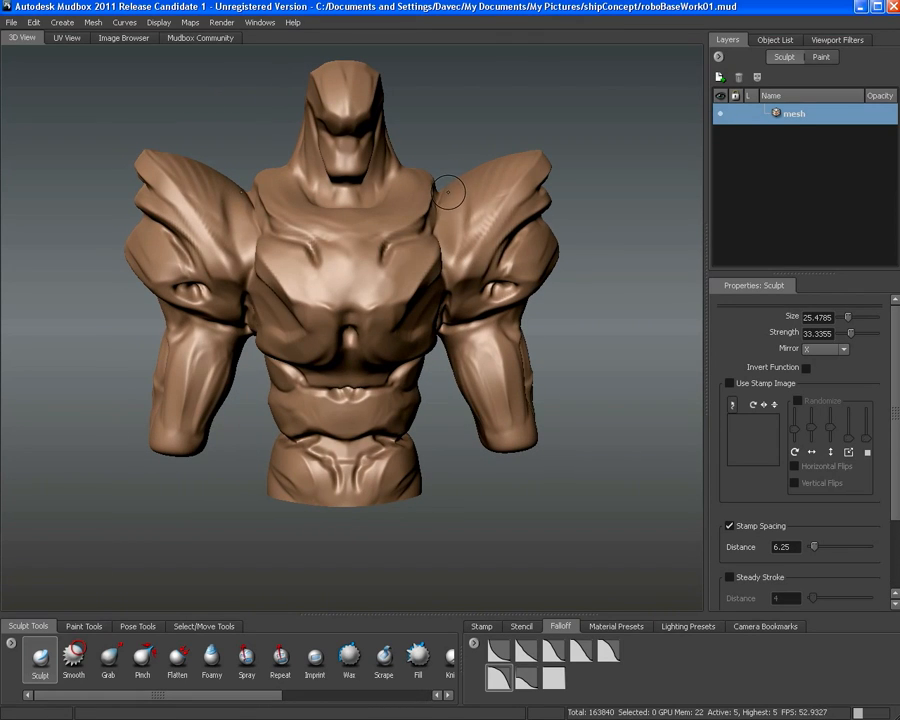
pyautogui.keyDown('alt'); pyautogui.moveTo(320, 150); pyautogui.dragTo(252, 158); pyautogui.keyUp('alt')
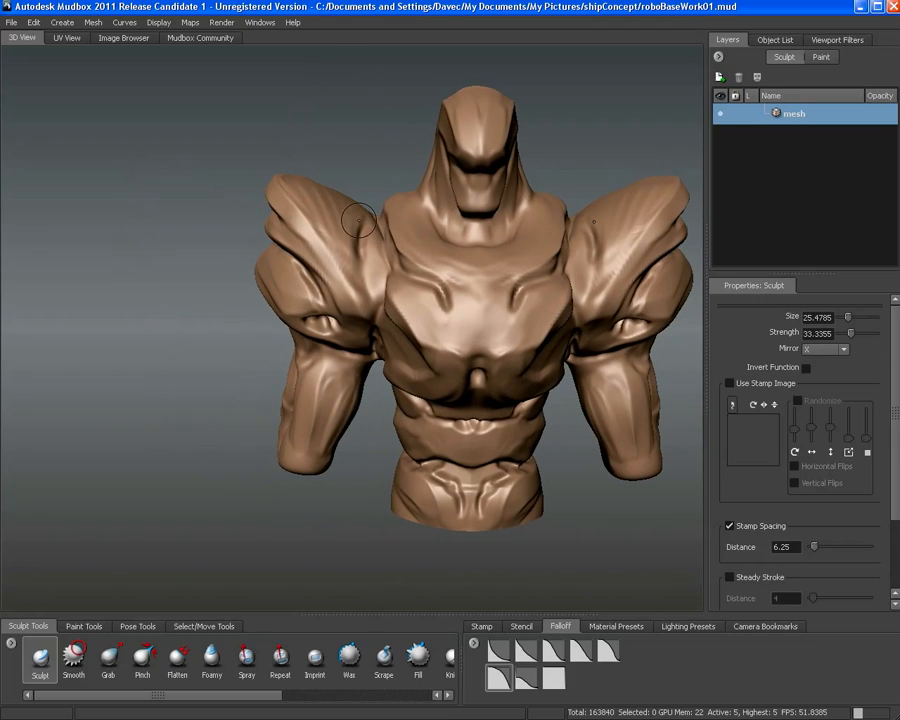
# Shape and smooth grooves and raised edges along the inner tops of the shoulders, enlarging the brush size to about 43
pyautogui.keyDown('alt'); pyautogui.moveTo(360, 258); pyautogui.dragTo(327, 305); pyautogui.keyUp('alt')
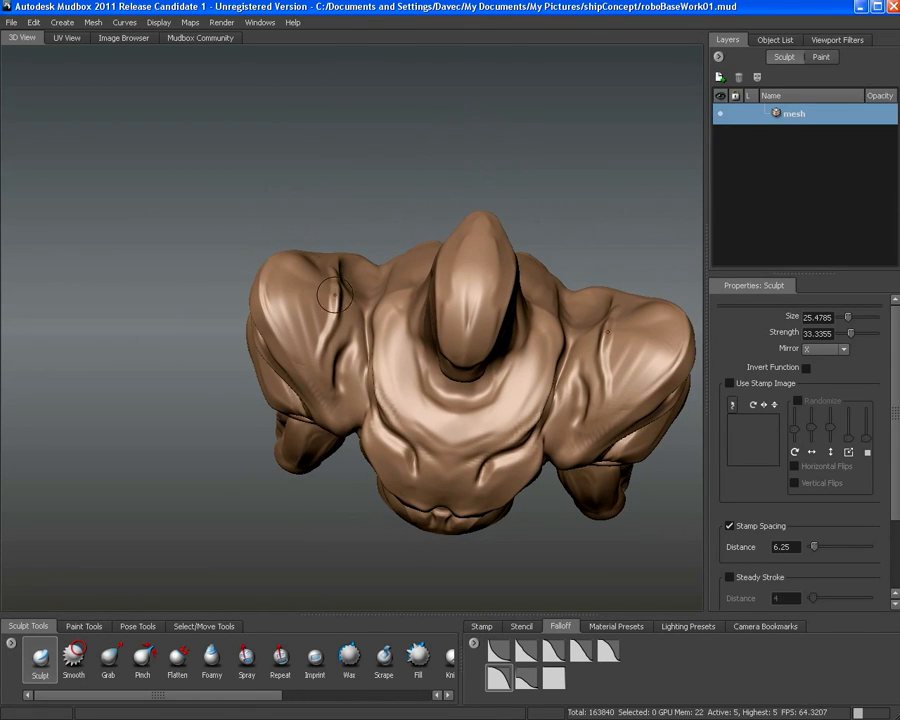
pyautogui.press('shift')
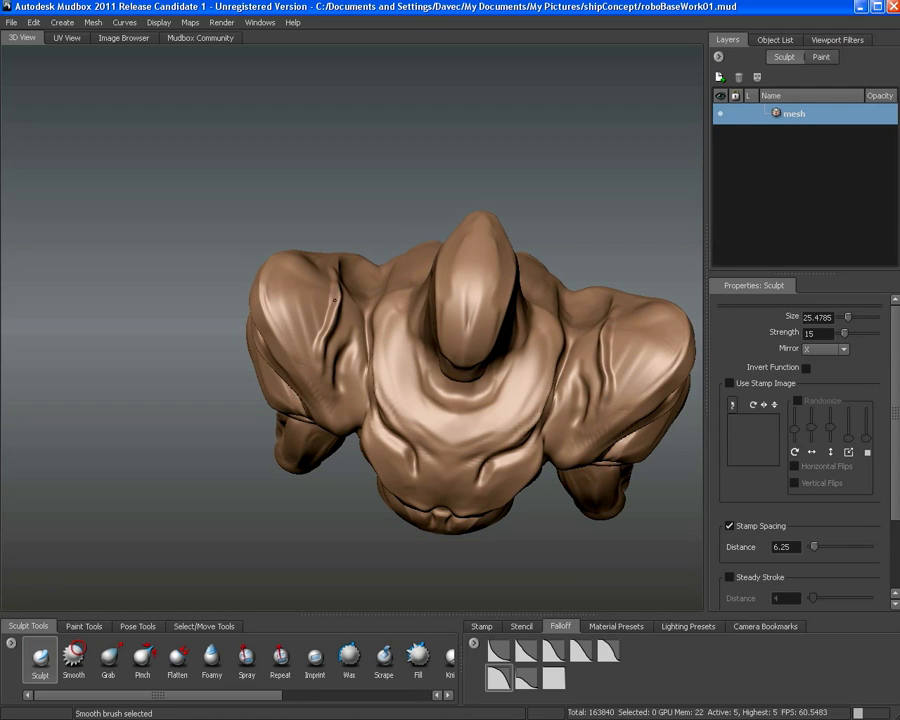
pyautogui.moveTo(325, 320)
pyautogui.mouseDown()
pyautogui.moveTo(347, 320)
pyautogui.moveTo(333, 272)
pyautogui.moveTo(340, 232)
pyautogui.mouseUp()
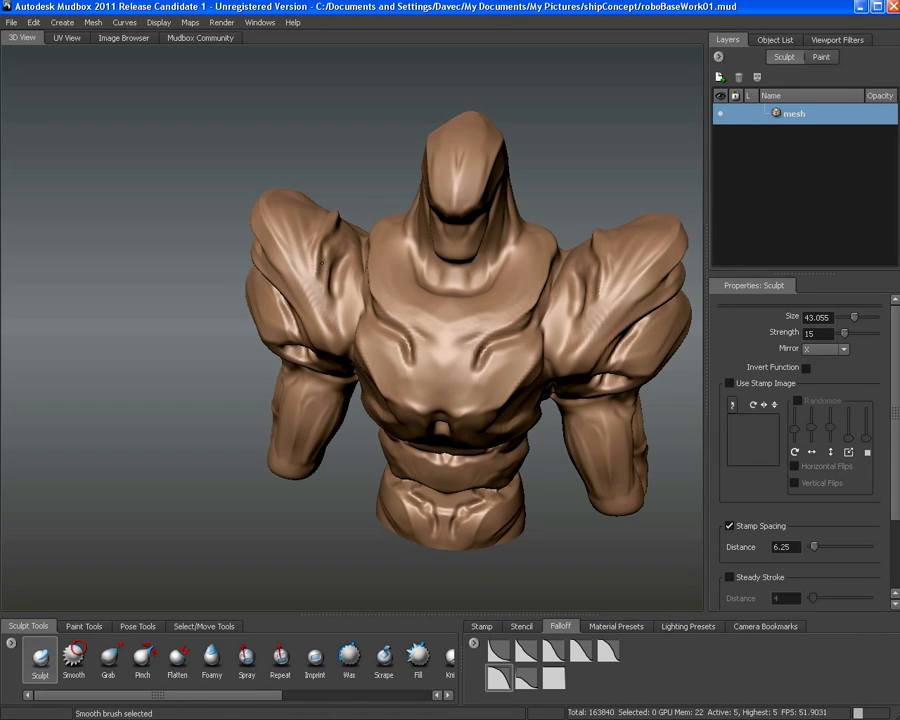
pyautogui.keyDown('alt'); pyautogui.moveTo(318, 254); pyautogui.dragTo(404, 236); pyautogui.keyUp('alt')
pyautogui.keyDown('alt'); pyautogui.moveTo(405, 236); pyautogui.dragTo(408, 308, button='middle'); pyautogui.keyUp('alt')
pyautogui.keyDown('alt'); pyautogui.moveTo(408, 308); pyautogui.dragTo(376, 280, button='right'); pyautogui.keyUp('alt')
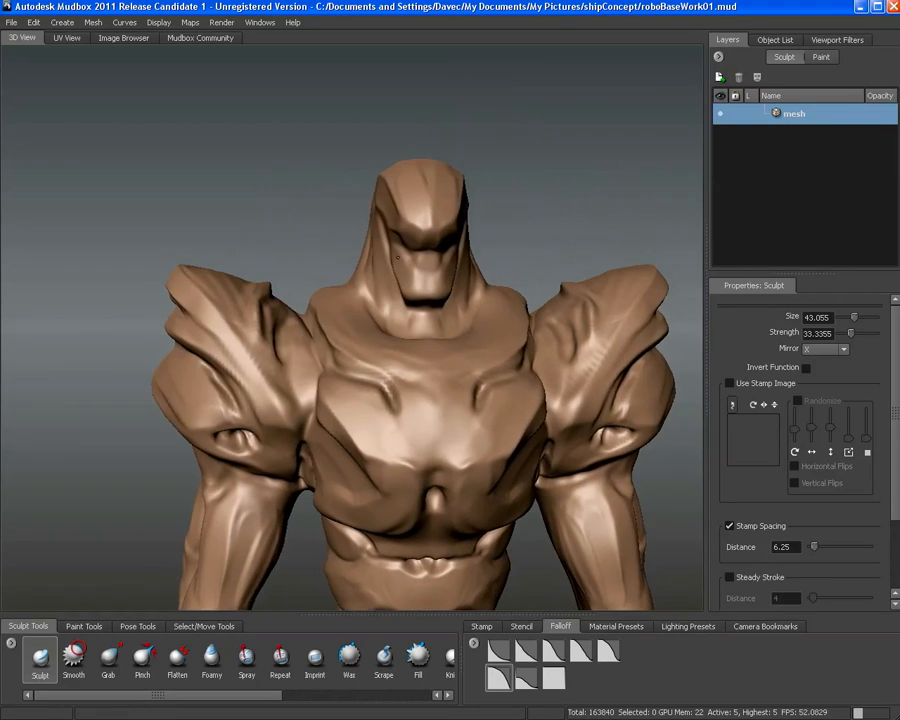
# Reduce the Sculpt brush size to about 10 and form and smooth a small round eye socket in the middle of the face
pyautogui.keyDown('alt'); pyautogui.moveTo(376, 280); pyautogui.dragTo(396, 271); pyautogui.keyUp('alt')
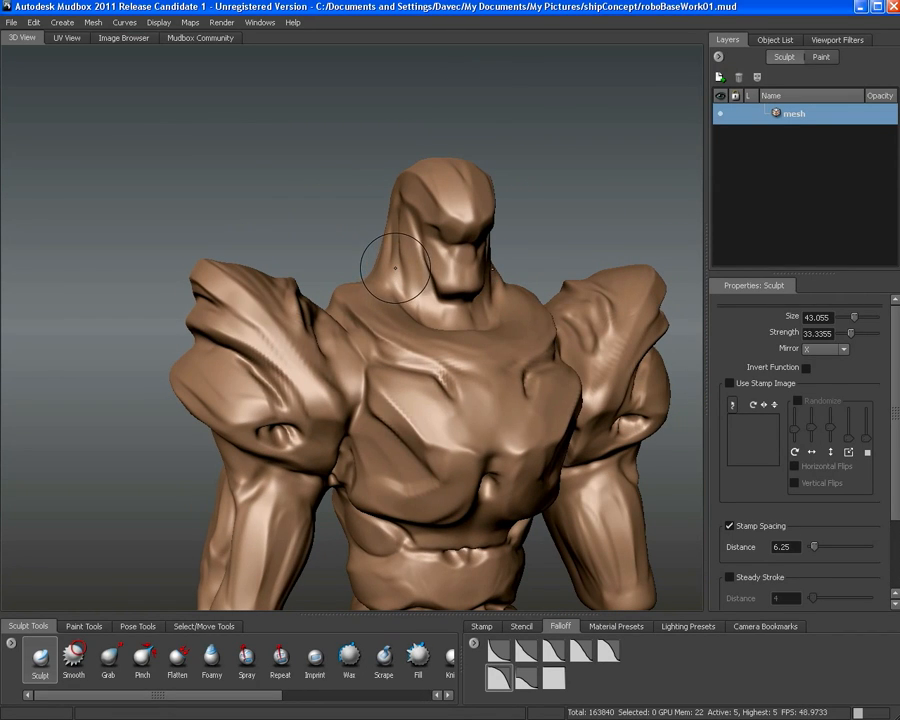
pyautogui.press('[')
pyautogui.press('[')
pyautogui.press('[')
pyautogui.press('[')
pyautogui.press('[')
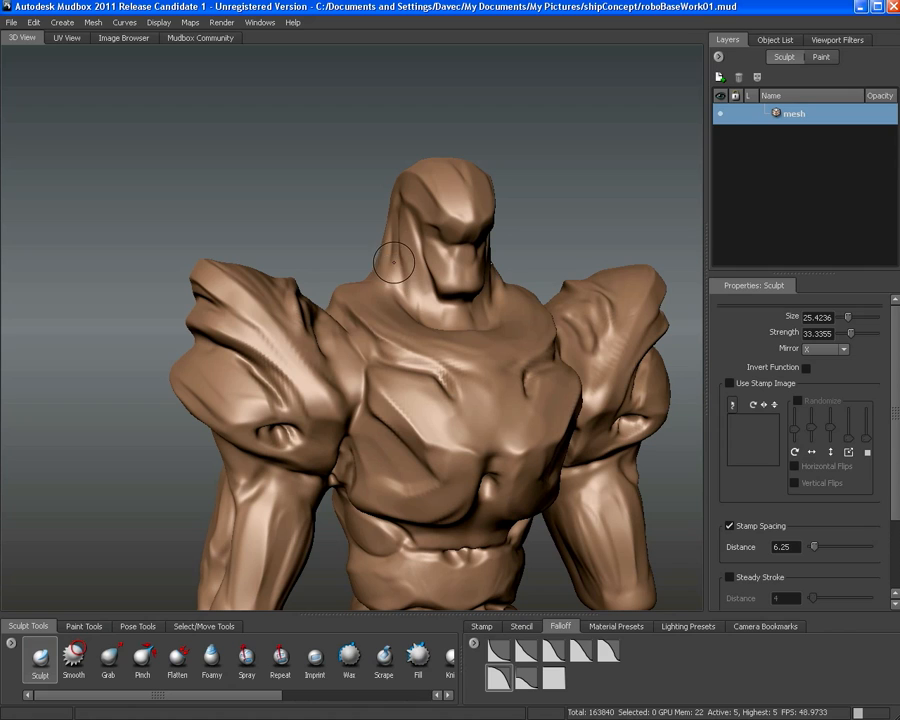
pyautogui.keyDown('alt'); pyautogui.moveTo(393, 262); pyautogui.dragTo(430, 295, button='right'); pyautogui.keyUp('alt')
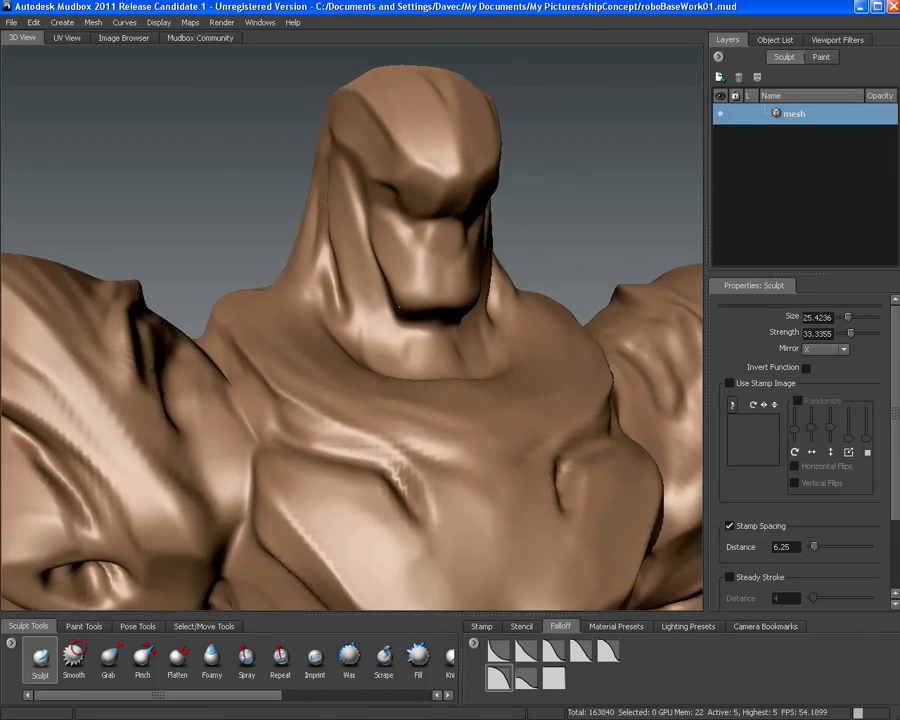
pyautogui.keyDown('alt'); pyautogui.moveTo(430, 295); pyautogui.dragTo(327, 300, button='middle'); pyautogui.keyUp('alt')
pyautogui.press('[')
pyautogui.press('[')
pyautogui.press('[')
pyautogui.press('[')
pyautogui.press('[')
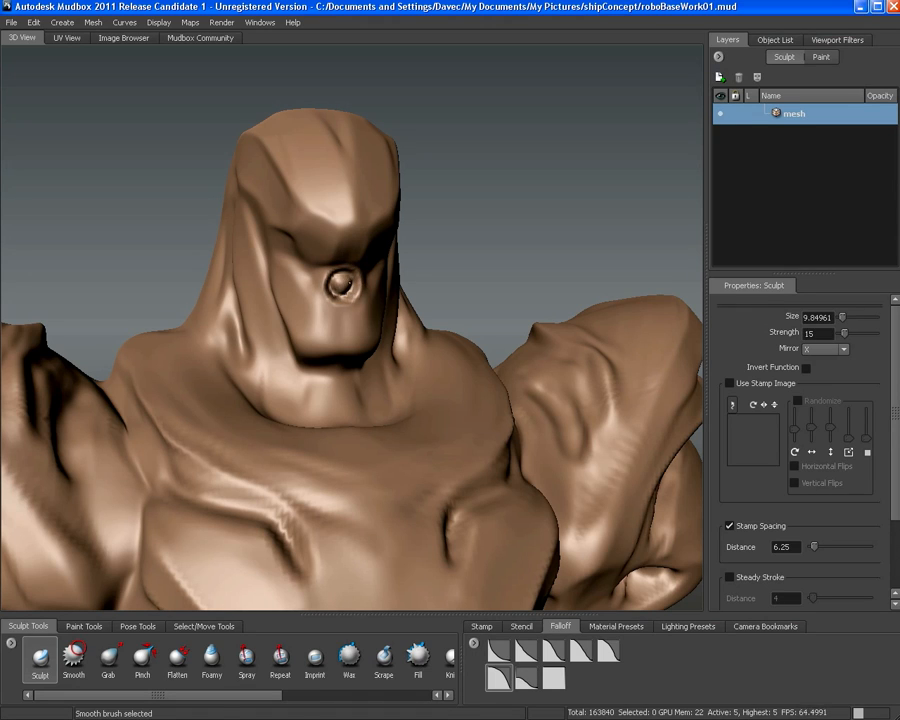
pyautogui.keyDown('shift'); pyautogui.moveTo(343, 285); pyautogui.dragTo(340, 283); pyautogui.keyUp('shift')
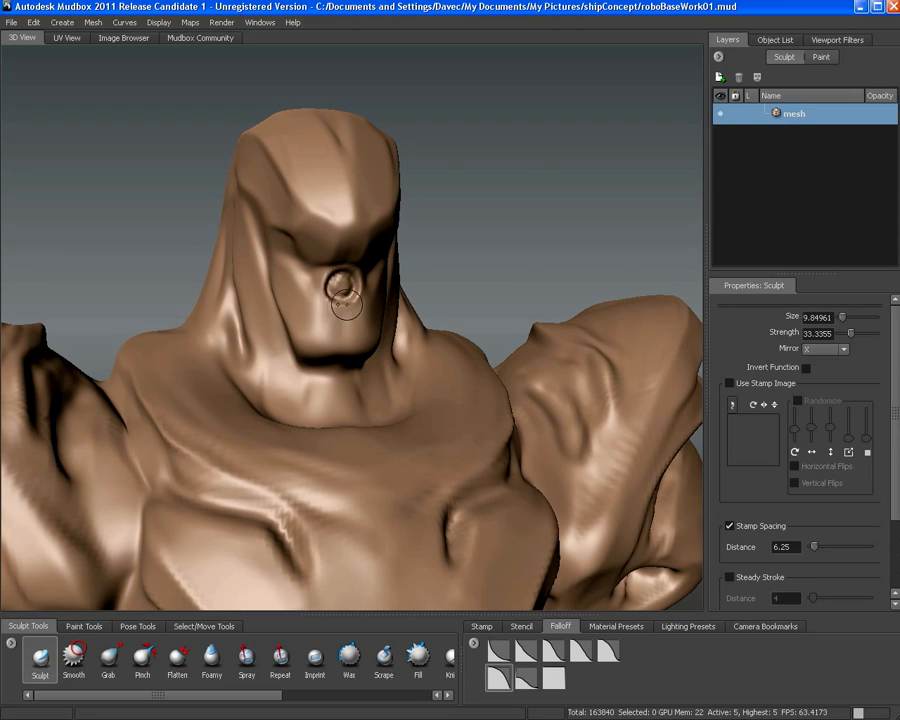
# Carve grooves under the brow, around the cheek plates and into the sides of the muzzle, enlarging the brush size to about 22
pyautogui.moveTo(345, 305)
pyautogui.keyDown('alt'); pyautogui.mouseDown()
pyautogui.moveTo(376, 290)
pyautogui.moveTo(405, 292)
pyautogui.mouseUp(); pyautogui.keyUp('alt')
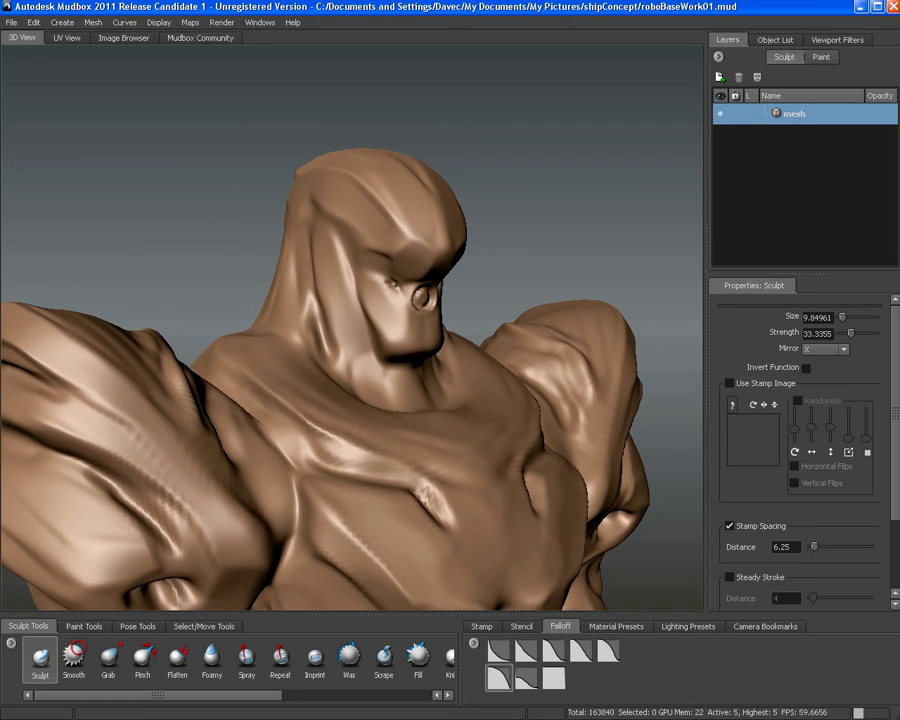
pyautogui.keyDown('alt'); pyautogui.moveTo(355, 264); pyautogui.dragTo(406, 260); pyautogui.keyUp('alt')
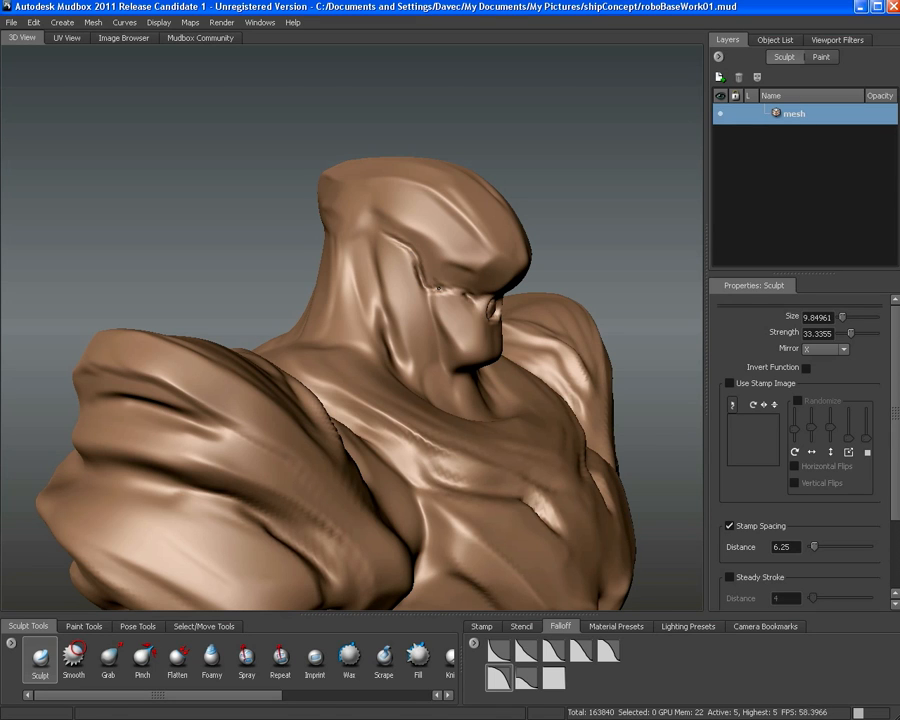
pyautogui.keyDown('alt'); pyautogui.moveTo(325, 210); pyautogui.dragTo(355, 284); pyautogui.keyUp('alt')
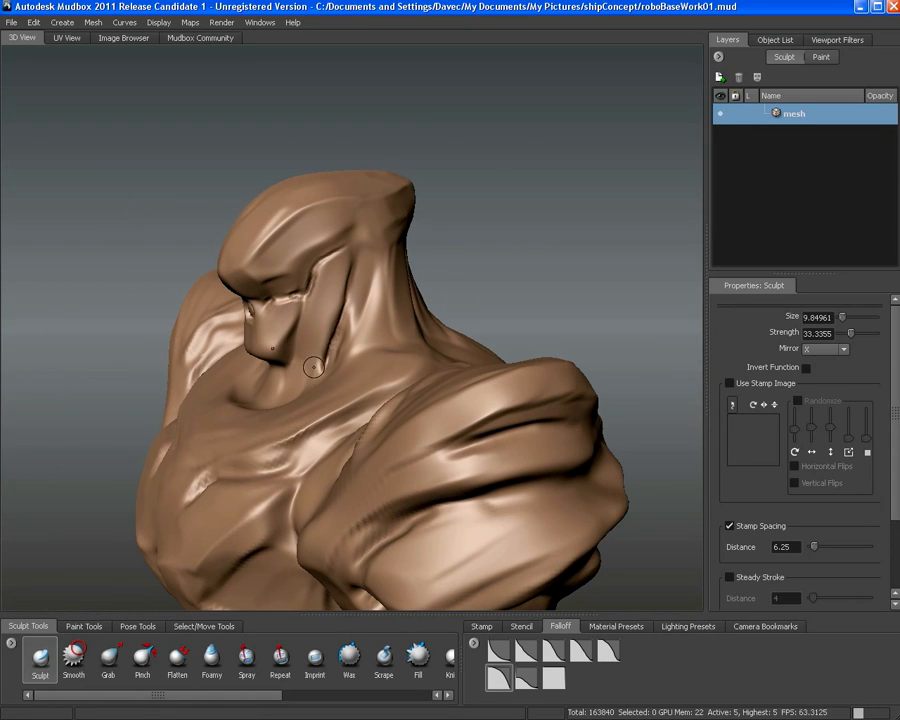
pyautogui.moveTo(313, 368)
pyautogui.keyDown('alt'); pyautogui.mouseDown()
pyautogui.moveTo(296, 368)
pyautogui.moveTo(308, 352)
pyautogui.mouseUp(); pyautogui.keyUp('alt')
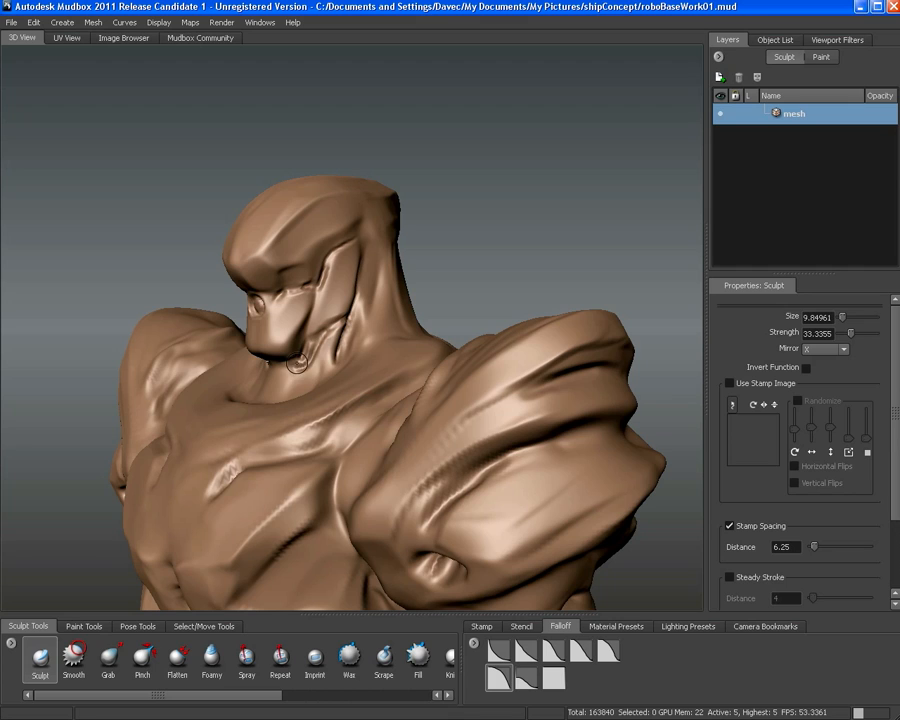
pyautogui.moveTo(270, 365)
pyautogui.keyDown('alt'); pyautogui.mouseDown()
pyautogui.moveTo(386, 363)
pyautogui.moveTo(360, 348)
pyautogui.moveTo(357, 317)
pyautogui.moveTo(387, 329)
pyautogui.mouseUp(); pyautogui.keyUp('alt')
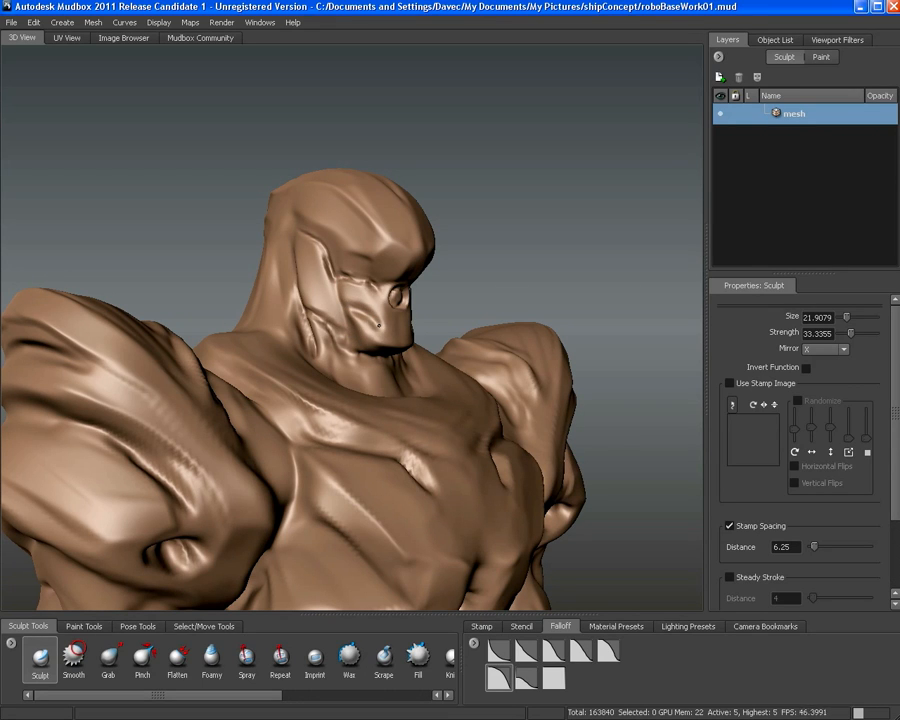
pyautogui.keyDown('alt'); pyautogui.moveTo(400, 338); pyautogui.dragTo(287, 334); pyautogui.keyUp('alt')
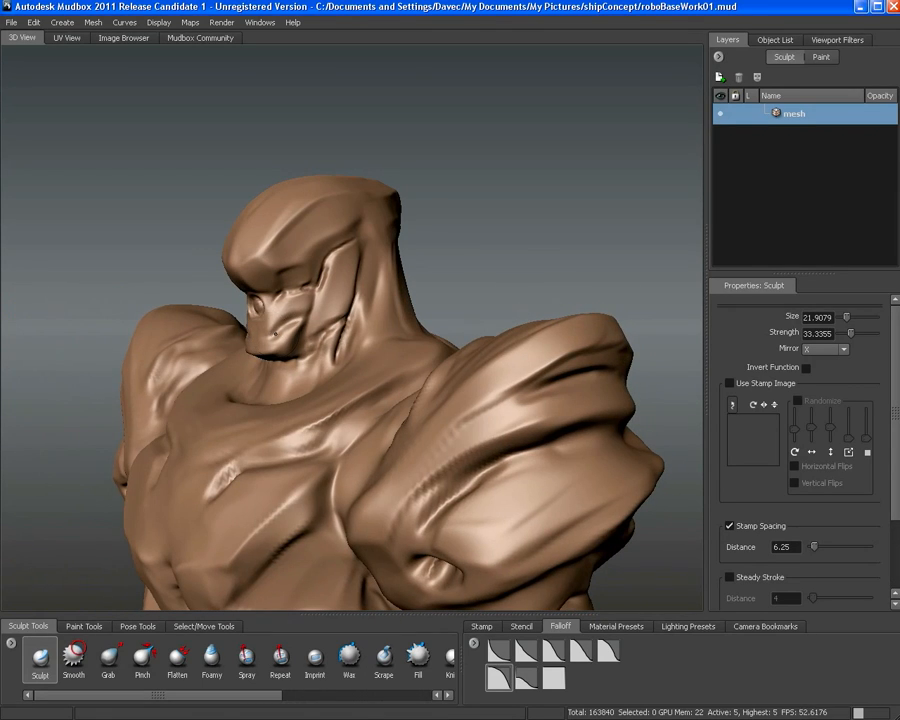
# Carve a groove beneath the back of the skull and panel lines down the back of the neck and across the upper back
pyautogui.moveTo(402, 283)
pyautogui.keyDown('alt'); pyautogui.mouseDown()
pyautogui.moveTo(364, 276)
pyautogui.moveTo(357, 284)
pyautogui.moveTo(369, 236)
pyautogui.moveTo(407, 229)
pyautogui.moveTo(364, 209)
pyautogui.moveTo(387, 283)
pyautogui.moveTo(362, 261)
pyautogui.mouseUp(); pyautogui.keyUp('alt')
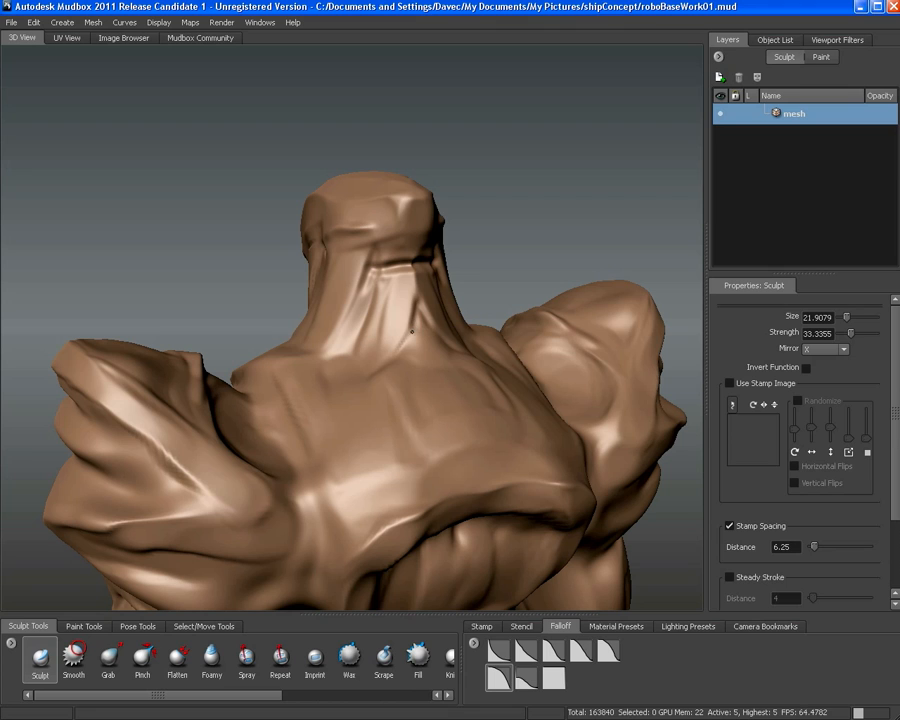
pyautogui.keyDown('alt'); pyautogui.moveTo(346, 386); pyautogui.dragTo(329, 283); pyautogui.keyUp('alt')
pyautogui.keyDown('alt'); pyautogui.moveTo(291, 356); pyautogui.dragTo(257, 348); pyautogui.keyUp('alt')
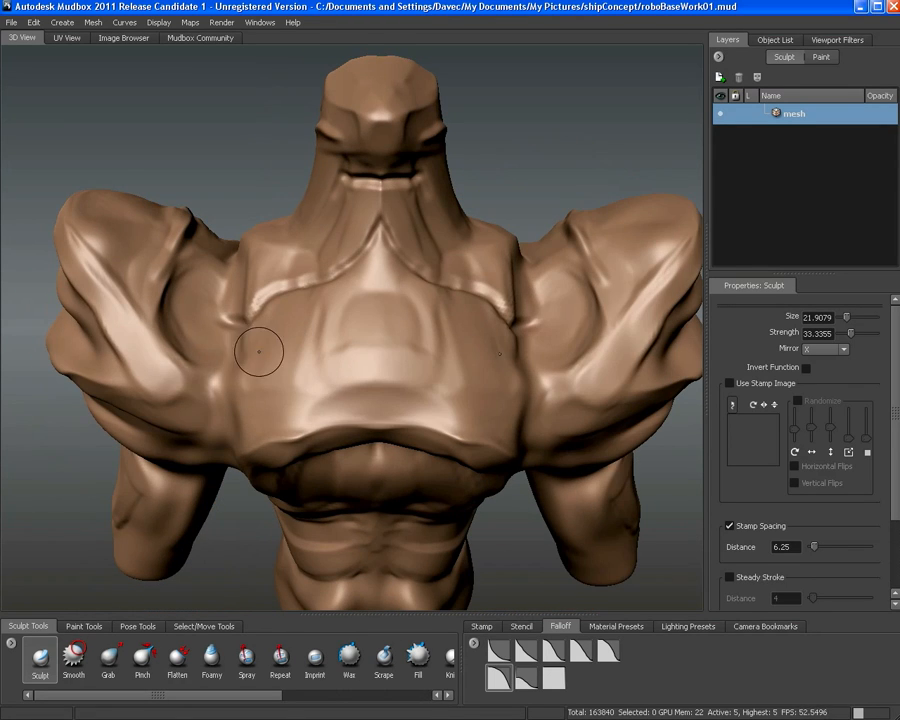
pyautogui.moveTo(320, 393)
pyautogui.keyDown('alt'); pyautogui.mouseDown()
pyautogui.moveTo(305, 375)
pyautogui.moveTo(369, 345)
pyautogui.mouseUp(); pyautogui.keyUp('alt')
pyautogui.keyDown('alt'); pyautogui.moveTo(369, 346); pyautogui.dragTo(370, 290, button='middle'); pyautogui.keyUp('alt')
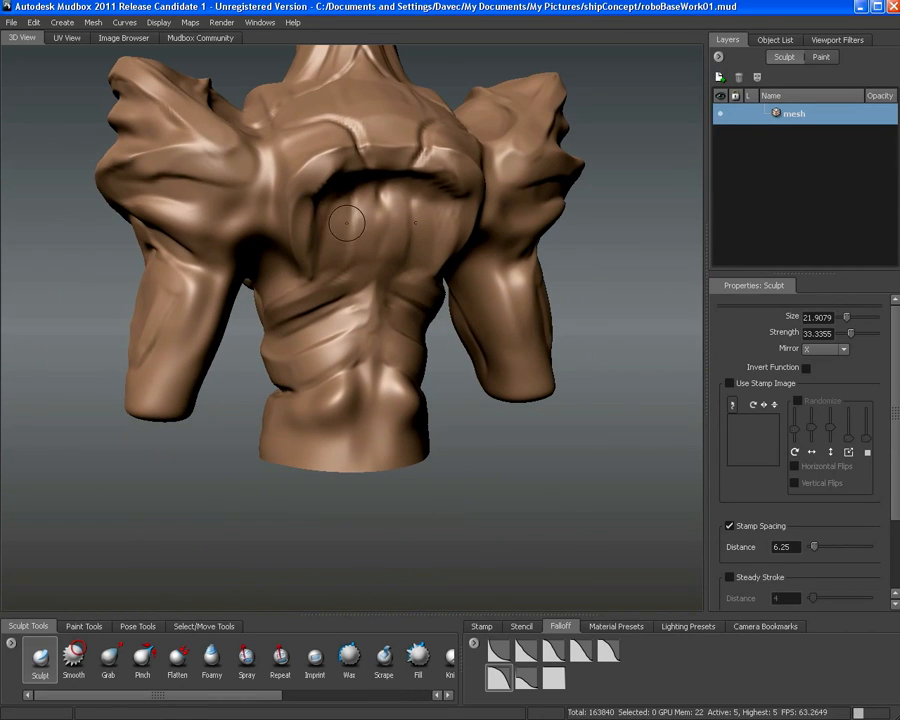
# Carve paired grooves down the spine to the waist and deepen the seams between the back and the shoulders
pyautogui.moveTo(348, 222)
pyautogui.mouseDown()
pyautogui.moveTo(330, 318)
pyautogui.moveTo(355, 341)
pyautogui.moveTo(355, 358)
pyautogui.moveTo(298, 390)
pyautogui.moveTo(353, 376)
pyautogui.mouseUp()
pyautogui.moveTo(353, 364)
pyautogui.mouseDown()
pyautogui.moveTo(359, 403)
pyautogui.moveTo(324, 435)
pyautogui.moveTo(354, 461)
pyautogui.mouseUp()
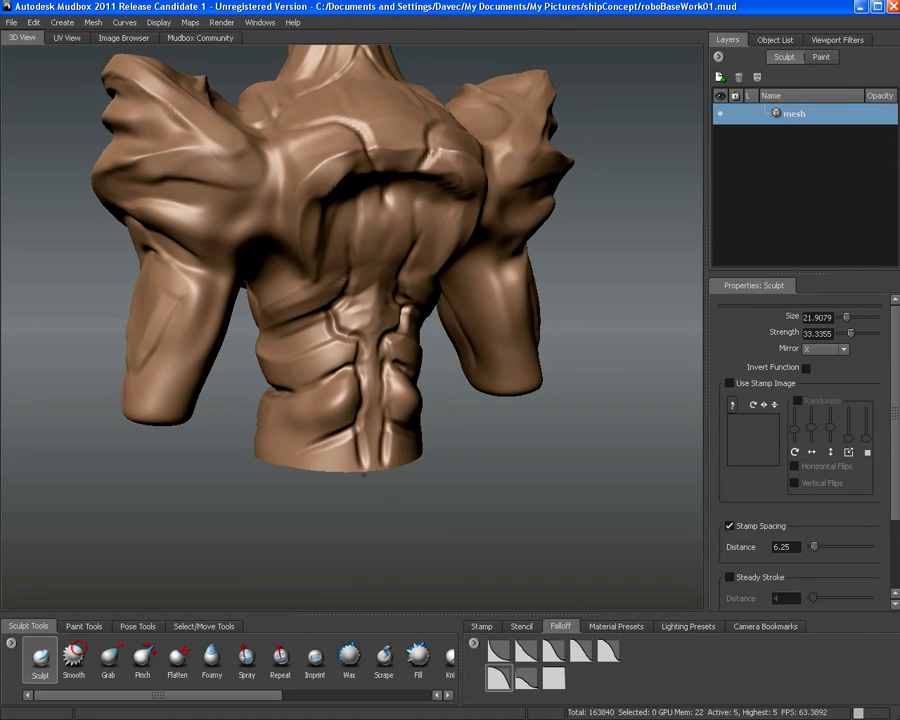
pyautogui.keyDown('alt'); pyautogui.moveTo(269, 346); pyautogui.dragTo(345, 401, button='middle'); pyautogui.keyUp('alt')
pyautogui.moveTo(345, 401)
pyautogui.keyDown('alt'); pyautogui.mouseDown()
pyautogui.moveTo(287, 310)
pyautogui.moveTo(322, 313)
pyautogui.moveTo(348, 243)
pyautogui.moveTo(349, 298)
pyautogui.moveTo(336, 313)
pyautogui.mouseUp(); pyautogui.keyUp('alt')
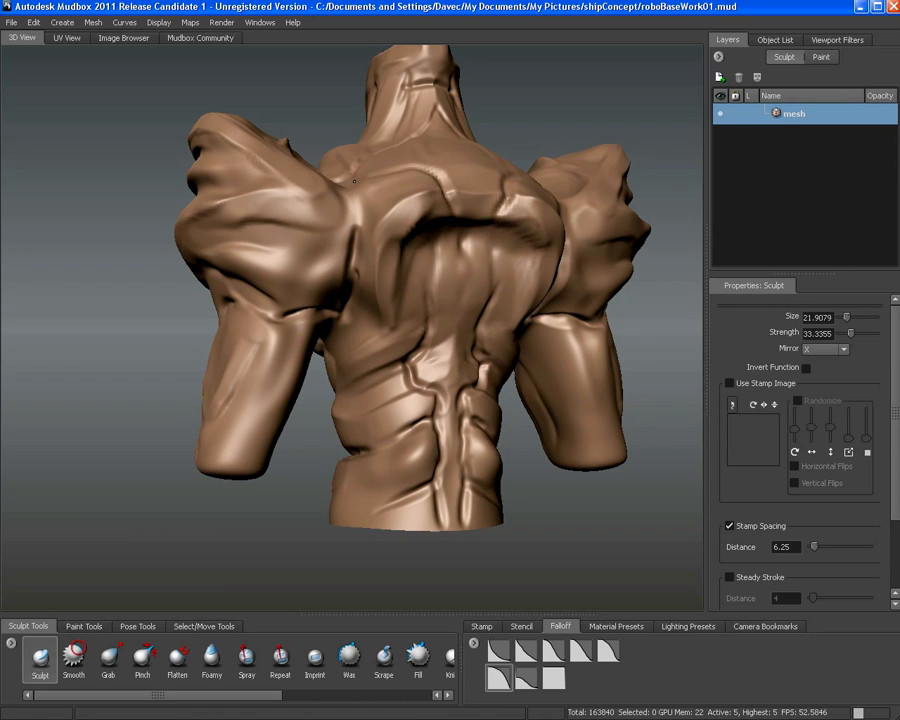
pyautogui.moveTo(354, 181); pyautogui.dragTo(334, 308)
# Carve long panel-like grooves down the outer and rear faces of both arms with the Sculpt brush
pyautogui.moveTo(235, 263)
pyautogui.keyDown('alt'); pyautogui.mouseDown()
pyautogui.moveTo(277, 268)
pyautogui.moveTo(323, 254)
pyautogui.moveTo(343, 353)
pyautogui.moveTo(240, 250)
pyautogui.mouseUp(); pyautogui.keyUp('alt')
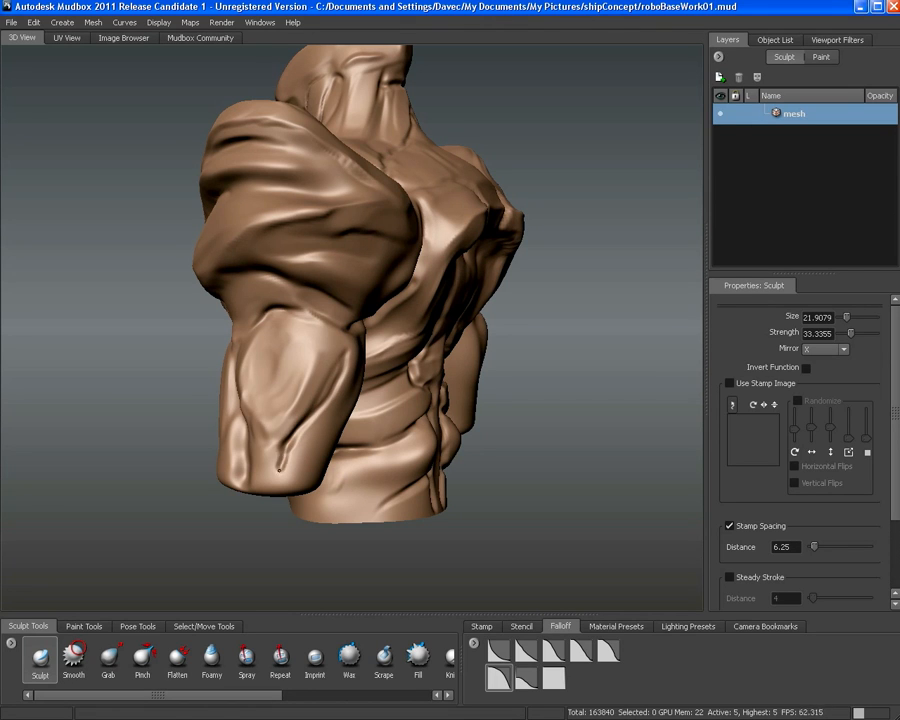
pyautogui.keyDown('alt'); pyautogui.moveTo(222, 306); pyautogui.dragTo(286, 344); pyautogui.keyUp('alt')
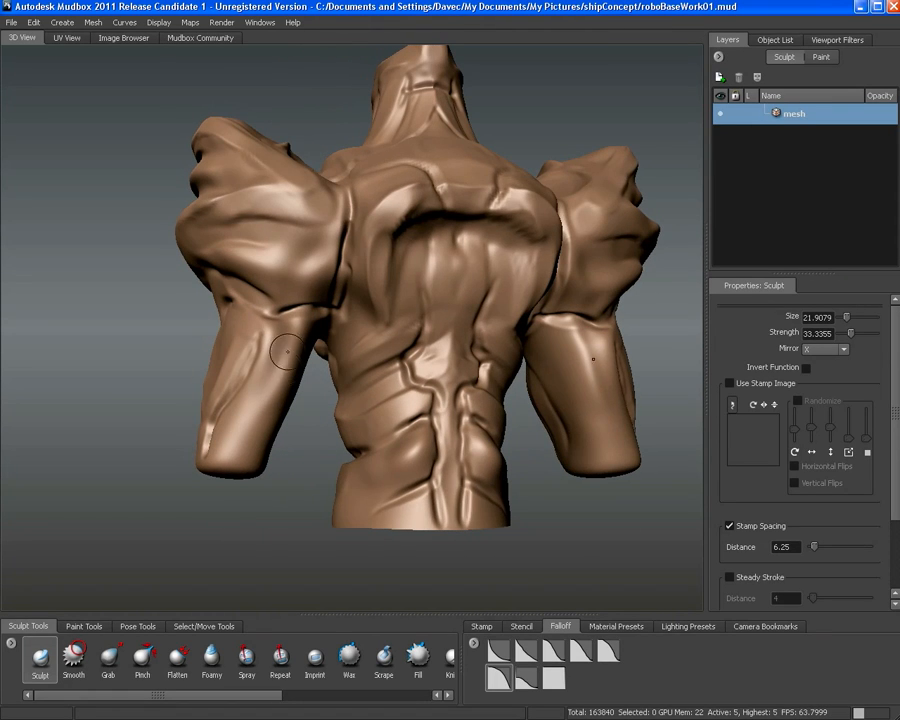
pyautogui.keyDown('alt'); pyautogui.moveTo(162, 321); pyautogui.dragTo(282, 350); pyautogui.keyUp('alt')
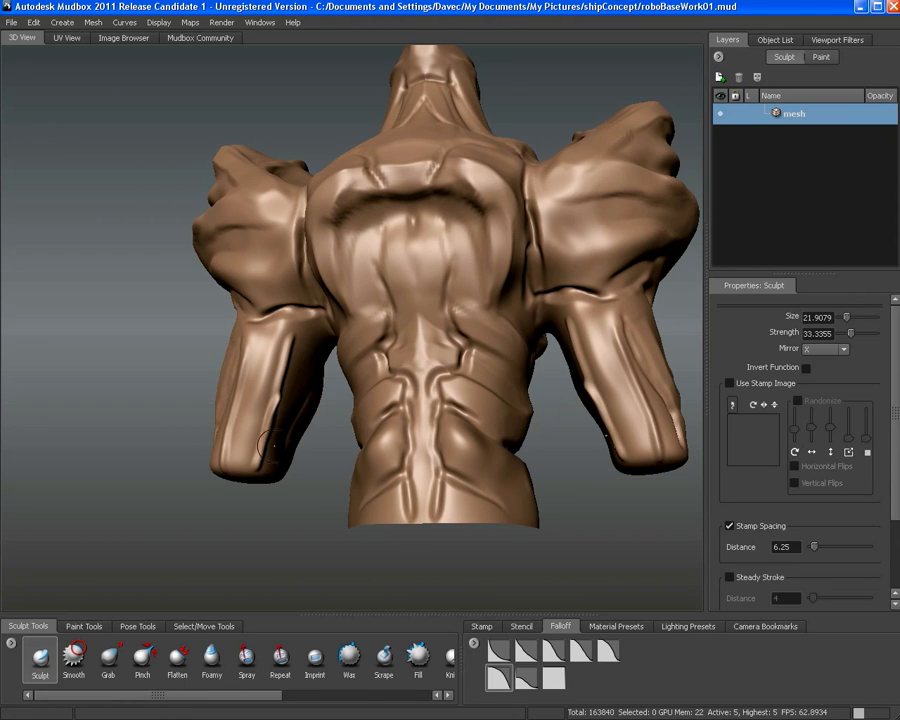
pyautogui.keyDown('alt'); pyautogui.moveTo(190, 300); pyautogui.dragTo(259, 384); pyautogui.keyUp('alt')
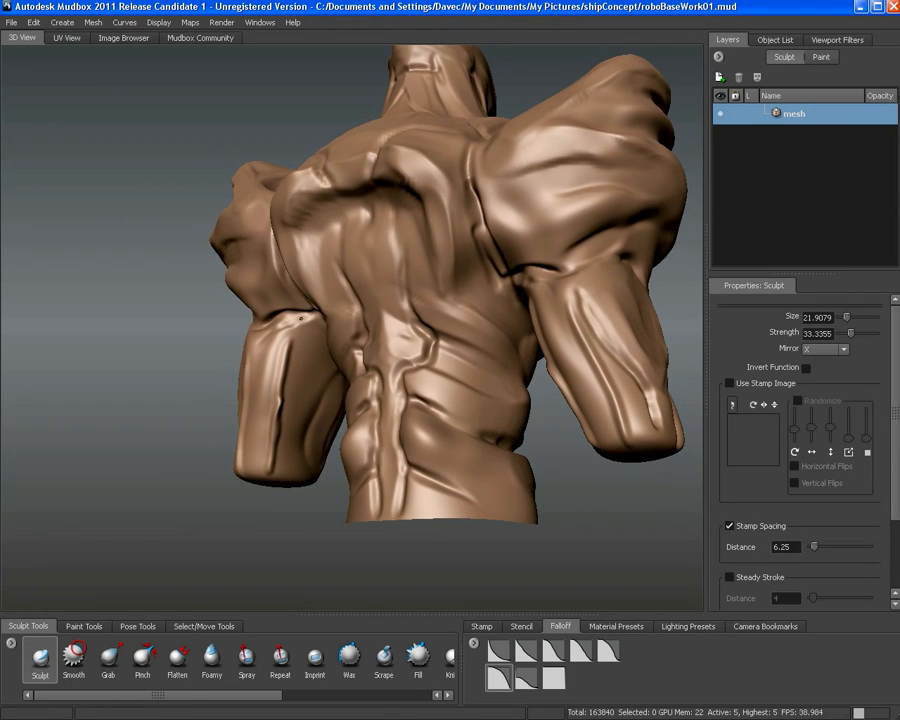
pyautogui.moveTo(308, 326); pyautogui.dragTo(309, 431)
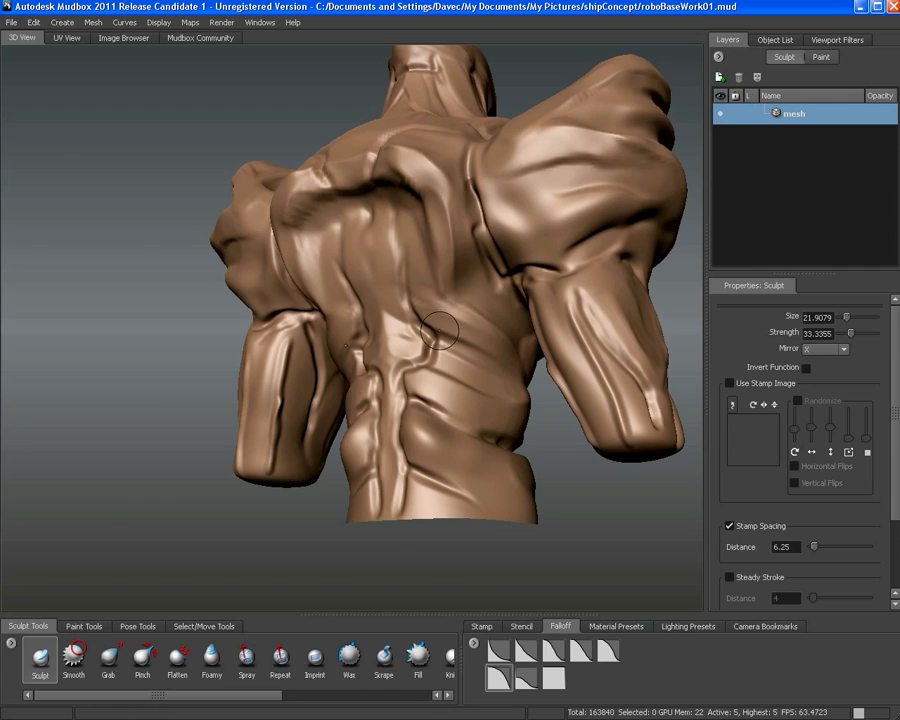
# Refine the grooves around the outside of the arms and carve creases along the underside of the shoulders
pyautogui.keyDown('alt'); pyautogui.moveTo(438, 330); pyautogui.dragTo(307, 357); pyautogui.keyUp('alt')
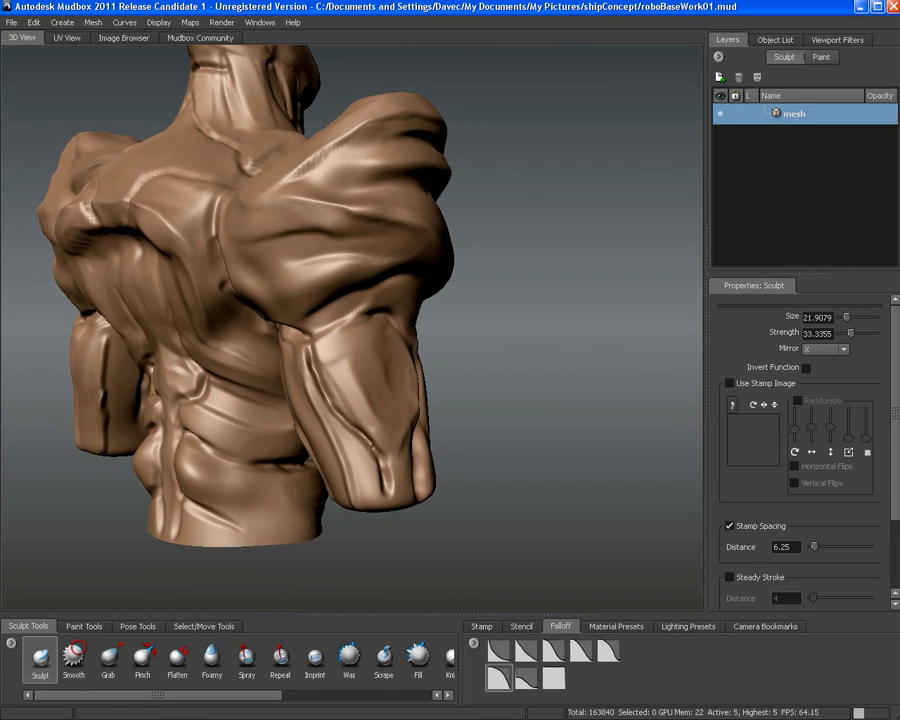
pyautogui.keyDown('alt'); pyautogui.moveTo(268, 335); pyautogui.dragTo(279, 372); pyautogui.keyUp('alt')
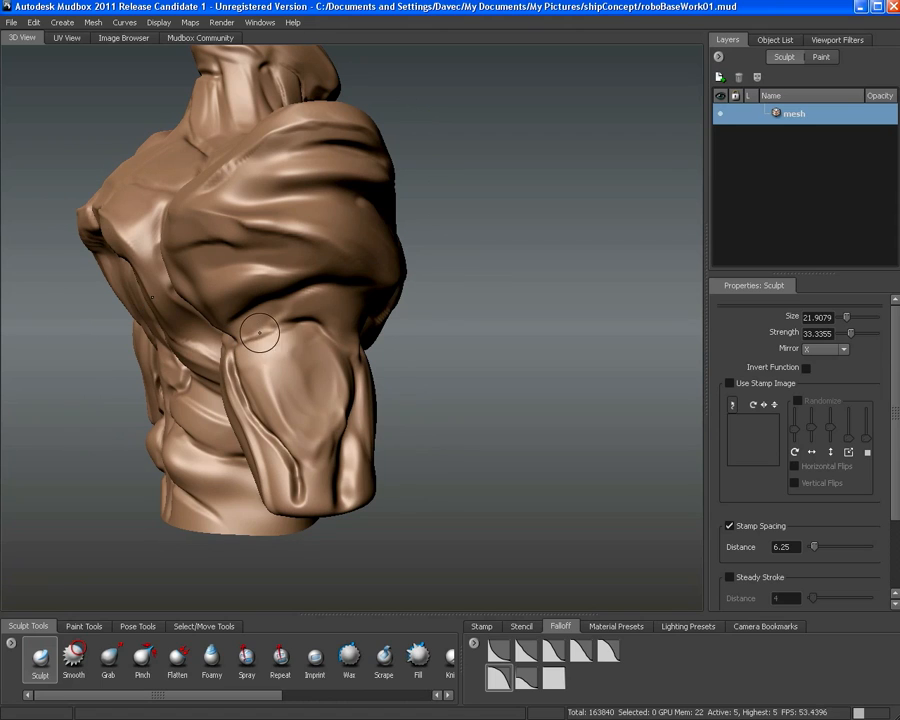
pyautogui.keyDown('alt'); pyautogui.moveTo(210, 225); pyautogui.dragTo(250, 172); pyautogui.keyUp('alt')
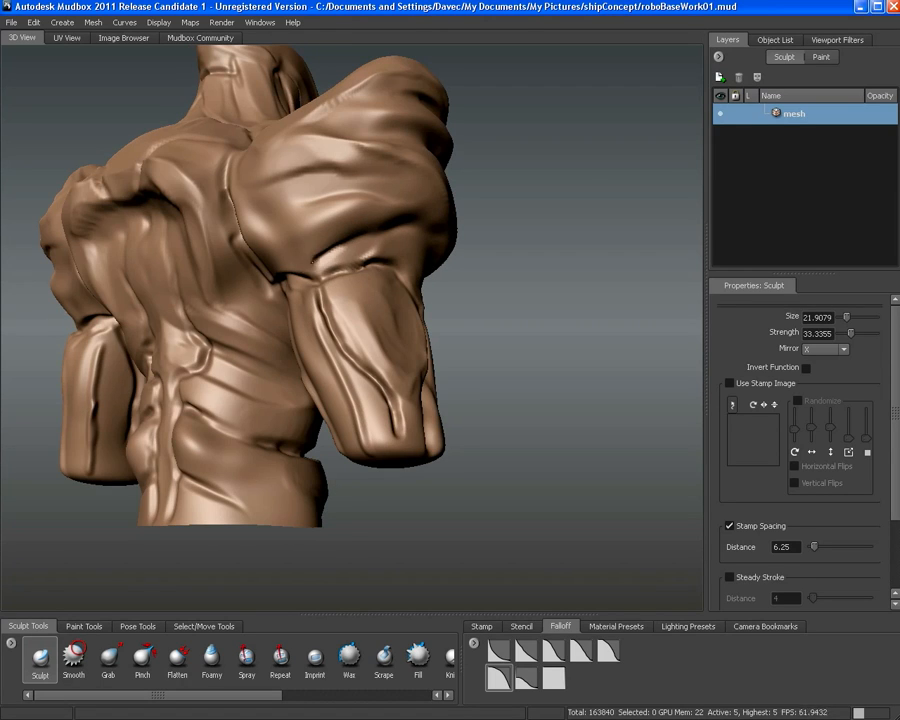
pyautogui.keyDown('alt'); pyautogui.moveTo(194, 199); pyautogui.dragTo(388, 259); pyautogui.keyUp('alt')
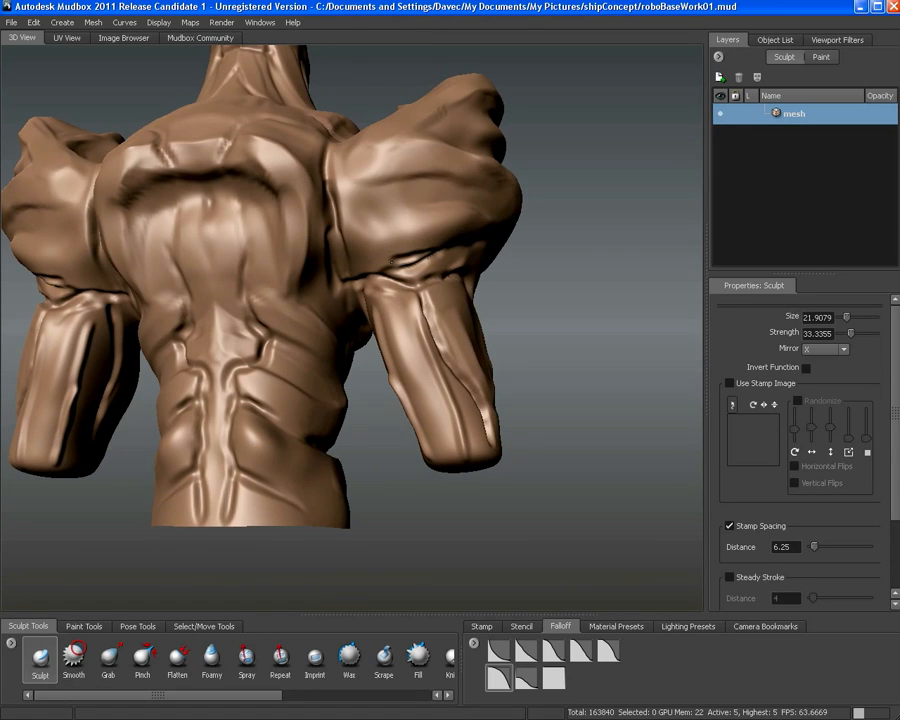
# Carve curved grooves and a rounded recess into the backs of both shoulders with the Sculpt brush
pyautogui.keyDown('alt'); pyautogui.moveTo(240, 182); pyautogui.dragTo(313, 272); pyautogui.keyUp('alt')
pyautogui.keyDown('alt'); pyautogui.moveTo(314, 273); pyautogui.dragTo(358, 268, button='middle'); pyautogui.keyUp('alt')
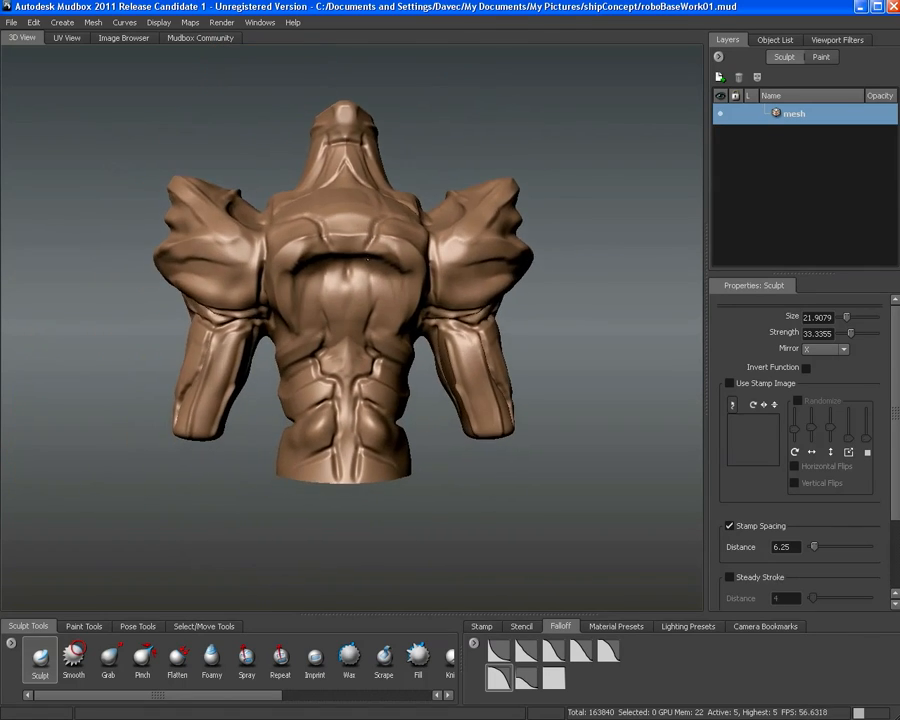
pyautogui.keyDown('alt'); pyautogui.moveTo(358, 268); pyautogui.dragTo(415, 305, button='right'); pyautogui.keyUp('alt')
pyautogui.keyDown('alt'); pyautogui.moveTo(415, 305); pyautogui.dragTo(445, 284); pyautogui.keyUp('alt')
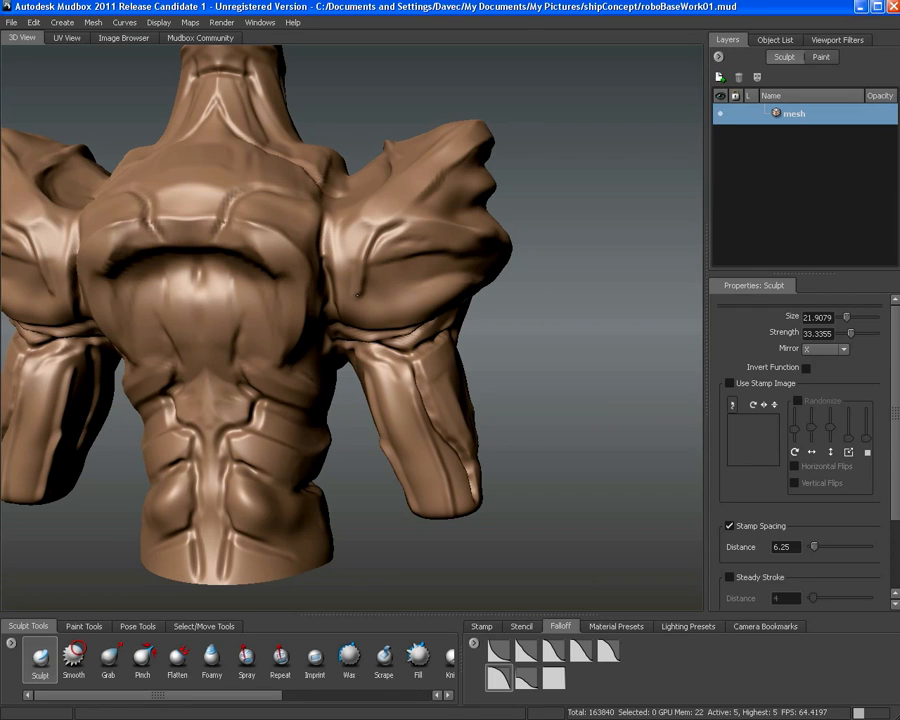
pyautogui.keyDown('alt'); pyautogui.moveTo(373, 235); pyautogui.dragTo(367, 295); pyautogui.keyUp('alt')
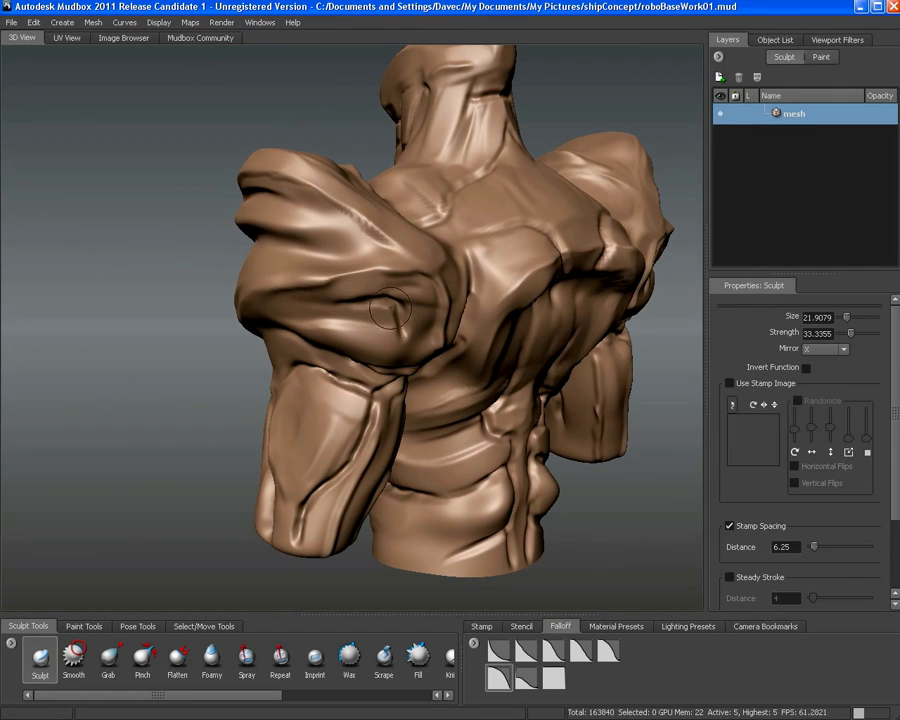
pyautogui.moveTo(276, 227)
pyautogui.keyDown('alt'); pyautogui.mouseDown()
pyautogui.moveTo(254, 261)
pyautogui.moveTo(261, 269)
pyautogui.mouseUp(); pyautogui.keyUp('alt')
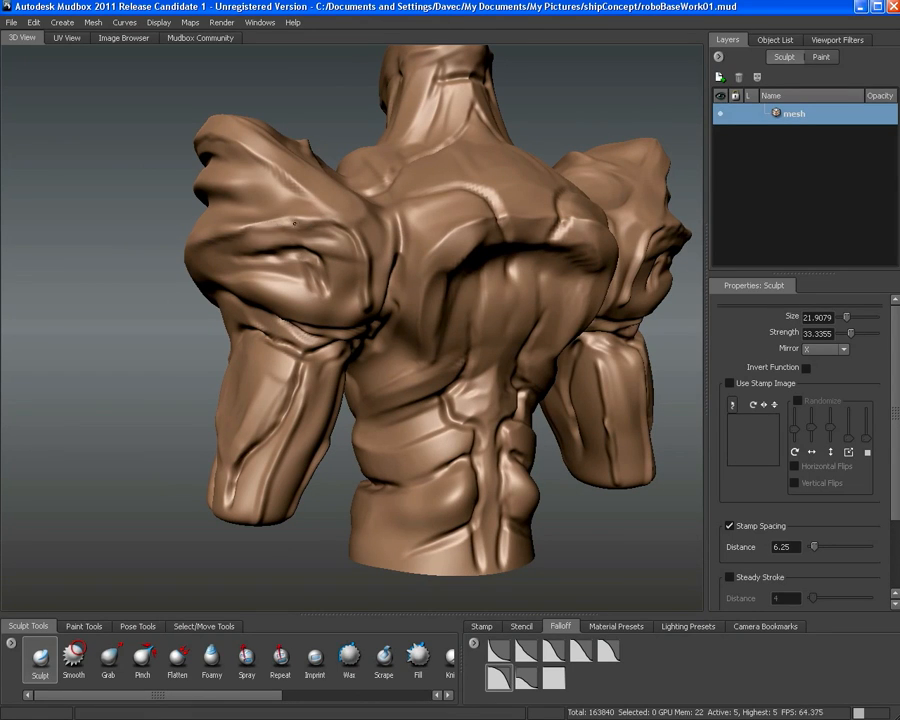
pyautogui.moveTo(290, 220)
pyautogui.keyDown('alt'); pyautogui.mouseDown()
pyautogui.moveTo(306, 212)
pyautogui.moveTo(418, 251)
pyautogui.mouseUp(); pyautogui.keyUp('alt')
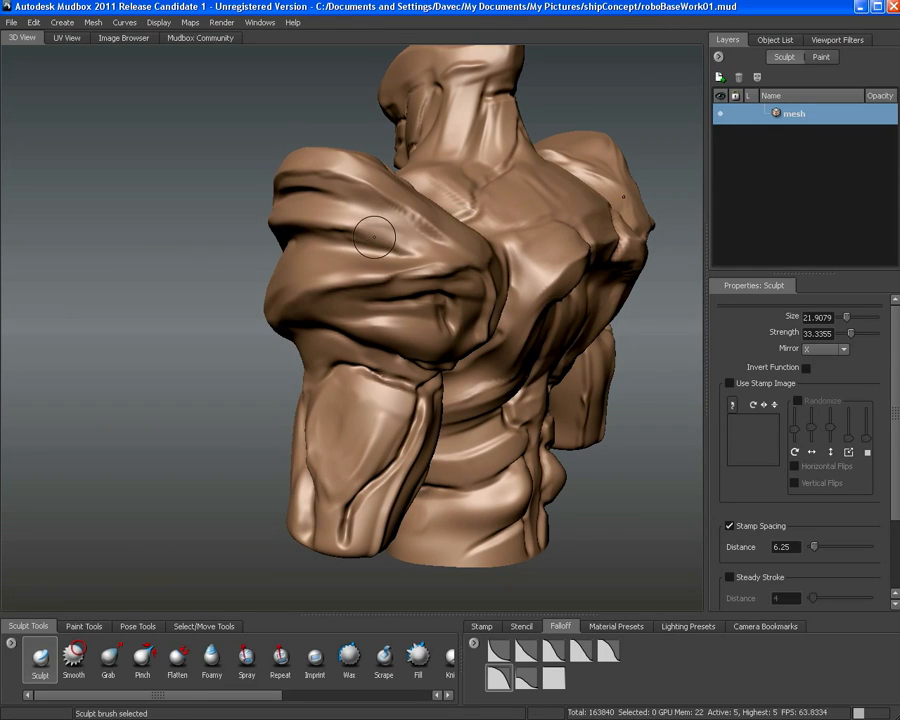
# Carve seams across the tops of the shoulder blades and down between the upper back and the shoulders
pyautogui.moveTo(413, 251)
pyautogui.keyDown('alt'); pyautogui.mouseDown()
pyautogui.moveTo(392, 233)
pyautogui.moveTo(290, 240)
pyautogui.moveTo(339, 250)
pyautogui.moveTo(442, 332)
pyautogui.moveTo(434, 412)
pyautogui.mouseUp(); pyautogui.keyUp('alt')
pyautogui.keyDown('alt'); pyautogui.moveTo(434, 412); pyautogui.dragTo(404, 297); pyautogui.keyUp('alt')
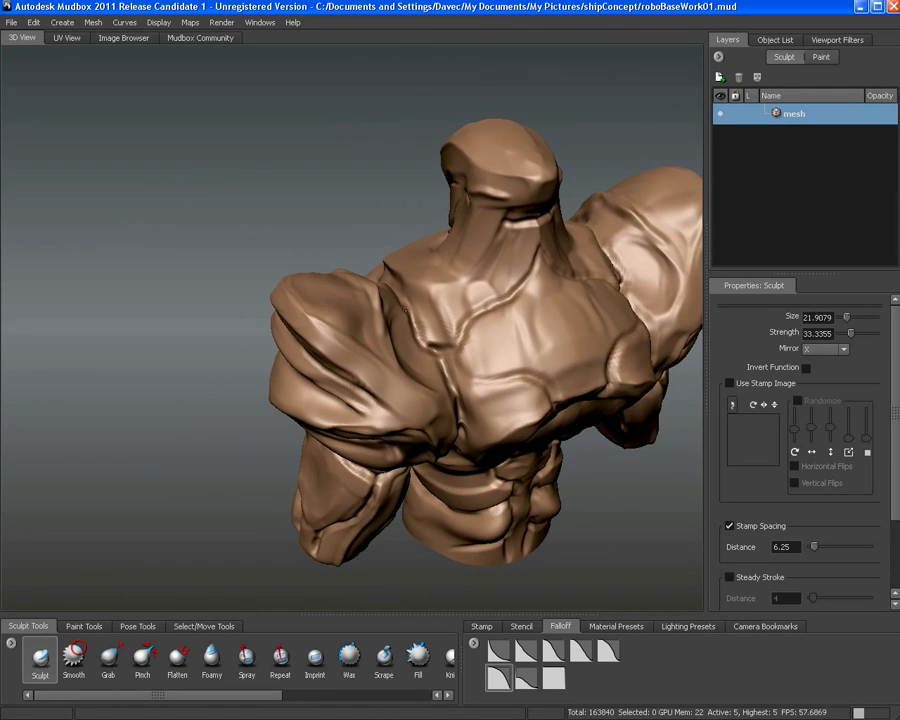
pyautogui.moveTo(441, 362); pyautogui.dragTo(461, 386)
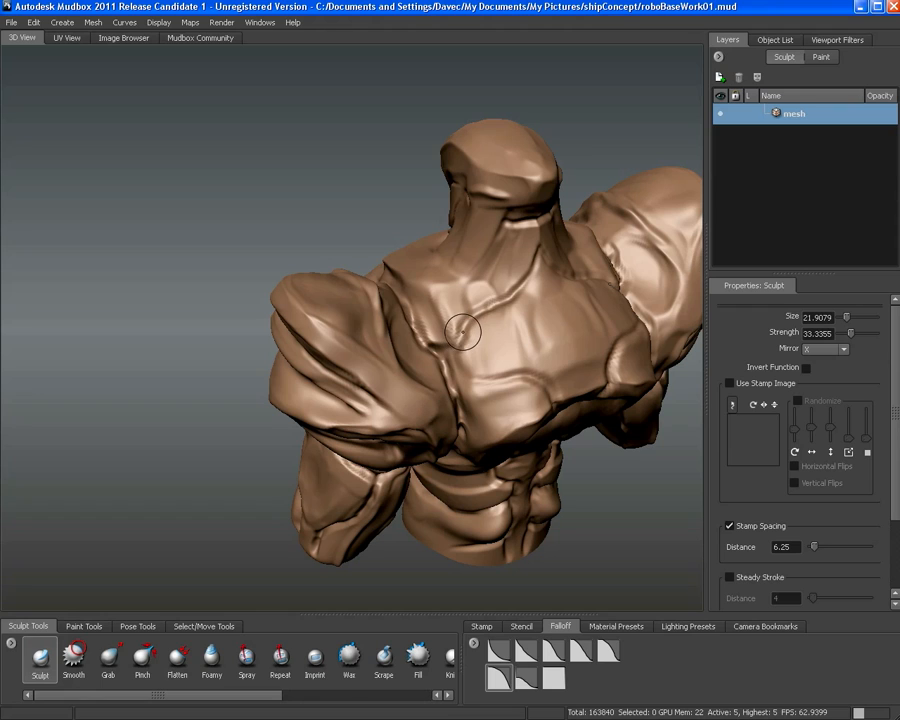
# Carve grooves into the sides of the neck and the throat below the jaw, reducing the brush size to about 13
pyautogui.keyDown('alt'); pyautogui.moveTo(462, 332); pyautogui.dragTo(341, 332); pyautogui.keyUp('alt')
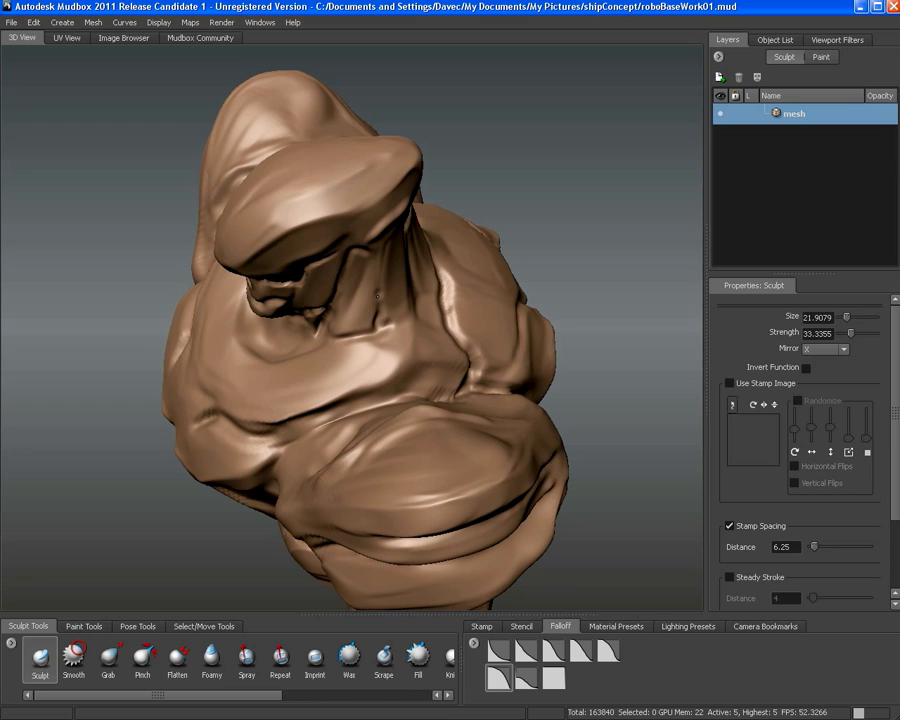
pyautogui.keyDown('alt'); pyautogui.moveTo(416, 317); pyautogui.dragTo(265, 218); pyautogui.keyUp('alt')
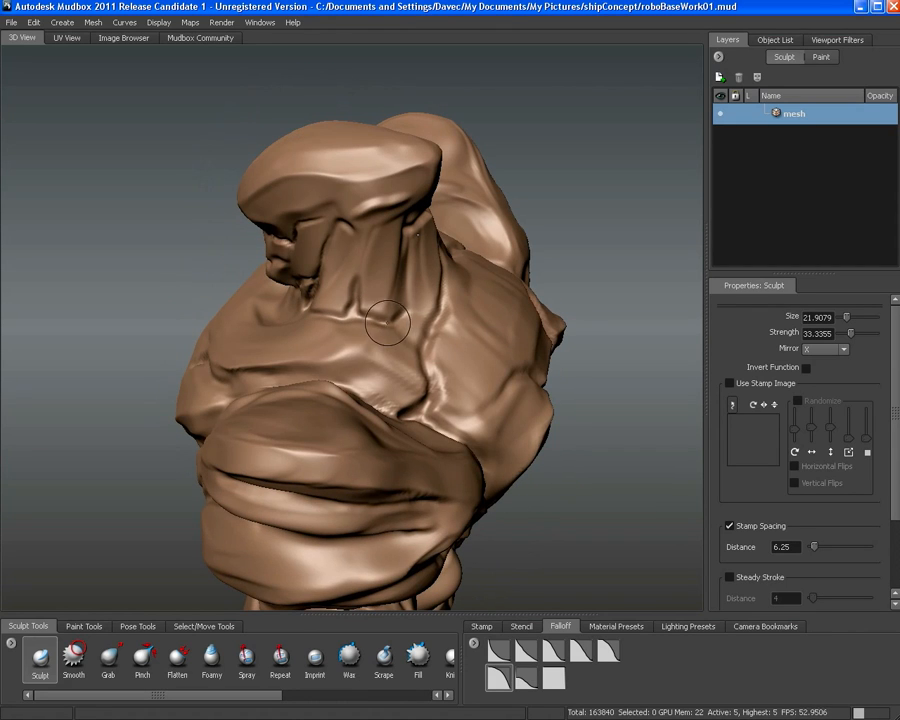
pyautogui.moveTo(343, 341)
pyautogui.keyDown('alt'); pyautogui.mouseDown()
pyautogui.moveTo(412, 301)
pyautogui.moveTo(277, 342)
pyautogui.moveTo(320, 341)
pyautogui.moveTo(310, 344)
pyautogui.mouseUp(); pyautogui.keyUp('alt')
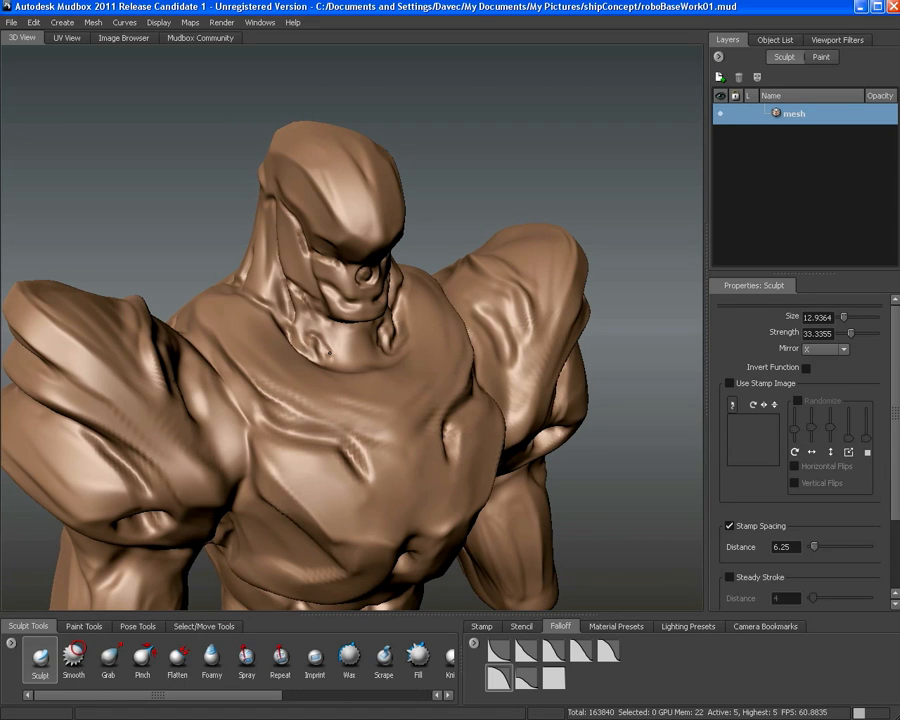
# Examine the head, neck, chest and shoulders from the front and from both closer and wider angles
pyautogui.keyDown('alt'); pyautogui.moveTo(340, 357); pyautogui.dragTo(325, 332); pyautogui.keyUp('alt')
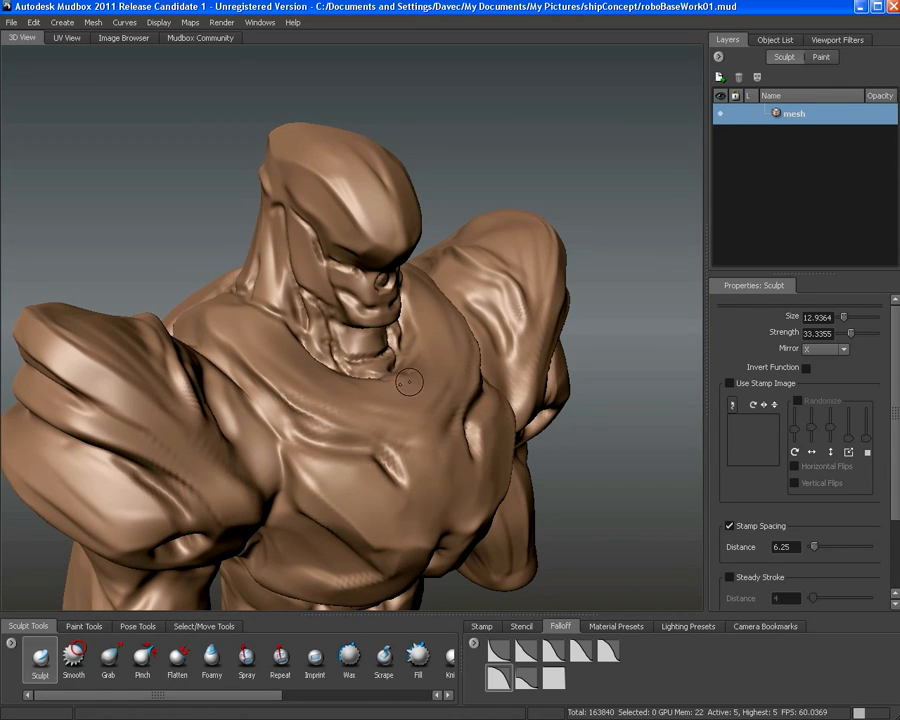
pyautogui.keyDown('alt'); pyautogui.moveTo(409, 382); pyautogui.dragTo(300, 370, button='right'); pyautogui.keyUp('alt')
pyautogui.keyDown('alt'); pyautogui.moveTo(330, 380); pyautogui.dragTo(260, 365); pyautogui.keyUp('alt')
pyautogui.keyDown('alt'); pyautogui.moveTo(270, 385); pyautogui.dragTo(280, 300, button='middle'); pyautogui.keyUp('alt')
pyautogui.keyDown('alt'); pyautogui.moveTo(280, 300); pyautogui.dragTo(352, 301, button='right'); pyautogui.keyUp('alt')
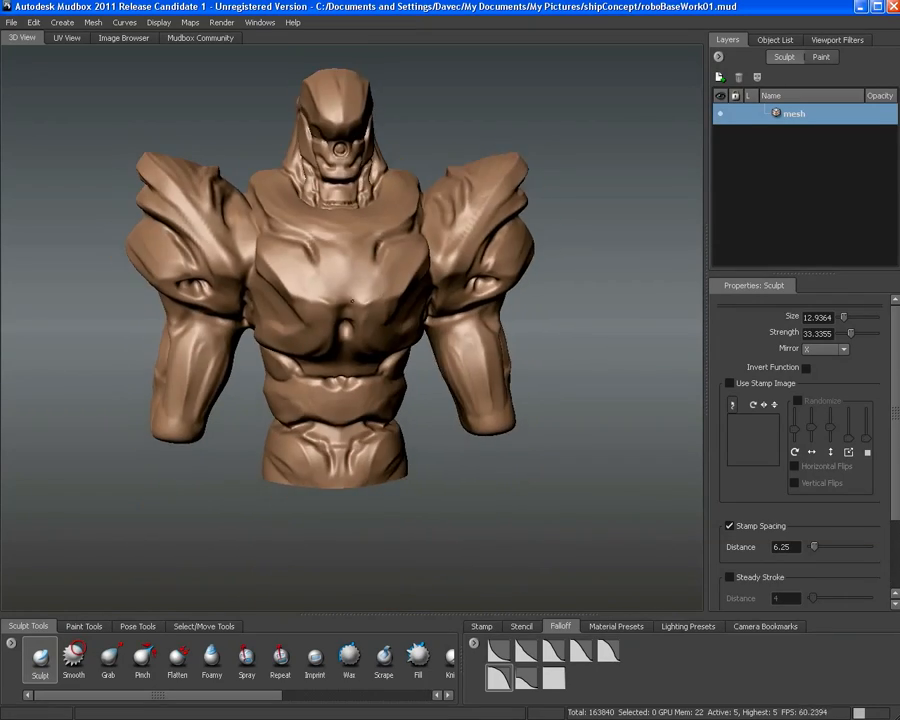
pyautogui.keyDown('alt'); pyautogui.moveTo(352, 301); pyautogui.dragTo(396, 304); pyautogui.keyUp('alt')
pyautogui.keyDown('alt'); pyautogui.moveTo(343, 296); pyautogui.dragTo(360, 309, button='right'); pyautogui.keyUp('alt')
pyautogui.moveTo(360, 309)
pyautogui.keyDown('alt'); pyautogui.mouseDown()
pyautogui.moveTo(315, 292)
pyautogui.moveTo(268, 252)
pyautogui.moveTo(364, 289)
pyautogui.mouseUp(); pyautogui.keyUp('alt')
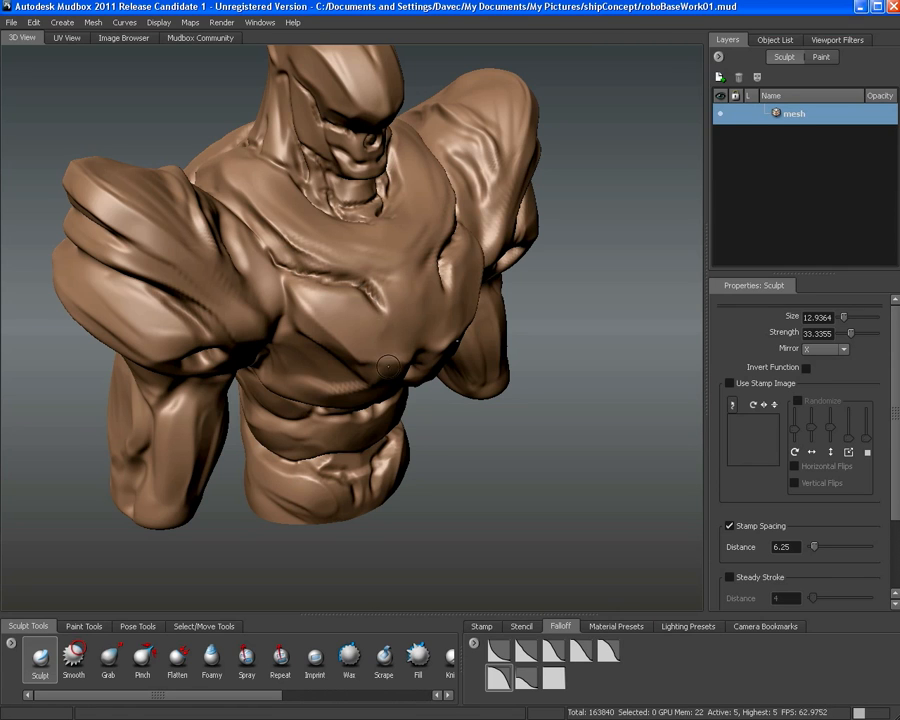
pyautogui.keyDown('alt'); pyautogui.moveTo(388, 367); pyautogui.dragTo(335, 335, button='right'); pyautogui.keyUp('alt')
pyautogui.keyDown('alt'); pyautogui.moveTo(335, 335); pyautogui.dragTo(300, 306); pyautogui.keyUp('alt')
pyautogui.keyDown('alt'); pyautogui.moveTo(300, 306); pyautogui.dragTo(310, 331, button='right'); pyautogui.keyUp('alt')
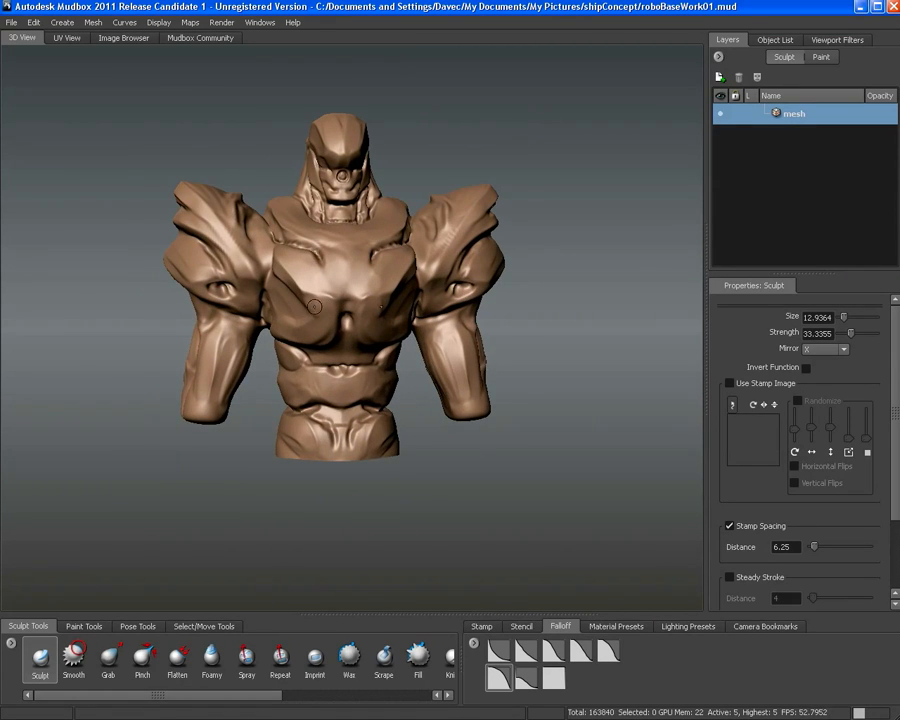
# Reshape the forearm and back contours with the Grab brush, reducing its size to about 46
pyautogui.keyDown('alt'); pyautogui.moveTo(229, 268); pyautogui.dragTo(237, 301); pyautogui.keyUp('alt')
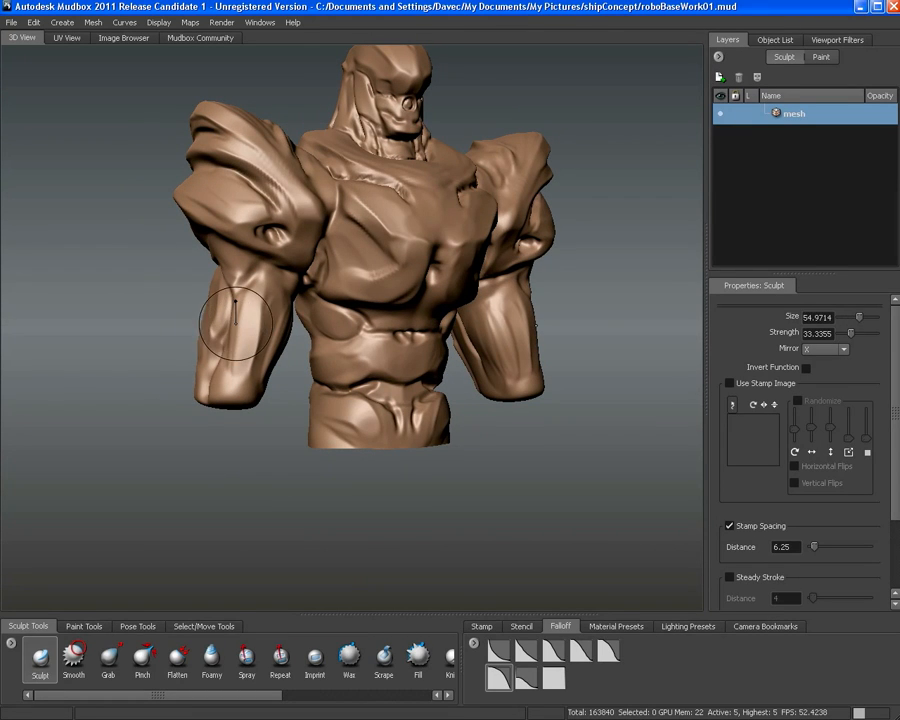
pyautogui.click(108, 655)
pyautogui.keyDown('alt'); pyautogui.moveTo(155, 497); pyautogui.dragTo(205, 340); pyautogui.keyUp('alt')
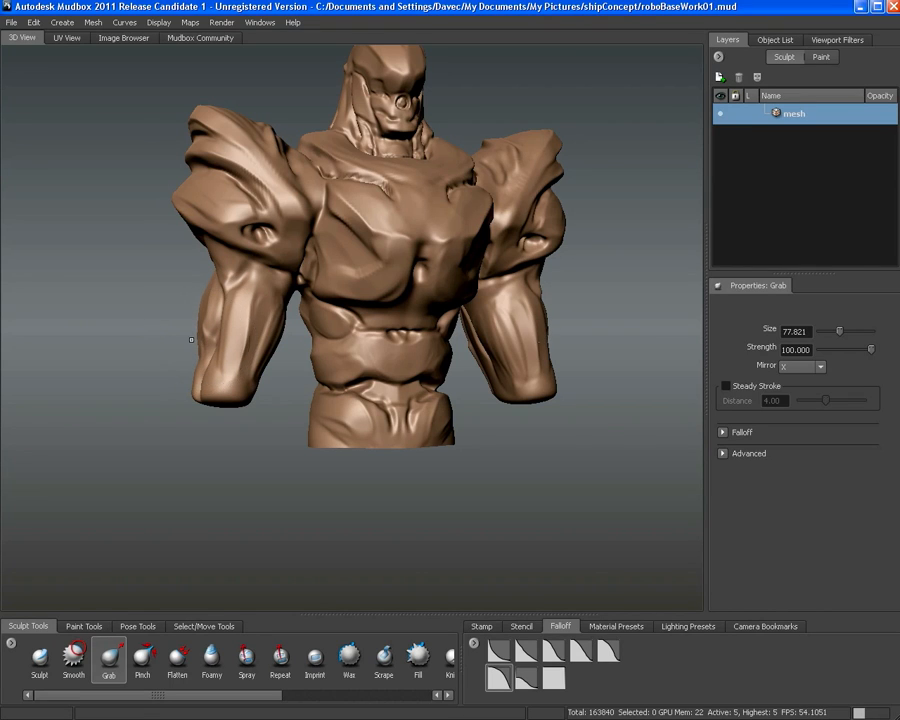
pyautogui.moveTo(205, 359)
pyautogui.keyDown('alt'); pyautogui.mouseDown()
pyautogui.moveTo(199, 336)
pyautogui.moveTo(527, 321)
pyautogui.moveTo(503, 307)
pyautogui.mouseUp(); pyautogui.keyUp('alt')
pyautogui.moveTo(503, 307)
pyautogui.keyDown('alt'); pyautogui.mouseDown()
pyautogui.moveTo(159, 331)
pyautogui.moveTo(156, 308)
pyautogui.mouseUp(); pyautogui.keyUp('alt')
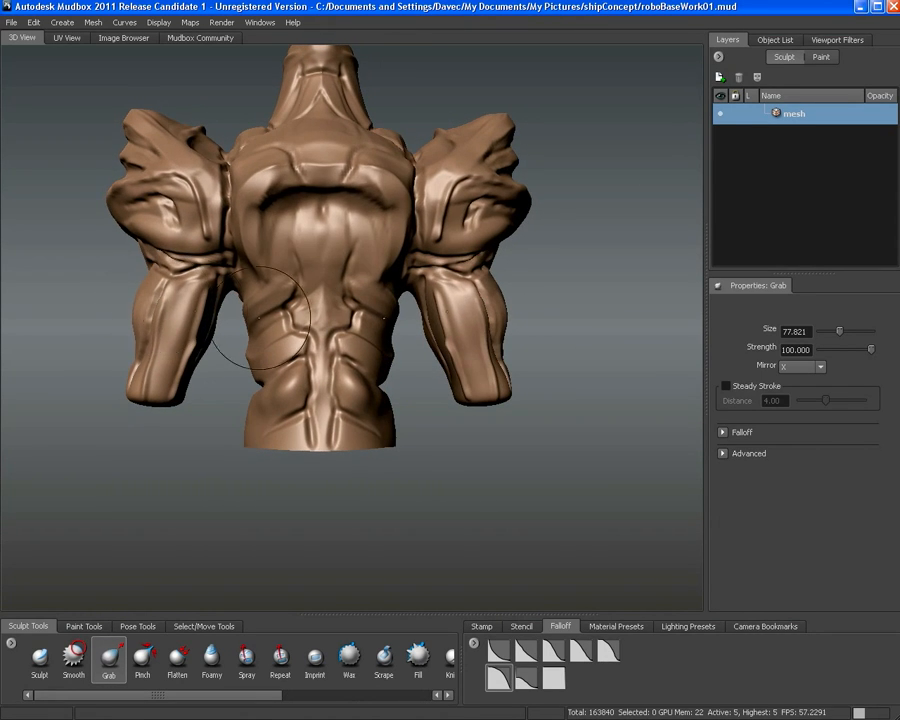
pyautogui.keyDown('alt'); pyautogui.moveTo(264, 317); pyautogui.dragTo(300, 303); pyautogui.keyUp('alt')
pyautogui.moveTo(219, 258)
pyautogui.keyDown('alt'); pyautogui.mouseDown()
pyautogui.moveTo(231, 257)
pyautogui.moveTo(212, 255)
pyautogui.moveTo(251, 249)
pyautogui.moveTo(295, 265)
pyautogui.mouseUp(); pyautogui.keyUp('alt')
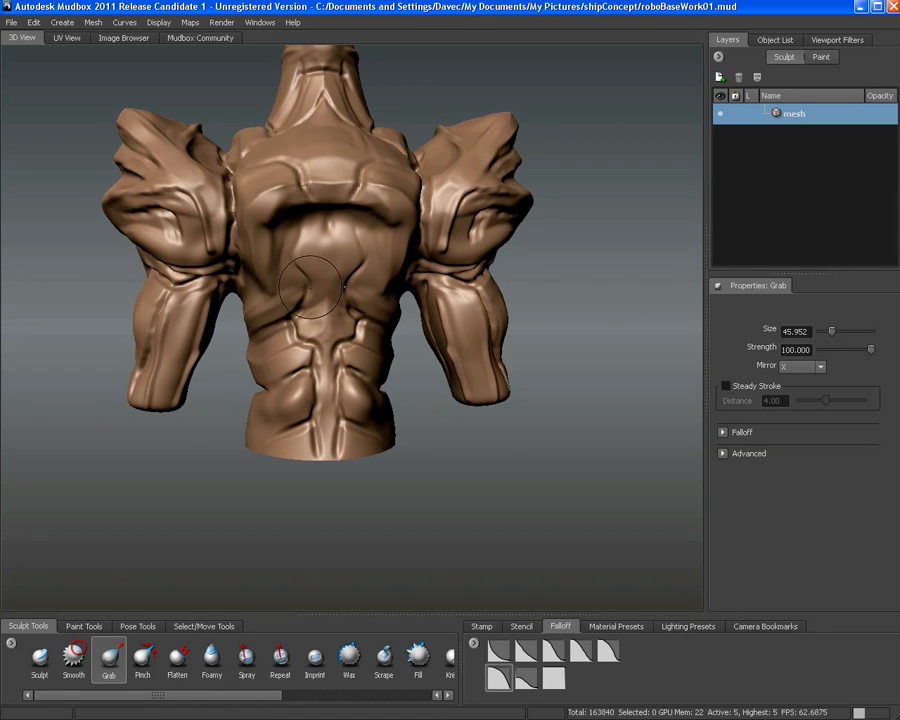
pyautogui.moveTo(327, 285)
pyautogui.keyDown('alt'); pyautogui.mouseDown()
pyautogui.moveTo(342, 290)
pyautogui.moveTo(322, 282)
pyautogui.moveTo(293, 222)
pyautogui.moveTo(321, 233)
pyautogui.mouseUp(); pyautogui.keyUp('alt')
# Build up the ridges on the front and outer sides of the shoulders with the Wax brush at a size of about 24
pyautogui.click(349, 658)
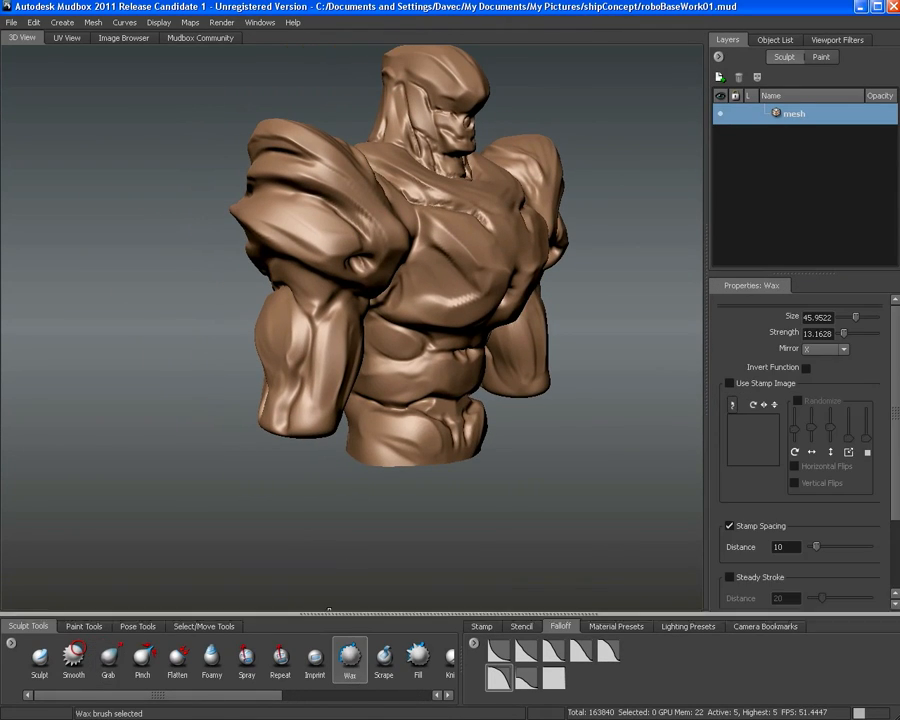
pyautogui.keyDown('alt'); pyautogui.moveTo(330, 286); pyautogui.dragTo(338, 292); pyautogui.keyUp('alt')
pyautogui.keyDown('alt'); pyautogui.moveTo(338, 292); pyautogui.dragTo(350, 299, button='right'); pyautogui.keyUp('alt')
pyautogui.moveTo(350, 299)
pyautogui.keyDown('alt'); pyautogui.mouseDown()
pyautogui.moveTo(336, 309)
pyautogui.moveTo(309, 280)
pyautogui.mouseUp(); pyautogui.keyUp('alt')
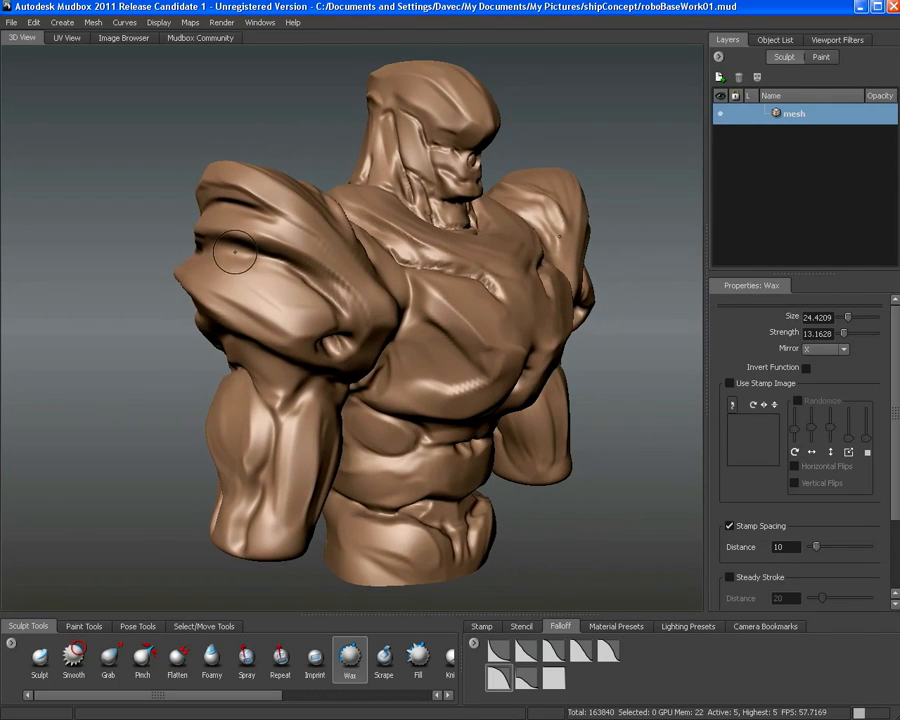
pyautogui.keyDown('alt'); pyautogui.moveTo(234, 253); pyautogui.dragTo(236, 245); pyautogui.keyUp('alt')
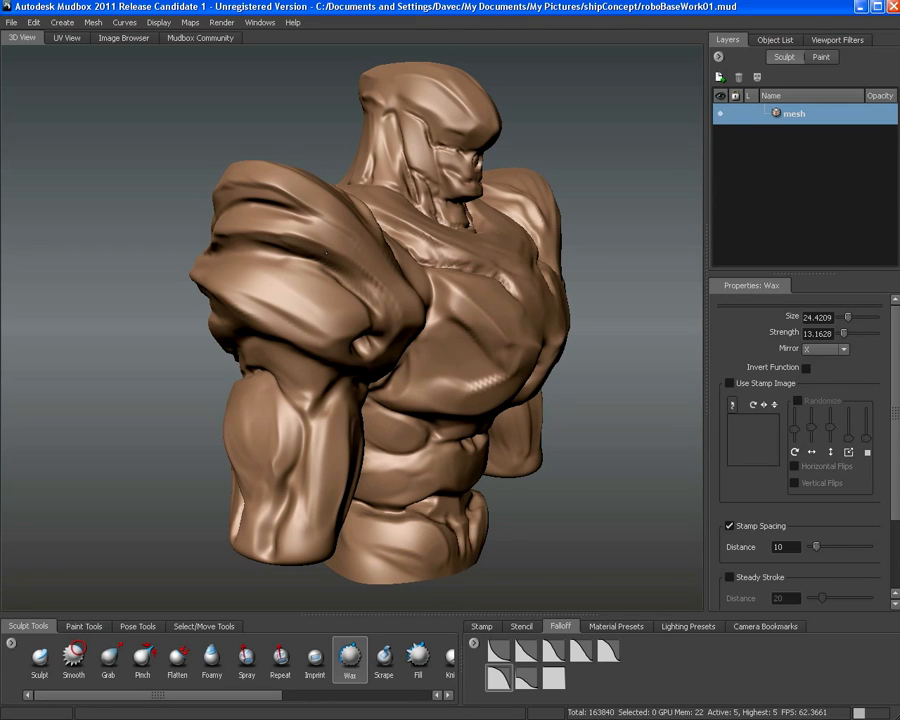
pyautogui.moveTo(220, 178)
pyautogui.keyDown('alt'); pyautogui.mouseDown()
pyautogui.moveTo(170, 152)
pyautogui.moveTo(306, 232)
pyautogui.moveTo(294, 277)
pyautogui.moveTo(257, 267)
pyautogui.mouseUp(); pyautogui.keyUp('alt')
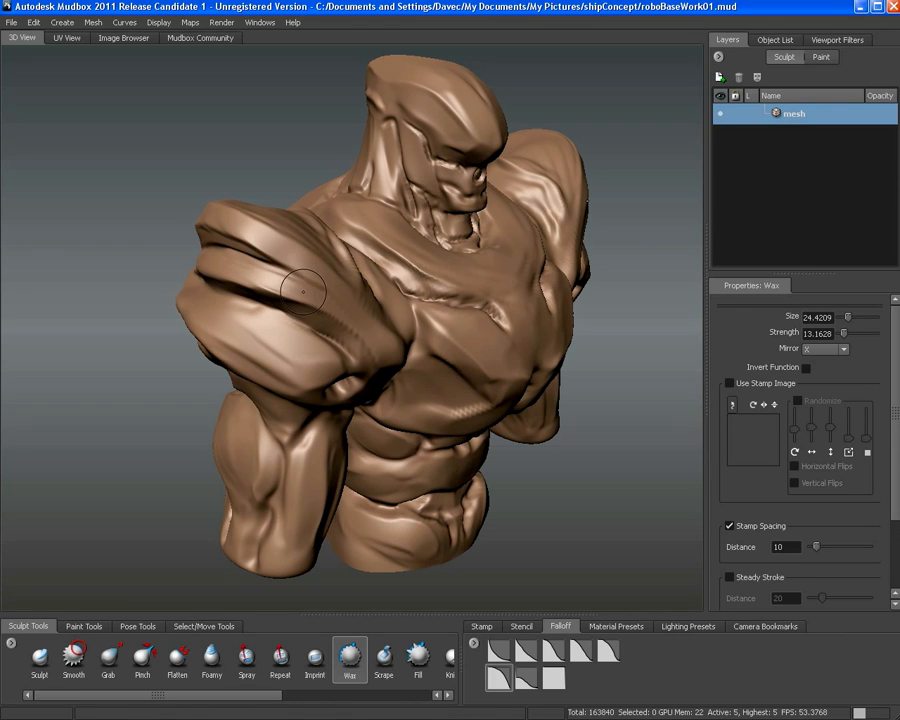
pyautogui.keyDown('alt'); pyautogui.moveTo(311, 281); pyautogui.dragTo(346, 261); pyautogui.keyUp('alt')
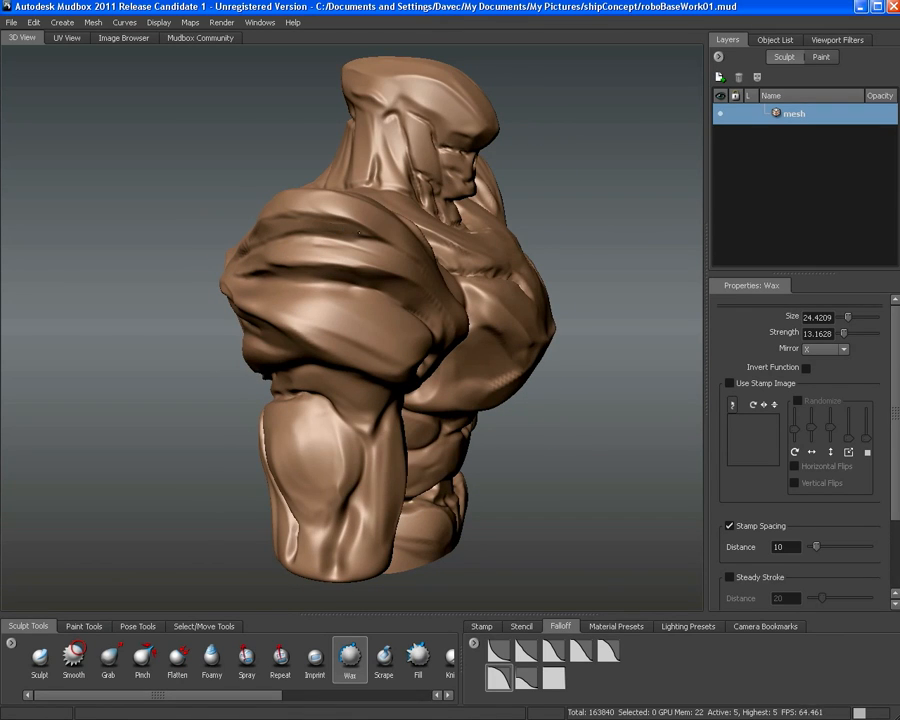
# Fill out and define the ridges wrapping around the sides and backs of the shoulders with the Wax brush
pyautogui.keyDown('alt'); pyautogui.moveTo(217, 161); pyautogui.dragTo(277, 151); pyautogui.keyUp('alt')
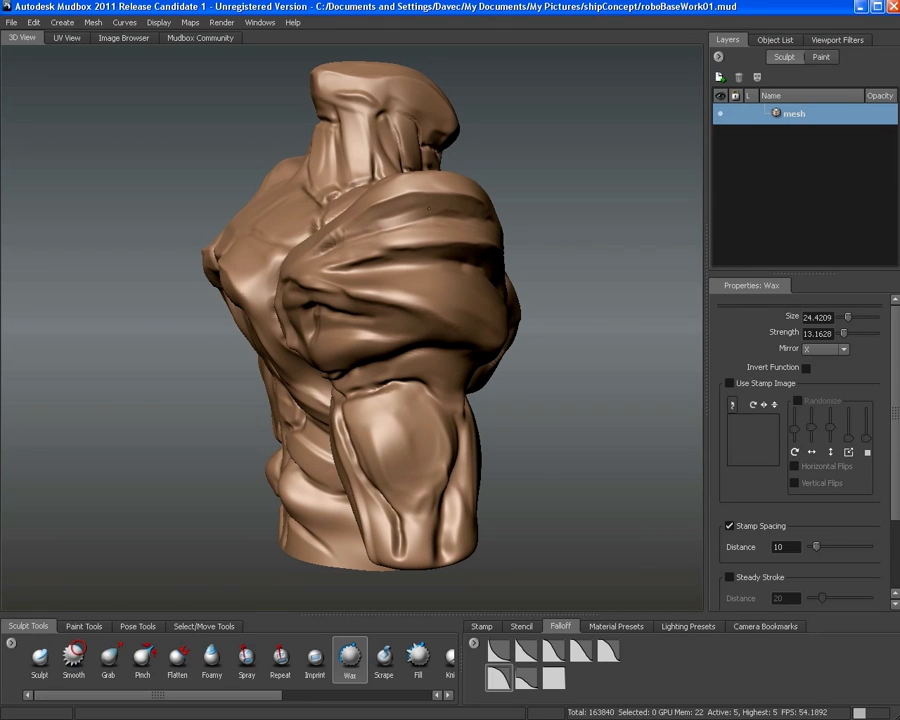
pyautogui.moveTo(382, 274)
pyautogui.keyDown('alt'); pyautogui.mouseDown()
pyautogui.moveTo(428, 221)
pyautogui.moveTo(450, 215)
pyautogui.mouseUp(); pyautogui.keyUp('alt')
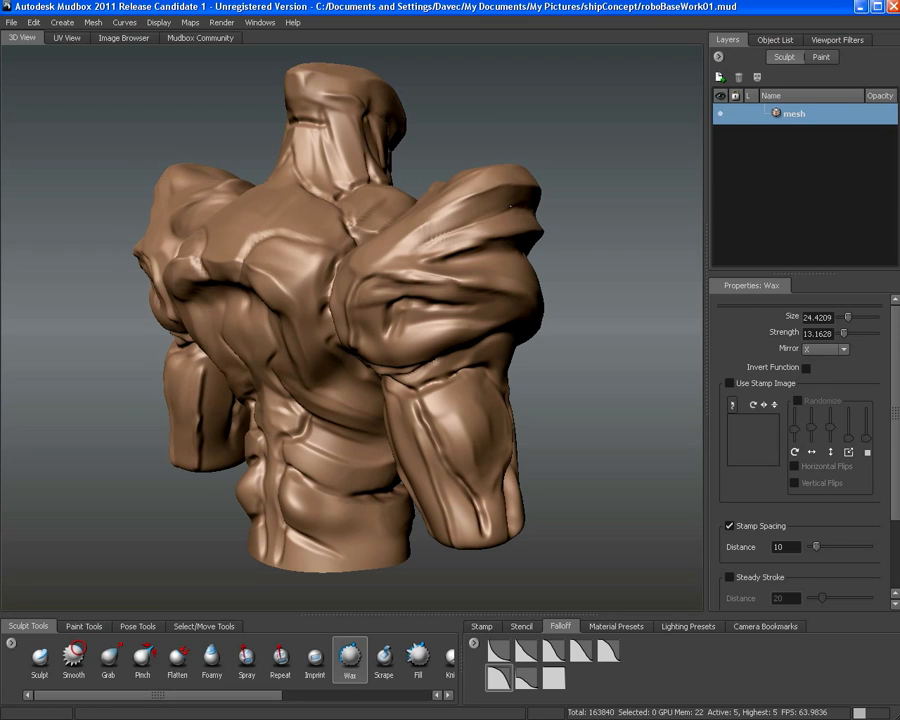
pyautogui.keyDown('alt'); pyautogui.moveTo(510, 206); pyautogui.dragTo(516, 227); pyautogui.keyUp('alt')
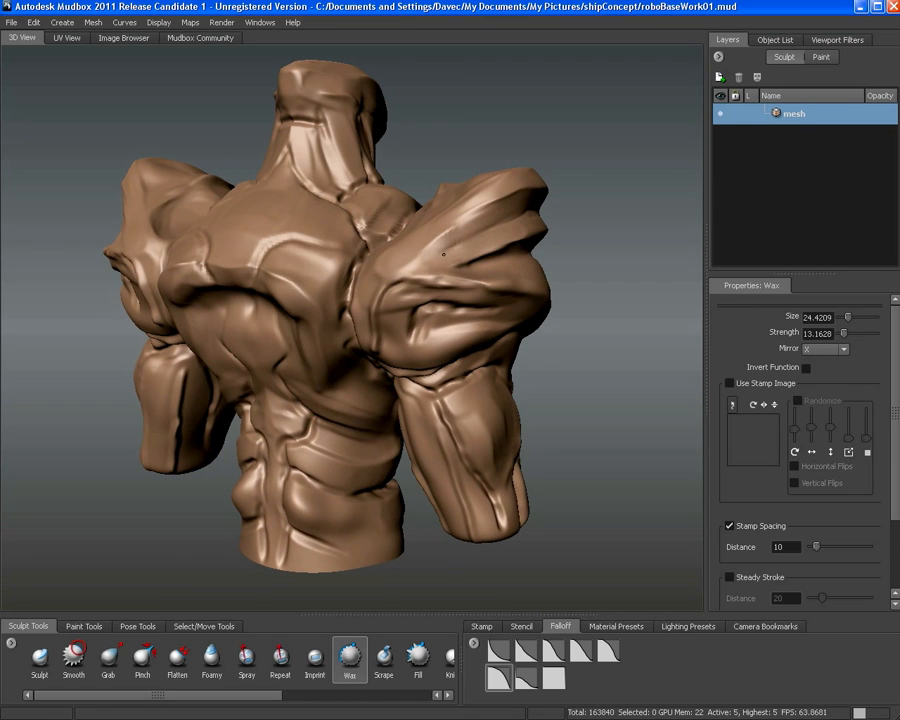
pyautogui.keyDown('alt'); pyautogui.moveTo(443, 254); pyautogui.dragTo(458, 261); pyautogui.keyUp('alt')
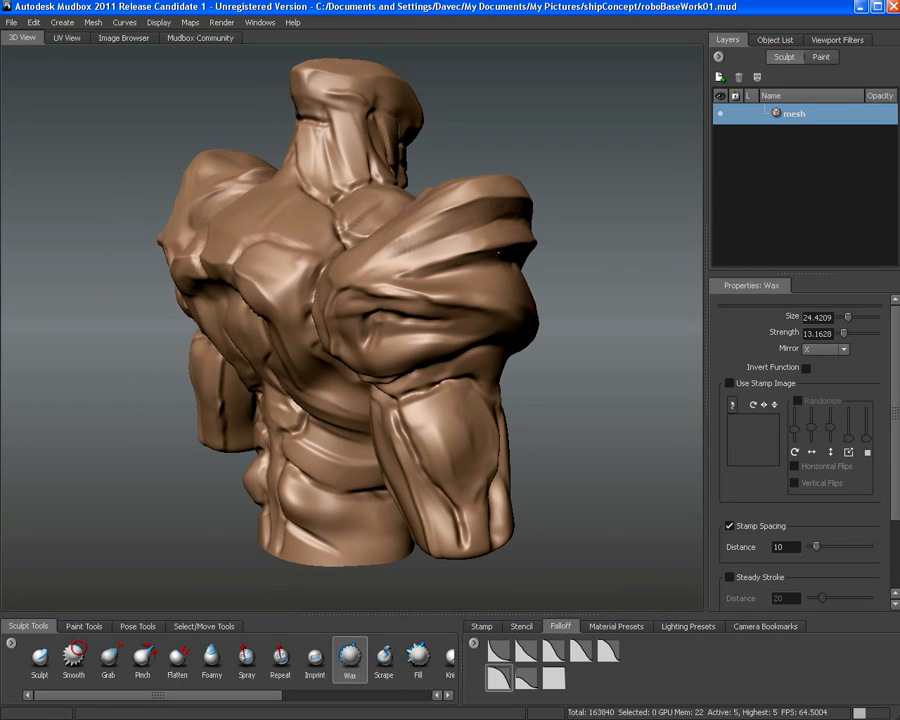
pyautogui.moveTo(409, 284)
pyautogui.keyDown('alt'); pyautogui.mouseDown()
pyautogui.moveTo(385, 306)
pyautogui.moveTo(430, 292)
pyautogui.moveTo(409, 294)
pyautogui.mouseUp(); pyautogui.keyUp('alt')
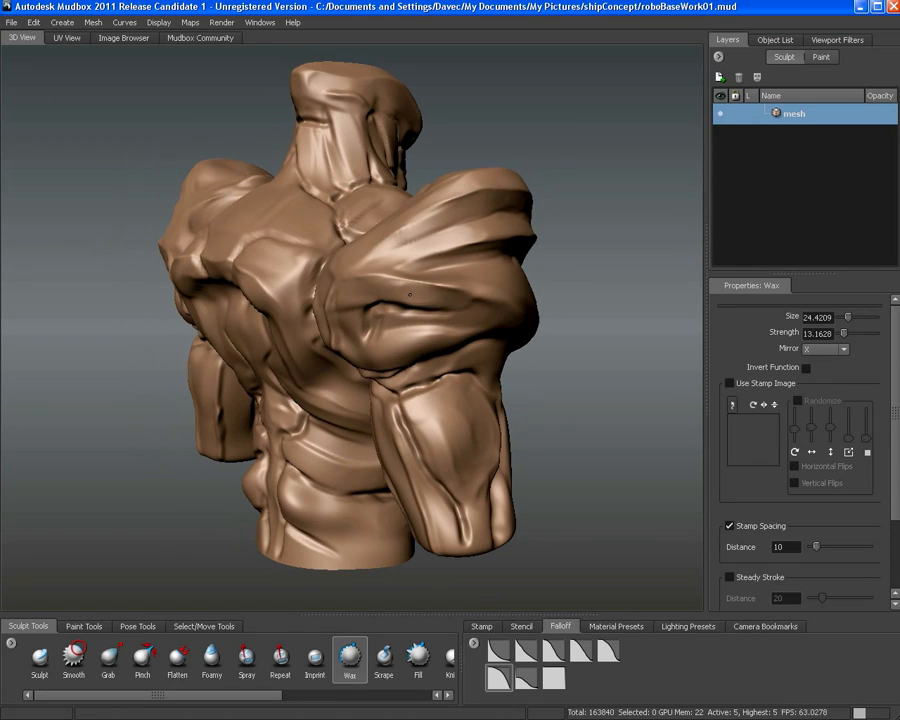
pyautogui.moveTo(320, 225)
pyautogui.keyDown('alt'); pyautogui.mouseDown()
pyautogui.moveTo(275, 232)
pyautogui.moveTo(353, 294)
pyautogui.mouseUp(); pyautogui.keyUp('alt')
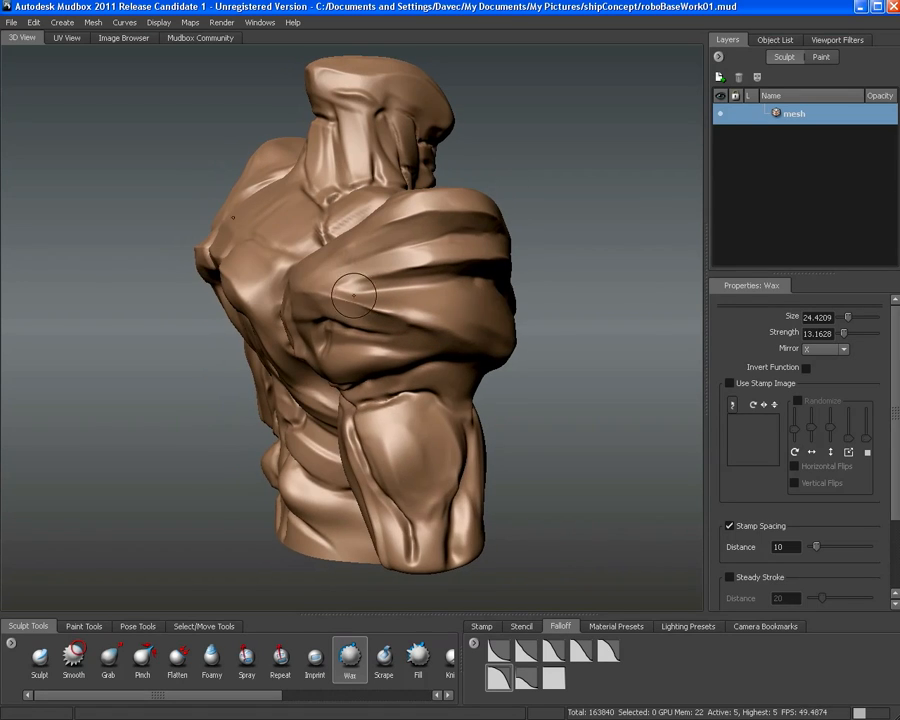
pyautogui.moveTo(405, 329)
pyautogui.keyDown('alt'); pyautogui.mouseDown()
pyautogui.moveTo(325, 292)
pyautogui.moveTo(288, 290)
pyautogui.mouseUp(); pyautogui.keyUp('alt')
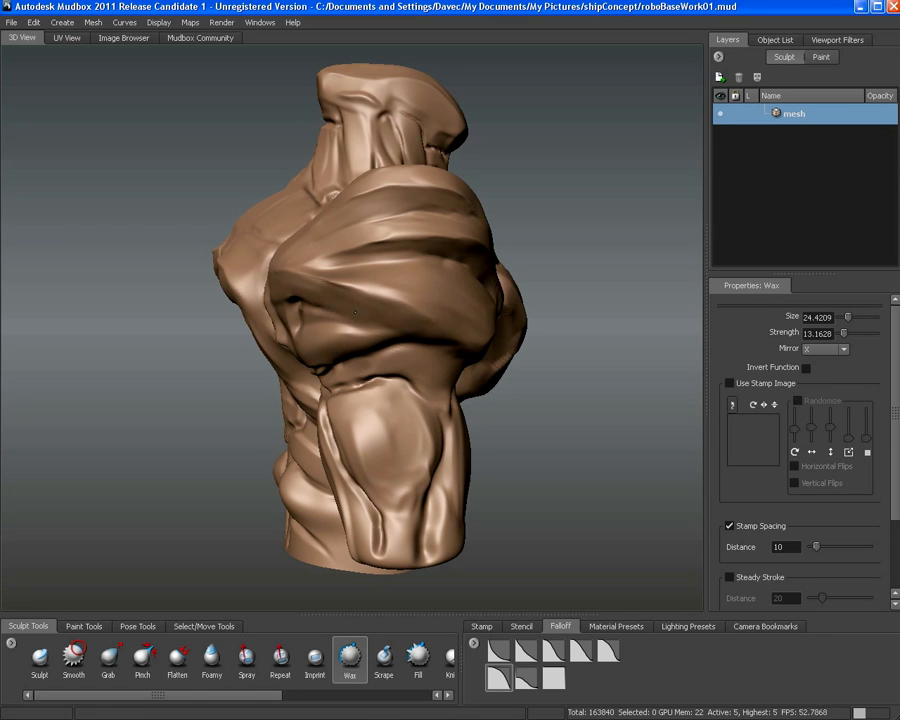
pyautogui.moveTo(262, 220)
pyautogui.keyDown('alt'); pyautogui.mouseDown()
pyautogui.moveTo(320, 240)
pyautogui.moveTo(405, 295)
pyautogui.moveTo(404, 339)
pyautogui.moveTo(443, 303)
pyautogui.mouseUp(); pyautogui.keyUp('alt')
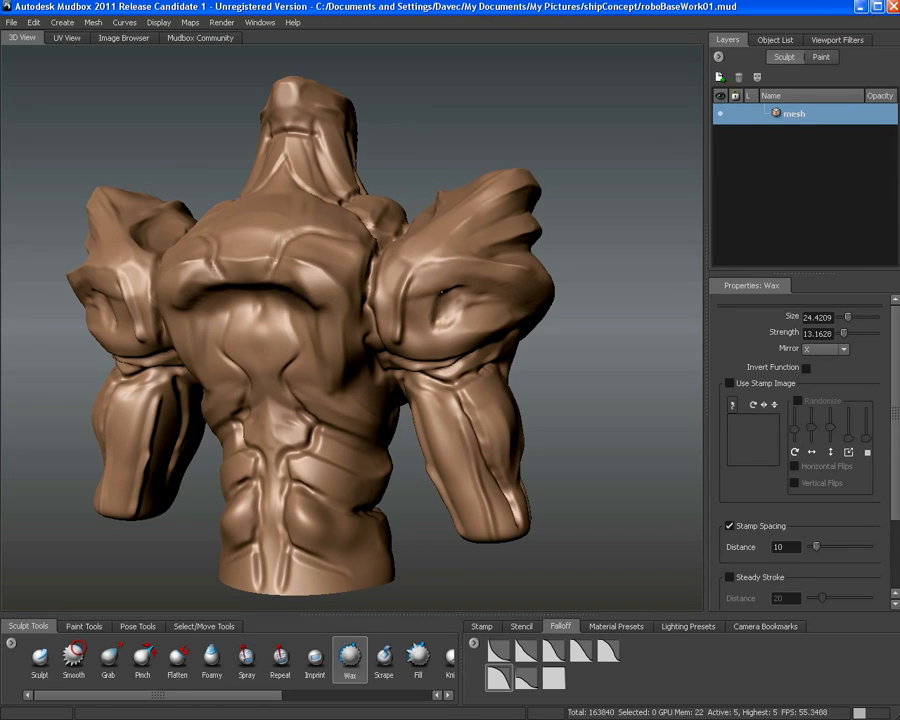
# Build up the shoulder-blade edges and the surface of the upper back with the Wax brush
pyautogui.keyDown('alt'); pyautogui.moveTo(315, 222); pyautogui.dragTo(278, 300); pyautogui.keyUp('alt')
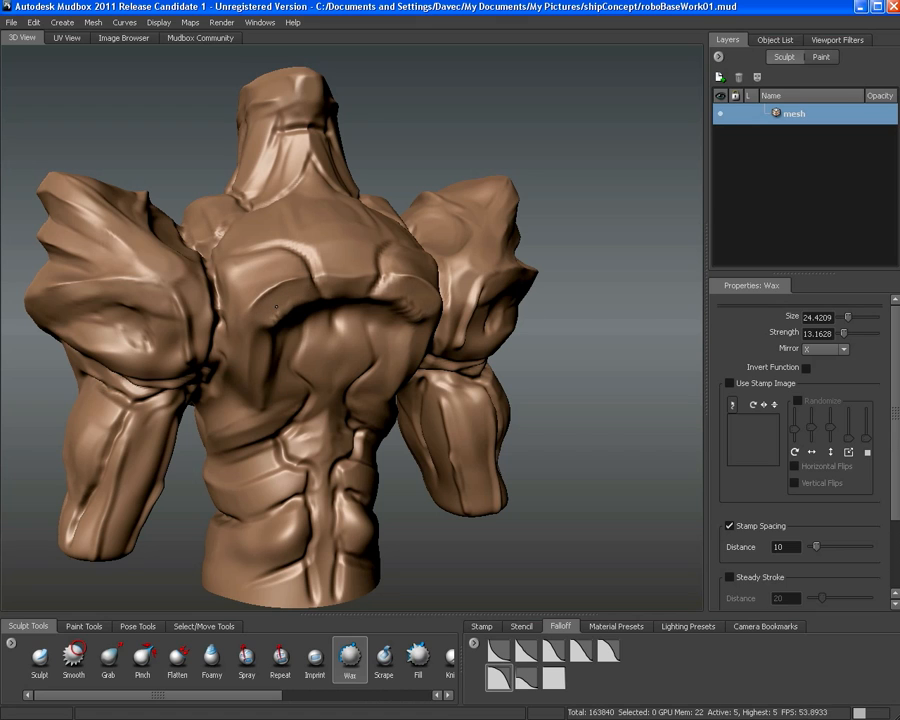
pyautogui.keyDown('alt'); pyautogui.moveTo(258, 347); pyautogui.dragTo(230, 206); pyautogui.keyUp('alt')
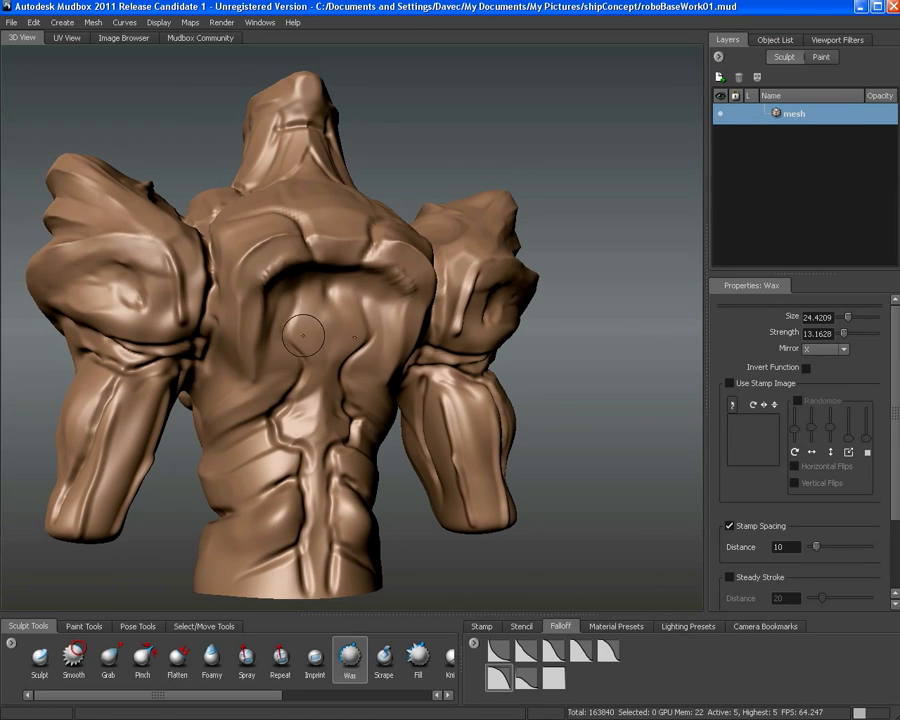
pyautogui.moveTo(303, 336)
pyautogui.mouseDown()
pyautogui.moveTo(304, 325)
pyautogui.moveTo(325, 338)
pyautogui.moveTo(332, 320)
pyautogui.moveTo(301, 281)
pyautogui.moveTo(325, 211)
pyautogui.moveTo(361, 268)
pyautogui.mouseUp()
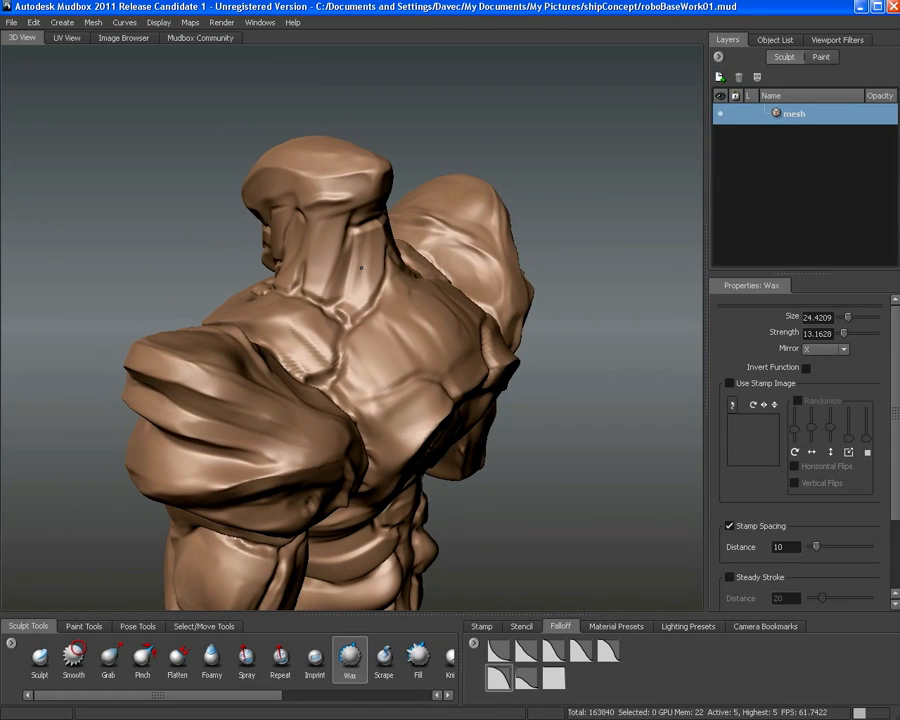
# Refine the planes along the back and sides of the neck with the Wax brush
pyautogui.keyDown('alt'); pyautogui.moveTo(357, 295); pyautogui.dragTo(370, 255, button='right'); pyautogui.keyUp('alt')
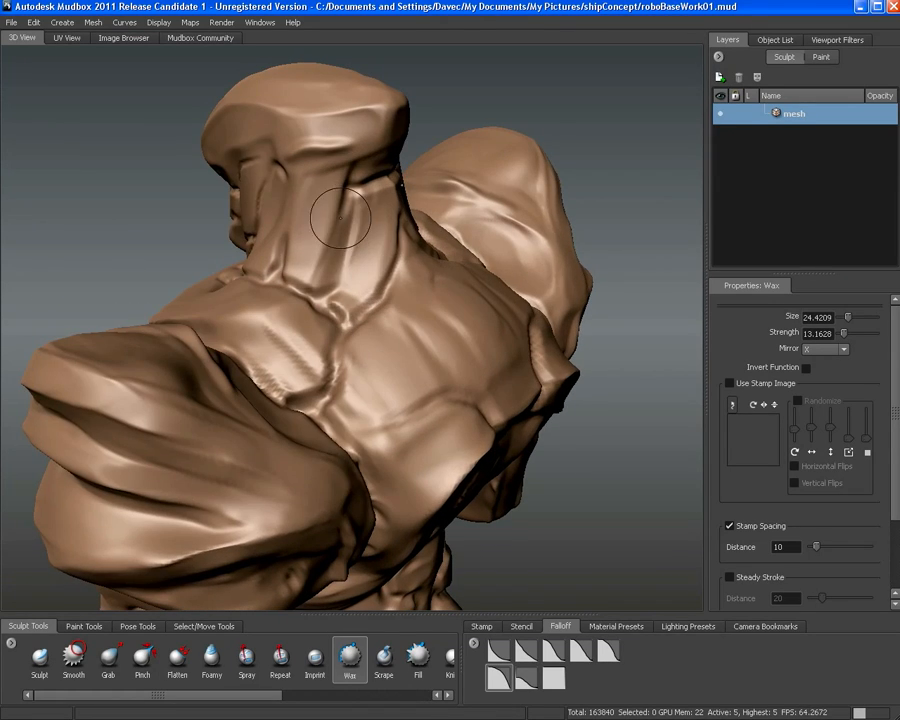
pyautogui.keyDown('alt'); pyautogui.moveTo(325, 284); pyautogui.dragTo(416, 172); pyautogui.keyUp('alt')
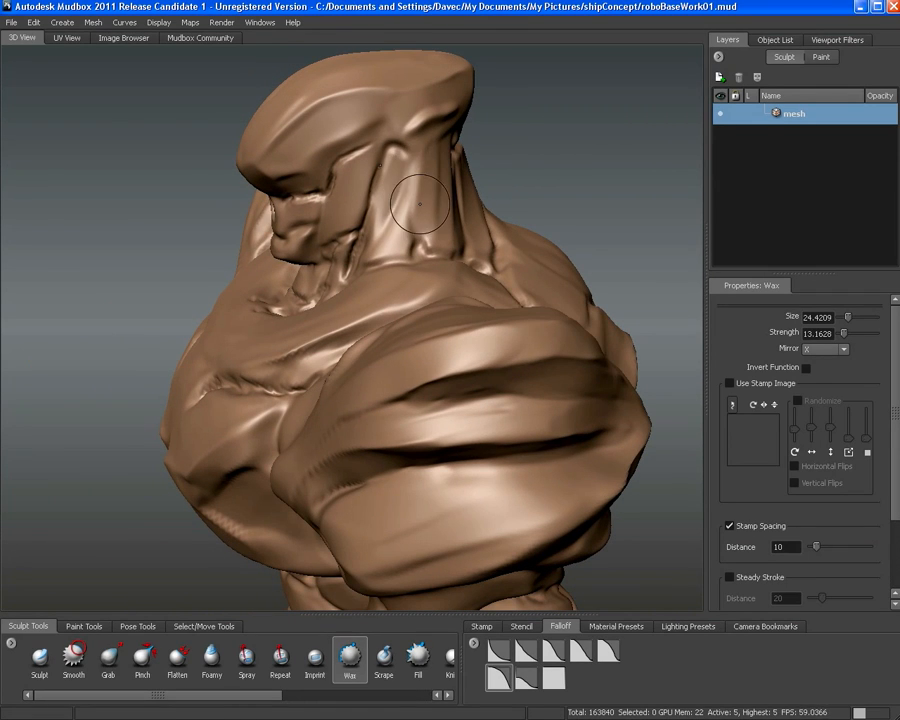
pyautogui.moveTo(417, 187)
pyautogui.keyDown('alt'); pyautogui.mouseDown()
pyautogui.moveTo(394, 217)
pyautogui.moveTo(358, 177)
pyautogui.moveTo(354, 221)
pyautogui.moveTo(425, 183)
pyautogui.moveTo(378, 143)
pyautogui.mouseUp(); pyautogui.keyUp('alt')
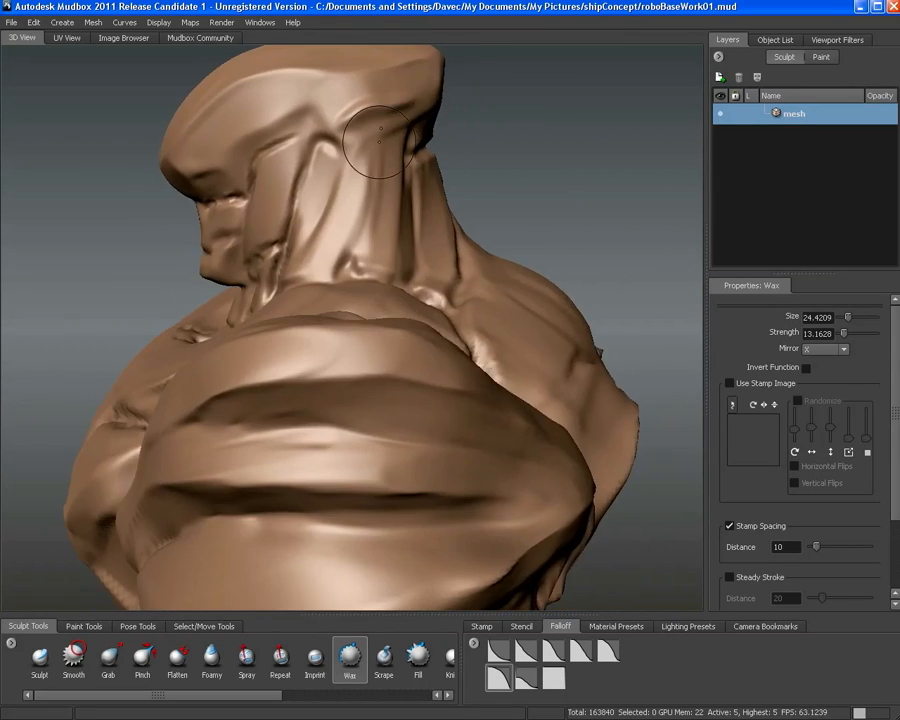
# Reduce the Wax brush size to about 16 and refine the rear of the head, the brow and the cheek plates
pyautogui.keyDown('alt'); pyautogui.moveTo(378, 143); pyautogui.dragTo(356, 221, button='middle'); pyautogui.keyUp('alt')
pyautogui.press('b')
pyautogui.moveTo(356, 221)
pyautogui.mouseDown()
pyautogui.moveTo(357, 201)
pyautogui.moveTo(382, 184)
pyautogui.mouseUp()
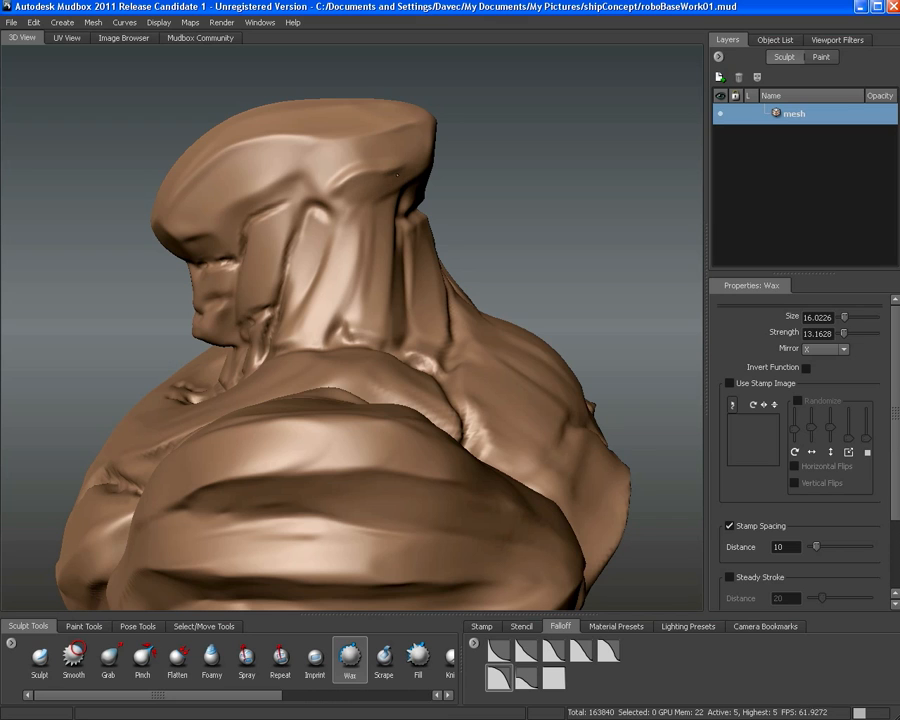
pyautogui.keyDown('alt'); pyautogui.moveTo(397, 175); pyautogui.dragTo(463, 166); pyautogui.keyUp('alt')
pyautogui.keyDown('alt'); pyautogui.moveTo(390, 200); pyautogui.dragTo(444, 158); pyautogui.keyUp('alt')
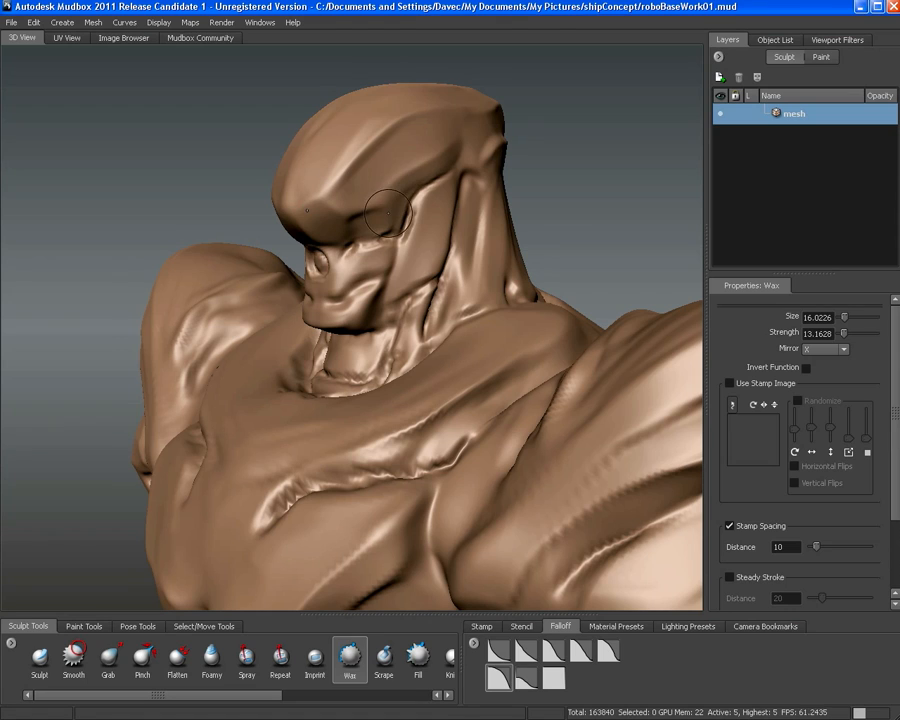
pyautogui.keyDown('alt'); pyautogui.moveTo(388, 212); pyautogui.dragTo(452, 205); pyautogui.keyUp('alt')
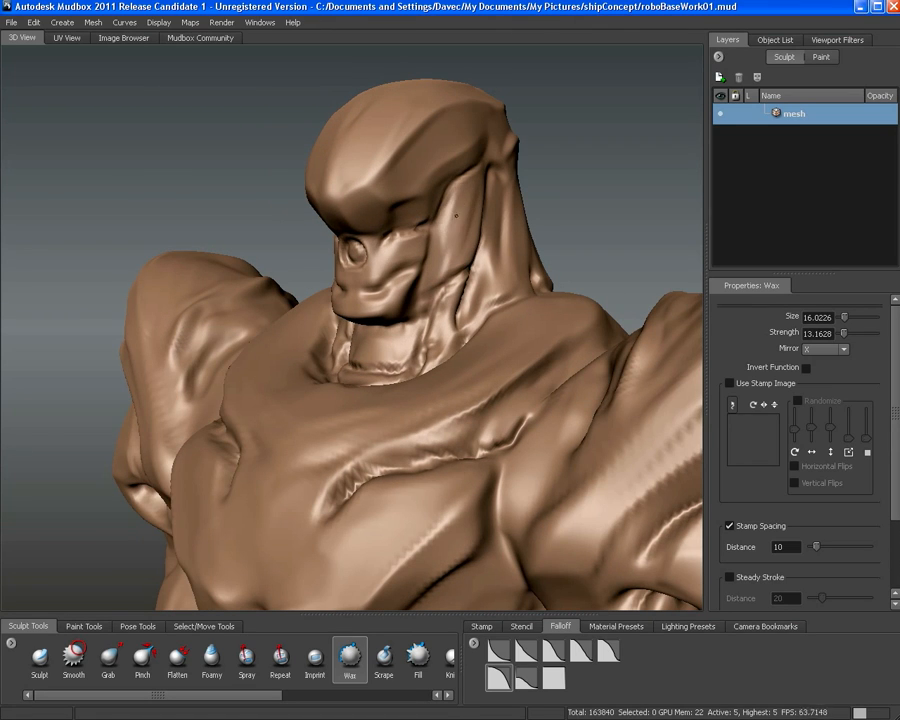
pyautogui.keyDown('alt'); pyautogui.moveTo(470, 183); pyautogui.dragTo(352, 226); pyautogui.keyUp('alt')
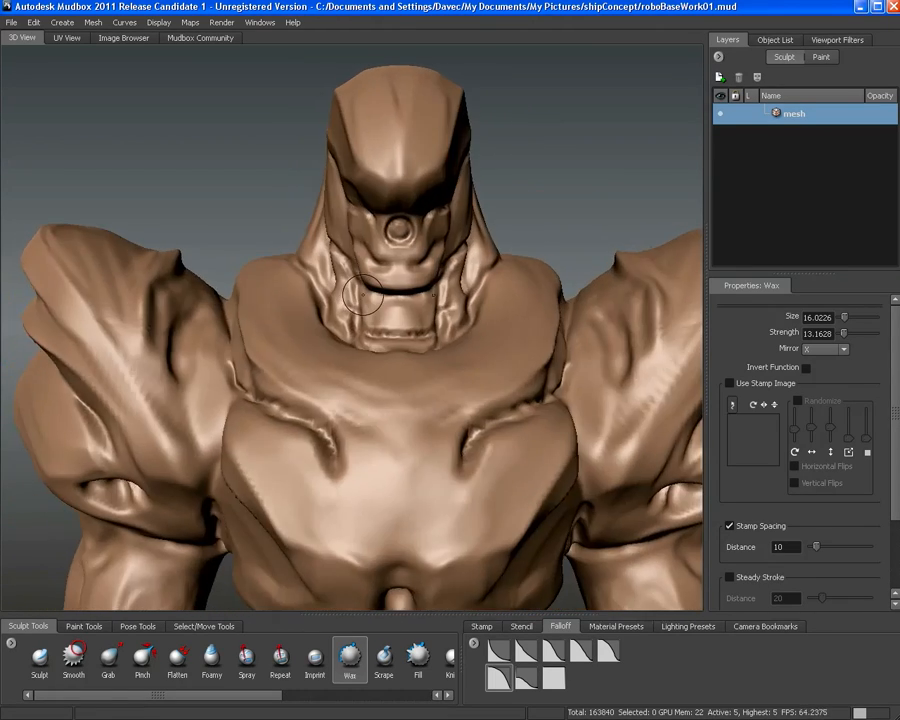
# Build up the vertical forms on both sides of the throat below the jaw with the Wax brush
pyautogui.keyDown('alt'); pyautogui.moveTo(352, 226); pyautogui.dragTo(340, 278, button='right'); pyautogui.keyUp('alt')
pyautogui.keyDown('alt'); pyautogui.moveTo(340, 278); pyautogui.dragTo(362, 287); pyautogui.keyUp('alt')
pyautogui.keyDown('alt'); pyautogui.moveTo(362, 287); pyautogui.dragTo(428, 267, button='right'); pyautogui.keyUp('alt')
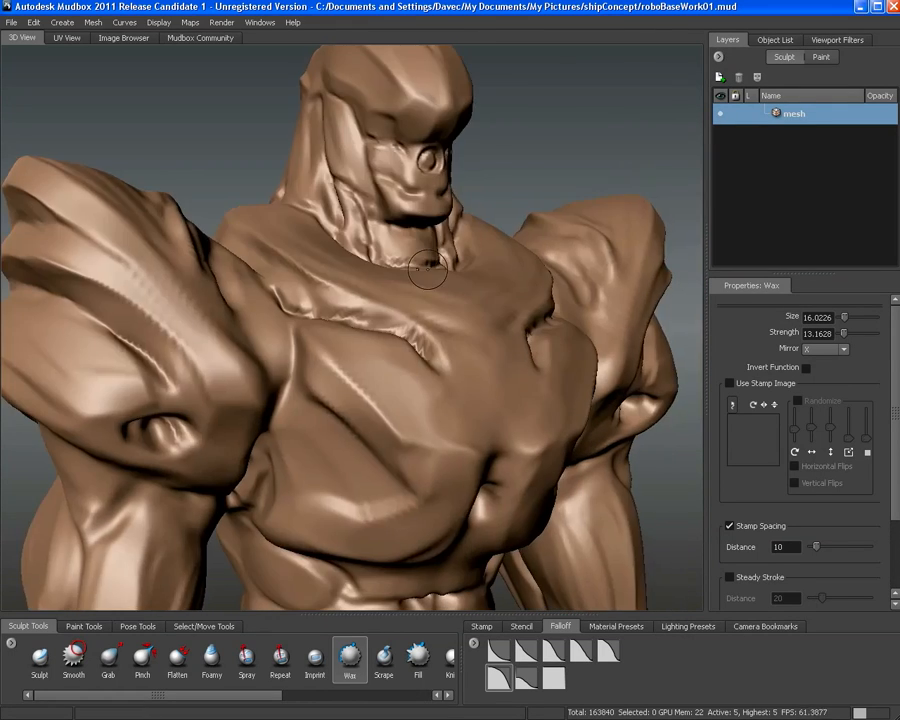
pyautogui.keyDown('alt'); pyautogui.moveTo(428, 267); pyautogui.dragTo(327, 259); pyautogui.keyUp('alt')
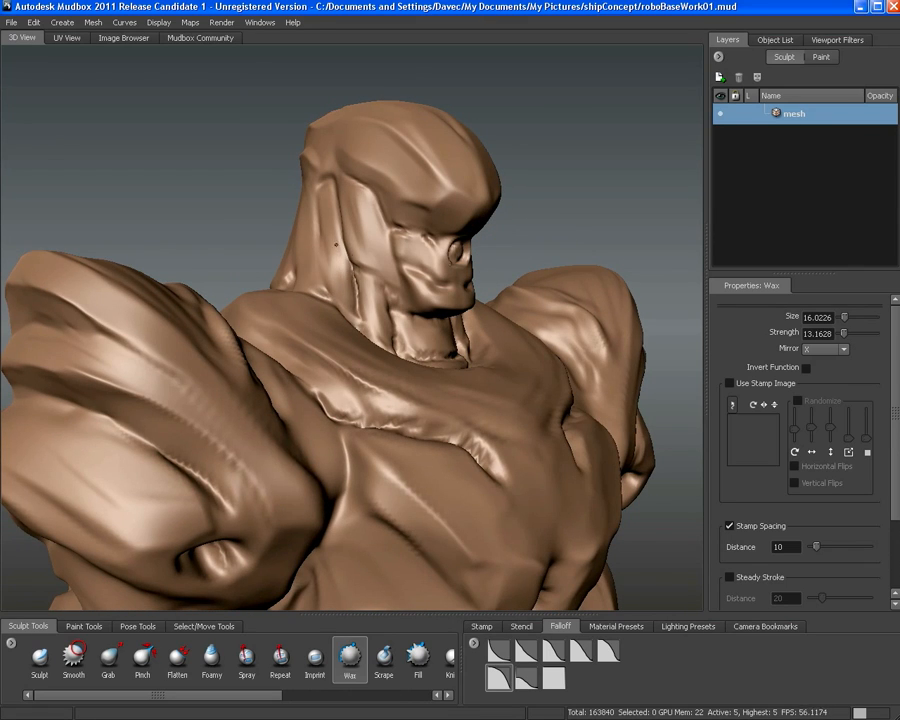
# Examine the overall silhouette and proportions of the whole upper body from the front and slight side angles
pyautogui.keyDown('alt'); pyautogui.moveTo(336, 244); pyautogui.dragTo(305, 262, button='right'); pyautogui.keyUp('alt')
pyautogui.keyDown('alt'); pyautogui.moveTo(372, 268); pyautogui.dragTo(335, 262); pyautogui.keyUp('alt')
pyautogui.keyDown('alt'); pyautogui.moveTo(350, 280); pyautogui.dragTo(335, 290, button='right'); pyautogui.keyUp('alt')
pyautogui.keyDown('alt'); pyautogui.moveTo(355, 292); pyautogui.dragTo(357, 228, button='middle'); pyautogui.keyUp('alt')
pyautogui.keyDown('alt'); pyautogui.moveTo(360, 228); pyautogui.dragTo(353, 227); pyautogui.keyUp('alt')
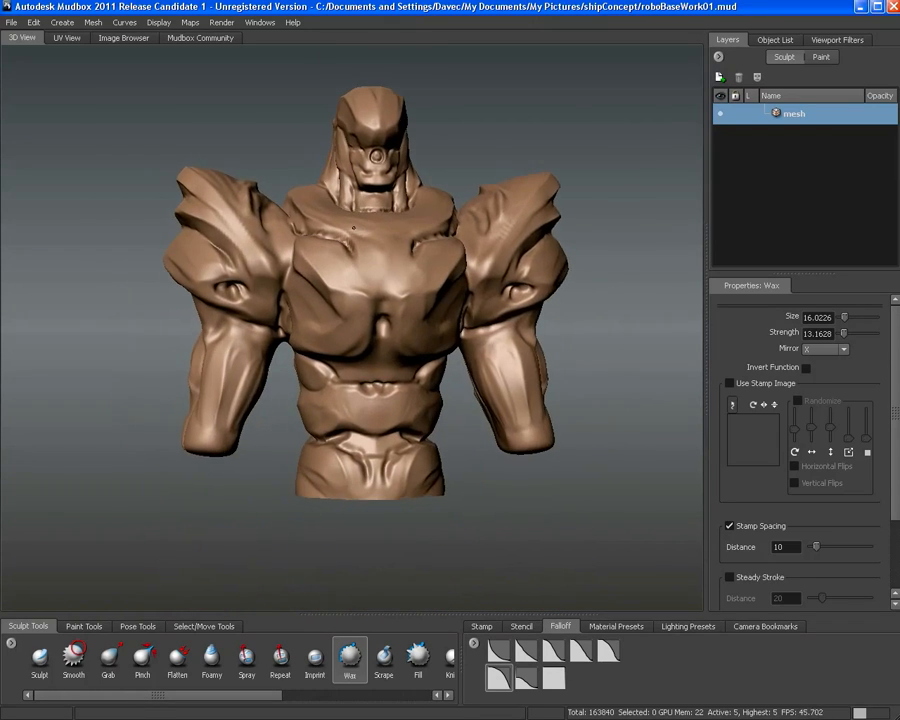
pyautogui.keyDown('alt'); pyautogui.moveTo(353, 228); pyautogui.dragTo(405, 299, button='right'); pyautogui.keyUp('alt')
pyautogui.keyDown('alt'); pyautogui.moveTo(405, 301); pyautogui.dragTo(430, 263); pyautogui.keyUp('alt')
pyautogui.keyDown('alt'); pyautogui.moveTo(446, 276); pyautogui.dragTo(388, 236, button='right'); pyautogui.keyUp('alt')
pyautogui.keyDown('alt'); pyautogui.moveTo(388, 236); pyautogui.dragTo(380, 265); pyautogui.keyUp('alt')
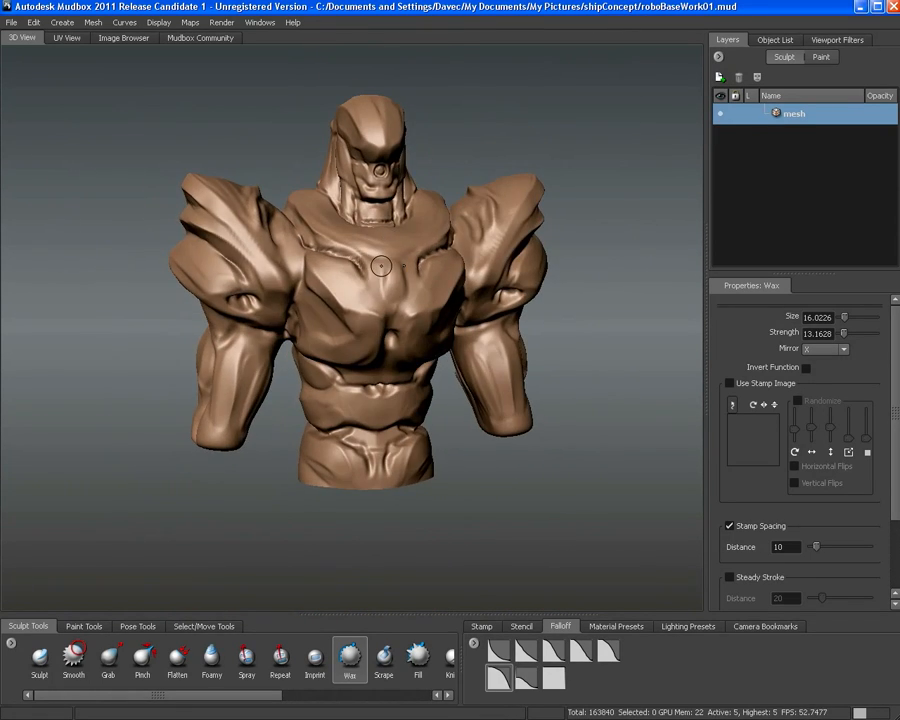
# Enlarge the Wax brush to about 24 and build up the planes around the sternum and across the pectorals
pyautogui.keyDown('alt'); pyautogui.moveTo(388, 277); pyautogui.dragTo(400, 287, button='right'); pyautogui.keyUp('alt')
pyautogui.keyDown('alt'); pyautogui.moveTo(400, 285); pyautogui.dragTo(398, 313, button='middle'); pyautogui.keyUp('alt')
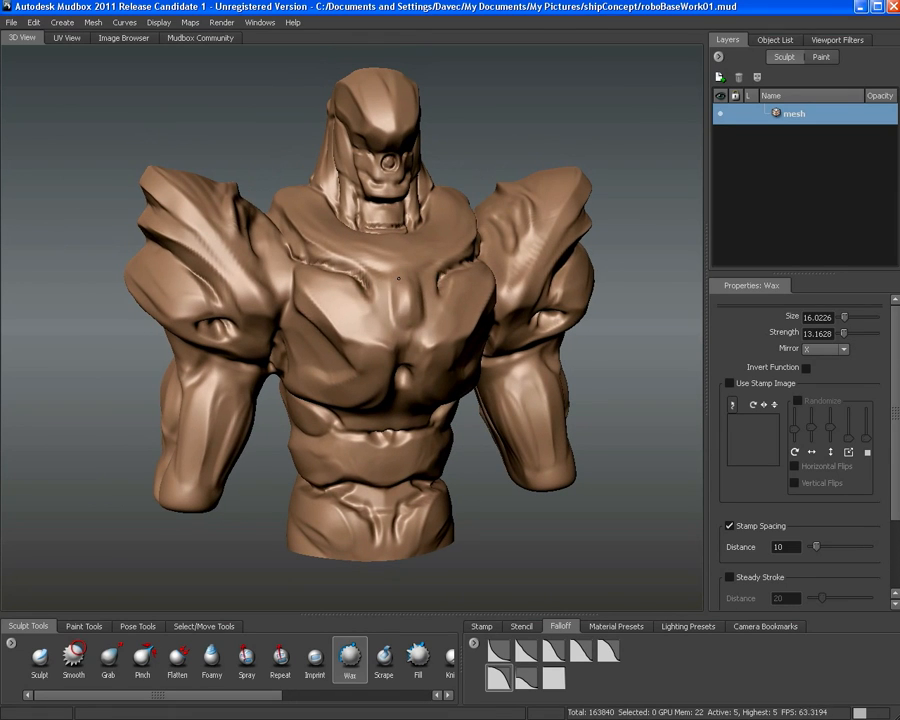
pyautogui.moveTo(396, 277)
pyautogui.keyDown('alt'); pyautogui.mouseDown(button='right')
pyautogui.moveTo(396, 320)
pyautogui.moveTo(413, 332)
pyautogui.moveTo(446, 315)
pyautogui.mouseUp(button='right'); pyautogui.keyUp('alt')
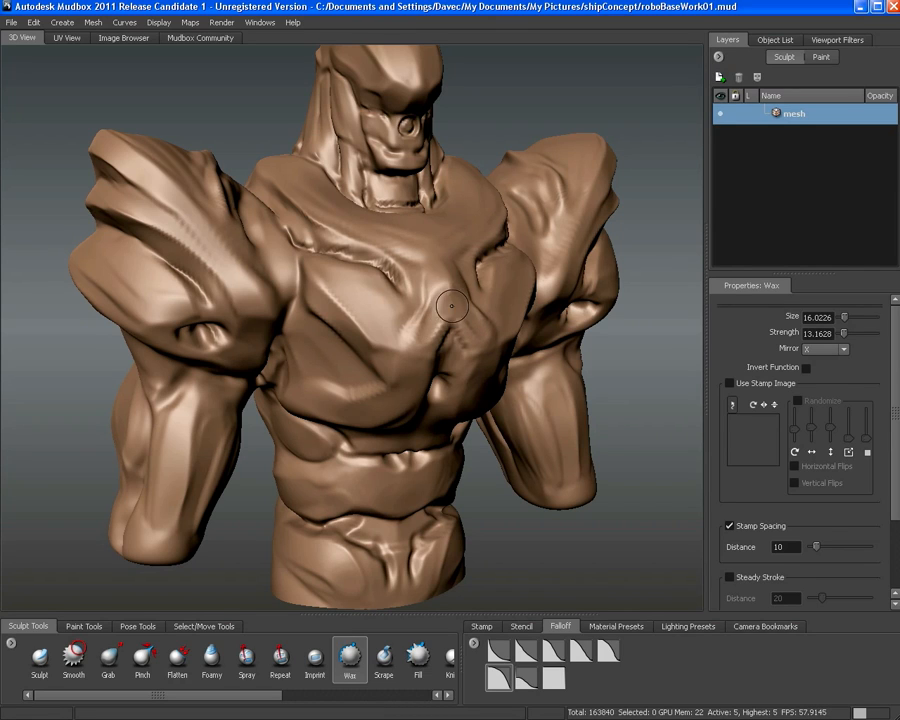
pyautogui.moveTo(452, 306)
pyautogui.mouseDown()
pyautogui.moveTo(460, 306)
pyautogui.moveTo(436, 262)
pyautogui.mouseUp()
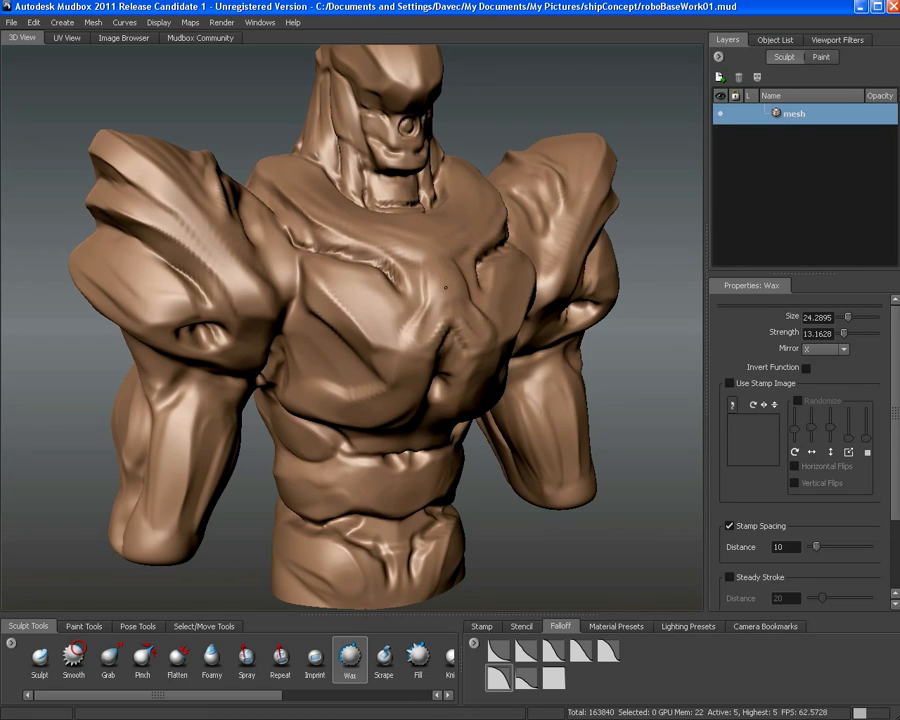
pyautogui.moveTo(425, 334); pyautogui.dragTo(388, 334)
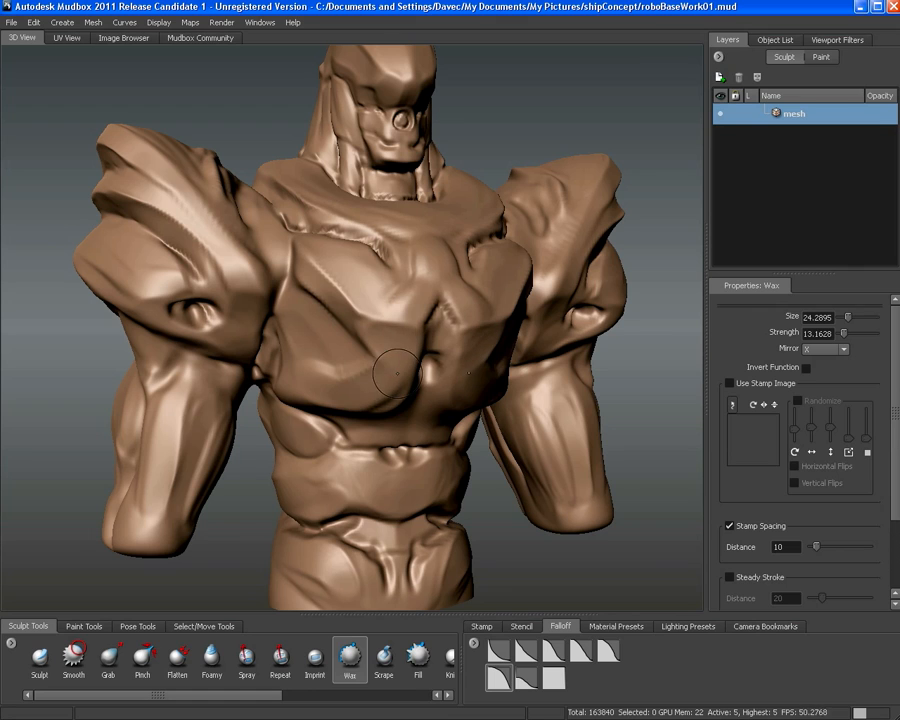
pyautogui.moveTo(397, 373)
pyautogui.keyDown('alt'); pyautogui.mouseDown()
pyautogui.moveTo(418, 390)
pyautogui.moveTo(393, 342)
pyautogui.moveTo(355, 416)
pyautogui.mouseUp(); pyautogui.keyUp('alt')
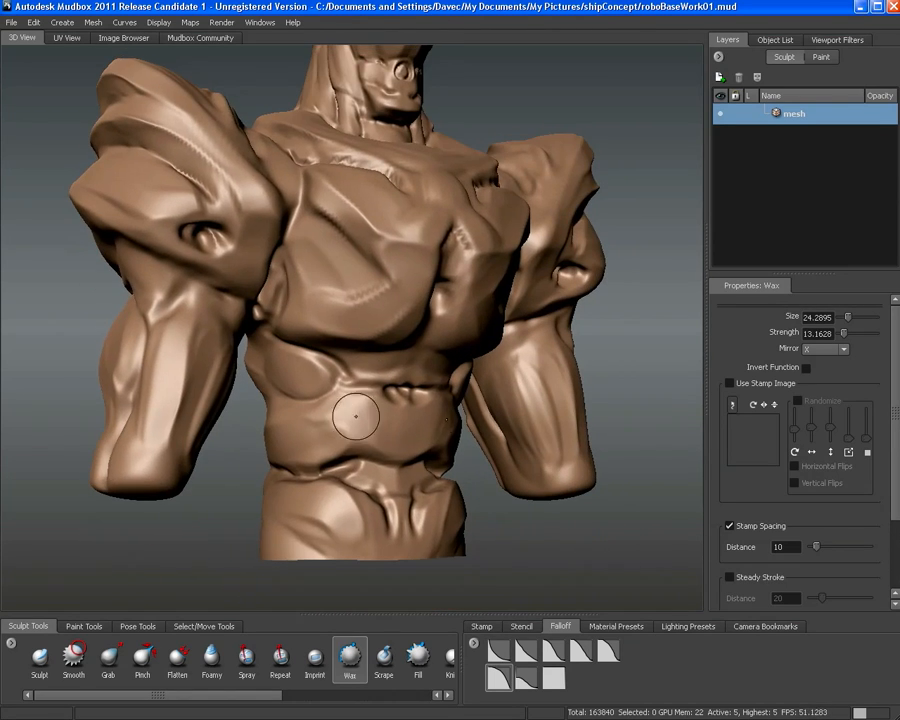
# Raise the side forms of the middle abdominal band using the Sculpt brush at a size of about 38
pyautogui.click(40, 657)
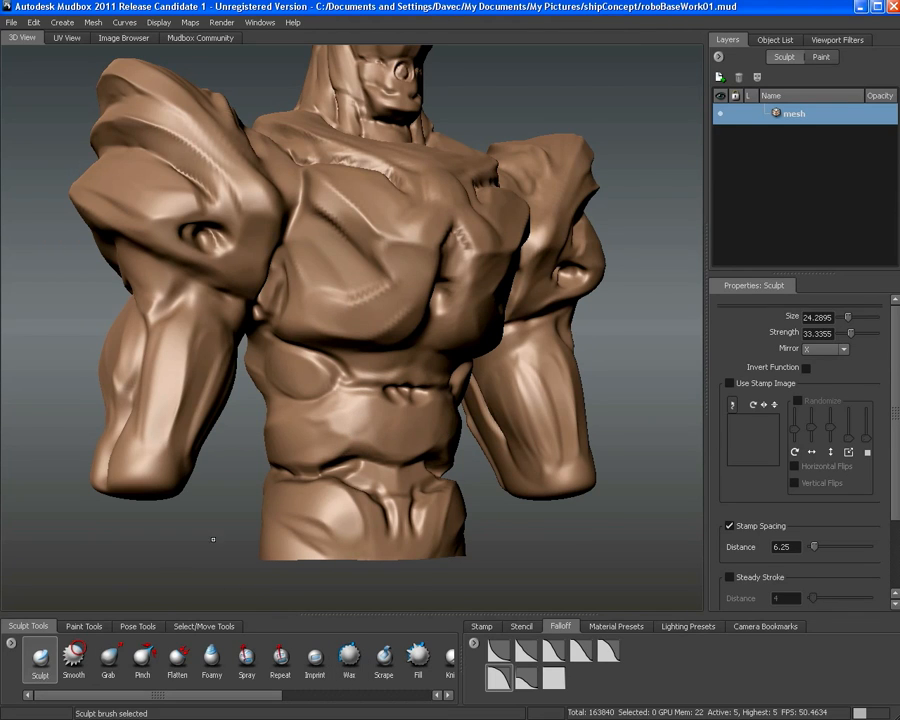
pyautogui.keyDown('alt'); pyautogui.moveTo(213, 539); pyautogui.dragTo(220, 565); pyautogui.keyUp('alt')
pyautogui.moveTo(350, 428); pyautogui.dragTo(367, 429)
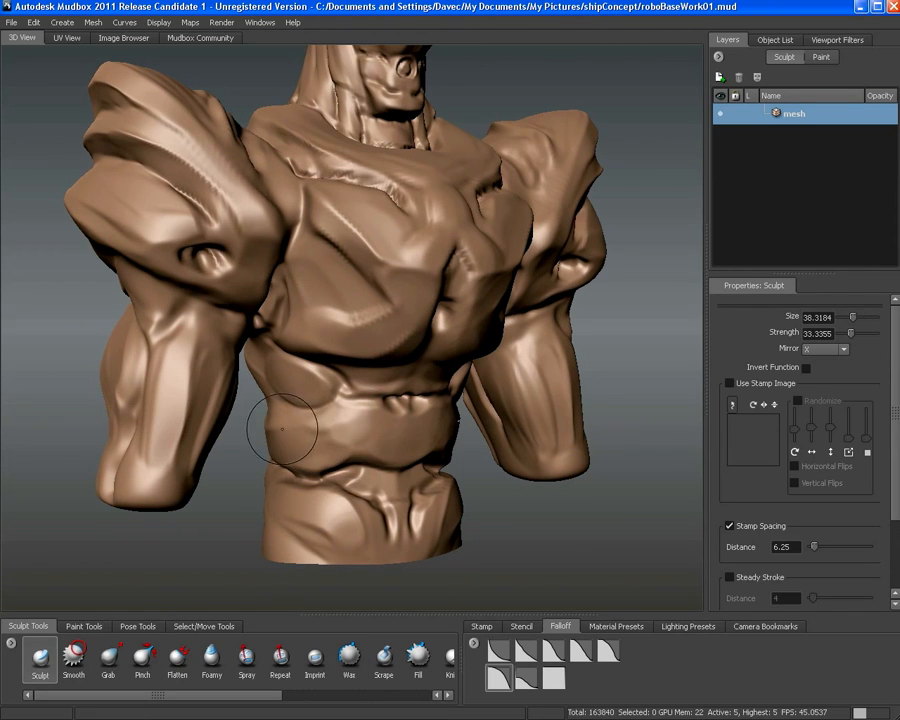
pyautogui.moveTo(284, 429); pyautogui.dragTo(334, 434)
pyautogui.keyDown('alt'); pyautogui.moveTo(370, 427); pyautogui.dragTo(318, 426, button='right'); pyautogui.keyUp('alt')
pyautogui.keyDown('alt'); pyautogui.moveTo(318, 426); pyautogui.dragTo(300, 430); pyautogui.keyUp('alt')
pyautogui.keyDown('alt'); pyautogui.moveTo(300, 430); pyautogui.dragTo(358, 422, button='right'); pyautogui.keyUp('alt')
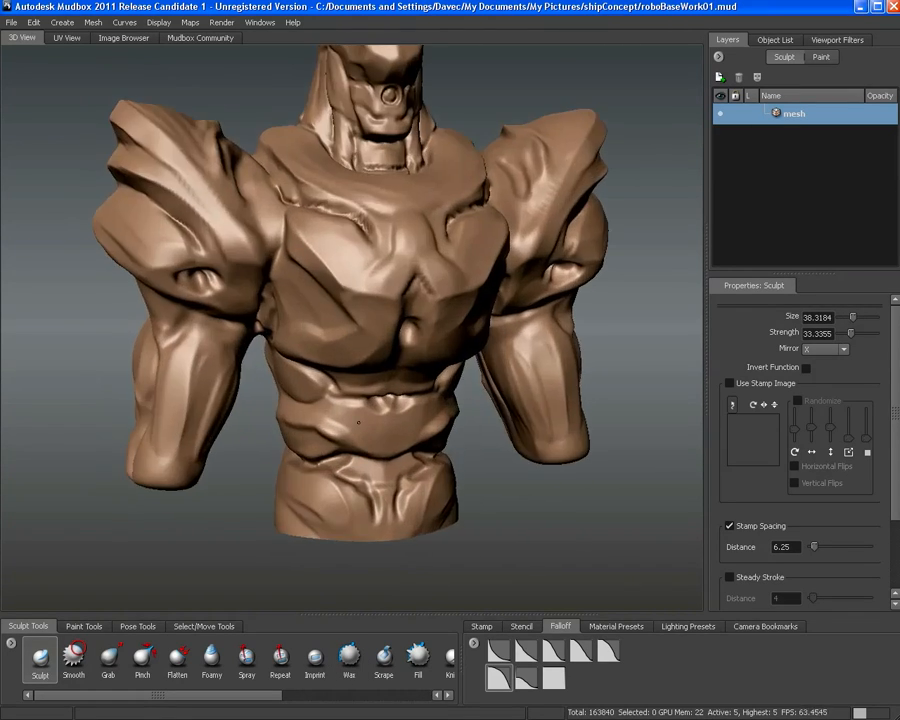
pyautogui.keyDown('alt'); pyautogui.moveTo(359, 422); pyautogui.dragTo(375, 420); pyautogui.keyUp('alt')
# Sharpen the oval rib forms on both sides just beneath the chest with the Sculpt brush
pyautogui.moveTo(292, 358)
pyautogui.mouseDown()
pyautogui.moveTo(327, 385)
pyautogui.moveTo(291, 376)
pyautogui.mouseUp()
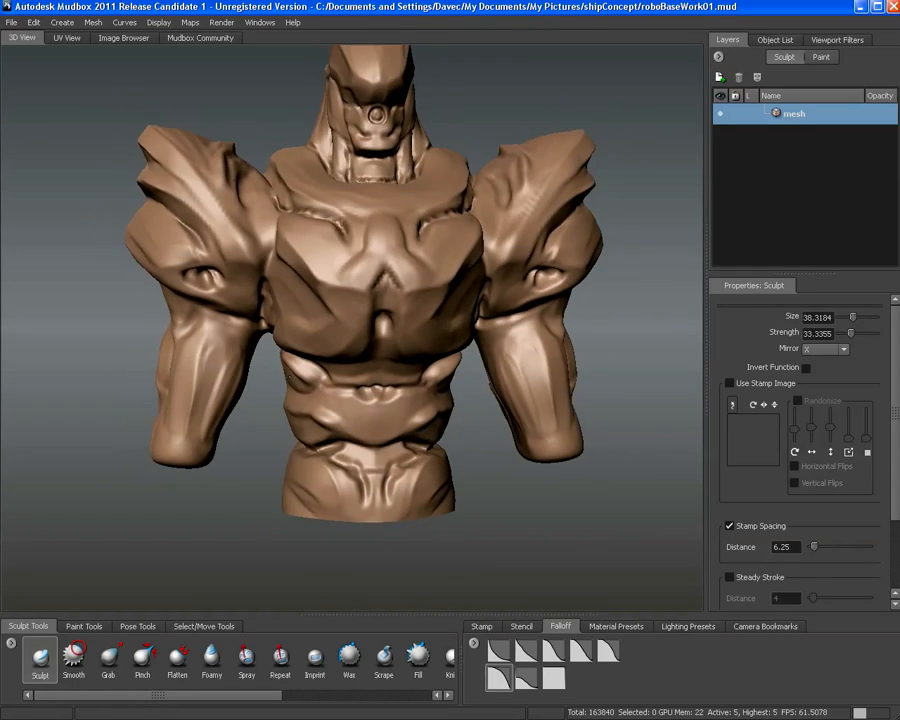
pyautogui.keyDown('alt'); pyautogui.moveTo(291, 376); pyautogui.dragTo(240, 358, button='right'); pyautogui.keyUp('alt')
pyautogui.keyDown('alt'); pyautogui.moveTo(372, 348); pyautogui.dragTo(318, 344); pyautogui.keyUp('alt')
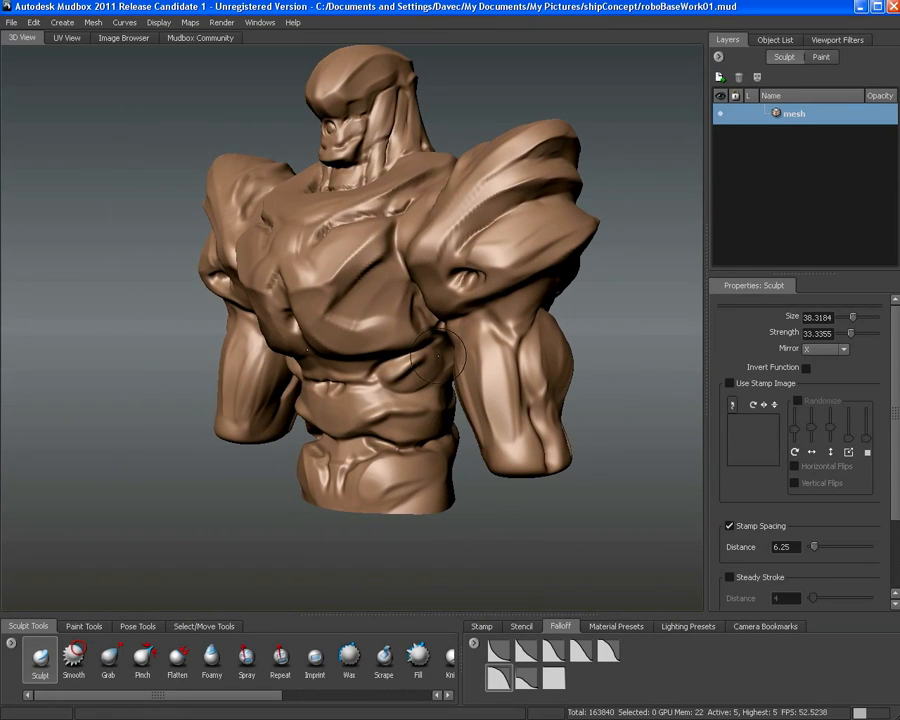
pyautogui.moveTo(437, 352)
pyautogui.keyDown('alt'); pyautogui.mouseDown()
pyautogui.moveTo(400, 381)
pyautogui.moveTo(343, 371)
pyautogui.moveTo(376, 349)
pyautogui.moveTo(385, 280)
pyautogui.mouseUp(); pyautogui.keyUp('alt')
# Reduce the Sculpt brush size to about 18 and carve a recess into the outer part of each pectoral
pyautogui.keyDown('alt'); pyautogui.moveTo(395, 292); pyautogui.dragTo(384, 310, button='right'); pyautogui.keyUp('alt')
pyautogui.moveTo(384, 310); pyautogui.dragTo(397, 310)
pyautogui.keyDown('alt'); pyautogui.moveTo(410, 323); pyautogui.dragTo(352, 311, button='right'); pyautogui.keyUp('alt')
pyautogui.keyDown('alt'); pyautogui.moveTo(352, 311); pyautogui.dragTo(374, 293); pyautogui.keyUp('alt')
pyautogui.keyDown('alt'); pyautogui.moveTo(345, 295); pyautogui.dragTo(372, 287, button='right'); pyautogui.keyUp('alt')
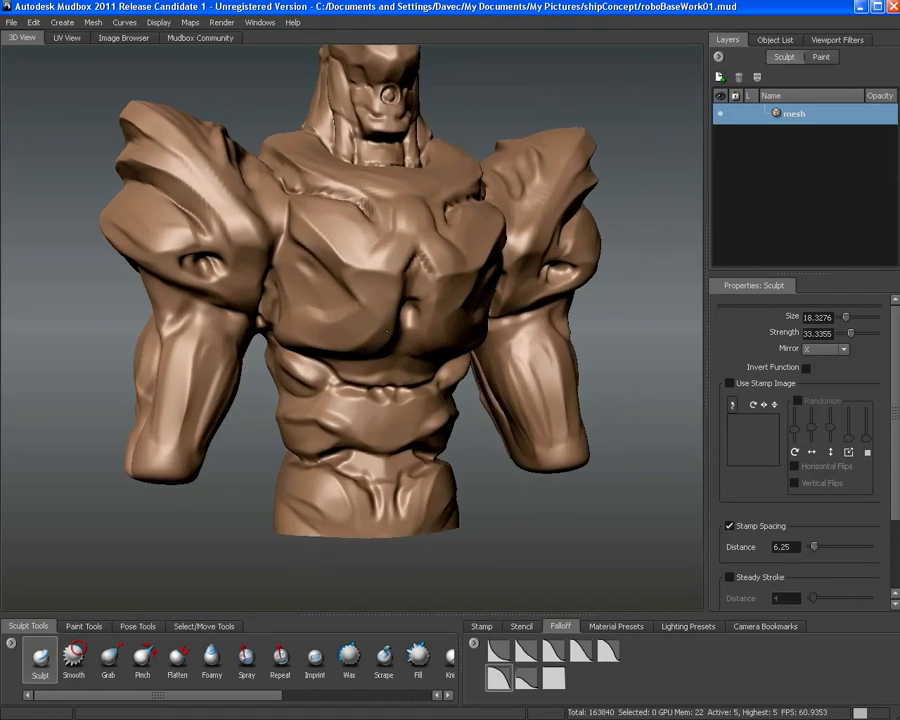
pyautogui.keyDown('alt'); pyautogui.moveTo(325, 281); pyautogui.dragTo(340, 277); pyautogui.keyUp('alt')
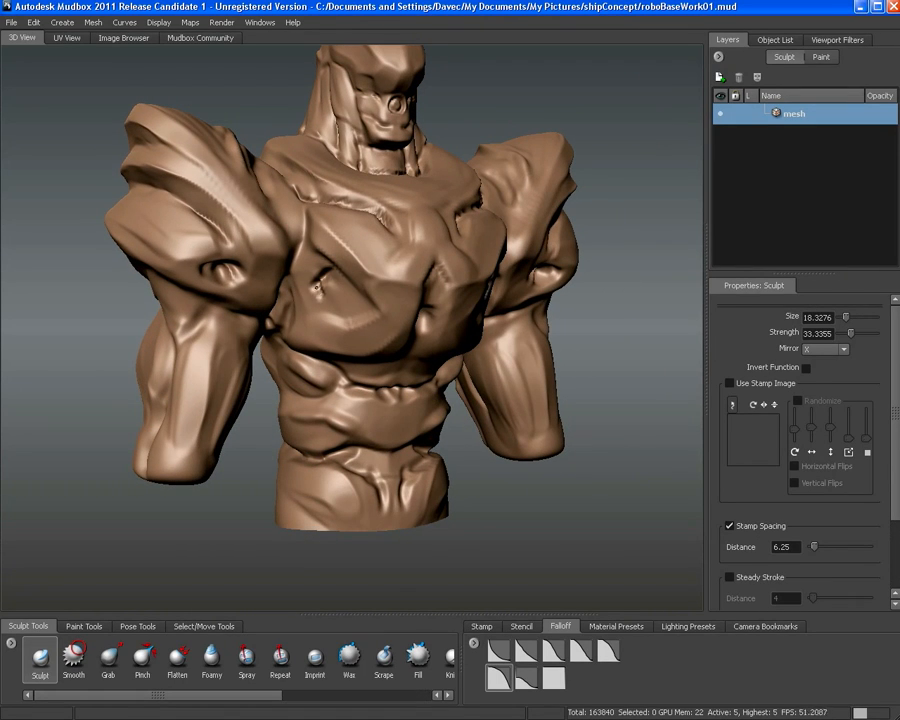
pyautogui.moveTo(337, 327)
pyautogui.keyDown('alt'); pyautogui.mouseDown(button='right')
pyautogui.moveTo(303, 320)
pyautogui.moveTo(342, 311)
pyautogui.mouseUp(button='right'); pyautogui.keyUp('alt')
pyautogui.moveTo(342, 311)
pyautogui.keyDown('alt'); pyautogui.mouseDown()
pyautogui.moveTo(360, 307)
pyautogui.moveTo(353, 281)
pyautogui.mouseUp(); pyautogui.keyUp('alt')
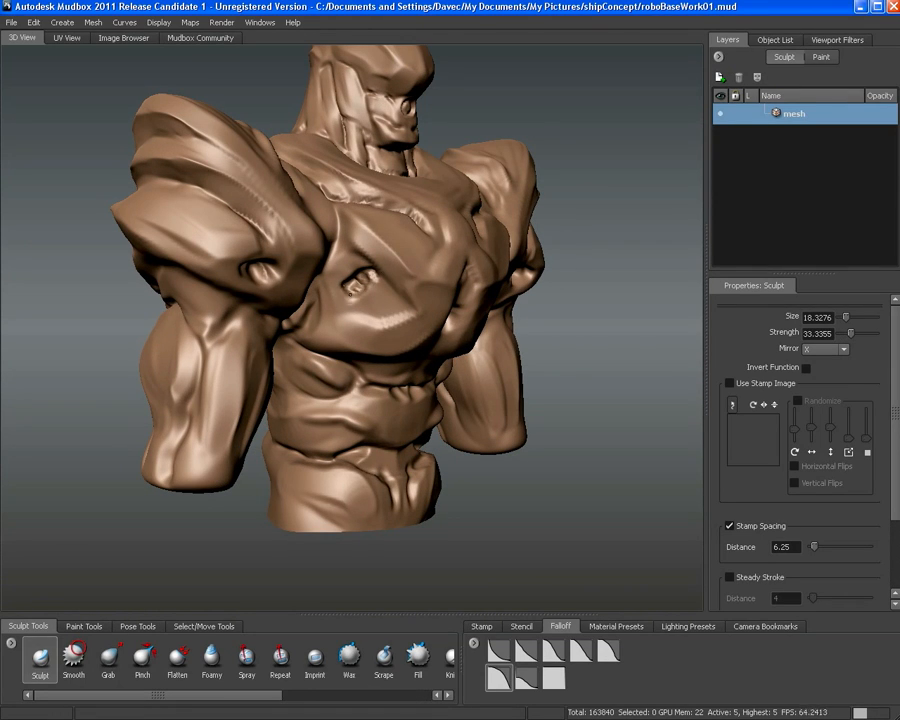
# Smooth and refine the interior and rim of the pectoral recesses, checking them from the side and front
pyautogui.keyDown('shift'); pyautogui.moveTo(358, 287); pyautogui.dragTo(362, 292); pyautogui.keyUp('shift')
pyautogui.keyDown('alt'); pyautogui.moveTo(356, 288); pyautogui.dragTo(378, 280); pyautogui.keyUp('alt')
pyautogui.keyDown('alt'); pyautogui.moveTo(376, 279); pyautogui.dragTo(404, 264, button='right'); pyautogui.keyUp('alt')
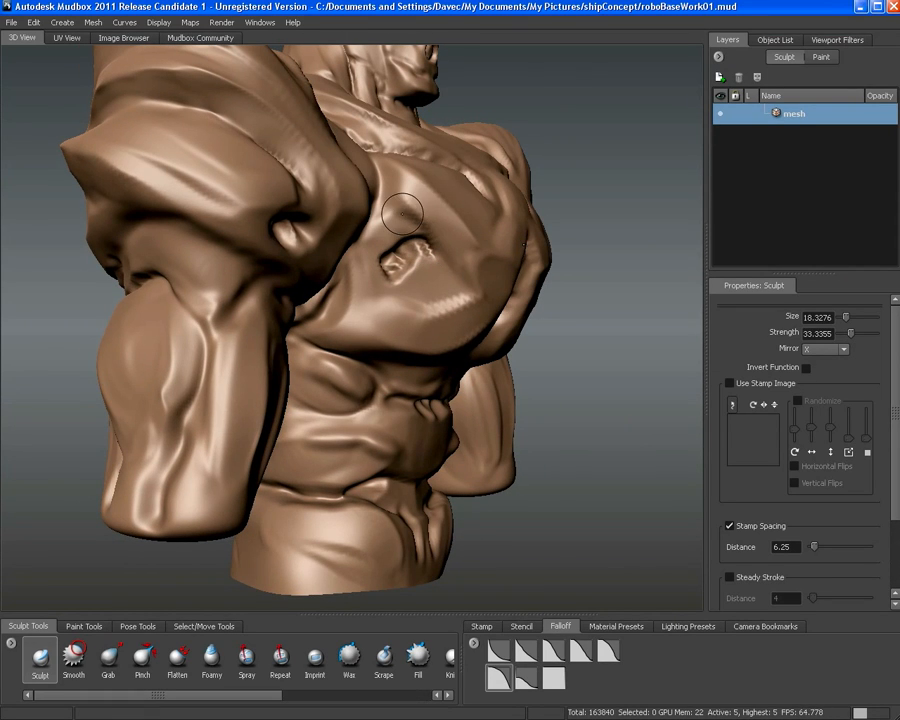
pyautogui.moveTo(437, 265)
pyautogui.keyDown('alt'); pyautogui.mouseDown()
pyautogui.moveTo(392, 237)
pyautogui.moveTo(307, 208)
pyautogui.moveTo(287, 243)
pyautogui.mouseUp(); pyautogui.keyUp('alt')
pyautogui.keyDown('alt'); pyautogui.moveTo(287, 242); pyautogui.dragTo(302, 293, button='middle'); pyautogui.keyUp('alt')
pyautogui.moveTo(302, 293)
pyautogui.keyDown('alt'); pyautogui.mouseDown()
pyautogui.moveTo(237, 221)
pyautogui.moveTo(253, 283)
pyautogui.moveTo(243, 240)
pyautogui.moveTo(256, 280)
pyautogui.moveTo(255, 252)
pyautogui.moveTo(233, 201)
pyautogui.moveTo(247, 282)
pyautogui.moveTo(243, 265)
pyautogui.moveTo(257, 279)
pyautogui.moveTo(247, 318)
pyautogui.moveTo(287, 314)
pyautogui.mouseUp(); pyautogui.keyUp('alt')
pyautogui.keyDown('alt'); pyautogui.moveTo(287, 314); pyautogui.dragTo(262, 318, button='right'); pyautogui.keyUp('alt')
pyautogui.keyDown('alt'); pyautogui.moveTo(262, 318); pyautogui.dragTo(318, 297); pyautogui.keyUp('alt')
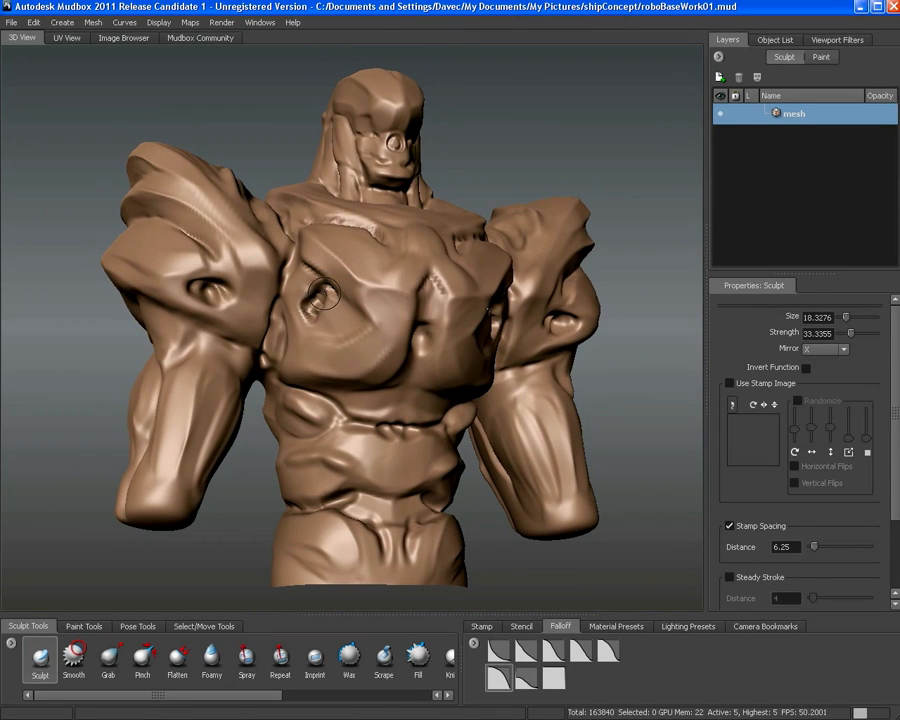
pyautogui.press('shift')
pyautogui.keyDown('alt'); pyautogui.moveTo(319, 304); pyautogui.dragTo(395, 310); pyautogui.keyUp('alt')
# Rework the central notch of the chest and carve a horizontal groove across the lower chest
pyautogui.keyDown('alt'); pyautogui.moveTo(395, 310); pyautogui.dragTo(355, 312, button='right'); pyautogui.keyUp('alt')
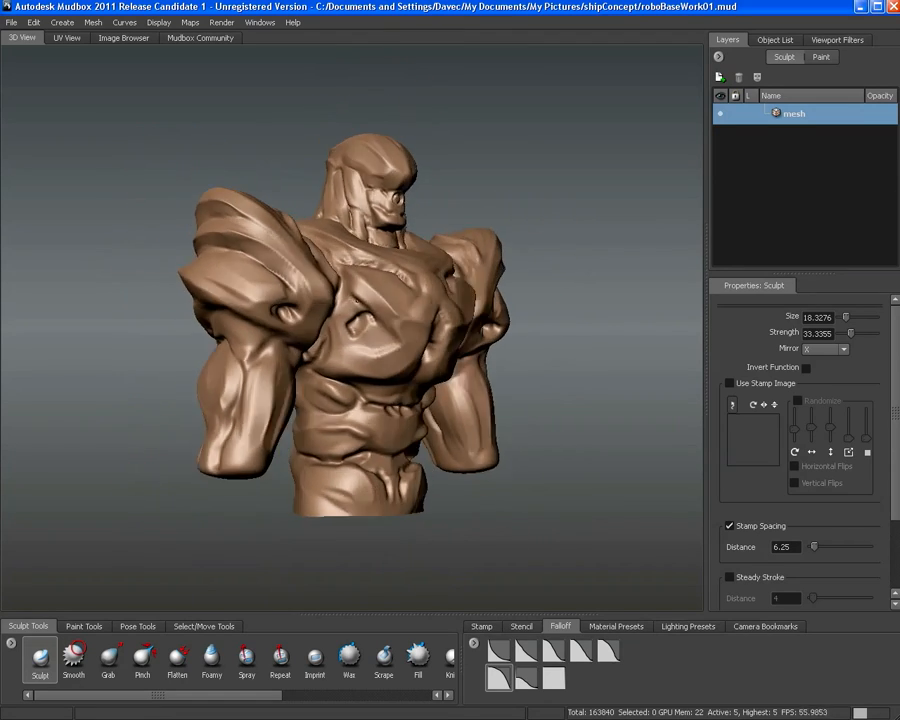
pyautogui.keyDown('alt'); pyautogui.moveTo(355, 312); pyautogui.dragTo(315, 314); pyautogui.keyUp('alt')
pyautogui.keyDown('alt'); pyautogui.moveTo(315, 314); pyautogui.dragTo(434, 322, button='right'); pyautogui.keyUp('alt')
pyautogui.keyDown('alt'); pyautogui.moveTo(434, 322); pyautogui.dragTo(420, 318); pyautogui.keyUp('alt')
pyautogui.press('shift')
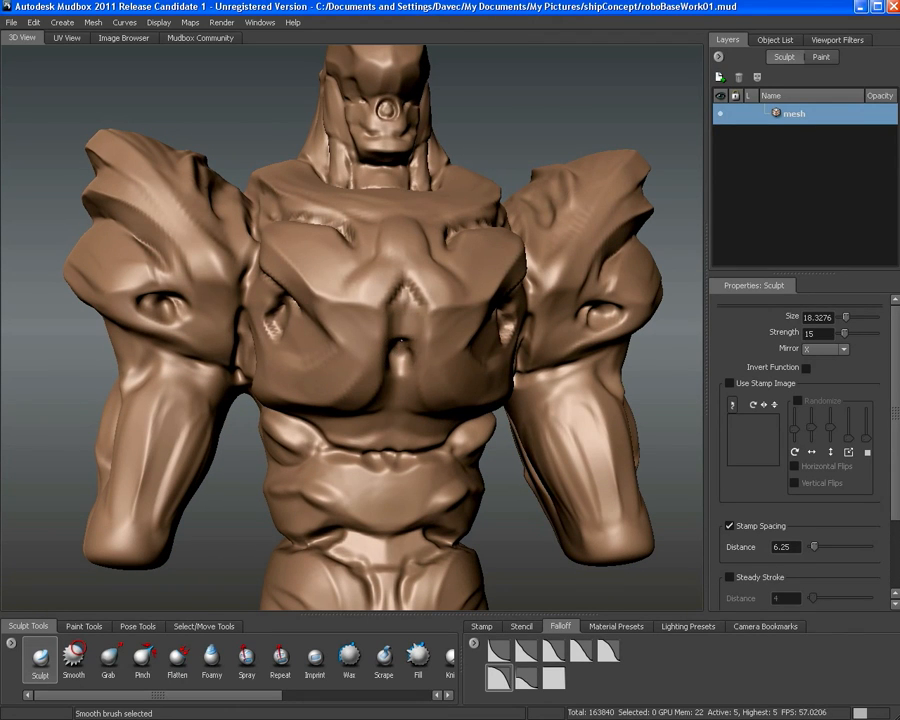
pyautogui.keyDown('alt'); pyautogui.moveTo(395, 369); pyautogui.dragTo(352, 358, button='right'); pyautogui.keyUp('alt')
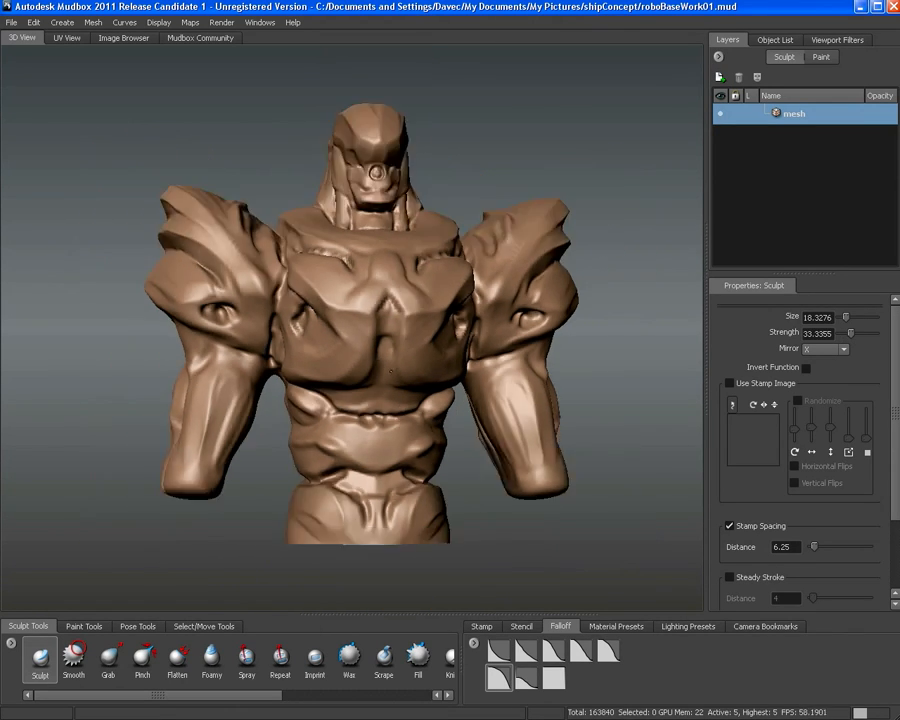
pyautogui.moveTo(352, 358)
pyautogui.keyDown('alt'); pyautogui.mouseDown()
pyautogui.moveTo(294, 356)
pyautogui.moveTo(345, 352)
pyautogui.moveTo(340, 345)
pyautogui.mouseUp(); pyautogui.keyUp('alt')
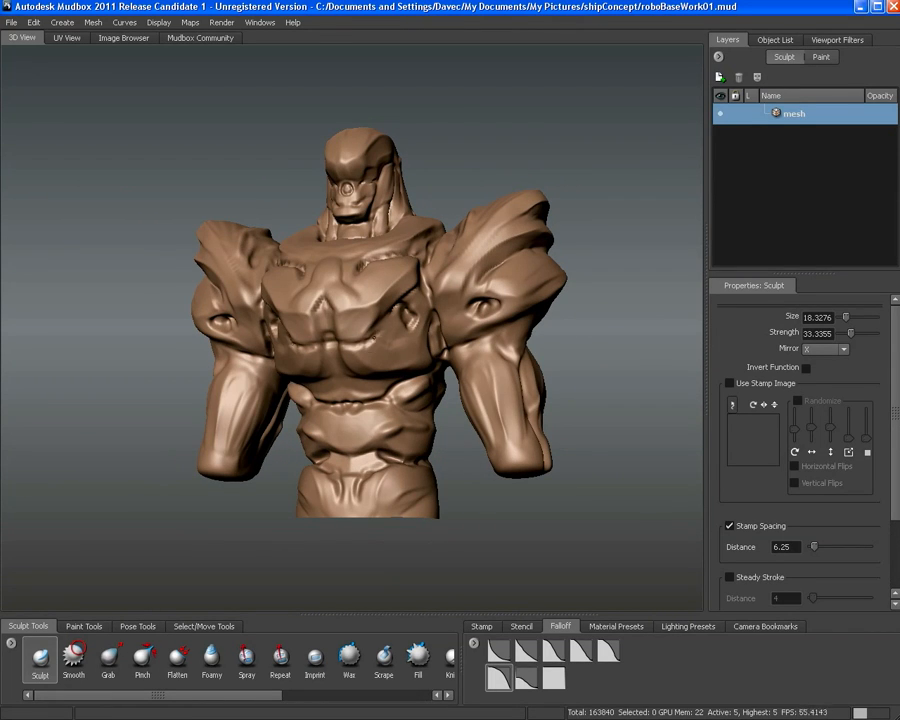
# Enlarge the Sculpt brush to about 25 and refine the inner front surfaces of the shoulder pads
pyautogui.moveTo(395, 322)
pyautogui.keyDown('alt'); pyautogui.mouseDown()
pyautogui.moveTo(340, 320)
pyautogui.moveTo(415, 346)
pyautogui.mouseUp(); pyautogui.keyUp('alt')
pyautogui.keyDown('alt'); pyautogui.moveTo(415, 346); pyautogui.dragTo(470, 330, button='right'); pyautogui.keyUp('alt')
pyautogui.keyDown('alt'); pyautogui.moveTo(475, 240); pyautogui.dragTo(486, 267); pyautogui.keyUp('alt')
pyautogui.keyDown('alt'); pyautogui.moveTo(486, 267); pyautogui.dragTo(405, 255, button='middle'); pyautogui.keyUp('alt')
pyautogui.moveTo(405, 255)
pyautogui.keyDown('alt'); pyautogui.mouseDown()
pyautogui.moveTo(464, 291)
pyautogui.moveTo(458, 201)
pyautogui.mouseUp(); pyautogui.keyUp('alt')
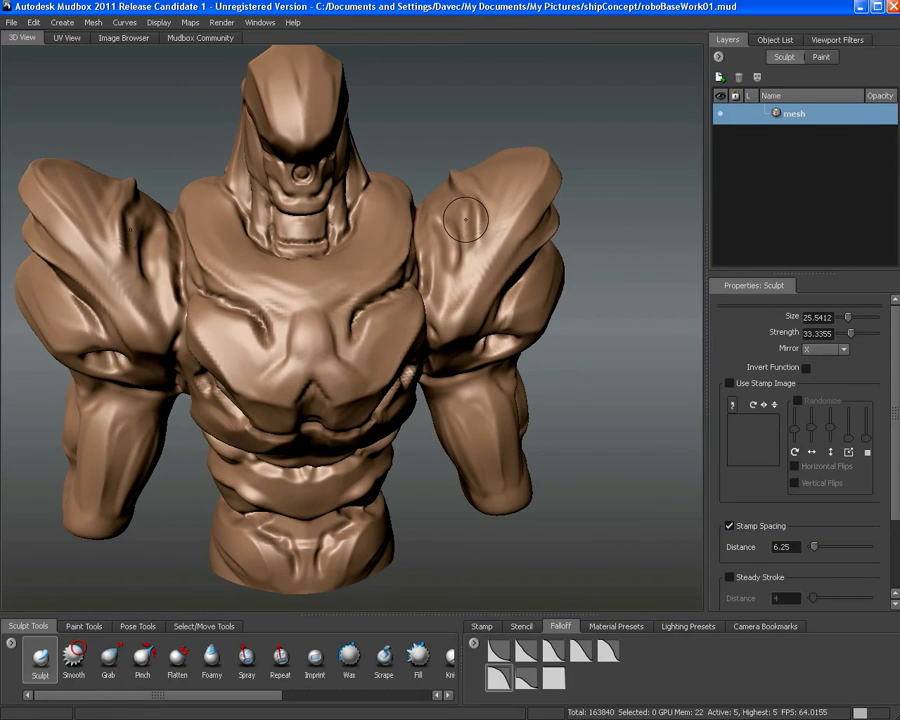
pyautogui.keyDown('alt'); pyautogui.moveTo(462, 151); pyautogui.dragTo(446, 217); pyautogui.keyUp('alt')
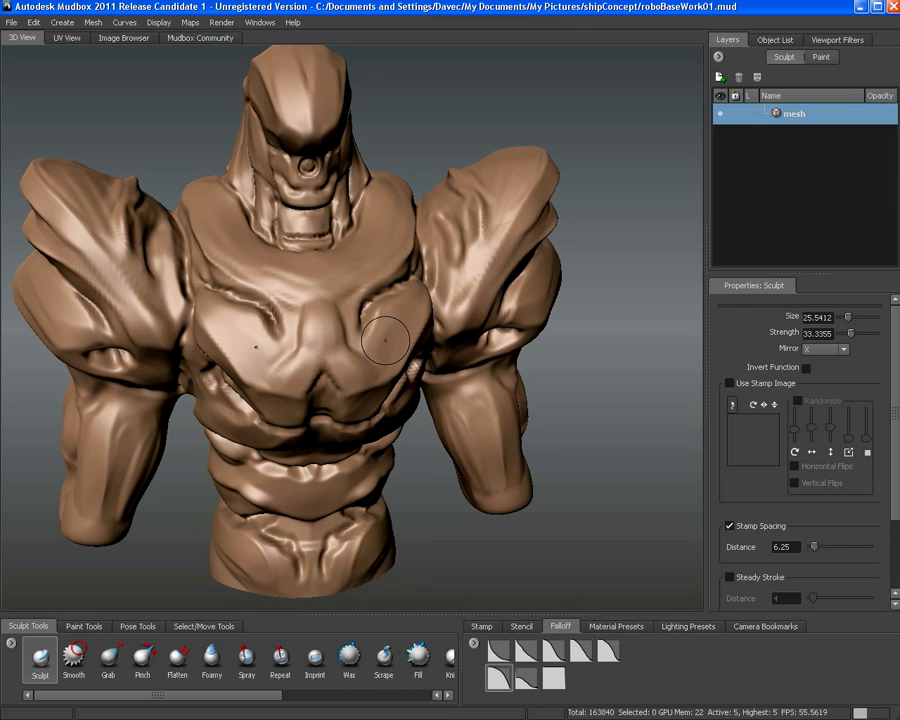
# Examine the overall forms of the upper body from the front, the back and the rear side
pyautogui.keyDown('alt'); pyautogui.moveTo(413, 346); pyautogui.dragTo(325, 342); pyautogui.keyUp('alt')
pyautogui.keyDown('alt'); pyautogui.moveTo(325, 342); pyautogui.dragTo(330, 310, button='right'); pyautogui.keyUp('alt')
pyautogui.keyDown('alt'); pyautogui.moveTo(330, 310); pyautogui.dragTo(450, 307); pyautogui.keyUp('alt')
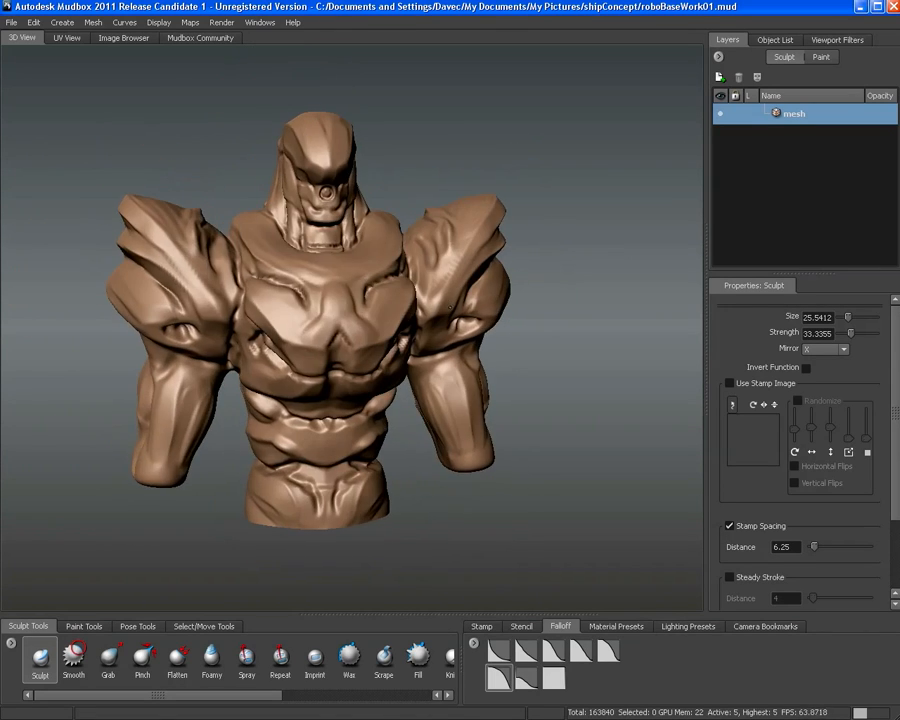
pyautogui.keyDown('alt'); pyautogui.moveTo(450, 307); pyautogui.dragTo(351, 281, button='right'); pyautogui.keyUp('alt')
pyautogui.moveTo(351, 281)
pyautogui.keyDown('alt'); pyautogui.mouseDown()
pyautogui.moveTo(560, 279)
pyautogui.moveTo(460, 280)
pyautogui.moveTo(390, 293)
pyautogui.moveTo(446, 320)
pyautogui.moveTo(490, 305)
pyautogui.mouseUp(); pyautogui.keyUp('alt')
pyautogui.keyDown('alt'); pyautogui.moveTo(484, 303); pyautogui.dragTo(371, 299, button='middle'); pyautogui.keyUp('alt')
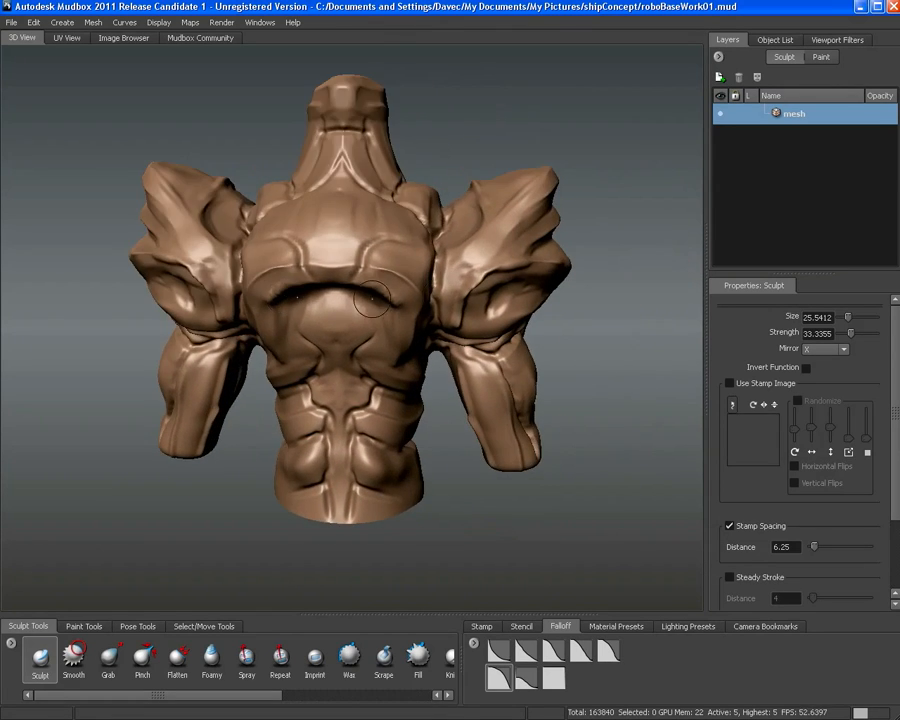
pyautogui.keyDown('alt'); pyautogui.moveTo(370, 298); pyautogui.dragTo(433, 287); pyautogui.keyUp('alt')
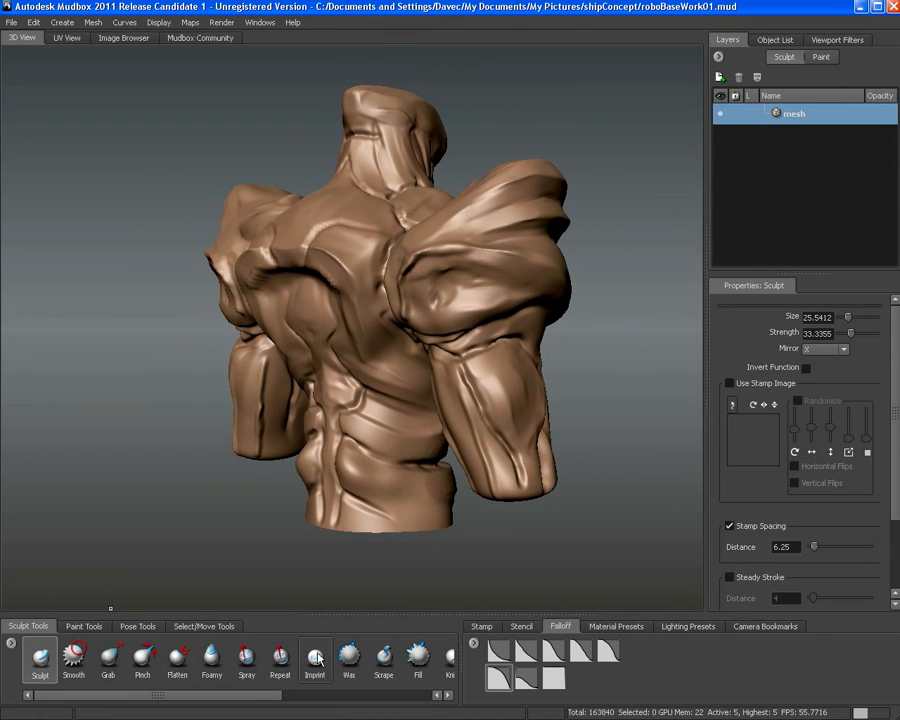
# Build up the rear planes and outer edges of the shoulder pads with the Wax brush
pyautogui.click(349, 657)
pyautogui.keyDown('alt'); pyautogui.moveTo(430, 350); pyautogui.dragTo(477, 272); pyautogui.keyUp('alt')
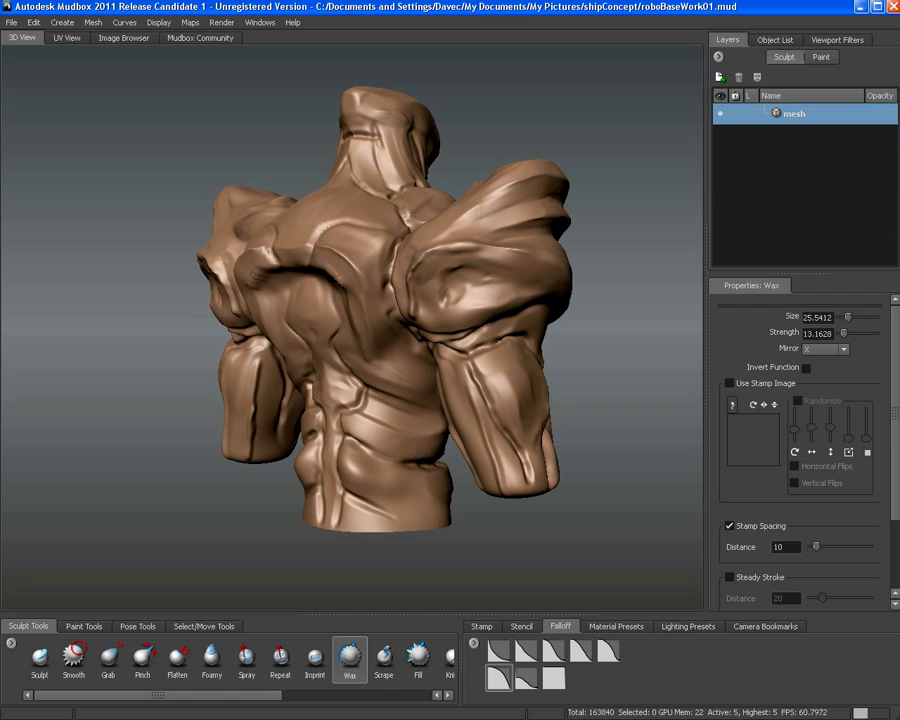
pyautogui.moveTo(485, 258)
pyautogui.keyDown('alt'); pyautogui.mouseDown()
pyautogui.moveTo(472, 277)
pyautogui.moveTo(261, 259)
pyautogui.moveTo(186, 281)
pyautogui.mouseUp(); pyautogui.keyUp('alt')
pyautogui.keyDown('alt'); pyautogui.moveTo(176, 229); pyautogui.dragTo(262, 304, button='middle'); pyautogui.keyUp('alt')
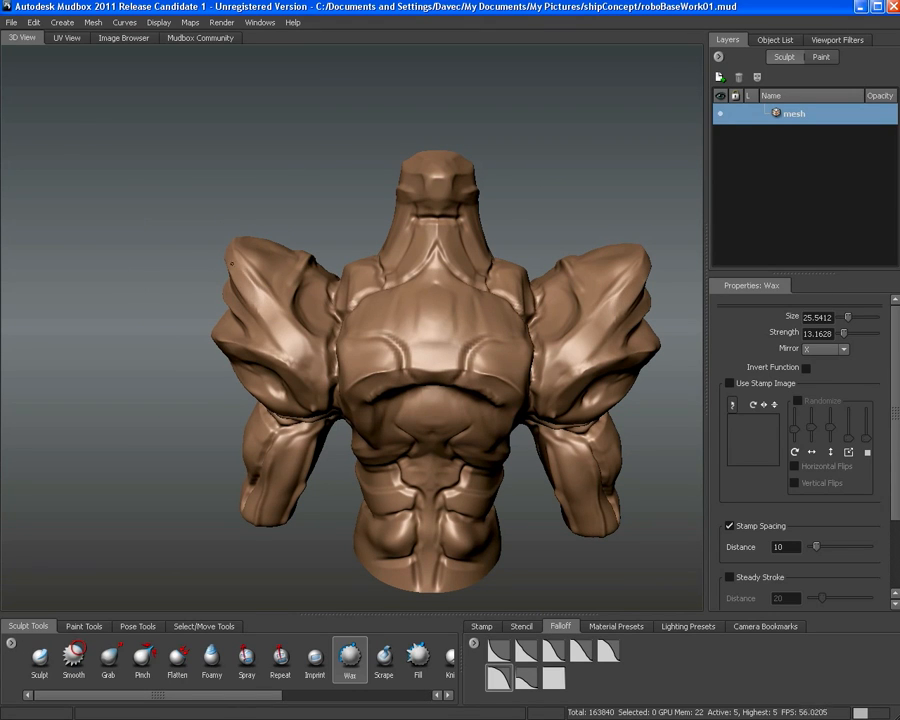
pyautogui.keyDown('alt'); pyautogui.moveTo(654, 310); pyautogui.dragTo(526, 315, button='middle'); pyautogui.keyUp('alt')
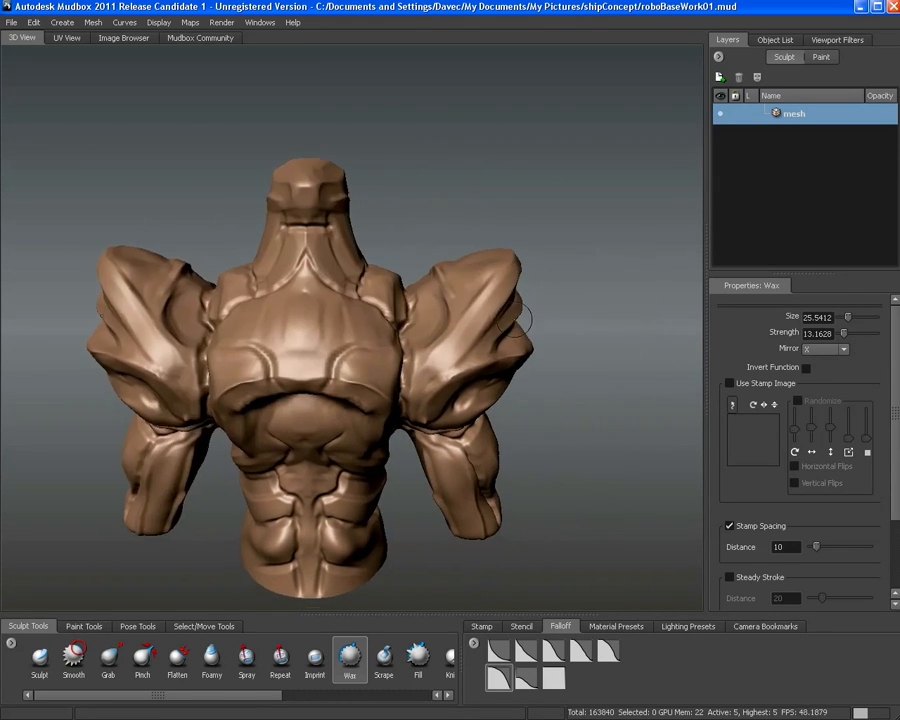
# Fill and round the upper front surfaces of the shoulder pads with the Wax brush
pyautogui.moveTo(526, 315)
pyautogui.keyDown('alt'); pyautogui.mouseDown()
pyautogui.moveTo(378, 301)
pyautogui.moveTo(257, 270)
pyautogui.moveTo(244, 279)
pyautogui.moveTo(300, 290)
pyautogui.moveTo(252, 320)
pyautogui.moveTo(217, 297)
pyautogui.mouseUp(); pyautogui.keyUp('alt')
pyautogui.keyDown('alt'); pyautogui.moveTo(217, 297); pyautogui.dragTo(260, 300, button='right'); pyautogui.keyUp('alt')
pyautogui.keyDown('alt'); pyautogui.moveTo(260, 300); pyautogui.dragTo(297, 317, button='middle'); pyautogui.keyUp('alt')
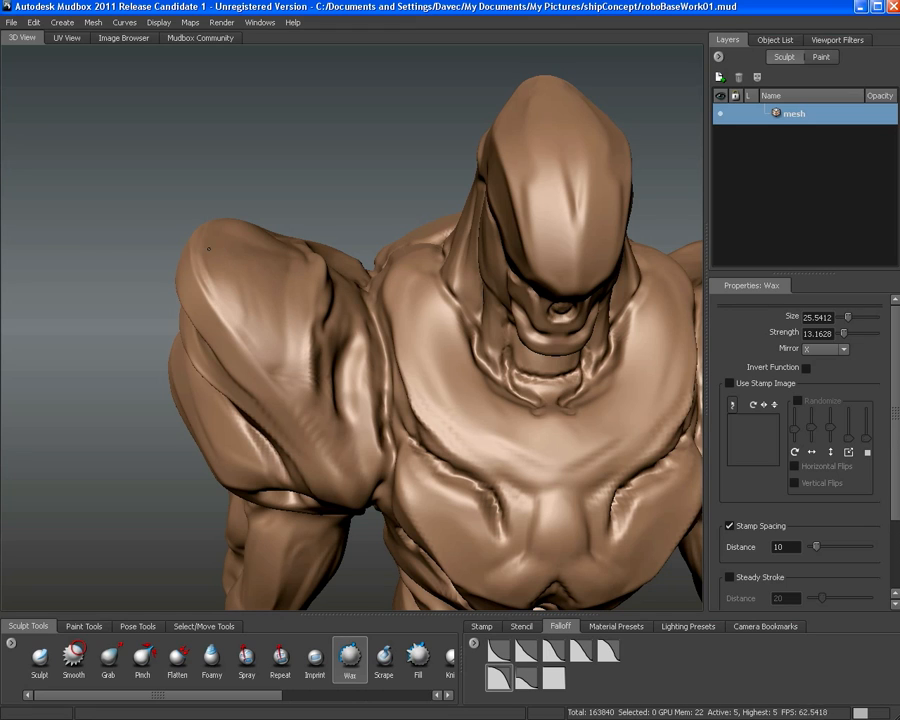
pyautogui.keyDown('alt'); pyautogui.moveTo(208, 248); pyautogui.dragTo(268, 293); pyautogui.keyUp('alt')
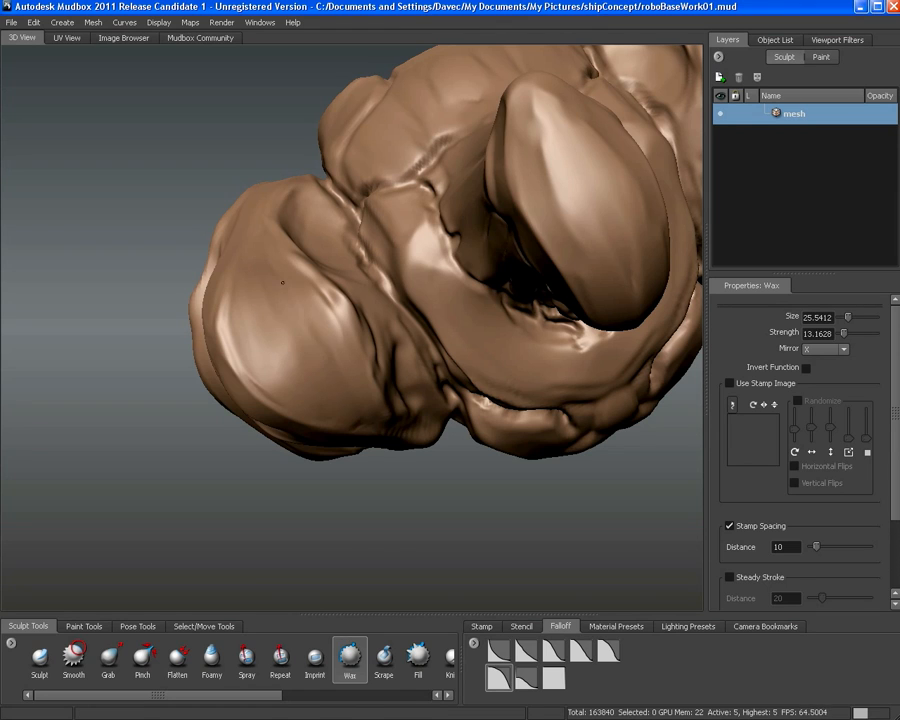
pyautogui.keyDown('alt'); pyautogui.moveTo(329, 363); pyautogui.dragTo(312, 259); pyautogui.keyUp('alt')
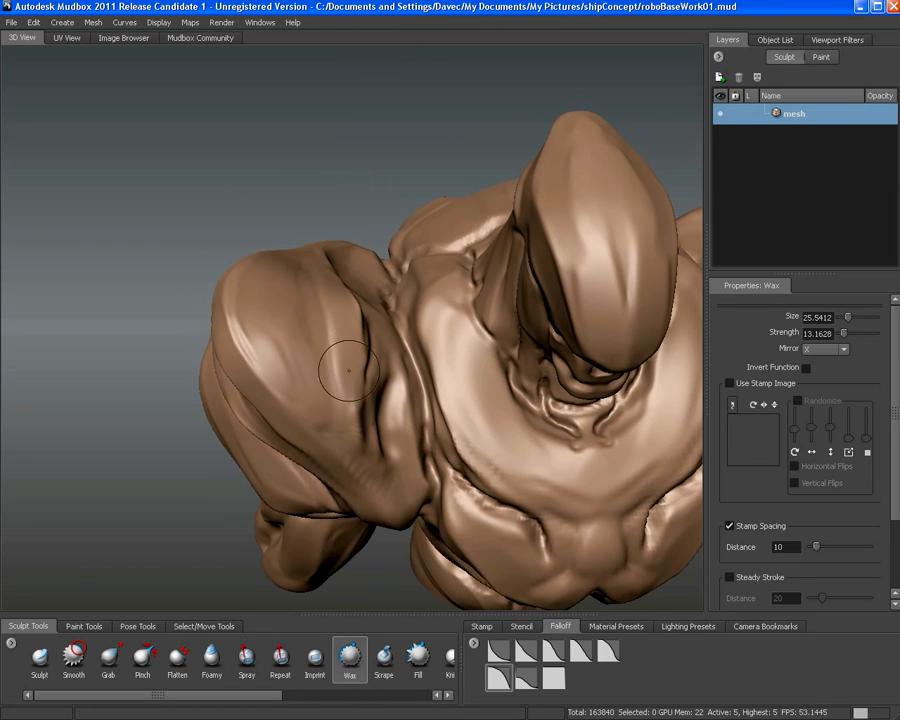
pyautogui.keyDown('alt'); pyautogui.moveTo(340, 370); pyautogui.dragTo(297, 291); pyautogui.keyUp('alt')
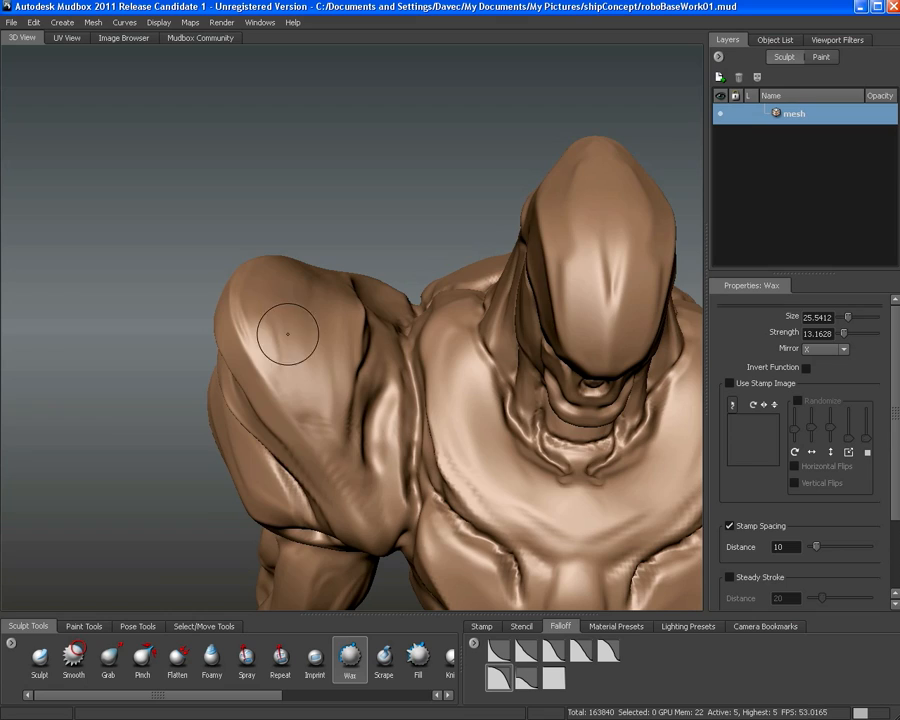
pyautogui.keyDown('alt'); pyautogui.moveTo(392, 412); pyautogui.dragTo(249, 338, button='middle'); pyautogui.keyUp('alt')
pyautogui.keyDown('alt'); pyautogui.moveTo(249, 338); pyautogui.dragTo(245, 282); pyautogui.keyUp('alt')
pyautogui.moveTo(330, 275)
pyautogui.keyDown('alt'); pyautogui.mouseDown(button='right')
pyautogui.moveTo(273, 260)
pyautogui.moveTo(287, 278)
pyautogui.mouseUp(button='right'); pyautogui.keyUp('alt')
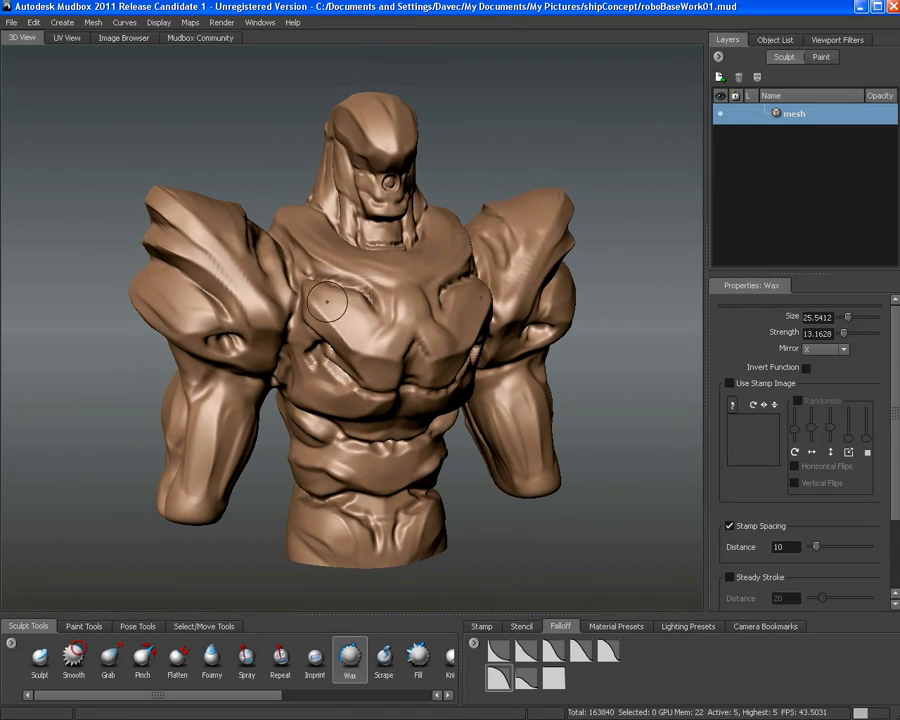
pyautogui.moveTo(327, 300)
pyautogui.keyDown('alt'); pyautogui.mouseDown()
pyautogui.moveTo(305, 298)
pyautogui.moveTo(283, 245)
pyautogui.mouseUp(); pyautogui.keyUp('alt')
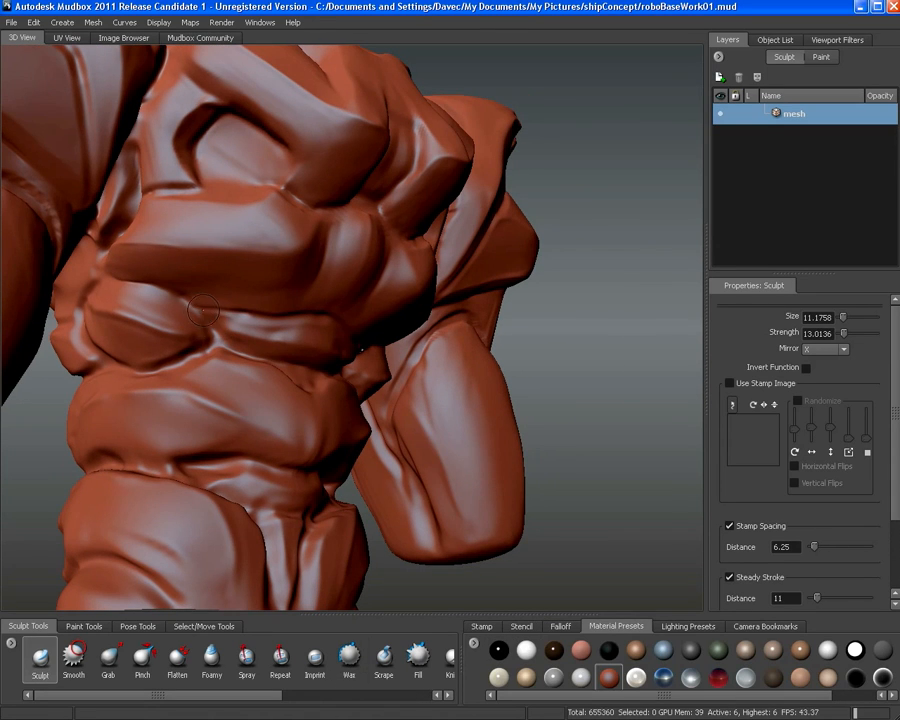
# Define the creases between the lower chest plate and the rib forms using the Sculpt brush at a size of about 11
pyautogui.moveTo(203, 310); pyautogui.dragTo(194, 306)
pyautogui.moveTo(248, 316); pyautogui.dragTo(350, 322)
pyautogui.keyDown('alt'); pyautogui.moveTo(240, 290); pyautogui.dragTo(340, 300, button='middle'); pyautogui.keyUp('alt')
pyautogui.moveTo(202, 264); pyautogui.dragTo(288, 294)
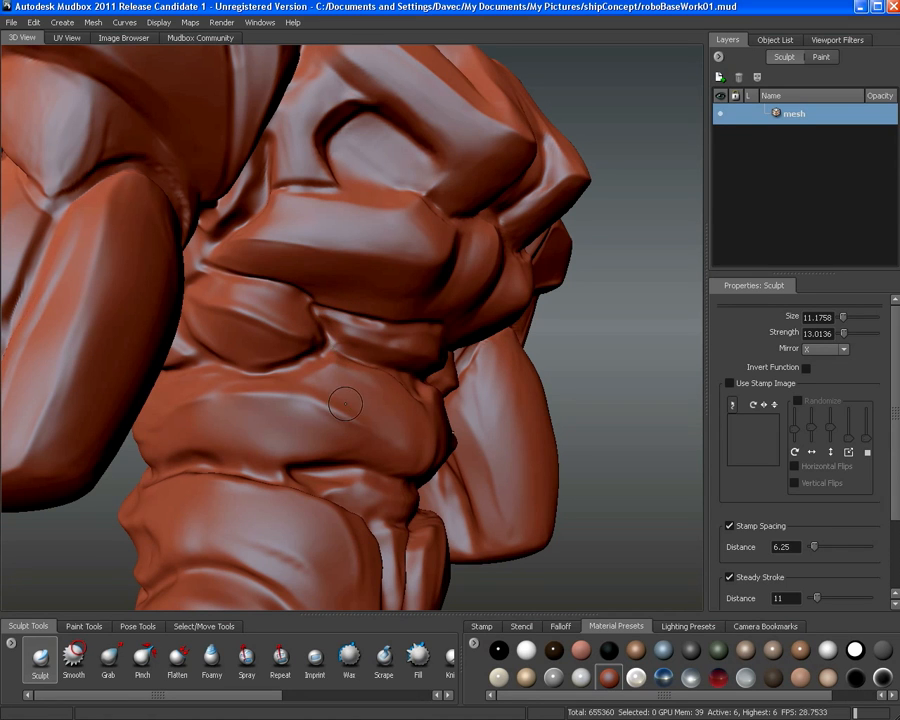
pyautogui.keyDown('alt'); pyautogui.moveTo(342, 388); pyautogui.dragTo(270, 360); pyautogui.keyUp('alt')
pyautogui.keyDown('alt'); pyautogui.moveTo(280, 350); pyautogui.dragTo(253, 334, button='right'); pyautogui.keyUp('alt')
pyautogui.keyDown('alt'); pyautogui.moveTo(243, 298); pyautogui.dragTo(267, 264); pyautogui.keyUp('alt')
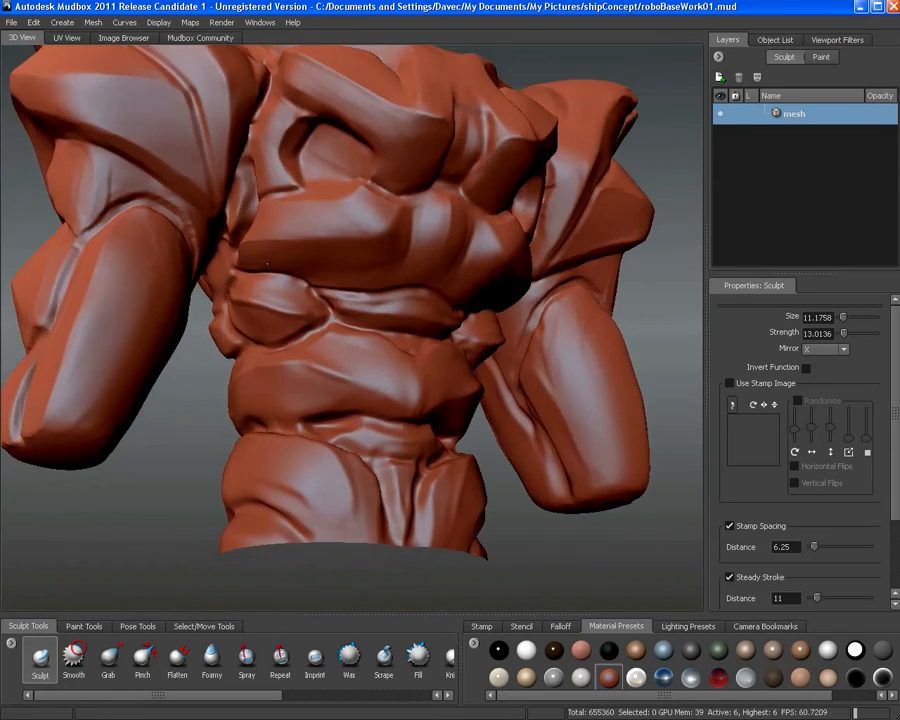
# Define the narrow abdominal band below the lower chest plate with the Sculpt brush at a size of about 11
pyautogui.moveTo(267, 264)
pyautogui.keyDown('alt'); pyautogui.mouseDown(button='right')
pyautogui.moveTo(305, 282)
pyautogui.moveTo(252, 268)
pyautogui.mouseUp(button='right'); pyautogui.keyUp('alt')
pyautogui.keyDown('alt'); pyautogui.moveTo(252, 268); pyautogui.dragTo(288, 294); pyautogui.keyUp('alt')
pyautogui.keyDown('alt'); pyautogui.moveTo(288, 294); pyautogui.dragTo(323, 322, button='right'); pyautogui.keyUp('alt')
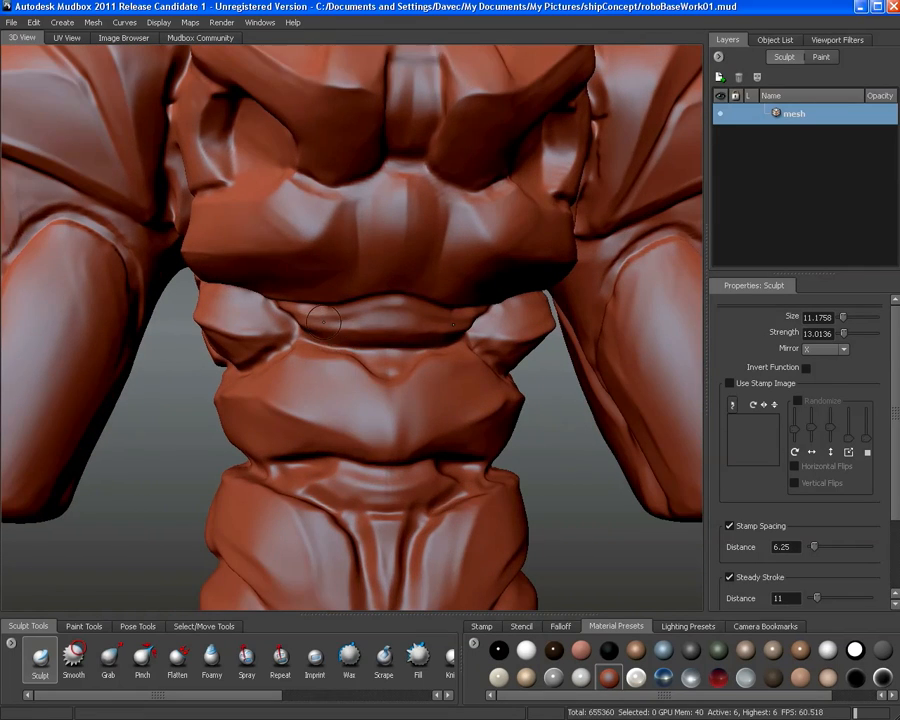
pyautogui.keyDown('alt'); pyautogui.moveTo(323, 319); pyautogui.dragTo(280, 298); pyautogui.keyUp('alt')
pyautogui.moveTo(327, 328)
pyautogui.mouseDown()
pyautogui.moveTo(340, 336)
pyautogui.moveTo(440, 306)
pyautogui.moveTo(468, 309)
pyautogui.mouseUp()
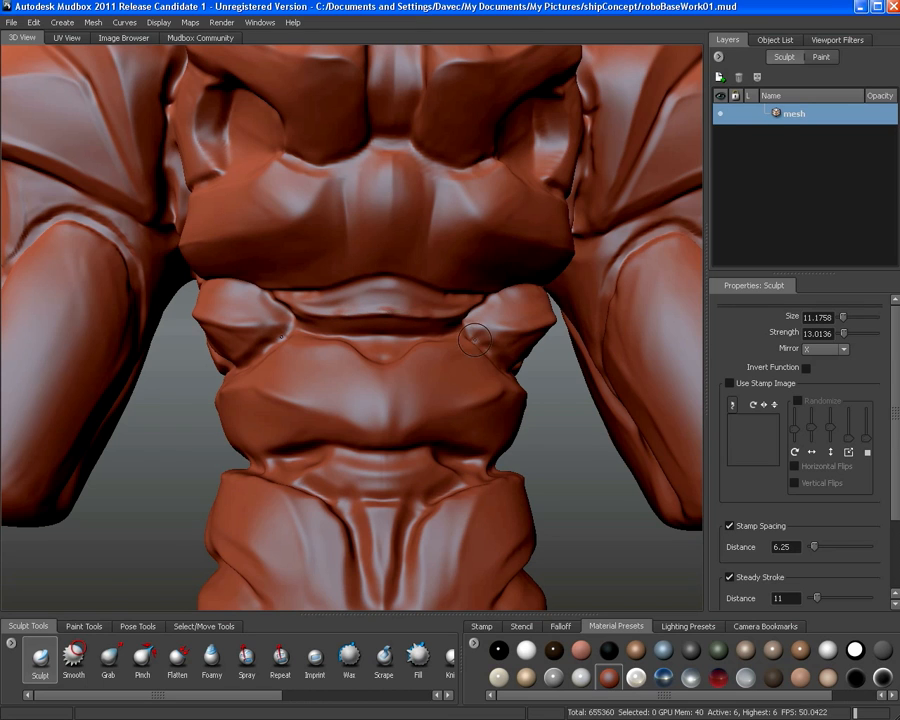
# Deepen the crease where the pectoral plates meet the lower chest plate using the Sculpt brush
pyautogui.keyDown('alt'); pyautogui.moveTo(474, 339); pyautogui.dragTo(400, 328, button='right'); pyautogui.keyUp('alt')
pyautogui.moveTo(400, 328)
pyautogui.keyDown('alt'); pyautogui.mouseDown()
pyautogui.moveTo(308, 315)
pyautogui.moveTo(435, 302)
pyautogui.mouseUp(); pyautogui.keyUp('alt')
pyautogui.keyDown('alt'); pyautogui.moveTo(435, 302); pyautogui.dragTo(400, 340, button='right'); pyautogui.keyUp('alt')
pyautogui.keyDown('alt'); pyautogui.moveTo(400, 340); pyautogui.dragTo(395, 268); pyautogui.keyUp('alt')
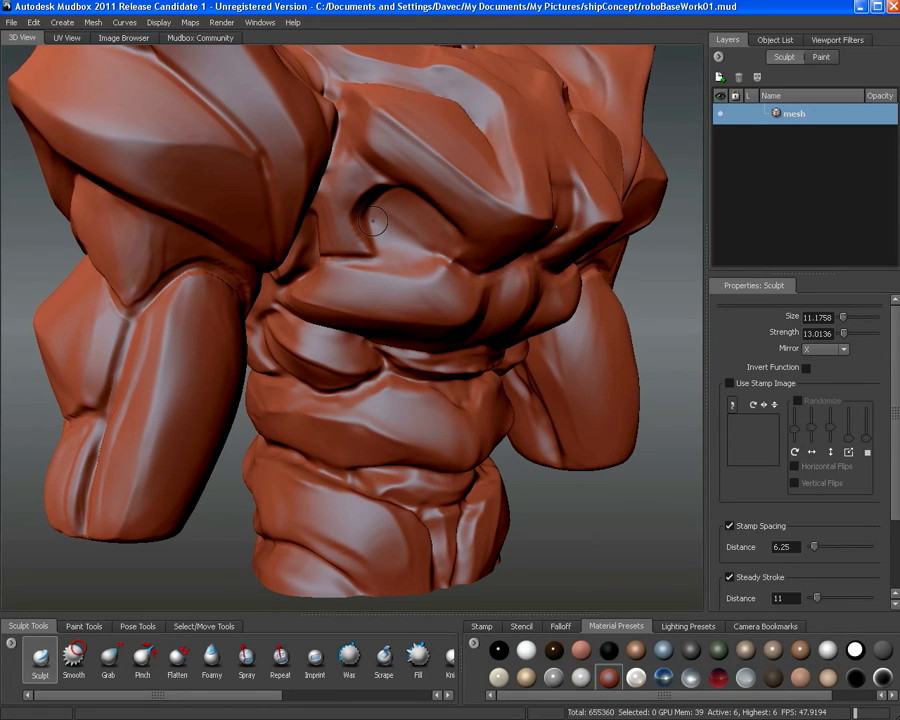
pyautogui.moveTo(422, 266)
pyautogui.mouseDown()
pyautogui.moveTo(462, 282)
pyautogui.moveTo(490, 270)
pyautogui.moveTo(513, 291)
pyautogui.mouseUp()
# Sculpt a diagonal ridge through the hollows beneath the pectoral plates and sharpen their inner ends
pyautogui.keyDown('alt'); pyautogui.moveTo(467, 271); pyautogui.dragTo(385, 262, button='right'); pyautogui.keyUp('alt')
pyautogui.keyDown('alt'); pyautogui.moveTo(385, 262); pyautogui.dragTo(365, 228); pyautogui.keyUp('alt')
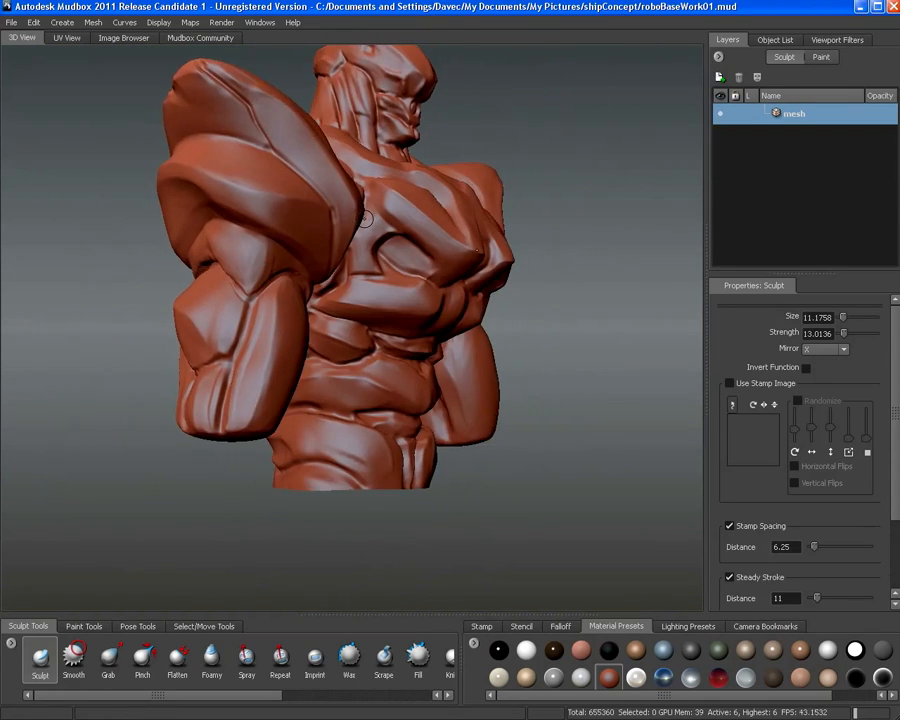
pyautogui.keyDown('alt'); pyautogui.moveTo(365, 228); pyautogui.dragTo(405, 245, button='right'); pyautogui.keyUp('alt')
pyautogui.keyDown('alt'); pyautogui.moveTo(405, 245); pyautogui.dragTo(342, 252); pyautogui.keyUp('alt')
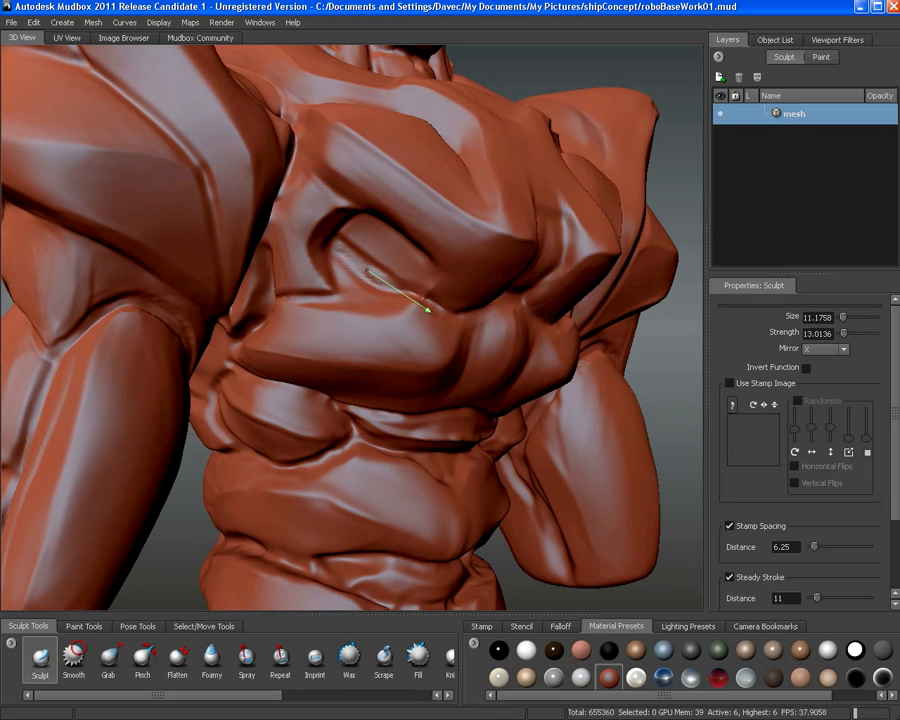
pyautogui.moveTo(350, 260); pyautogui.dragTo(413, 303)
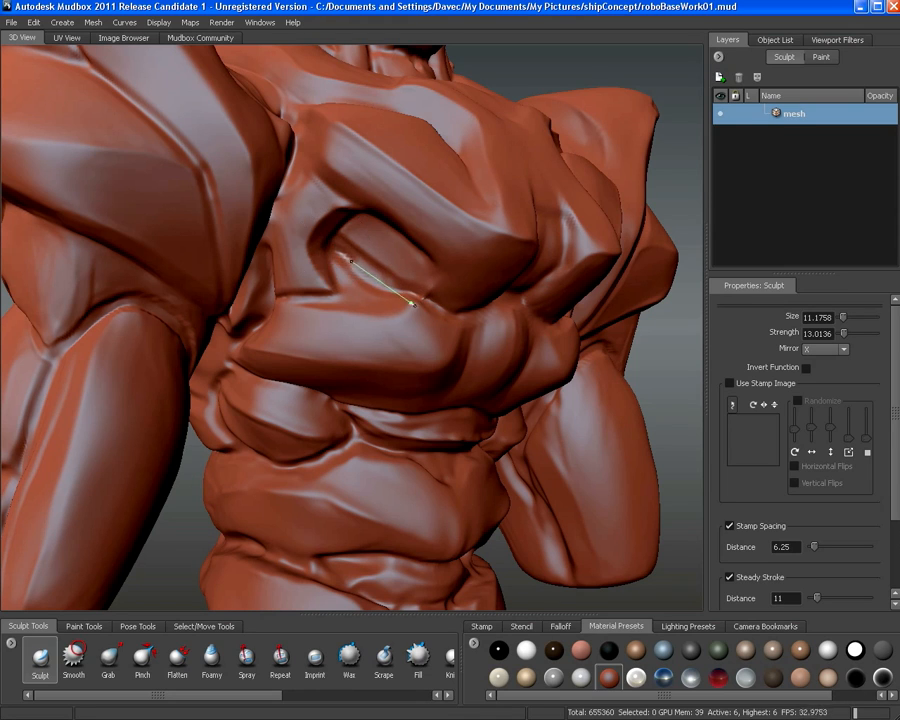
pyautogui.moveTo(470, 305)
pyautogui.mouseDown()
pyautogui.moveTo(484, 297)
pyautogui.moveTo(485, 350)
pyautogui.mouseUp()
pyautogui.moveTo(445, 340)
pyautogui.keyDown('alt'); pyautogui.mouseDown(button='right')
pyautogui.moveTo(399, 307)
pyautogui.moveTo(418, 328)
pyautogui.mouseUp(button='right'); pyautogui.keyUp('alt')
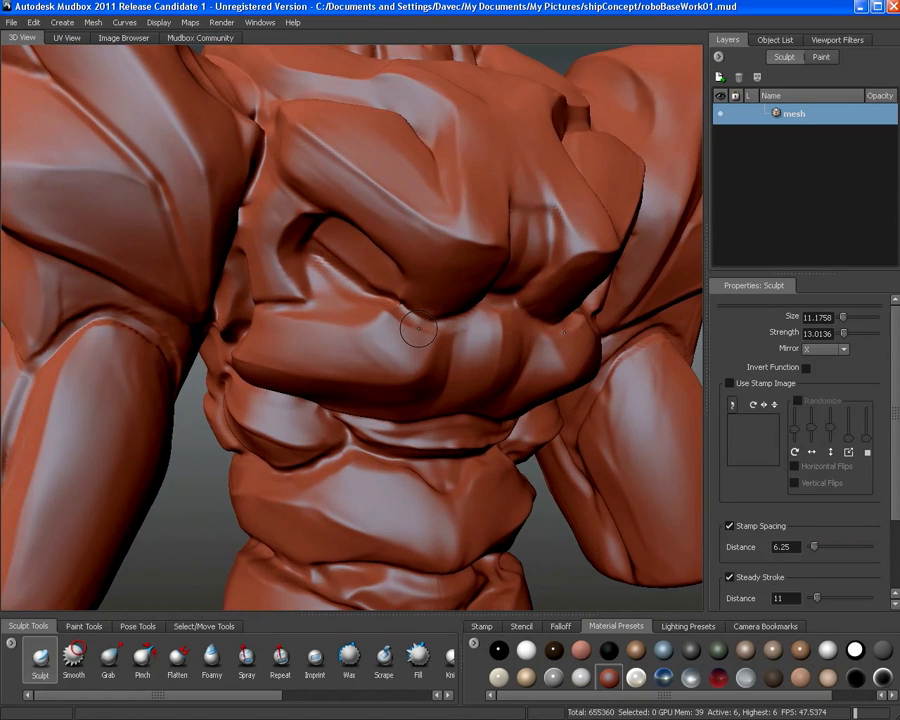
pyautogui.keyDown('alt'); pyautogui.moveTo(410, 322); pyautogui.dragTo(327, 237); pyautogui.keyUp('alt')
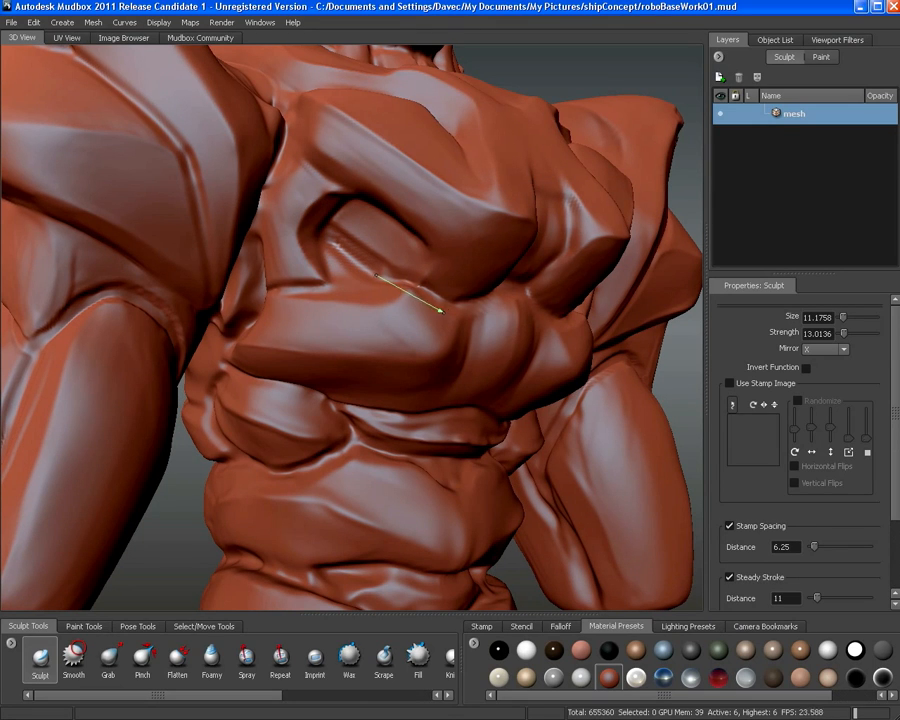
pyautogui.moveTo(467, 290); pyautogui.dragTo(479, 312)
# Define the outer edges of the pectoral plates beside the armpits with the Sculpt brush
pyautogui.keyDown('alt'); pyautogui.moveTo(475, 318); pyautogui.dragTo(385, 285, button='right'); pyautogui.keyUp('alt')
pyautogui.keyDown('alt'); pyautogui.moveTo(385, 285); pyautogui.dragTo(412, 300); pyautogui.keyUp('alt')
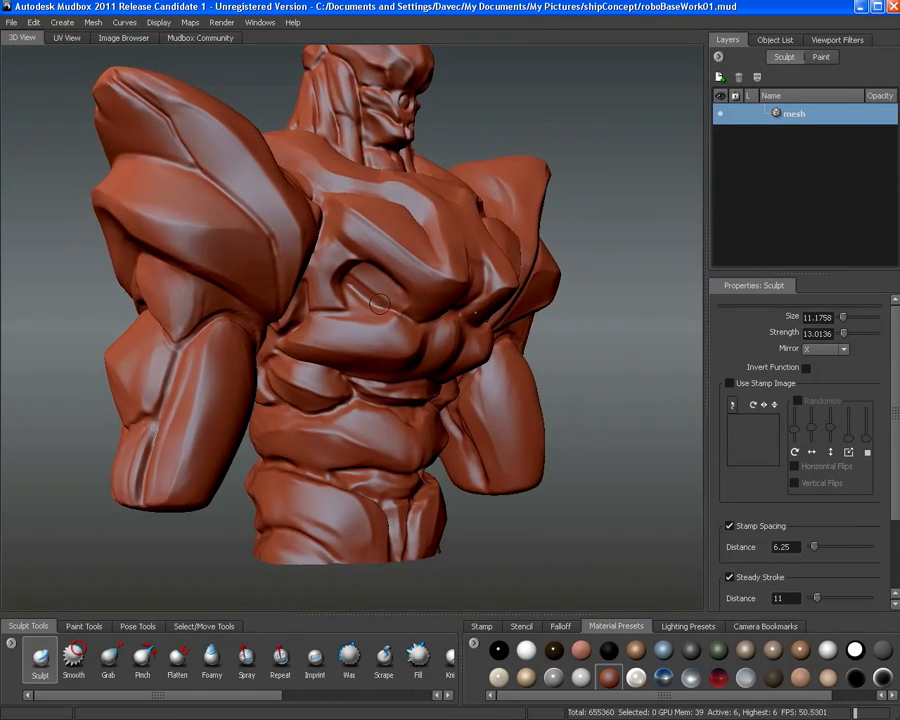
pyautogui.moveTo(412, 300)
pyautogui.keyDown('alt'); pyautogui.mouseDown(button='right')
pyautogui.moveTo(362, 293)
pyautogui.moveTo(426, 312)
pyautogui.mouseUp(button='right'); pyautogui.keyUp('alt')
pyautogui.keyDown('alt'); pyautogui.moveTo(426, 312); pyautogui.dragTo(435, 334, button='middle'); pyautogui.keyUp('alt')
pyautogui.keyDown('alt'); pyautogui.moveTo(435, 334); pyautogui.dragTo(318, 206); pyautogui.keyUp('alt')
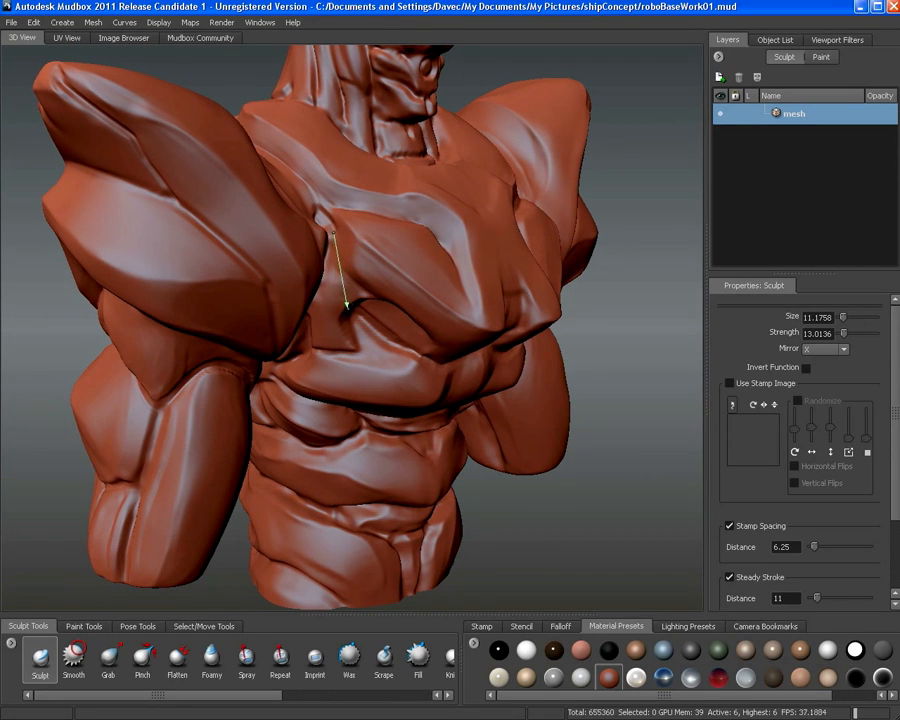
pyautogui.moveTo(306, 348); pyautogui.dragTo(314, 361)
# Sculpt a crease down each side of the upper chest from the neck base to the raised chest band
pyautogui.keyDown('alt'); pyautogui.moveTo(316, 358); pyautogui.dragTo(340, 330); pyautogui.keyUp('alt')
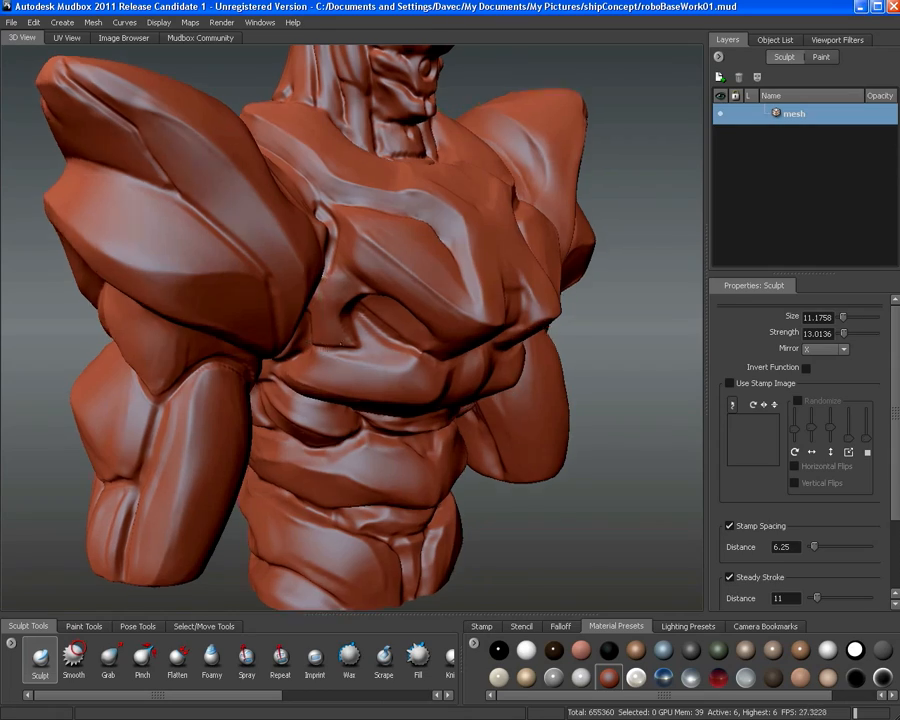
pyautogui.keyDown('alt'); pyautogui.moveTo(340, 330); pyautogui.dragTo(312, 300, button='right'); pyautogui.keyUp('alt')
pyautogui.keyDown('alt'); pyautogui.moveTo(312, 300); pyautogui.dragTo(316, 296); pyautogui.keyUp('alt')
pyautogui.keyDown('alt'); pyautogui.moveTo(316, 296); pyautogui.dragTo(357, 310, button='right'); pyautogui.keyUp('alt')
pyautogui.keyDown('alt'); pyautogui.moveTo(489, 313); pyautogui.dragTo(430, 328); pyautogui.keyUp('alt')
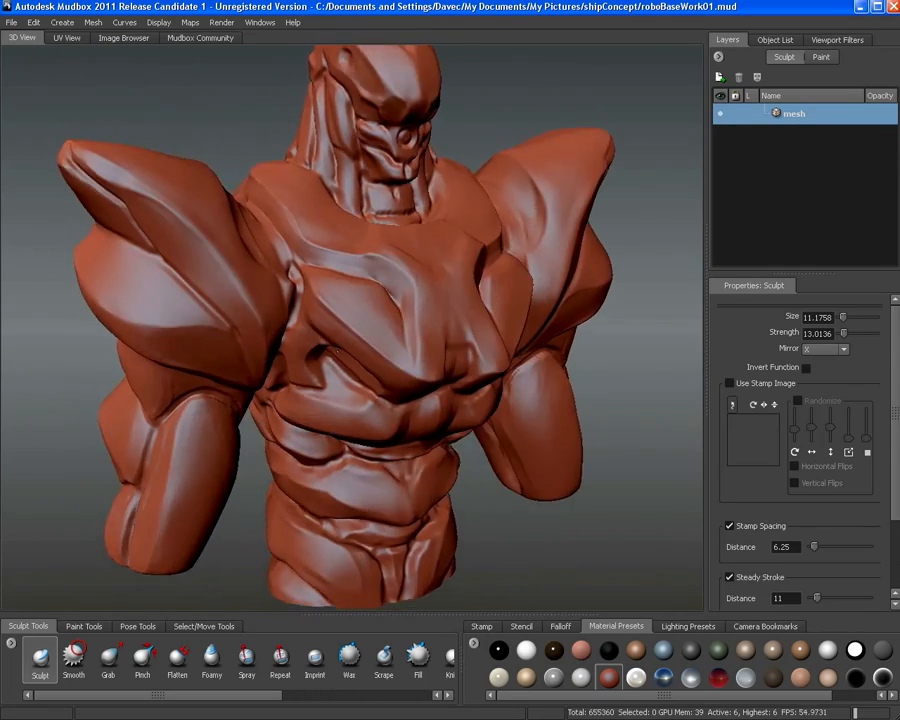
pyautogui.keyDown('alt'); pyautogui.moveTo(370, 312); pyautogui.dragTo(425, 325, button='right'); pyautogui.keyUp('alt')
pyautogui.moveTo(425, 325)
pyautogui.keyDown('alt'); pyautogui.mouseDown()
pyautogui.moveTo(382, 297)
pyautogui.moveTo(415, 336)
pyautogui.moveTo(396, 218)
pyautogui.mouseUp(); pyautogui.keyUp('alt')
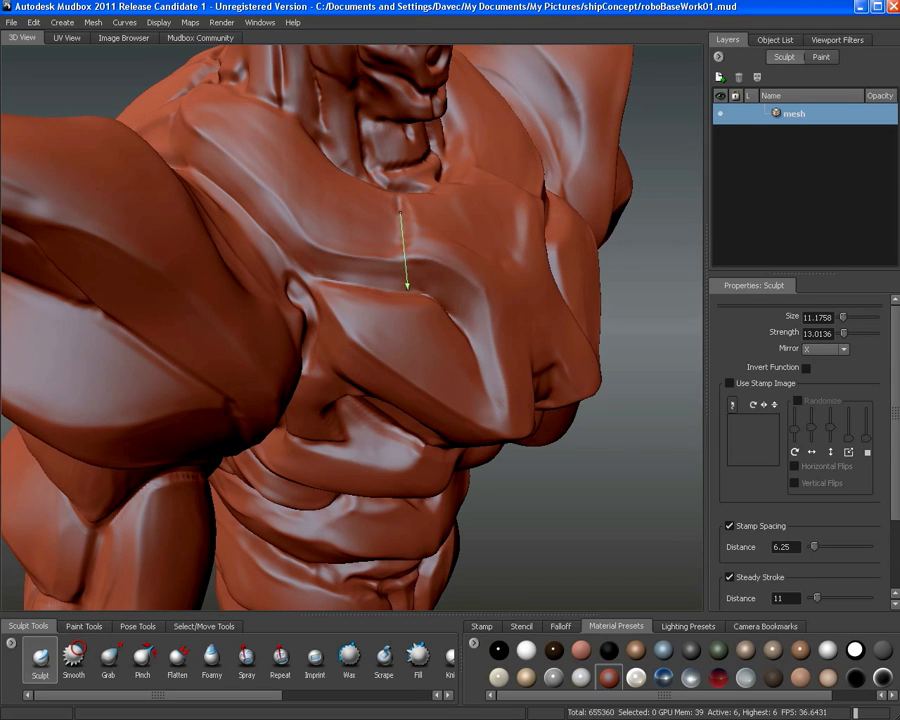
# Sharpen the cheek ridges and the grooves between them along the sides of the face with the Sculpt brush
pyautogui.keyDown('alt'); pyautogui.moveTo(407, 338); pyautogui.dragTo(350, 290, button='right'); pyautogui.keyUp('alt')
pyautogui.keyDown('alt'); pyautogui.moveTo(350, 290); pyautogui.dragTo(325, 262); pyautogui.keyUp('alt')
pyautogui.keyDown('alt'); pyautogui.moveTo(325, 262); pyautogui.dragTo(427, 316, button='right'); pyautogui.keyUp('alt')
pyautogui.moveTo(427, 316)
pyautogui.keyDown('alt'); pyautogui.mouseDown()
pyautogui.moveTo(436, 287)
pyautogui.moveTo(449, 289)
pyautogui.moveTo(408, 227)
pyautogui.moveTo(477, 307)
pyautogui.moveTo(389, 299)
pyautogui.mouseUp(); pyautogui.keyUp('alt')
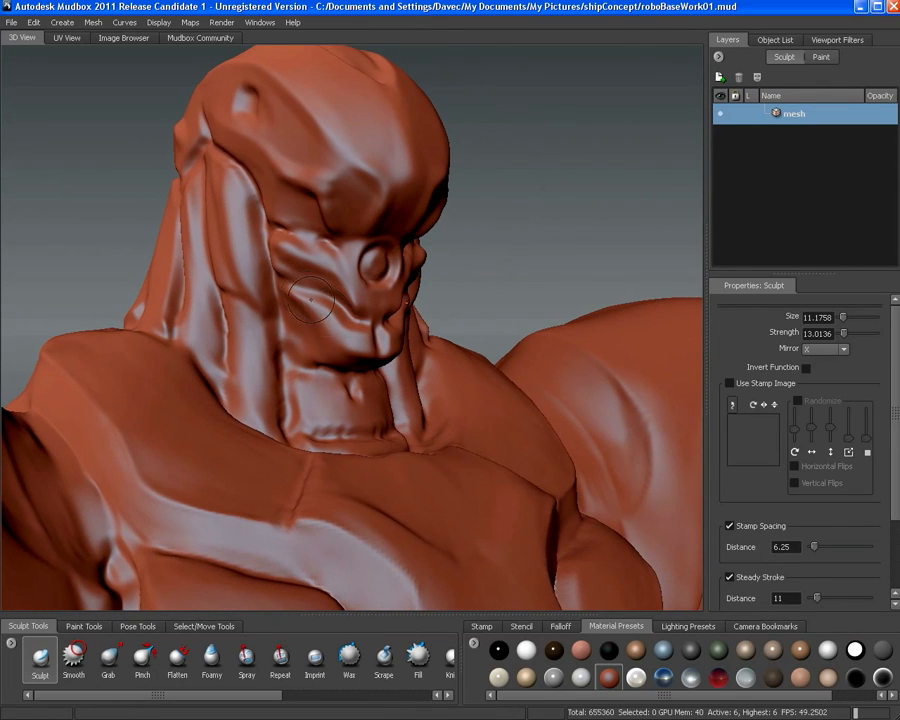
pyautogui.scroll(-2, 311, 300)
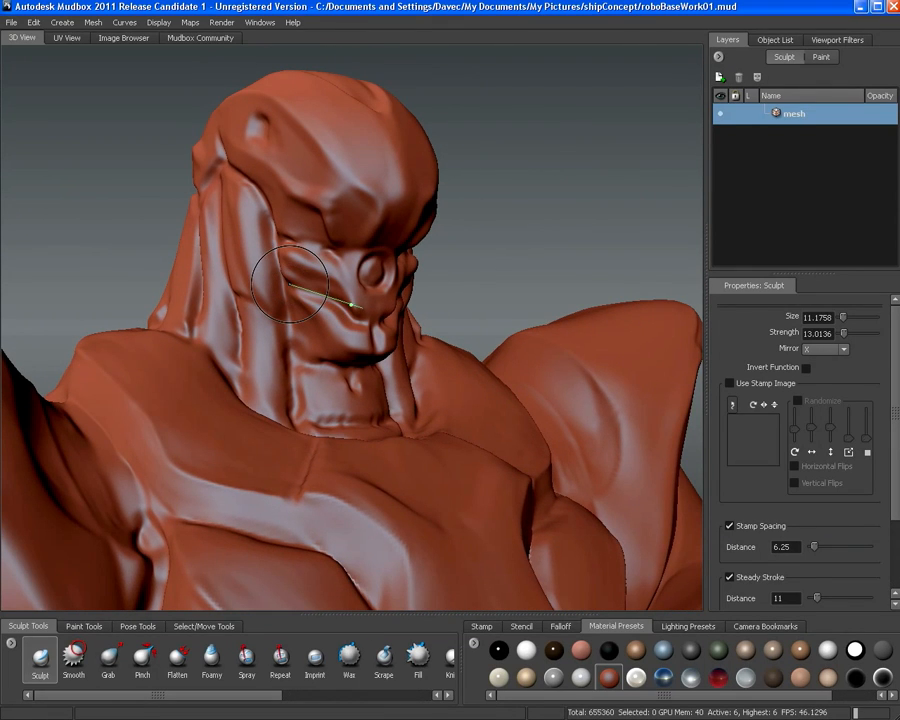
pyautogui.moveTo(355, 305)
pyautogui.mouseDown()
pyautogui.moveTo(400, 330)
pyautogui.moveTo(396, 368)
pyautogui.mouseUp()
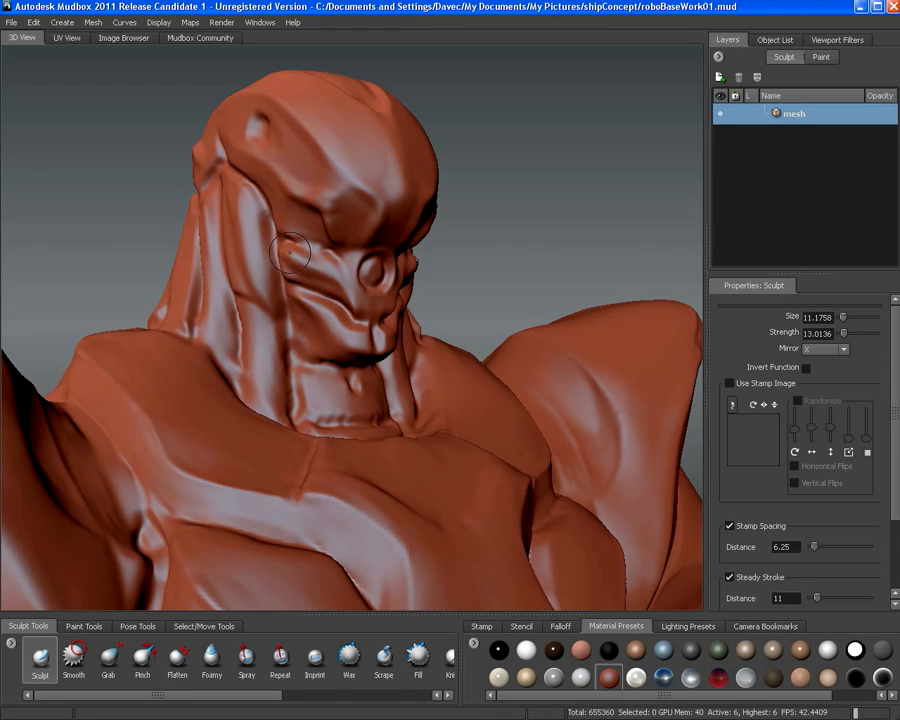
pyautogui.moveTo(289, 255)
pyautogui.mouseDown()
pyautogui.moveTo(388, 306)
pyautogui.moveTo(392, 317)
pyautogui.mouseUp()
pyautogui.moveTo(343, 262)
pyautogui.keyDown('alt'); pyautogui.mouseDown()
pyautogui.moveTo(398, 261)
pyautogui.moveTo(302, 330)
pyautogui.mouseUp(); pyautogui.keyUp('alt')
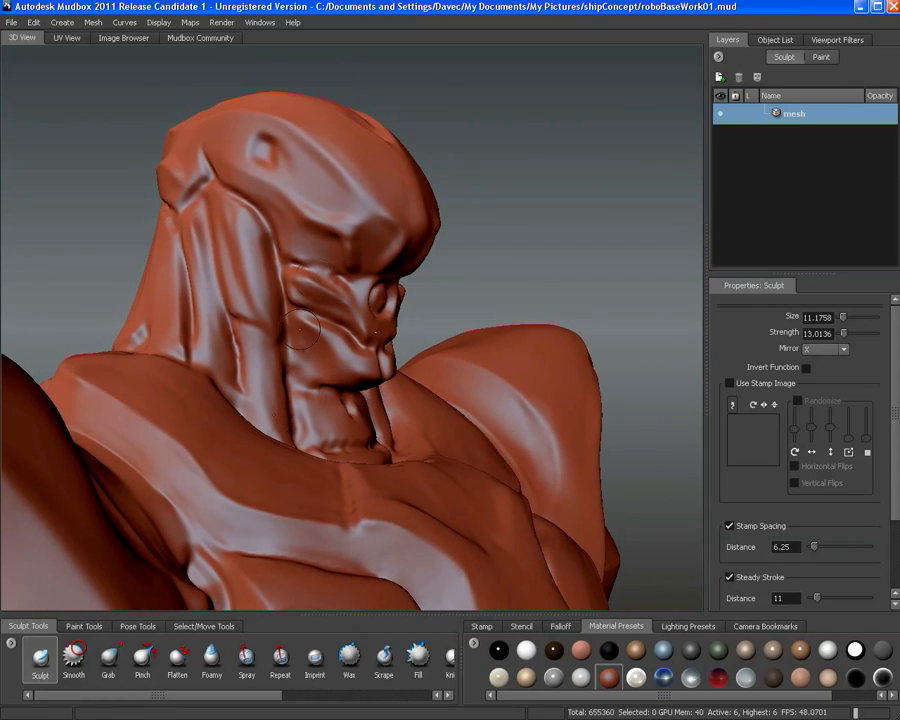
# Build up and refine the forehead and brow planes of the head with the Wax brush at a strength of about 20
pyautogui.click(349, 657)
pyautogui.moveTo(280, 245)
pyautogui.keyDown('alt'); pyautogui.mouseDown()
pyautogui.moveTo(312, 232)
pyautogui.moveTo(345, 236)
pyautogui.mouseUp(); pyautogui.keyUp('alt')
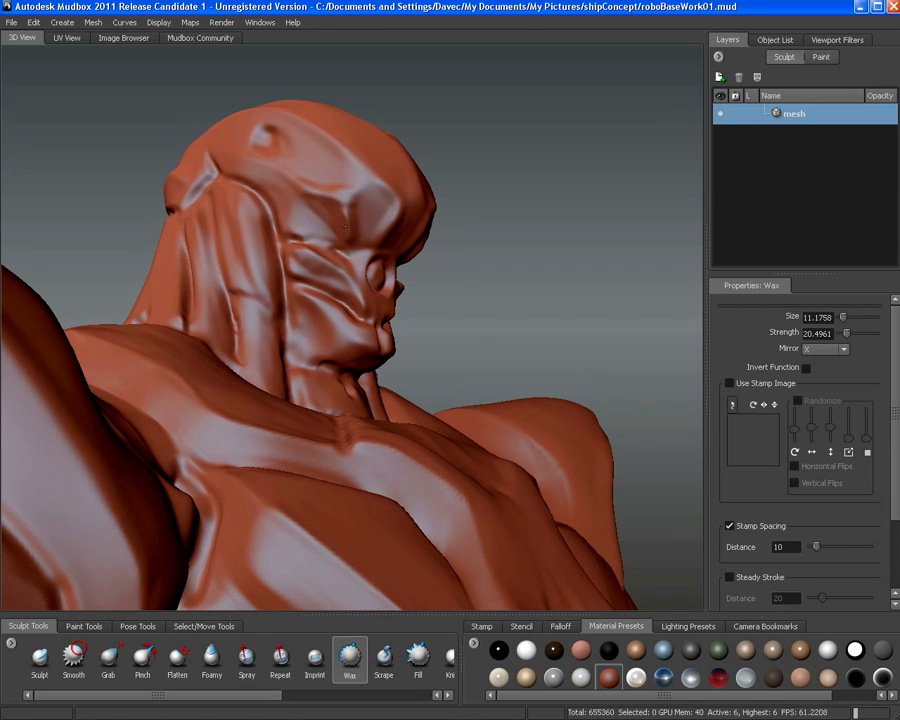
pyautogui.moveTo(347, 229)
pyautogui.keyDown('alt'); pyautogui.mouseDown()
pyautogui.moveTo(306, 224)
pyautogui.moveTo(280, 190)
pyautogui.moveTo(232, 169)
pyautogui.mouseUp(); pyautogui.keyUp('alt')
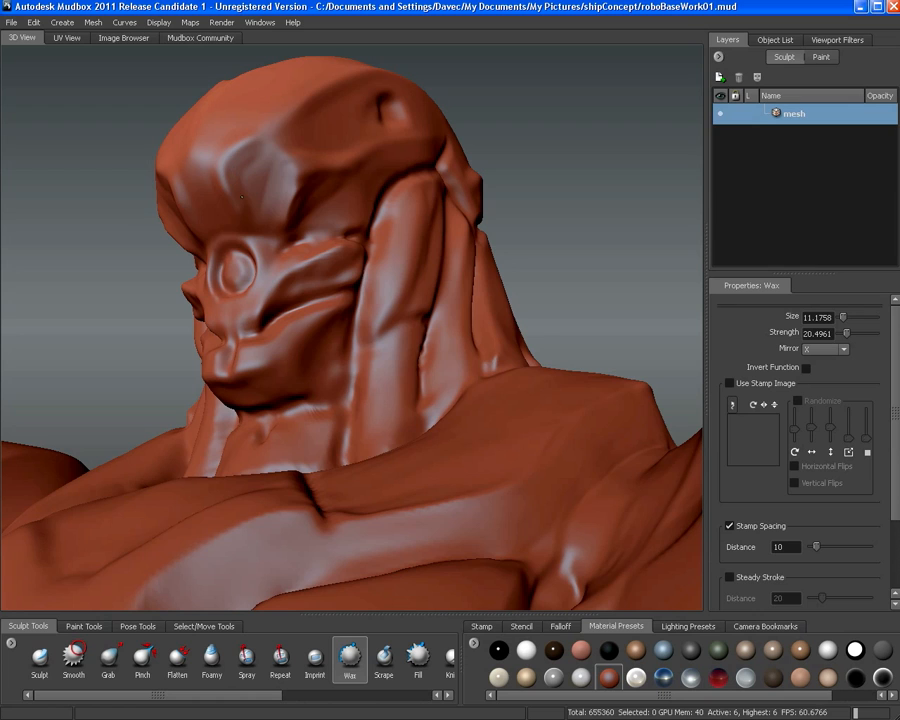
pyautogui.keyDown('alt'); pyautogui.moveTo(174, 114); pyautogui.dragTo(191, 110); pyautogui.keyUp('alt')
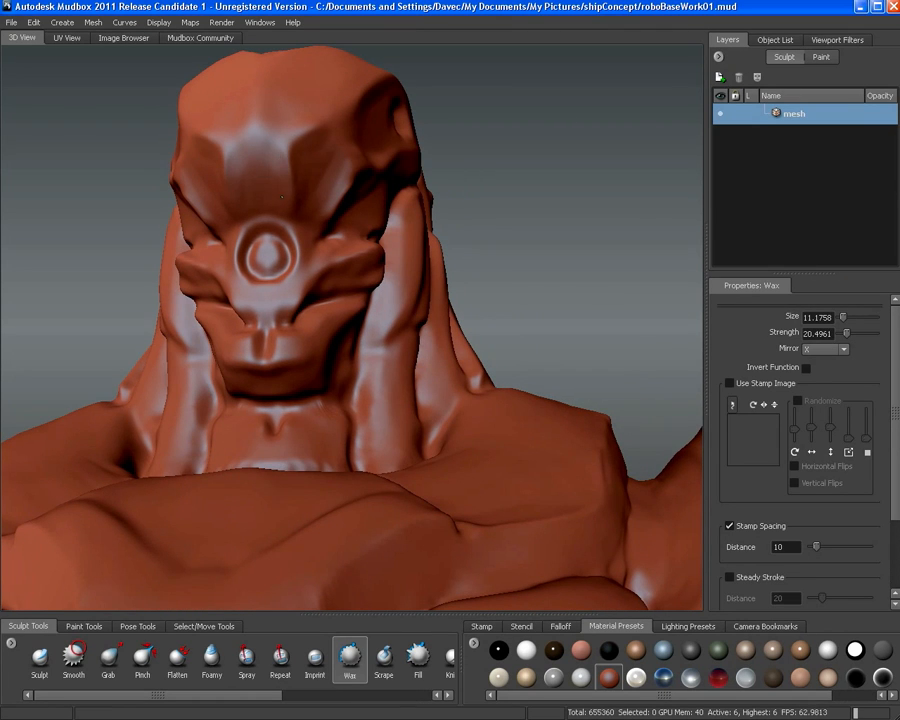
pyautogui.keyDown('alt'); pyautogui.moveTo(260, 186); pyautogui.dragTo(311, 169); pyautogui.keyUp('alt')
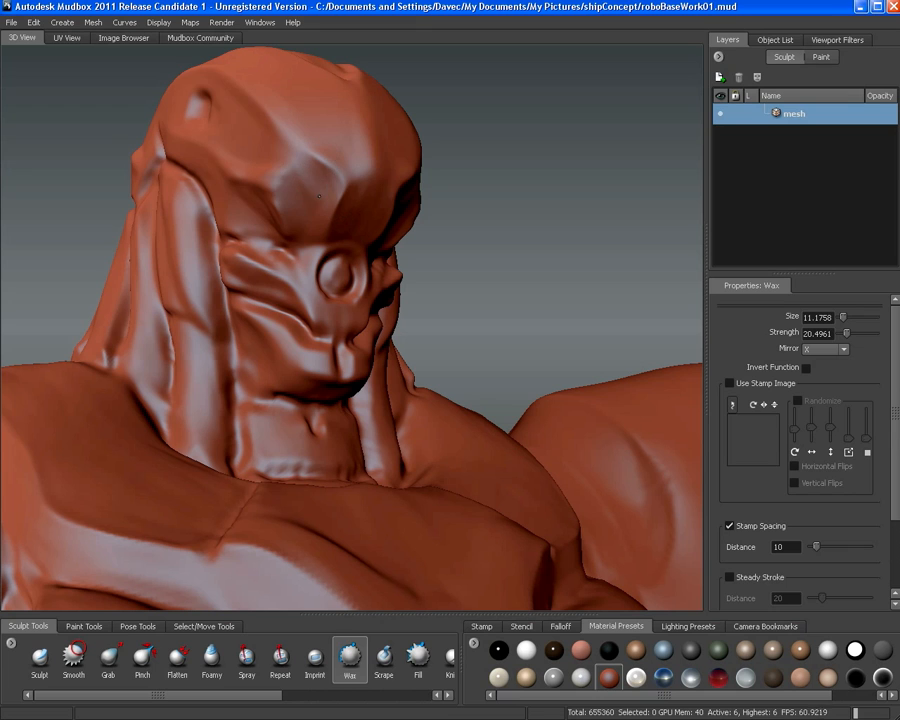
pyautogui.keyDown('alt'); pyautogui.moveTo(328, 204); pyautogui.dragTo(321, 186); pyautogui.keyUp('alt')
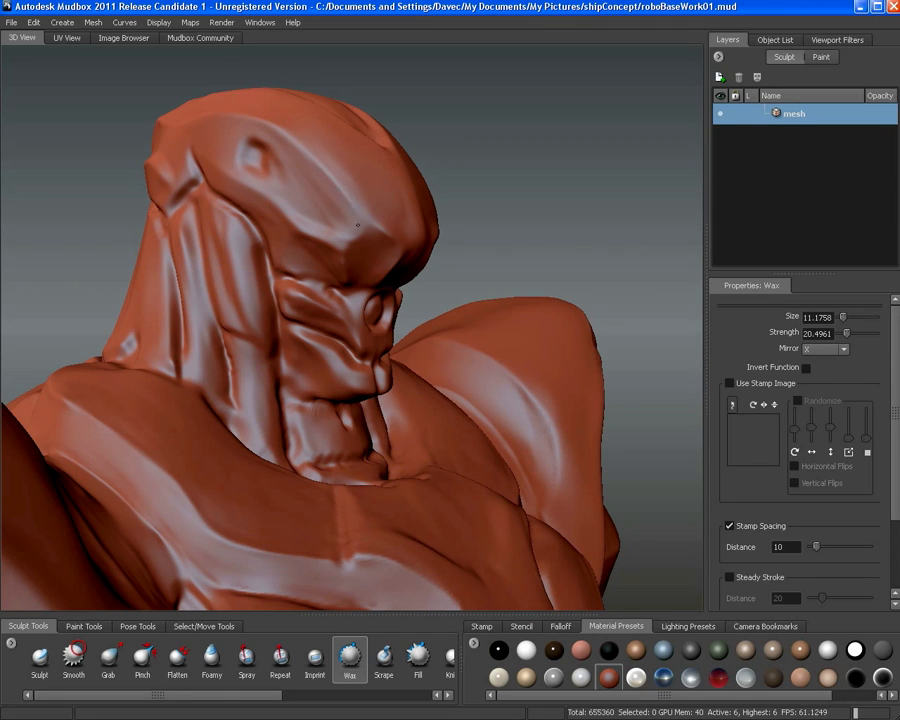
pyautogui.keyDown('alt'); pyautogui.moveTo(357, 226); pyautogui.dragTo(281, 155); pyautogui.keyUp('alt')
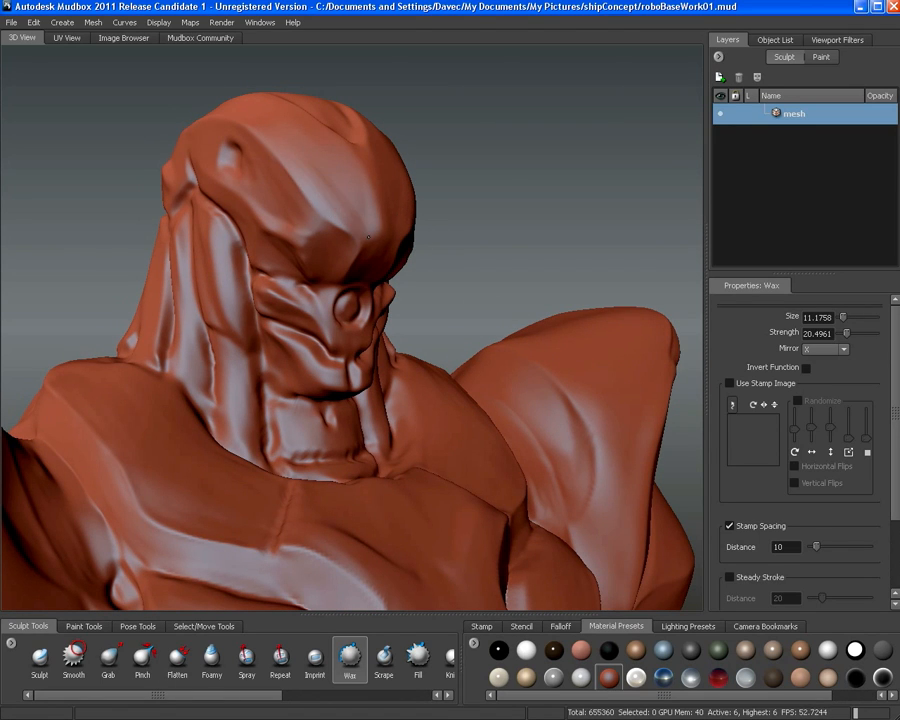
pyautogui.moveTo(370, 225)
pyautogui.keyDown('alt'); pyautogui.mouseDown()
pyautogui.moveTo(345, 212)
pyautogui.moveTo(326, 236)
pyautogui.moveTo(310, 212)
pyautogui.moveTo(338, 220)
pyautogui.moveTo(330, 212)
pyautogui.mouseUp(); pyautogui.keyUp('alt')
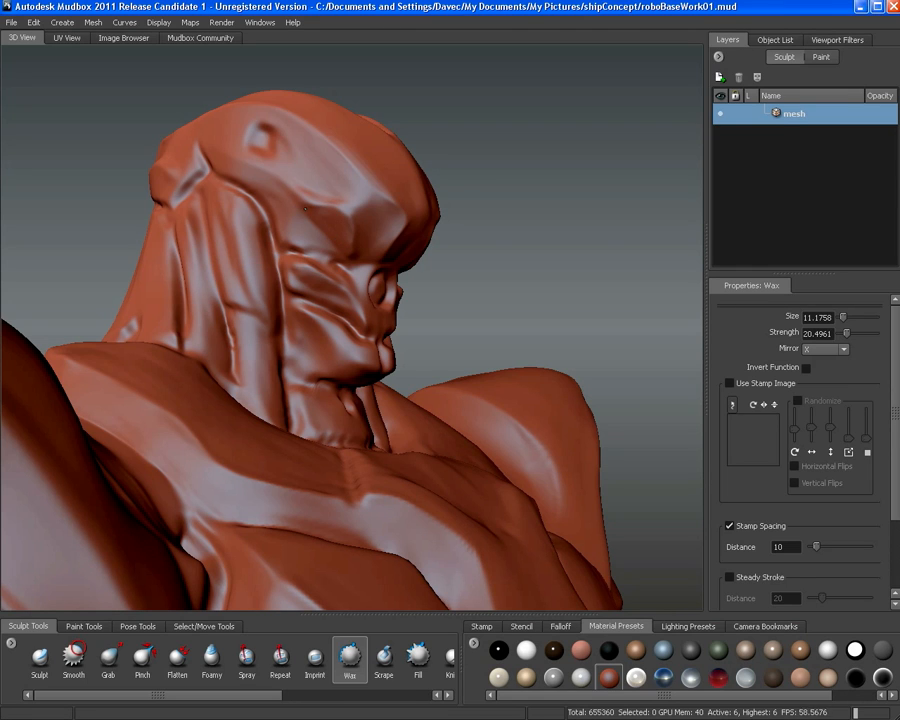
pyautogui.moveTo(346, 237)
pyautogui.keyDown('alt'); pyautogui.mouseDown()
pyautogui.moveTo(347, 219)
pyautogui.moveTo(334, 235)
pyautogui.moveTo(366, 225)
pyautogui.moveTo(358, 229)
pyautogui.mouseUp(); pyautogui.keyUp('alt')
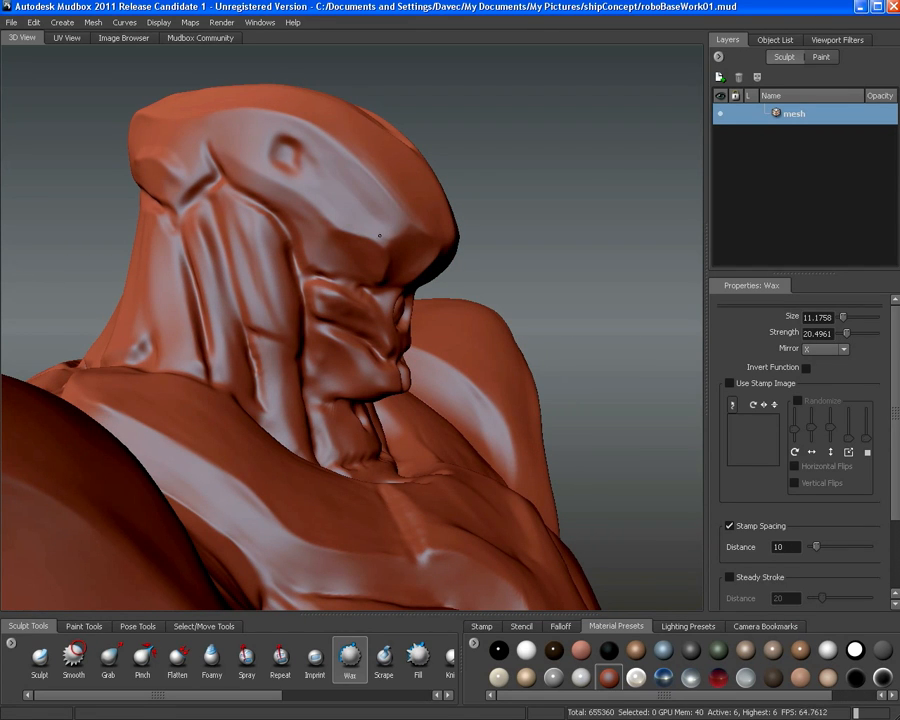
pyautogui.keyDown('alt'); pyautogui.moveTo(358, 195); pyautogui.dragTo(283, 206); pyautogui.keyUp('alt')
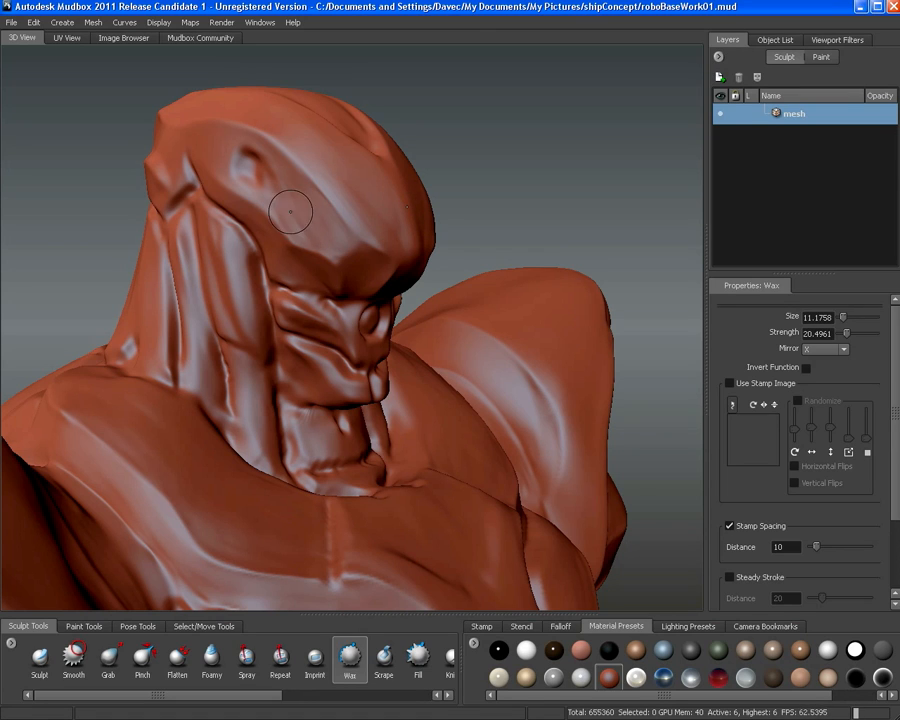
pyautogui.press('shift')
# Extend the recesses on the sides of the head forward into tapered hollows with the Wax brush
pyautogui.keyDown('alt'); pyautogui.moveTo(348, 256); pyautogui.dragTo(342, 217); pyautogui.keyUp('alt')
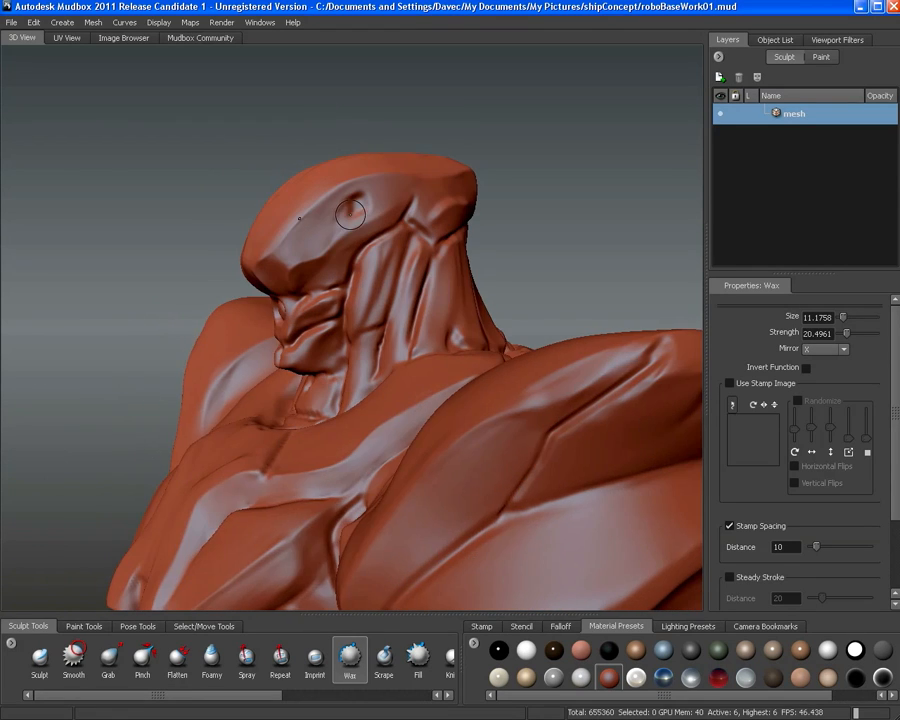
pyautogui.keyDown('alt'); pyautogui.moveTo(342, 217); pyautogui.dragTo(370, 205, button='right'); pyautogui.keyUp('alt')
pyautogui.moveTo(347, 129); pyautogui.dragTo(355, 126)
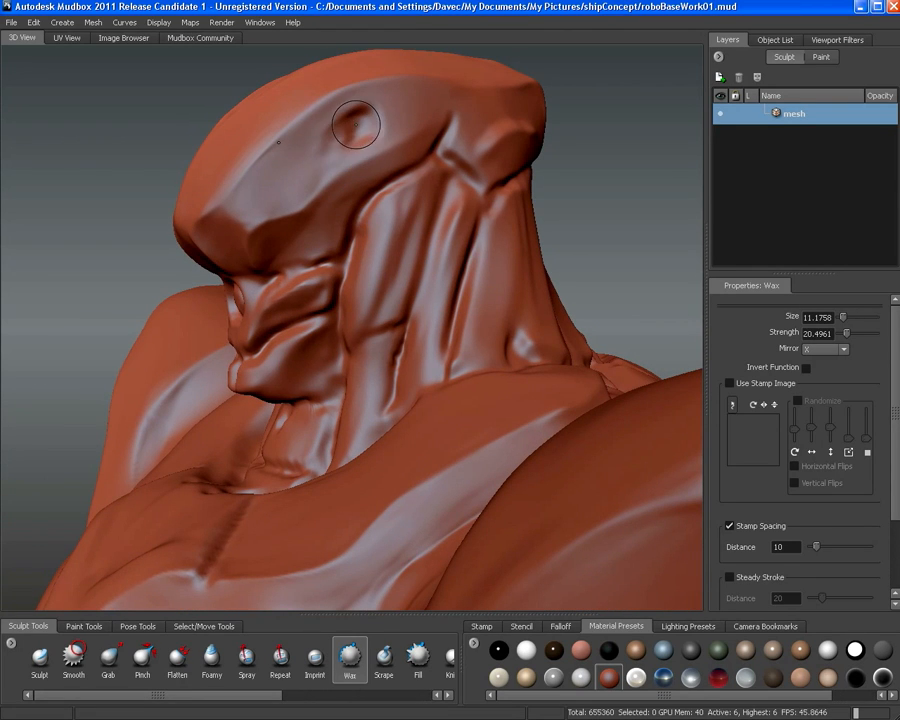
pyautogui.moveTo(298, 149)
pyautogui.mouseDown()
pyautogui.moveTo(338, 132)
pyautogui.moveTo(299, 169)
pyautogui.moveTo(340, 137)
pyautogui.moveTo(308, 156)
pyautogui.mouseUp()
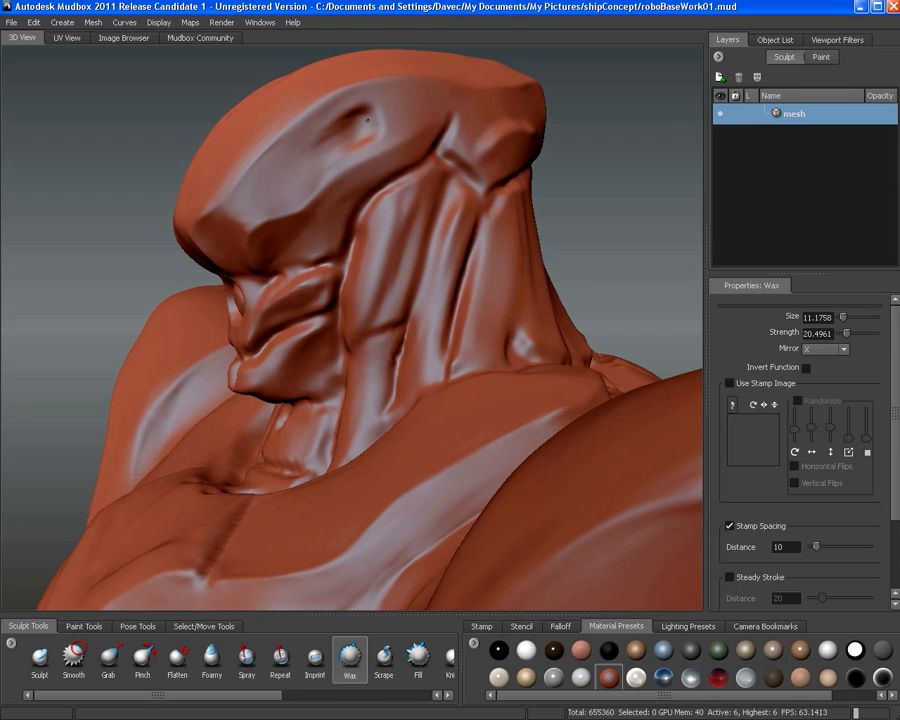
pyautogui.moveTo(359, 121); pyautogui.dragTo(303, 153)
pyautogui.moveTo(331, 136)
pyautogui.mouseDown()
pyautogui.moveTo(285, 166)
pyautogui.moveTo(316, 146)
pyautogui.mouseUp()
# Fill out the thick neck cords behind the jaw with the Wax brush and smooth their surfaces
pyautogui.moveTo(401, 200); pyautogui.dragTo(390, 259)
pyautogui.keyDown('alt'); pyautogui.moveTo(396, 205); pyautogui.dragTo(406, 197); pyautogui.keyUp('alt')
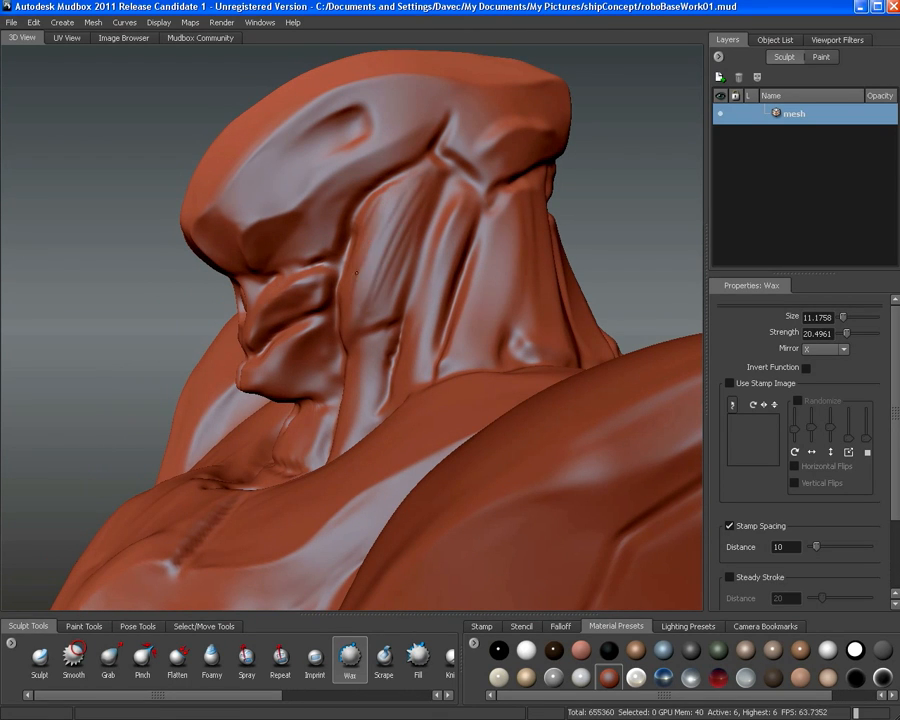
pyautogui.keyDown('alt'); pyautogui.moveTo(417, 191); pyautogui.dragTo(382, 276); pyautogui.keyUp('alt')
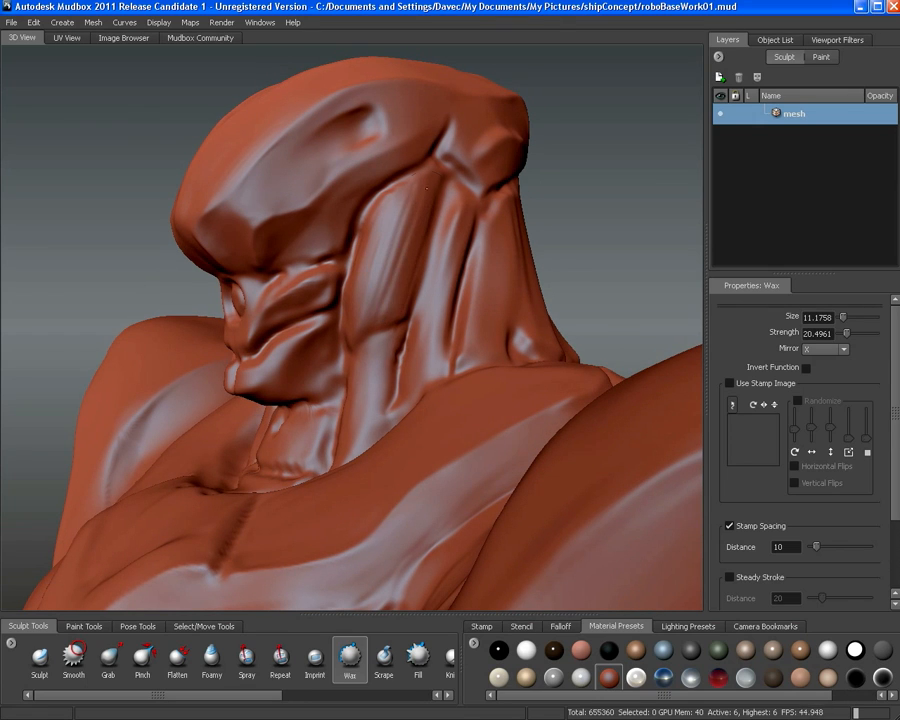
pyautogui.press('shift')
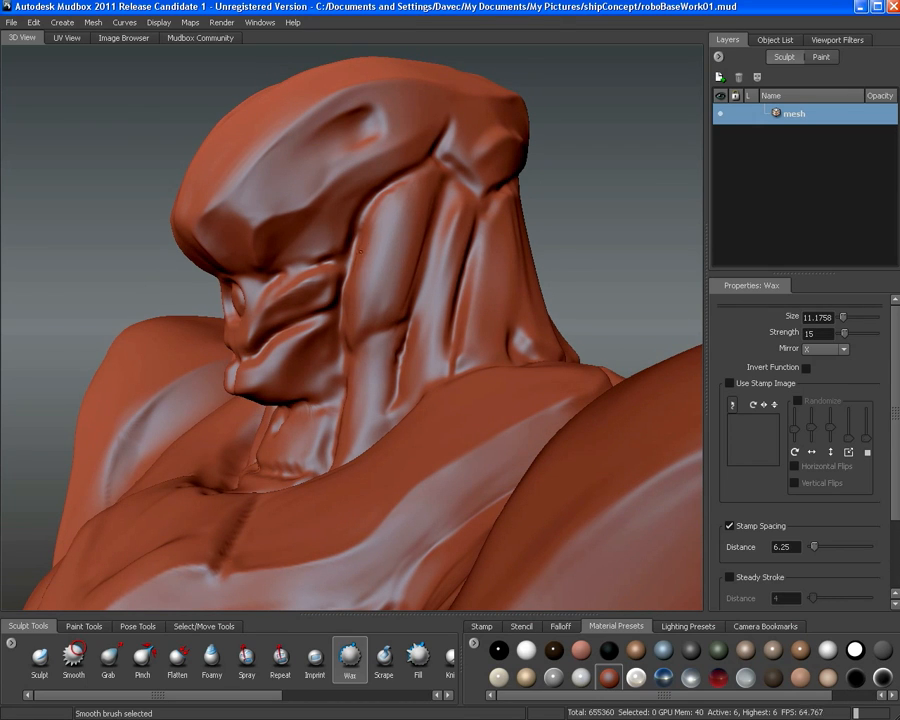
pyautogui.keyDown('shift'); pyautogui.moveTo(361, 252); pyautogui.dragTo(371, 220); pyautogui.keyUp('shift')
# Build up the cheek and jaw forms on the sides of the face with the Wax brush
pyautogui.keyDown('alt'); pyautogui.moveTo(365, 299); pyautogui.dragTo(270, 290, button='right'); pyautogui.keyUp('alt')
pyautogui.keyDown('alt'); pyautogui.moveTo(270, 290); pyautogui.dragTo(488, 269); pyautogui.keyUp('alt')
pyautogui.keyDown('alt'); pyautogui.moveTo(488, 269); pyautogui.dragTo(311, 260, button='right'); pyautogui.keyUp('alt')
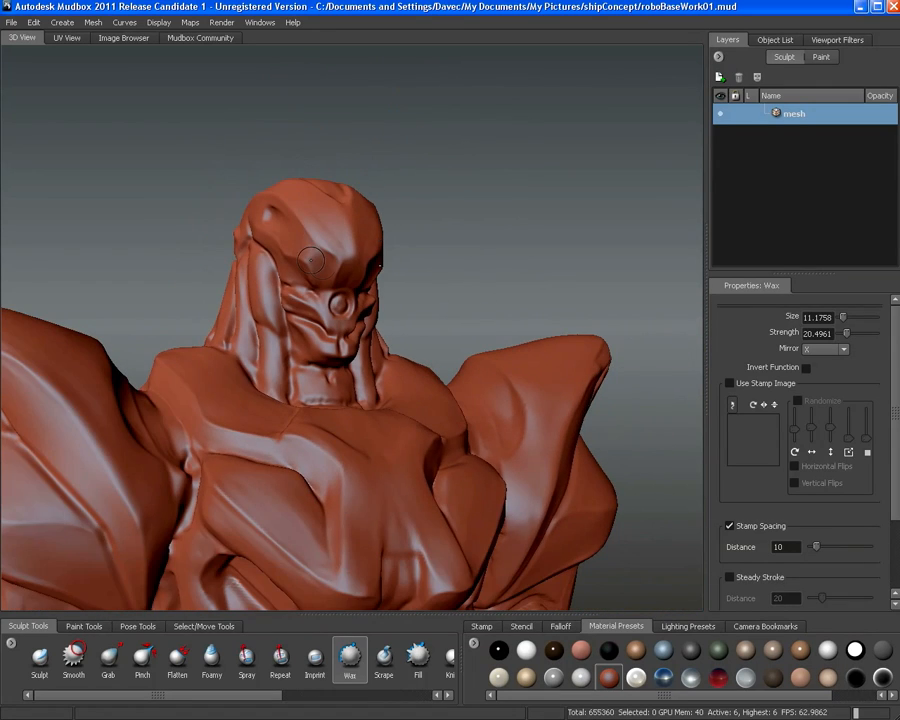
pyautogui.keyDown('alt'); pyautogui.moveTo(356, 245); pyautogui.dragTo(390, 252); pyautogui.keyUp('alt')
pyautogui.keyDown('alt'); pyautogui.moveTo(240, 280); pyautogui.dragTo(306, 298, button='right'); pyautogui.keyUp('alt')
pyautogui.moveTo(275, 276)
pyautogui.mouseDown()
pyautogui.moveTo(319, 311)
pyautogui.moveTo(271, 298)
pyautogui.mouseUp()
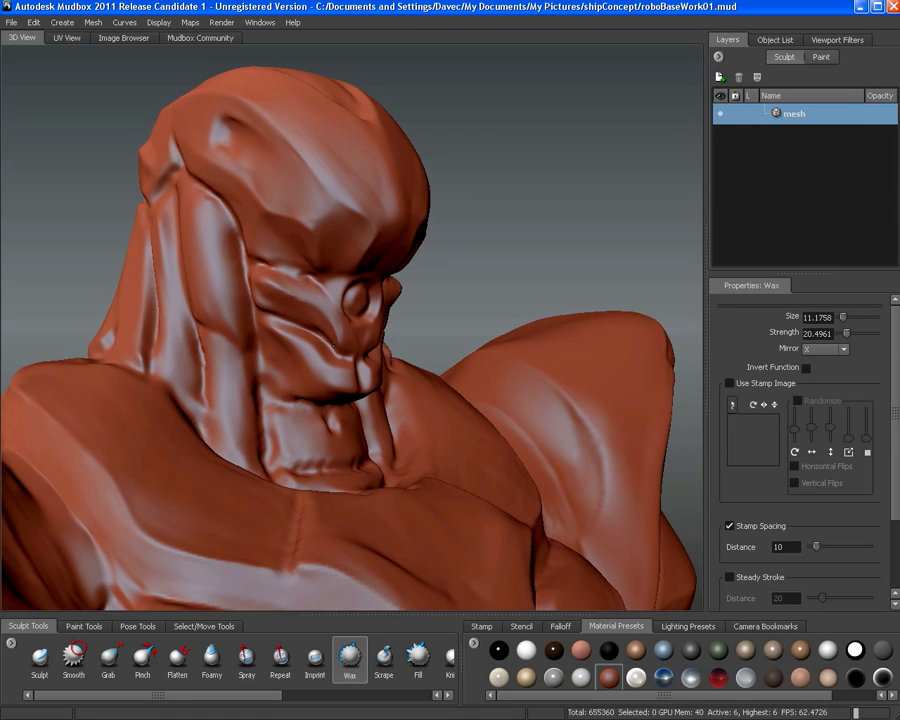
pyautogui.moveTo(297, 342)
pyautogui.mouseDown()
pyautogui.moveTo(332, 373)
pyautogui.moveTo(343, 370)
pyautogui.mouseUp()
pyautogui.keyDown('alt'); pyautogui.moveTo(290, 382); pyautogui.dragTo(292, 353); pyautogui.keyUp('alt')
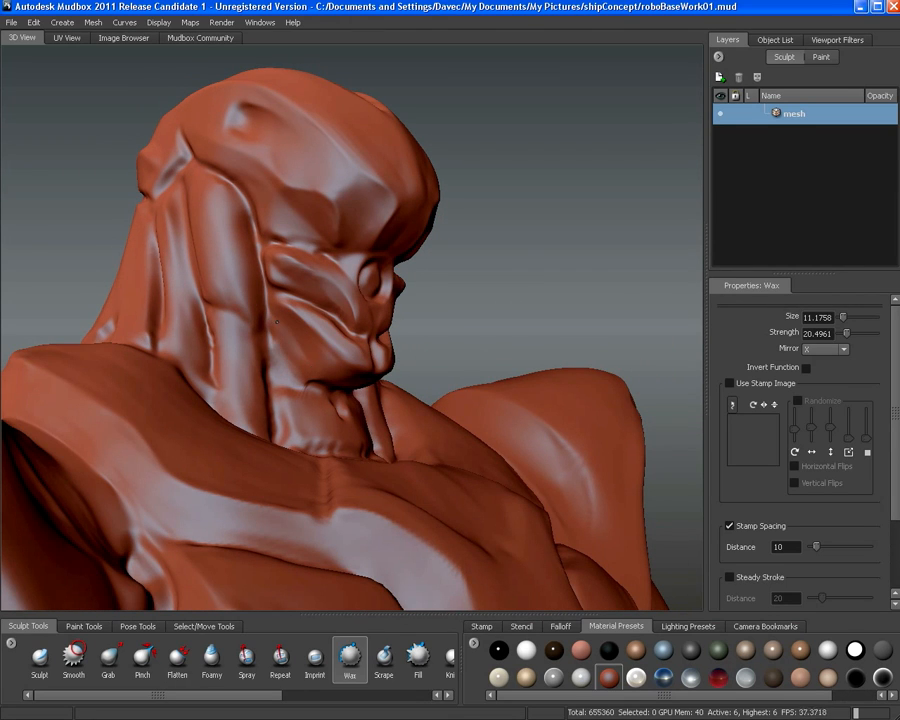
# Build up the planes on the side and back of the skull with the Wax brush and smooth them
pyautogui.keyDown('alt'); pyautogui.moveTo(322, 362); pyautogui.dragTo(313, 343); pyautogui.keyUp('alt')
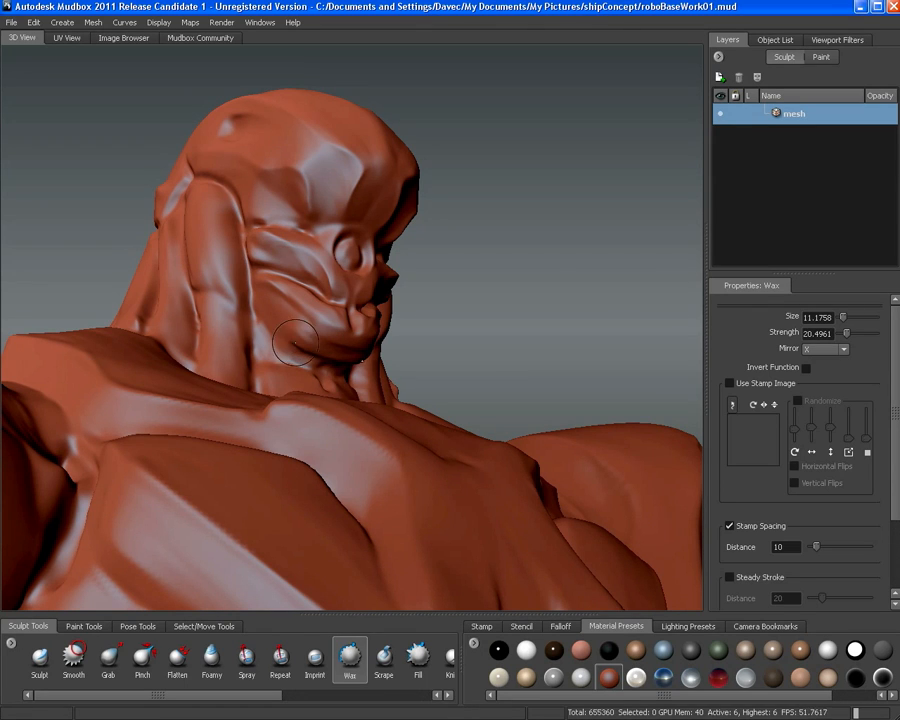
pyautogui.keyDown('alt'); pyautogui.moveTo(295, 343); pyautogui.dragTo(279, 305); pyautogui.keyUp('alt')
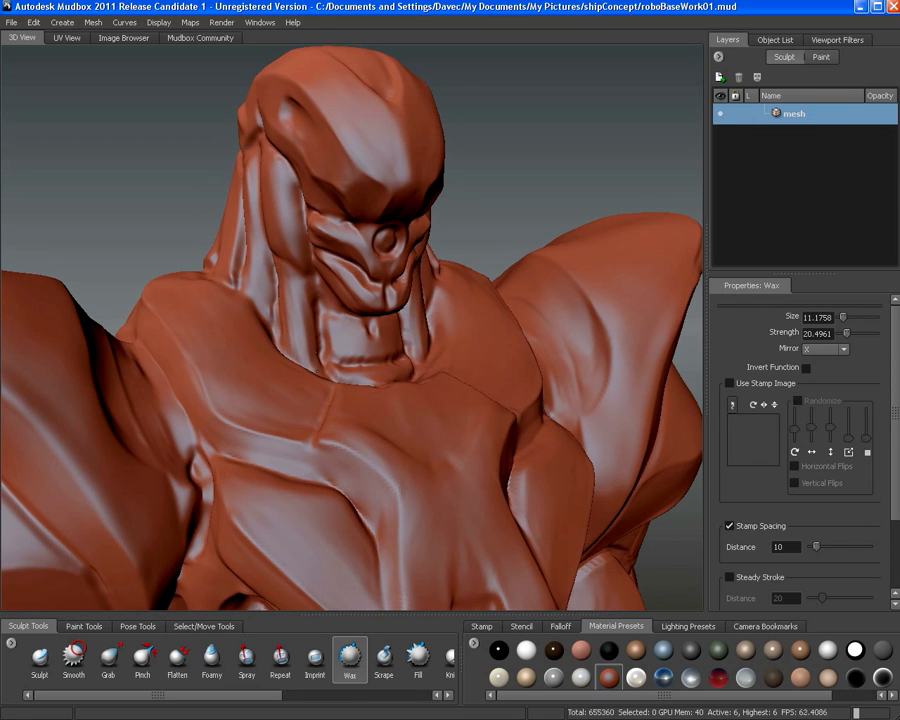
pyautogui.keyDown('alt'); pyautogui.moveTo(319, 335); pyautogui.dragTo(293, 350); pyautogui.keyUp('alt')
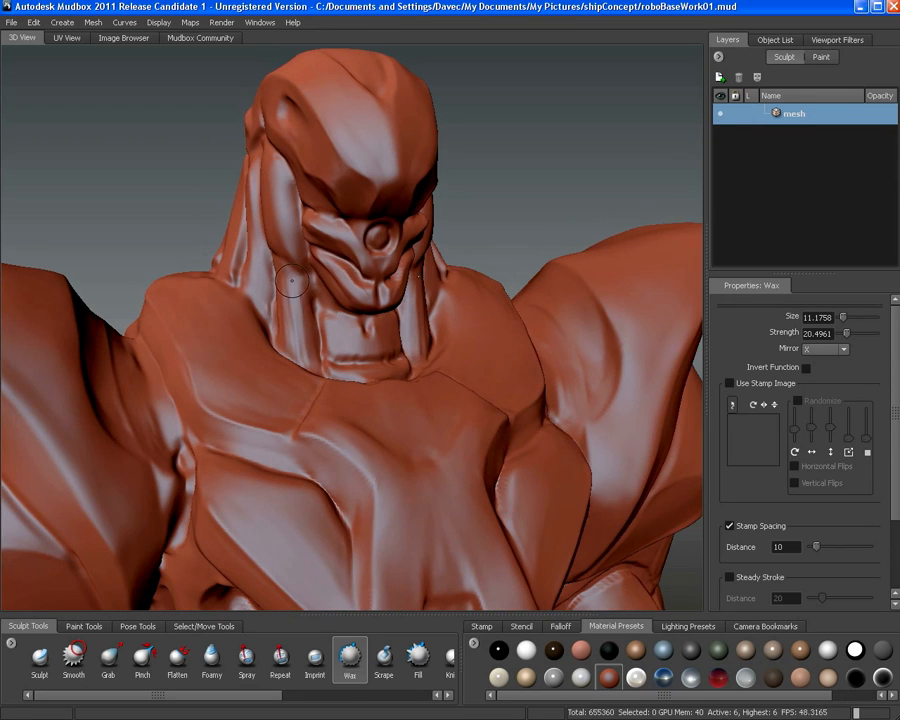
pyautogui.keyDown('alt'); pyautogui.moveTo(299, 297); pyautogui.dragTo(317, 271); pyautogui.keyUp('alt')
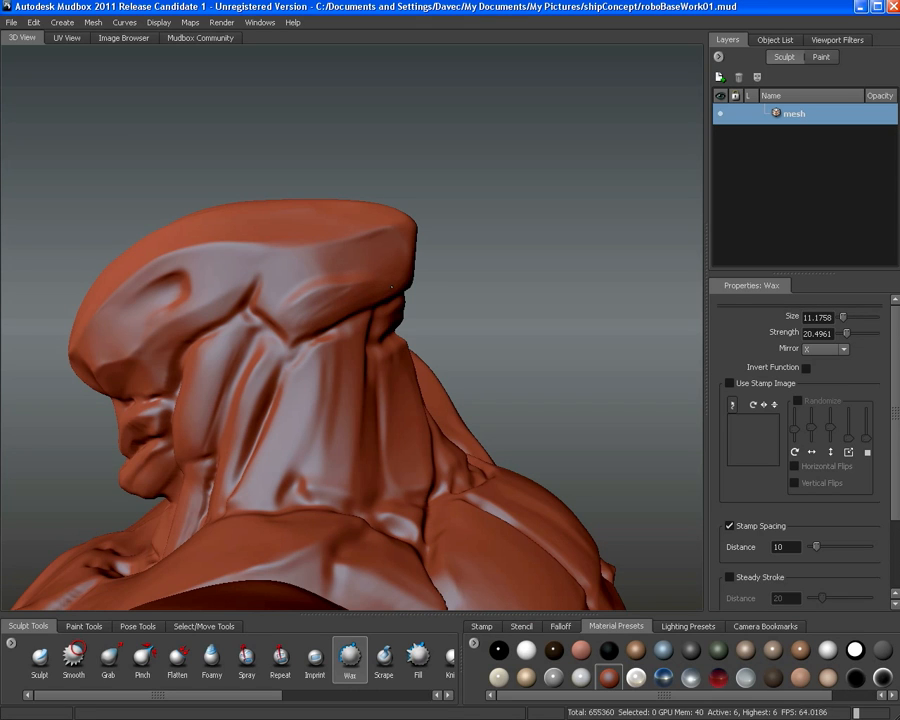
pyautogui.keyDown('alt'); pyautogui.moveTo(392, 287); pyautogui.dragTo(314, 304); pyautogui.keyUp('alt')
pyautogui.press('shift')
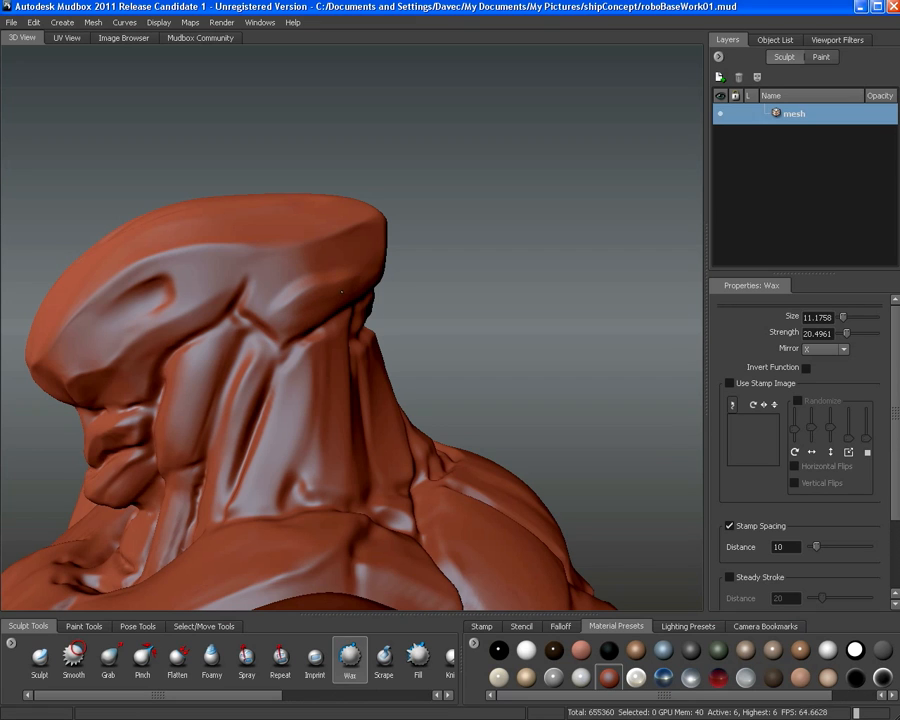
pyautogui.keyDown('alt'); pyautogui.moveTo(342, 292); pyautogui.dragTo(215, 286); pyautogui.keyUp('alt')
pyautogui.keyDown('alt'); pyautogui.moveTo(513, 258); pyautogui.dragTo(393, 261, button='middle'); pyautogui.keyUp('alt')
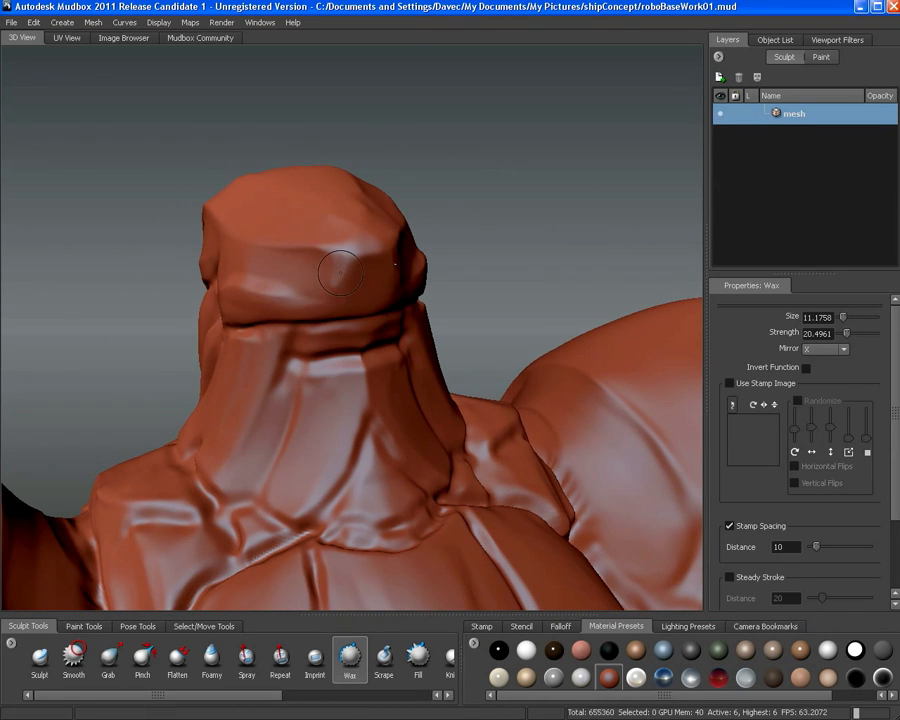
pyautogui.keyDown('alt'); pyautogui.moveTo(340, 272); pyautogui.dragTo(323, 265); pyautogui.keyUp('alt')
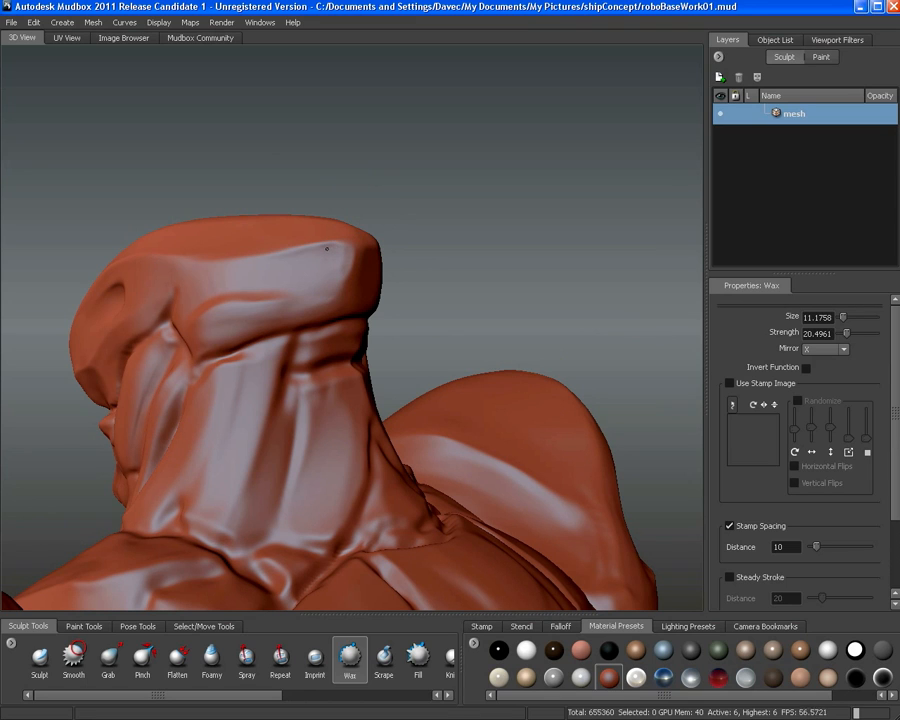
pyautogui.press('shift')
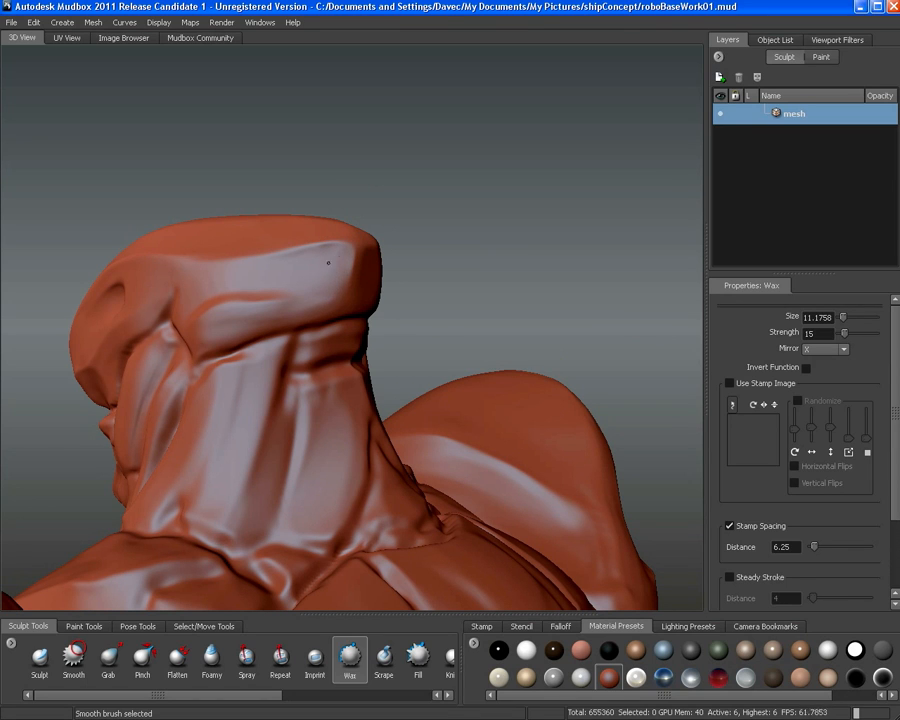
pyautogui.keyDown('alt'); pyautogui.moveTo(370, 273); pyautogui.dragTo(354, 270); pyautogui.keyUp('alt')
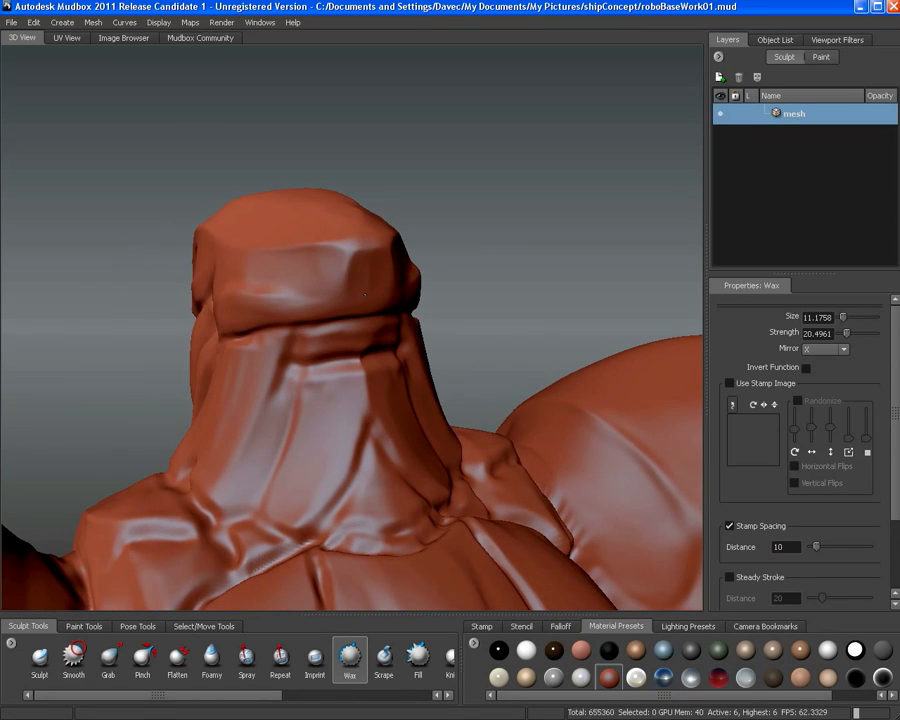
# Enlarge the Wax brush to about 17.4, broaden the planes along the rear and crown of the skull, and smooth the surface
pyautogui.keyDown('alt'); pyautogui.moveTo(369, 314); pyautogui.dragTo(326, 298); pyautogui.keyUp('alt')
pyautogui.keyDown('alt'); pyautogui.moveTo(326, 298); pyautogui.dragTo(426, 350, button='right'); pyautogui.keyUp('alt')
pyautogui.moveTo(426, 350)
pyautogui.keyDown('alt'); pyautogui.mouseDown()
pyautogui.moveTo(396, 307)
pyautogui.moveTo(444, 287)
pyautogui.moveTo(376, 279)
pyautogui.mouseUp(); pyautogui.keyUp('alt')
pyautogui.press('b')
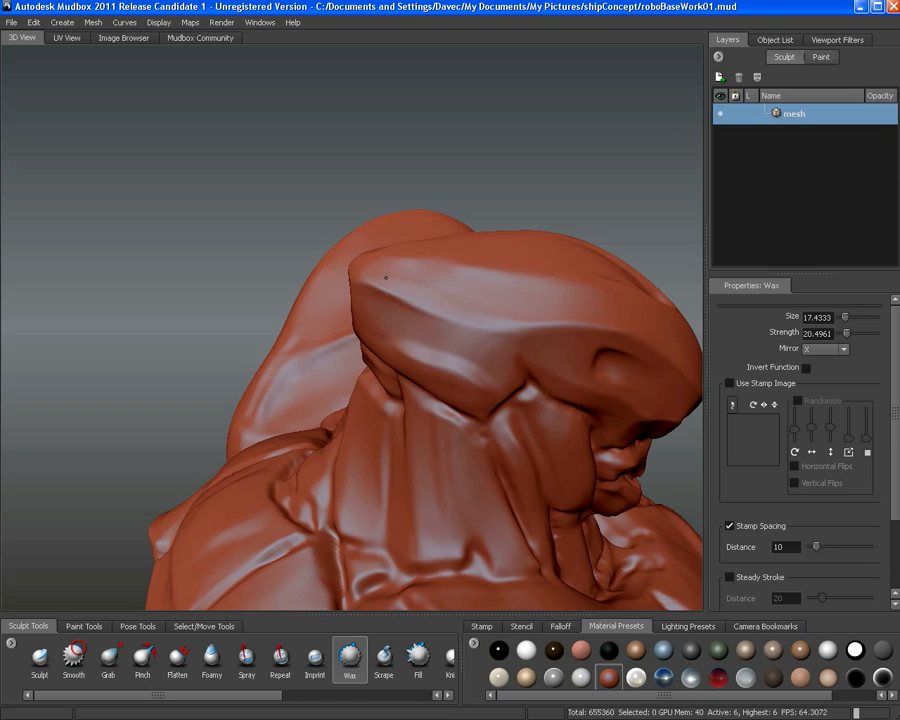
pyautogui.moveTo(516, 307)
pyautogui.keyDown('alt'); pyautogui.mouseDown()
pyautogui.moveTo(396, 305)
pyautogui.moveTo(381, 423)
pyautogui.moveTo(402, 311)
pyautogui.moveTo(321, 382)
pyautogui.mouseUp(); pyautogui.keyUp('alt')
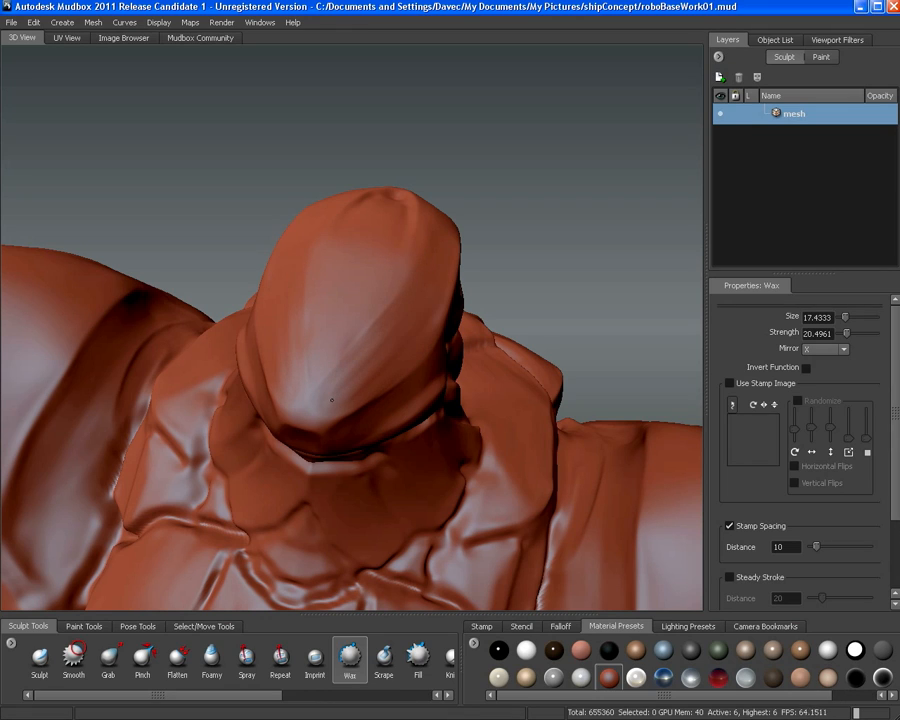
pyautogui.press('shift')
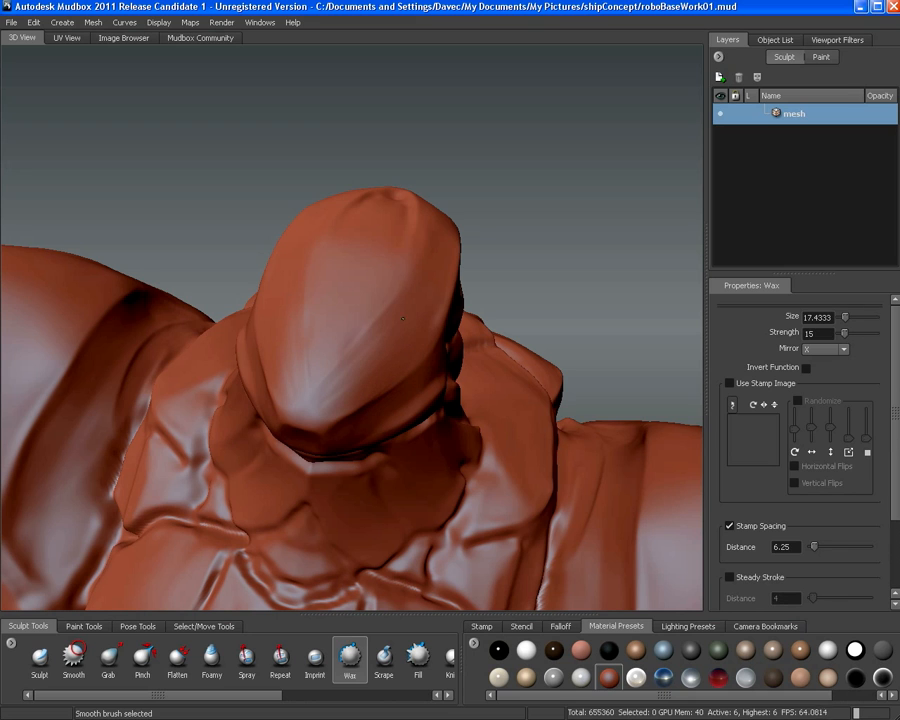
pyautogui.moveTo(405, 336)
pyautogui.keyDown('alt'); pyautogui.mouseDown()
pyautogui.moveTo(532, 267)
pyautogui.moveTo(440, 232)
pyautogui.moveTo(422, 257)
pyautogui.moveTo(385, 275)
pyautogui.mouseUp(); pyautogui.keyUp('alt')
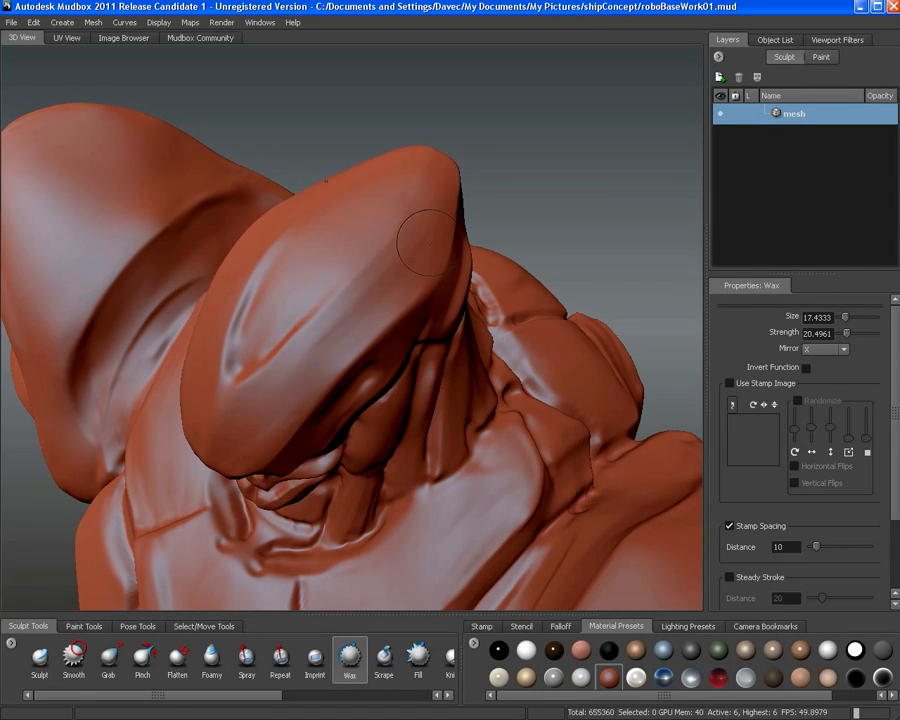
pyautogui.moveTo(411, 270)
pyautogui.keyDown('alt'); pyautogui.mouseDown()
pyautogui.moveTo(390, 285)
pyautogui.moveTo(357, 287)
pyautogui.moveTo(510, 241)
pyautogui.moveTo(478, 254)
pyautogui.moveTo(532, 287)
pyautogui.moveTo(454, 279)
pyautogui.moveTo(385, 342)
pyautogui.moveTo(300, 320)
pyautogui.moveTo(301, 372)
pyautogui.moveTo(233, 260)
pyautogui.mouseUp(); pyautogui.keyUp('alt')
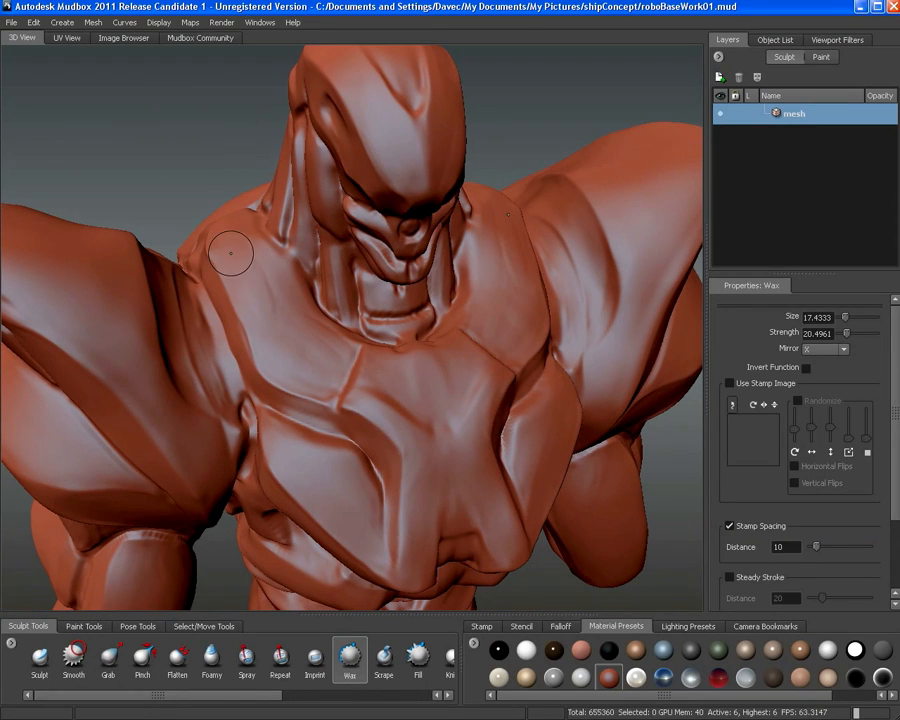
# Refine the upper chest collar plate and its outer edge beside the shoulder with the Sculpt and Wax brushes
pyautogui.moveTo(253, 238)
pyautogui.keyDown('alt'); pyautogui.mouseDown()
pyautogui.moveTo(254, 250)
pyautogui.moveTo(237, 249)
pyautogui.mouseUp(); pyautogui.keyUp('alt')
pyautogui.keyDown('alt'); pyautogui.moveTo(370, 251); pyautogui.dragTo(229, 284, button='middle'); pyautogui.keyUp('alt')
pyautogui.keyDown('alt'); pyautogui.moveTo(292, 272); pyautogui.dragTo(333, 281, button='right'); pyautogui.keyUp('alt')
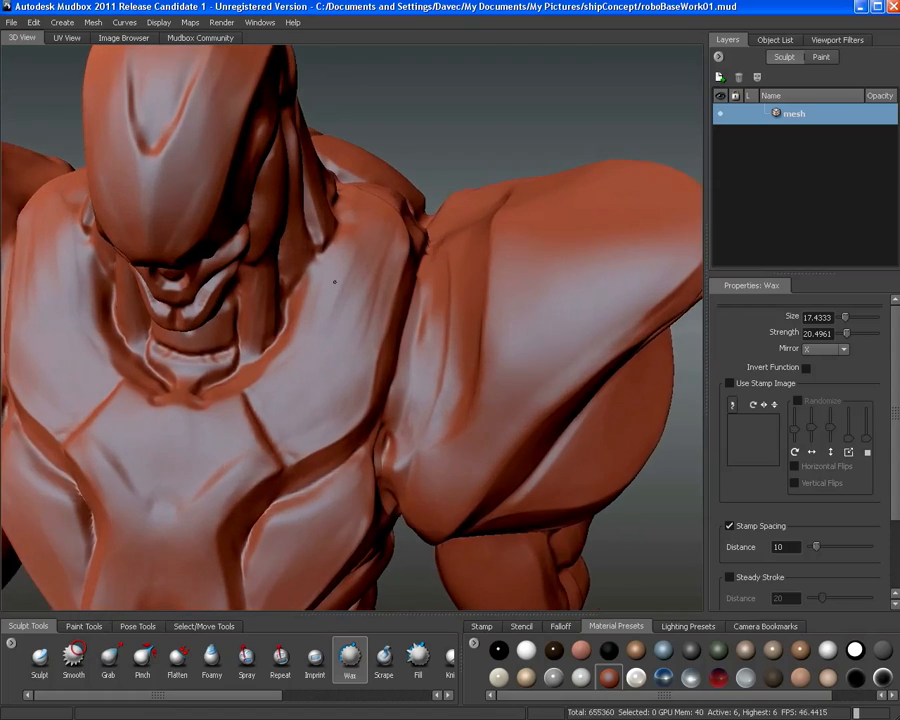
pyautogui.keyDown('alt'); pyautogui.moveTo(333, 281); pyautogui.dragTo(236, 284); pyautogui.keyUp('alt')
pyautogui.press('1')
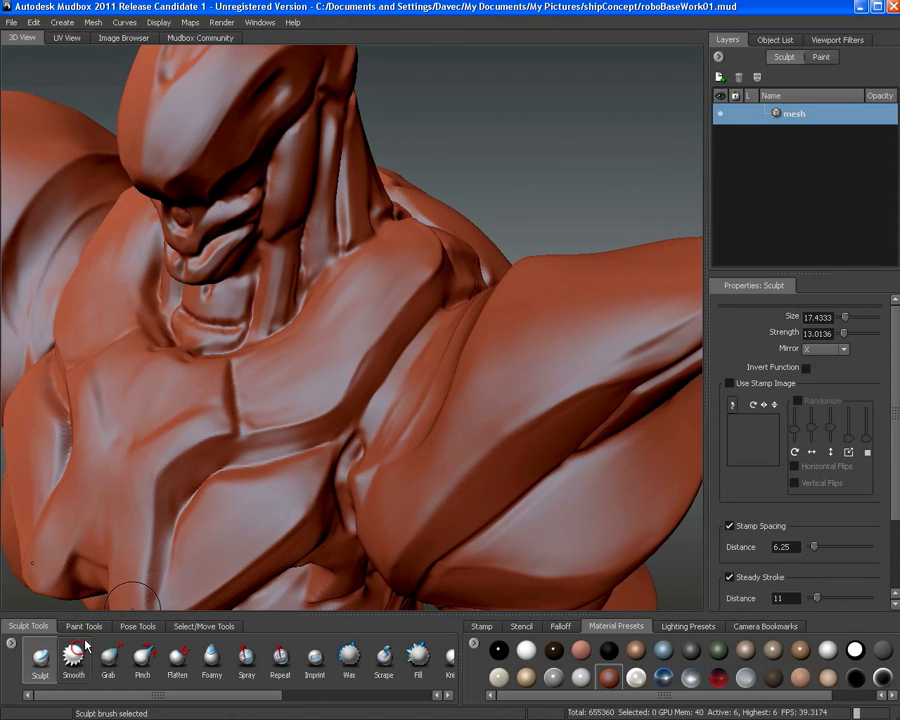
pyautogui.moveTo(121, 360)
pyautogui.keyDown('alt'); pyautogui.mouseDown()
pyautogui.moveTo(300, 362)
pyautogui.moveTo(351, 371)
pyautogui.moveTo(348, 382)
pyautogui.moveTo(429, 220)
pyautogui.moveTo(364, 328)
pyautogui.moveTo(392, 311)
pyautogui.mouseUp(); pyautogui.keyUp('alt')
pyautogui.press('s')
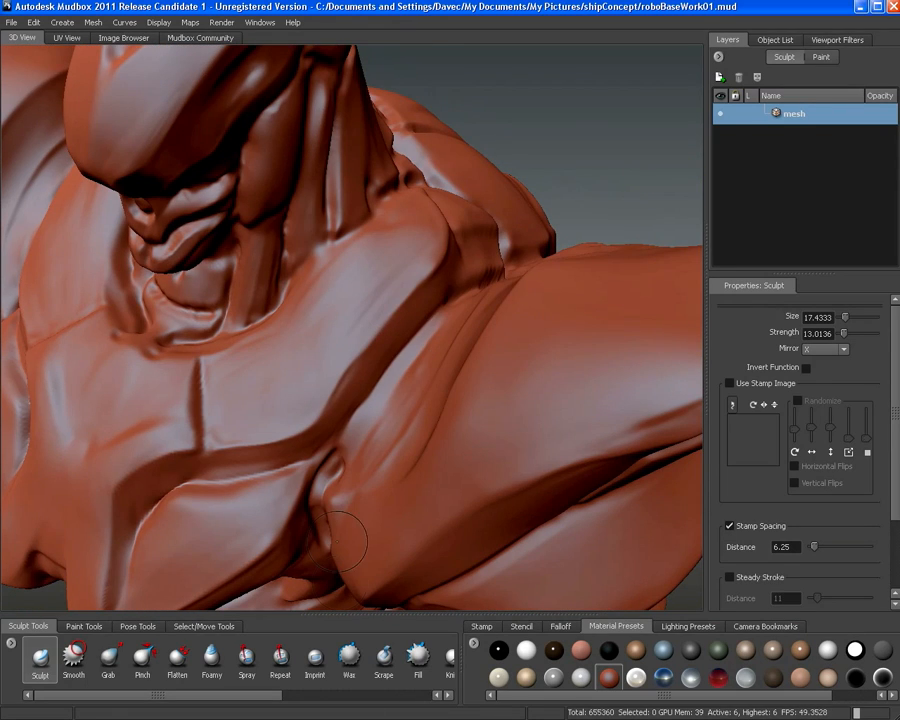
pyautogui.click(349, 655)
pyautogui.moveTo(390, 380)
pyautogui.keyDown('alt'); pyautogui.mouseDown()
pyautogui.moveTo(414, 322)
pyautogui.moveTo(392, 342)
pyautogui.mouseUp(); pyautogui.keyUp('alt')
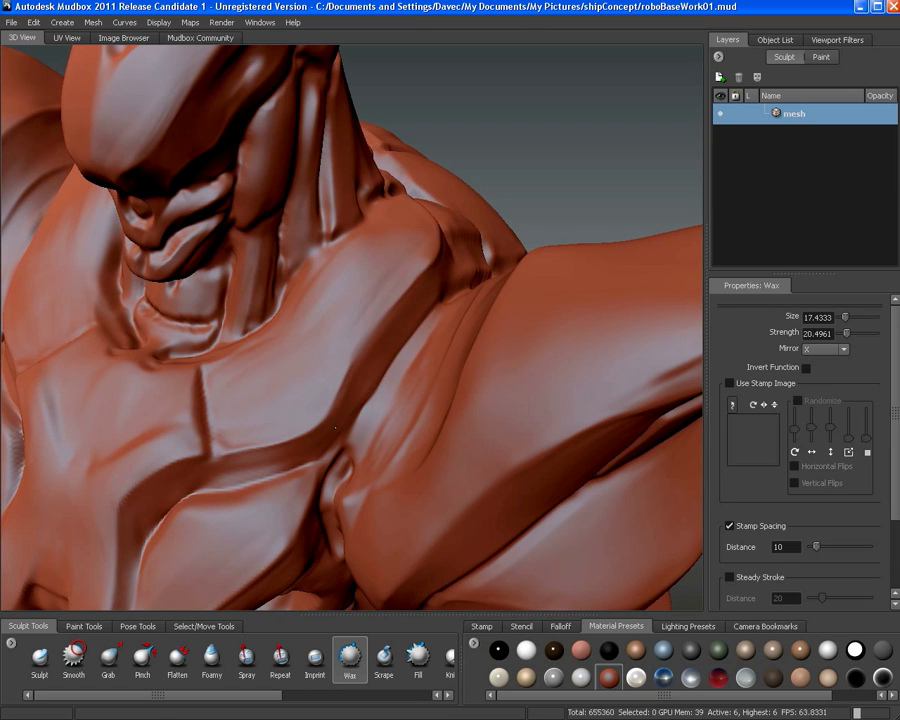
pyautogui.keyDown('alt'); pyautogui.moveTo(408, 235); pyautogui.dragTo(367, 361); pyautogui.keyUp('alt')
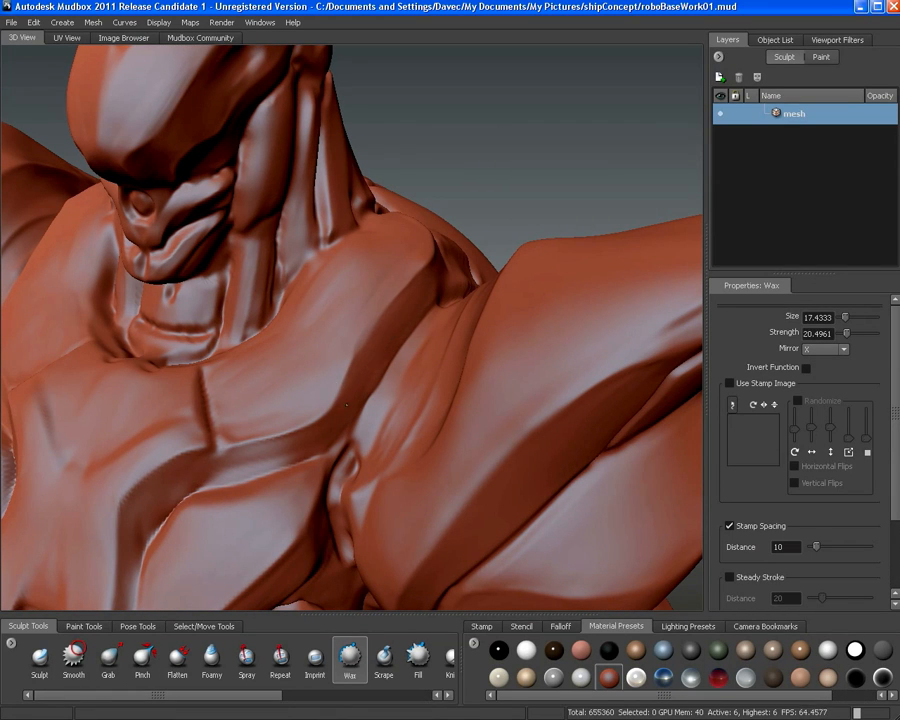
pyautogui.keyDown('alt'); pyautogui.moveTo(346, 404); pyautogui.dragTo(390, 354); pyautogui.keyUp('alt')
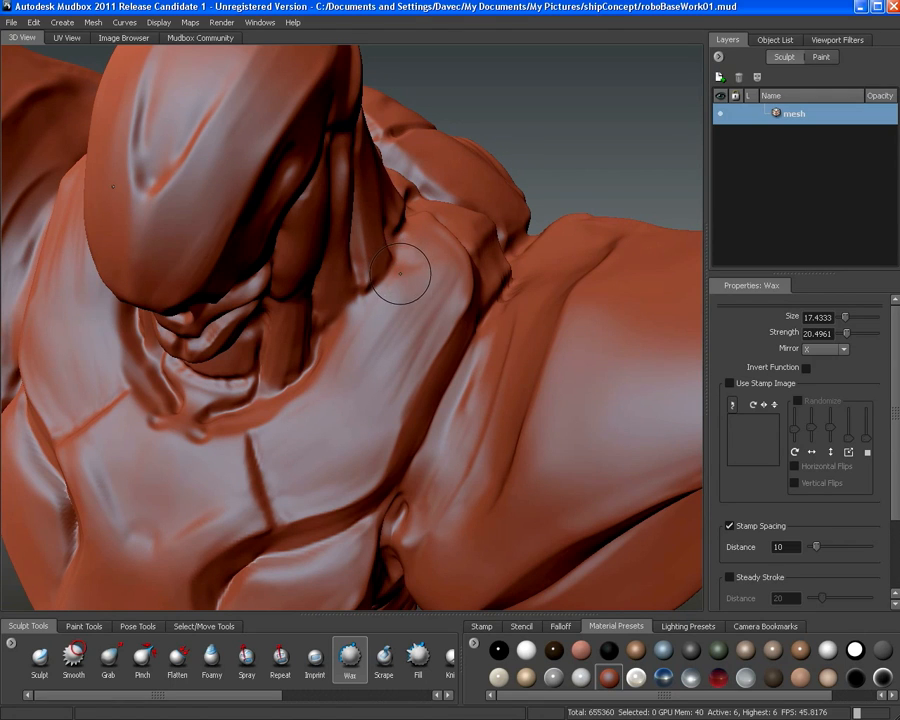
# Reduce the Wax brush size to about 10.3 and shape the inner rim of the collar plate around the neck opening
pyautogui.press('[')
pyautogui.press('[')
pyautogui.press('[')
pyautogui.press('[')
pyautogui.press('[')
pyautogui.moveTo(401, 253); pyautogui.dragTo(324, 356)
pyautogui.moveTo(380, 290)
pyautogui.mouseDown()
pyautogui.moveTo(355, 319)
pyautogui.moveTo(394, 271)
pyautogui.moveTo(288, 398)
pyautogui.moveTo(290, 436)
pyautogui.mouseUp()
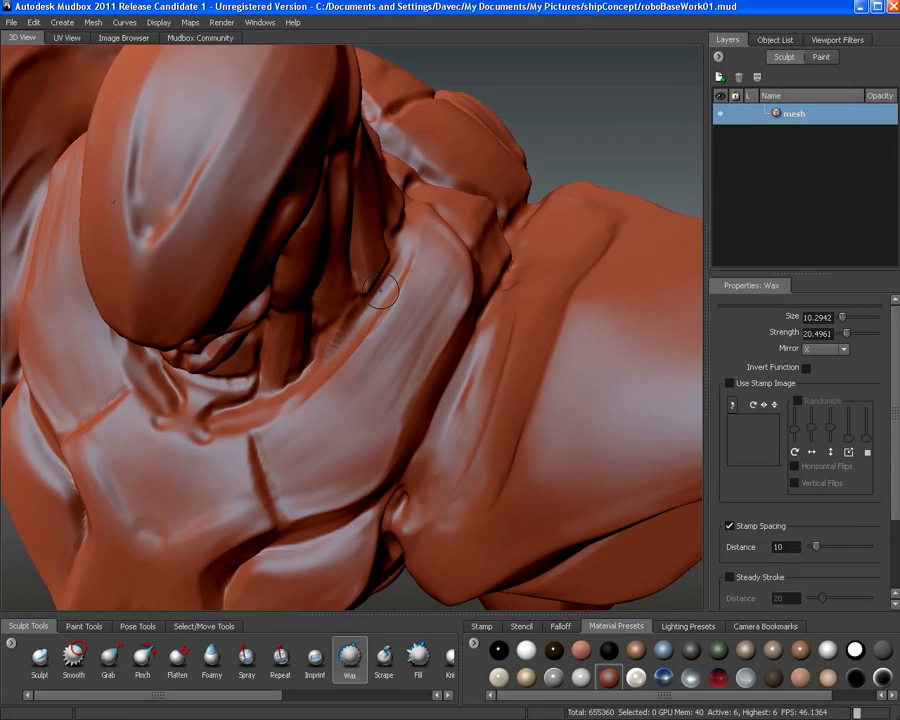
pyautogui.moveTo(406, 254)
pyautogui.mouseDown()
pyautogui.moveTo(386, 292)
pyautogui.moveTo(400, 266)
pyautogui.moveTo(312, 363)
pyautogui.mouseUp()
pyautogui.moveTo(348, 312)
pyautogui.mouseDown()
pyautogui.moveTo(308, 367)
pyautogui.moveTo(256, 410)
pyautogui.moveTo(256, 400)
pyautogui.mouseUp()
# Define the groove between the collar rim and the base of the neck with the Wax brush
pyautogui.moveTo(170, 292)
pyautogui.keyDown('alt'); pyautogui.mouseDown()
pyautogui.moveTo(350, 306)
pyautogui.moveTo(390, 330)
pyautogui.moveTo(425, 371)
pyautogui.mouseUp(); pyautogui.keyUp('alt')
pyautogui.scroll(-5, 348, 291)
pyautogui.scroll(3, 425, 371)
pyautogui.scroll(5, 425, 371)
pyautogui.keyDown('alt'); pyautogui.moveTo(425, 371); pyautogui.dragTo(368, 376, button='middle'); pyautogui.keyUp('alt')
pyautogui.moveTo(366, 350)
pyautogui.keyDown('alt'); pyautogui.mouseDown()
pyautogui.moveTo(382, 386)
pyautogui.moveTo(348, 272)
pyautogui.moveTo(406, 362)
pyautogui.mouseUp(); pyautogui.keyUp('alt')
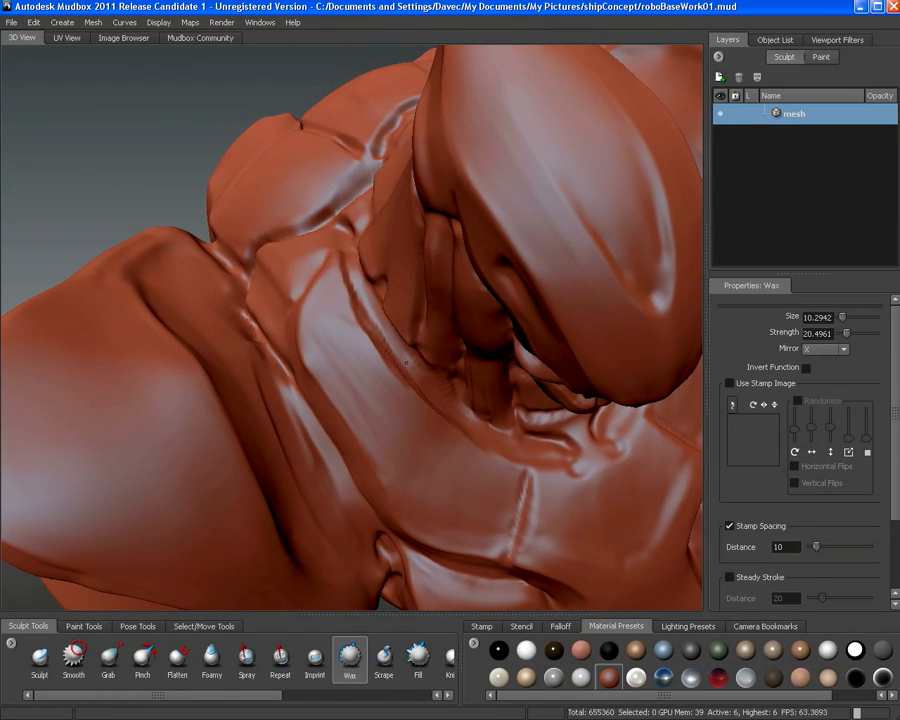
pyautogui.moveTo(369, 298); pyautogui.dragTo(396, 347)
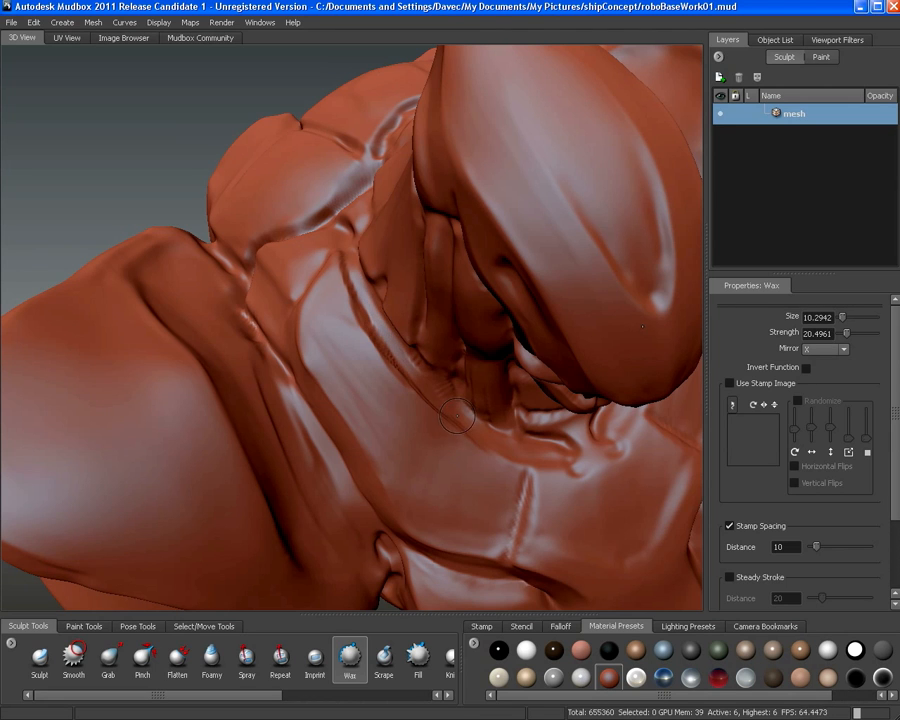
# Fill out the neck cords where they meet the collar with the Wax brush and smooth their surfaces
pyautogui.moveTo(461, 423)
pyautogui.keyDown('alt'); pyautogui.mouseDown()
pyautogui.moveTo(385, 306)
pyautogui.moveTo(382, 316)
pyautogui.moveTo(387, 325)
pyautogui.moveTo(412, 270)
pyautogui.mouseUp(); pyautogui.keyUp('alt')
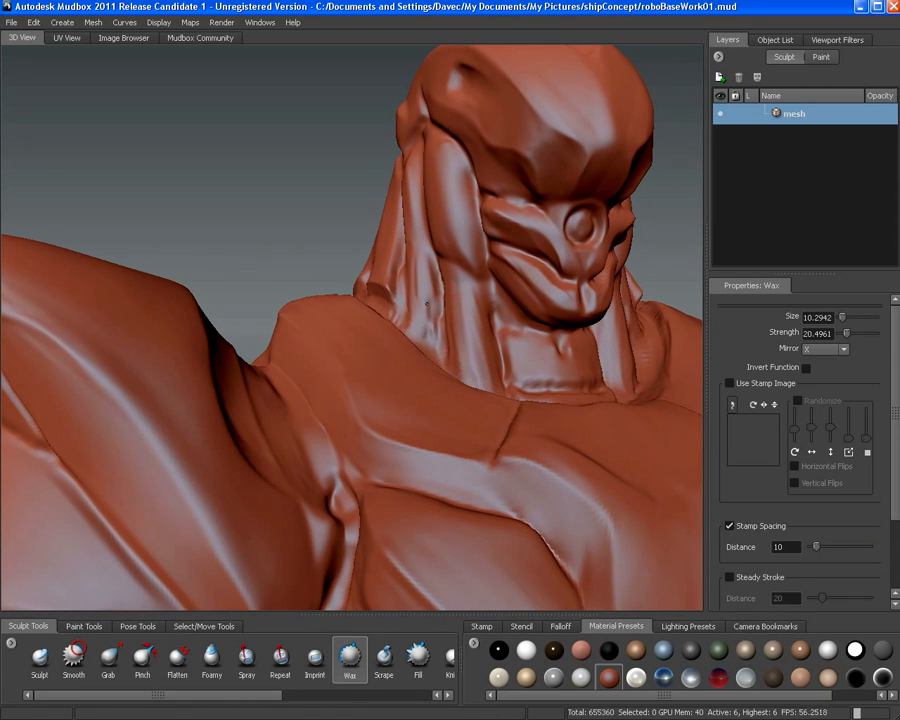
pyautogui.moveTo(410, 280)
pyautogui.keyDown('alt'); pyautogui.mouseDown()
pyautogui.moveTo(413, 308)
pyautogui.moveTo(367, 278)
pyautogui.mouseUp(); pyautogui.keyUp('alt')
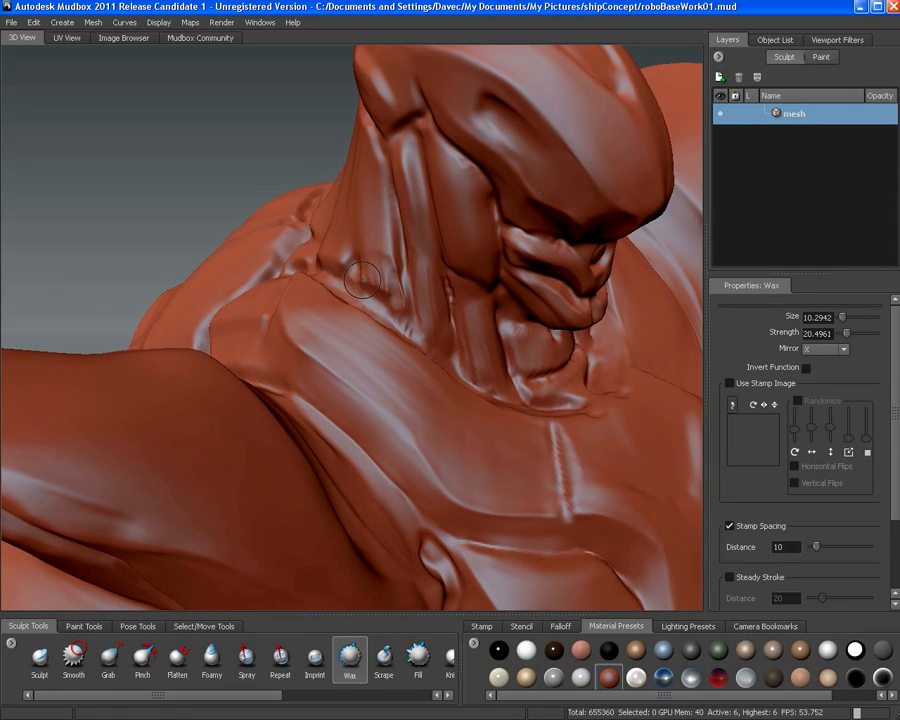
pyautogui.press('shift')
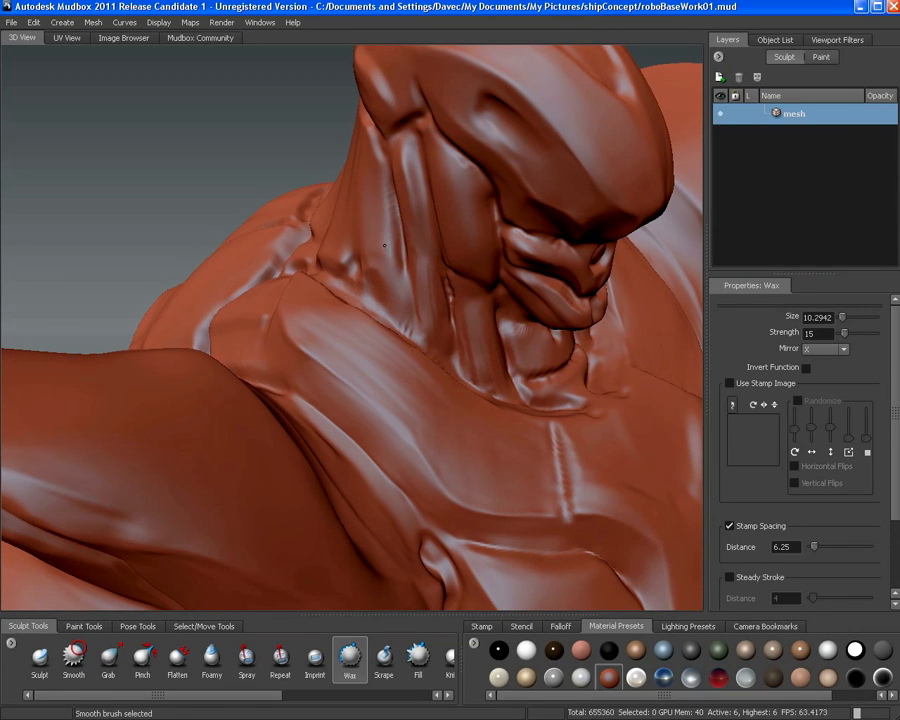
pyautogui.moveTo(375, 277)
pyautogui.keyDown('alt'); pyautogui.mouseDown()
pyautogui.moveTo(371, 293)
pyautogui.moveTo(400, 271)
pyautogui.moveTo(371, 279)
pyautogui.mouseUp(); pyautogui.keyUp('alt')
pyautogui.keyDown('alt'); pyautogui.moveTo(369, 210); pyautogui.dragTo(382, 255); pyautogui.keyUp('alt')
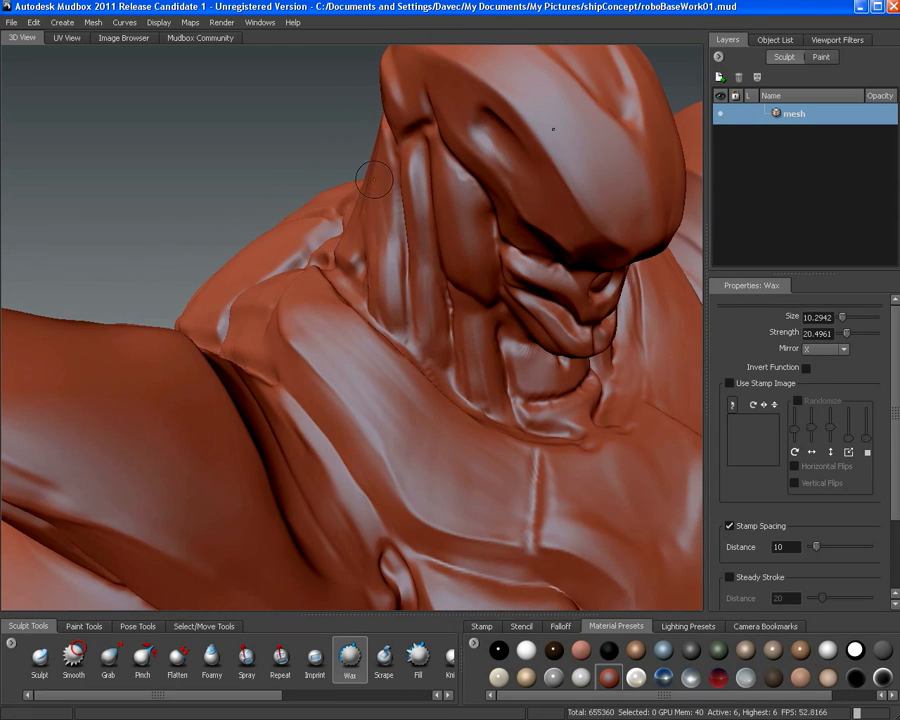
pyautogui.press('shift')
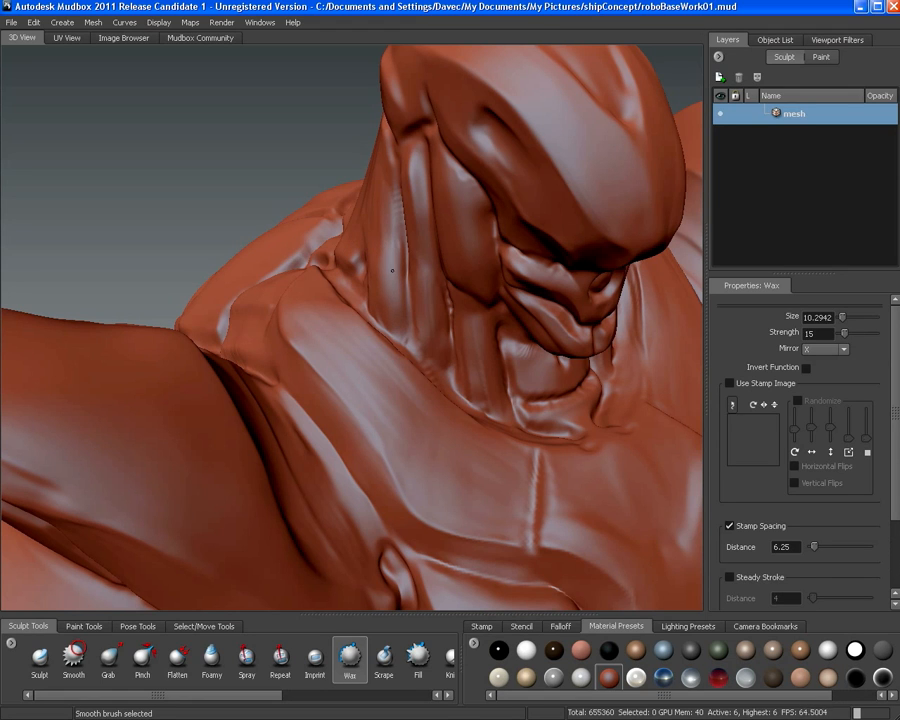
pyautogui.keyDown('alt'); pyautogui.moveTo(392, 278); pyautogui.dragTo(416, 292); pyautogui.keyUp('alt')
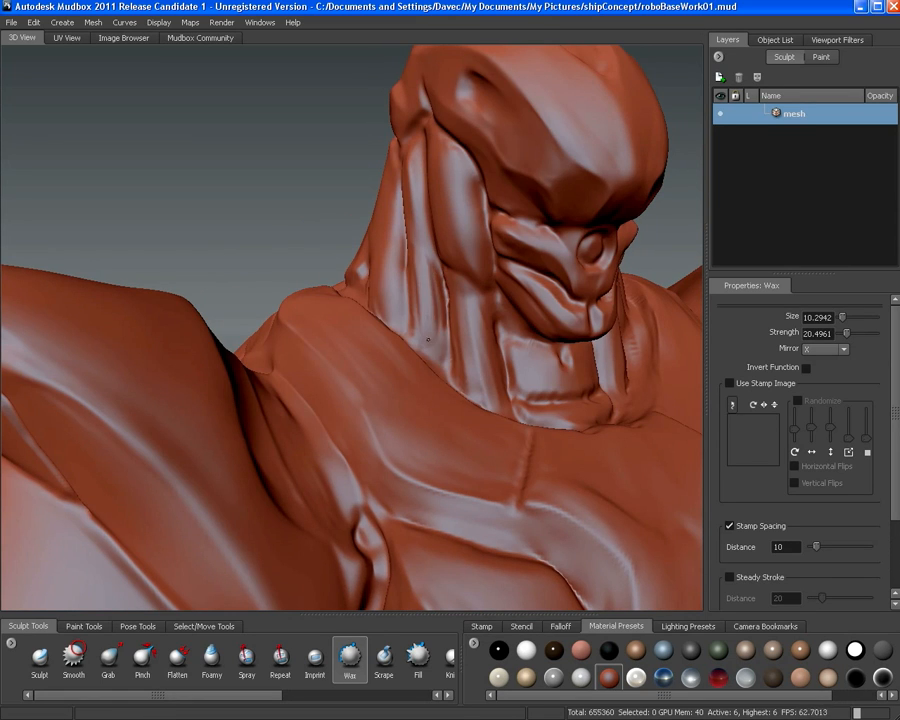
# Enlarge the Wax brush to about 18.4 and build up the broad surface of the collar plates beside the neck
pyautogui.keyDown('alt'); pyautogui.moveTo(446, 338); pyautogui.dragTo(358, 258); pyautogui.keyUp('alt')
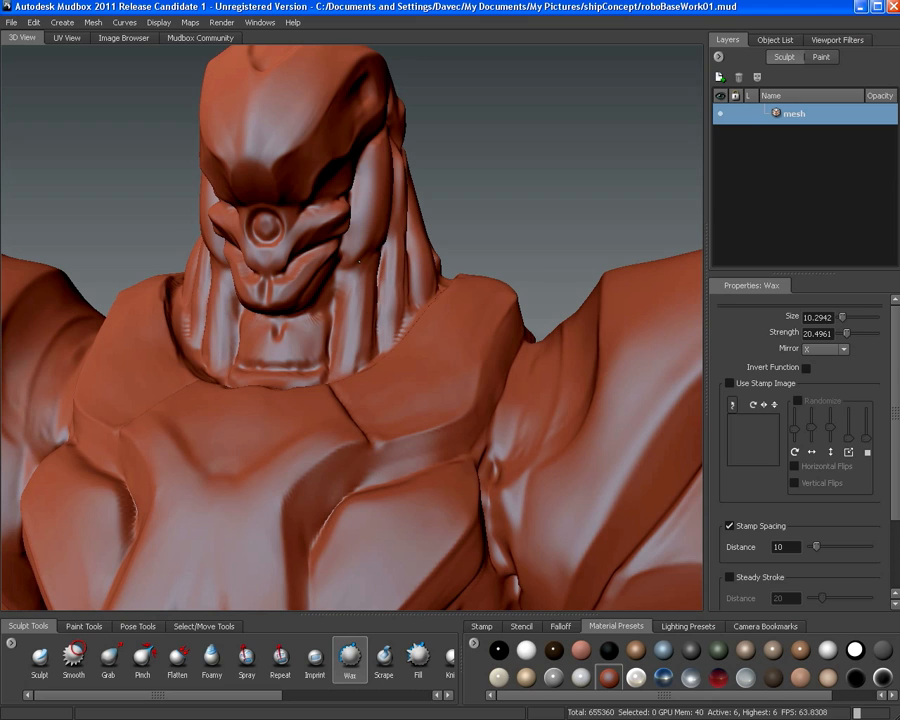
pyautogui.keyDown('alt'); pyautogui.moveTo(340, 324); pyautogui.dragTo(294, 385); pyautogui.keyUp('alt')
pyautogui.keyDown('alt'); pyautogui.moveTo(294, 385); pyautogui.dragTo(369, 366, button='middle'); pyautogui.keyUp('alt')
pyautogui.keyDown('alt'); pyautogui.moveTo(369, 366); pyautogui.dragTo(309, 364); pyautogui.keyUp('alt')
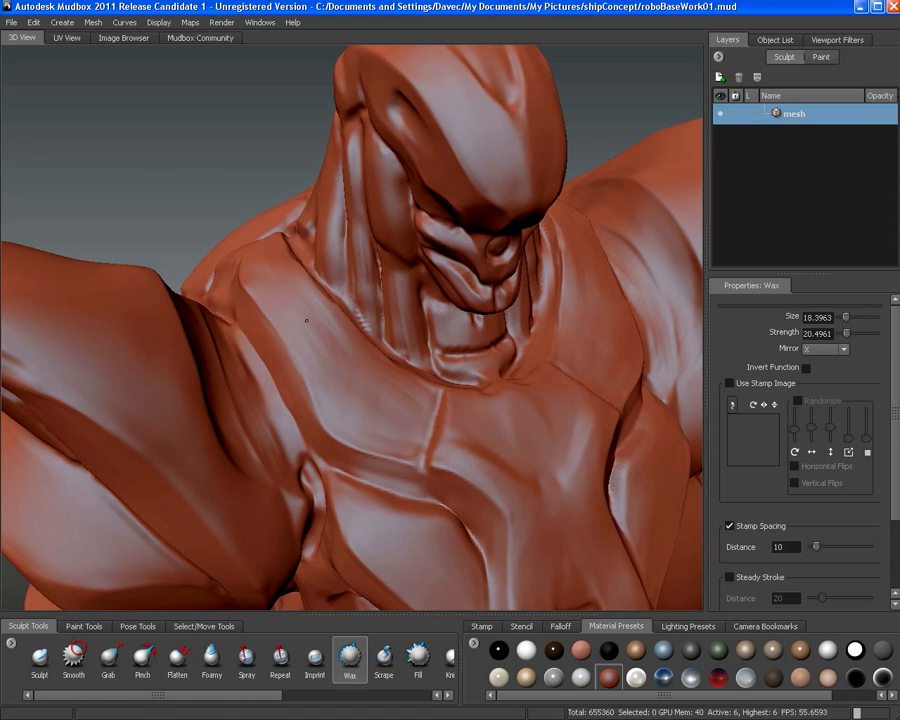
pyautogui.moveTo(312, 309)
pyautogui.mouseDown()
pyautogui.moveTo(292, 282)
pyautogui.moveTo(368, 378)
pyautogui.mouseUp()
pyautogui.moveTo(370, 380)
pyautogui.keyDown('alt'); pyautogui.mouseDown()
pyautogui.moveTo(319, 376)
pyautogui.moveTo(291, 353)
pyautogui.moveTo(362, 413)
pyautogui.mouseUp(); pyautogui.keyUp('alt')
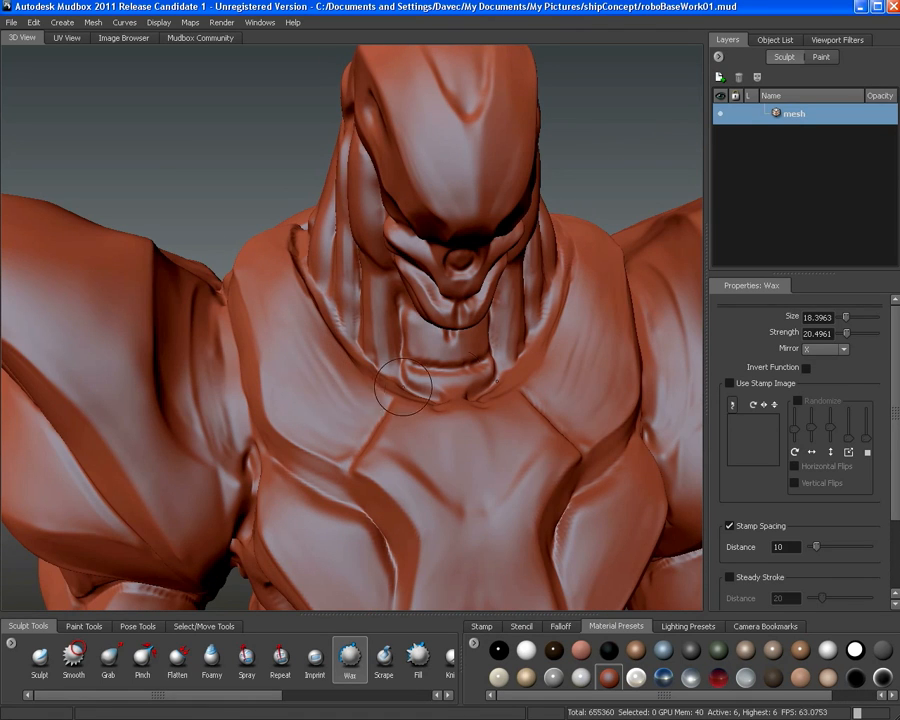
# Apply a black material preset with light edges to the mesh and inspect the head and chest forms from the front
pyautogui.moveTo(280, 280)
pyautogui.keyDown('alt'); pyautogui.mouseDown()
pyautogui.moveTo(434, 306)
pyautogui.moveTo(368, 273)
pyautogui.mouseUp(); pyautogui.keyUp('alt')
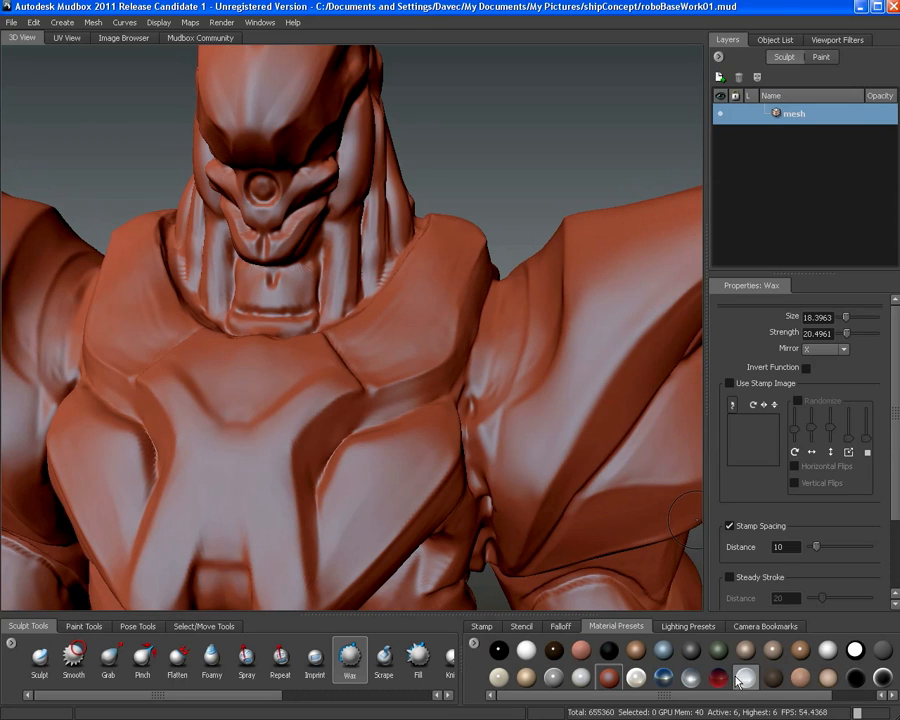
pyautogui.click(858, 681)
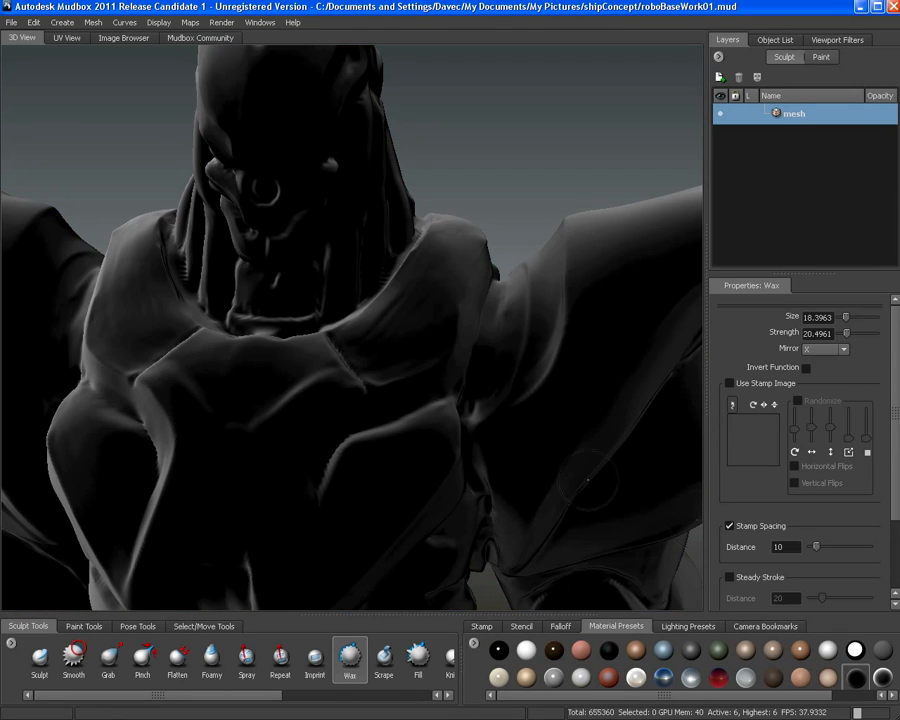
pyautogui.keyDown('alt'); pyautogui.moveTo(430, 325); pyautogui.dragTo(401, 287); pyautogui.keyUp('alt')
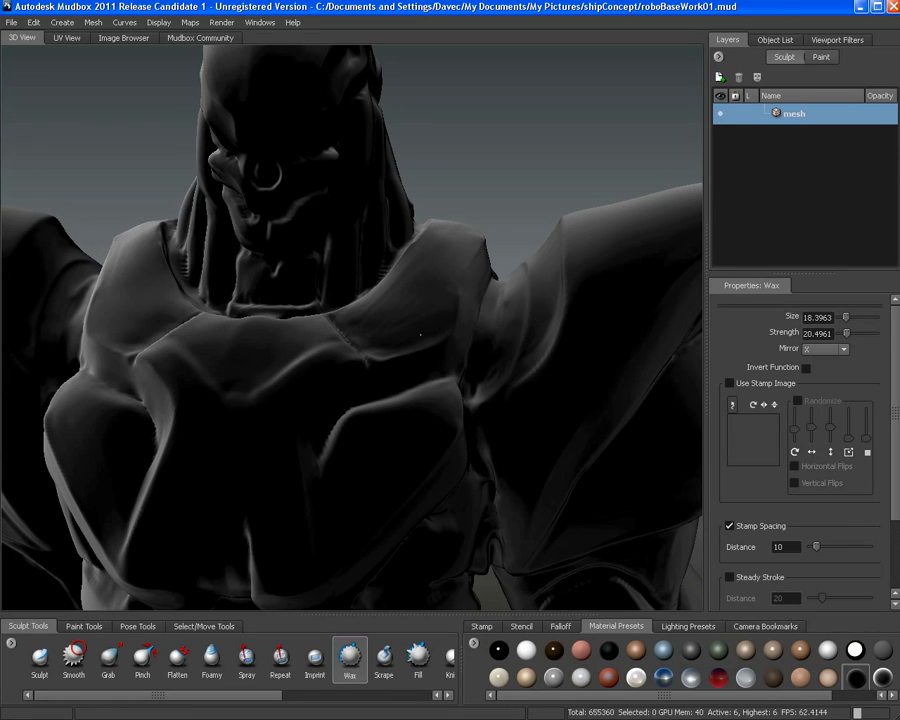
# Examine the collar plates, neck cords and head from the front, both sides and above for uneven edge highlights
pyautogui.keyDown('alt'); pyautogui.moveTo(401, 325); pyautogui.dragTo(314, 340); pyautogui.keyUp('alt')
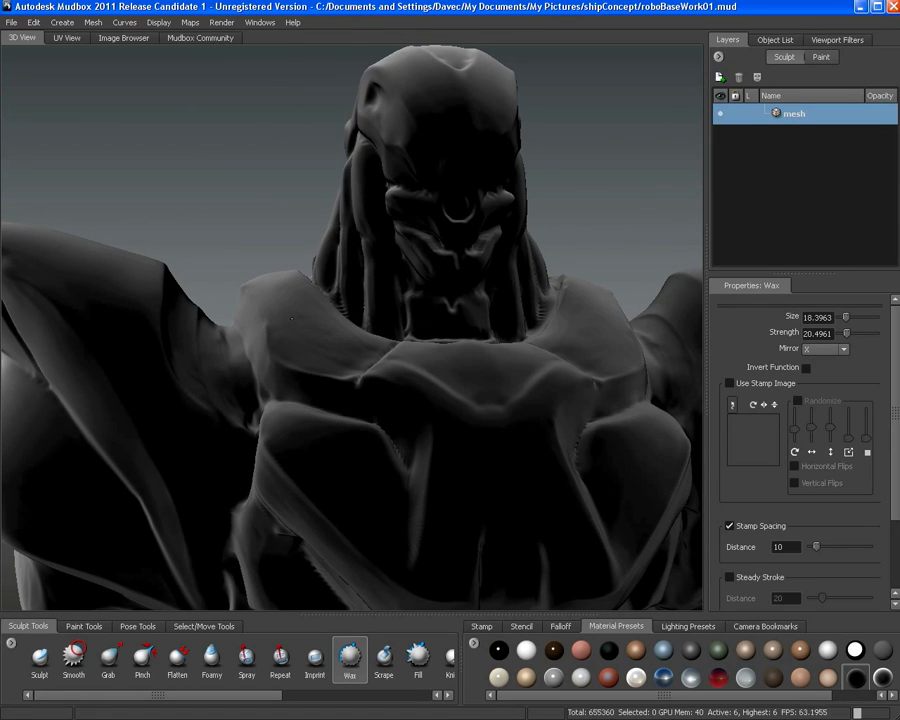
pyautogui.keyDown('alt'); pyautogui.moveTo(292, 356); pyautogui.dragTo(276, 270); pyautogui.keyUp('alt')
pyautogui.press('shift')
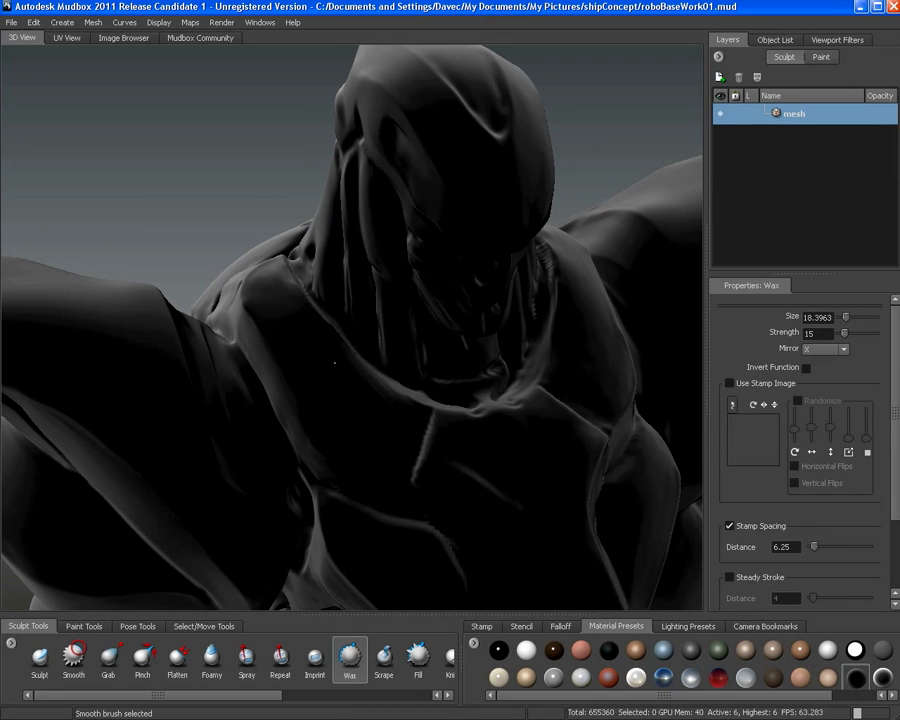
pyautogui.moveTo(364, 420)
pyautogui.keyDown('alt'); pyautogui.mouseDown()
pyautogui.moveTo(357, 365)
pyautogui.moveTo(464, 371)
pyautogui.mouseUp(); pyautogui.keyUp('alt')
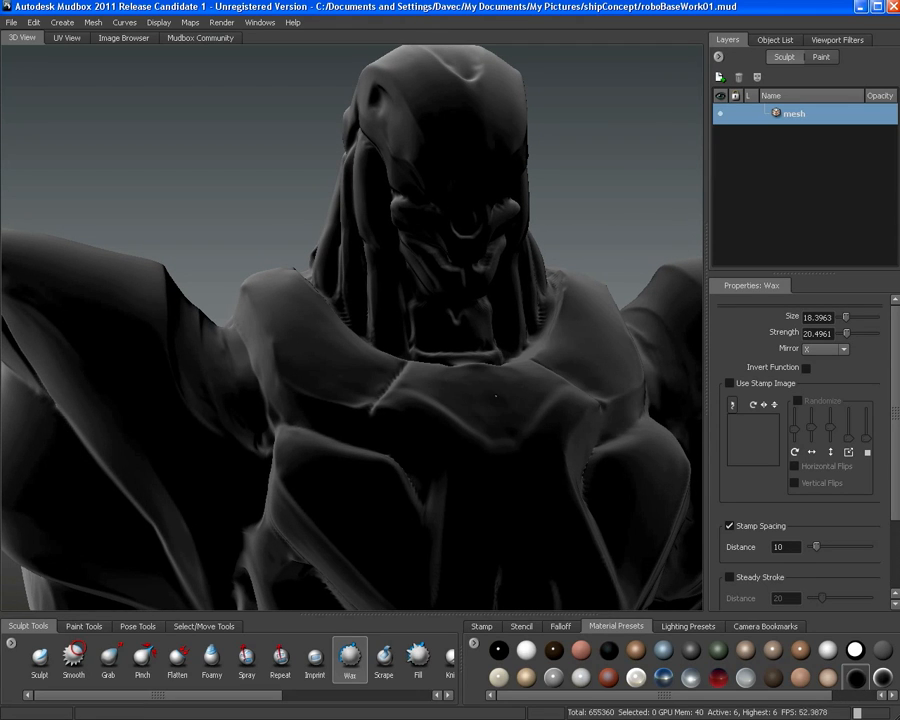
pyautogui.press('shift')
pyautogui.keyDown('alt'); pyautogui.moveTo(476, 404); pyautogui.dragTo(396, 326, button='middle'); pyautogui.keyUp('alt')
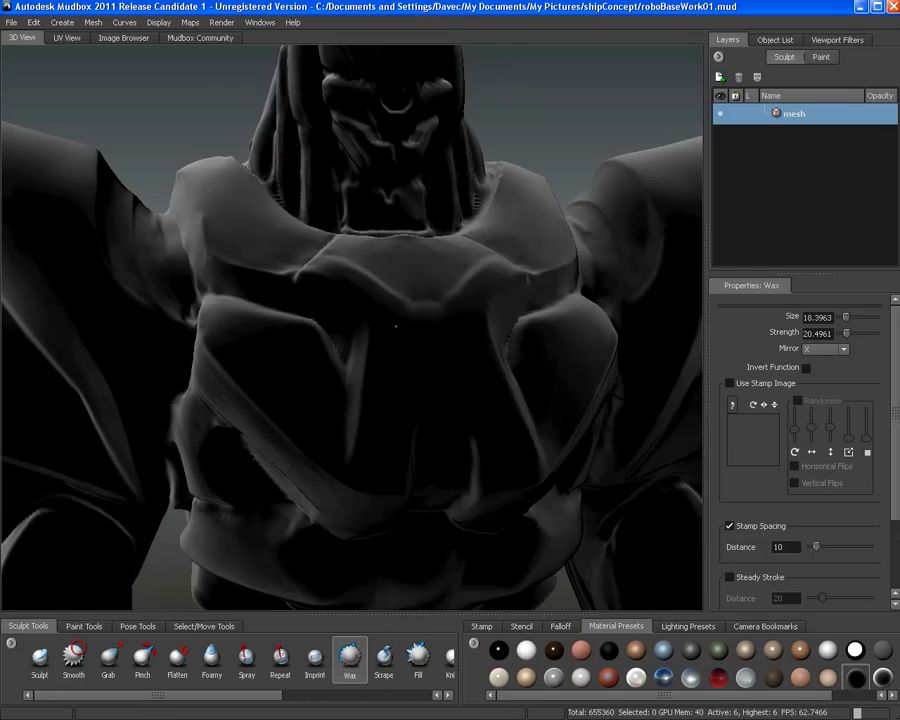
# Inspect the chest plates, abdomen and shoulder armour from below and from the side, returning to the collar and head
pyautogui.keyDown('alt'); pyautogui.moveTo(396, 326); pyautogui.dragTo(411, 272); pyautogui.keyUp('alt')
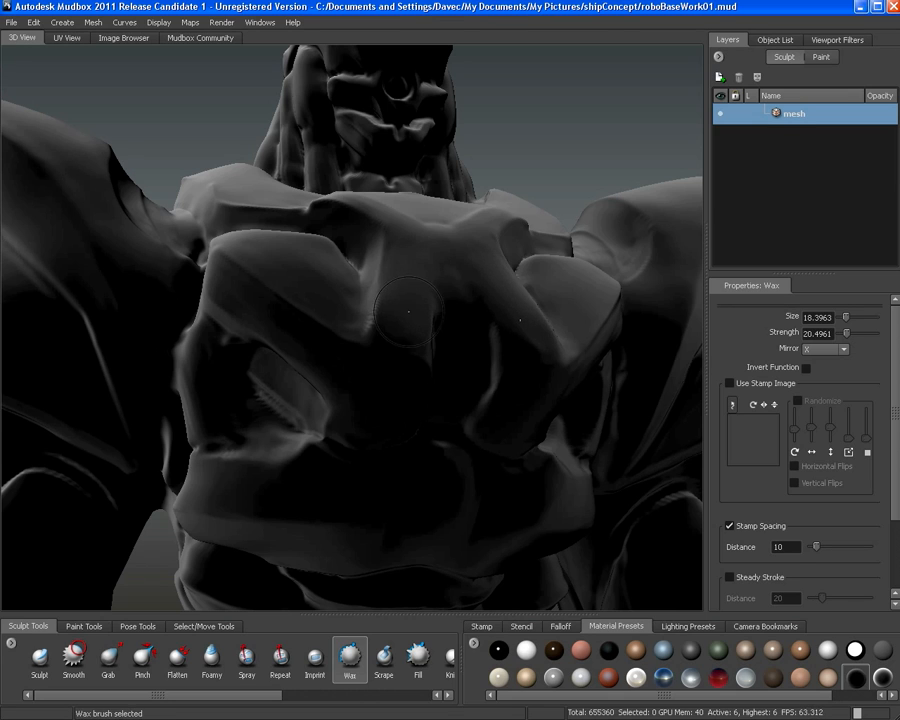
pyautogui.keyDown('alt'); pyautogui.moveTo(415, 260); pyautogui.dragTo(379, 289); pyautogui.keyUp('alt')
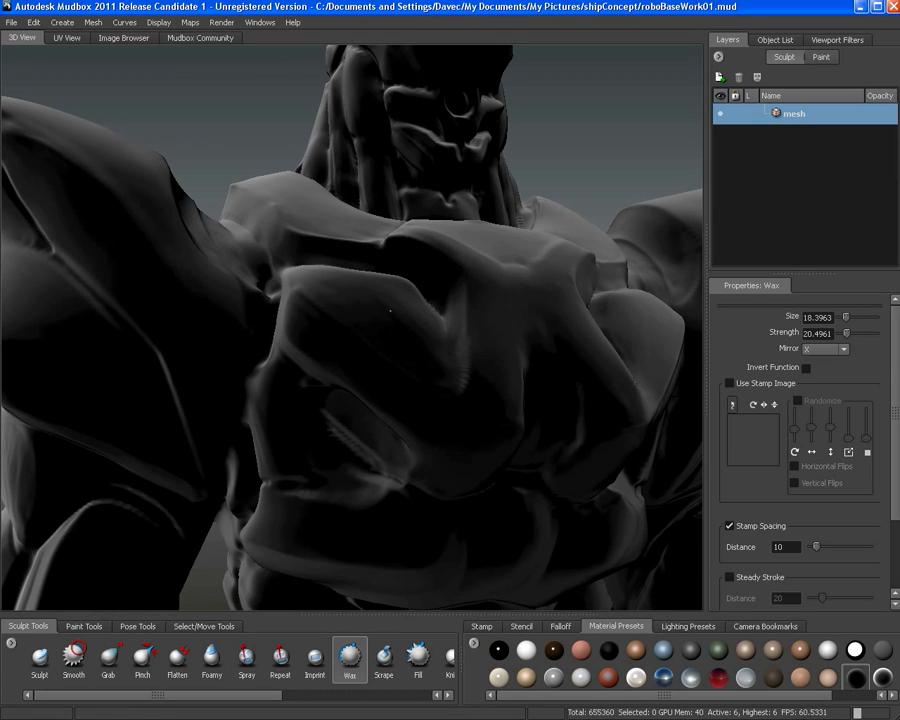
pyautogui.press('shift')
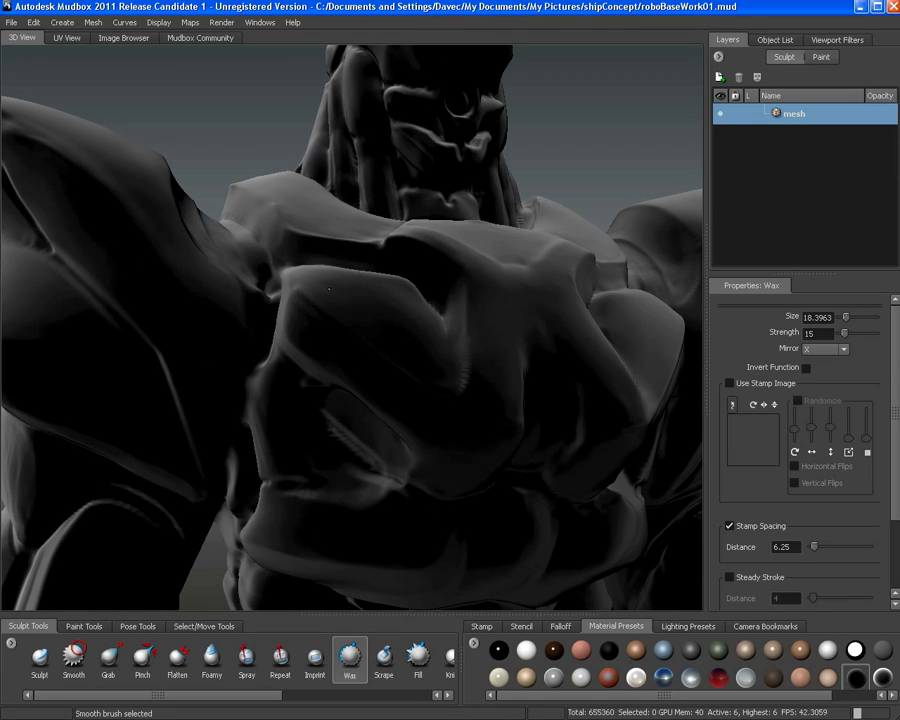
pyautogui.moveTo(330, 288)
pyautogui.keyDown('alt'); pyautogui.mouseDown()
pyautogui.moveTo(398, 240)
pyautogui.moveTo(488, 347)
pyautogui.mouseUp(); pyautogui.keyUp('alt')
pyautogui.press('shift')
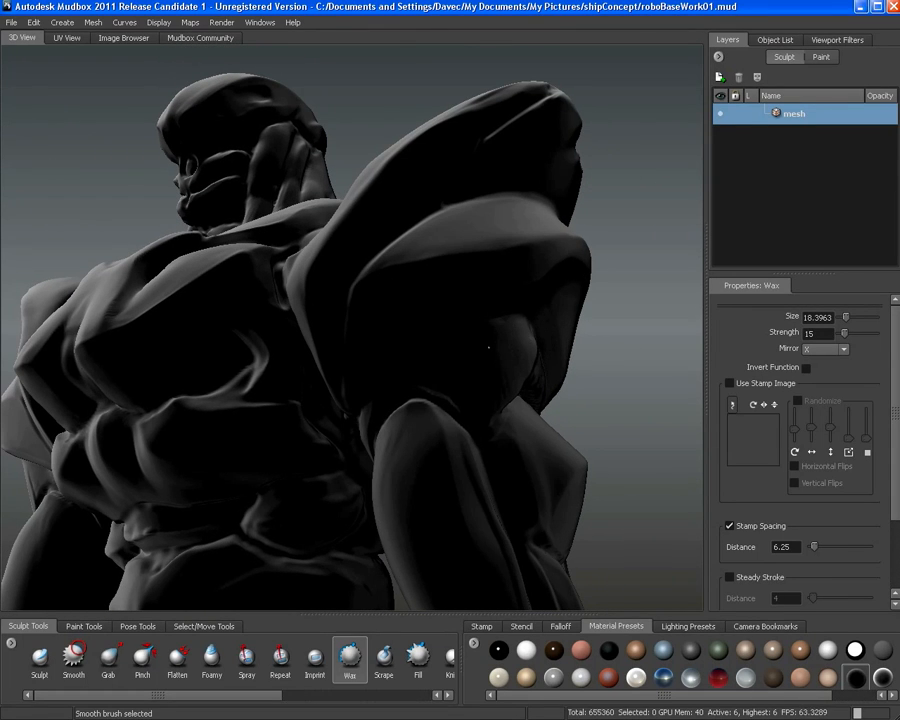
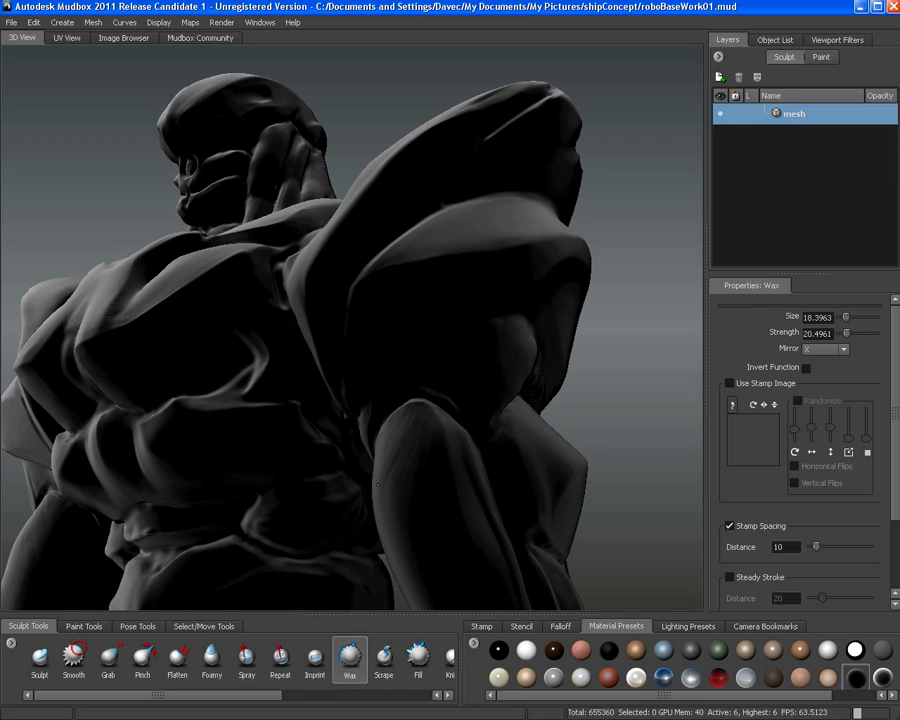
pyautogui.press('shift')
pyautogui.moveTo(383, 494)
pyautogui.keyDown('alt'); pyautogui.mouseDown()
pyautogui.moveTo(457, 410)
pyautogui.moveTo(377, 351)
pyautogui.moveTo(396, 408)
pyautogui.moveTo(305, 397)
pyautogui.mouseUp(); pyautogui.keyUp('alt')
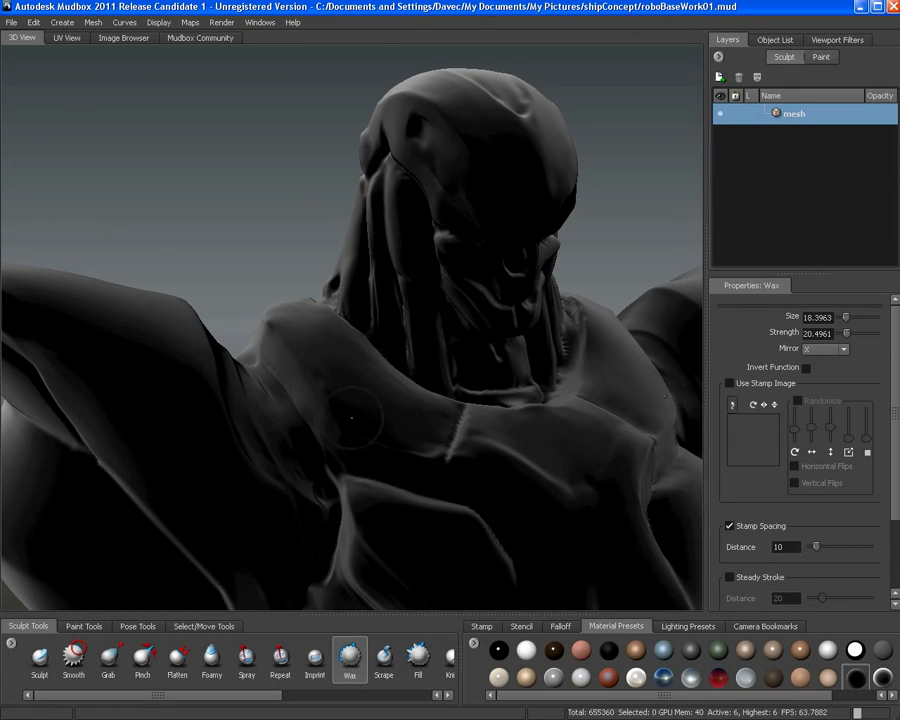
# Build up the rear inner face of the shoulder armour with mirrored Wax strokes and smooth the surface
pyautogui.moveTo(354, 416)
pyautogui.keyDown('alt'); pyautogui.mouseDown()
pyautogui.moveTo(398, 432)
pyautogui.moveTo(476, 409)
pyautogui.moveTo(496, 368)
pyautogui.moveTo(591, 307)
pyautogui.moveTo(316, 307)
pyautogui.mouseUp(); pyautogui.keyUp('alt')
pyautogui.press('shift')
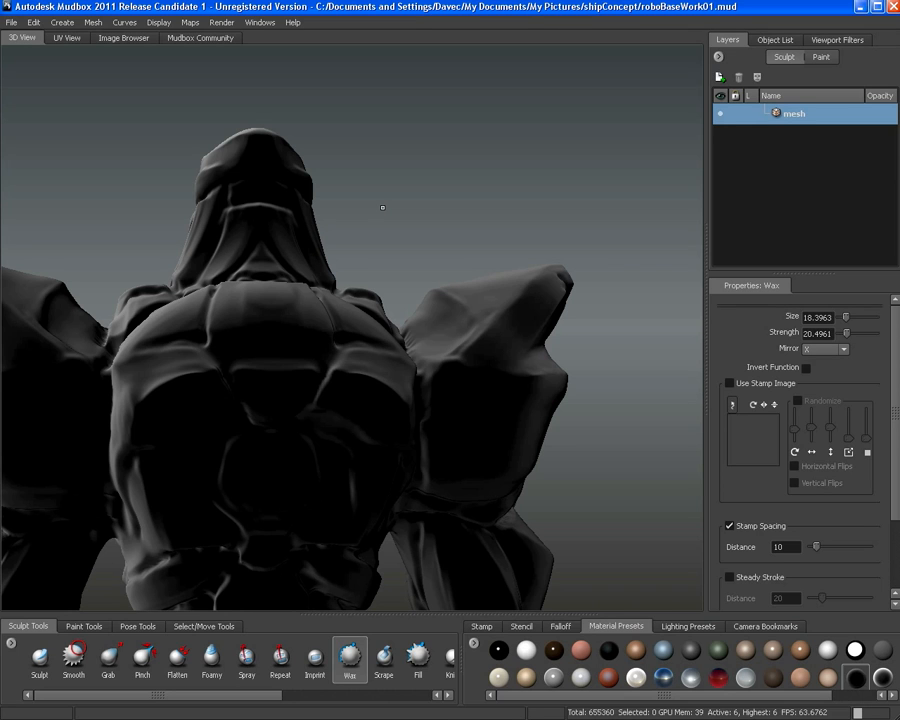
pyautogui.keyDown('alt'); pyautogui.moveTo(448, 285); pyautogui.dragTo(494, 343); pyautogui.keyUp('alt')
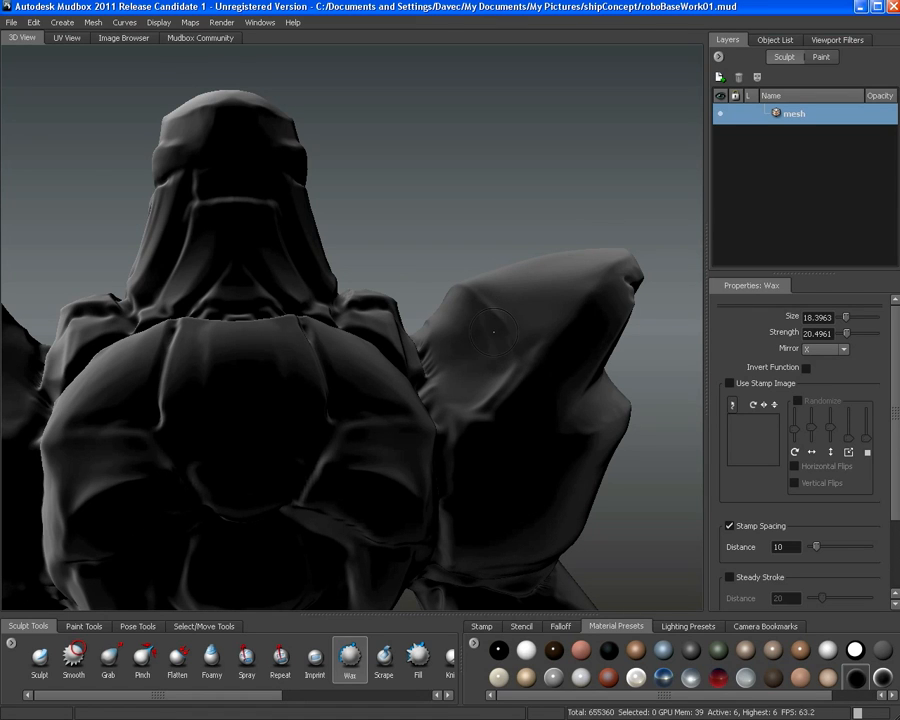
pyautogui.keyDown('alt'); pyautogui.moveTo(518, 356); pyautogui.dragTo(499, 373); pyautogui.keyUp('alt')
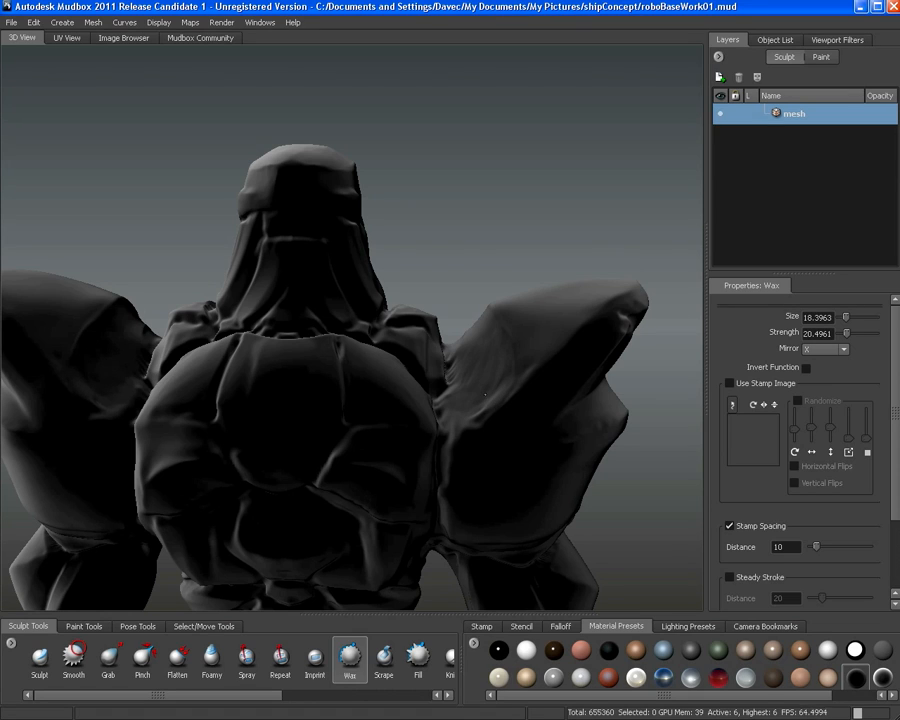
pyautogui.press('shift')
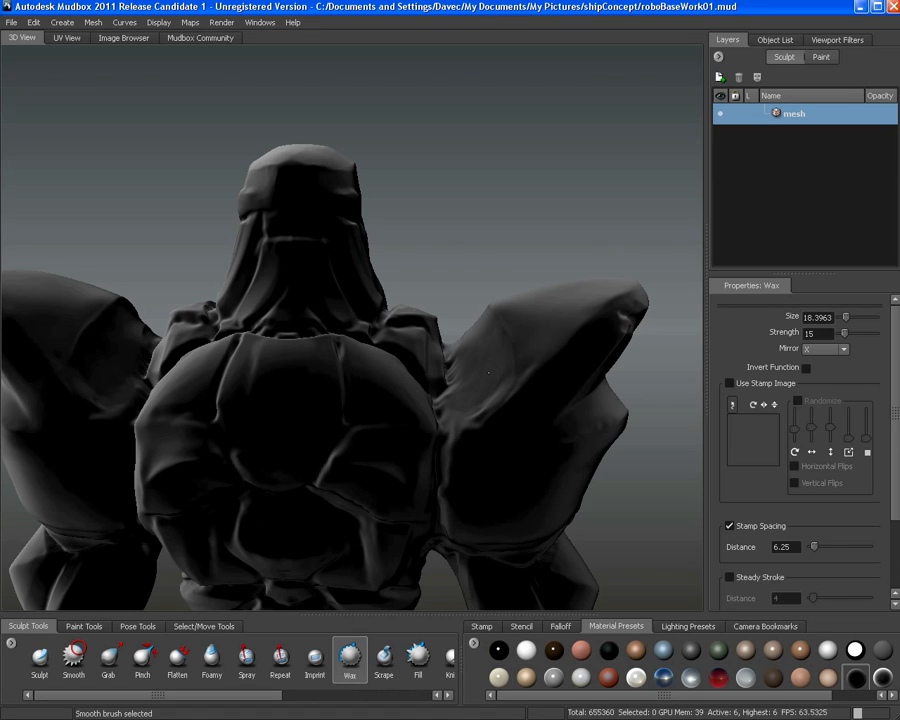
pyautogui.keyDown('alt'); pyautogui.moveTo(489, 373); pyautogui.dragTo(560, 373, button='right'); pyautogui.keyUp('alt')
pyautogui.keyDown('alt'); pyautogui.moveTo(560, 373); pyautogui.dragTo(436, 372, button='middle'); pyautogui.keyUp('alt')
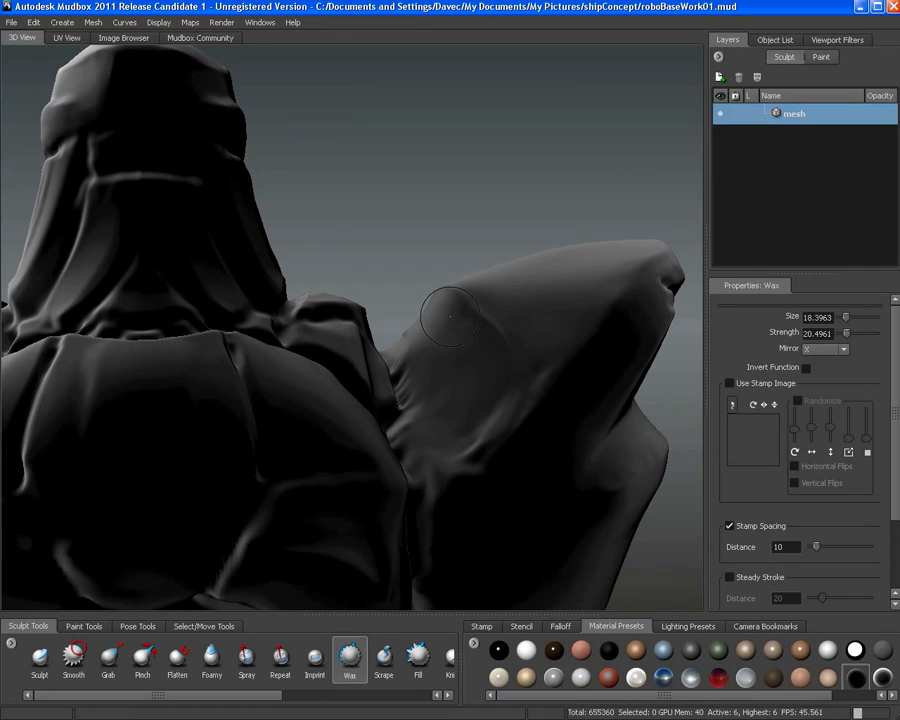
# Define the upper rear edge and inner hollow of the shoulder armour with Wax, softening the strokes with Smooth
pyautogui.moveTo(450, 317); pyautogui.dragTo(456, 311)
pyautogui.moveTo(429, 357)
pyautogui.keyDown('alt'); pyautogui.mouseDown()
pyautogui.moveTo(418, 364)
pyautogui.moveTo(440, 353)
pyautogui.moveTo(451, 356)
pyautogui.moveTo(446, 366)
pyautogui.mouseUp(); pyautogui.keyUp('alt')
pyautogui.press('shift')
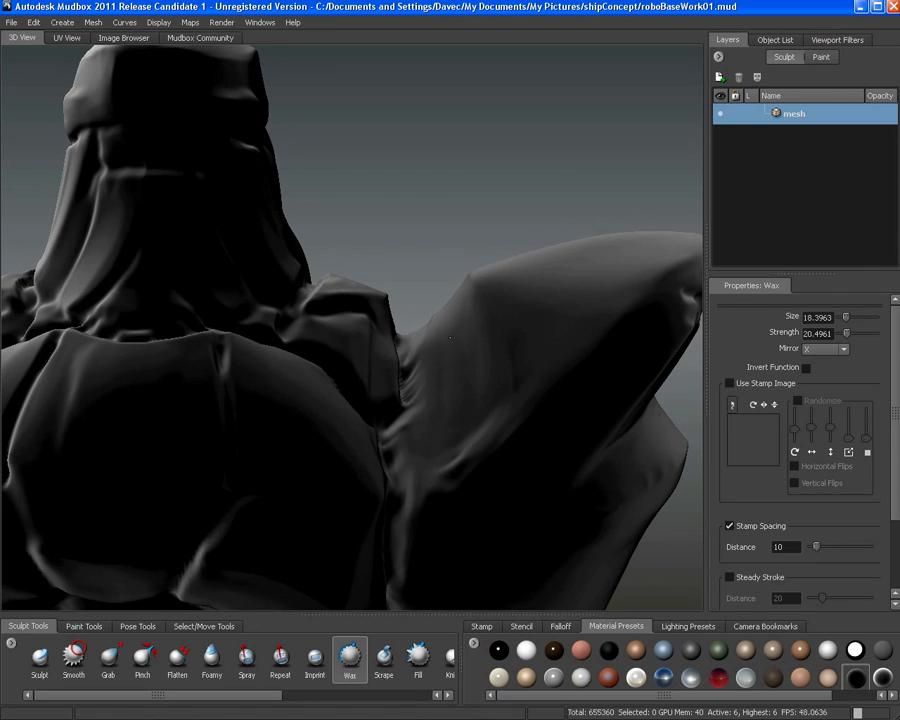
pyautogui.keyDown('alt'); pyautogui.moveTo(460, 405); pyautogui.dragTo(460, 362); pyautogui.keyUp('alt')
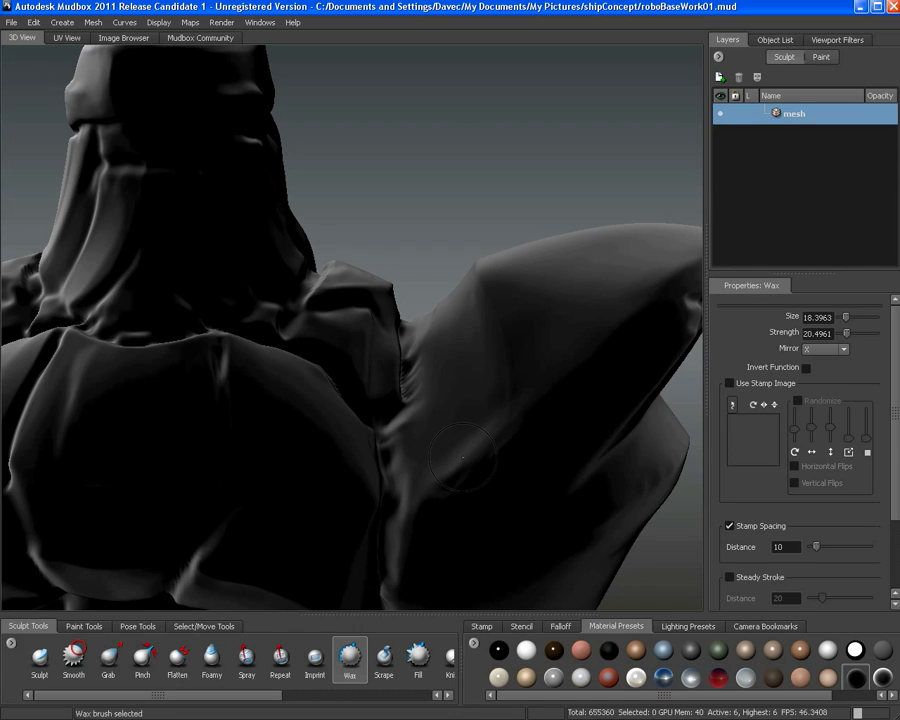
pyautogui.moveTo(437, 470)
pyautogui.keyDown('alt'); pyautogui.mouseDown()
pyautogui.moveTo(496, 412)
pyautogui.moveTo(538, 390)
pyautogui.mouseUp(); pyautogui.keyUp('alt')
pyautogui.press('shift')
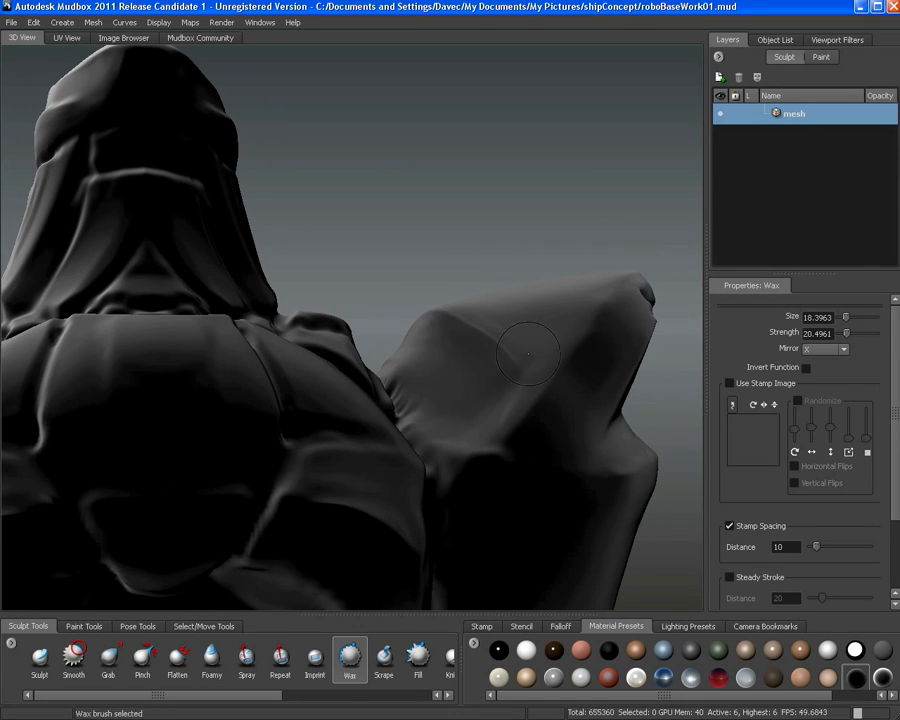
# Fill out the outer side of the shoulder armour with Wax and smooth the dent near its top
pyautogui.moveTo(521, 379)
pyautogui.keyDown('alt'); pyautogui.mouseDown()
pyautogui.moveTo(445, 428)
pyautogui.moveTo(409, 427)
pyautogui.mouseUp(); pyautogui.keyUp('alt')
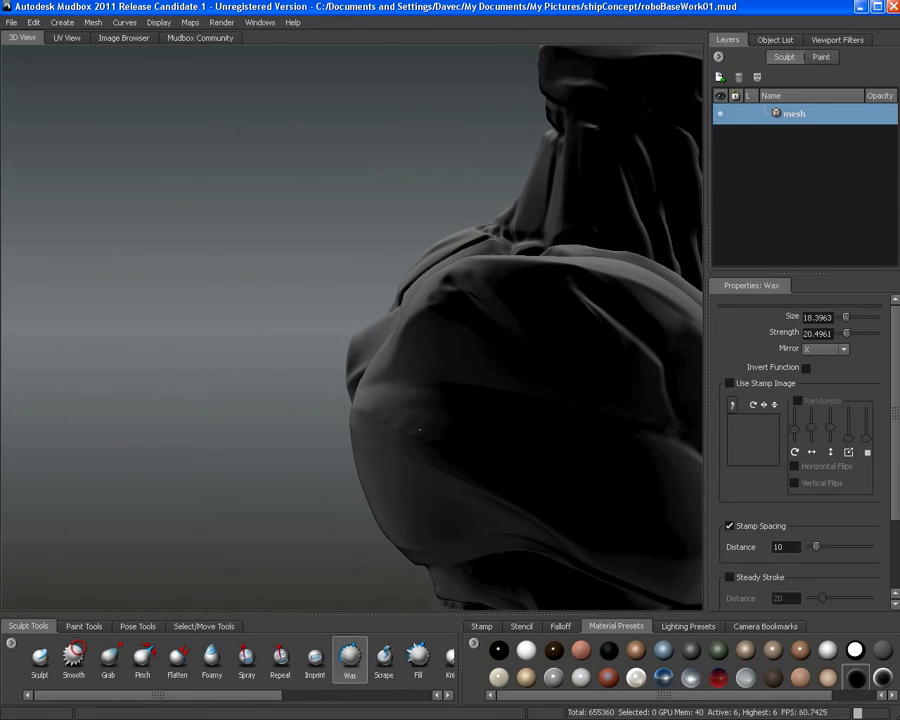
pyautogui.moveTo(459, 427)
pyautogui.keyDown('alt'); pyautogui.mouseDown()
pyautogui.moveTo(420, 413)
pyautogui.moveTo(476, 412)
pyautogui.moveTo(454, 408)
pyautogui.moveTo(468, 390)
pyautogui.mouseUp(); pyautogui.keyUp('alt')
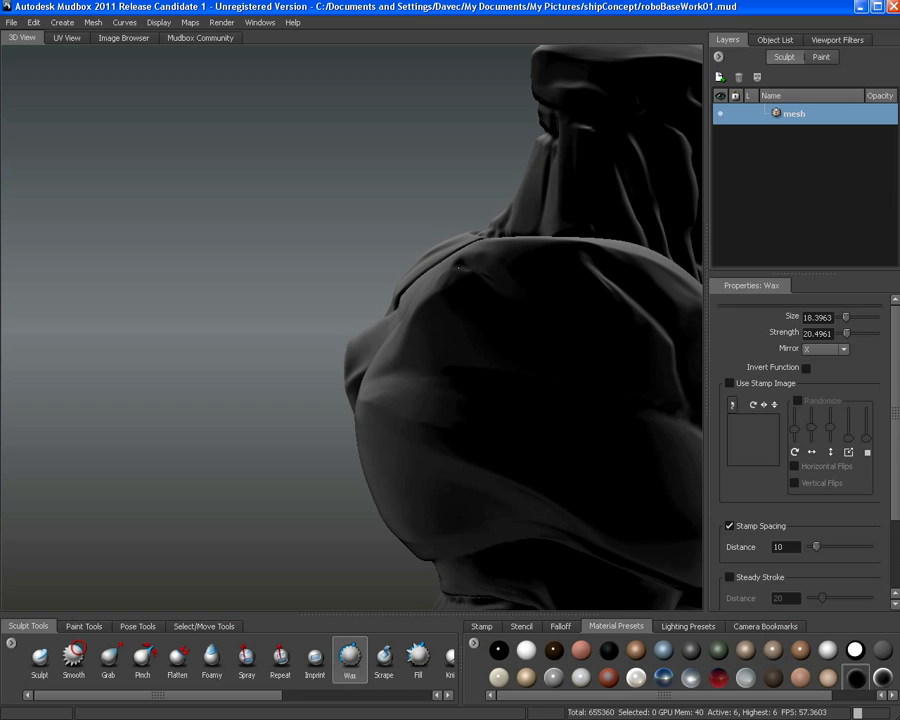
pyautogui.keyDown('shift'); pyautogui.moveTo(453, 281); pyautogui.dragTo(488, 276); pyautogui.keyUp('shift')
pyautogui.moveTo(535, 316)
pyautogui.keyDown('alt'); pyautogui.mouseDown()
pyautogui.moveTo(453, 338)
pyautogui.moveTo(585, 428)
pyautogui.moveTo(460, 352)
pyautogui.moveTo(545, 340)
pyautogui.mouseUp(); pyautogui.keyUp('alt')
pyautogui.keyDown('alt'); pyautogui.moveTo(480, 370); pyautogui.dragTo(554, 422, button='right'); pyautogui.keyUp('alt')
pyautogui.keyDown('alt'); pyautogui.moveTo(554, 422); pyautogui.dragTo(480, 440); pyautogui.keyUp('alt')
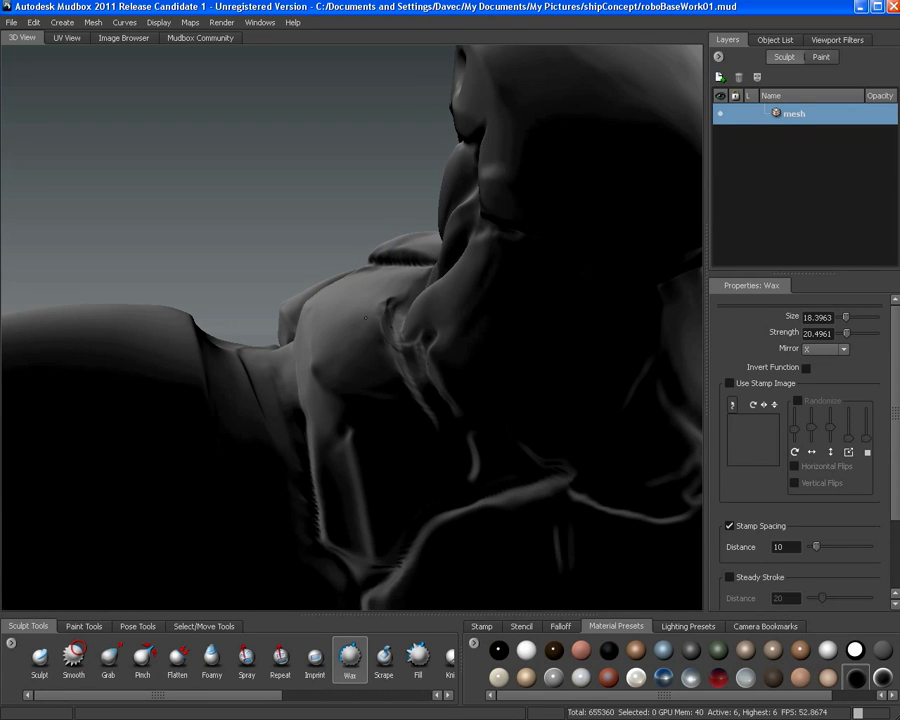
# Sculpt the collar plate beside the neck with Wax and smooth its surface toward the upper chest
pyautogui.moveTo(365, 318)
pyautogui.keyDown('alt'); pyautogui.mouseDown()
pyautogui.moveTo(425, 318)
pyautogui.moveTo(406, 300)
pyautogui.mouseUp(); pyautogui.keyUp('alt')
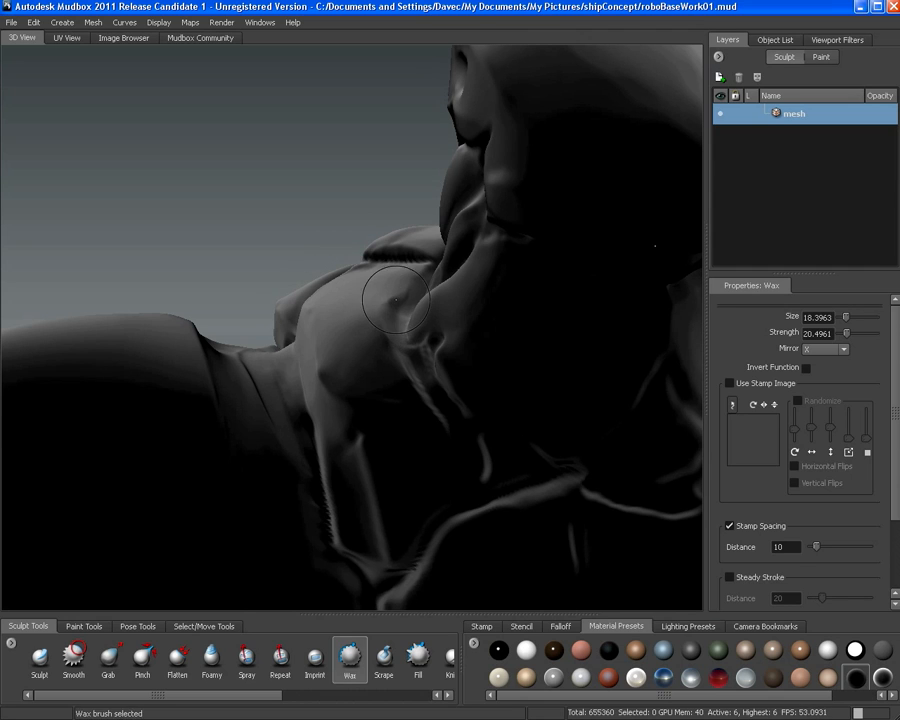
pyautogui.keyDown('alt'); pyautogui.moveTo(397, 348); pyautogui.dragTo(408, 293); pyautogui.keyUp('alt')
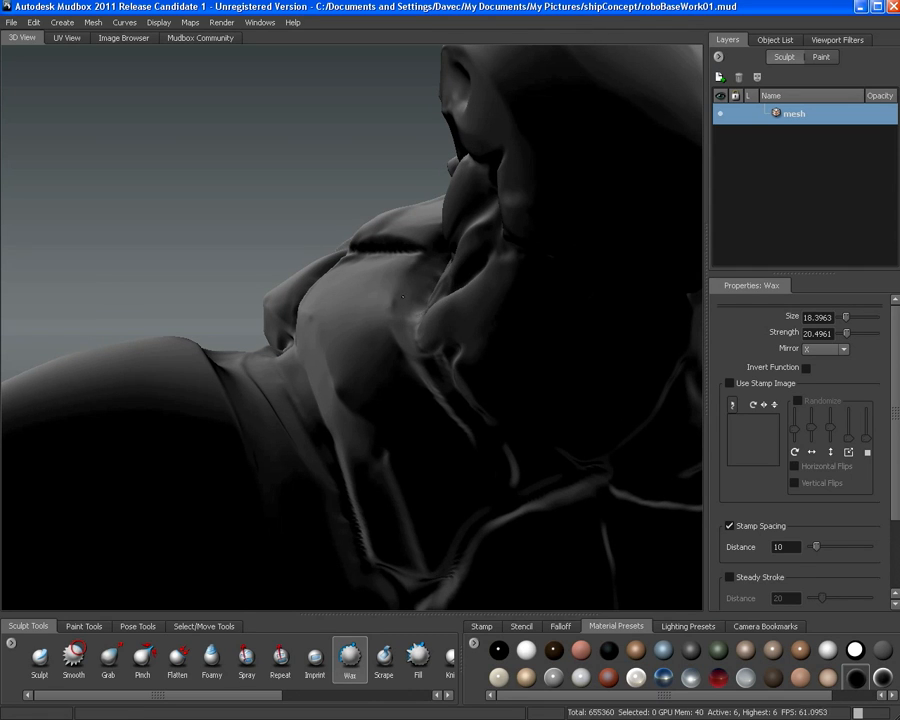
pyautogui.keyDown('alt'); pyautogui.moveTo(414, 347); pyautogui.dragTo(424, 250); pyautogui.keyUp('alt')
pyautogui.keyDown('alt'); pyautogui.moveTo(403, 350); pyautogui.dragTo(268, 310); pyautogui.keyUp('alt')
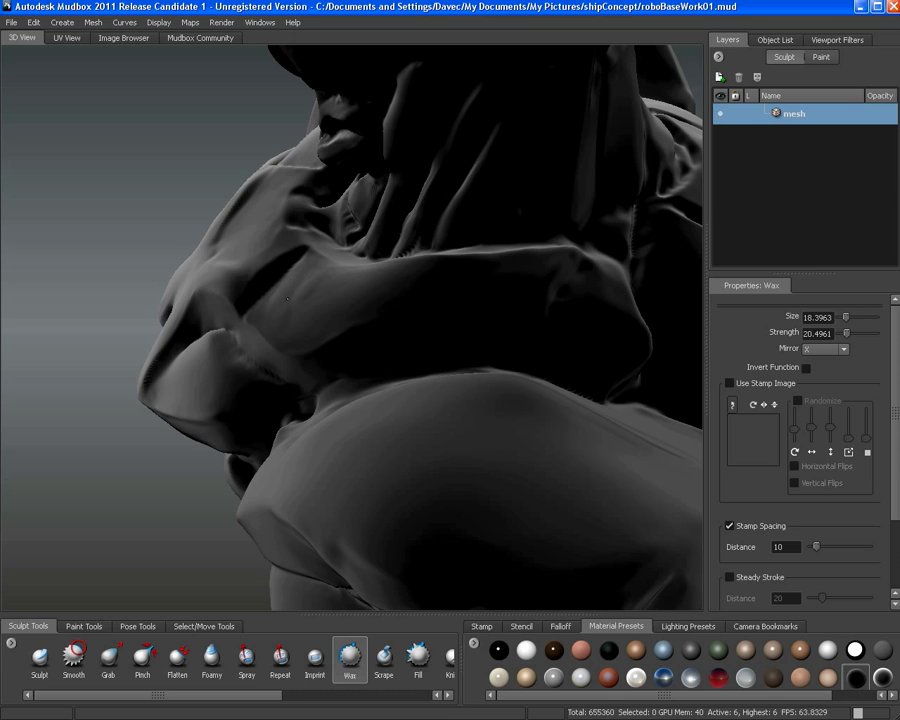
pyautogui.press('shift')
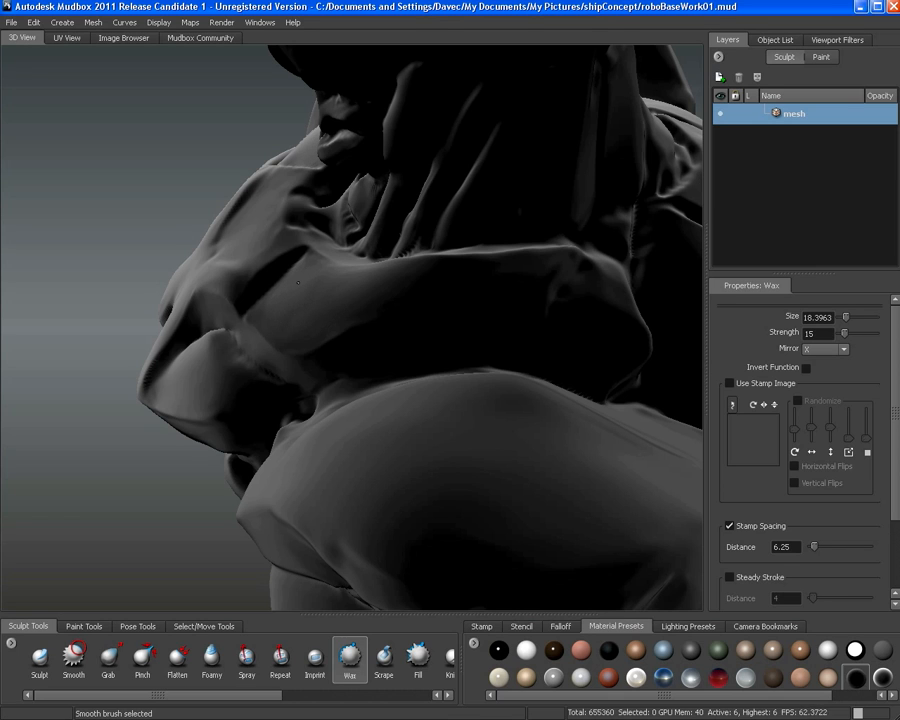
pyautogui.keyDown('alt'); pyautogui.moveTo(322, 289); pyautogui.dragTo(436, 254); pyautogui.keyUp('alt')
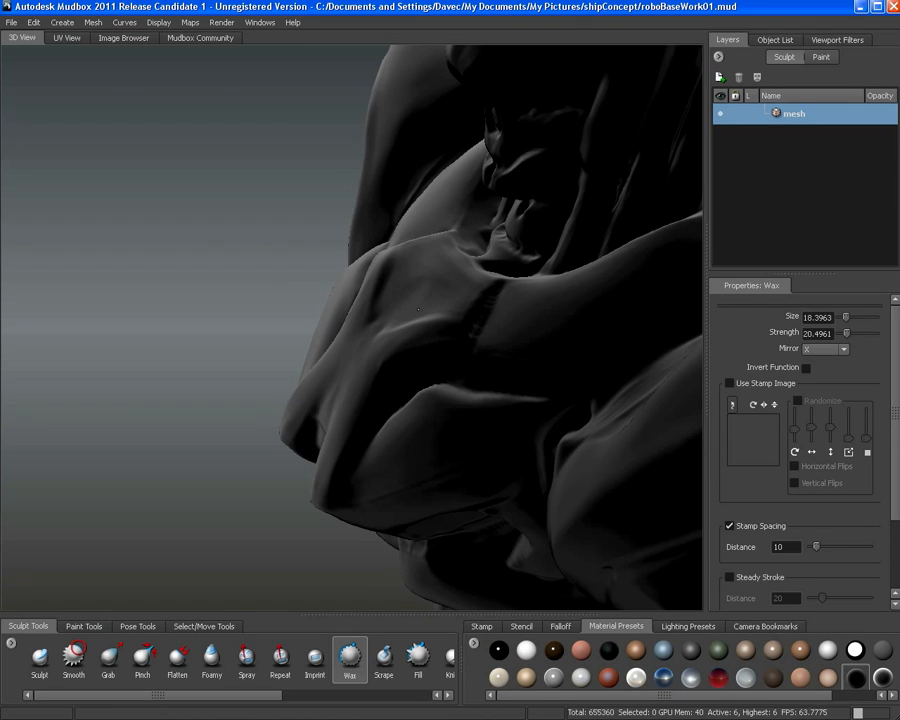
pyautogui.moveTo(418, 309)
pyautogui.keyDown('alt'); pyautogui.mouseDown()
pyautogui.moveTo(480, 303)
pyautogui.moveTo(426, 306)
pyautogui.mouseUp(); pyautogui.keyUp('alt')
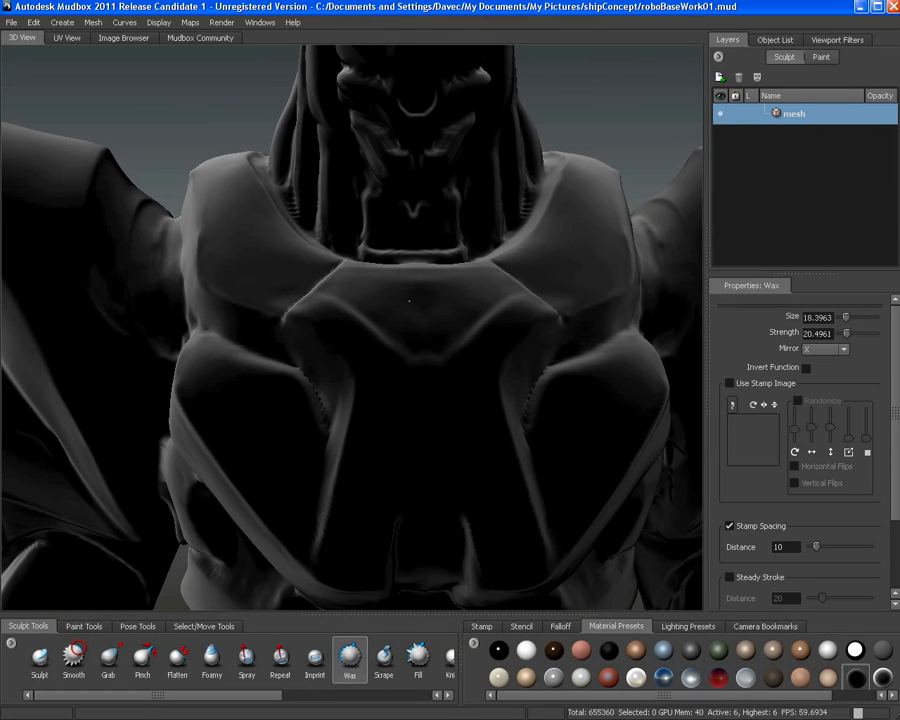
# Apply the dark green material preset to the model to show the shoulder forms more clearly
pyautogui.moveTo(447, 396)
pyautogui.keyDown('alt'); pyautogui.mouseDown()
pyautogui.moveTo(440, 380)
pyautogui.moveTo(468, 338)
pyautogui.moveTo(362, 271)
pyautogui.moveTo(435, 307)
pyautogui.moveTo(416, 322)
pyautogui.mouseUp(); pyautogui.keyUp('alt')
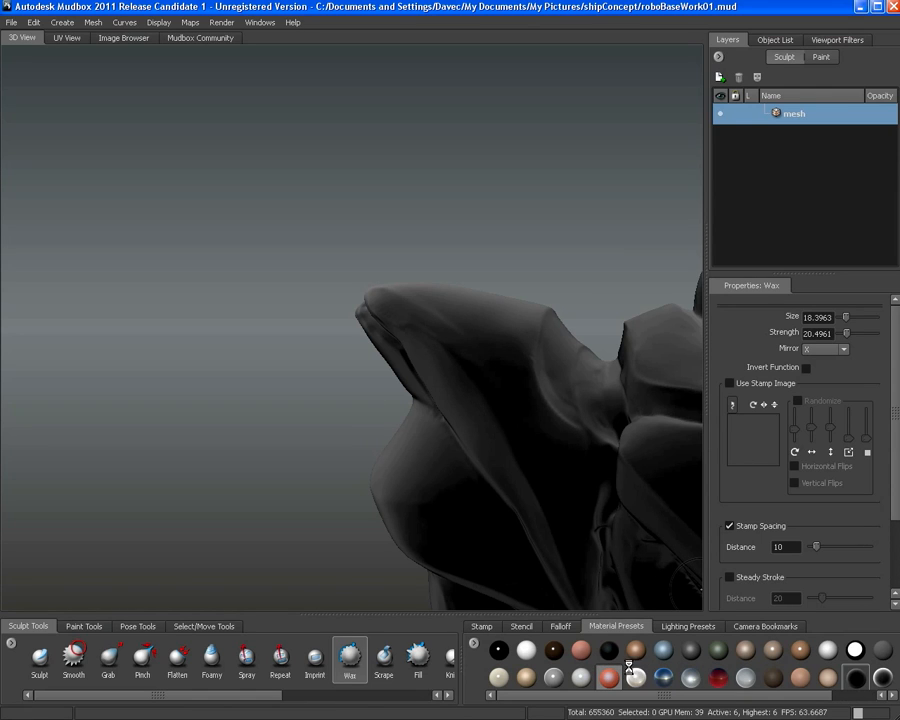
pyautogui.click(722, 658)
pyautogui.moveTo(566, 514)
pyautogui.keyDown('alt'); pyautogui.mouseDown()
pyautogui.moveTo(620, 536)
pyautogui.moveTo(400, 362)
pyautogui.mouseUp(); pyautogui.keyUp('alt')
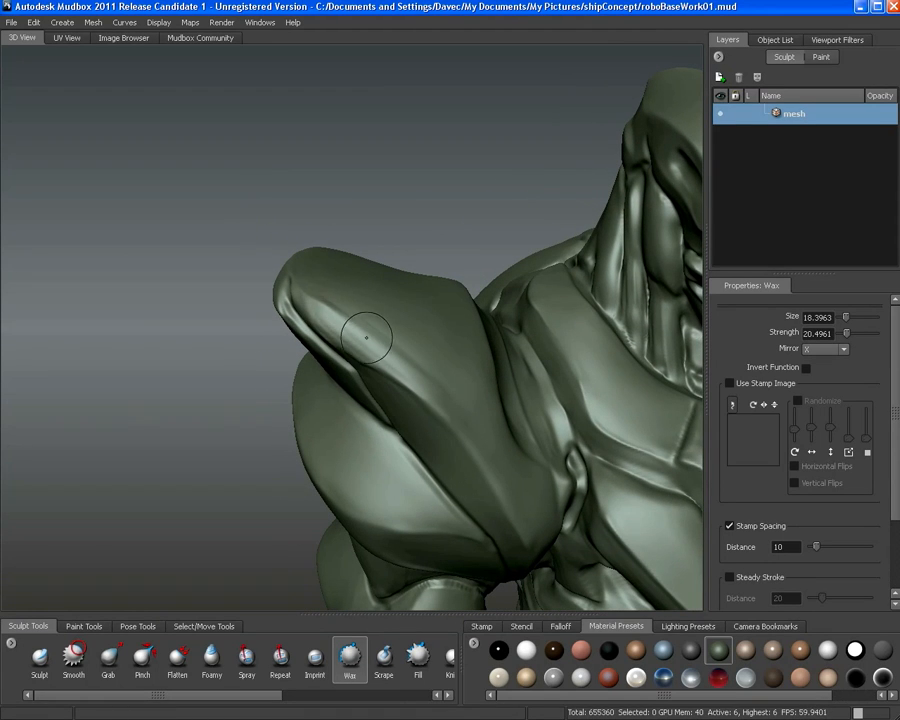
# Build up the pointed shoulder plate with Wax, enlarging the brush to size 26.6725, and smooth the area near its tip
pyautogui.moveTo(321, 293); pyautogui.dragTo(388, 360)
pyautogui.moveTo(331, 311)
pyautogui.mouseDown()
pyautogui.moveTo(405, 370)
pyautogui.moveTo(416, 392)
pyautogui.moveTo(356, 325)
pyautogui.moveTo(401, 364)
pyautogui.mouseUp()
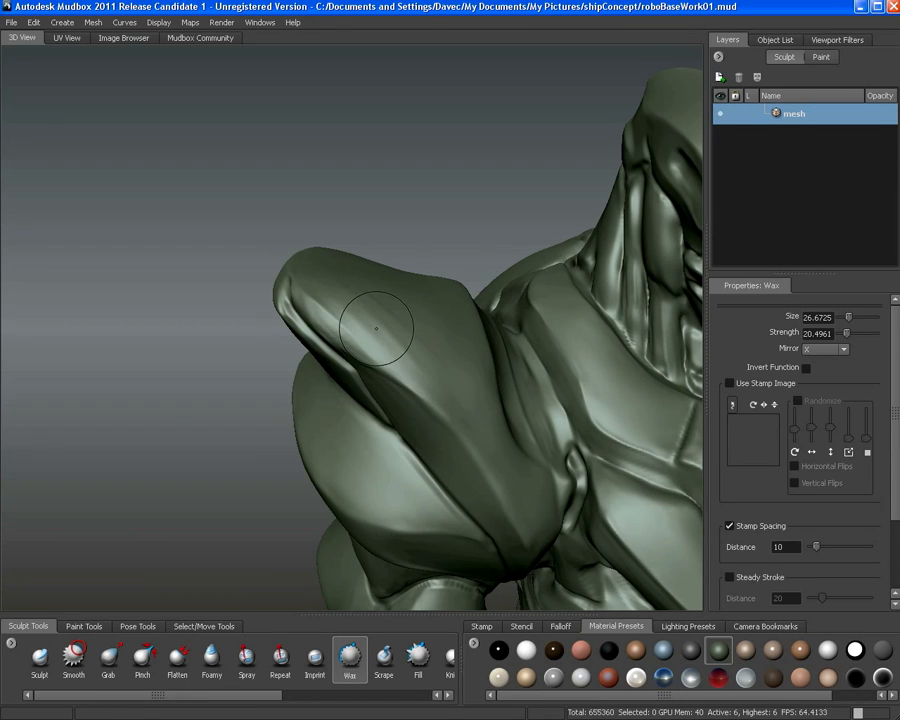
pyautogui.moveTo(360, 294)
pyautogui.keyDown('shift'); pyautogui.mouseDown()
pyautogui.moveTo(407, 365)
pyautogui.moveTo(388, 320)
pyautogui.moveTo(398, 326)
pyautogui.mouseUp(); pyautogui.keyUp('shift')
pyautogui.moveTo(268, 366); pyautogui.dragTo(306, 400)
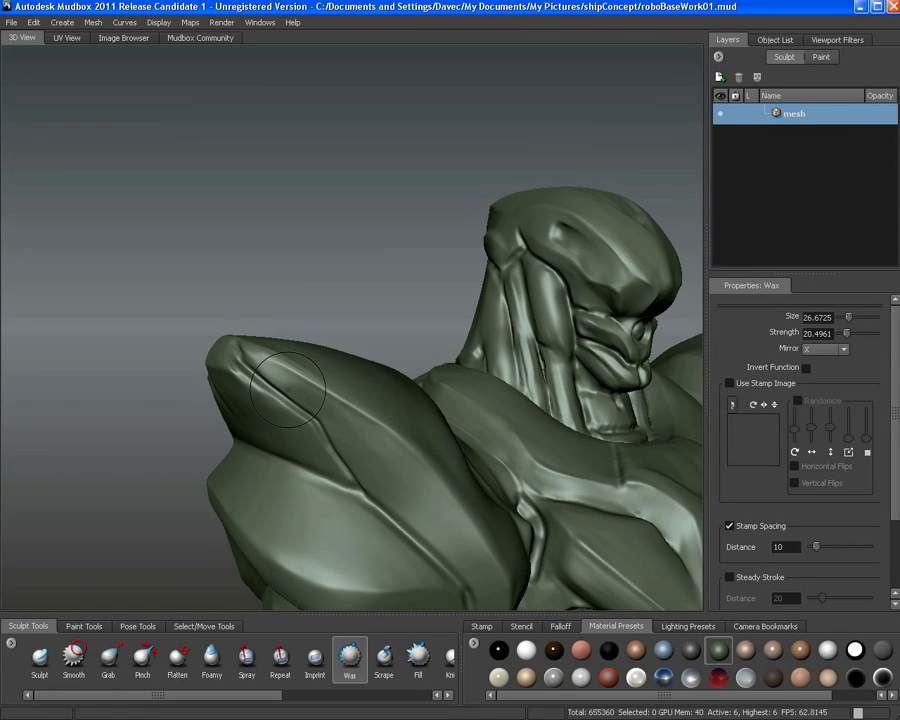
pyautogui.moveTo(354, 448)
pyautogui.keyDown('alt'); pyautogui.mouseDown()
pyautogui.moveTo(357, 455)
pyautogui.moveTo(352, 382)
pyautogui.mouseUp(); pyautogui.keyUp('alt')
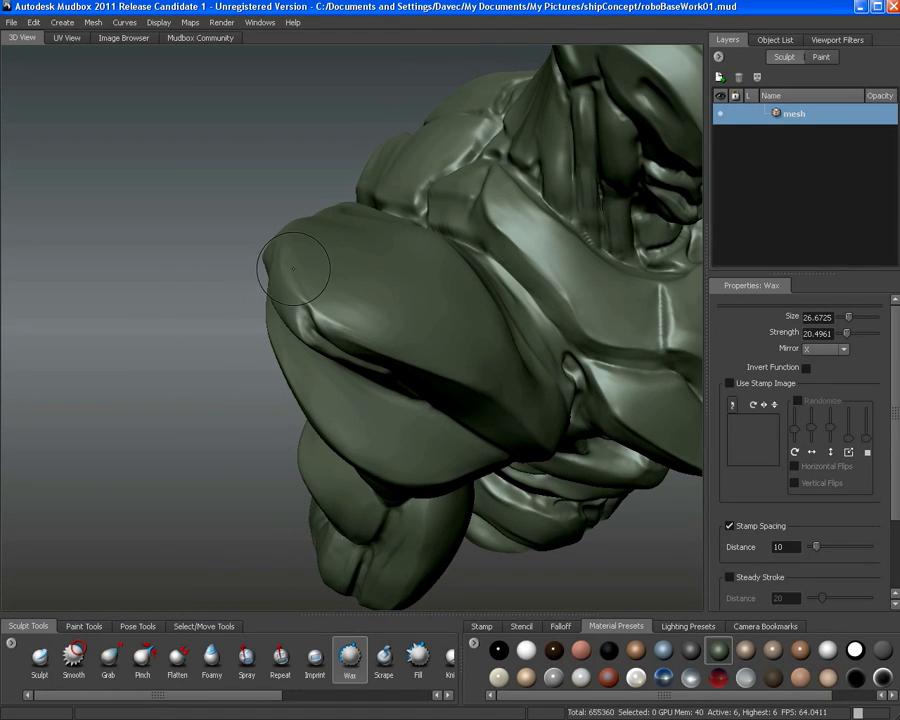
pyautogui.press('shift')
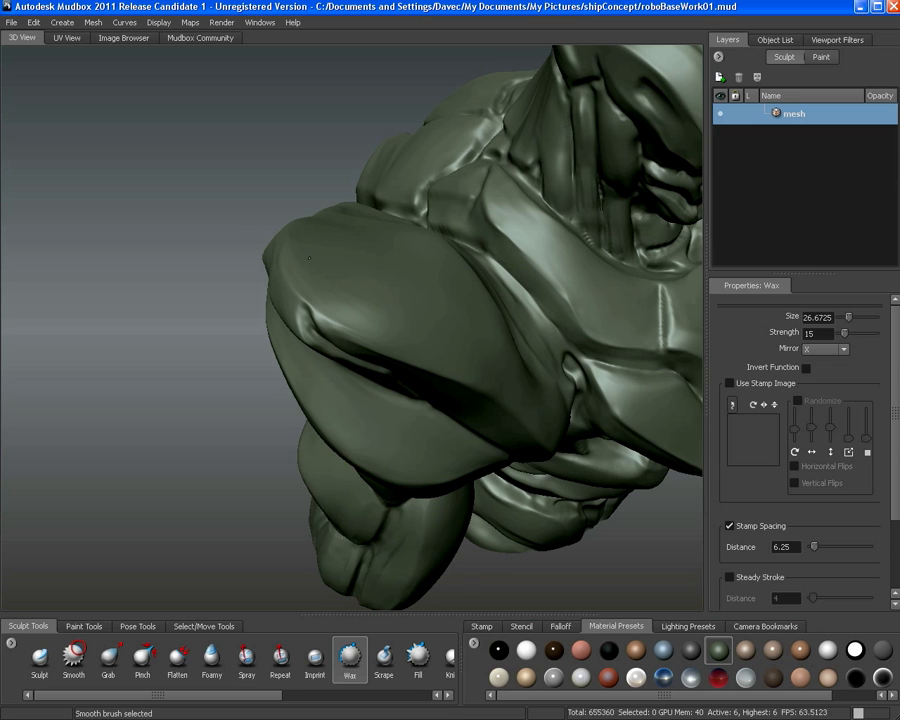
# Sculpt a raised band above the groove on the shoulder plate using Wax at size 12.7574
pyautogui.moveTo(357, 305)
pyautogui.keyDown('alt'); pyautogui.mouseDown()
pyautogui.moveTo(378, 307)
pyautogui.moveTo(383, 415)
pyautogui.moveTo(332, 399)
pyautogui.mouseUp(); pyautogui.keyUp('alt')
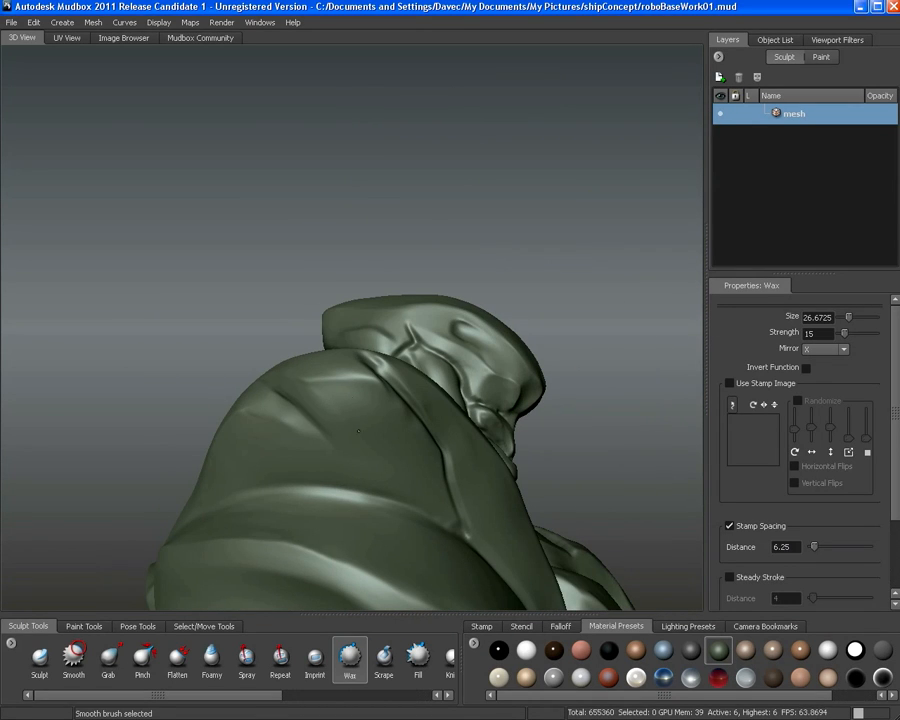
pyautogui.moveTo(386, 402)
pyautogui.keyDown('alt'); pyautogui.mouseDown()
pyautogui.moveTo(426, 391)
pyautogui.moveTo(400, 368)
pyautogui.mouseUp(); pyautogui.keyUp('alt')
pyautogui.moveTo(384, 355)
pyautogui.mouseDown()
pyautogui.moveTo(412, 377)
pyautogui.moveTo(408, 390)
pyautogui.moveTo(408, 355)
pyautogui.moveTo(482, 401)
pyautogui.moveTo(396, 375)
pyautogui.mouseUp()
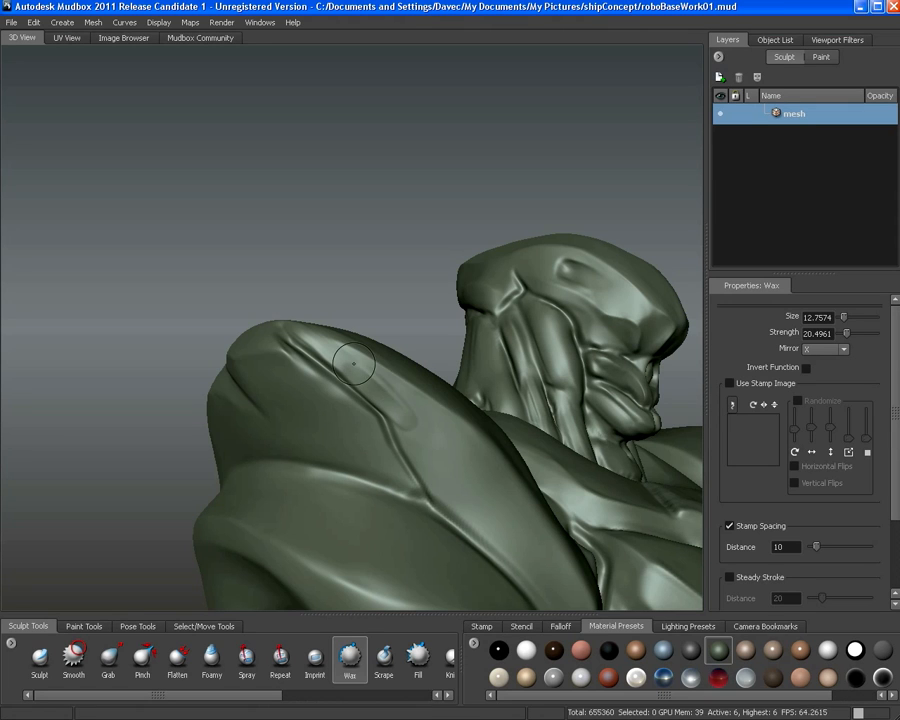
# Refine the band along the shoulder plate's groove with light Wax strokes at size 13.9234 and strength 5.64799
pyautogui.moveTo(421, 413)
pyautogui.keyDown('alt'); pyautogui.mouseDown()
pyautogui.moveTo(404, 396)
pyautogui.moveTo(414, 394)
pyautogui.moveTo(390, 418)
pyautogui.mouseUp(); pyautogui.keyUp('alt')
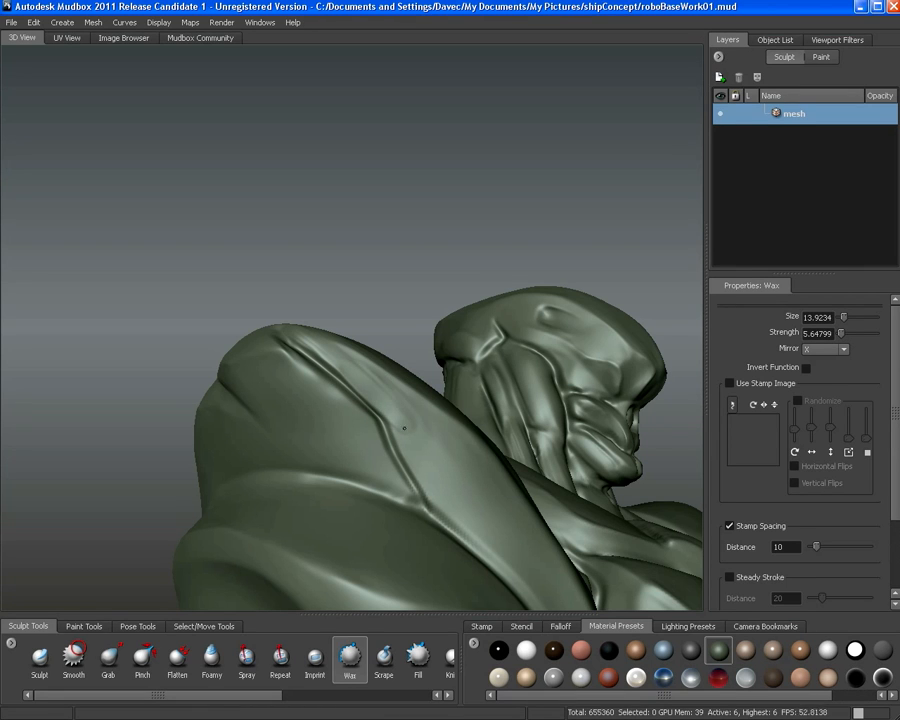
pyautogui.keyDown('alt'); pyautogui.moveTo(410, 452); pyautogui.dragTo(385, 400); pyautogui.keyUp('alt')
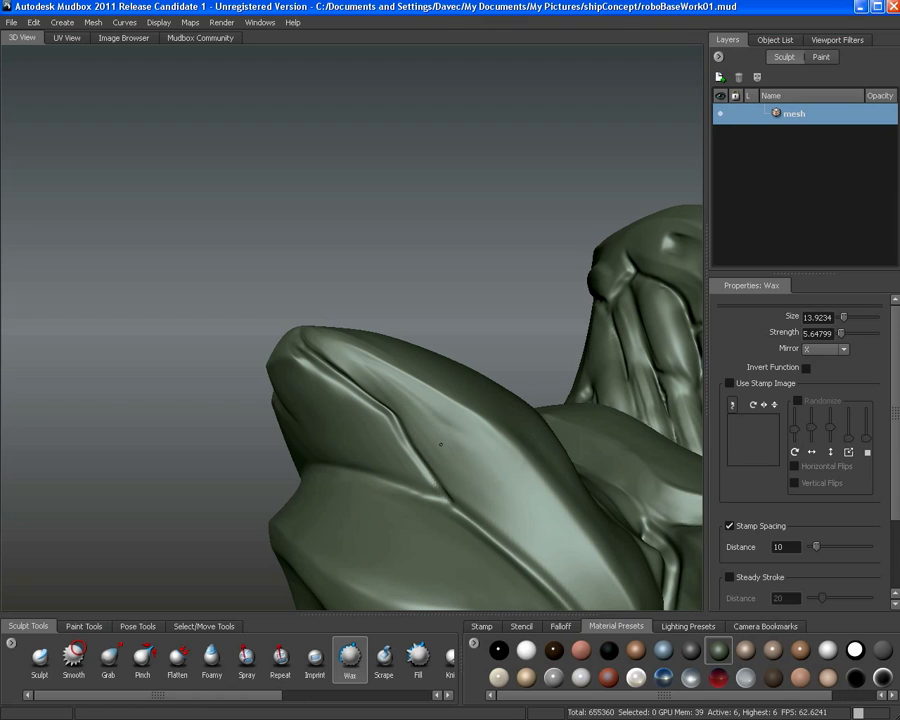
pyautogui.keyDown('alt'); pyautogui.moveTo(437, 425); pyautogui.dragTo(407, 411); pyautogui.keyUp('alt')
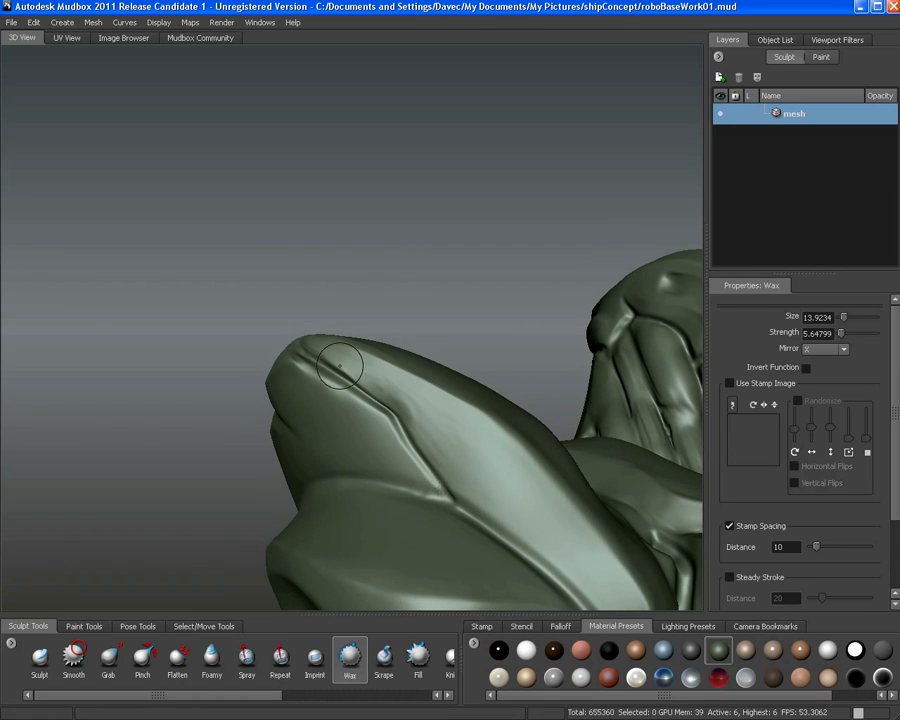
pyautogui.keyDown('alt'); pyautogui.moveTo(339, 367); pyautogui.dragTo(305, 335); pyautogui.keyUp('alt')
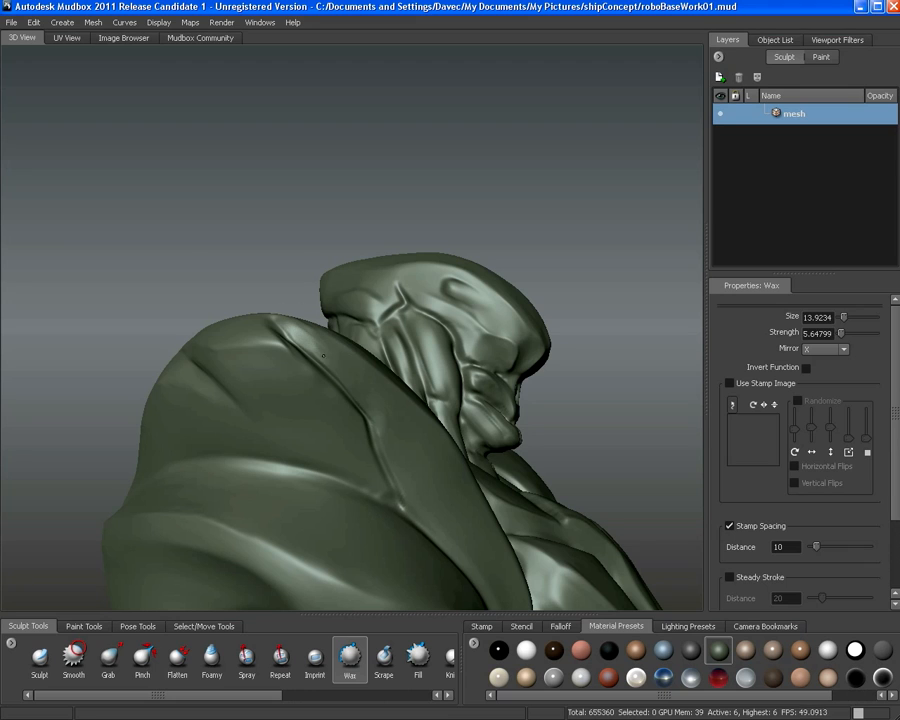
pyautogui.moveTo(373, 383)
pyautogui.keyDown('alt'); pyautogui.mouseDown()
pyautogui.moveTo(346, 377)
pyautogui.moveTo(305, 326)
pyautogui.moveTo(321, 311)
pyautogui.mouseUp(); pyautogui.keyUp('alt')
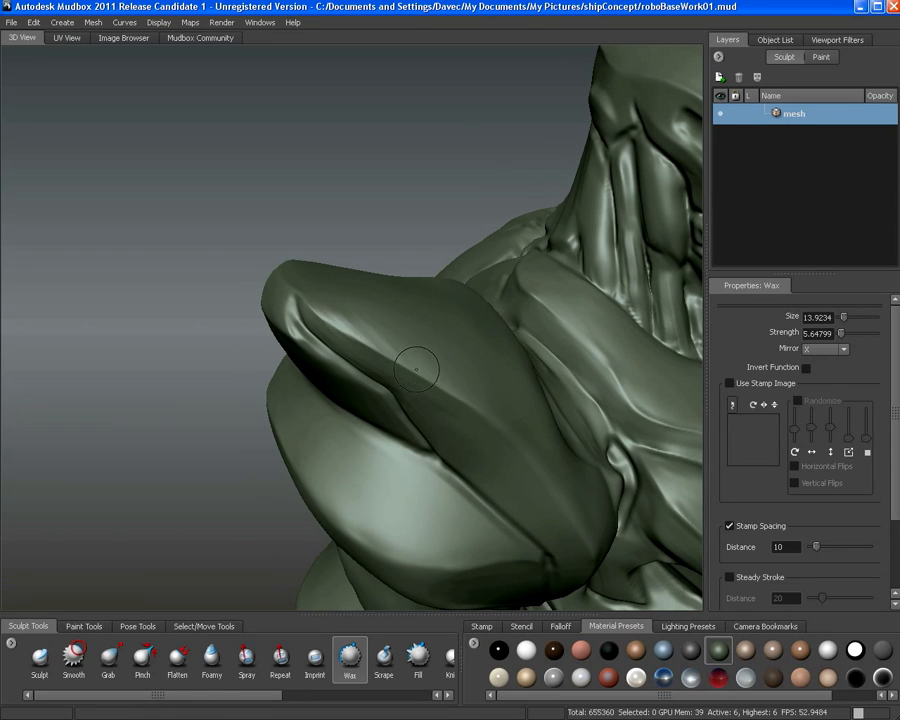
# Smooth the band beside the groove toward the tip of the shoulder plate
pyautogui.keyDown('alt'); pyautogui.moveTo(416, 369); pyautogui.dragTo(408, 378); pyautogui.keyUp('alt')
pyautogui.keyDown('alt'); pyautogui.moveTo(408, 378); pyautogui.dragTo(334, 345, button='middle'); pyautogui.keyUp('alt')
pyautogui.keyDown('alt'); pyautogui.moveTo(334, 345); pyautogui.dragTo(325, 321, button='right'); pyautogui.keyUp('alt')
pyautogui.keyDown('alt'); pyautogui.moveTo(325, 321); pyautogui.dragTo(410, 331); pyautogui.keyUp('alt')
pyautogui.keyDown('alt'); pyautogui.moveTo(375, 329); pyautogui.dragTo(321, 327, button='right'); pyautogui.keyUp('alt')
pyautogui.moveTo(319, 327)
pyautogui.keyDown('alt'); pyautogui.mouseDown()
pyautogui.moveTo(275, 307)
pyautogui.moveTo(290, 320)
pyautogui.mouseUp(); pyautogui.keyUp('alt')
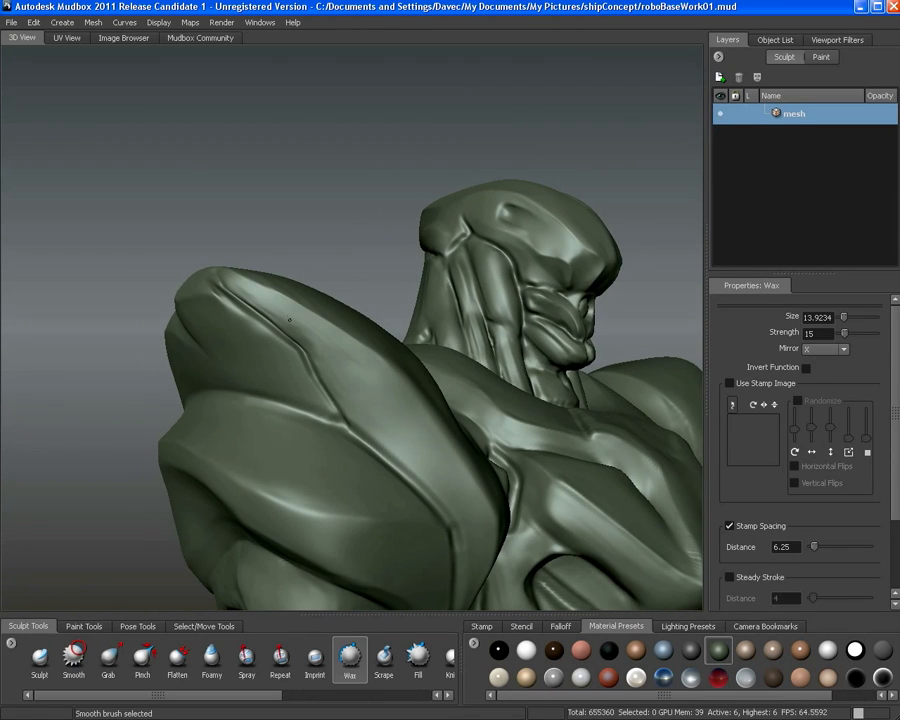
pyautogui.keyDown('shift'); pyautogui.moveTo(237, 287); pyautogui.dragTo(251, 293); pyautogui.keyUp('shift')
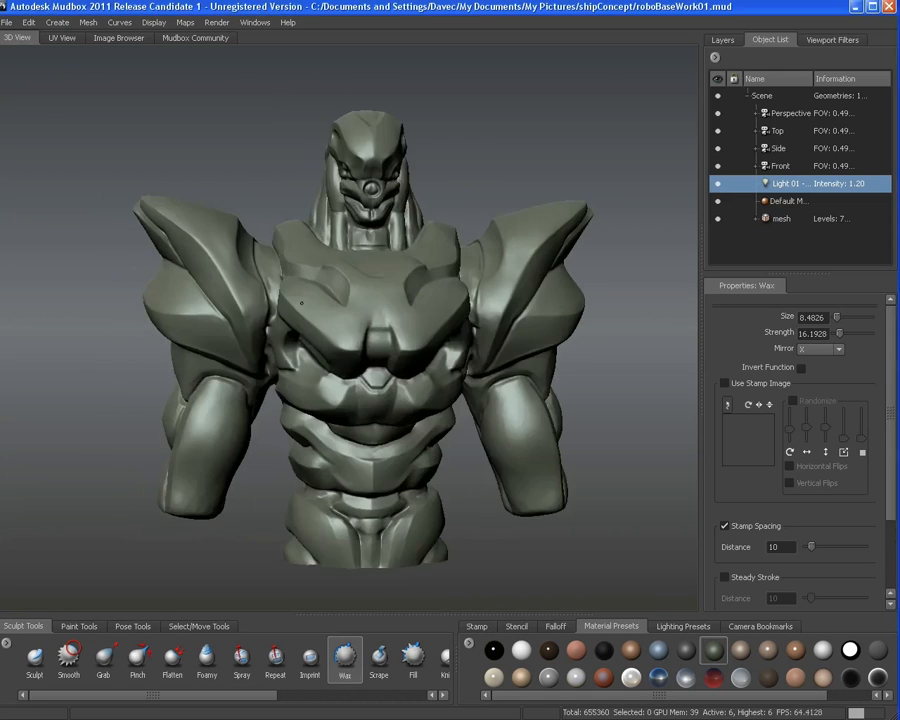
# Refine the underarm area between the shoulder armour and the ribcage using Wax at size 10.5518
pyautogui.moveTo(300, 360)
pyautogui.keyDown('alt'); pyautogui.mouseDown(button='right')
pyautogui.moveTo(327, 337)
pyautogui.moveTo(311, 315)
pyautogui.mouseUp(button='right'); pyautogui.keyUp('alt')
pyautogui.moveTo(311, 315)
pyautogui.keyDown('alt'); pyautogui.mouseDown()
pyautogui.moveTo(353, 321)
pyautogui.moveTo(305, 283)
pyautogui.mouseUp(); pyautogui.keyUp('alt')
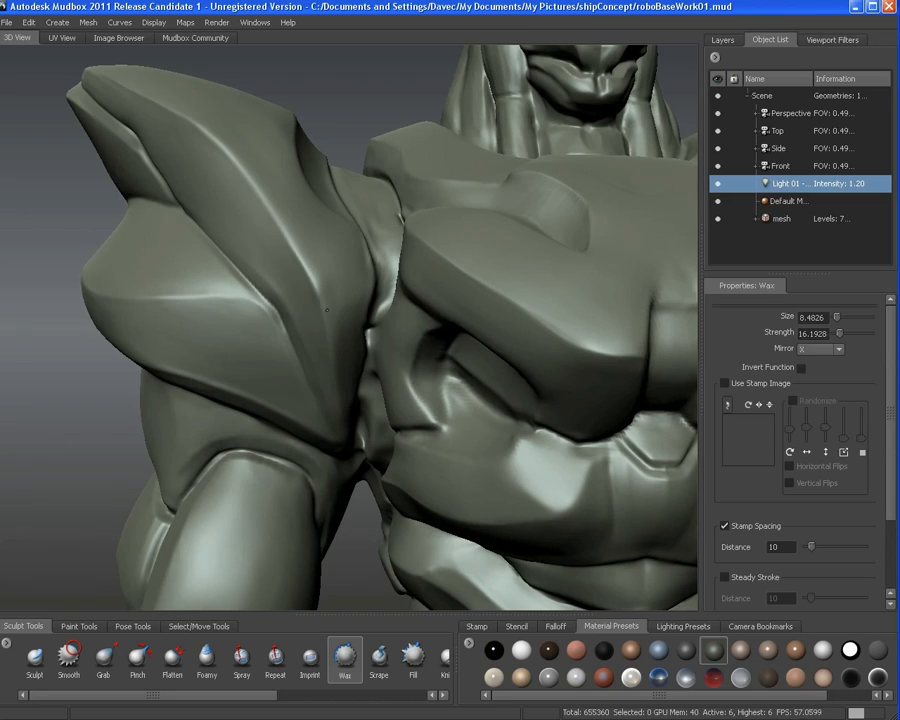
pyautogui.moveTo(332, 317)
pyautogui.keyDown('alt'); pyautogui.mouseDown(button='right')
pyautogui.moveTo(318, 308)
pyautogui.moveTo(330, 300)
pyautogui.mouseUp(button='right'); pyautogui.keyUp('alt')
pyautogui.moveTo(330, 300)
pyautogui.keyDown('alt'); pyautogui.mouseDown()
pyautogui.moveTo(392, 318)
pyautogui.moveTo(355, 328)
pyautogui.moveTo(380, 388)
pyautogui.moveTo(422, 437)
pyautogui.moveTo(404, 404)
pyautogui.mouseUp(); pyautogui.keyUp('alt')
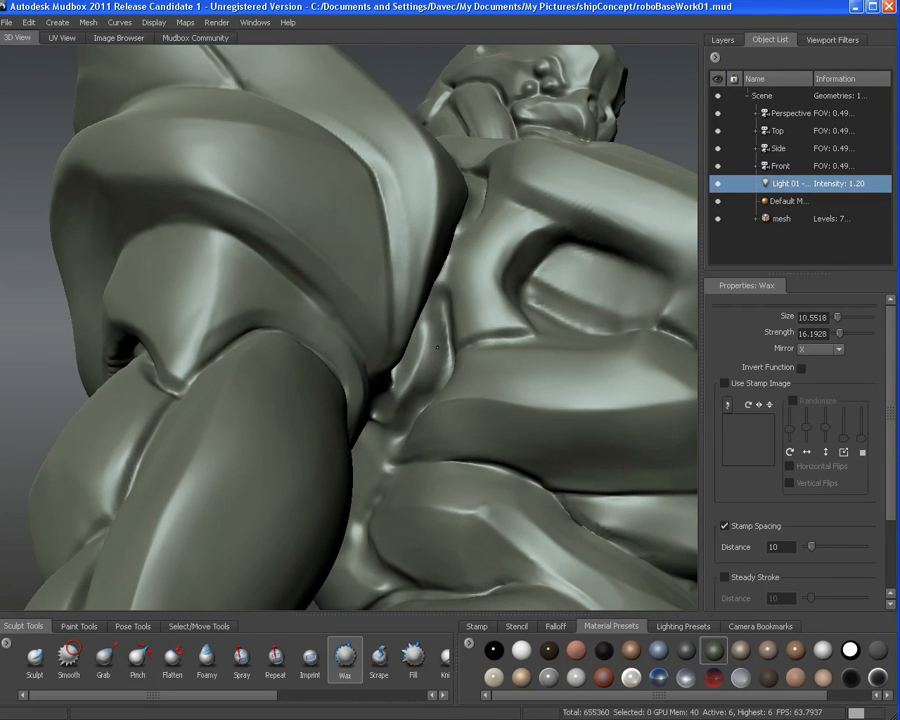
pyautogui.keyDown('alt'); pyautogui.moveTo(438, 347); pyautogui.dragTo(420, 375); pyautogui.keyUp('alt')
pyautogui.keyDown('alt'); pyautogui.moveTo(378, 418); pyautogui.dragTo(368, 349); pyautogui.keyUp('alt')
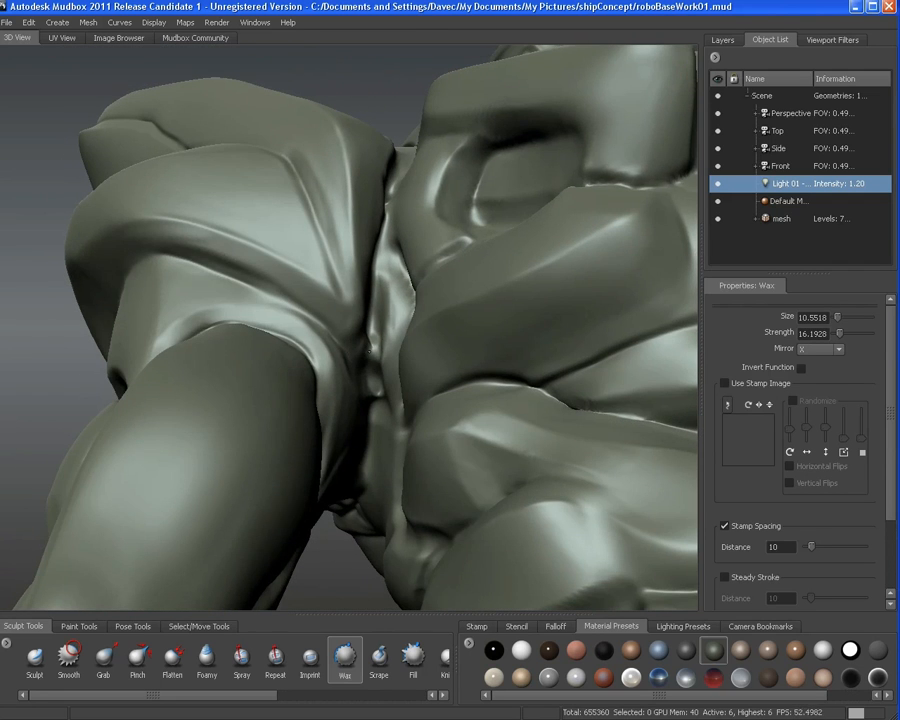
pyautogui.moveTo(370, 420)
pyautogui.keyDown('alt'); pyautogui.mouseDown()
pyautogui.moveTo(372, 368)
pyautogui.moveTo(380, 375)
pyautogui.moveTo(388, 364)
pyautogui.moveTo(402, 394)
pyautogui.moveTo(400, 357)
pyautogui.moveTo(341, 337)
pyautogui.moveTo(318, 312)
pyautogui.moveTo(420, 304)
pyautogui.moveTo(459, 289)
pyautogui.moveTo(392, 289)
pyautogui.mouseUp(); pyautogui.keyUp('alt')
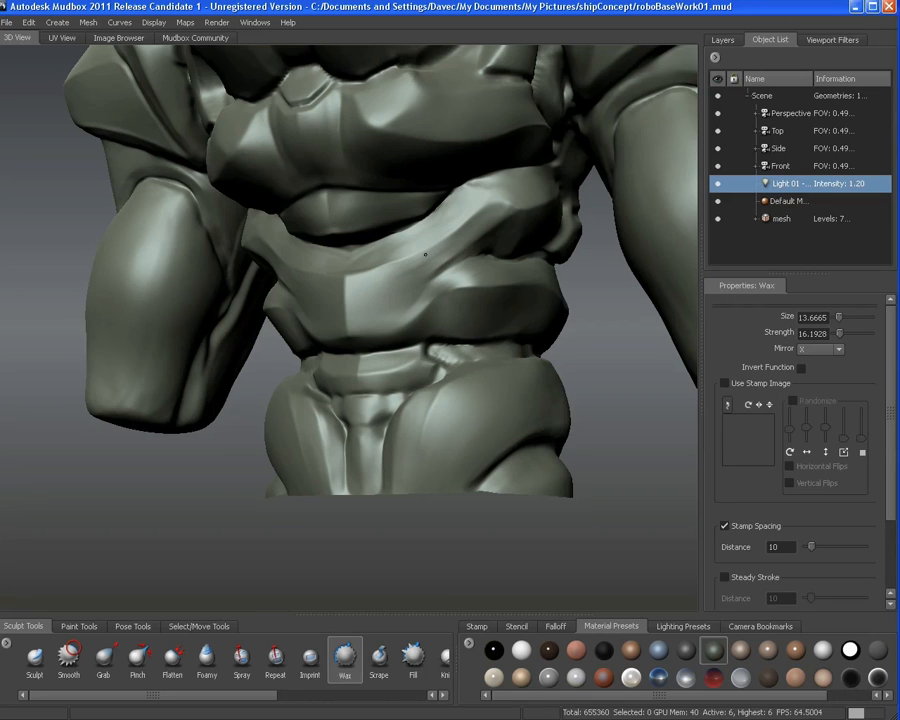
# Refine the V-shaped abdominal plate along its centre using Wax at size 13.6665
pyautogui.moveTo(436, 274)
pyautogui.keyDown('alt'); pyautogui.mouseDown()
pyautogui.moveTo(404, 289)
pyautogui.moveTo(440, 276)
pyautogui.moveTo(474, 291)
pyautogui.moveTo(435, 296)
pyautogui.moveTo(428, 318)
pyautogui.moveTo(362, 308)
pyautogui.moveTo(349, 289)
pyautogui.moveTo(310, 290)
pyautogui.mouseUp(); pyautogui.keyUp('alt')
pyautogui.moveTo(310, 290)
pyautogui.keyDown('alt'); pyautogui.mouseDown(button='right')
pyautogui.moveTo(352, 283)
pyautogui.moveTo(352, 308)
pyautogui.mouseUp(button='right'); pyautogui.keyUp('alt')
pyautogui.moveTo(436, 312)
pyautogui.keyDown('alt'); pyautogui.mouseDown()
pyautogui.moveTo(366, 292)
pyautogui.moveTo(327, 361)
pyautogui.mouseUp(); pyautogui.keyUp('alt')
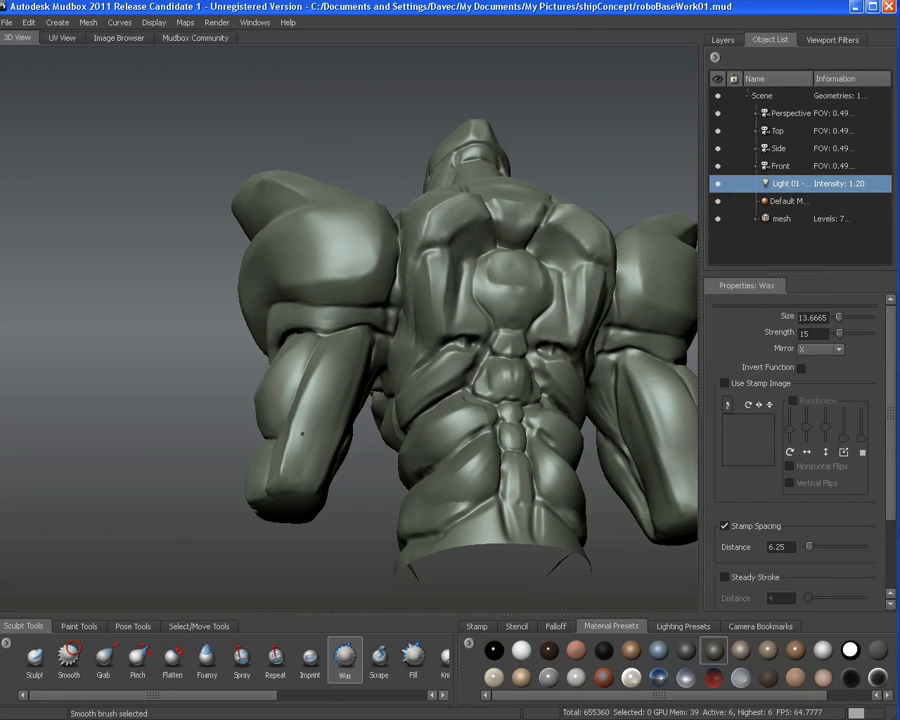
pyautogui.moveTo(298, 482)
pyautogui.keyDown('alt'); pyautogui.mouseDown()
pyautogui.moveTo(366, 526)
pyautogui.moveTo(428, 489)
pyautogui.moveTo(579, 427)
pyautogui.moveTo(440, 345)
pyautogui.mouseUp(); pyautogui.keyUp('alt')
pyautogui.keyDown('alt'); pyautogui.moveTo(440, 345); pyautogui.dragTo(350, 379, button='right'); pyautogui.keyUp('alt')
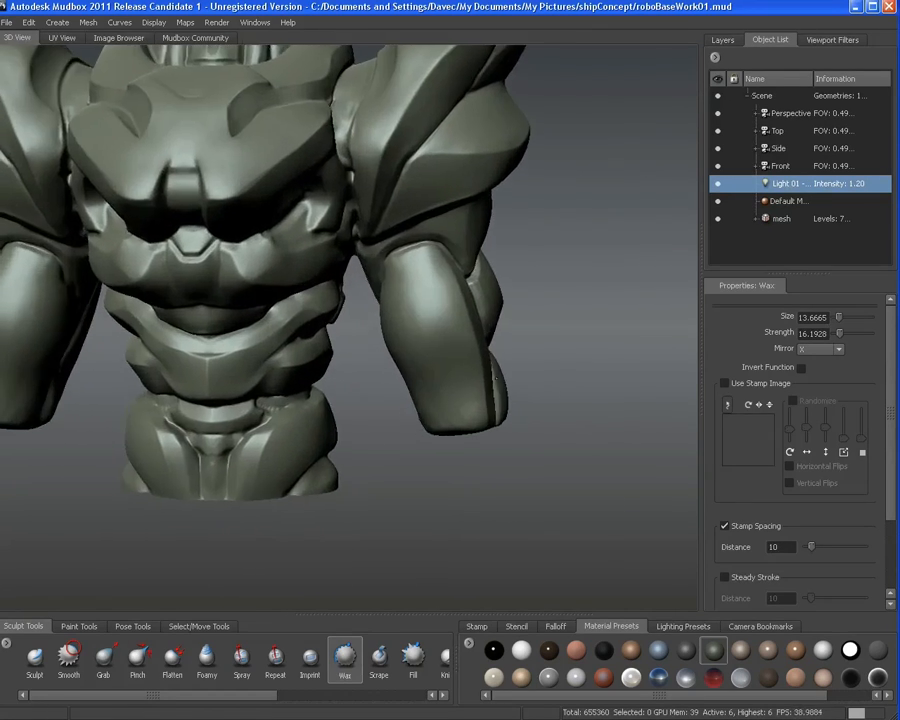
pyautogui.keyDown('alt'); pyautogui.moveTo(350, 379); pyautogui.dragTo(512, 401, button='middle'); pyautogui.keyUp('alt')
pyautogui.keyDown('alt'); pyautogui.moveTo(512, 401); pyautogui.dragTo(400, 380, button='right'); pyautogui.keyUp('alt')
pyautogui.moveTo(408, 382); pyautogui.dragTo(427, 391)
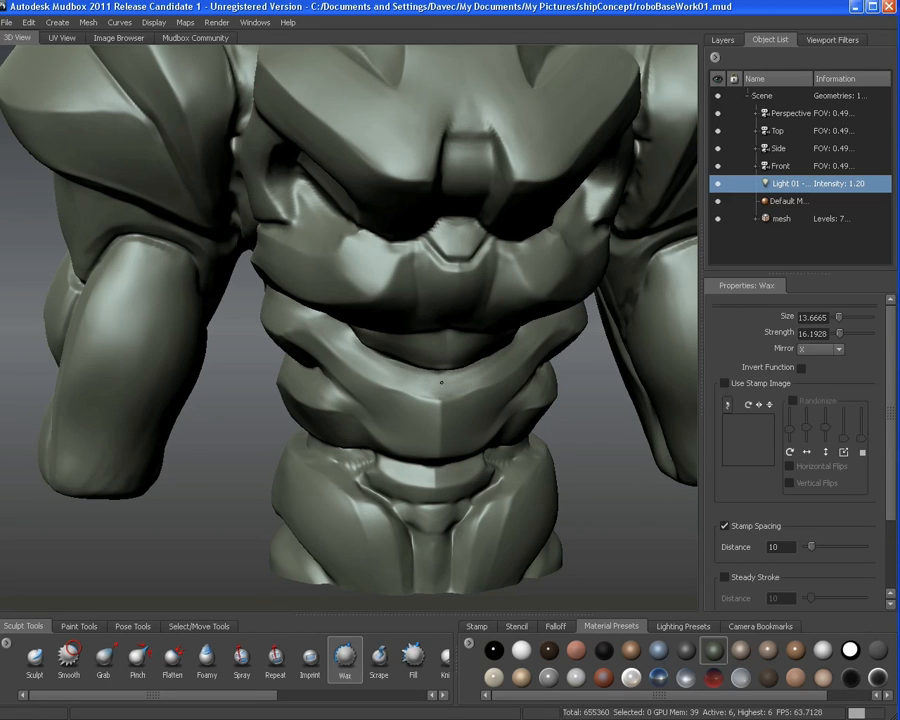
# Define the lower edge of the rib plate above the belly using Wax at size 13.6665
pyautogui.moveTo(278, 268)
pyautogui.keyDown('alt'); pyautogui.mouseDown()
pyautogui.moveTo(409, 298)
pyautogui.moveTo(438, 356)
pyautogui.moveTo(450, 314)
pyautogui.mouseUp(); pyautogui.keyUp('alt')
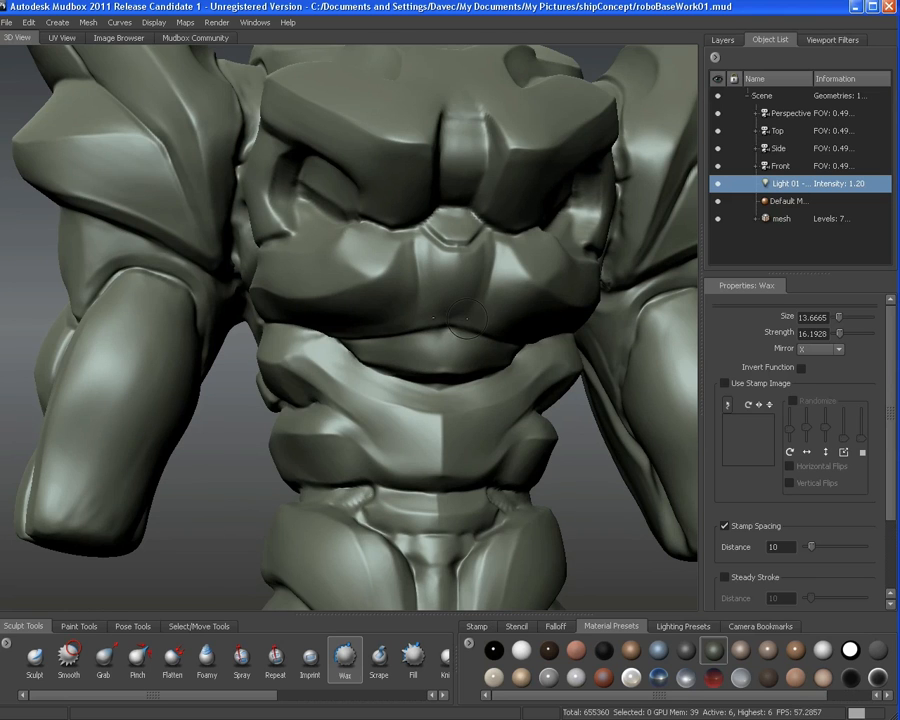
pyautogui.moveTo(465, 318)
pyautogui.keyDown('alt'); pyautogui.mouseDown()
pyautogui.moveTo(445, 342)
pyautogui.moveTo(433, 305)
pyautogui.mouseUp(); pyautogui.keyUp('alt')
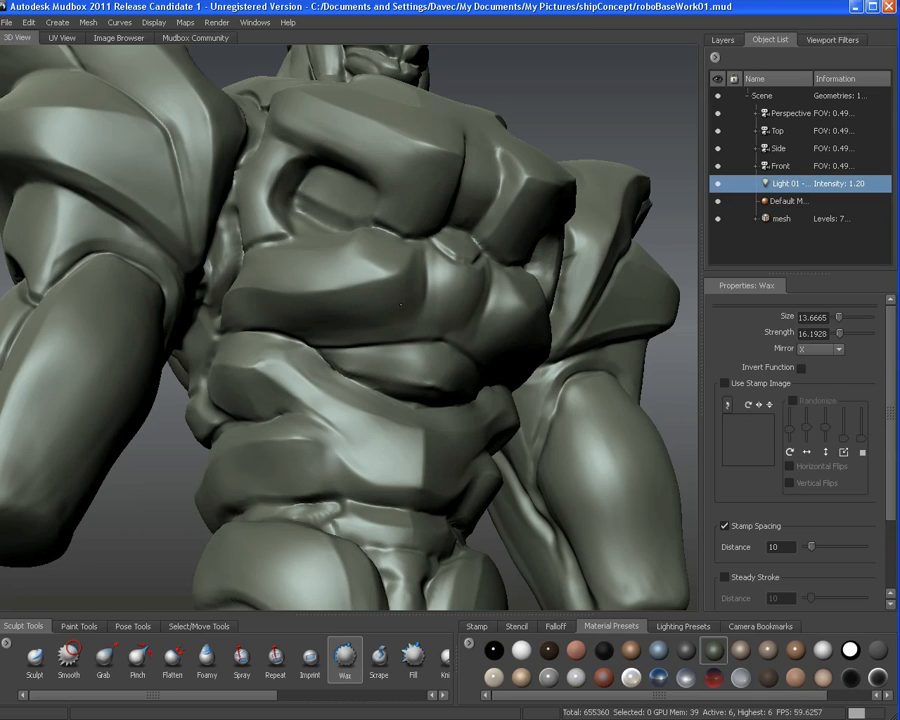
pyautogui.moveTo(425, 322)
pyautogui.keyDown('alt'); pyautogui.mouseDown()
pyautogui.moveTo(396, 302)
pyautogui.moveTo(455, 318)
pyautogui.mouseUp(); pyautogui.keyUp('alt')
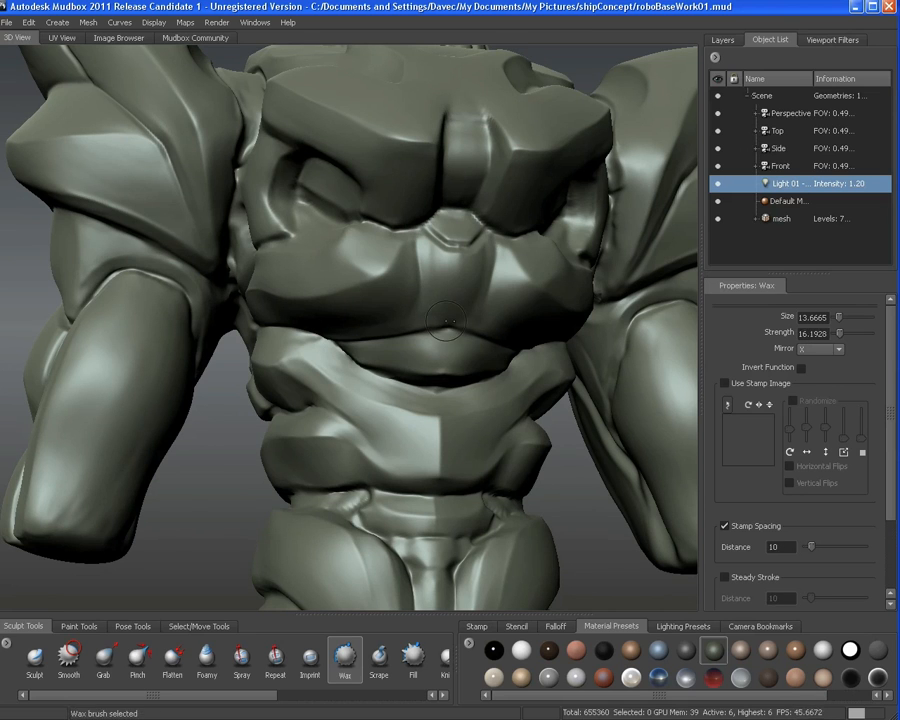
# Subdivide the torso mesh by one level for finer detail
pyautogui.moveTo(314, 236)
pyautogui.keyDown('alt'); pyautogui.mouseDown()
pyautogui.moveTo(351, 215)
pyautogui.moveTo(395, 230)
pyautogui.mouseUp(); pyautogui.keyUp('alt')
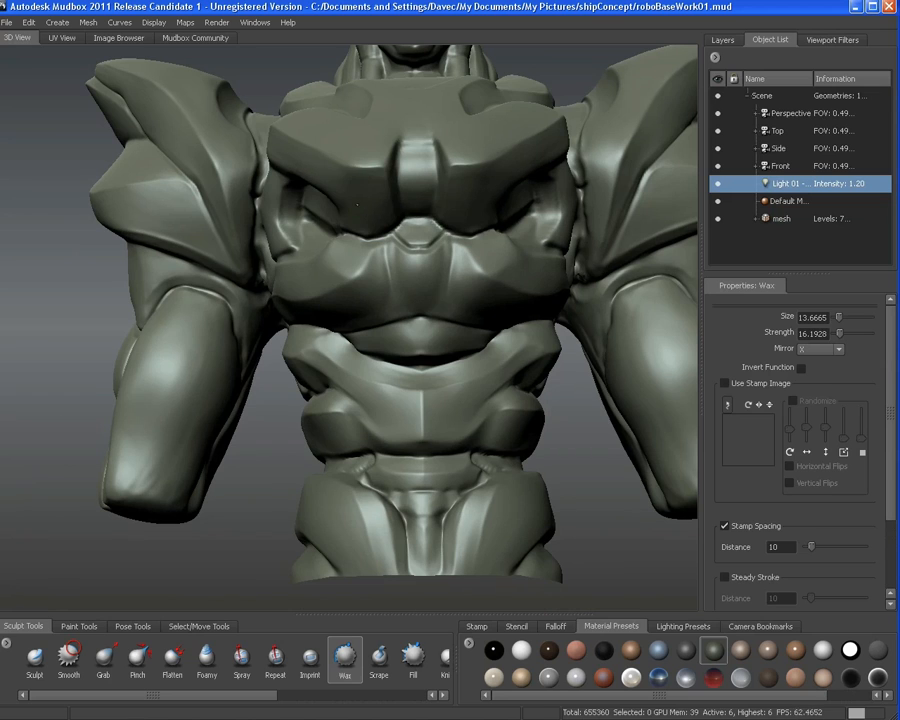
pyautogui.keyDown('alt'); pyautogui.moveTo(481, 207); pyautogui.dragTo(468, 181); pyautogui.keyUp('alt')
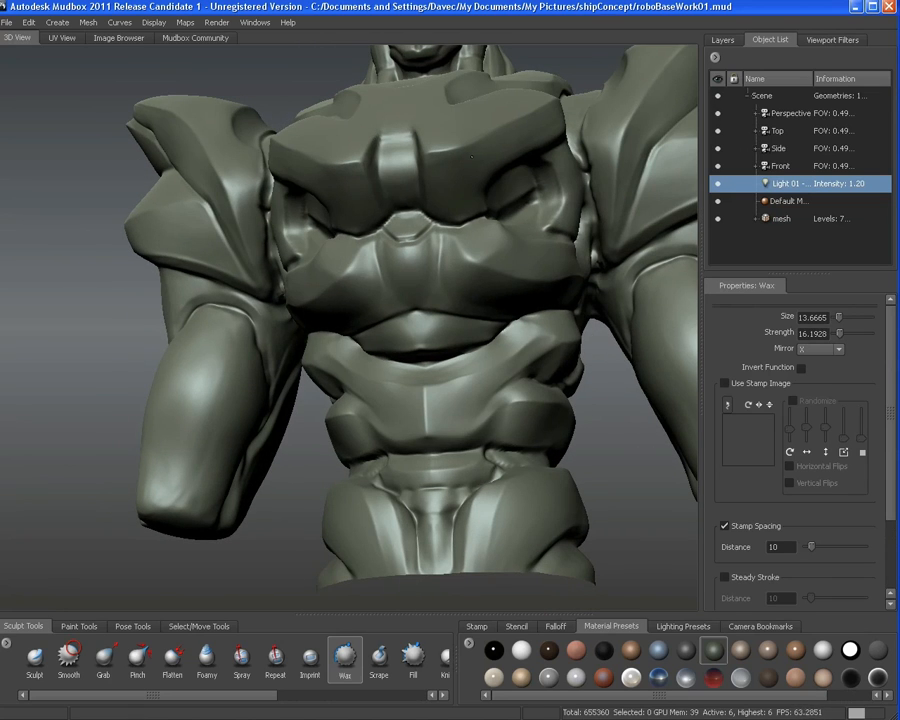
pyautogui.moveTo(476, 166)
pyautogui.keyDown('alt'); pyautogui.mouseDown()
pyautogui.moveTo(440, 240)
pyautogui.moveTo(347, 360)
pyautogui.moveTo(252, 334)
pyautogui.moveTo(287, 341)
pyautogui.moveTo(305, 384)
pyautogui.moveTo(327, 381)
pyautogui.mouseUp(); pyautogui.keyUp('alt')
pyautogui.press('shift')
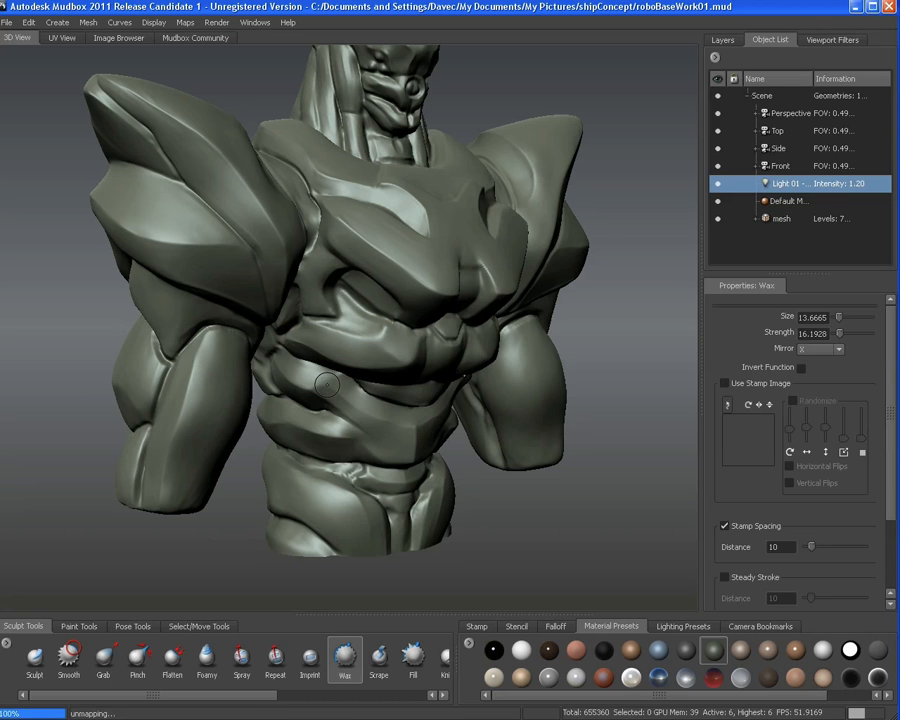
# Sharpen the lower rim of the recess under the chest plate using Wax, reducing the brush from size 11.0699 to 7.26294
pyautogui.keyDown('alt'); pyautogui.moveTo(340, 340); pyautogui.dragTo(320, 346); pyautogui.keyUp('alt')
pyautogui.keyDown('alt'); pyautogui.moveTo(320, 346); pyautogui.dragTo(351, 356, button='right'); pyautogui.keyUp('alt')
pyautogui.keyDown('alt'); pyautogui.moveTo(351, 356); pyautogui.dragTo(315, 332); pyautogui.keyUp('alt')
pyautogui.keyDown('alt'); pyautogui.moveTo(315, 332); pyautogui.dragTo(333, 333, button='right'); pyautogui.keyUp('alt')
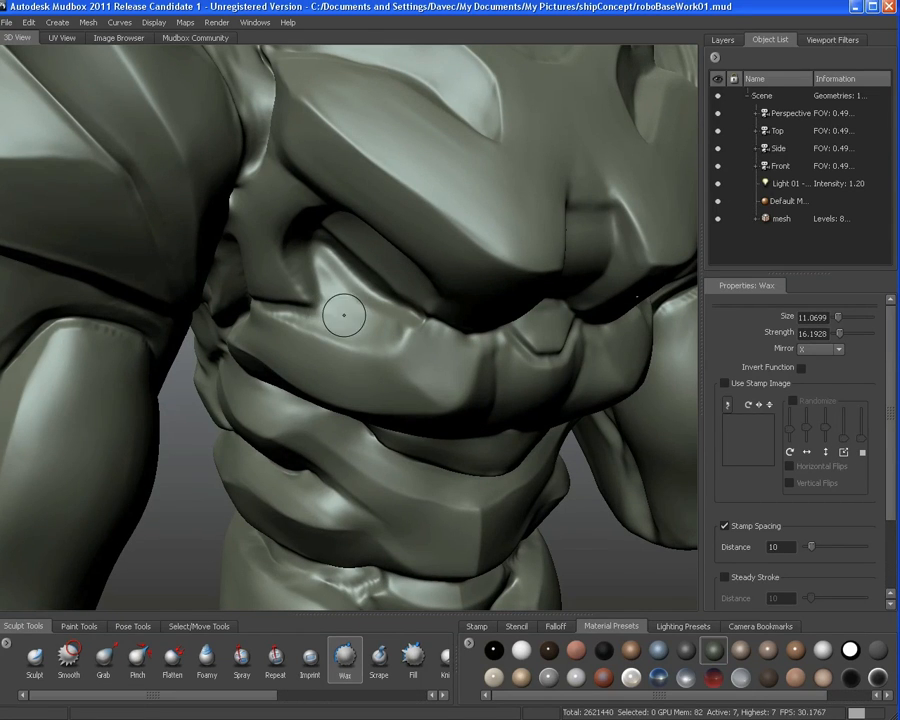
pyautogui.moveTo(343, 313)
pyautogui.keyDown('alt'); pyautogui.mouseDown()
pyautogui.moveTo(334, 250)
pyautogui.moveTo(323, 237)
pyautogui.moveTo(337, 245)
pyautogui.moveTo(328, 240)
pyautogui.moveTo(342, 236)
pyautogui.moveTo(315, 195)
pyautogui.moveTo(284, 228)
pyautogui.moveTo(308, 282)
pyautogui.moveTo(314, 246)
pyautogui.moveTo(300, 256)
pyautogui.mouseUp(); pyautogui.keyUp('alt')
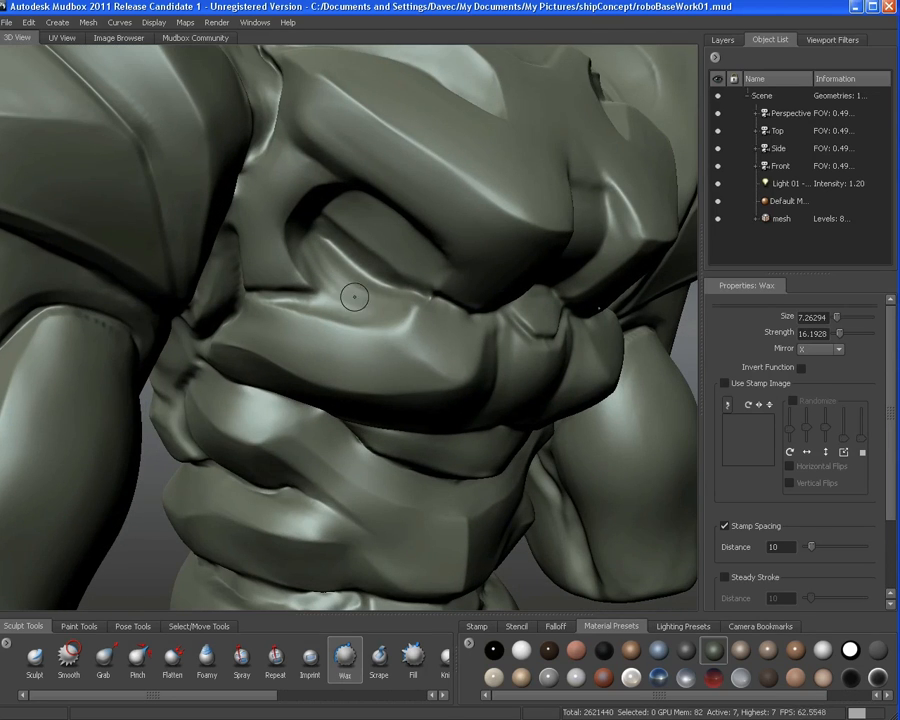
pyautogui.moveTo(354, 295)
pyautogui.keyDown('alt'); pyautogui.mouseDown()
pyautogui.moveTo(306, 230)
pyautogui.moveTo(318, 224)
pyautogui.mouseUp(); pyautogui.keyUp('alt')
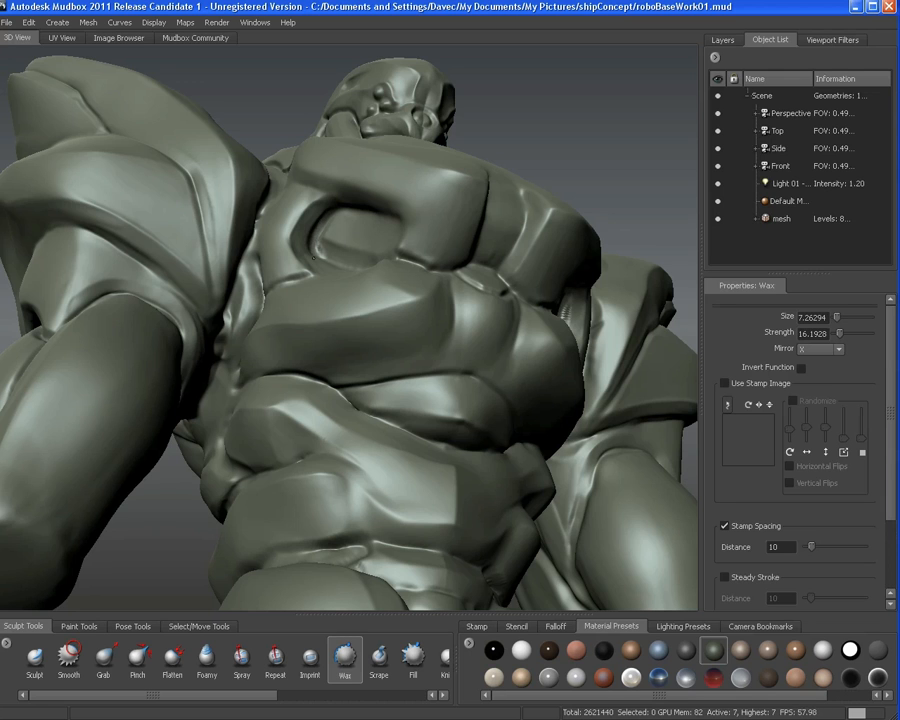
# Shape the inner panel of the chest recess with Wax, enlarging the brush to size 9.54056 and up to 12.9169
pyautogui.moveTo(313, 257)
pyautogui.keyDown('alt'); pyautogui.mouseDown()
pyautogui.moveTo(386, 276)
pyautogui.moveTo(418, 266)
pyautogui.mouseUp(); pyautogui.keyUp('alt')
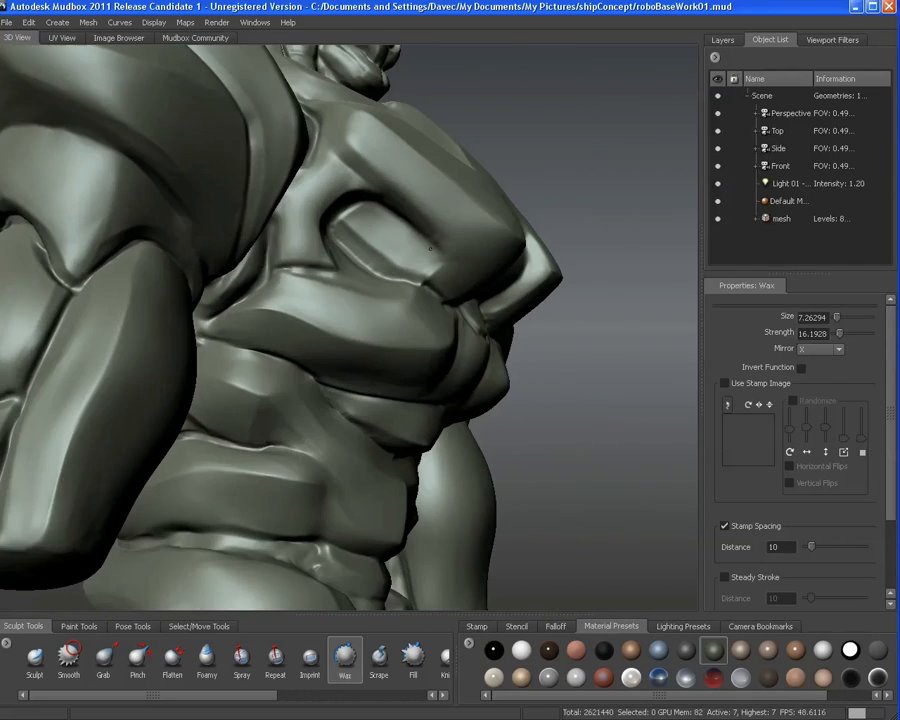
pyautogui.keyDown('alt'); pyautogui.moveTo(418, 266); pyautogui.dragTo(434, 243, button='right'); pyautogui.keyUp('alt')
pyautogui.moveTo(434, 243)
pyautogui.keyDown('alt'); pyautogui.mouseDown()
pyautogui.moveTo(449, 223)
pyautogui.moveTo(436, 246)
pyautogui.mouseUp(); pyautogui.keyUp('alt')
pyautogui.keyDown('alt'); pyautogui.moveTo(436, 246); pyautogui.dragTo(408, 249, button='right'); pyautogui.keyUp('alt')
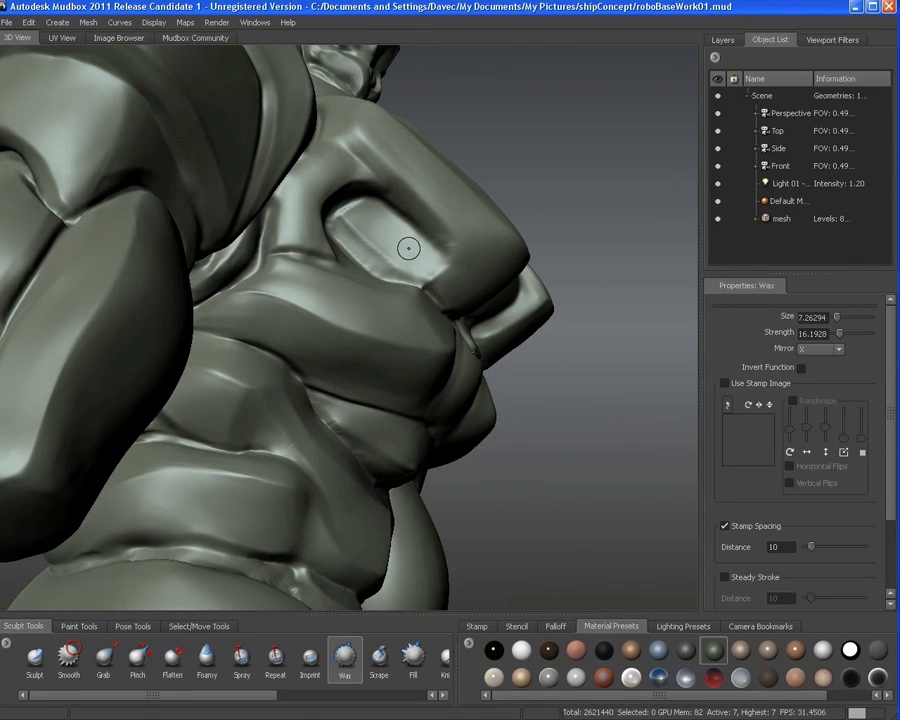
pyautogui.moveTo(408, 243); pyautogui.dragTo(414, 226)
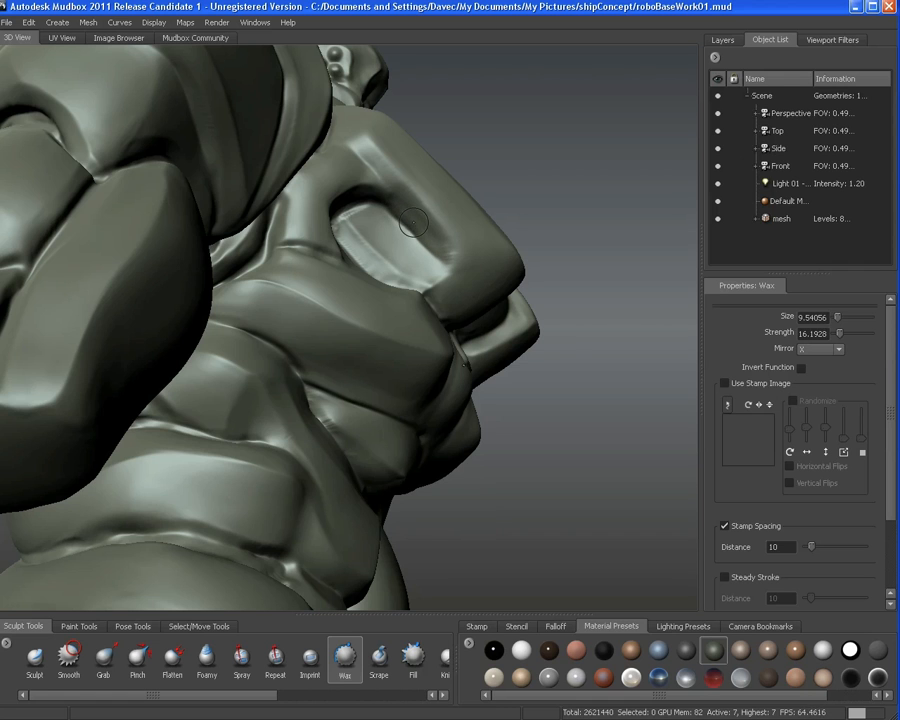
pyautogui.moveTo(414, 223)
pyautogui.keyDown('alt'); pyautogui.mouseDown()
pyautogui.moveTo(392, 222)
pyautogui.moveTo(404, 225)
pyautogui.moveTo(411, 212)
pyautogui.mouseUp(); pyautogui.keyUp('alt')
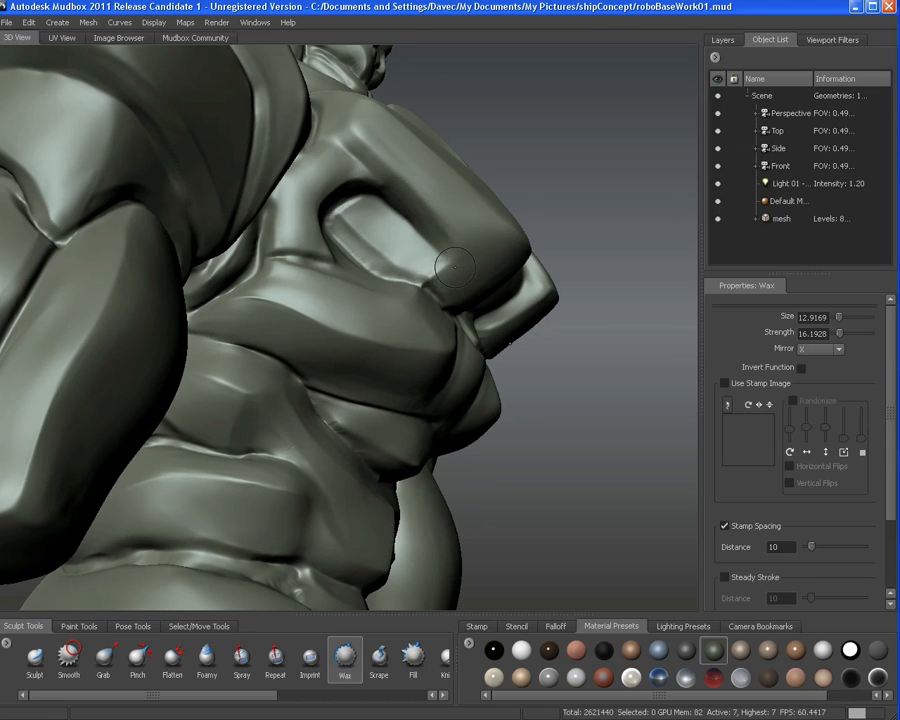
# Refine the upper surface of the rib plate just below the chest recess using Wax at size 12.9169
pyautogui.moveTo(455, 267)
pyautogui.keyDown('alt'); pyautogui.mouseDown()
pyautogui.moveTo(418, 217)
pyautogui.moveTo(285, 258)
pyautogui.mouseUp(); pyautogui.keyUp('alt')
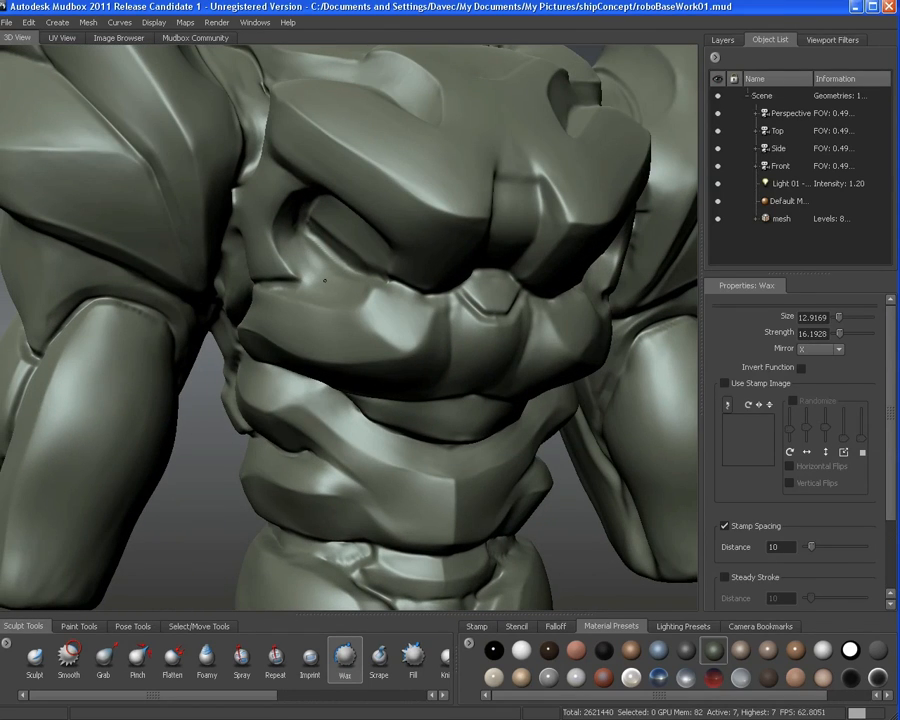
pyautogui.moveTo(320, 279)
pyautogui.keyDown('alt'); pyautogui.mouseDown()
pyautogui.moveTo(354, 306)
pyautogui.moveTo(283, 294)
pyautogui.mouseUp(); pyautogui.keyUp('alt')
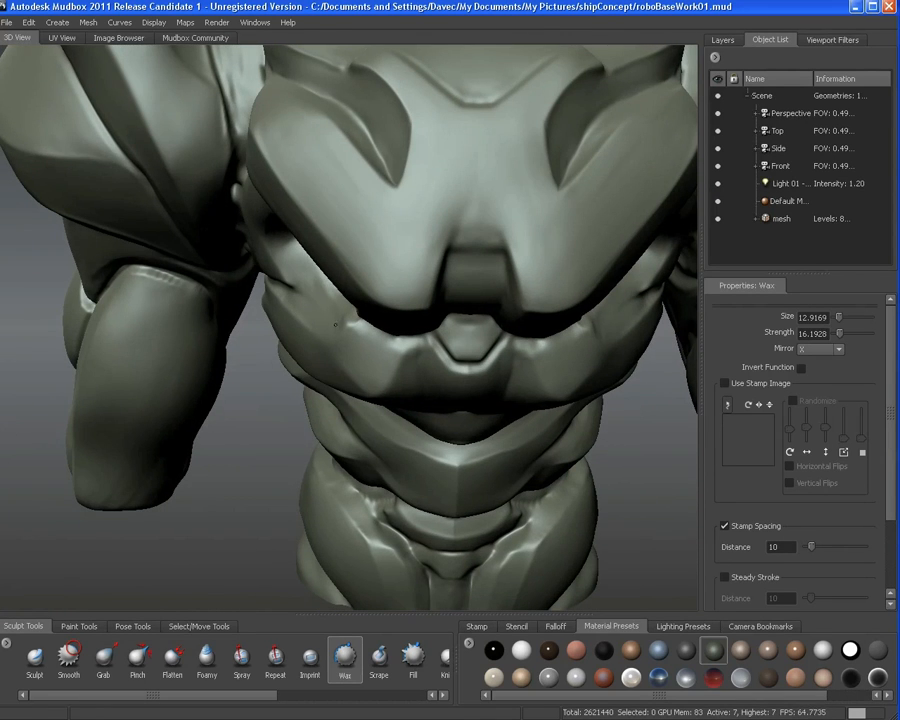
pyautogui.moveTo(335, 324)
pyautogui.keyDown('alt'); pyautogui.mouseDown()
pyautogui.moveTo(393, 311)
pyautogui.moveTo(384, 300)
pyautogui.moveTo(432, 322)
pyautogui.moveTo(378, 316)
pyautogui.mouseUp(); pyautogui.keyUp('alt')
# Round the small centre piece below the chest plate using Wax at size 9.41638 and the Smooth brush
pyautogui.moveTo(465, 290)
pyautogui.keyDown('alt'); pyautogui.mouseDown()
pyautogui.moveTo(478, 290)
pyautogui.moveTo(473, 280)
pyautogui.moveTo(412, 316)
pyautogui.moveTo(383, 311)
pyautogui.moveTo(408, 315)
pyautogui.moveTo(405, 337)
pyautogui.moveTo(388, 259)
pyautogui.mouseUp(); pyautogui.keyUp('alt')
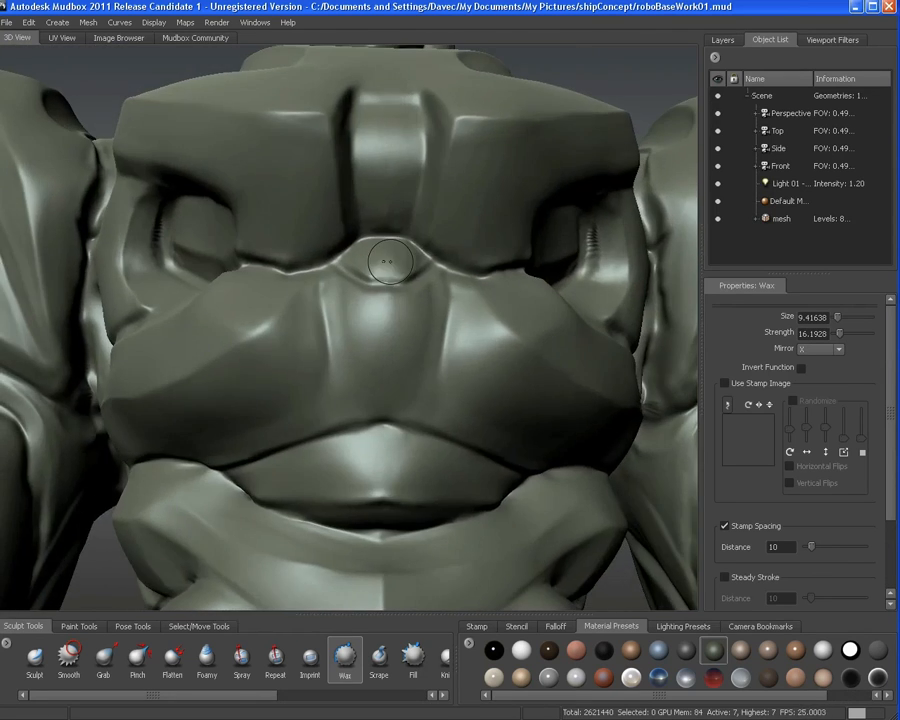
pyautogui.keyDown('alt'); pyautogui.moveTo(388, 259); pyautogui.dragTo(379, 230, button='right'); pyautogui.keyUp('alt')
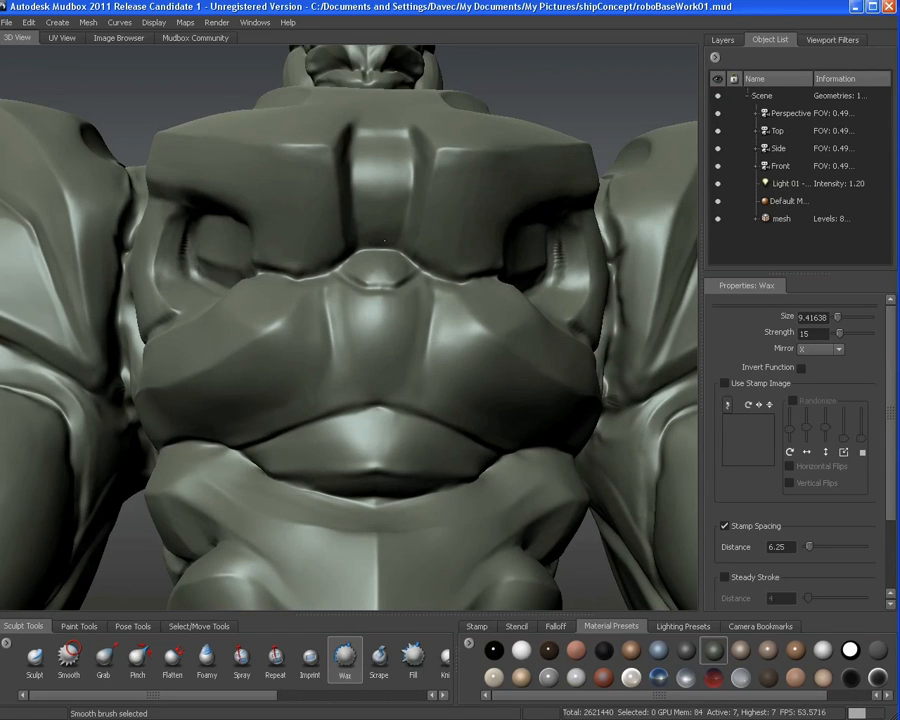
pyautogui.moveTo(400, 231)
pyautogui.keyDown('alt'); pyautogui.mouseDown()
pyautogui.moveTo(404, 262)
pyautogui.moveTo(424, 284)
pyautogui.moveTo(426, 244)
pyautogui.moveTo(428, 261)
pyautogui.moveTo(406, 270)
pyautogui.mouseUp(); pyautogui.keyUp('alt')
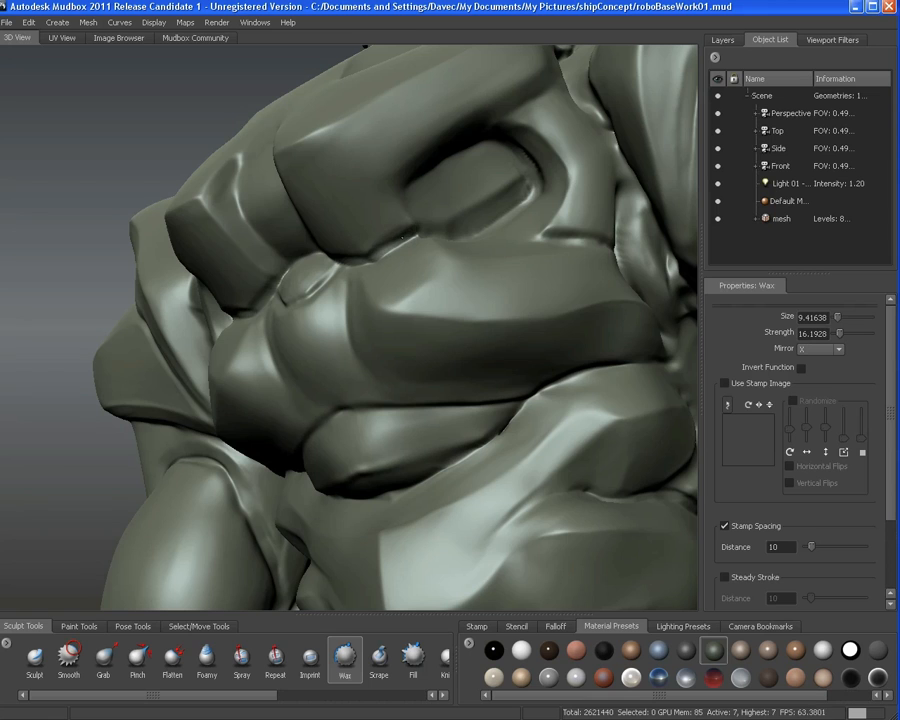
# Refine the corner where the recess panel meets the chest plate using Wax at size 9.41638
pyautogui.keyDown('alt'); pyautogui.moveTo(379, 259); pyautogui.dragTo(412, 262); pyautogui.keyUp('alt')
pyautogui.keyDown('alt'); pyautogui.moveTo(412, 262); pyautogui.dragTo(296, 268, button='right'); pyautogui.keyUp('alt')
pyautogui.keyDown('alt'); pyautogui.moveTo(296, 268); pyautogui.dragTo(328, 279); pyautogui.keyUp('alt')
pyautogui.keyDown('alt'); pyautogui.moveTo(328, 279); pyautogui.dragTo(368, 272, button='right'); pyautogui.keyUp('alt')
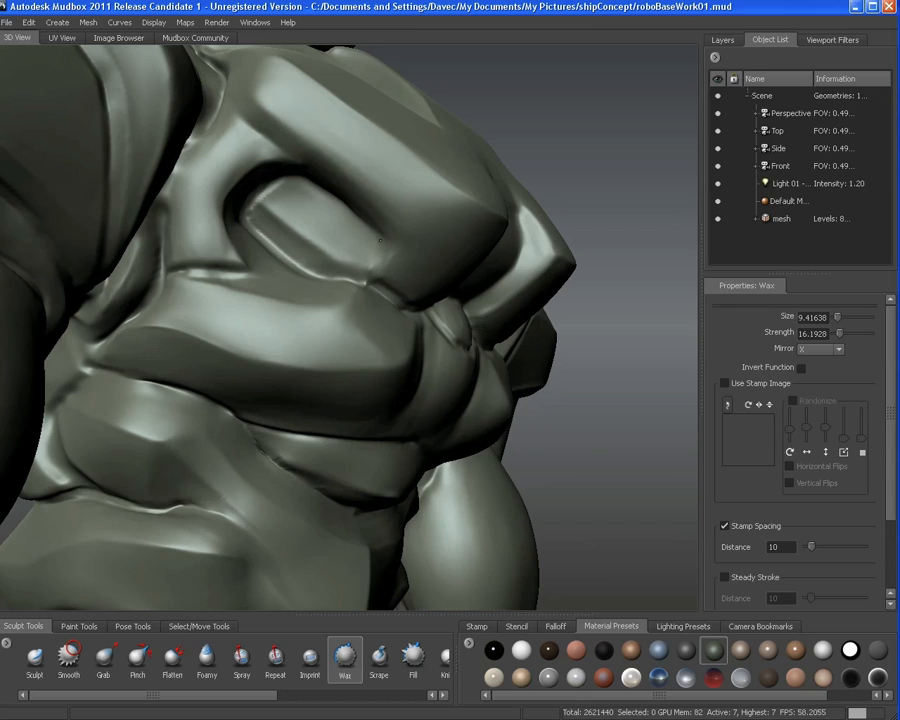
pyautogui.keyDown('alt'); pyautogui.moveTo(370, 229); pyautogui.dragTo(376, 236); pyautogui.keyUp('alt')
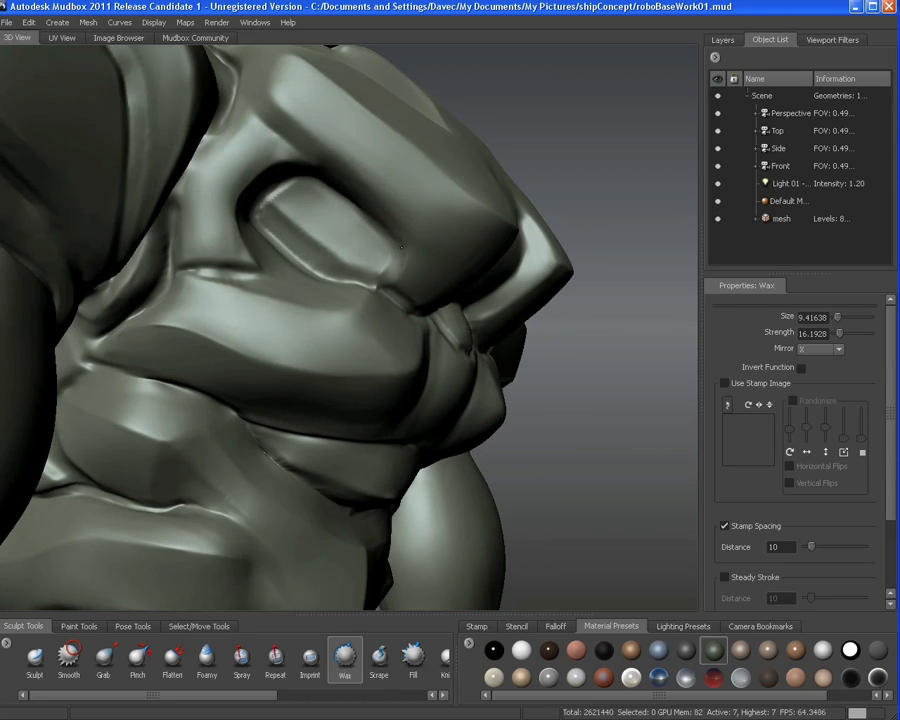
# Shape the upper ridge of the rib plate between the recess and the centre piece using Wax at size 9.41638
pyautogui.moveTo(388, 267)
pyautogui.keyDown('alt'); pyautogui.mouseDown()
pyautogui.moveTo(374, 274)
pyautogui.moveTo(368, 314)
pyautogui.moveTo(345, 316)
pyautogui.mouseUp(); pyautogui.keyUp('alt')
pyautogui.keyDown('alt'); pyautogui.moveTo(369, 315); pyautogui.dragTo(335, 318, button='right'); pyautogui.keyUp('alt')
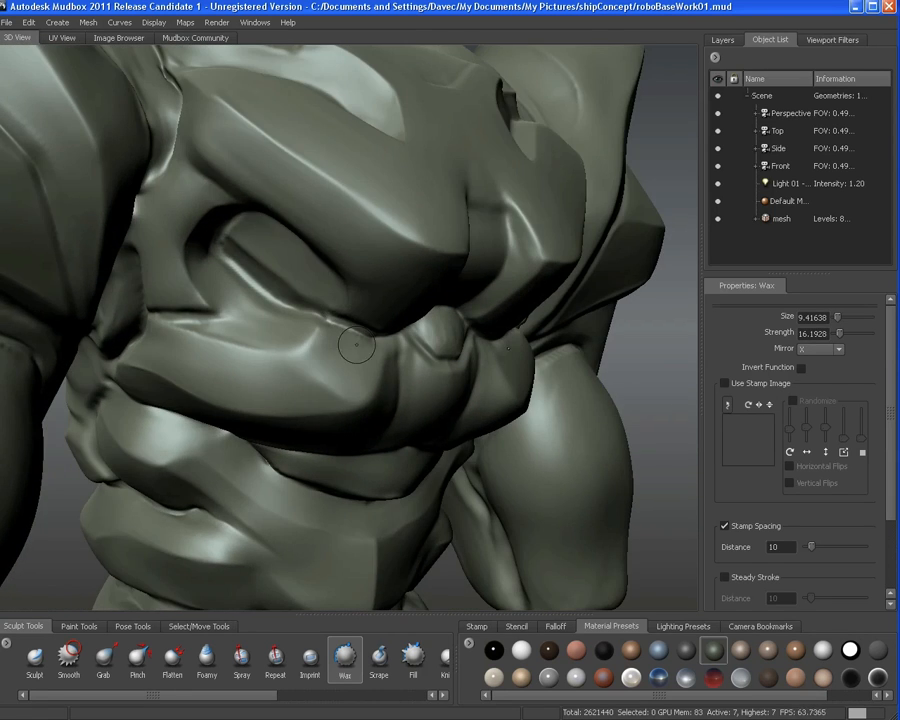
pyautogui.moveTo(368, 358)
pyautogui.keyDown('alt'); pyautogui.mouseDown(button='right')
pyautogui.moveTo(240, 296)
pyautogui.moveTo(177, 353)
pyautogui.mouseUp(button='right'); pyautogui.keyUp('alt')
pyautogui.keyDown('alt'); pyautogui.moveTo(177, 353); pyautogui.dragTo(269, 313); pyautogui.keyUp('alt')
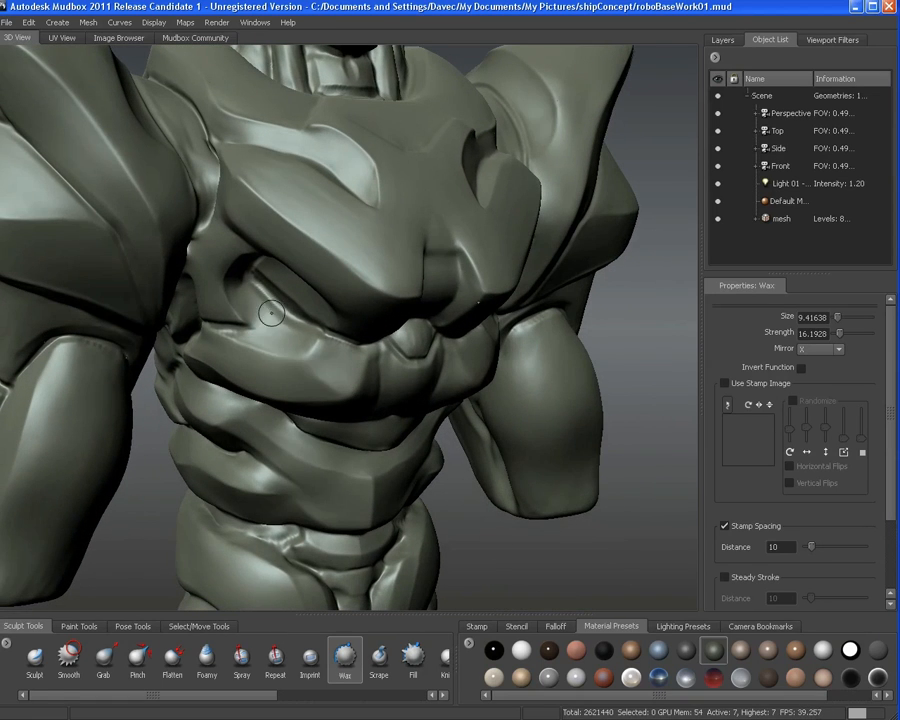
pyautogui.keyDown('alt'); pyautogui.moveTo(311, 374); pyautogui.dragTo(263, 380); pyautogui.keyUp('alt')
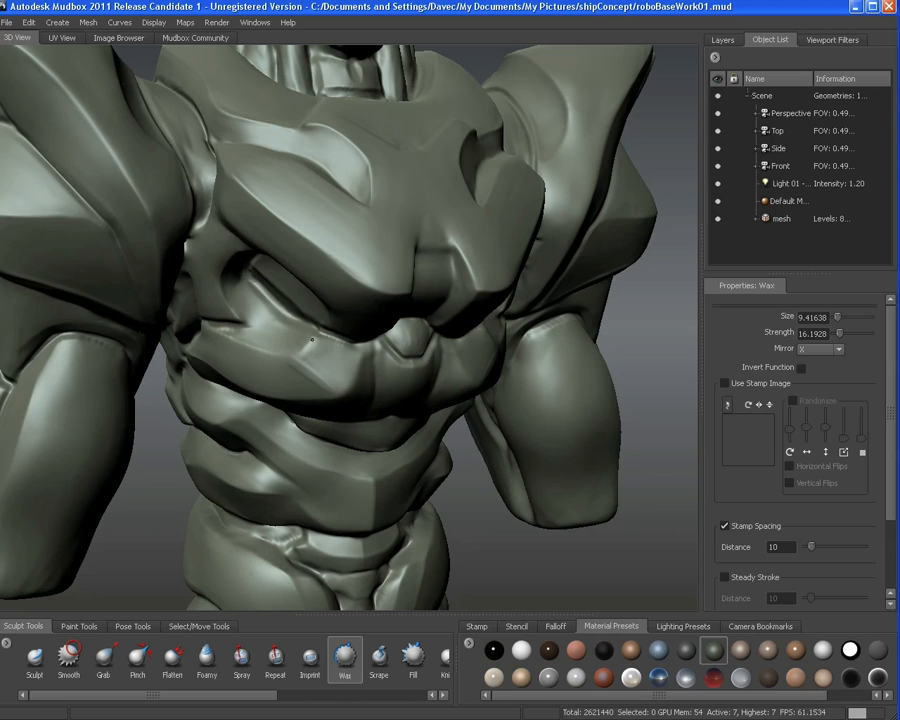
# Refine the front face of the rib plate below the chest recess using Wax at size 13.7865 and the Smooth brush
pyautogui.keyDown('alt'); pyautogui.moveTo(279, 364); pyautogui.dragTo(160, 368); pyautogui.keyUp('alt')
pyautogui.keyDown('alt'); pyautogui.moveTo(260, 370); pyautogui.dragTo(391, 375, button='right'); pyautogui.keyUp('alt')
pyautogui.keyDown('alt'); pyautogui.moveTo(391, 375); pyautogui.dragTo(474, 350); pyautogui.keyUp('alt')
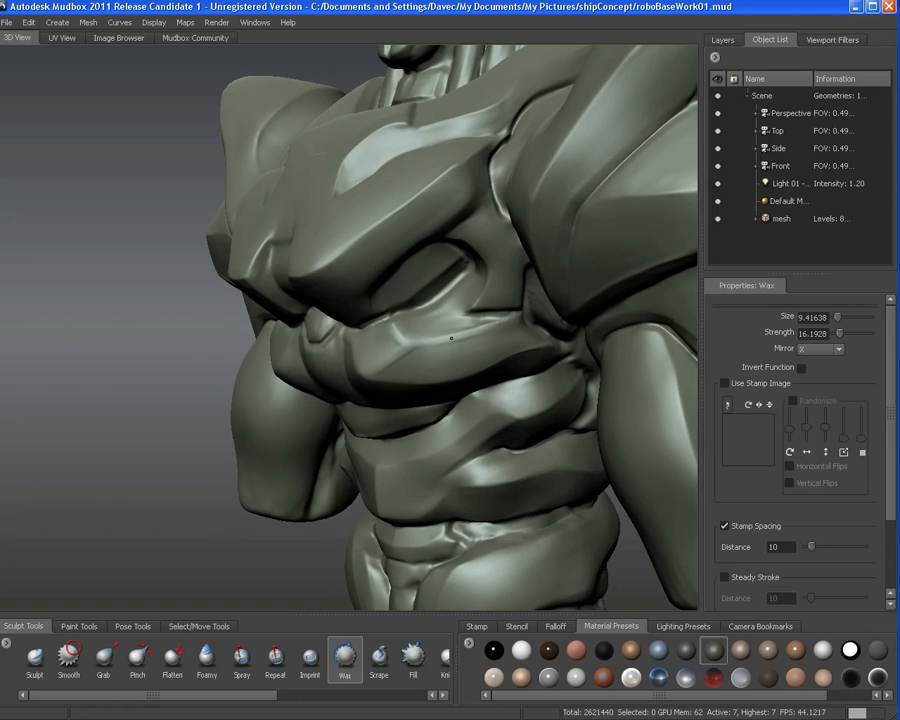
pyautogui.keyDown('alt'); pyautogui.moveTo(404, 341); pyautogui.dragTo(498, 342); pyautogui.keyUp('alt')
pyautogui.keyDown('alt'); pyautogui.moveTo(498, 342); pyautogui.dragTo(456, 318, button='right'); pyautogui.keyUp('alt')
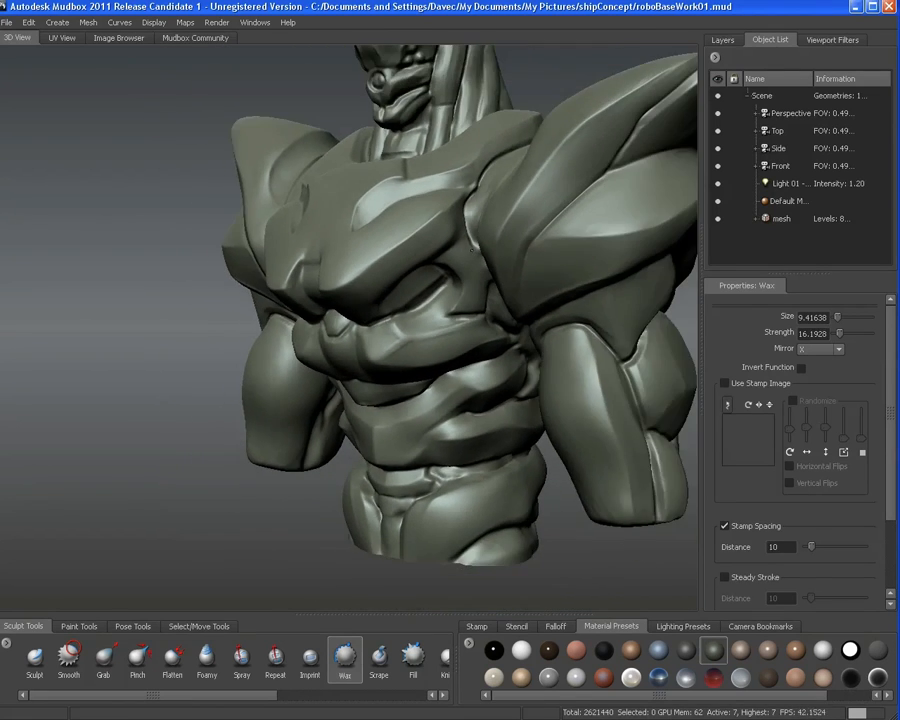
pyautogui.keyDown('alt'); pyautogui.moveTo(480, 300); pyautogui.dragTo(445, 279); pyautogui.keyUp('alt')
pyautogui.keyDown('alt'); pyautogui.moveTo(445, 279); pyautogui.dragTo(482, 327, button='right'); pyautogui.keyUp('alt')
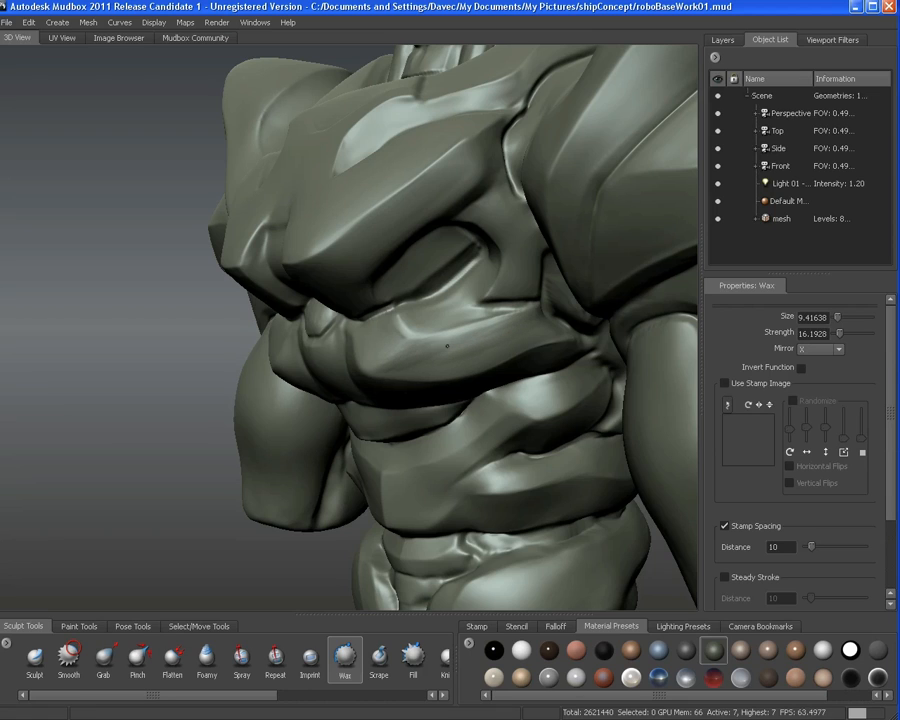
pyautogui.moveTo(446, 346); pyautogui.dragTo(531, 321)
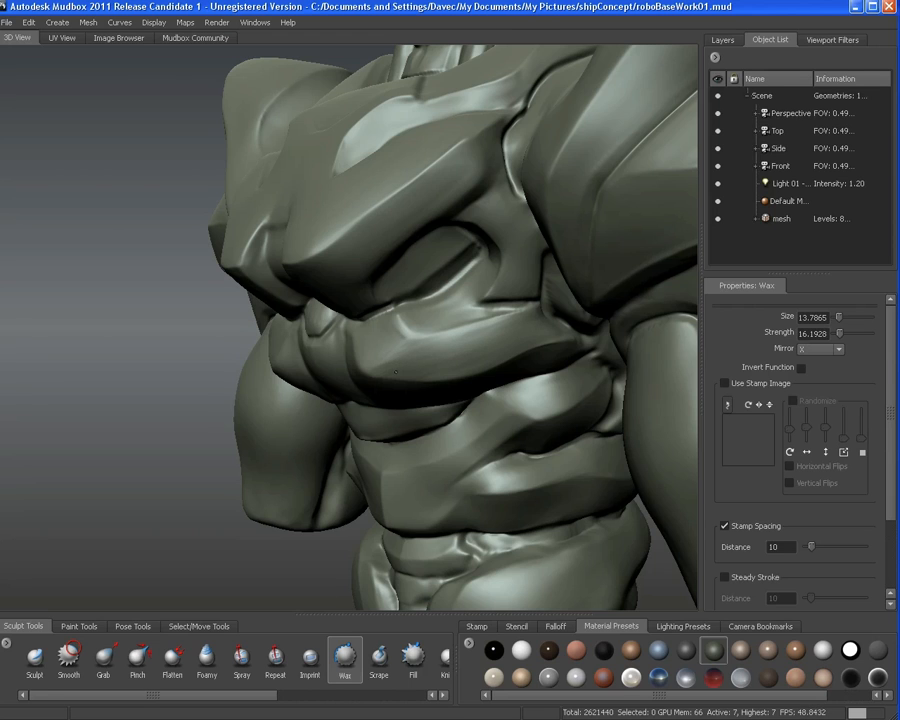
pyautogui.press('shift')
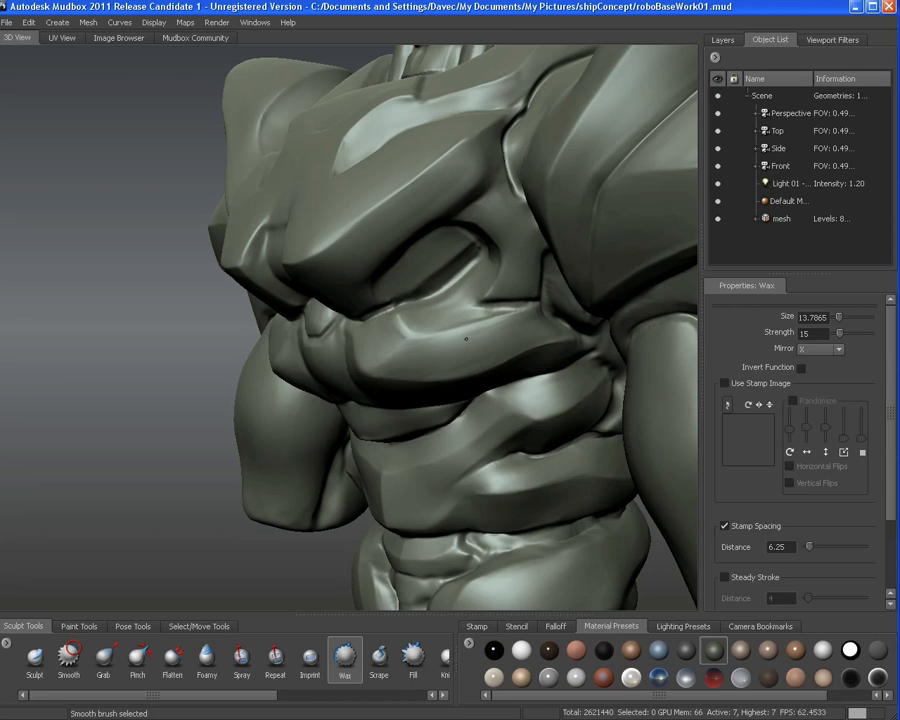
pyautogui.keyDown('alt'); pyautogui.moveTo(428, 346); pyautogui.dragTo(434, 353); pyautogui.keyUp('alt')
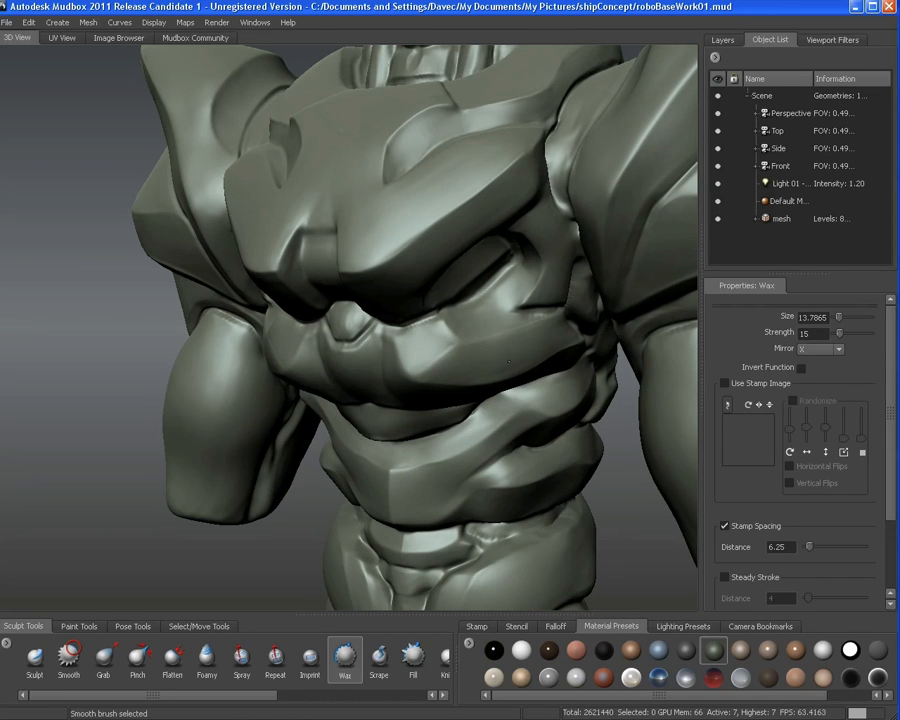
# Refine the chest plate's edge and the panel around the recess using Wax at size 9.04534 and the Smooth brush
pyautogui.moveTo(478, 372)
pyautogui.keyDown('alt'); pyautogui.mouseDown()
pyautogui.moveTo(482, 335)
pyautogui.moveTo(465, 339)
pyautogui.moveTo(472, 280)
pyautogui.moveTo(458, 227)
pyautogui.mouseUp(); pyautogui.keyUp('alt')
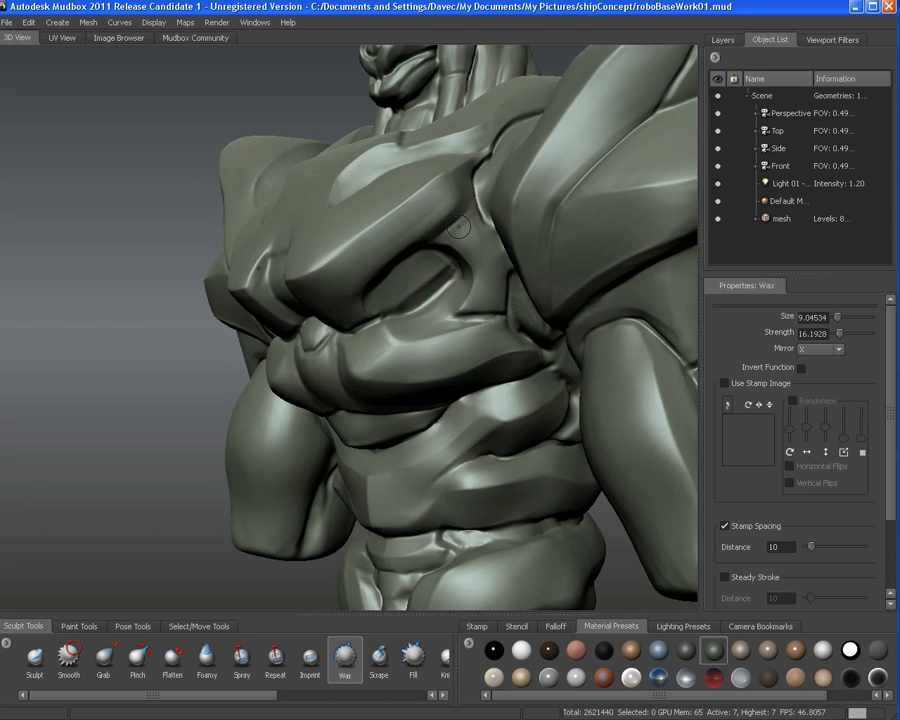
pyautogui.press('shift')
pyautogui.keyDown('alt'); pyautogui.moveTo(446, 240); pyautogui.dragTo(477, 259); pyautogui.keyUp('alt')
pyautogui.keyDown('alt'); pyautogui.moveTo(477, 259); pyautogui.dragTo(482, 267, button='right'); pyautogui.keyUp('alt')
pyautogui.keyDown('alt'); pyautogui.moveTo(482, 267); pyautogui.dragTo(474, 279, button='middle'); pyautogui.keyUp('alt')
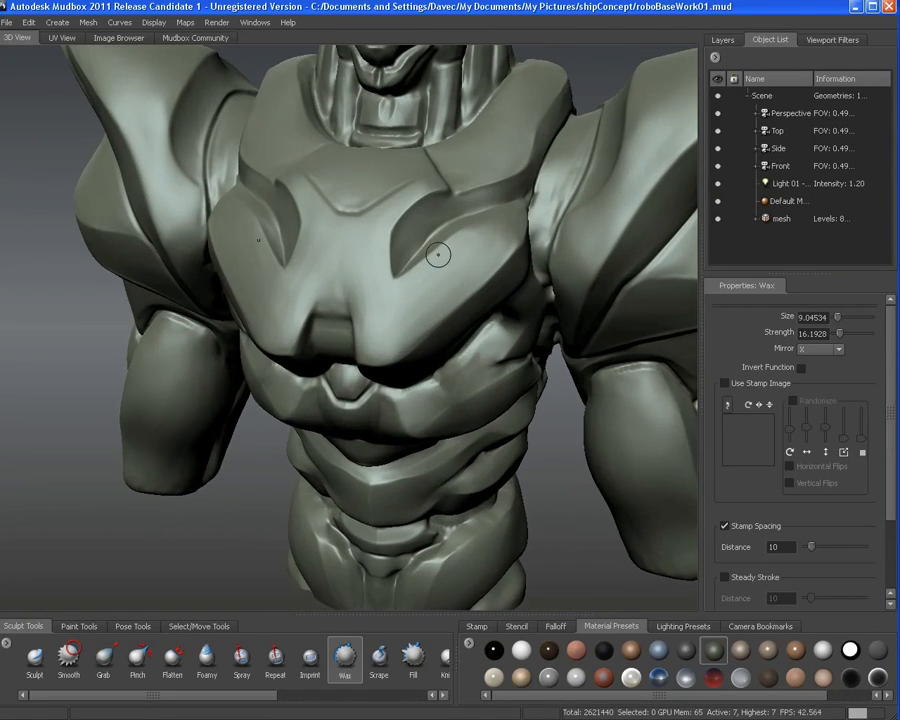
pyautogui.keyDown('alt'); pyautogui.moveTo(462, 262); pyautogui.dragTo(392, 290); pyautogui.keyUp('alt')
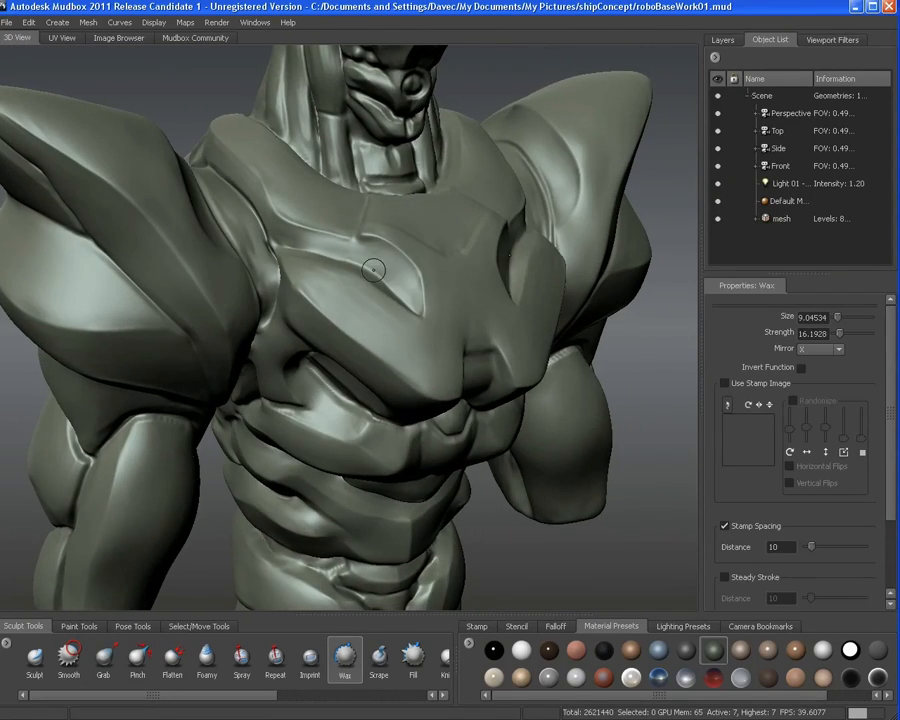
pyautogui.keyDown('alt'); pyautogui.moveTo(373, 268); pyautogui.dragTo(356, 316, button='right'); pyautogui.keyUp('alt')
pyautogui.keyDown('alt'); pyautogui.moveTo(356, 316); pyautogui.dragTo(373, 281, button='middle'); pyautogui.keyUp('alt')
pyautogui.keyDown('alt'); pyautogui.moveTo(373, 281); pyautogui.dragTo(354, 306, button='right'); pyautogui.keyUp('alt')
pyautogui.keyDown('alt'); pyautogui.moveTo(362, 284); pyautogui.dragTo(372, 271); pyautogui.keyUp('alt')
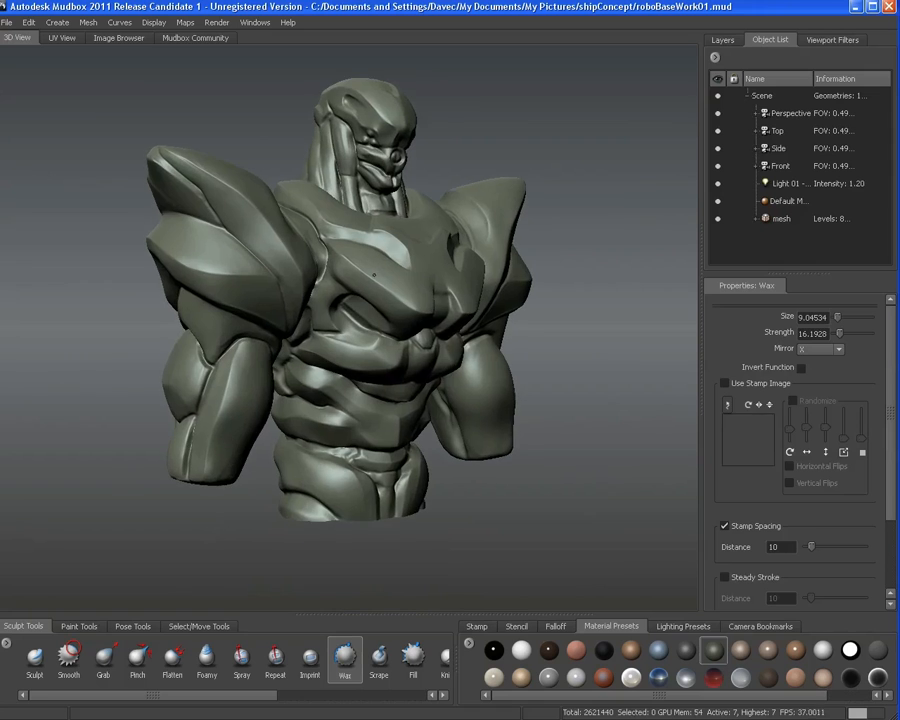
# Refine the head's lower brow above the round nose disc and eyes using Wax at size 9.04534 and the Smooth brush
pyautogui.keyDown('alt'); pyautogui.moveTo(372, 271); pyautogui.dragTo(366, 296, button='middle'); pyautogui.keyUp('alt')
pyautogui.keyDown('alt'); pyautogui.moveTo(340, 296); pyautogui.dragTo(355, 265, button='right'); pyautogui.keyUp('alt')
pyautogui.keyDown('alt'); pyautogui.moveTo(355, 265); pyautogui.dragTo(344, 420, button='middle'); pyautogui.keyUp('alt')
pyautogui.keyDown('alt'); pyautogui.moveTo(344, 420); pyautogui.dragTo(367, 320, button='right'); pyautogui.keyUp('alt')
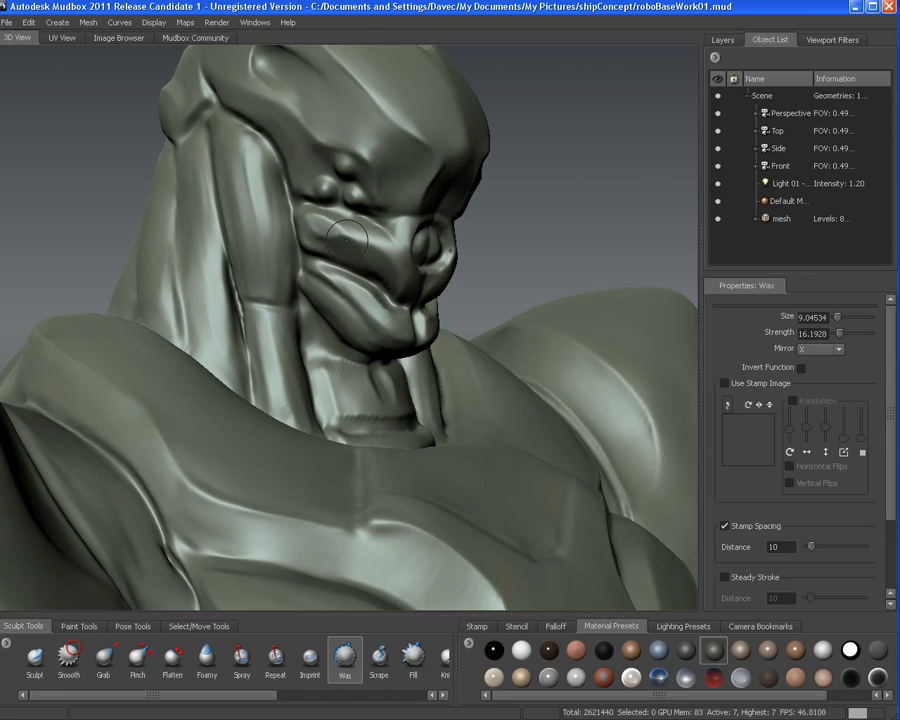
pyautogui.keyDown('alt'); pyautogui.moveTo(346, 240); pyautogui.dragTo(346, 244); pyautogui.keyUp('alt')
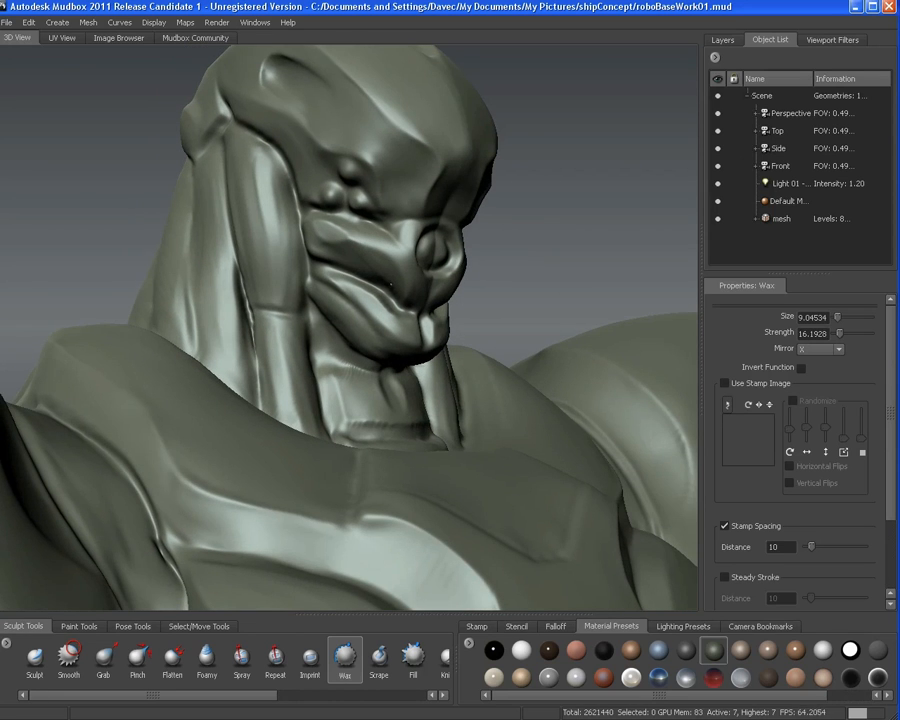
pyautogui.keyDown('alt'); pyautogui.moveTo(346, 244); pyautogui.dragTo(420, 232); pyautogui.keyUp('alt')
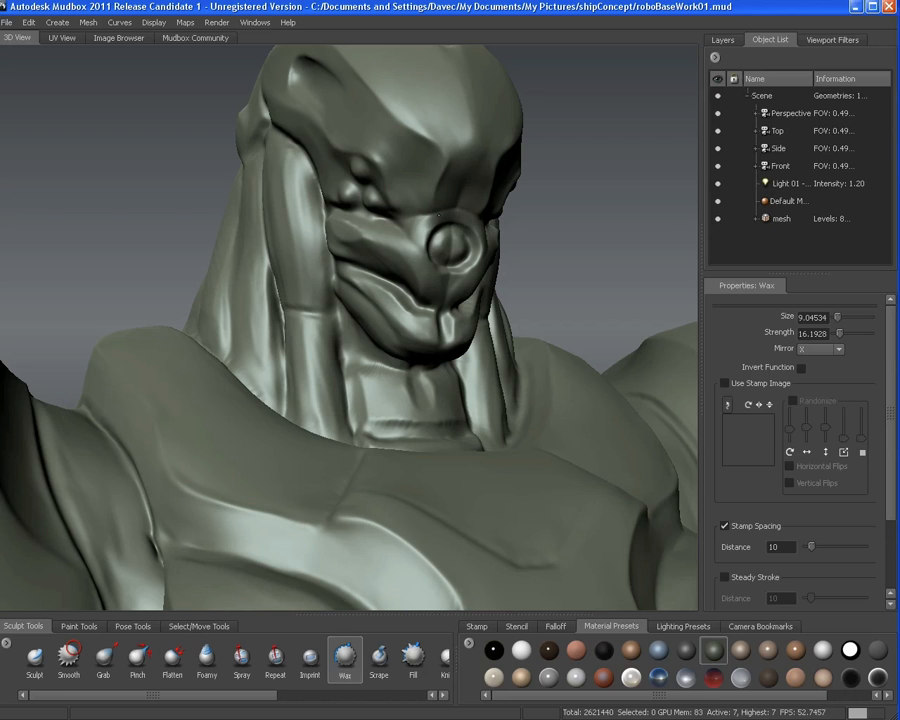
pyautogui.keyDown('alt'); pyautogui.moveTo(452, 233); pyautogui.dragTo(461, 174); pyautogui.keyUp('alt')
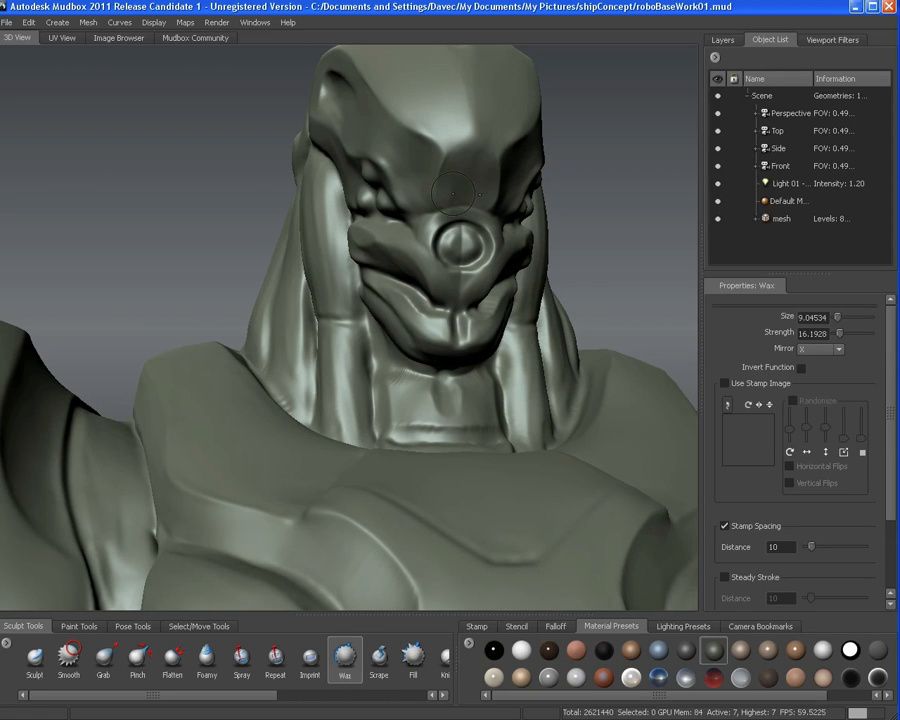
pyautogui.keyDown('alt'); pyautogui.moveTo(453, 192); pyautogui.dragTo(376, 266); pyautogui.keyUp('alt')
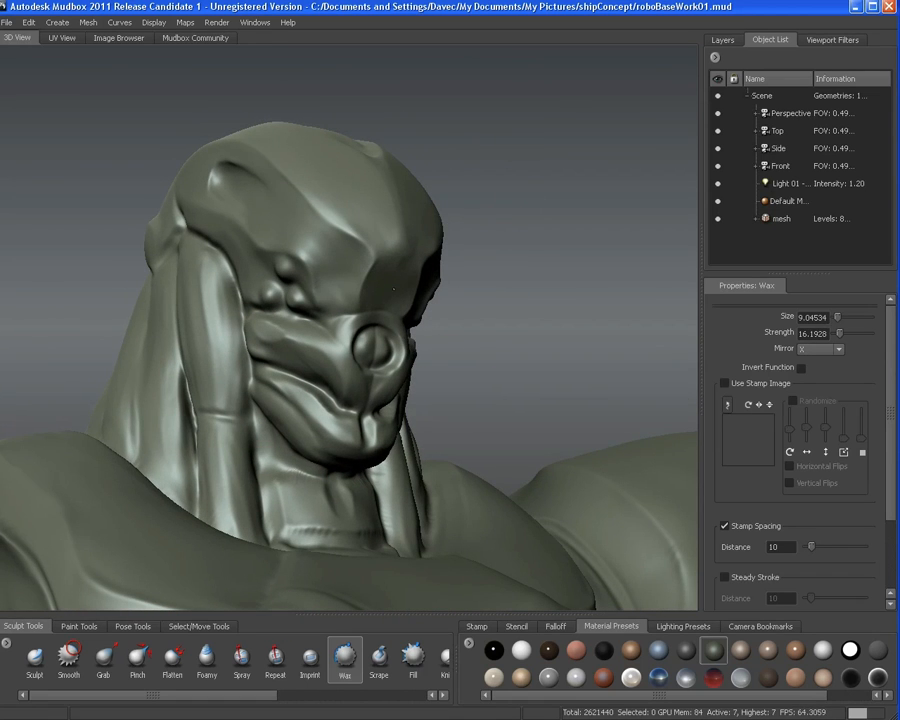
pyautogui.press('shift')
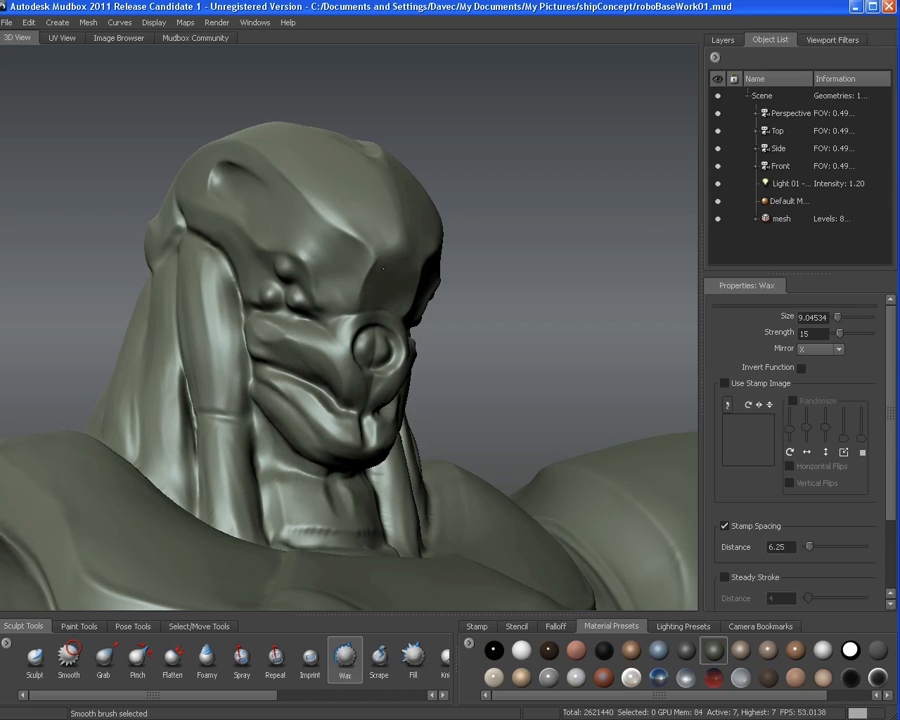
pyautogui.keyDown('alt'); pyautogui.moveTo(376, 253); pyautogui.dragTo(385, 227); pyautogui.keyUp('alt')
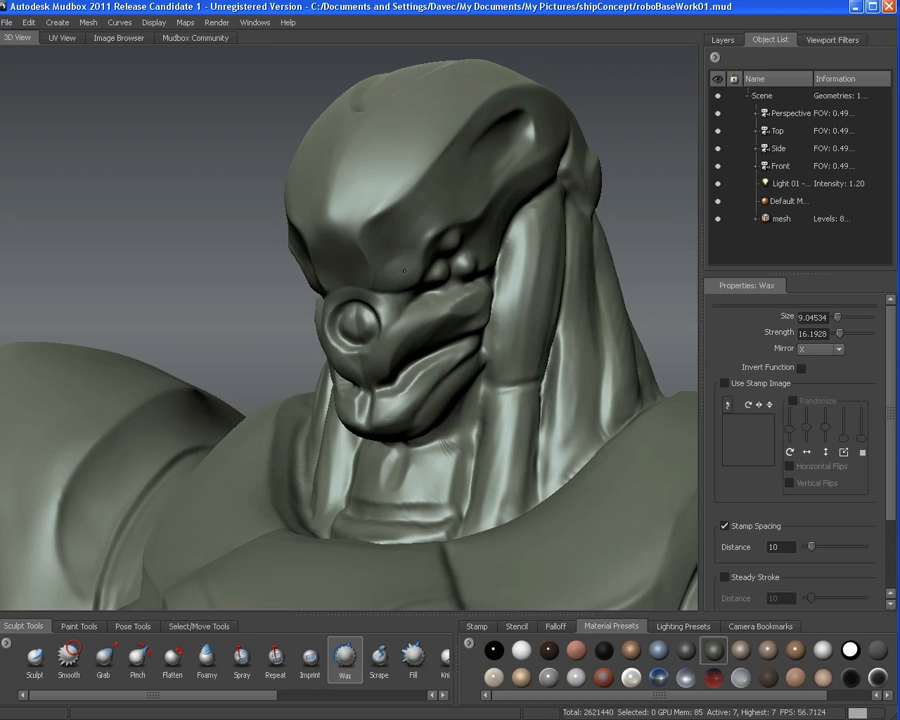
pyautogui.press('shift')
# Examine the brow, eyes and face plates of the head from both sides at near and far distances
pyautogui.keyDown('alt'); pyautogui.moveTo(393, 316); pyautogui.dragTo(476, 316); pyautogui.keyUp('alt')
pyautogui.keyDown('alt'); pyautogui.moveTo(476, 316); pyautogui.dragTo(345, 312, button='right'); pyautogui.keyUp('alt')
pyautogui.keyDown('alt'); pyautogui.moveTo(345, 312); pyautogui.dragTo(415, 302); pyautogui.keyUp('alt')
pyautogui.keyDown('alt'); pyautogui.moveTo(415, 302); pyautogui.dragTo(476, 304, button='right'); pyautogui.keyUp('alt')
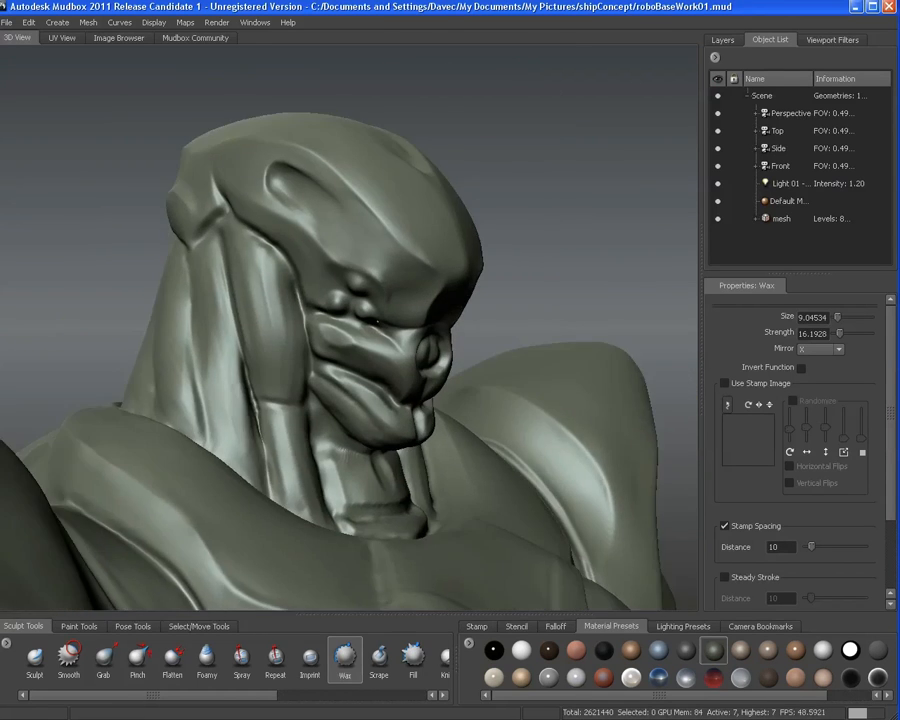
pyautogui.keyDown('alt'); pyautogui.moveTo(476, 304); pyautogui.dragTo(440, 304); pyautogui.keyUp('alt')
pyautogui.keyDown('alt'); pyautogui.moveTo(440, 304); pyautogui.dragTo(480, 302, button='right'); pyautogui.keyUp('alt')
pyautogui.keyDown('alt'); pyautogui.moveTo(400, 302); pyautogui.dragTo(344, 299); pyautogui.keyUp('alt')
pyautogui.keyDown('alt'); pyautogui.moveTo(344, 299); pyautogui.dragTo(310, 296, button='right'); pyautogui.keyUp('alt')
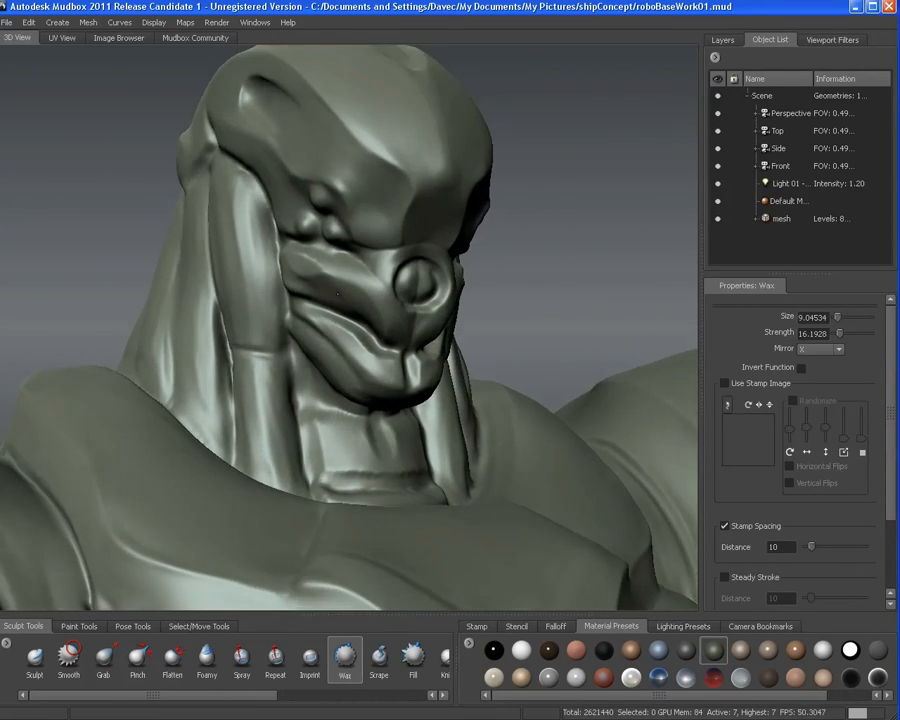
# Refine the mouth plates and round the disc at the centre of the face using Wax at size 9.04534 and Smooth
pyautogui.keyDown('alt'); pyautogui.moveTo(310, 296); pyautogui.dragTo(335, 286); pyautogui.keyUp('alt')
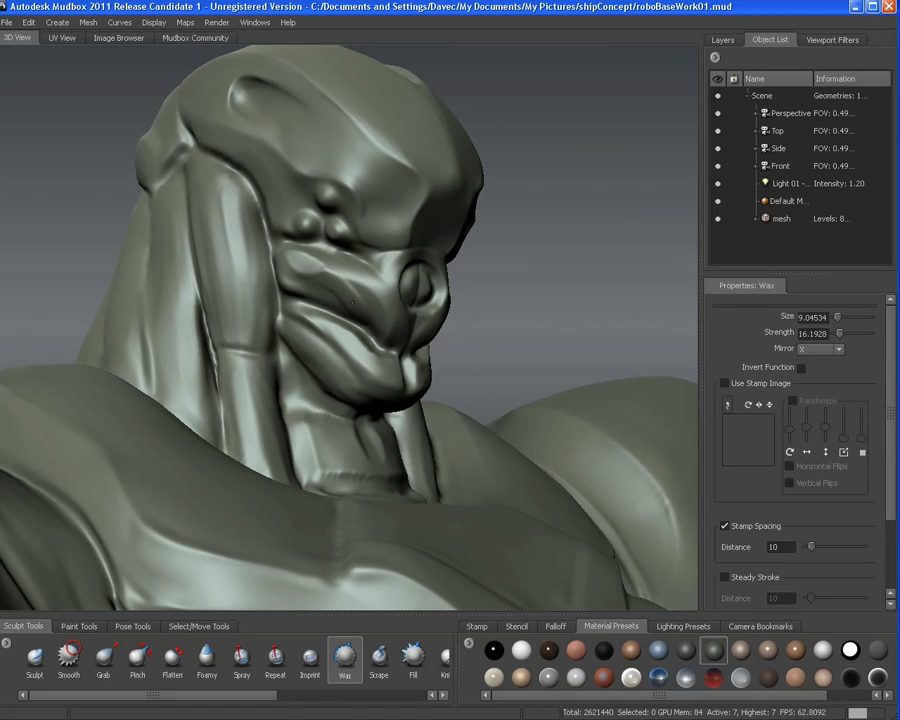
pyautogui.moveTo(357, 293)
pyautogui.keyDown('alt'); pyautogui.mouseDown(button='right')
pyautogui.moveTo(312, 298)
pyautogui.moveTo(364, 306)
pyautogui.mouseUp(button='right'); pyautogui.keyUp('alt')
pyautogui.moveTo(372, 308)
pyautogui.keyDown('alt'); pyautogui.mouseDown()
pyautogui.moveTo(350, 330)
pyautogui.moveTo(288, 302)
pyautogui.mouseUp(); pyautogui.keyUp('alt')
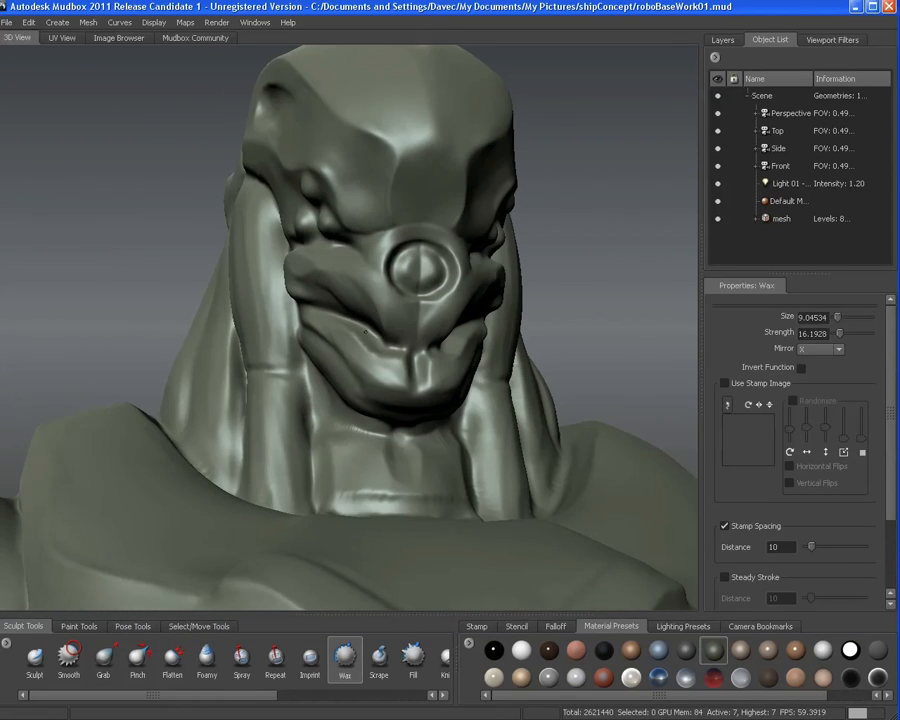
pyautogui.keyDown('alt'); pyautogui.moveTo(400, 312); pyautogui.dragTo(420, 277); pyautogui.keyUp('alt')
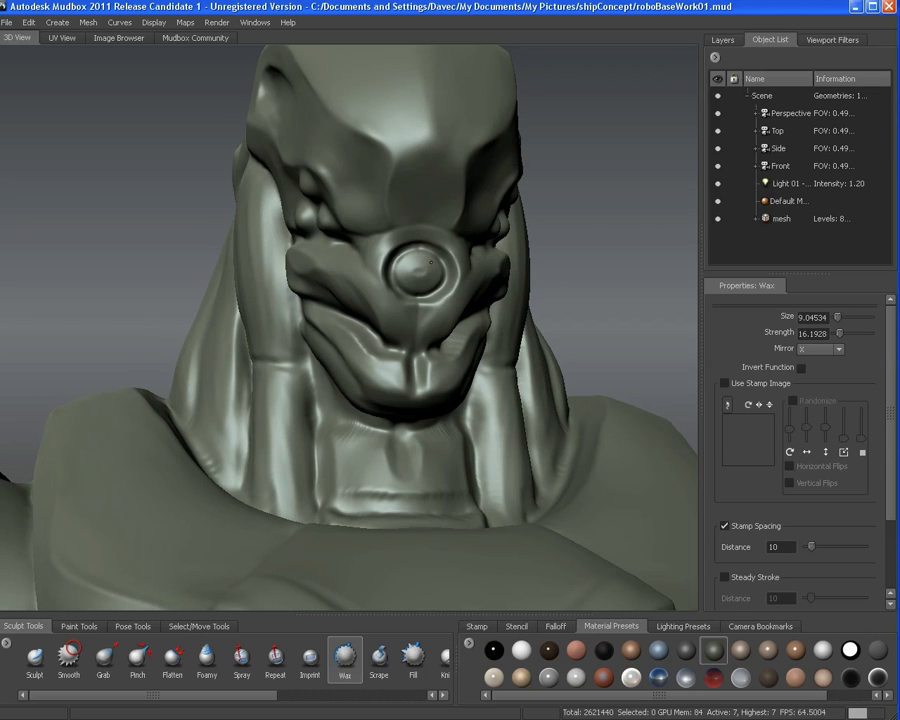
pyautogui.moveTo(429, 284)
pyautogui.keyDown('shift'); pyautogui.mouseDown()
pyautogui.moveTo(418, 270)
pyautogui.moveTo(410, 274)
pyautogui.mouseUp(); pyautogui.keyUp('shift')
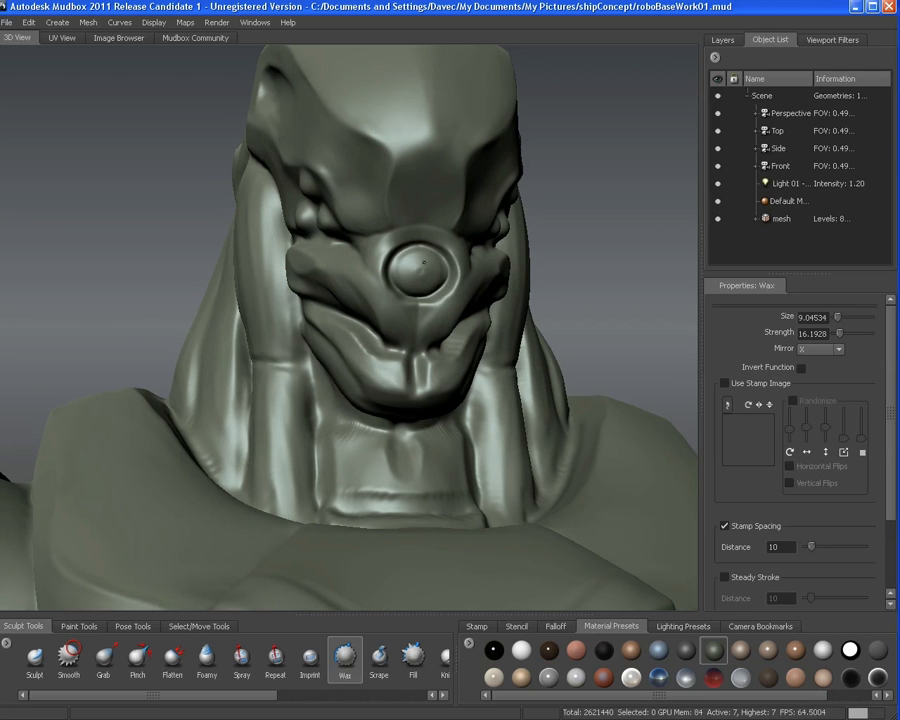
# Build up the wide tube beside the face with diagonal Wax strokes at size 11.033
pyautogui.keyDown('alt'); pyautogui.moveTo(424, 262); pyautogui.dragTo(370, 285, button='right'); pyautogui.keyUp('alt')
pyautogui.keyDown('alt'); pyautogui.moveTo(400, 300); pyautogui.dragTo(332, 301); pyautogui.keyUp('alt')
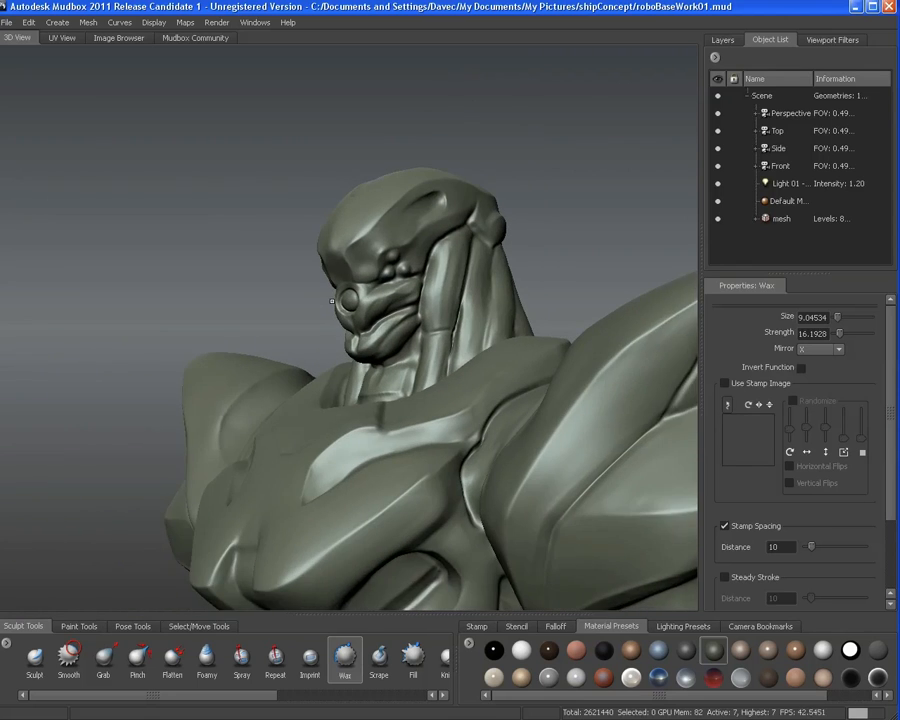
pyautogui.keyDown('alt'); pyautogui.moveTo(332, 301); pyautogui.dragTo(335, 233, button='right'); pyautogui.keyUp('alt')
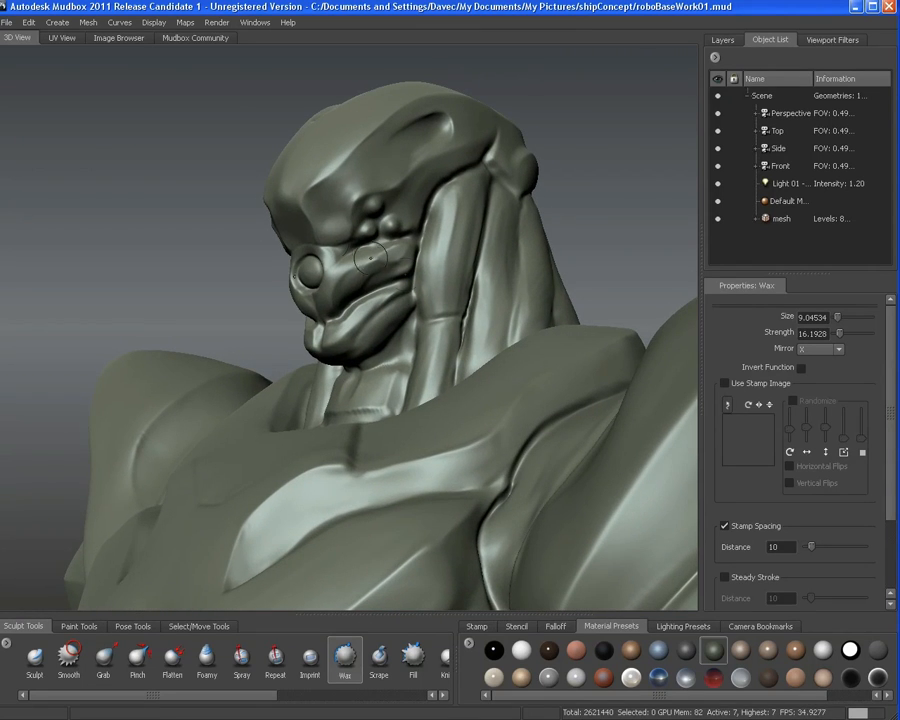
pyautogui.moveTo(369, 258)
pyautogui.keyDown('alt'); pyautogui.mouseDown()
pyautogui.moveTo(448, 200)
pyautogui.moveTo(446, 264)
pyautogui.moveTo(474, 201)
pyautogui.moveTo(453, 264)
pyautogui.moveTo(431, 293)
pyautogui.moveTo(325, 150)
pyautogui.mouseUp(); pyautogui.keyUp('alt')
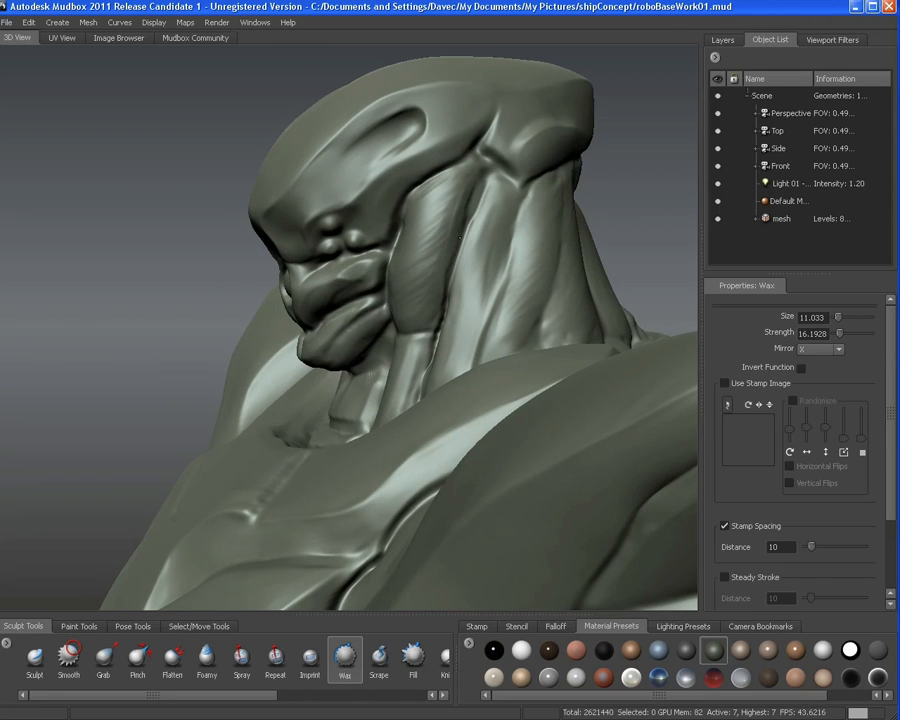
pyautogui.keyDown('alt'); pyautogui.moveTo(480, 190); pyautogui.dragTo(450, 194); pyautogui.keyUp('alt')
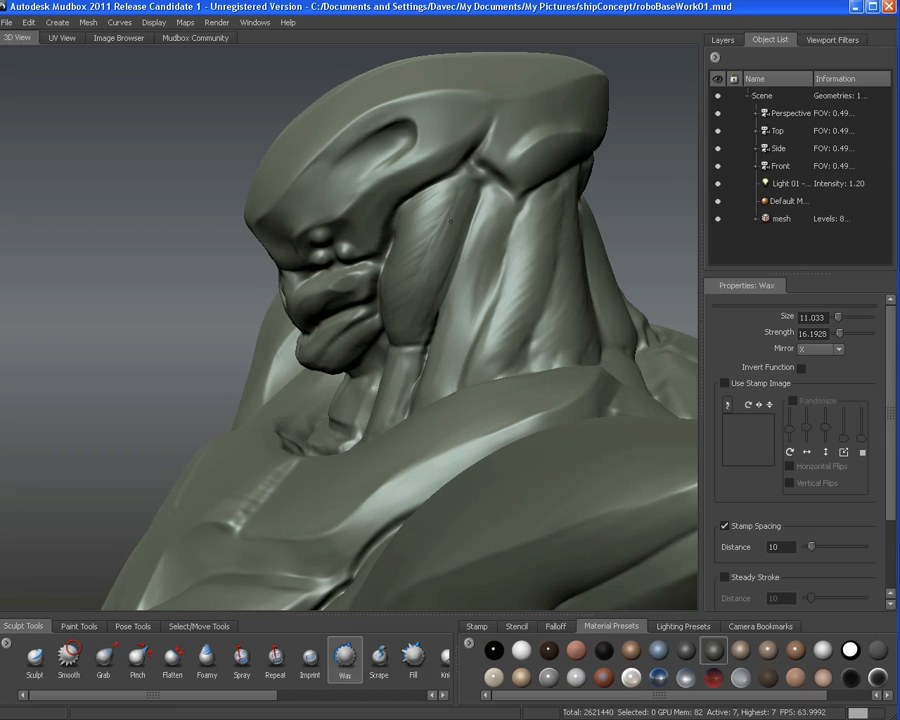
# Shape the long neck strands behind the wide face tube using lengthwise Wax strokes at size 11.033
pyautogui.moveTo(464, 193)
pyautogui.keyDown('alt'); pyautogui.mouseDown()
pyautogui.moveTo(471, 272)
pyautogui.moveTo(458, 338)
pyautogui.mouseUp(); pyautogui.keyUp('alt')
pyautogui.moveTo(470, 290)
pyautogui.mouseDown()
pyautogui.moveTo(464, 384)
pyautogui.moveTo(475, 280)
pyautogui.moveTo(462, 345)
pyautogui.mouseUp()
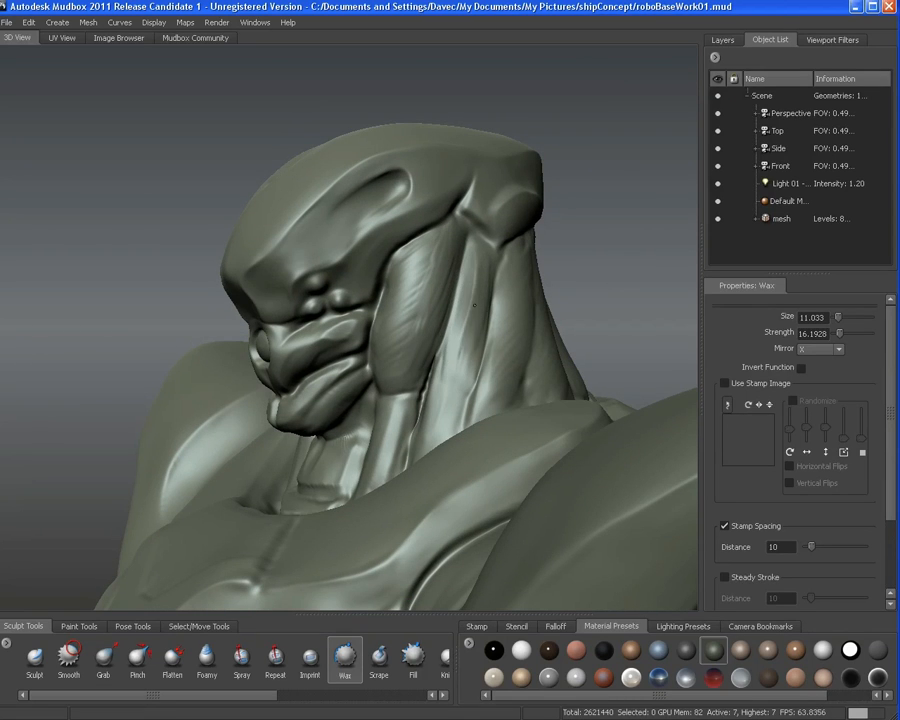
pyautogui.moveTo(492, 270)
pyautogui.mouseDown()
pyautogui.moveTo(481, 316)
pyautogui.moveTo(488, 338)
pyautogui.moveTo(446, 352)
pyautogui.moveTo(427, 427)
pyautogui.mouseUp()
pyautogui.moveTo(458, 345)
pyautogui.mouseDown()
pyautogui.moveTo(450, 422)
pyautogui.moveTo(468, 393)
pyautogui.moveTo(426, 418)
pyautogui.mouseUp()
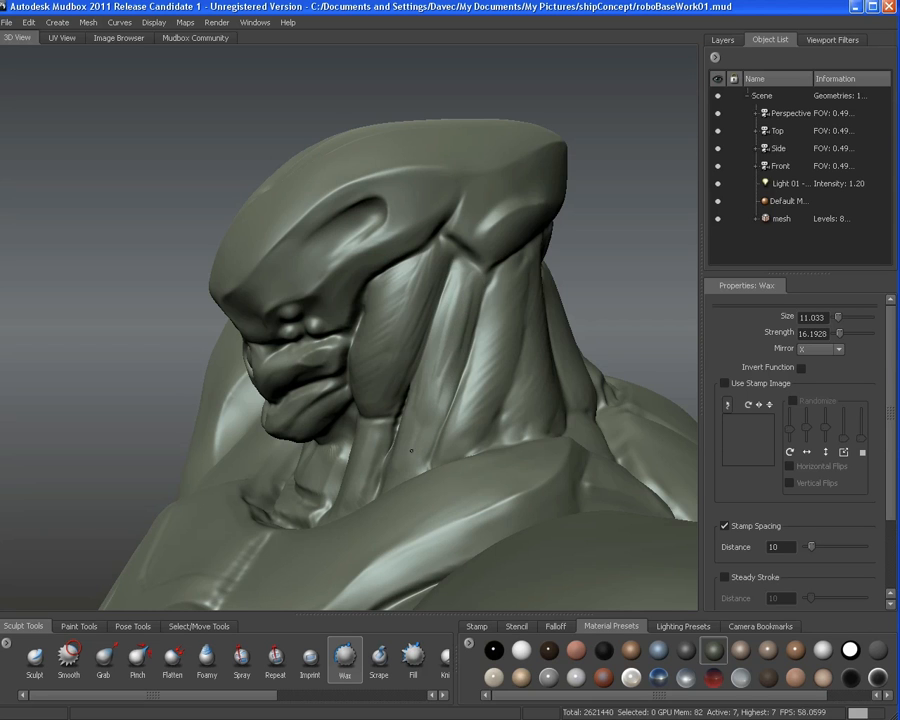
pyautogui.moveTo(448, 332); pyautogui.dragTo(436, 416)
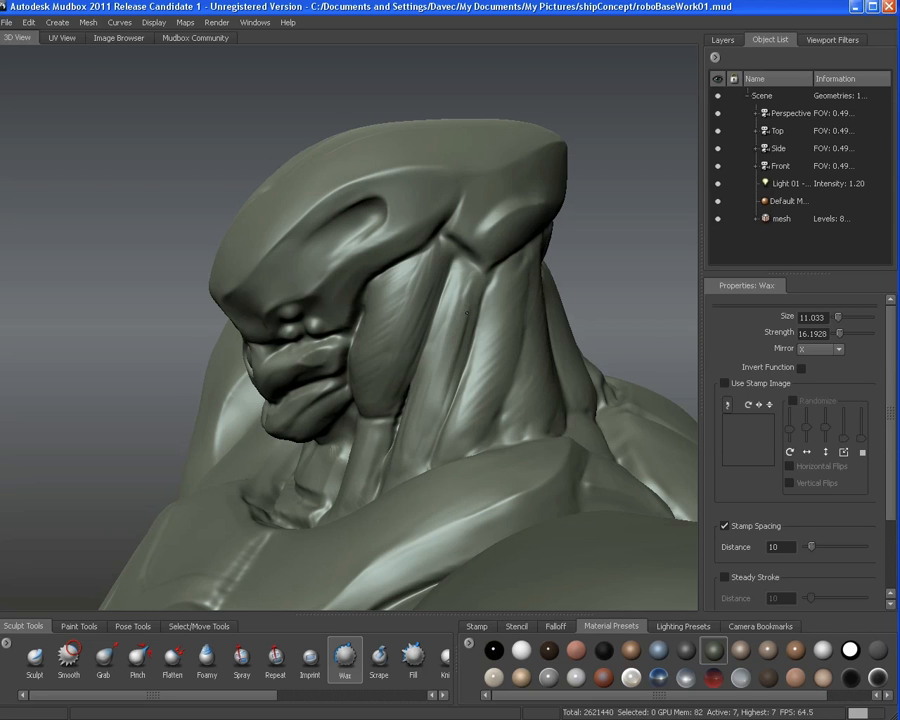
pyautogui.moveTo(468, 298); pyautogui.dragTo(430, 426)
# Add Wax at size 8.04305 to the neck strand behind the face tube, working from the opposite side of the head
pyautogui.keyDown('alt'); pyautogui.moveTo(430, 391); pyautogui.dragTo(482, 370); pyautogui.keyUp('alt')
pyautogui.keyDown('alt'); pyautogui.moveTo(482, 370); pyautogui.dragTo(327, 342, button='right'); pyautogui.keyUp('alt')
pyautogui.keyDown('alt'); pyautogui.moveTo(327, 342); pyautogui.dragTo(540, 350); pyautogui.keyUp('alt')
pyautogui.moveTo(540, 350)
pyautogui.keyDown('alt'); pyautogui.mouseDown(button='right')
pyautogui.moveTo(407, 328)
pyautogui.moveTo(522, 316)
pyautogui.mouseUp(button='right'); pyautogui.keyUp('alt')
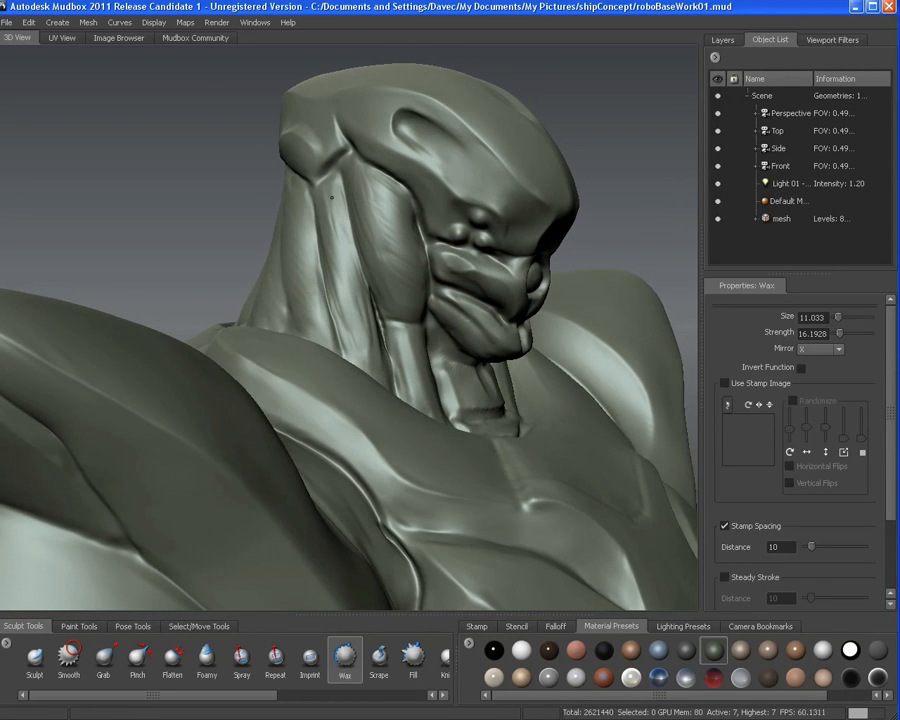
pyautogui.moveTo(334, 186)
pyautogui.keyDown('alt'); pyautogui.mouseDown()
pyautogui.moveTo(347, 257)
pyautogui.moveTo(325, 205)
pyautogui.mouseUp(); pyautogui.keyUp('alt')
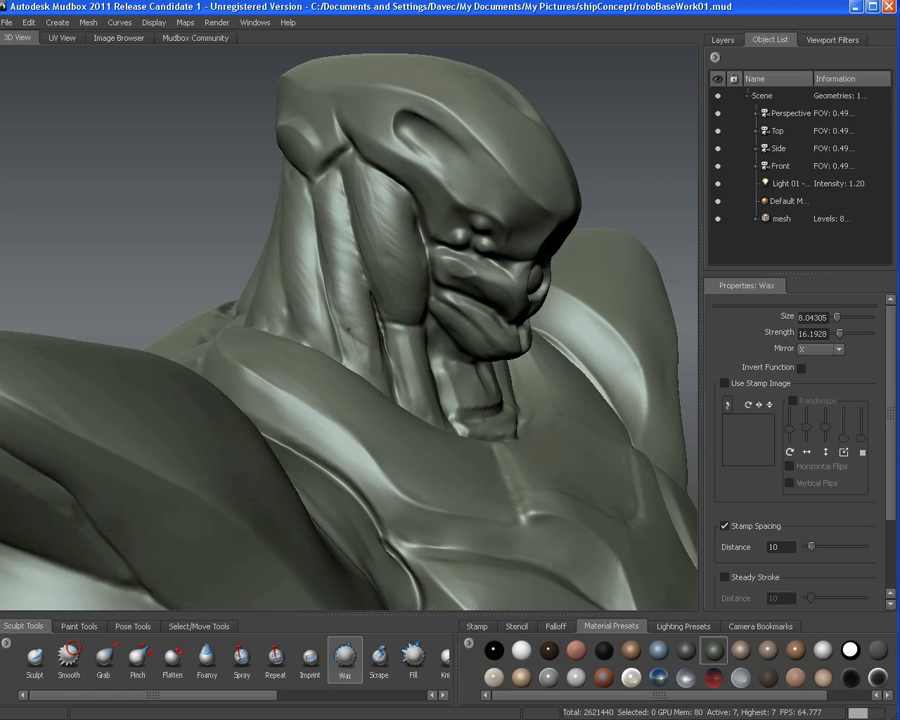
pyautogui.moveTo(348, 328)
pyautogui.keyDown('alt'); pyautogui.mouseDown()
pyautogui.moveTo(352, 312)
pyautogui.moveTo(352, 338)
pyautogui.moveTo(344, 320)
pyautogui.moveTo(339, 336)
pyautogui.mouseUp(); pyautogui.keyUp('alt')
# Carve thin horizontal band lines across the wide face tube using the Sculpt brush at size 1.83999 and strength 5.60192
pyautogui.press('1')
pyautogui.press('b')
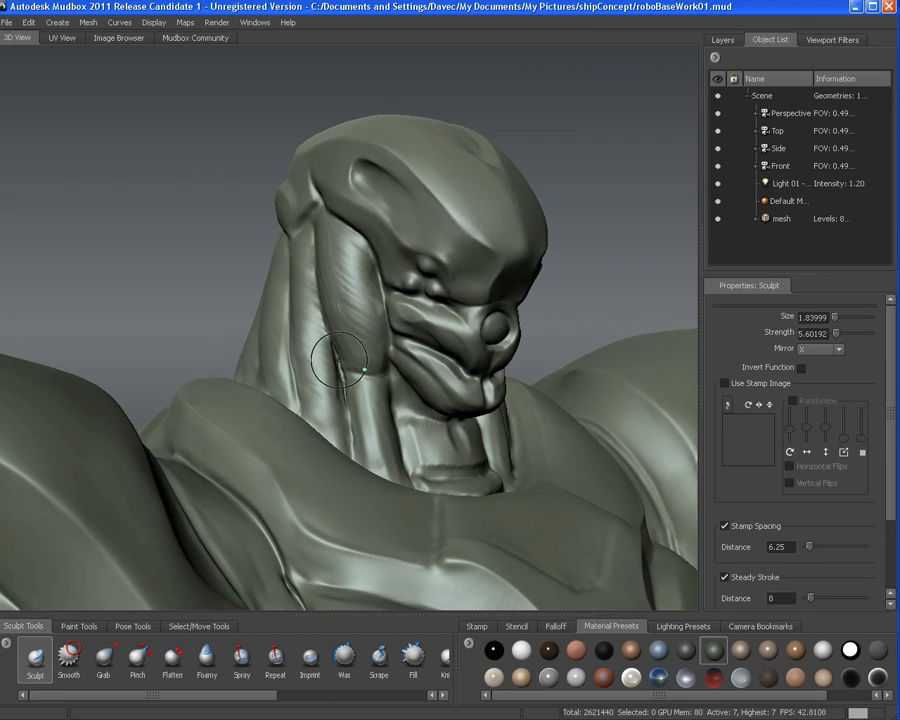
pyautogui.moveTo(341, 361); pyautogui.dragTo(431, 380)
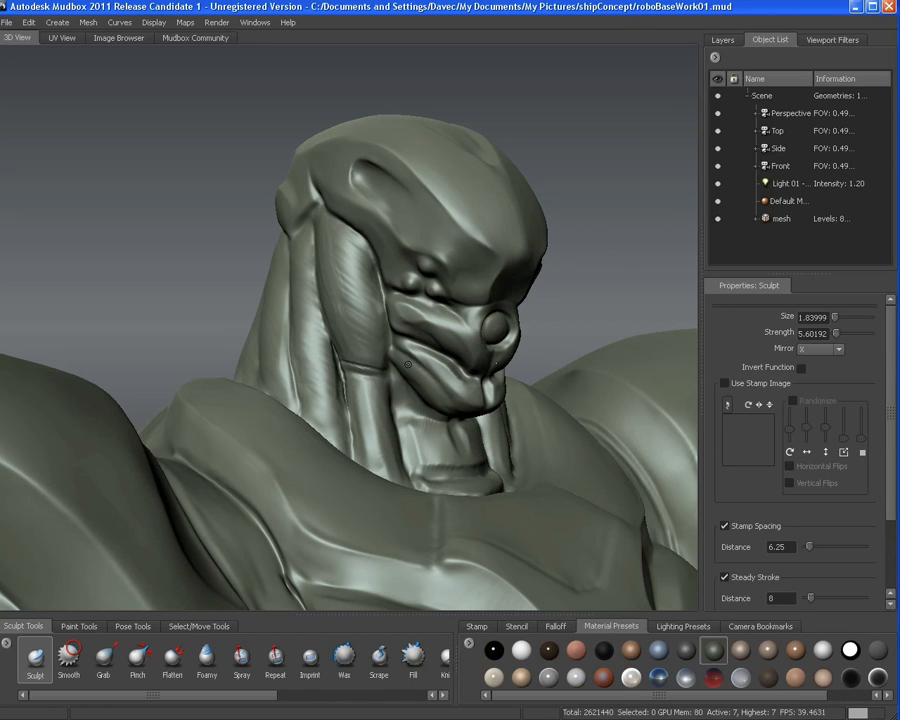
pyautogui.moveTo(328, 338)
pyautogui.mouseDown()
pyautogui.moveTo(437, 354)
pyautogui.moveTo(341, 320)
pyautogui.moveTo(443, 328)
pyautogui.mouseUp()
pyautogui.moveTo(329, 285); pyautogui.dragTo(419, 295)
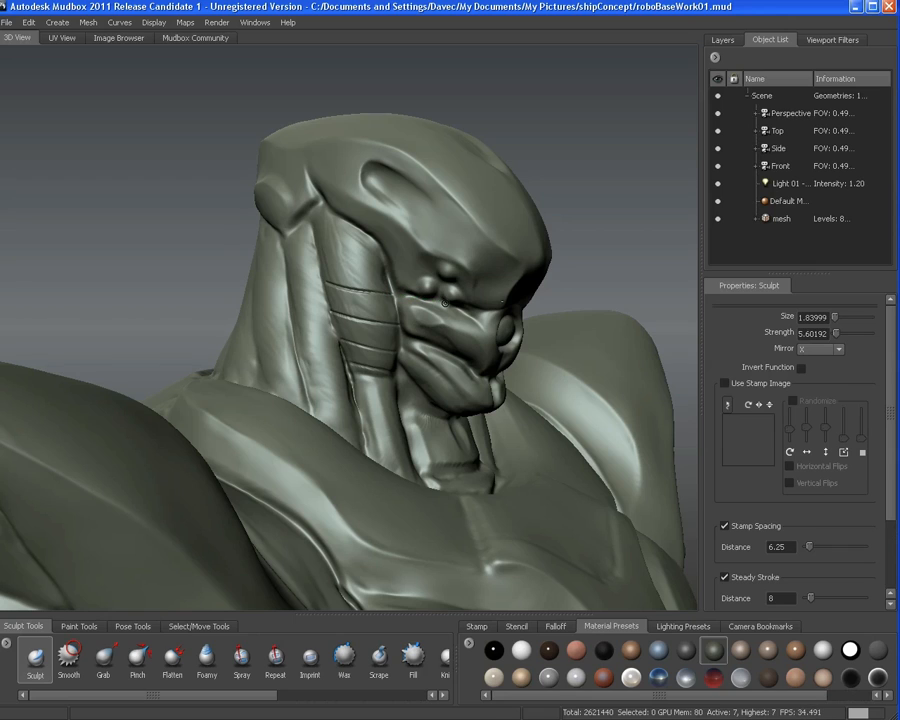
# Carve additional thin band lines across the upper part of the wide face tube with the Sculpt brush at size 1.83999
pyautogui.moveTo(378, 262); pyautogui.dragTo(439, 272)
pyautogui.moveTo(355, 238)
pyautogui.mouseDown()
pyautogui.moveTo(428, 247)
pyautogui.moveTo(360, 228)
pyautogui.moveTo(368, 201)
pyautogui.moveTo(368, 220)
pyautogui.moveTo(404, 240)
pyautogui.mouseUp()
pyautogui.keyDown('alt'); pyautogui.moveTo(400, 297); pyautogui.dragTo(379, 292); pyautogui.keyUp('alt')
pyautogui.keyDown('alt'); pyautogui.moveTo(379, 292); pyautogui.dragTo(346, 279, button='right'); pyautogui.keyUp('alt')
pyautogui.keyDown('alt'); pyautogui.moveTo(346, 279); pyautogui.dragTo(280, 268); pyautogui.keyUp('alt')
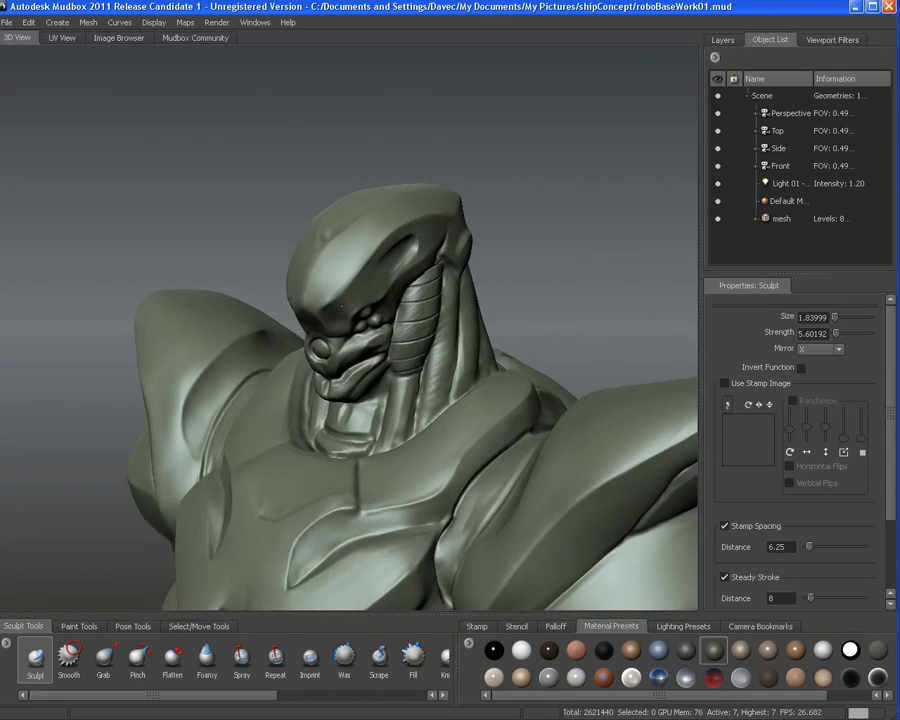
pyautogui.keyDown('alt'); pyautogui.moveTo(372, 262); pyautogui.dragTo(333, 237, button='right'); pyautogui.keyUp('alt')
pyautogui.keyDown('alt'); pyautogui.moveTo(385, 250); pyautogui.dragTo(362, 241); pyautogui.keyUp('alt')
pyautogui.keyDown('alt'); pyautogui.moveTo(362, 241); pyautogui.dragTo(468, 314, button='right'); pyautogui.keyUp('alt')
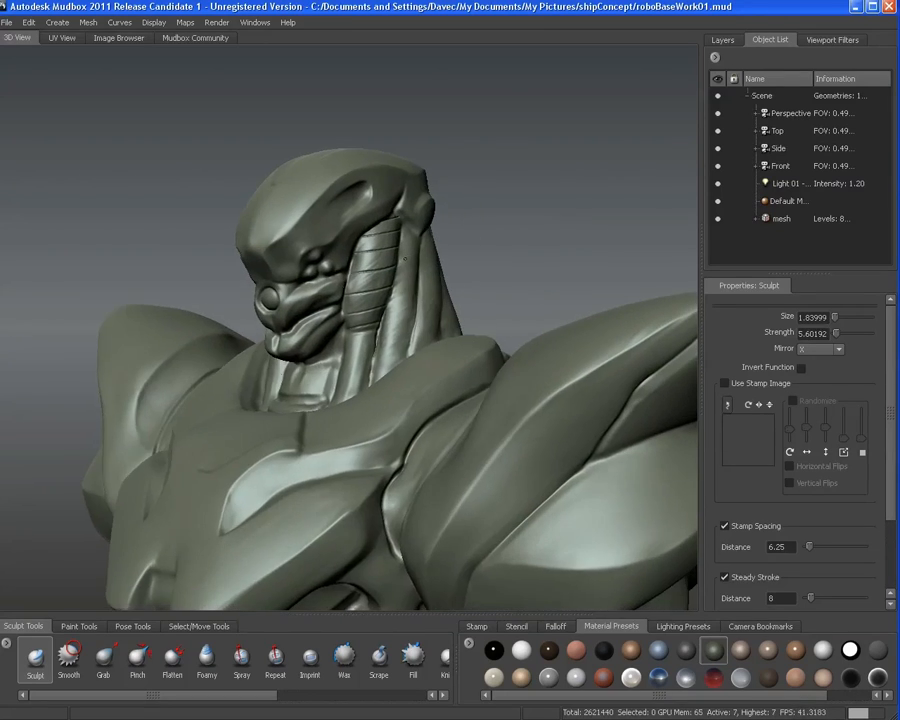
# Carve thin panel seams across the helmet crown, along its side and down past the oval recess with the Sculpt brush at size 1.83999
pyautogui.keyDown('alt'); pyautogui.moveTo(468, 300); pyautogui.dragTo(612, 236); pyautogui.keyUp('alt')
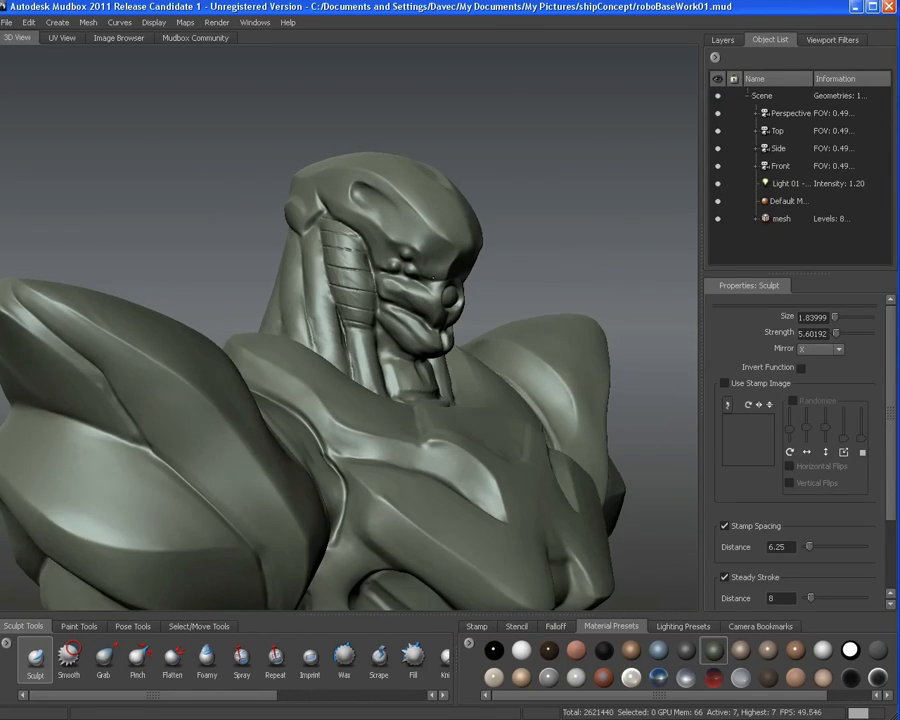
pyautogui.keyDown('alt'); pyautogui.moveTo(352, 236); pyautogui.dragTo(388, 250, button='right'); pyautogui.keyUp('alt')
pyautogui.keyDown('alt'); pyautogui.moveTo(388, 250); pyautogui.dragTo(407, 254); pyautogui.keyUp('alt')
pyautogui.moveTo(419, 260)
pyautogui.keyDown('alt'); pyautogui.mouseDown()
pyautogui.moveTo(408, 227)
pyautogui.moveTo(440, 215)
pyautogui.moveTo(412, 203)
pyautogui.moveTo(419, 150)
pyautogui.moveTo(428, 142)
pyautogui.moveTo(466, 146)
pyautogui.moveTo(440, 110)
pyautogui.moveTo(443, 98)
pyautogui.mouseUp(); pyautogui.keyUp('alt')
pyautogui.keyDown('alt'); pyautogui.moveTo(489, 192); pyautogui.dragTo(386, 238); pyautogui.keyUp('alt')
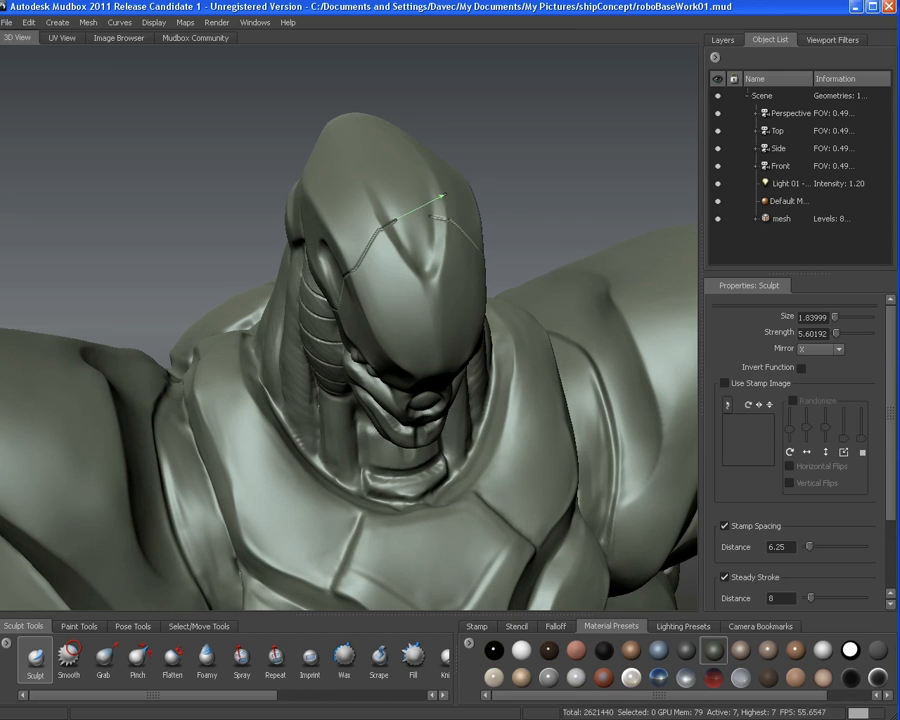
pyautogui.moveTo(317, 155)
pyautogui.keyDown('alt'); pyautogui.mouseDown()
pyautogui.moveTo(413, 243)
pyautogui.moveTo(455, 220)
pyautogui.moveTo(462, 234)
pyautogui.moveTo(450, 287)
pyautogui.moveTo(365, 265)
pyautogui.moveTo(441, 264)
pyautogui.moveTo(456, 297)
pyautogui.moveTo(464, 270)
pyautogui.moveTo(486, 271)
pyautogui.moveTo(473, 244)
pyautogui.moveTo(482, 239)
pyautogui.mouseUp(); pyautogui.keyUp('alt')
pyautogui.moveTo(507, 283)
pyautogui.keyDown('alt'); pyautogui.mouseDown()
pyautogui.moveTo(349, 269)
pyautogui.moveTo(405, 278)
pyautogui.moveTo(395, 274)
pyautogui.moveTo(474, 269)
pyautogui.moveTo(503, 278)
pyautogui.moveTo(545, 327)
pyautogui.moveTo(475, 335)
pyautogui.mouseUp(); pyautogui.keyUp('alt')
pyautogui.keyDown('alt'); pyautogui.moveTo(475, 335); pyautogui.dragTo(451, 291, button='right'); pyautogui.keyUp('alt')
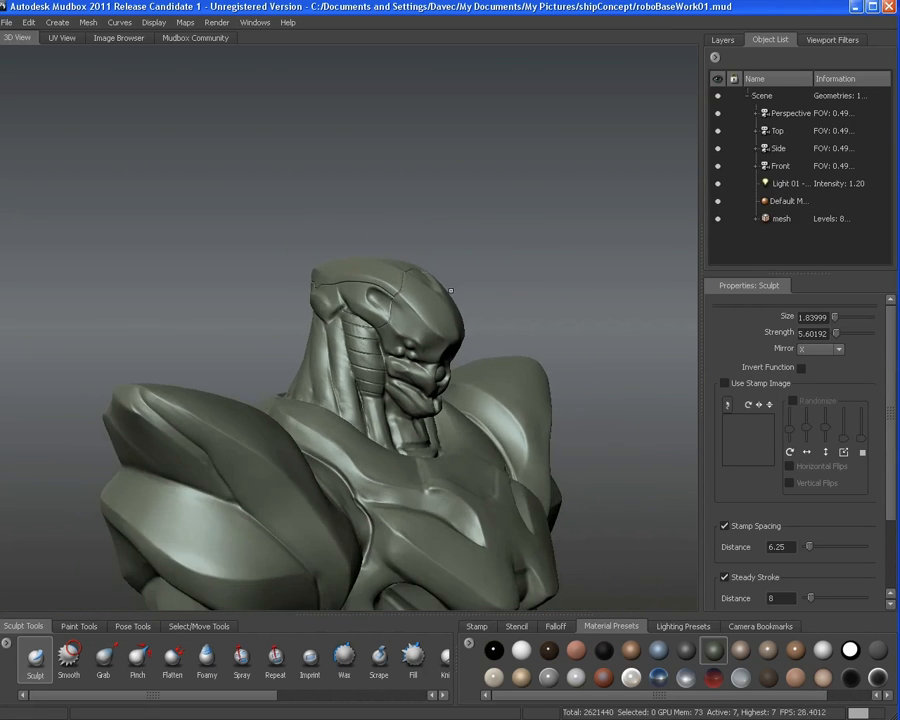
pyautogui.keyDown('alt'); pyautogui.moveTo(451, 291); pyautogui.dragTo(367, 223); pyautogui.keyUp('alt')
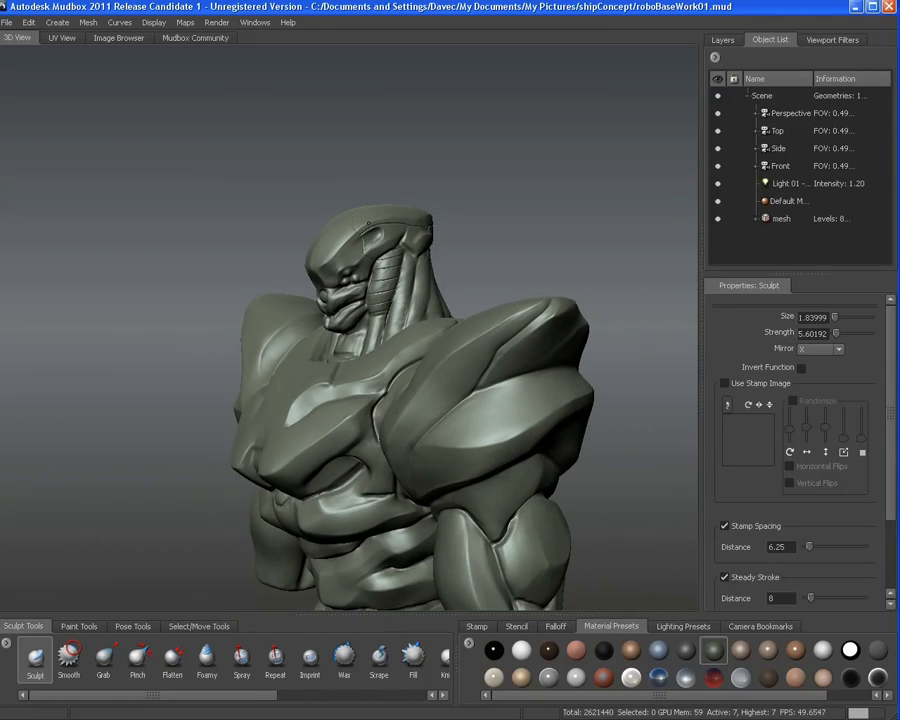
pyautogui.keyDown('alt'); pyautogui.moveTo(367, 223); pyautogui.dragTo(431, 215, button='right'); pyautogui.keyUp('alt')
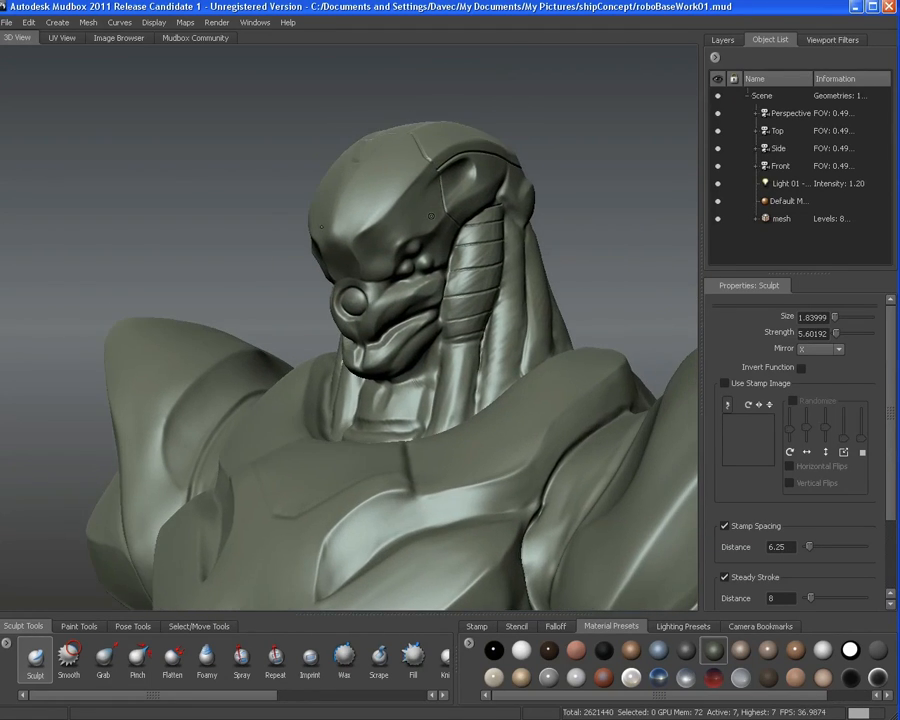
# Carve the crease between the brow and the mask's upper edge using the Sculpt brush at size 2.42454
pyautogui.keyDown('alt'); pyautogui.moveTo(431, 215); pyautogui.dragTo(379, 320); pyautogui.keyUp('alt')
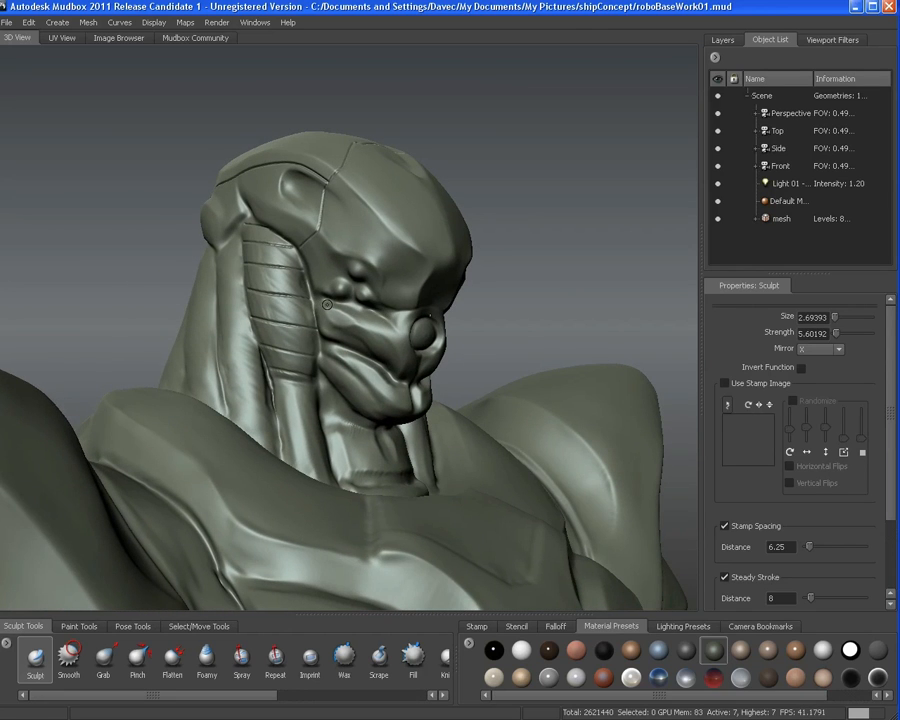
pyautogui.press('[')
pyautogui.moveTo(313, 296); pyautogui.dragTo(370, 305)
pyautogui.moveTo(432, 325)
pyautogui.mouseDown()
pyautogui.moveTo(435, 304)
pyautogui.moveTo(456, 308)
pyautogui.moveTo(466, 297)
pyautogui.moveTo(470, 306)
pyautogui.moveTo(375, 350)
pyautogui.moveTo(270, 350)
pyautogui.mouseUp()
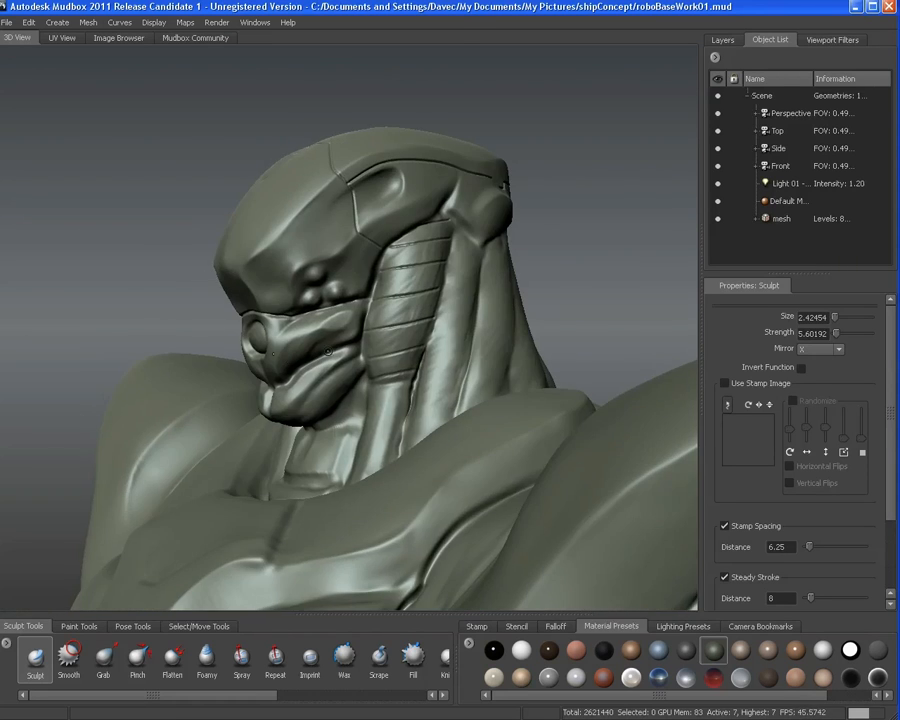
# Carve a vertical seam down the mask beside the round snout disc using the Sculpt brush at size 2.42454
pyautogui.keyDown('alt'); pyautogui.moveTo(270, 350); pyautogui.dragTo(210, 352, button='right'); pyautogui.keyUp('alt')
pyautogui.keyDown('alt'); pyautogui.moveTo(210, 352); pyautogui.dragTo(150, 330); pyautogui.keyUp('alt')
pyautogui.keyDown('alt'); pyautogui.moveTo(300, 270); pyautogui.dragTo(385, 285); pyautogui.keyUp('alt')
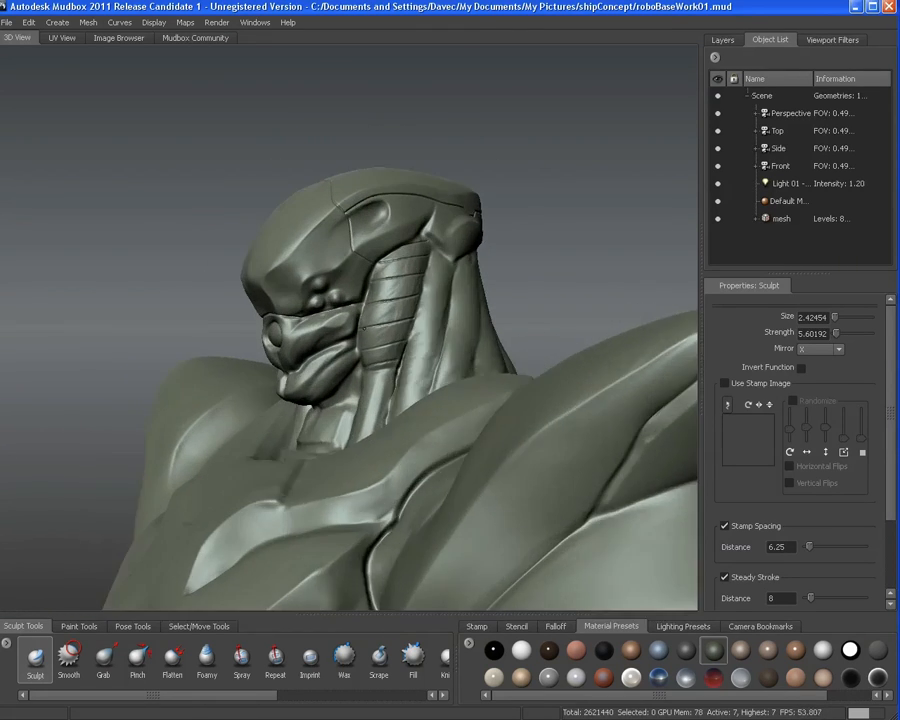
pyautogui.keyDown('alt'); pyautogui.moveTo(385, 285); pyautogui.dragTo(435, 288, button='right'); pyautogui.keyUp('alt')
pyautogui.moveTo(435, 288)
pyautogui.keyDown('alt'); pyautogui.mouseDown()
pyautogui.moveTo(459, 290)
pyautogui.moveTo(359, 274)
pyautogui.mouseUp(); pyautogui.keyUp('alt')
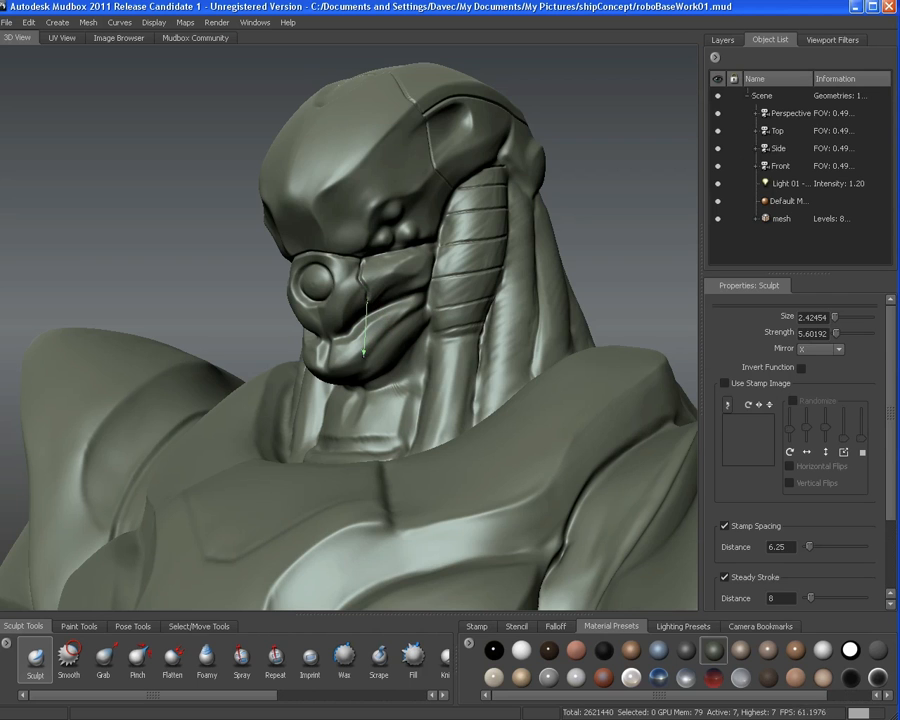
pyautogui.keyDown('alt'); pyautogui.moveTo(367, 312); pyautogui.dragTo(570, 318); pyautogui.keyUp('alt')
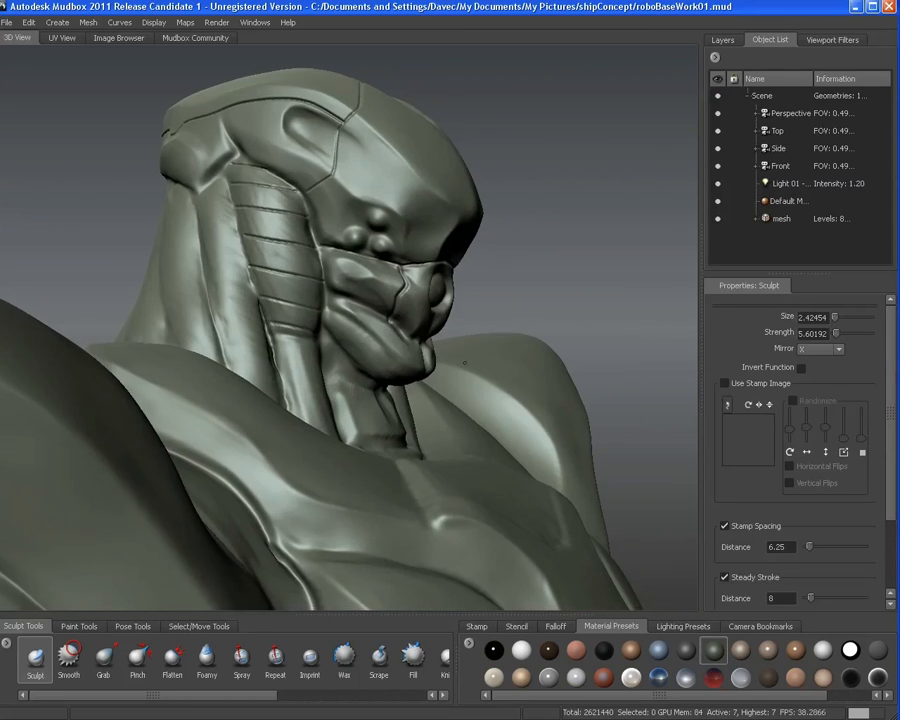
# Examine the carved helmet and mask seams from several angles, close up and together with the torso
pyautogui.keyDown('alt'); pyautogui.moveTo(570, 318); pyautogui.dragTo(450, 325, button='right'); pyautogui.keyUp('alt')
pyautogui.keyDown('alt'); pyautogui.moveTo(450, 325); pyautogui.dragTo(385, 325); pyautogui.keyUp('alt')
pyautogui.keyDown('alt'); pyautogui.moveTo(385, 325); pyautogui.dragTo(450, 325, button='right'); pyautogui.keyUp('alt')
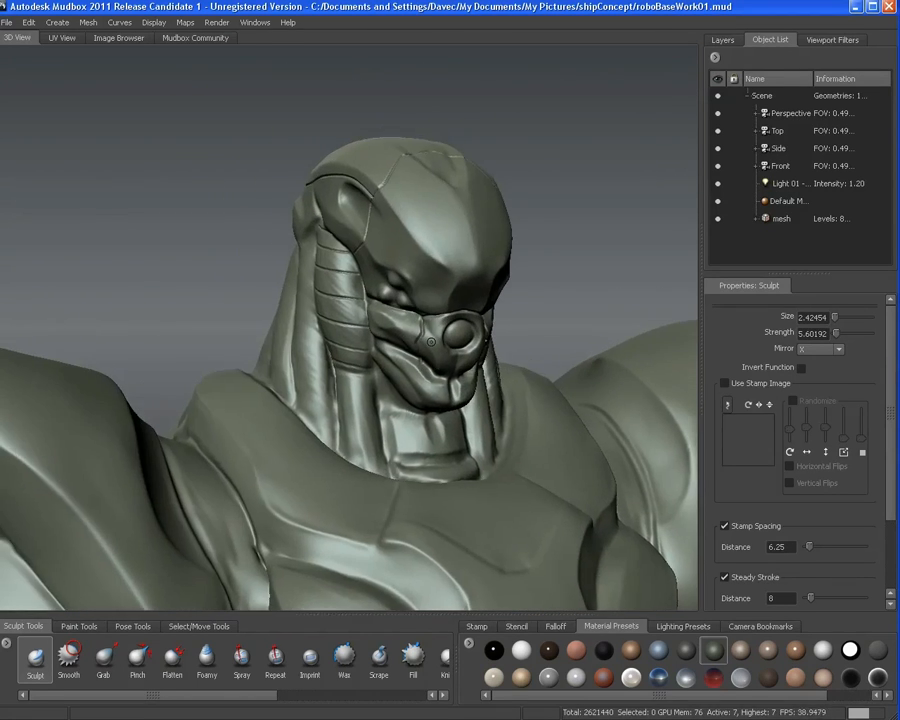
pyautogui.moveTo(450, 325)
pyautogui.keyDown('alt'); pyautogui.mouseDown()
pyautogui.moveTo(510, 325)
pyautogui.moveTo(475, 345)
pyautogui.mouseUp(); pyautogui.keyUp('alt')
pyautogui.keyDown('alt'); pyautogui.moveTo(475, 345); pyautogui.dragTo(405, 370, button='right'); pyautogui.keyUp('alt')
pyautogui.keyDown('alt'); pyautogui.moveTo(405, 370); pyautogui.dragTo(400, 265, button='middle'); pyautogui.keyUp('alt')
pyautogui.keyDown('alt'); pyautogui.moveTo(400, 265); pyautogui.dragTo(428, 263); pyautogui.keyUp('alt')
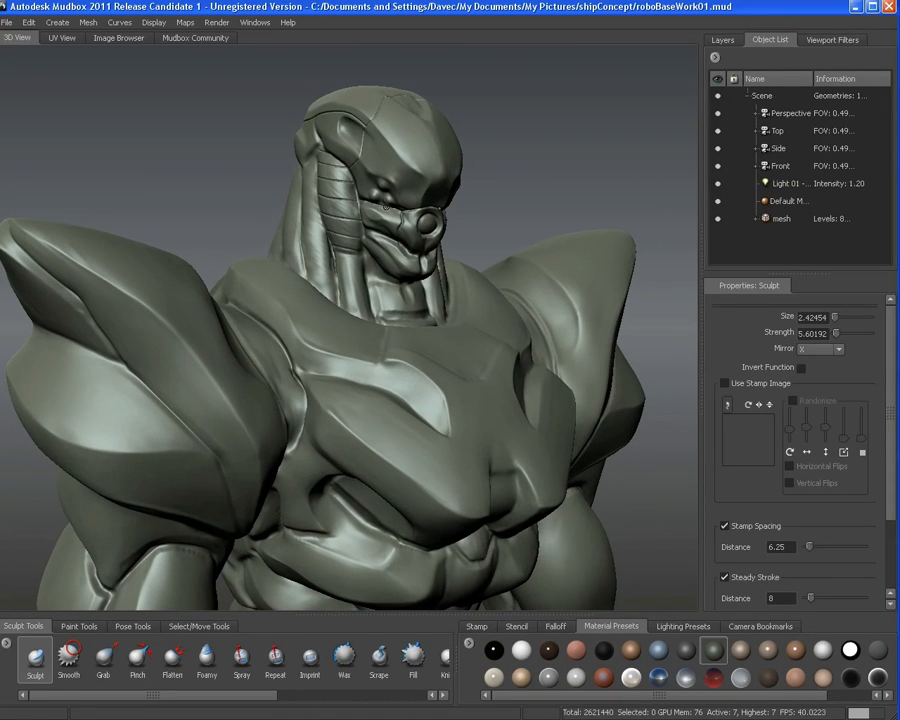
pyautogui.keyDown('alt'); pyautogui.moveTo(386, 206); pyautogui.dragTo(384, 288, button='middle'); pyautogui.keyUp('alt')
pyautogui.keyDown('alt'); pyautogui.moveTo(384, 288); pyautogui.dragTo(420, 325, button='right'); pyautogui.keyUp('alt')
pyautogui.keyDown('alt'); pyautogui.moveTo(420, 325); pyautogui.dragTo(385, 355); pyautogui.keyUp('alt')
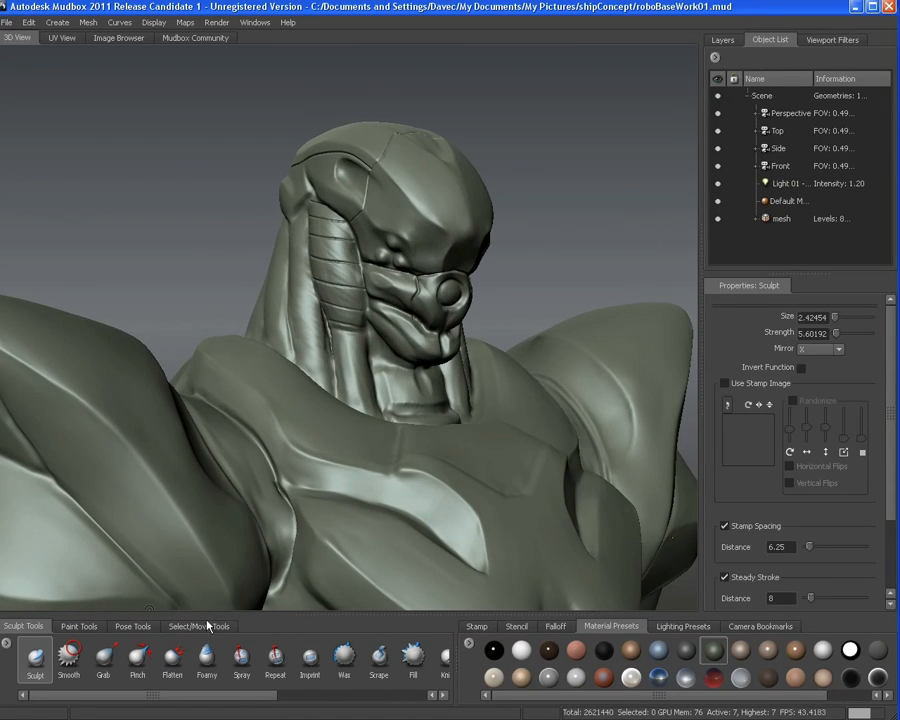
# At subdivision level 6, cover the round snout disc with Wax strokes at size 6.28863 to form a solid muzzle
pyautogui.click(344, 660)
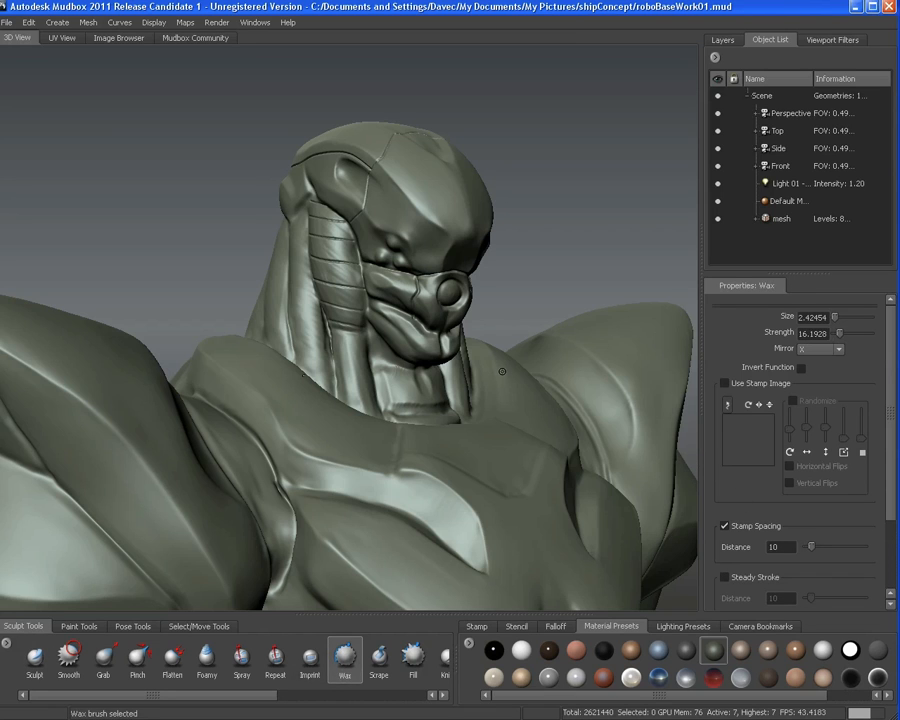
pyautogui.keyDown('alt'); pyautogui.moveTo(502, 371); pyautogui.dragTo(390, 314); pyautogui.keyUp('alt')
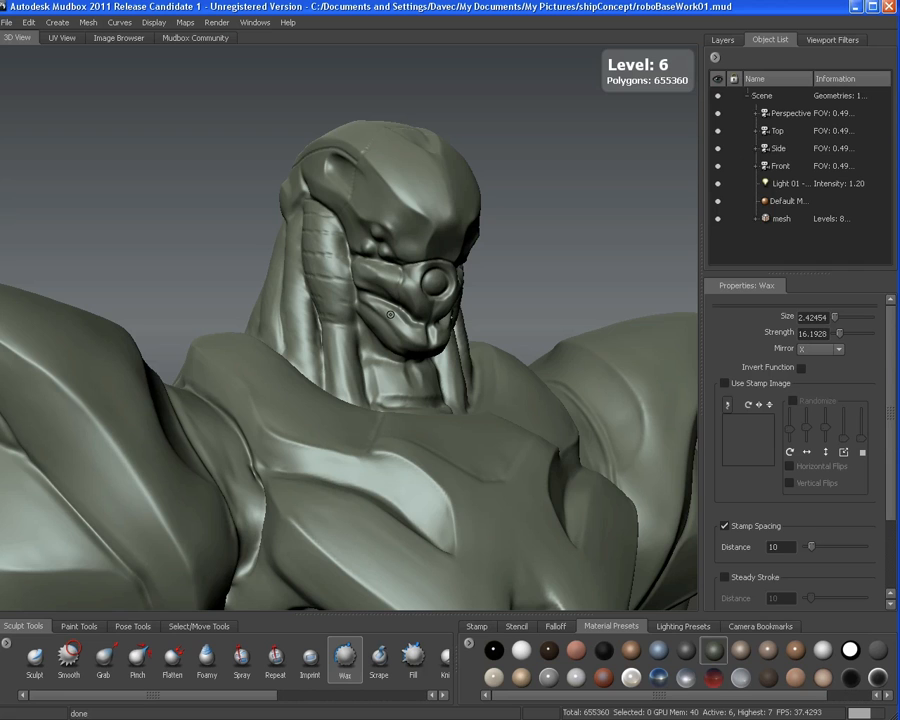
pyautogui.keyDown('alt'); pyautogui.moveTo(390, 314); pyautogui.dragTo(362, 320); pyautogui.keyUp('alt')
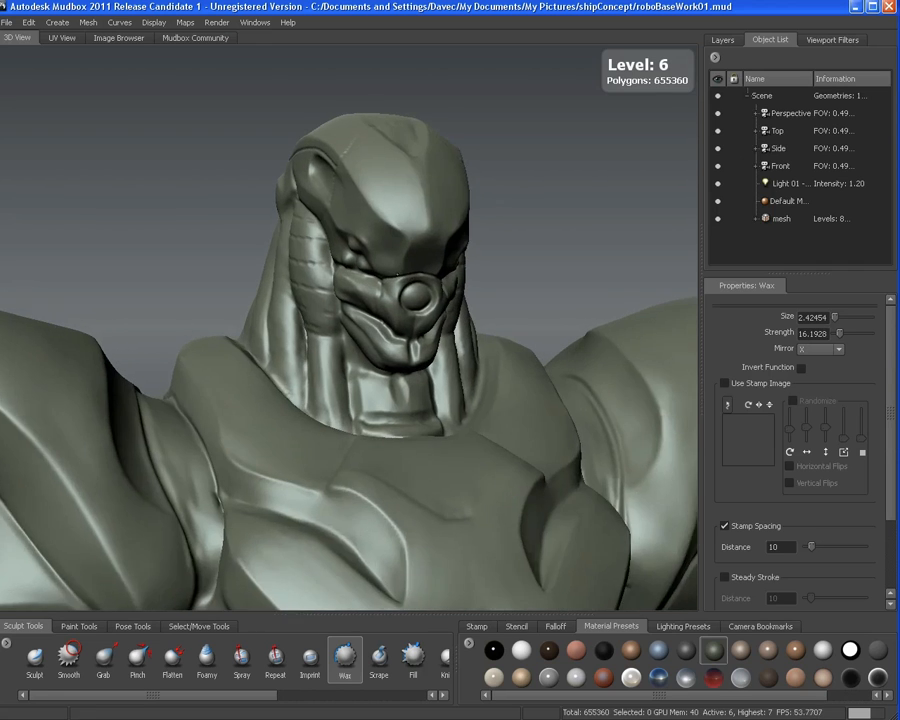
pyautogui.keyDown('alt'); pyautogui.moveTo(362, 320); pyautogui.dragTo(340, 304, button='right'); pyautogui.keyUp('alt')
pyautogui.keyDown('alt'); pyautogui.moveTo(340, 304); pyautogui.dragTo(362, 302); pyautogui.keyUp('alt')
pyautogui.press(']')
pyautogui.press(']')
pyautogui.press(']')
pyautogui.press(']')
pyautogui.press(']')
pyautogui.press(']')
pyautogui.press(']')
pyautogui.press(']')
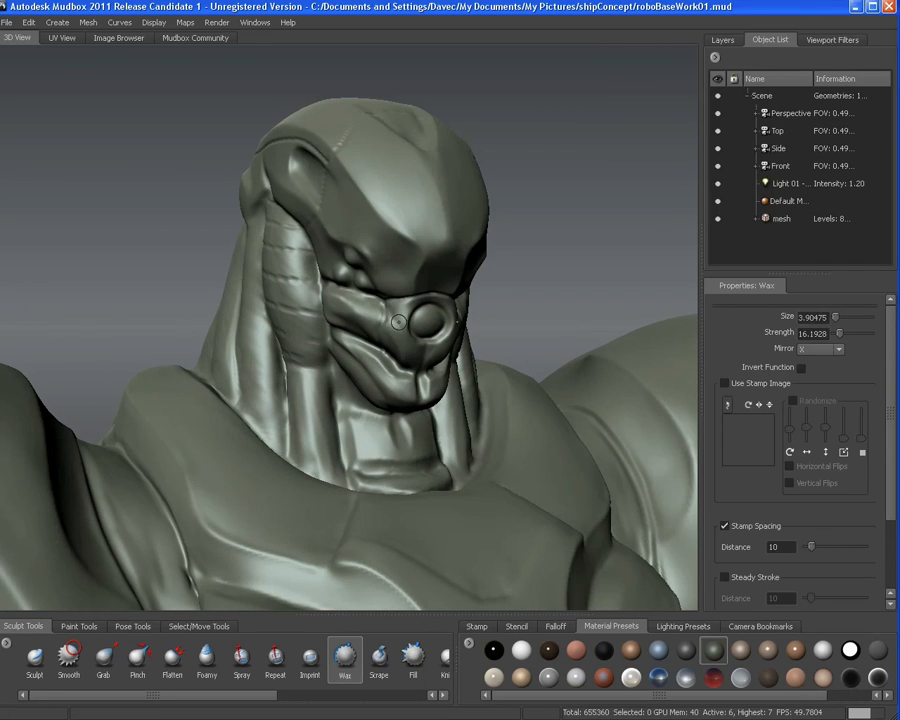
pyautogui.press(']')
pyautogui.press(']')
pyautogui.moveTo(418, 317)
pyautogui.mouseDown()
pyautogui.moveTo(410, 322)
pyautogui.moveTo(432, 308)
pyautogui.moveTo(415, 318)
pyautogui.mouseUp()
pyautogui.keyDown('alt'); pyautogui.moveTo(415, 318); pyautogui.dragTo(370, 330, button='right'); pyautogui.keyUp('alt')
pyautogui.keyDown('alt'); pyautogui.moveTo(370, 330); pyautogui.dragTo(255, 350); pyautogui.keyUp('alt')
pyautogui.keyDown('alt'); pyautogui.moveTo(255, 350); pyautogui.dragTo(318, 378, button='right'); pyautogui.keyUp('alt')
pyautogui.keyDown('alt'); pyautogui.moveTo(318, 378); pyautogui.dragTo(446, 361, button='middle'); pyautogui.keyUp('alt')
pyautogui.moveTo(362, 262)
pyautogui.mouseDown()
pyautogui.moveTo(347, 251)
pyautogui.moveTo(357, 253)
pyautogui.moveTo(345, 267)
pyautogui.moveTo(347, 286)
pyautogui.moveTo(365, 286)
pyautogui.moveTo(370, 272)
pyautogui.mouseUp()
pyautogui.keyDown('alt'); pyautogui.moveTo(370, 272); pyautogui.dragTo(315, 258, button='right'); pyautogui.keyUp('alt')
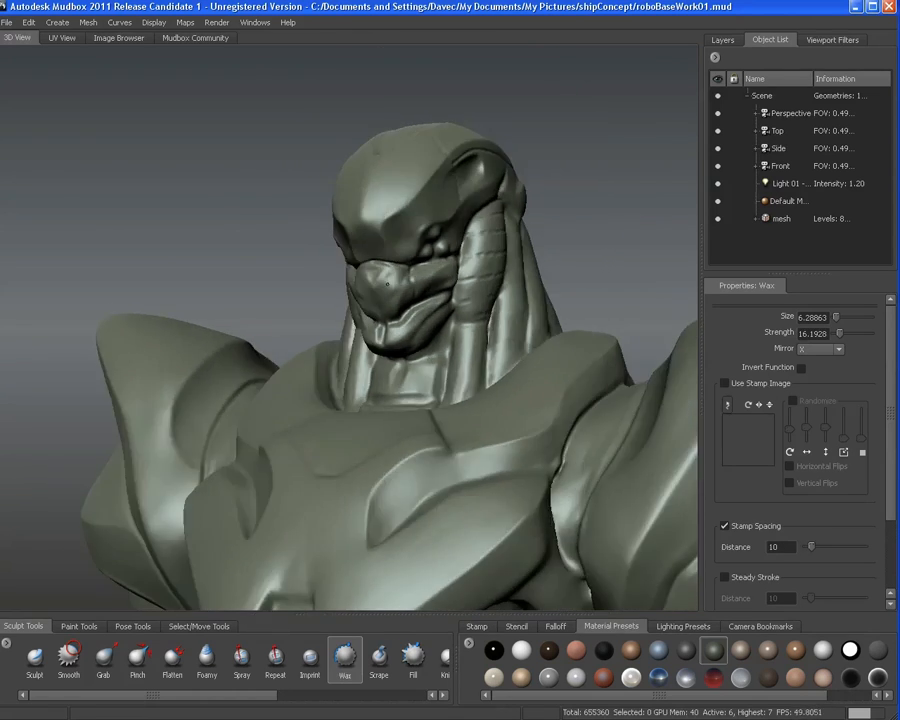
# Shape the muzzle's sides into a wedge with Wax at size 6.28863 and smooth the strokes
pyautogui.keyDown('alt'); pyautogui.moveTo(315, 258); pyautogui.dragTo(424, 221); pyautogui.keyUp('alt')
pyautogui.keyDown('alt'); pyautogui.moveTo(424, 221); pyautogui.dragTo(468, 237, button='right'); pyautogui.keyUp('alt')
pyautogui.moveTo(468, 237)
pyautogui.keyDown('alt'); pyautogui.mouseDown()
pyautogui.moveTo(456, 256)
pyautogui.moveTo(434, 260)
pyautogui.mouseUp(); pyautogui.keyUp('alt')
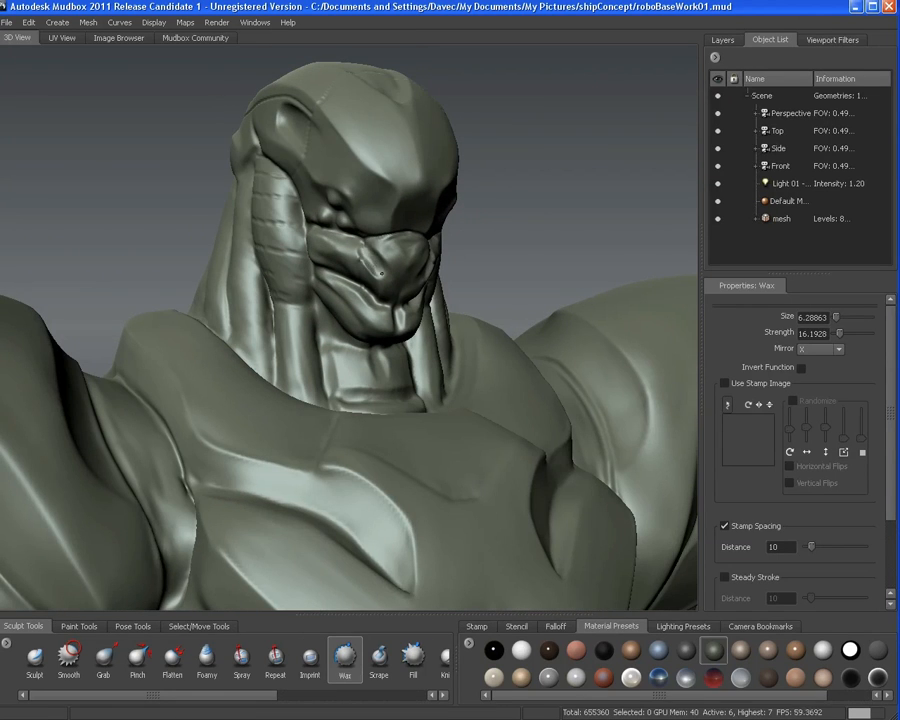
pyautogui.moveTo(386, 277)
pyautogui.keyDown('alt'); pyautogui.mouseDown()
pyautogui.moveTo(345, 268)
pyautogui.moveTo(364, 259)
pyautogui.moveTo(372, 240)
pyautogui.moveTo(354, 246)
pyautogui.moveTo(367, 252)
pyautogui.moveTo(342, 244)
pyautogui.mouseUp(); pyautogui.keyUp('alt')
pyautogui.press('shift')
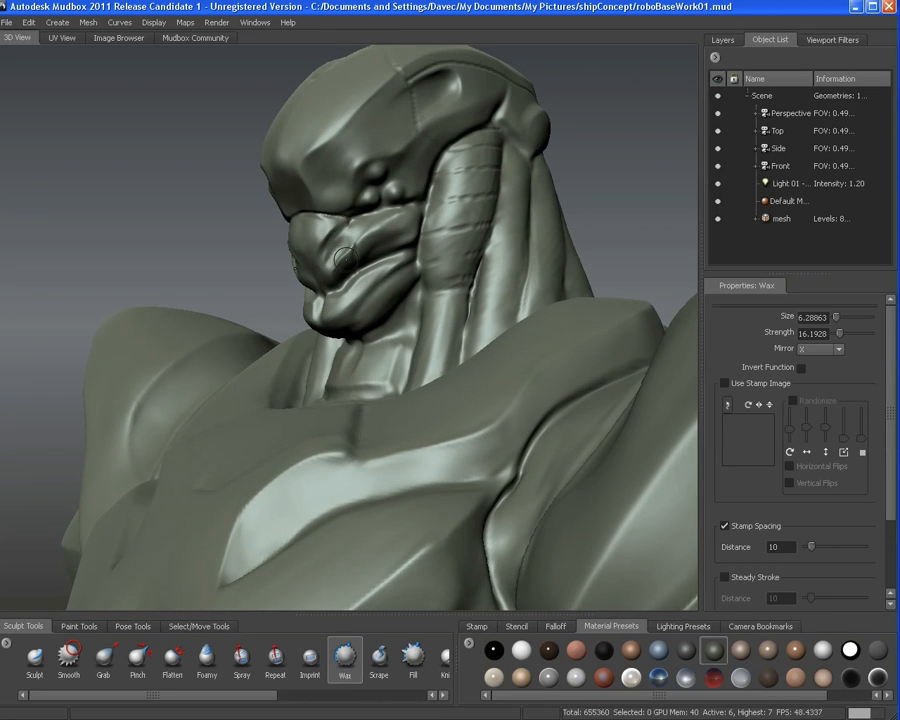
# Build up the ridge between the snout and cheek with Wax at size 8.19333, smoothing the transition
pyautogui.moveTo(343, 257)
pyautogui.keyDown('alt'); pyautogui.mouseDown()
pyautogui.moveTo(364, 272)
pyautogui.moveTo(358, 245)
pyautogui.moveTo(381, 267)
pyautogui.moveTo(356, 258)
pyautogui.mouseUp(); pyautogui.keyUp('alt')
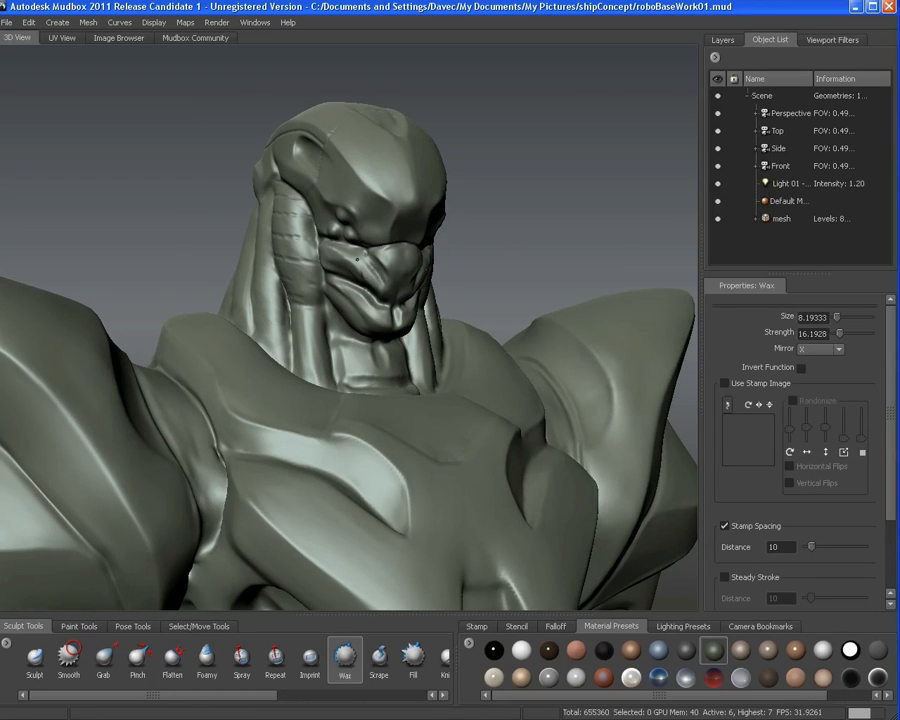
pyautogui.press('shift')
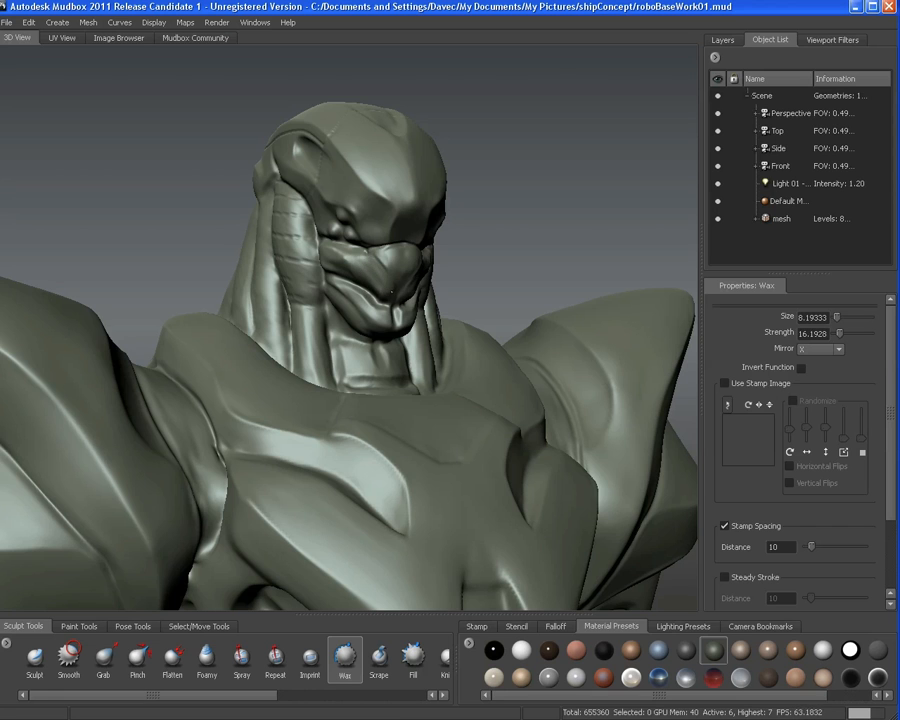
pyautogui.keyDown('alt'); pyautogui.moveTo(399, 283); pyautogui.dragTo(342, 264); pyautogui.keyUp('alt')
pyautogui.keyDown('alt'); pyautogui.moveTo(342, 264); pyautogui.dragTo(336, 226, button='right'); pyautogui.keyUp('alt')
pyautogui.keyDown('alt'); pyautogui.moveTo(336, 226); pyautogui.dragTo(357, 214); pyautogui.keyUp('alt')
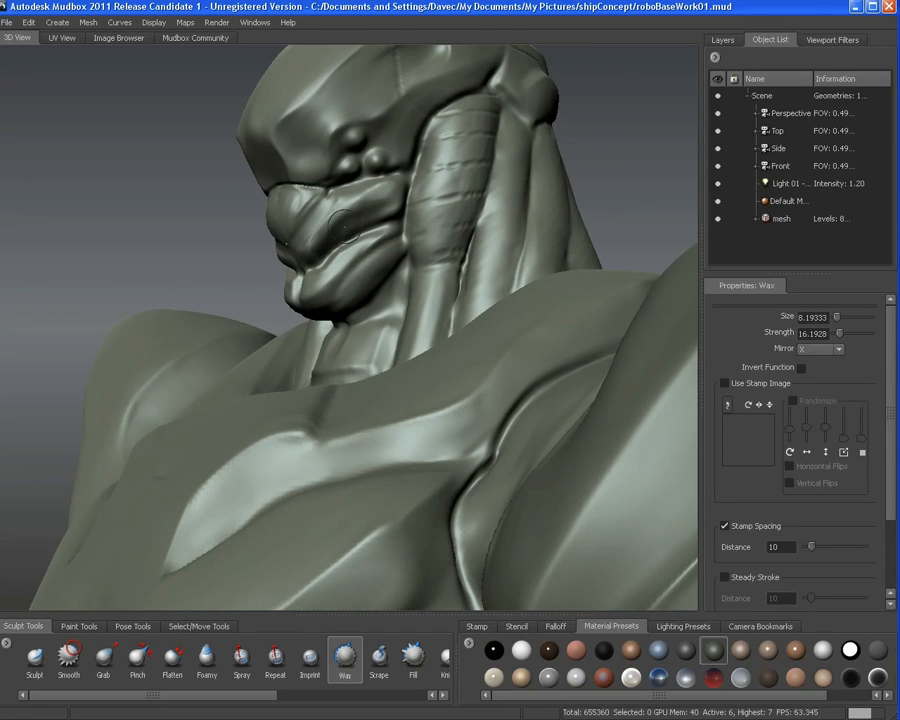
# Define the snout's front plane and upper lip with Wax strokes at size 8.19333, and smooth the front surface
pyautogui.keyDown('alt'); pyautogui.moveTo(324, 253); pyautogui.dragTo(388, 227); pyautogui.keyUp('alt')
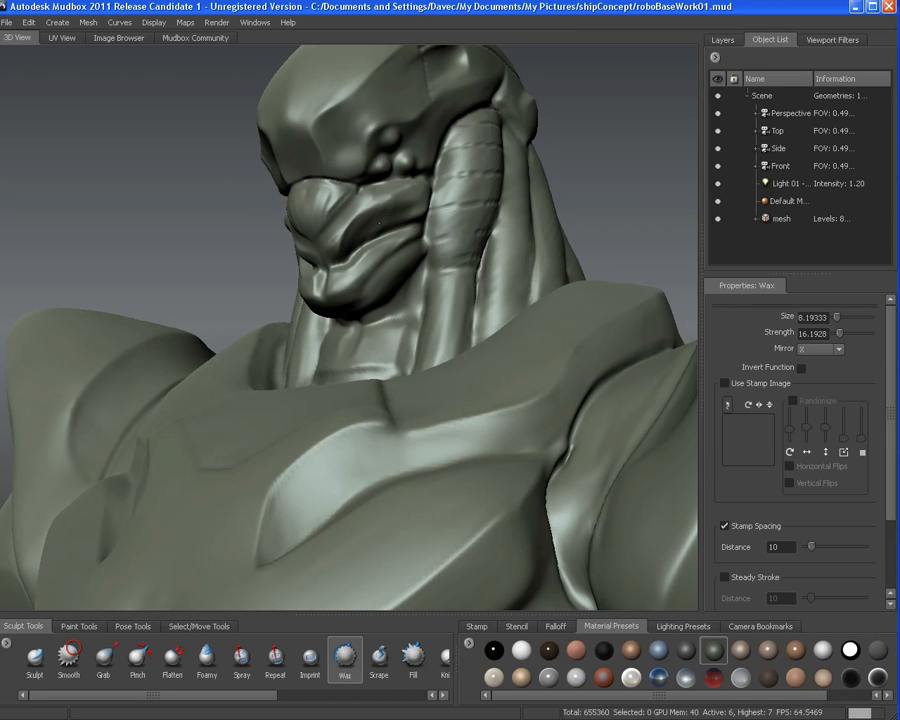
pyautogui.moveTo(391, 219)
pyautogui.keyDown('alt'); pyautogui.mouseDown()
pyautogui.moveTo(382, 207)
pyautogui.moveTo(403, 210)
pyautogui.moveTo(398, 287)
pyautogui.moveTo(392, 220)
pyautogui.mouseUp(); pyautogui.keyUp('alt')
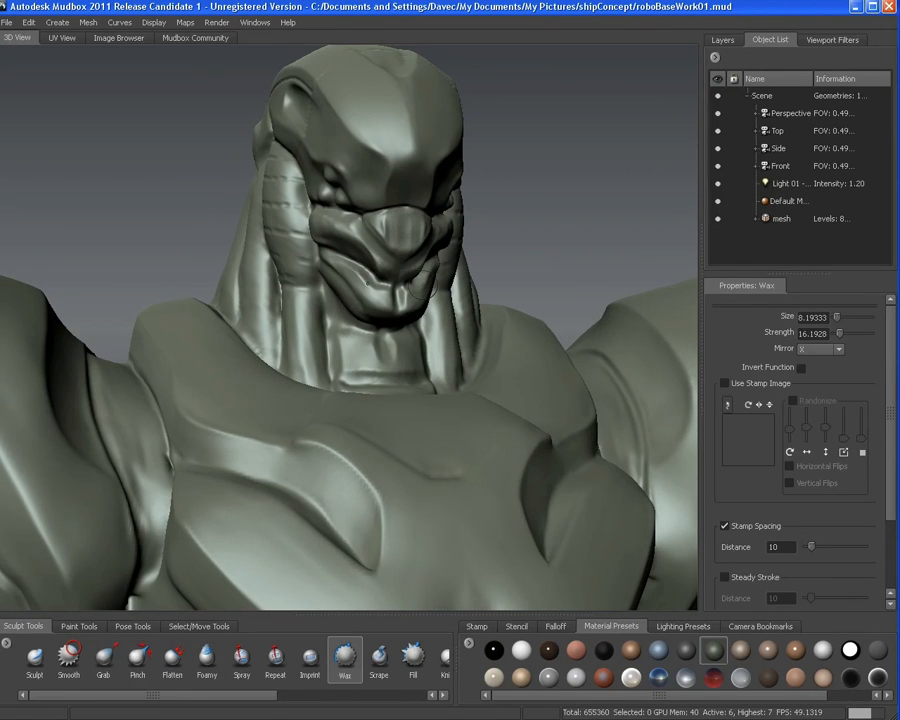
pyautogui.keyDown('alt'); pyautogui.moveTo(368, 283); pyautogui.dragTo(305, 249, button='right'); pyautogui.keyUp('alt')
pyautogui.keyDown('alt'); pyautogui.moveTo(305, 249); pyautogui.dragTo(237, 245); pyautogui.keyUp('alt')
pyautogui.keyDown('alt'); pyautogui.moveTo(237, 245); pyautogui.dragTo(371, 352, button='right'); pyautogui.keyUp('alt')
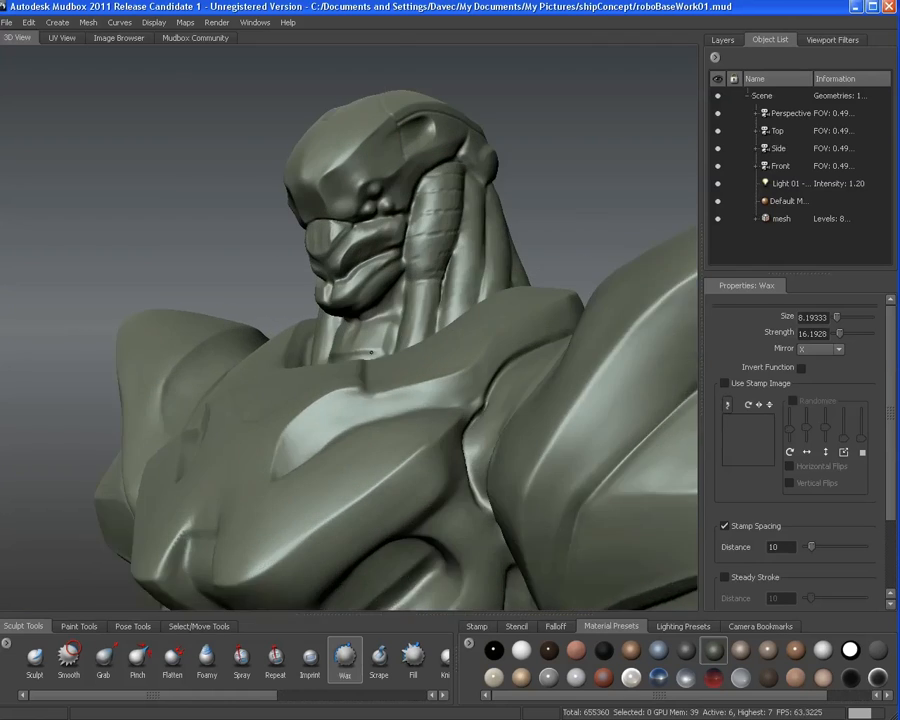
pyautogui.keyDown('alt'); pyautogui.moveTo(371, 352); pyautogui.dragTo(397, 257); pyautogui.keyUp('alt')
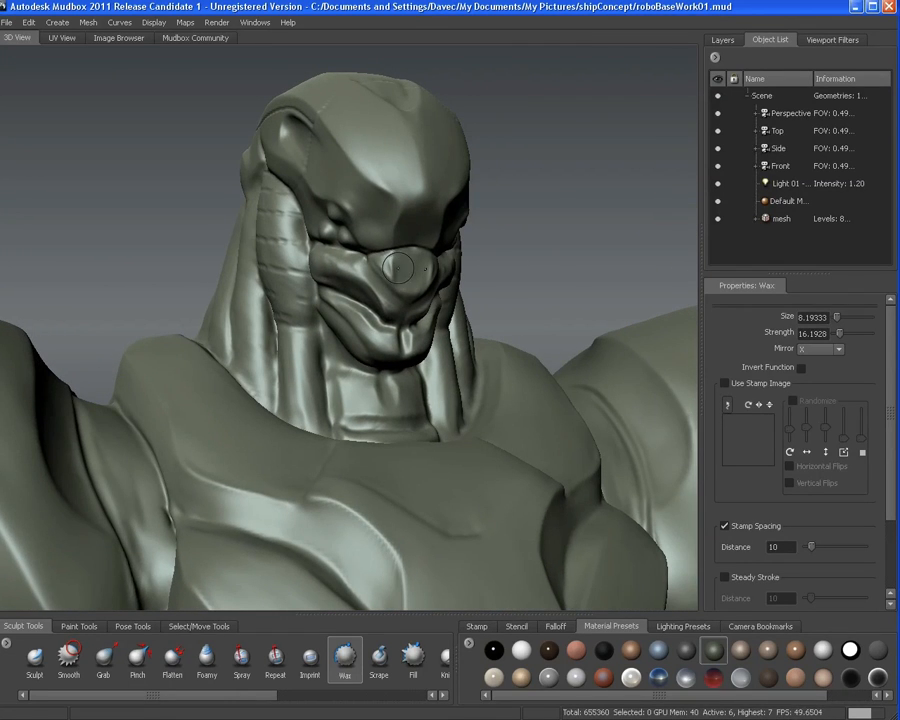
pyautogui.press('shift')
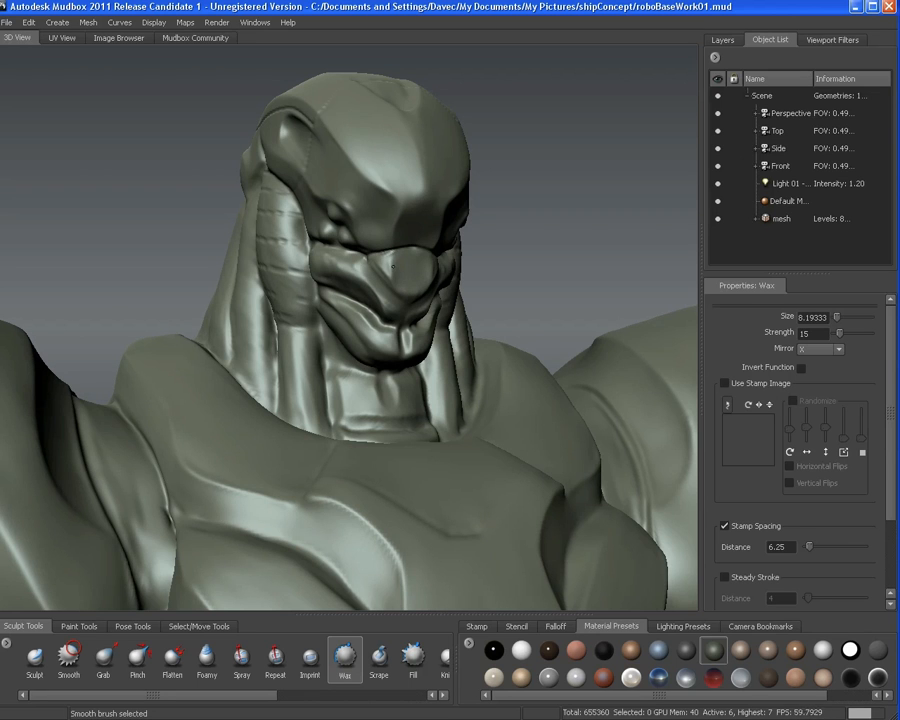
# Add a vertical Wax bridge between the upper lip and lower jaw beside the snout at size 8.19333
pyautogui.keyDown('alt'); pyautogui.moveTo(411, 265); pyautogui.dragTo(312, 268); pyautogui.keyUp('alt')
pyautogui.keyDown('alt'); pyautogui.moveTo(312, 268); pyautogui.dragTo(358, 280, button='right'); pyautogui.keyUp('alt')
pyautogui.keyDown('alt'); pyautogui.moveTo(358, 280); pyautogui.dragTo(372, 296); pyautogui.keyUp('alt')
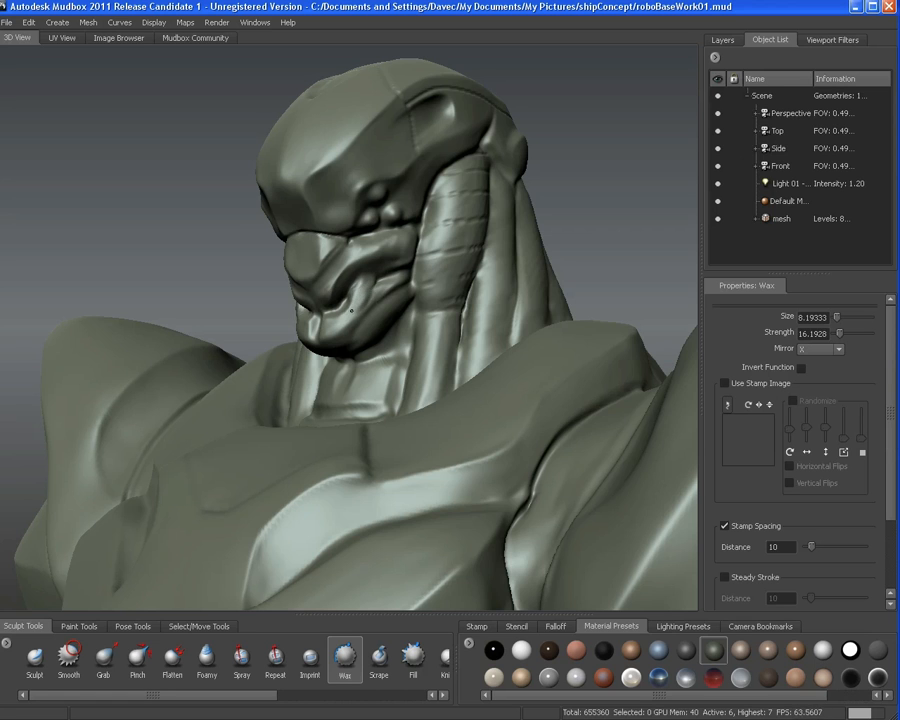
pyautogui.keyDown('alt'); pyautogui.moveTo(351, 310); pyautogui.dragTo(398, 340); pyautogui.keyUp('alt')
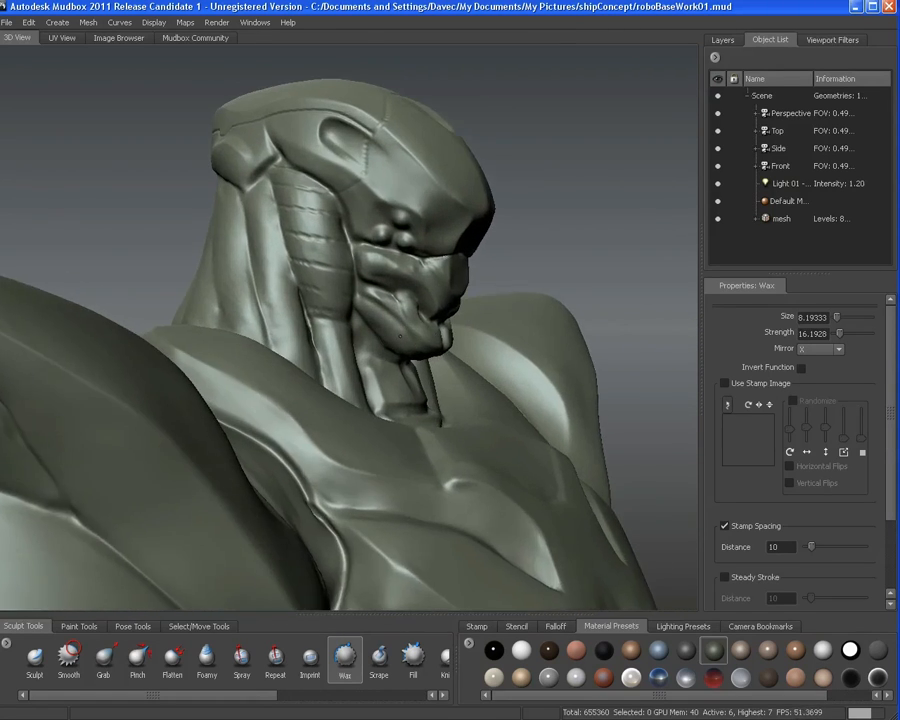
# Thicken the bridge between the upper lip and lower jaw with Wax and smooth it into the mask
pyautogui.keyDown('alt'); pyautogui.moveTo(400, 336); pyautogui.dragTo(278, 247, button='right'); pyautogui.keyUp('alt')
pyautogui.keyDown('alt'); pyautogui.moveTo(278, 247); pyautogui.dragTo(160, 240); pyautogui.keyUp('alt')
pyautogui.keyDown('alt'); pyautogui.moveTo(250, 235); pyautogui.dragTo(352, 278, button='right'); pyautogui.keyUp('alt')
pyautogui.keyDown('alt'); pyautogui.moveTo(352, 278); pyautogui.dragTo(357, 267); pyautogui.keyUp('alt')
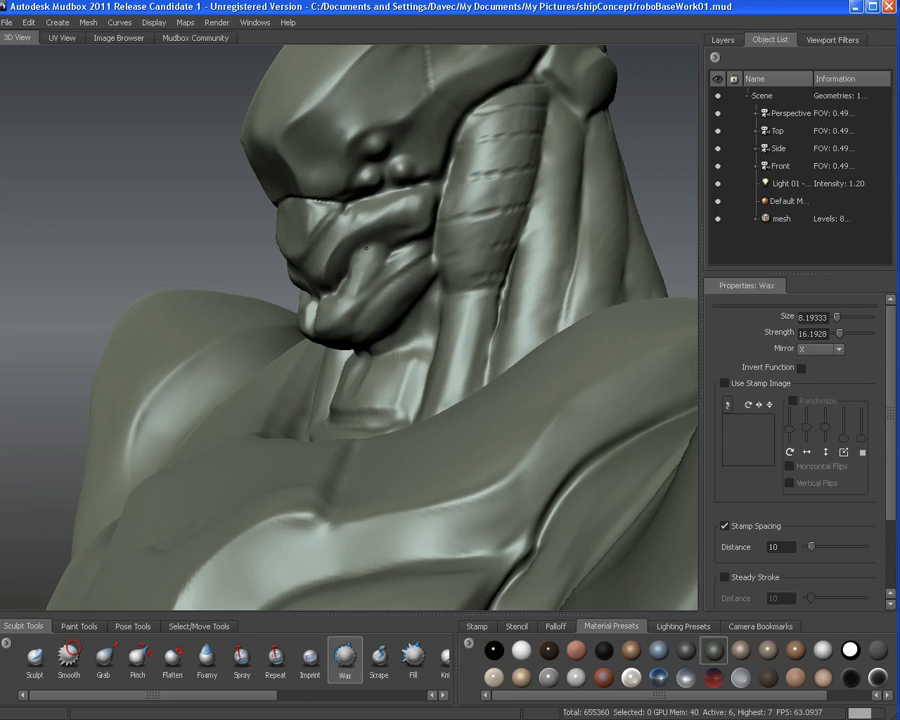
pyautogui.moveTo(375, 252)
pyautogui.keyDown('shift'); pyautogui.mouseDown()
pyautogui.moveTo(360, 284)
pyautogui.moveTo(366, 262)
pyautogui.mouseUp(); pyautogui.keyUp('shift')
pyautogui.keyDown('alt'); pyautogui.moveTo(366, 262); pyautogui.dragTo(290, 262, button='right'); pyautogui.keyUp('alt')
pyautogui.moveTo(290, 262)
pyautogui.keyDown('alt'); pyautogui.mouseDown()
pyautogui.moveTo(453, 254)
pyautogui.moveTo(426, 289)
pyautogui.mouseUp(); pyautogui.keyUp('alt')
pyautogui.keyDown('alt'); pyautogui.moveTo(426, 289); pyautogui.dragTo(390, 304, button='right'); pyautogui.keyUp('alt')
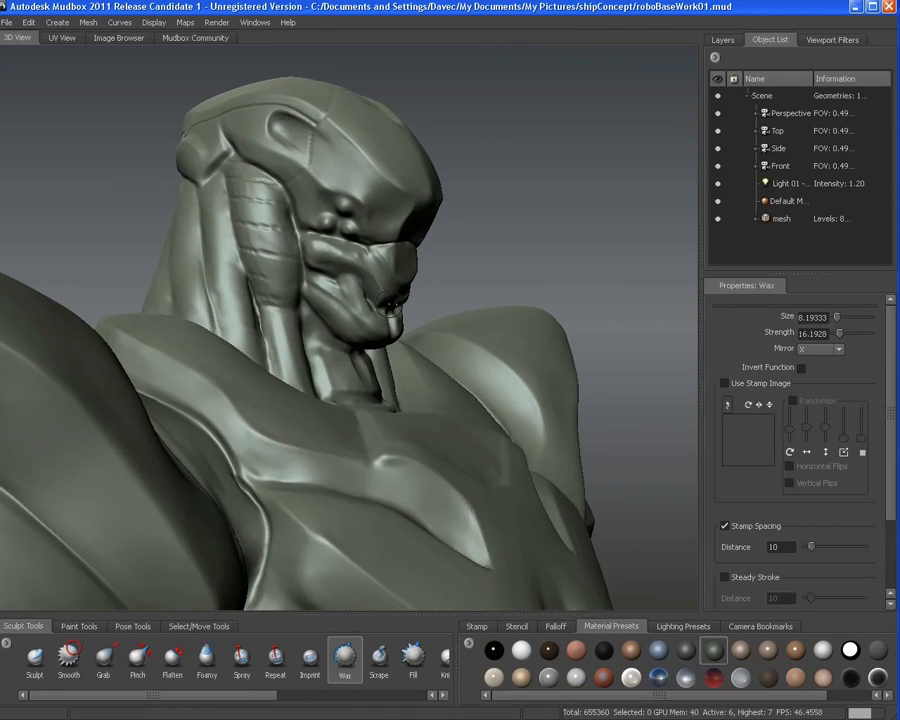
pyautogui.keyDown('alt'); pyautogui.moveTo(358, 279); pyautogui.dragTo(330, 290); pyautogui.keyUp('alt')
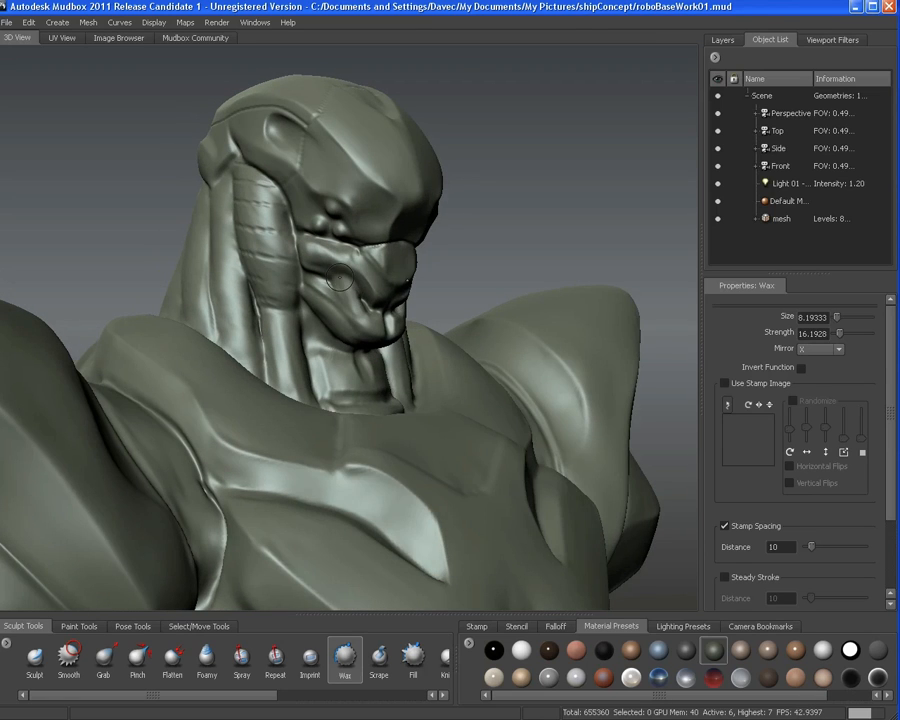
# Refine the ridges of the mask's cheek, snout and mouth edges with Wax strokes, using size 5.97294 for the finer strokes
pyautogui.moveTo(340, 288); pyautogui.dragTo(279, 295)
pyautogui.keyDown('alt'); pyautogui.moveTo(363, 290); pyautogui.dragTo(355, 272); pyautogui.keyUp('alt')
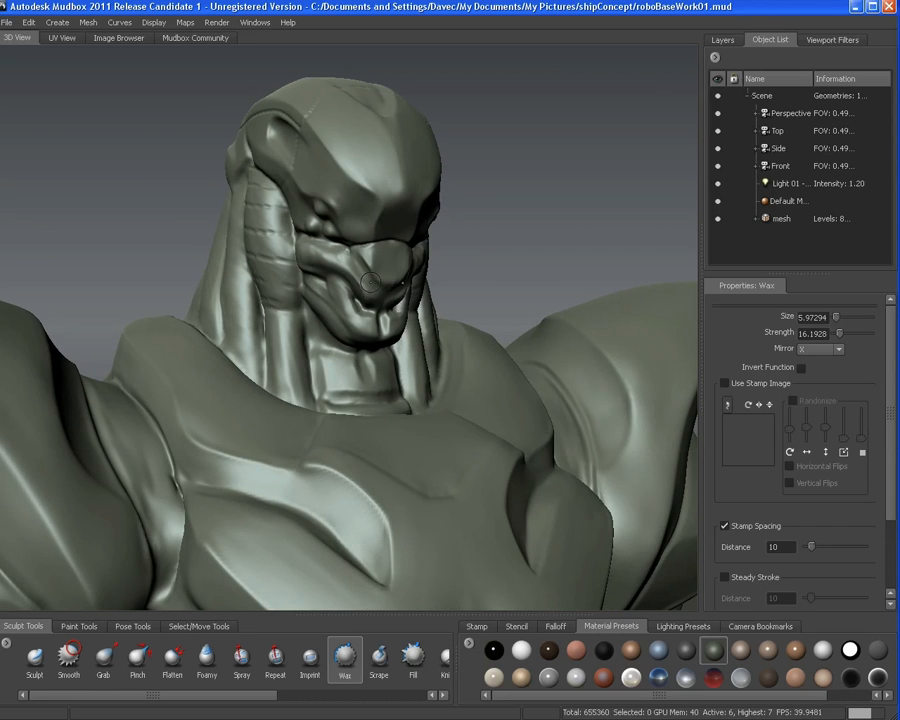
pyautogui.keyDown('alt'); pyautogui.moveTo(369, 283); pyautogui.dragTo(380, 232, button='right'); pyautogui.keyUp('alt')
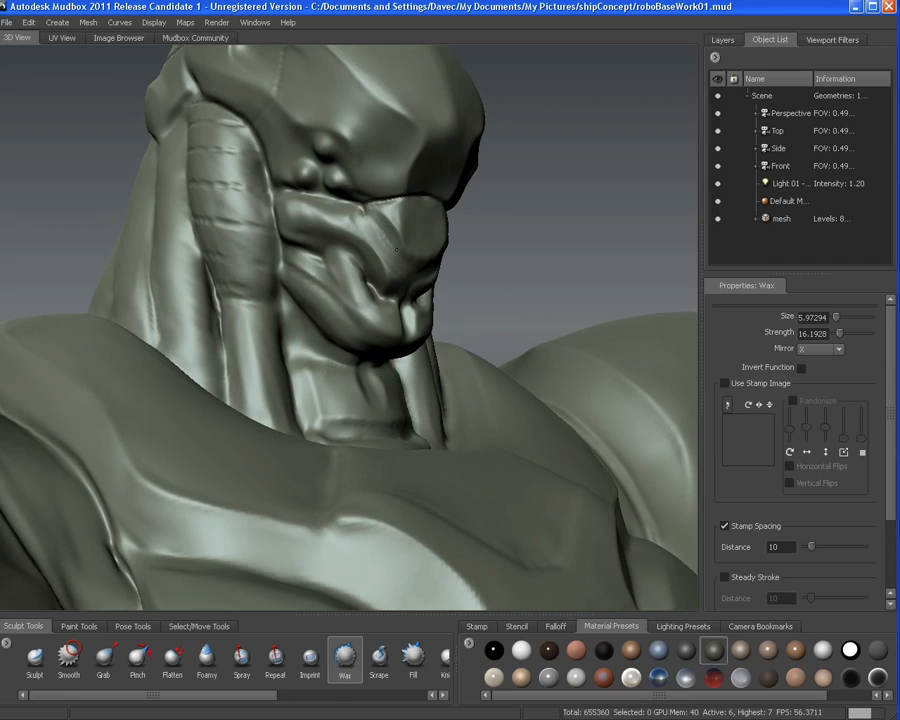
pyautogui.keyDown('alt'); pyautogui.moveTo(411, 262); pyautogui.dragTo(396, 244); pyautogui.keyUp('alt')
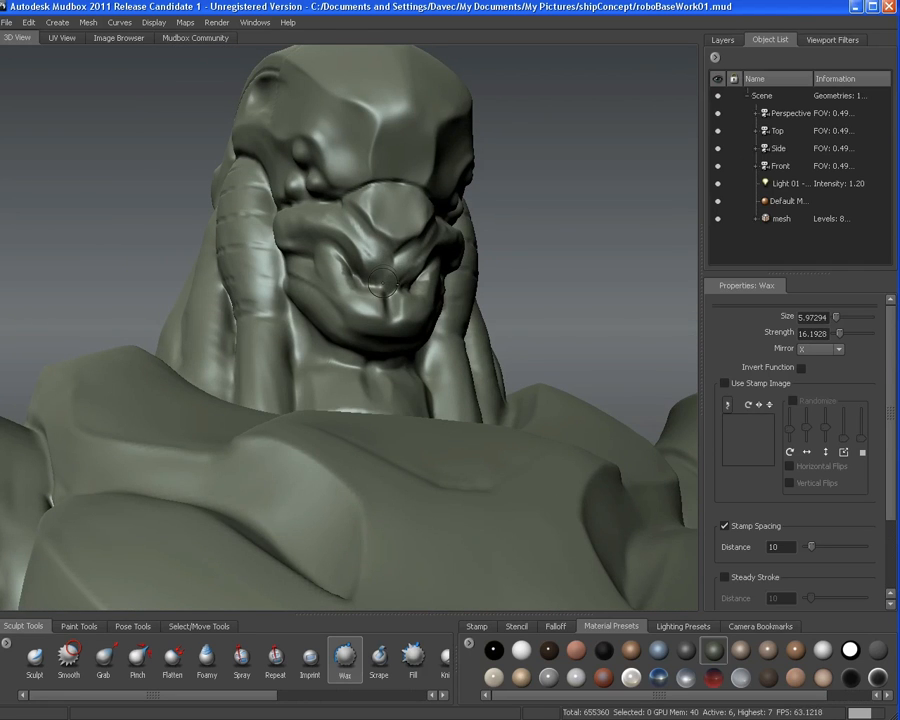
pyautogui.keyDown('alt'); pyautogui.moveTo(387, 289); pyautogui.dragTo(355, 265); pyautogui.keyUp('alt')
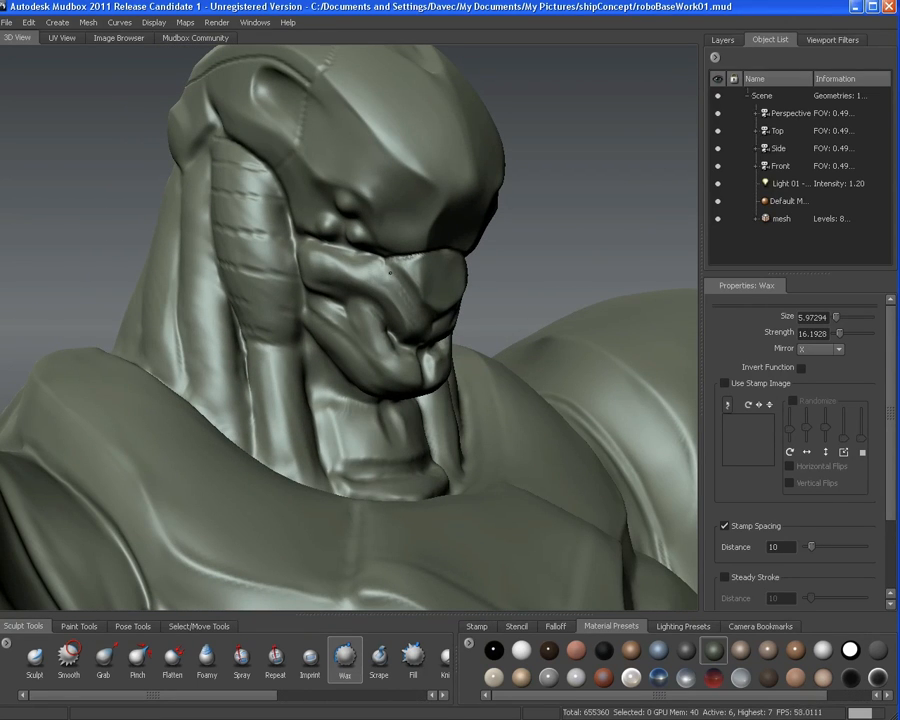
pyautogui.keyDown('alt'); pyautogui.moveTo(407, 280); pyautogui.dragTo(315, 227); pyautogui.keyUp('alt')
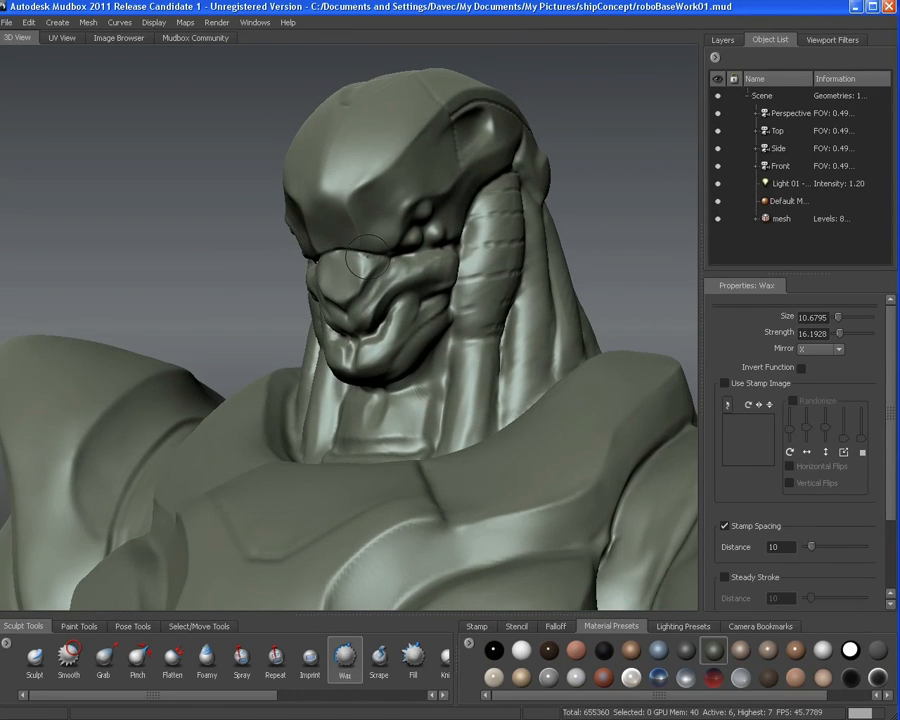
pyautogui.moveTo(367, 258)
pyautogui.keyDown('alt'); pyautogui.mouseDown()
pyautogui.moveTo(449, 370)
pyautogui.moveTo(372, 283)
pyautogui.moveTo(375, 298)
pyautogui.mouseUp(); pyautogui.keyUp('alt')
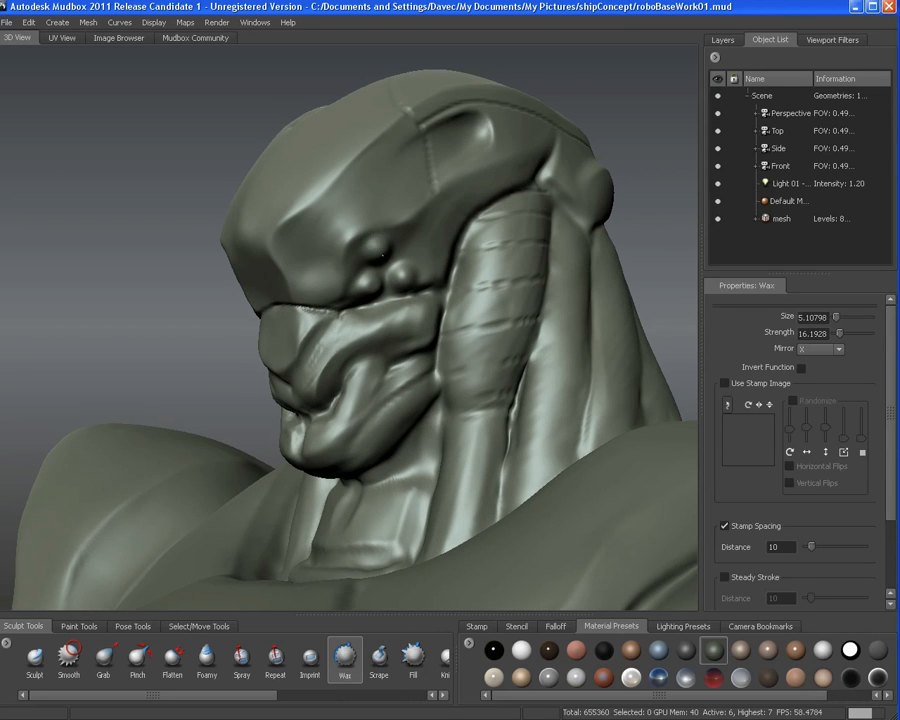
# Reshape the mask's jaw and cheek outline with the Grab brush at sizes 24.830 and 33.934
pyautogui.keyDown('alt'); pyautogui.moveTo(370, 248); pyautogui.dragTo(228, 525); pyautogui.keyUp('alt')
pyautogui.click(103, 657)
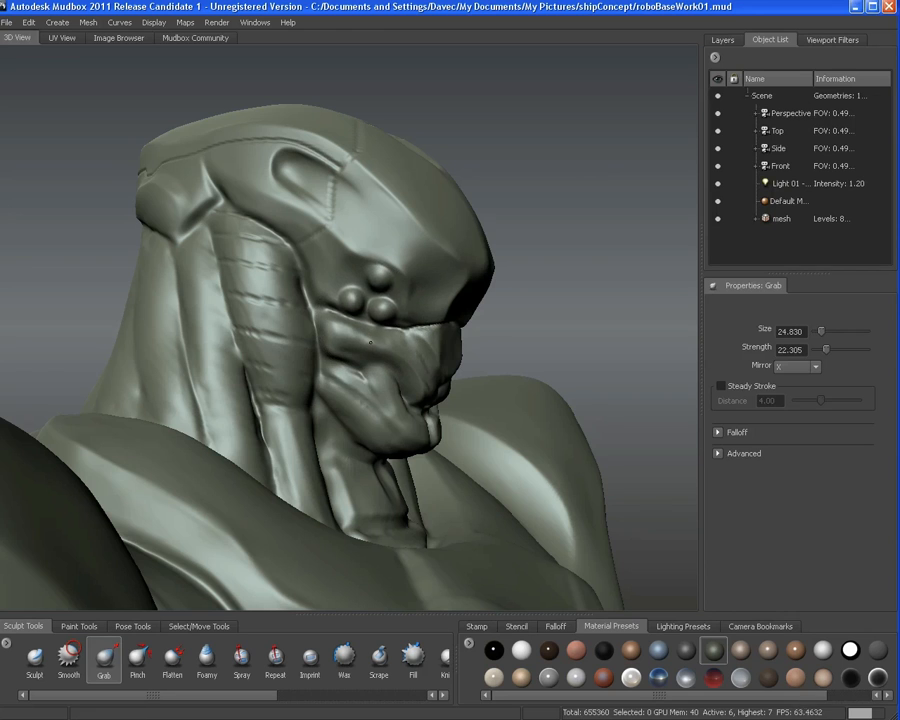
pyautogui.moveTo(385, 338)
pyautogui.keyDown('alt'); pyautogui.mouseDown()
pyautogui.moveTo(243, 315)
pyautogui.moveTo(324, 318)
pyautogui.moveTo(312, 332)
pyautogui.moveTo(328, 372)
pyautogui.moveTo(358, 398)
pyautogui.moveTo(321, 387)
pyautogui.mouseUp(); pyautogui.keyUp('alt')
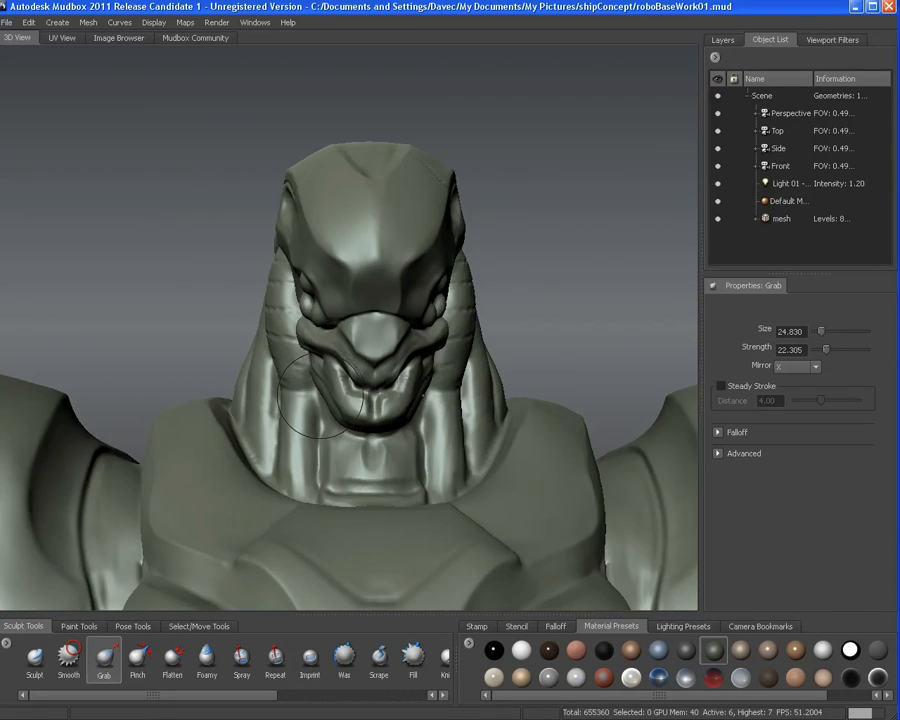
pyautogui.keyDown('alt'); pyautogui.moveTo(373, 428); pyautogui.dragTo(316, 322, button='right'); pyautogui.keyUp('alt')
pyautogui.keyDown('alt'); pyautogui.moveTo(319, 325); pyautogui.dragTo(313, 327); pyautogui.keyUp('alt')
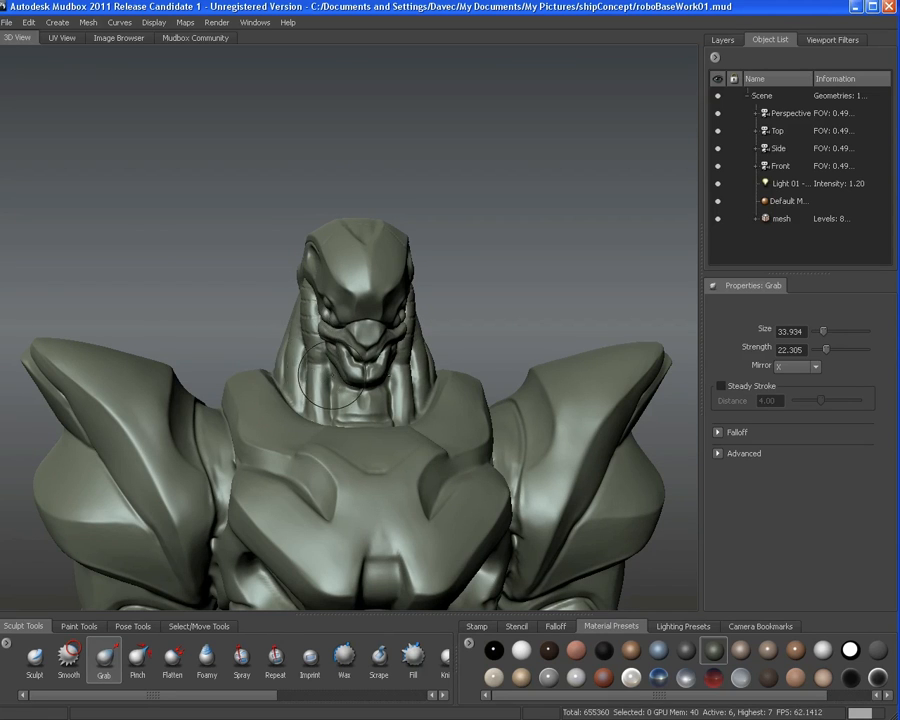
pyautogui.moveTo(335, 372)
pyautogui.keyDown('alt'); pyautogui.mouseDown()
pyautogui.moveTo(412, 372)
pyautogui.moveTo(345, 372)
pyautogui.moveTo(310, 398)
pyautogui.moveTo(335, 413)
pyautogui.moveTo(339, 378)
pyautogui.mouseUp(); pyautogui.keyUp('alt')
# Adjust the mask's upper cheek edge beneath the round eye bumps with the Grab brush at size 11.832
pyautogui.moveTo(339, 378)
pyautogui.keyDown('alt'); pyautogui.mouseDown(button='right')
pyautogui.moveTo(300, 365)
pyautogui.moveTo(337, 339)
pyautogui.moveTo(381, 336)
pyautogui.mouseUp(button='right'); pyautogui.keyUp('alt')
pyautogui.keyDown('alt'); pyautogui.moveTo(350, 340); pyautogui.dragTo(402, 334); pyautogui.keyUp('alt')
pyautogui.keyDown('alt'); pyautogui.moveTo(402, 334); pyautogui.dragTo(433, 348, button='right'); pyautogui.keyUp('alt')
pyautogui.keyDown('alt'); pyautogui.moveTo(433, 348); pyautogui.dragTo(458, 345); pyautogui.keyUp('alt')
pyautogui.keyDown('alt'); pyautogui.moveTo(458, 345); pyautogui.dragTo(474, 340, button='right'); pyautogui.keyUp('alt')
pyautogui.moveTo(420, 322)
pyautogui.keyDown('alt'); pyautogui.mouseDown()
pyautogui.moveTo(393, 302)
pyautogui.moveTo(388, 287)
pyautogui.moveTo(398, 282)
pyautogui.mouseUp(); pyautogui.keyUp('alt')
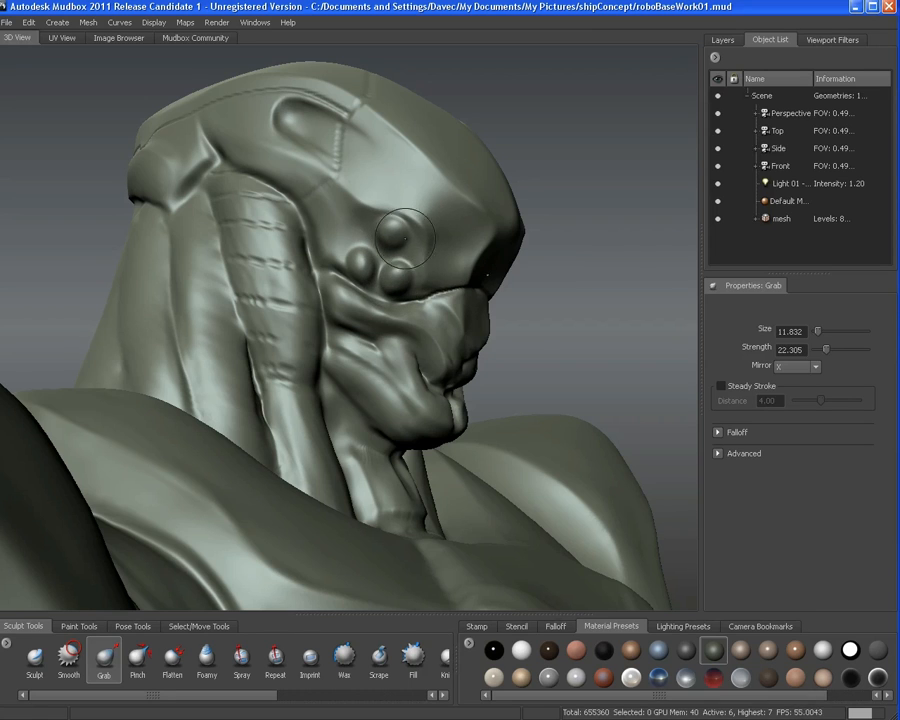
pyautogui.moveTo(346, 267); pyautogui.dragTo(349, 283)
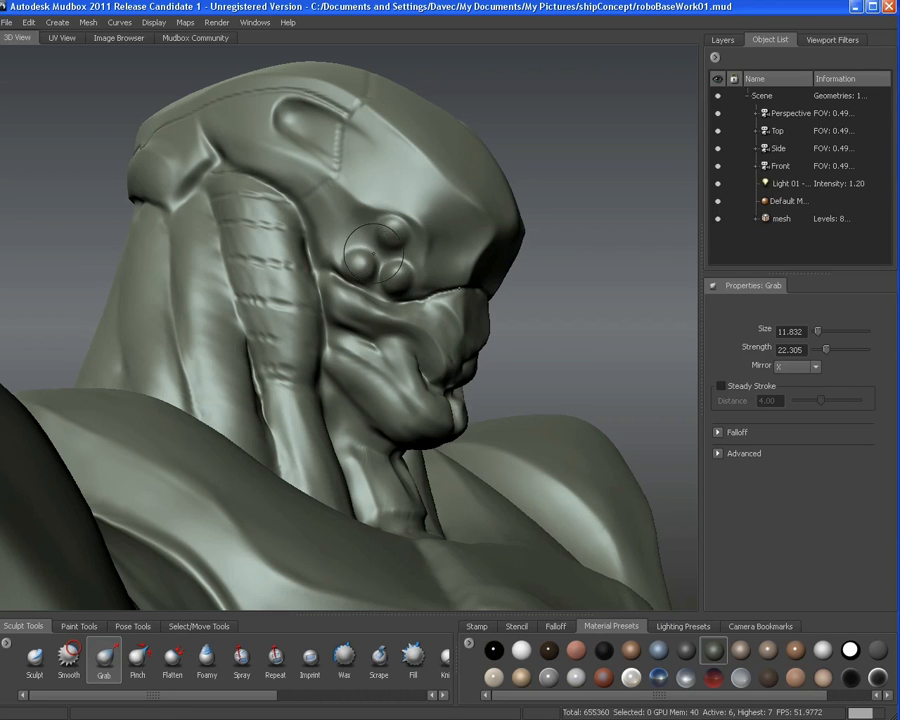
pyautogui.keyDown('alt'); pyautogui.moveTo(443, 350); pyautogui.dragTo(402, 370); pyautogui.keyUp('alt')
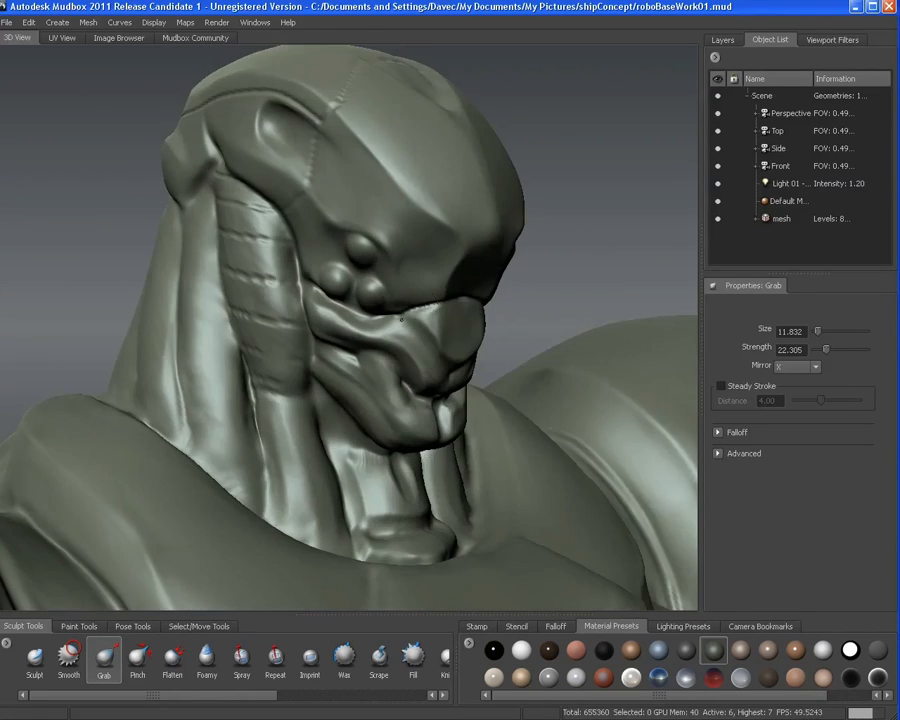
# Flatten the cheek surface and the snout's front plane with the Scrape brush at strength 15, sizes 11.8322 and 9.58409
pyautogui.moveTo(402, 370)
pyautogui.keyDown('alt'); pyautogui.mouseDown(button='right')
pyautogui.moveTo(386, 307)
pyautogui.moveTo(400, 330)
pyautogui.mouseUp(button='right'); pyautogui.keyUp('alt')
pyautogui.click(344, 656)
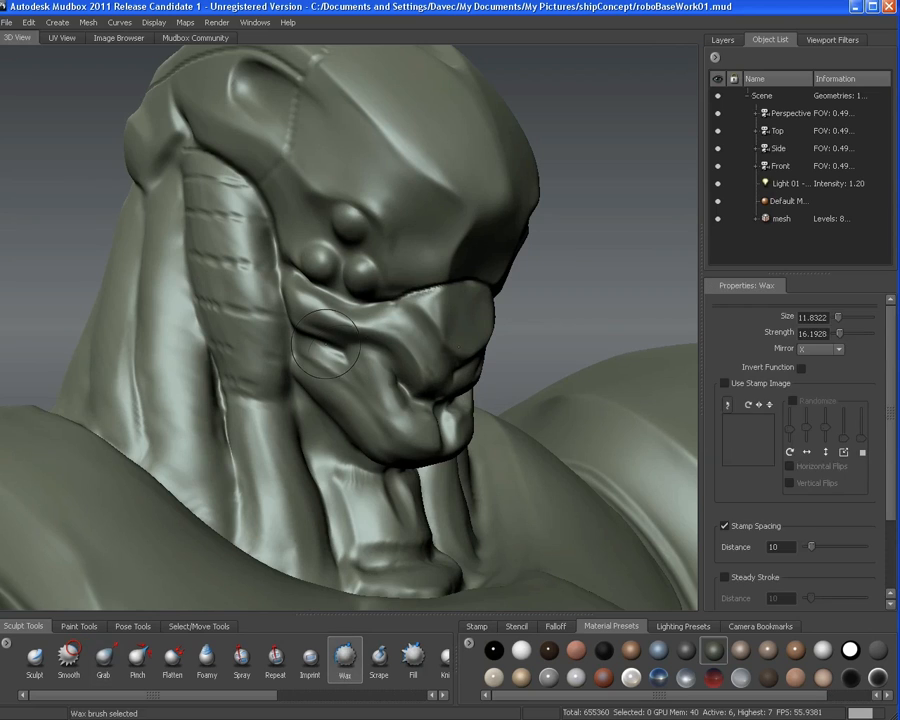
pyautogui.click(379, 656)
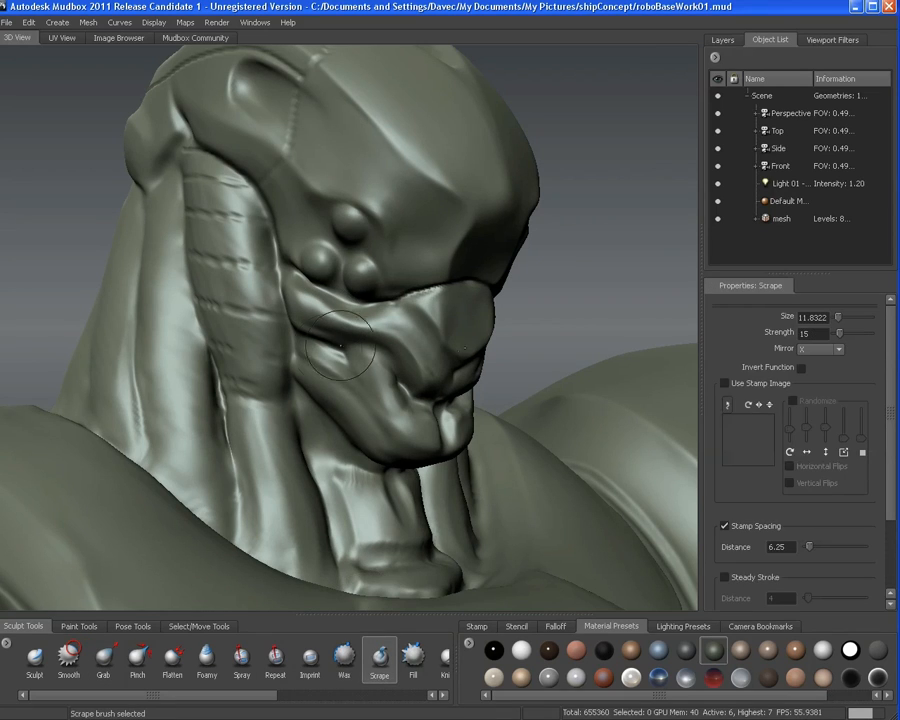
pyautogui.moveTo(317, 315); pyautogui.dragTo(304, 306)
pyautogui.moveTo(304, 304)
pyautogui.mouseDown()
pyautogui.moveTo(330, 314)
pyautogui.moveTo(316, 308)
pyautogui.moveTo(325, 323)
pyautogui.moveTo(385, 322)
pyautogui.moveTo(420, 347)
pyautogui.moveTo(362, 324)
pyautogui.moveTo(393, 300)
pyautogui.moveTo(378, 285)
pyautogui.moveTo(382, 254)
pyautogui.moveTo(401, 294)
pyautogui.mouseUp()
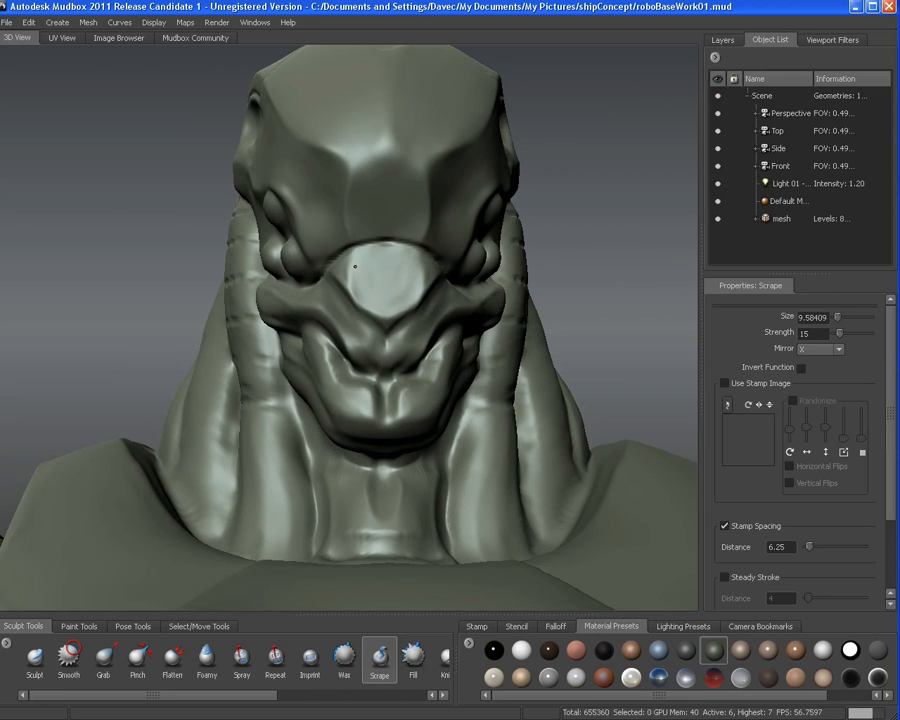
pyautogui.moveTo(354, 267)
pyautogui.keyDown('alt'); pyautogui.mouseDown()
pyautogui.moveTo(340, 270)
pyautogui.moveTo(355, 274)
pyautogui.moveTo(352, 337)
pyautogui.mouseUp(); pyautogui.keyUp('alt')
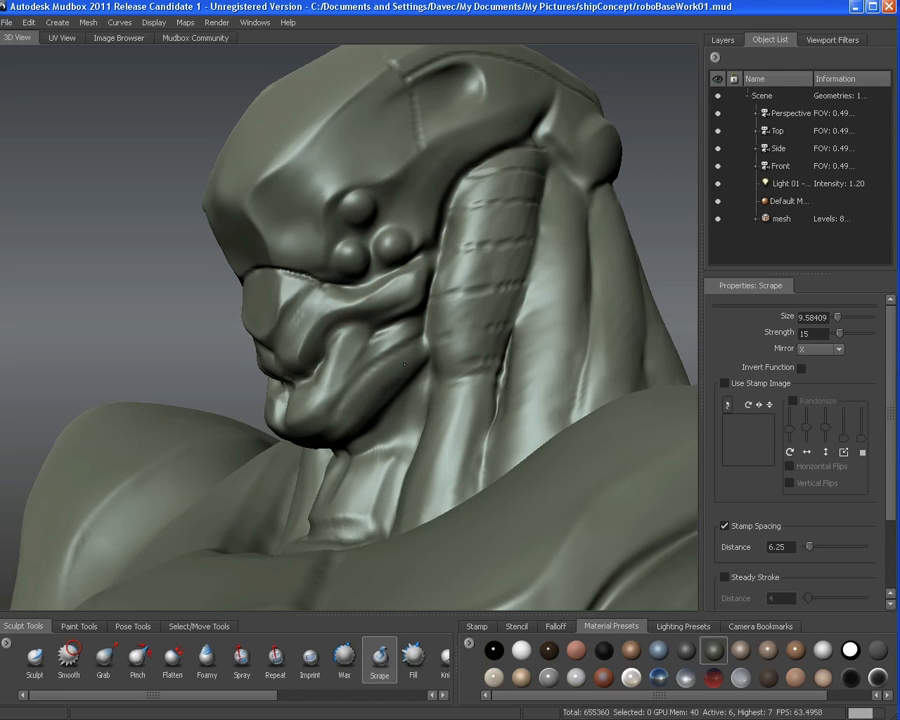
pyautogui.moveTo(405, 382)
pyautogui.keyDown('alt'); pyautogui.mouseDown()
pyautogui.moveTo(374, 375)
pyautogui.moveTo(396, 395)
pyautogui.moveTo(330, 360)
pyautogui.moveTo(228, 337)
pyautogui.moveTo(297, 315)
pyautogui.moveTo(412, 380)
pyautogui.moveTo(497, 376)
pyautogui.mouseUp(); pyautogui.keyUp('alt')
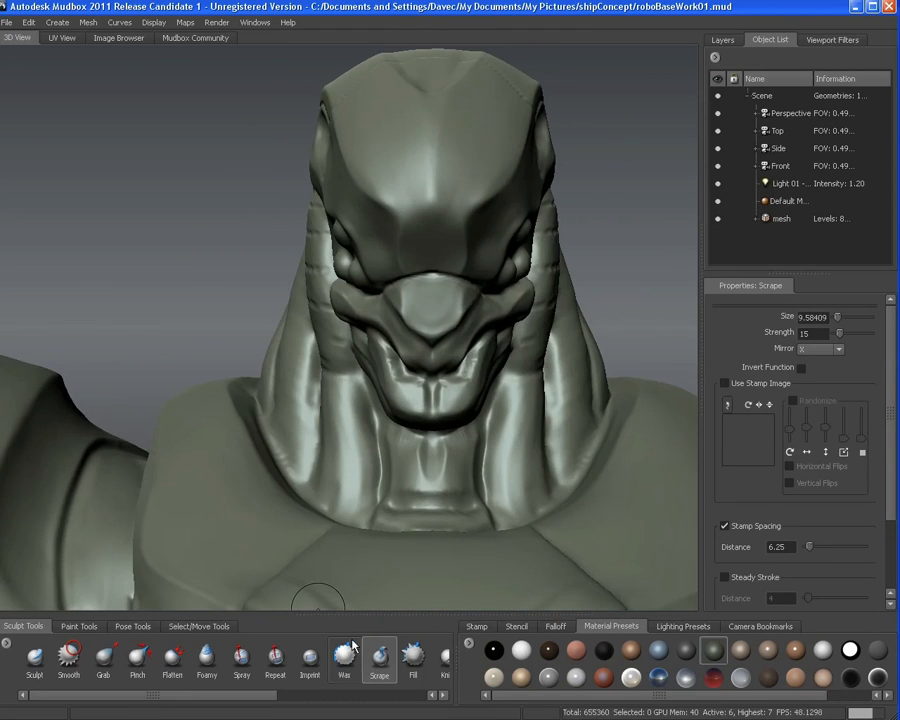
# Refine the snout and lip forms around the mouth with Wax at size 6.9868
pyautogui.click(351, 647)
pyautogui.moveTo(392, 488)
pyautogui.keyDown('alt'); pyautogui.mouseDown()
pyautogui.moveTo(464, 375)
pyautogui.moveTo(428, 375)
pyautogui.moveTo(444, 321)
pyautogui.moveTo(433, 330)
pyautogui.moveTo(510, 328)
pyautogui.mouseUp(); pyautogui.keyUp('alt')
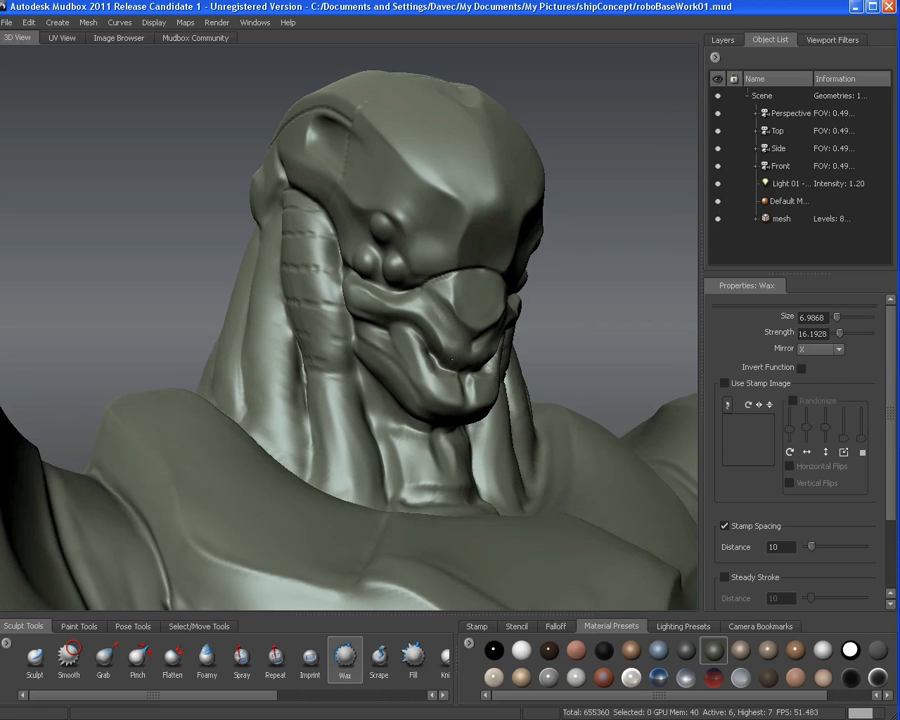
pyautogui.keyDown('alt'); pyautogui.moveTo(470, 345); pyautogui.dragTo(412, 333); pyautogui.keyUp('alt')
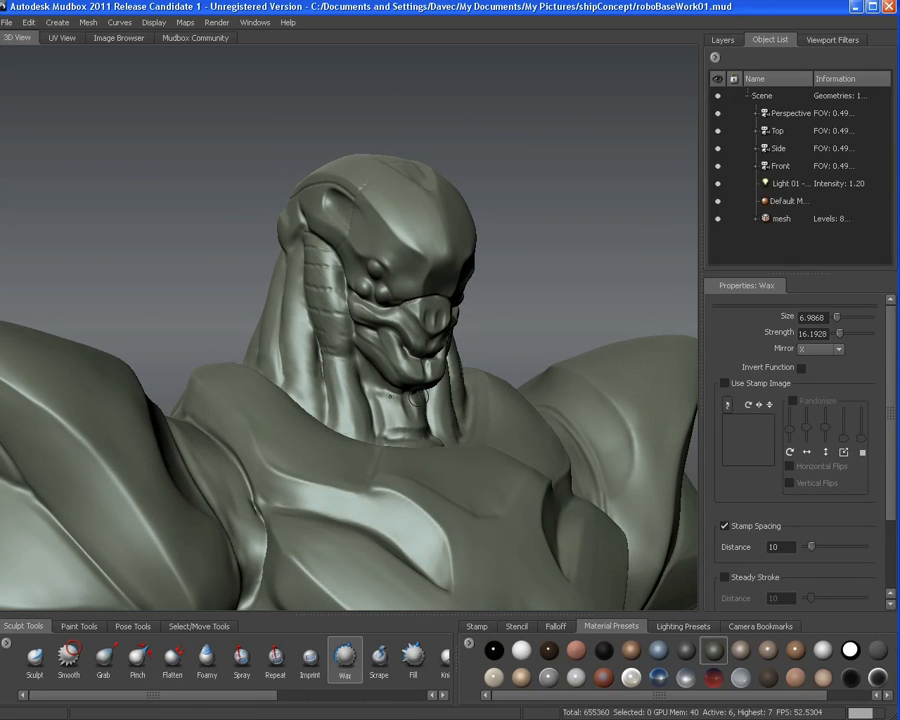
pyautogui.keyDown('alt'); pyautogui.moveTo(398, 315); pyautogui.dragTo(400, 246, button='right'); pyautogui.keyUp('alt')
pyautogui.keyDown('alt'); pyautogui.moveTo(390, 239); pyautogui.dragTo(354, 193); pyautogui.keyUp('alt')
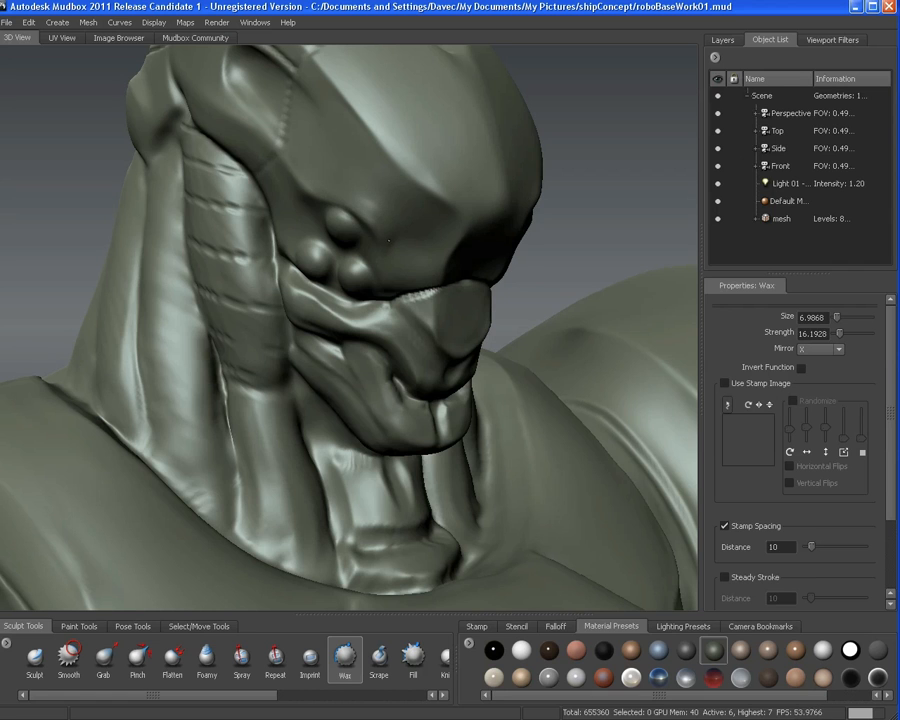
# Refine the brow plane in front of the round eye bumps with Wax at size 6.9868 and smooth its surface
pyautogui.keyDown('alt'); pyautogui.moveTo(400, 312); pyautogui.dragTo(404, 362, button='right'); pyautogui.keyUp('alt')
pyautogui.keyDown('alt'); pyautogui.moveTo(436, 340); pyautogui.dragTo(402, 283); pyautogui.keyUp('alt')
pyautogui.keyDown('alt'); pyautogui.moveTo(402, 283); pyautogui.dragTo(402, 245, button='right'); pyautogui.keyUp('alt')
pyautogui.keyDown('alt'); pyautogui.moveTo(395, 258); pyautogui.dragTo(331, 291); pyautogui.keyUp('alt')
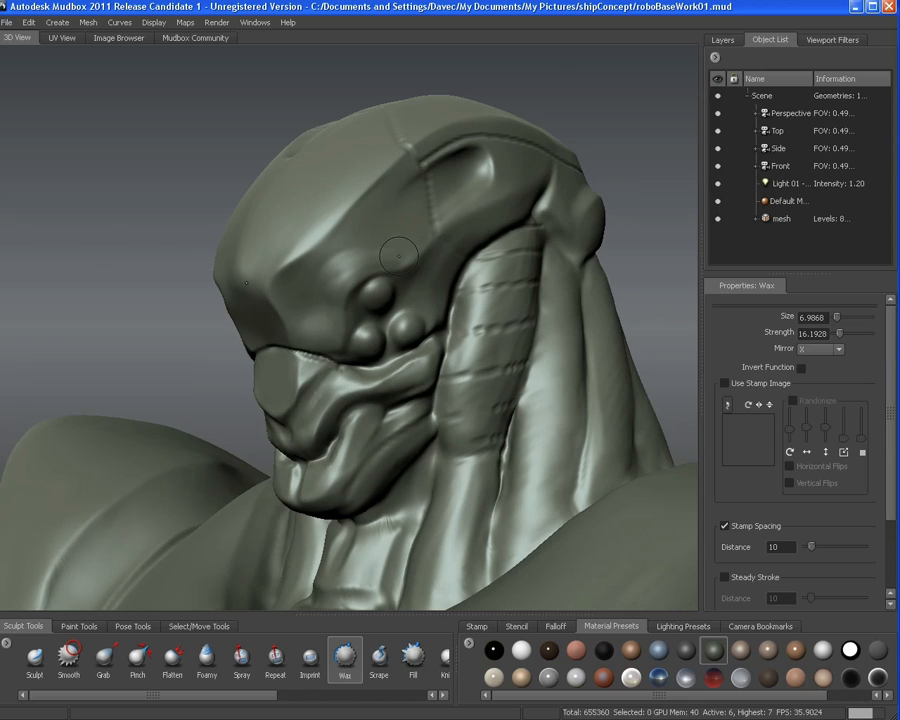
pyautogui.press('shift')
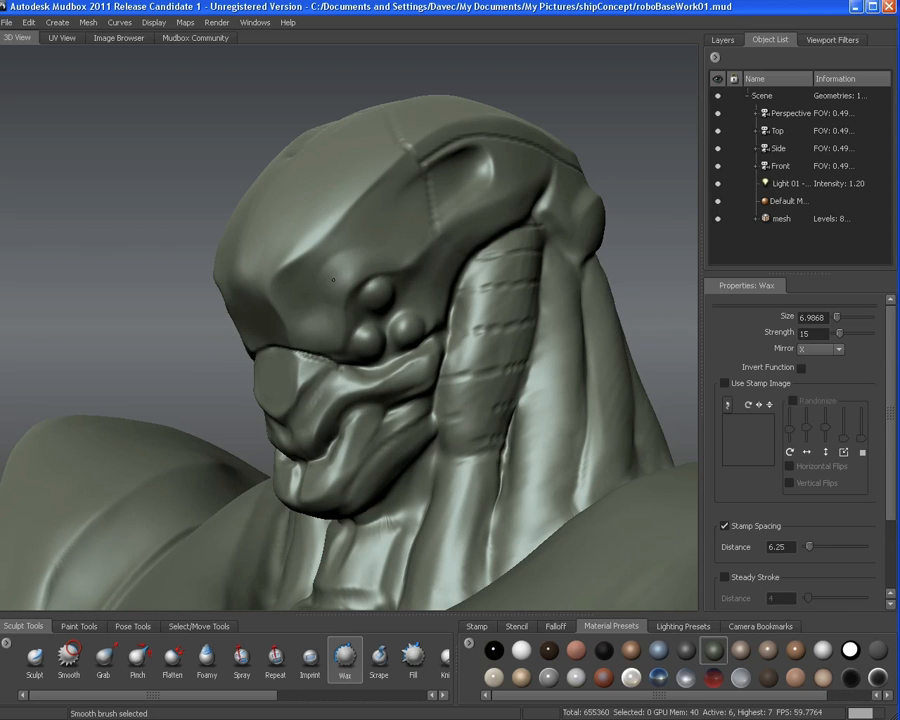
pyautogui.keyDown('alt'); pyautogui.moveTo(323, 281); pyautogui.dragTo(302, 272); pyautogui.keyUp('alt')
pyautogui.keyDown('alt'); pyautogui.moveTo(302, 272); pyautogui.dragTo(347, 354, button='right'); pyautogui.keyUp('alt')
pyautogui.moveTo(347, 354)
pyautogui.keyDown('alt'); pyautogui.mouseDown()
pyautogui.moveTo(372, 344)
pyautogui.moveTo(327, 341)
pyautogui.moveTo(365, 338)
pyautogui.moveTo(355, 327)
pyautogui.mouseUp(); pyautogui.keyUp('alt')
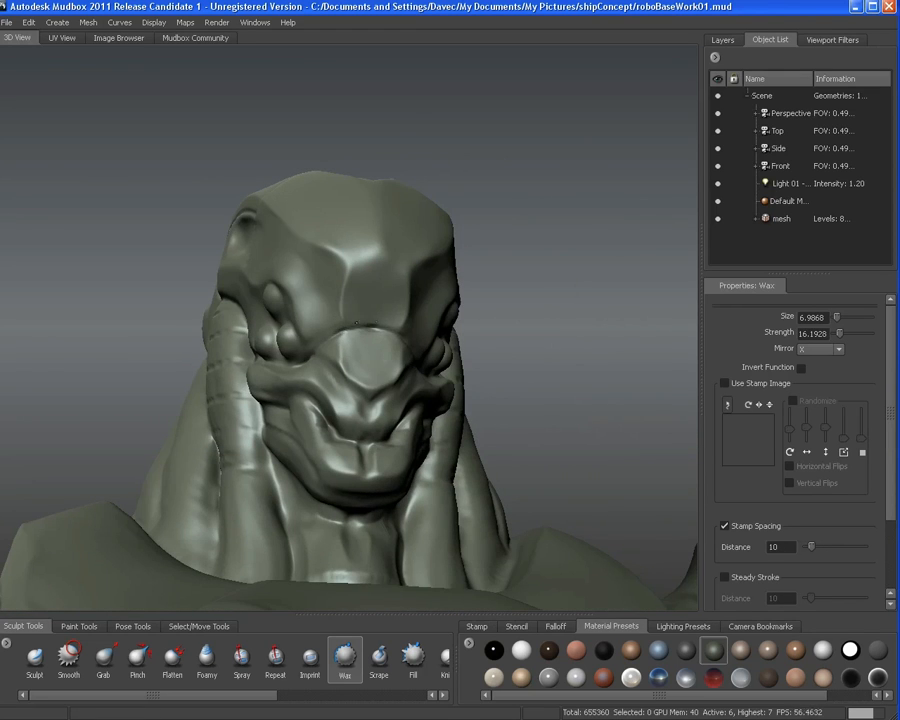
pyautogui.moveTo(380, 326)
pyautogui.keyDown('alt'); pyautogui.mouseDown()
pyautogui.moveTo(393, 346)
pyautogui.moveTo(372, 377)
pyautogui.mouseUp(); pyautogui.keyUp('alt')
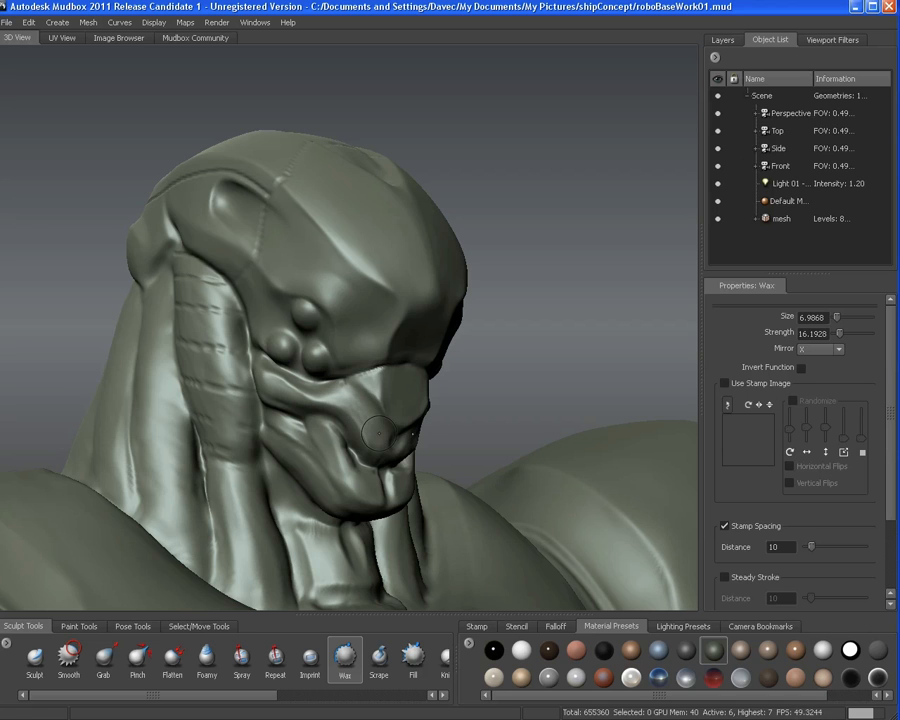
# Pull the snout's profile forward with the Grab brush at sizes 22.290 and 28.429
pyautogui.moveTo(377, 432)
pyautogui.keyDown('alt'); pyautogui.mouseDown()
pyautogui.moveTo(321, 401)
pyautogui.moveTo(320, 412)
pyautogui.moveTo(319, 392)
pyautogui.moveTo(311, 408)
pyautogui.moveTo(361, 341)
pyautogui.moveTo(481, 312)
pyautogui.mouseUp(); pyautogui.keyUp('alt')
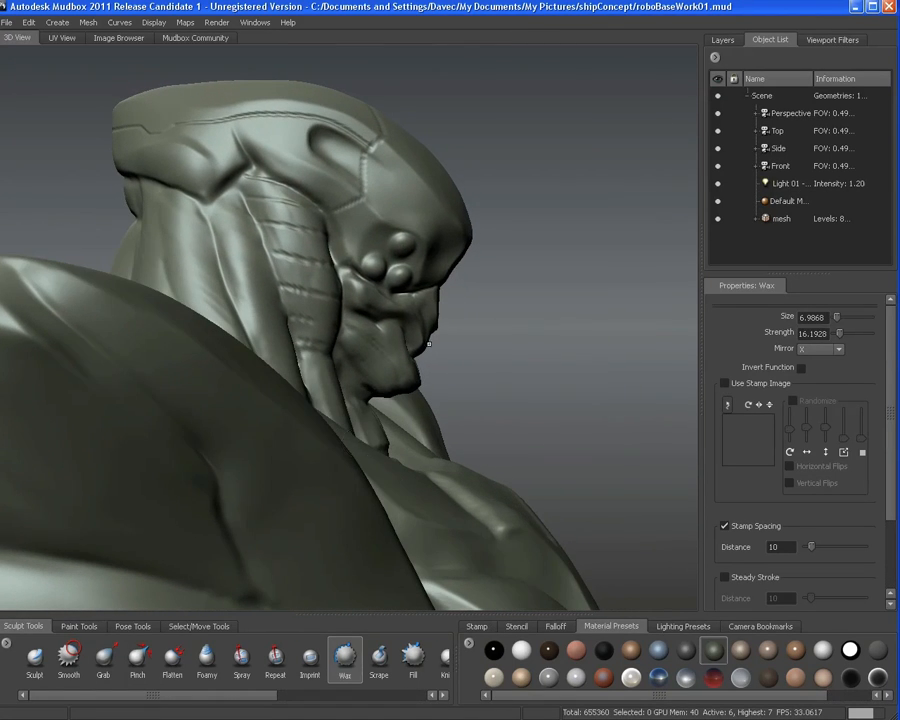
pyautogui.click(103, 657)
pyautogui.keyDown('alt'); pyautogui.moveTo(350, 365); pyautogui.dragTo(388, 345); pyautogui.keyUp('alt')
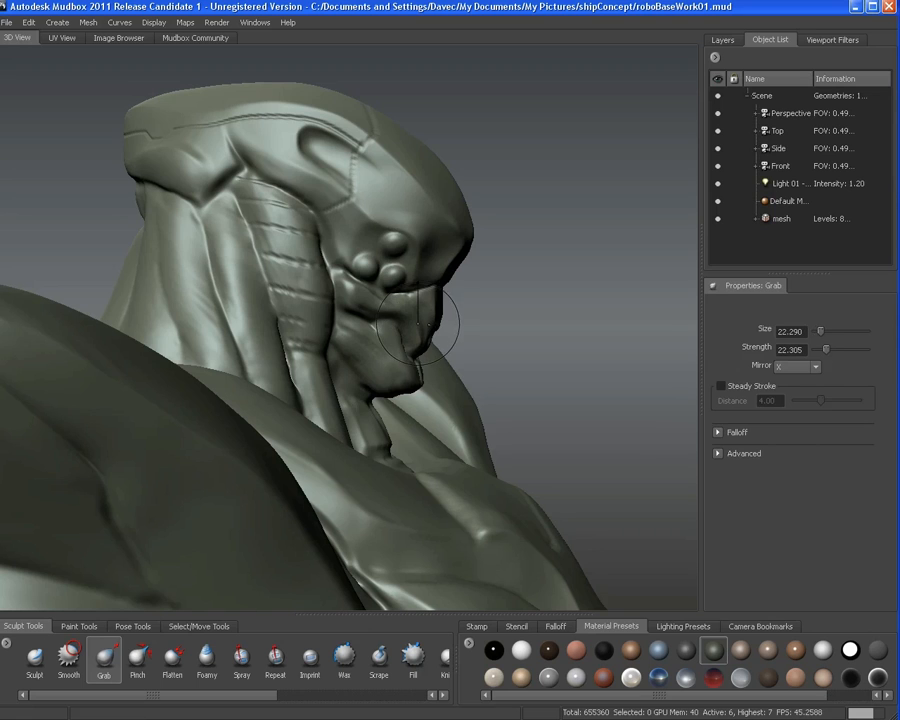
pyautogui.keyDown('alt'); pyautogui.moveTo(447, 312); pyautogui.dragTo(440, 322); pyautogui.keyUp('alt')
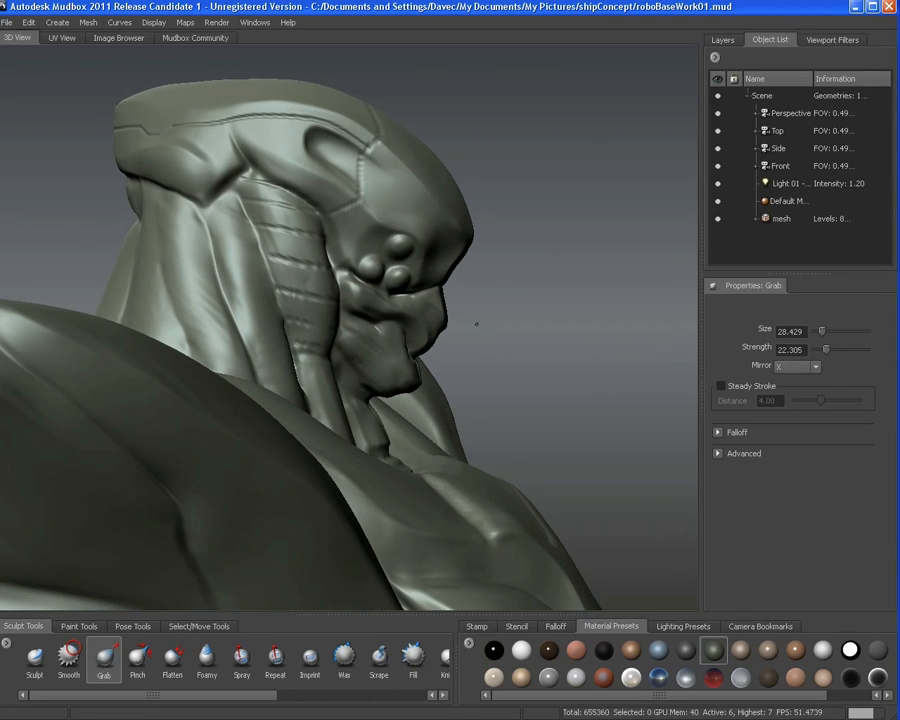
pyautogui.keyDown('alt'); pyautogui.moveTo(469, 328); pyautogui.dragTo(281, 343); pyautogui.keyUp('alt')
pyautogui.keyDown('alt'); pyautogui.moveTo(281, 343); pyautogui.dragTo(300, 335, button='right'); pyautogui.keyUp('alt')
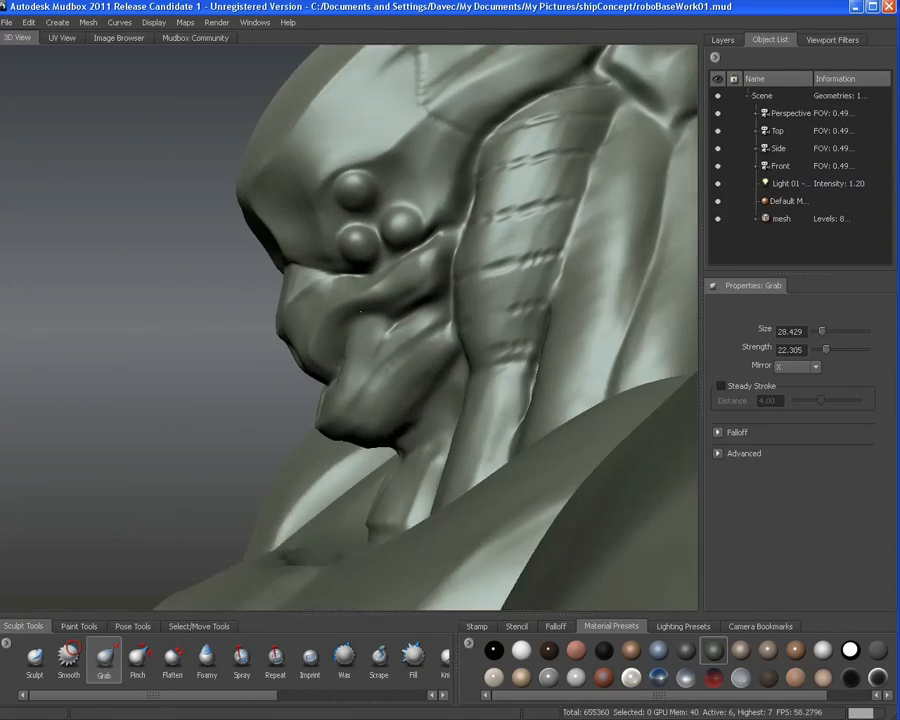
# Build a vertical centre ridge down the front of the snout with Wax at size 7.22622
pyautogui.keyDown('alt'); pyautogui.moveTo(300, 335); pyautogui.dragTo(314, 281, button='middle'); pyautogui.keyUp('alt')
pyautogui.moveTo(367, 309)
pyautogui.keyDown('alt'); pyautogui.mouseDown(button='right')
pyautogui.moveTo(343, 305)
pyautogui.moveTo(350, 308)
pyautogui.mouseUp(button='right'); pyautogui.keyUp('alt')
pyautogui.keyDown('alt'); pyautogui.moveTo(350, 308); pyautogui.dragTo(373, 214, button='middle'); pyautogui.keyUp('alt')
pyautogui.keyDown('alt'); pyautogui.moveTo(373, 214); pyautogui.dragTo(564, 193); pyautogui.keyUp('alt')
pyautogui.keyDown('alt'); pyautogui.moveTo(564, 193); pyautogui.dragTo(506, 265, button='right'); pyautogui.keyUp('alt')
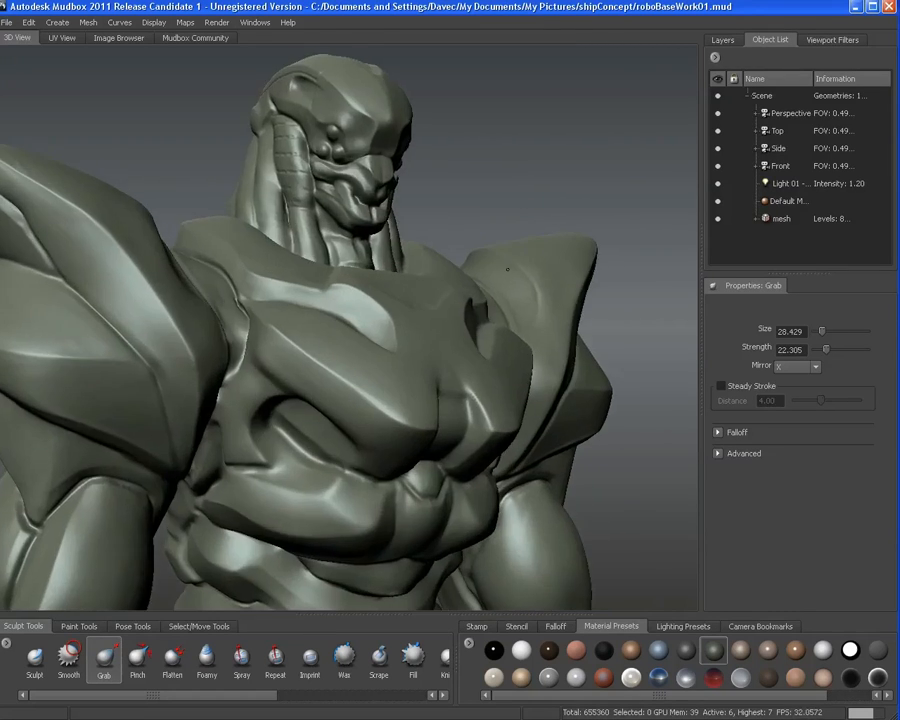
pyautogui.keyDown('alt'); pyautogui.moveTo(506, 265); pyautogui.dragTo(546, 446, button='middle'); pyautogui.keyUp('alt')
pyautogui.keyDown('alt'); pyautogui.moveTo(546, 446); pyautogui.dragTo(540, 510, button='right'); pyautogui.keyUp('alt')
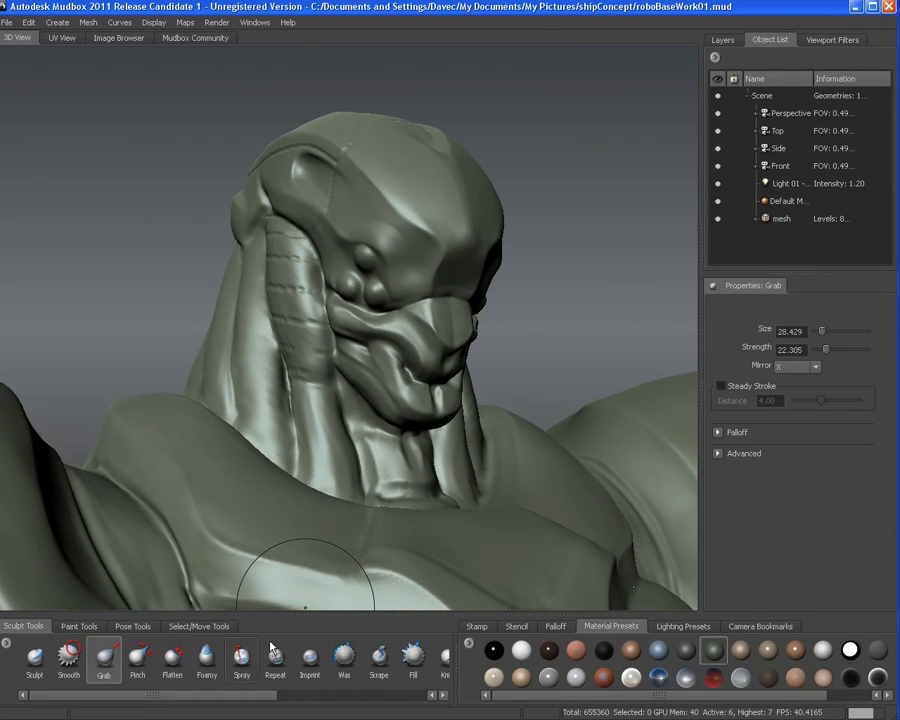
pyautogui.click(344, 660)
pyautogui.press('[')
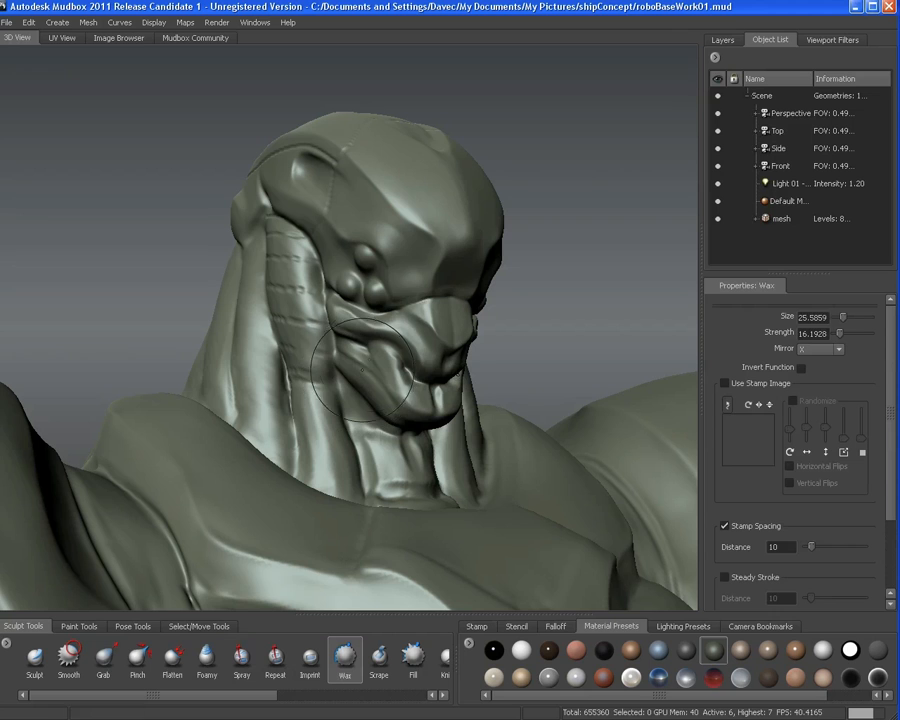
pyautogui.moveTo(384, 361); pyautogui.dragTo(394, 367)
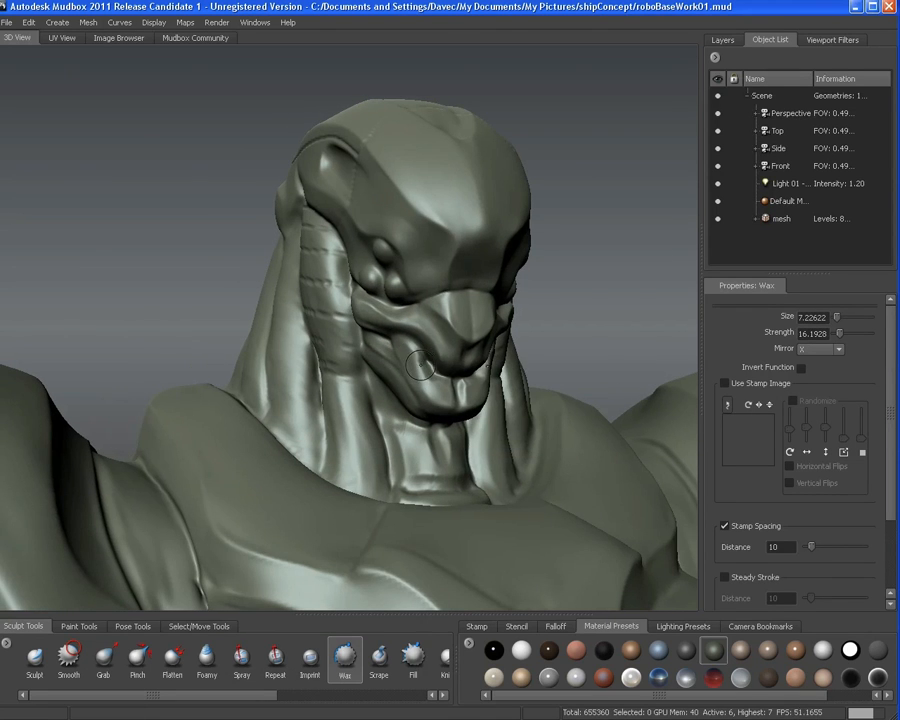
# Refine the upper lip and the bridge beside the mouth with Wax at size 7.22622
pyautogui.press('f')
pyautogui.keyDown('alt'); pyautogui.moveTo(412, 376); pyautogui.dragTo(285, 268, button='right'); pyautogui.keyUp('alt')
pyautogui.keyDown('alt'); pyautogui.moveTo(300, 300); pyautogui.dragTo(341, 324); pyautogui.keyUp('alt')
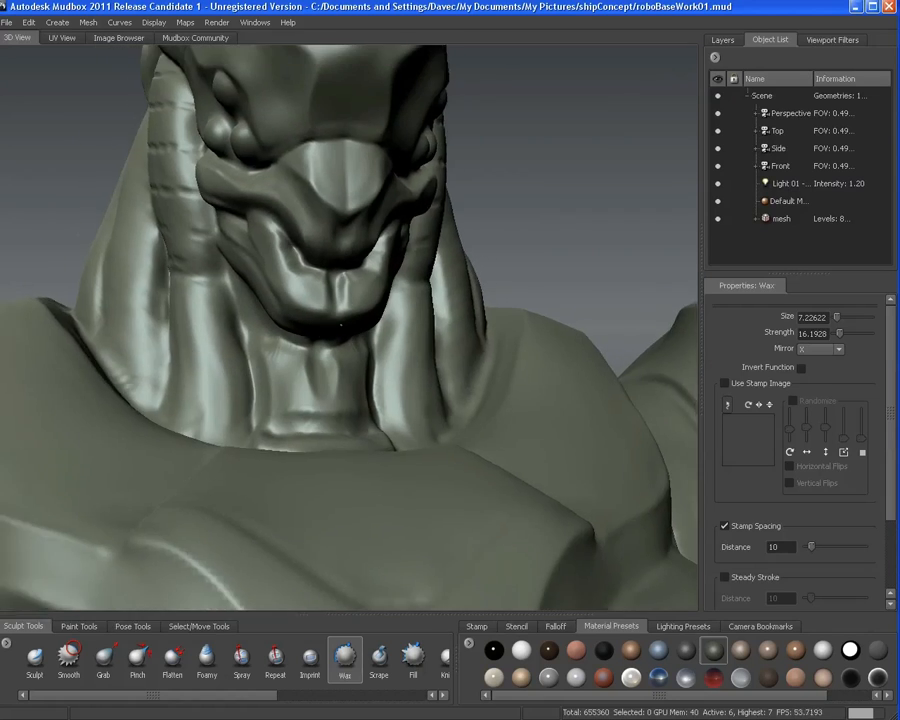
pyautogui.keyDown('alt'); pyautogui.moveTo(341, 324); pyautogui.dragTo(345, 310, button='right'); pyautogui.keyUp('alt')
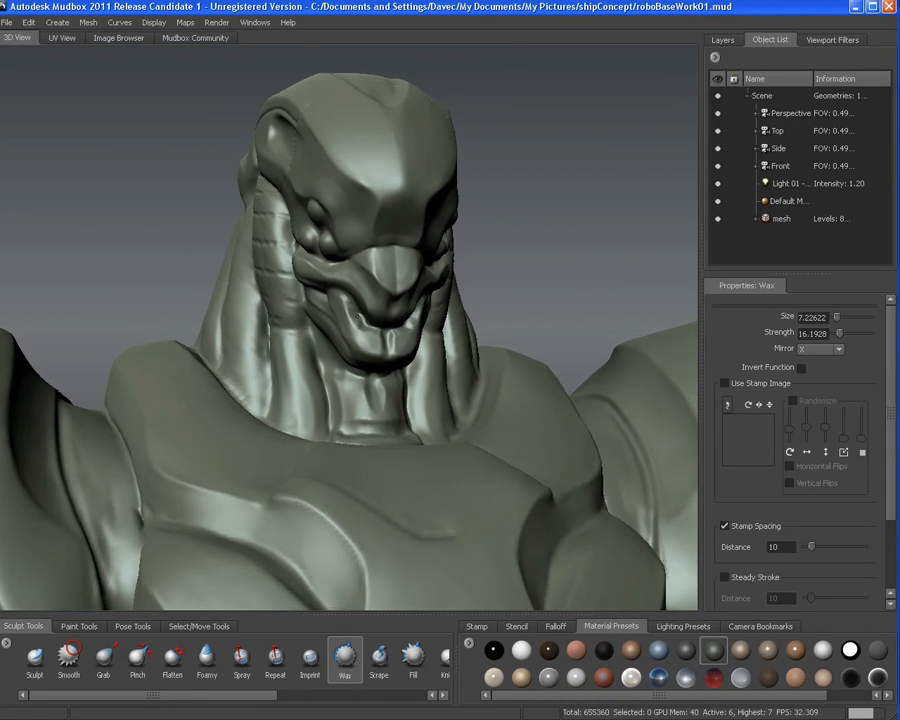
pyautogui.keyDown('alt'); pyautogui.moveTo(345, 310); pyautogui.dragTo(360, 343); pyautogui.keyUp('alt')
pyautogui.keyDown('alt'); pyautogui.moveTo(360, 343); pyautogui.dragTo(358, 312, button='right'); pyautogui.keyUp('alt')
pyautogui.keyDown('alt'); pyautogui.moveTo(358, 312); pyautogui.dragTo(402, 348, button='middle'); pyautogui.keyUp('alt')
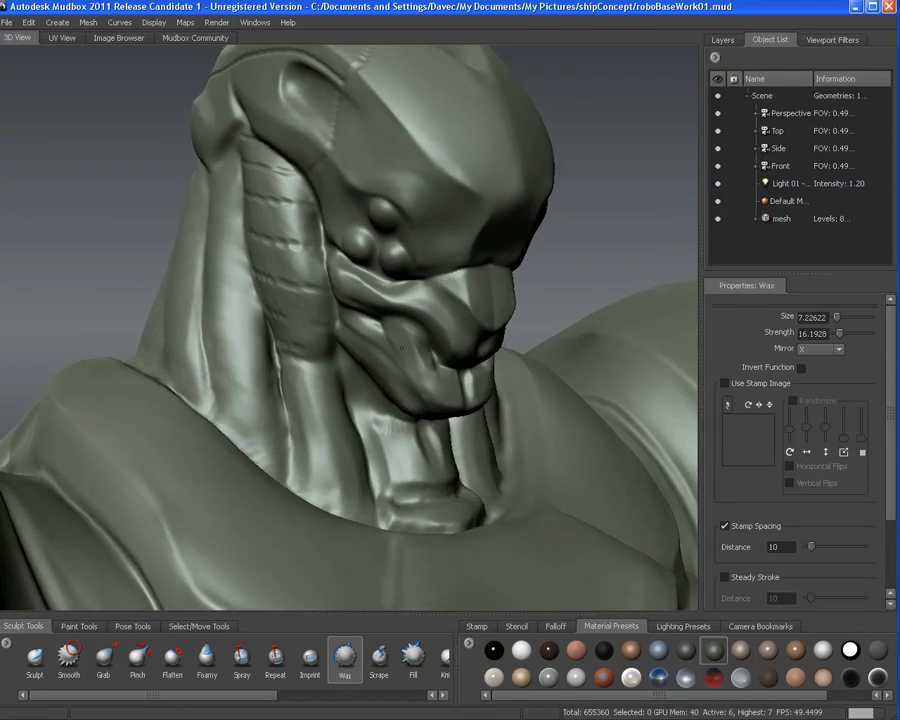
# Soften the horizontal bands on the front neck tubes at subdivision level 6 and switch the mesh to level 7
pyautogui.keyDown('alt'); pyautogui.moveTo(402, 348); pyautogui.dragTo(364, 318, button='right'); pyautogui.keyUp('alt')
pyautogui.keyDown('alt'); pyautogui.moveTo(364, 318); pyautogui.dragTo(362, 281); pyautogui.keyUp('alt')
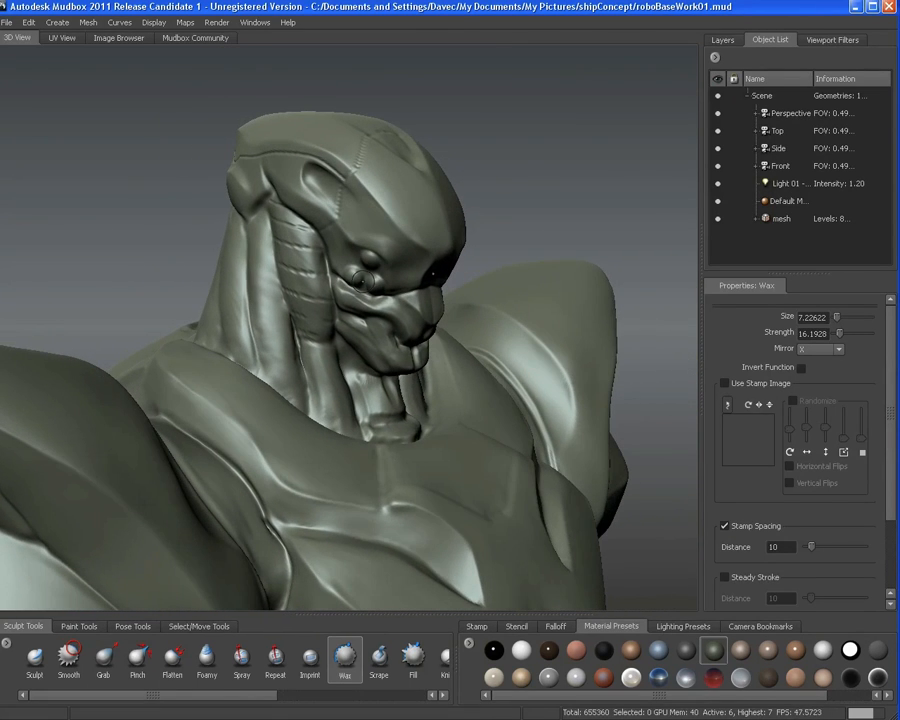
pyautogui.moveTo(254, 196)
pyautogui.mouseDown()
pyautogui.moveTo(259, 208)
pyautogui.moveTo(248, 206)
pyautogui.mouseUp()
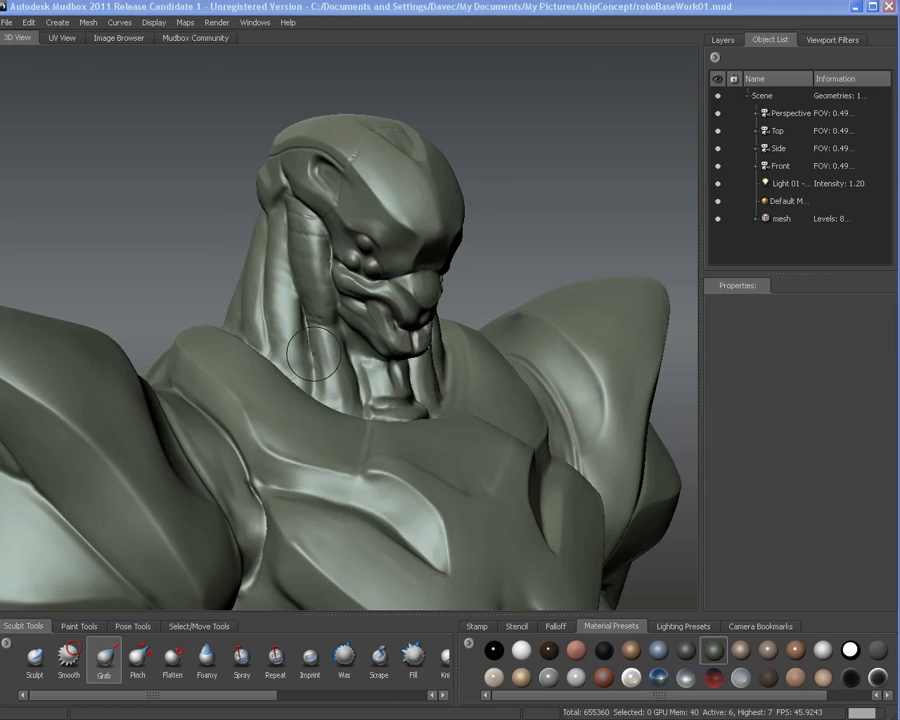
pyautogui.keyDown('alt'); pyautogui.moveTo(313, 352); pyautogui.dragTo(326, 341); pyautogui.keyUp('alt')
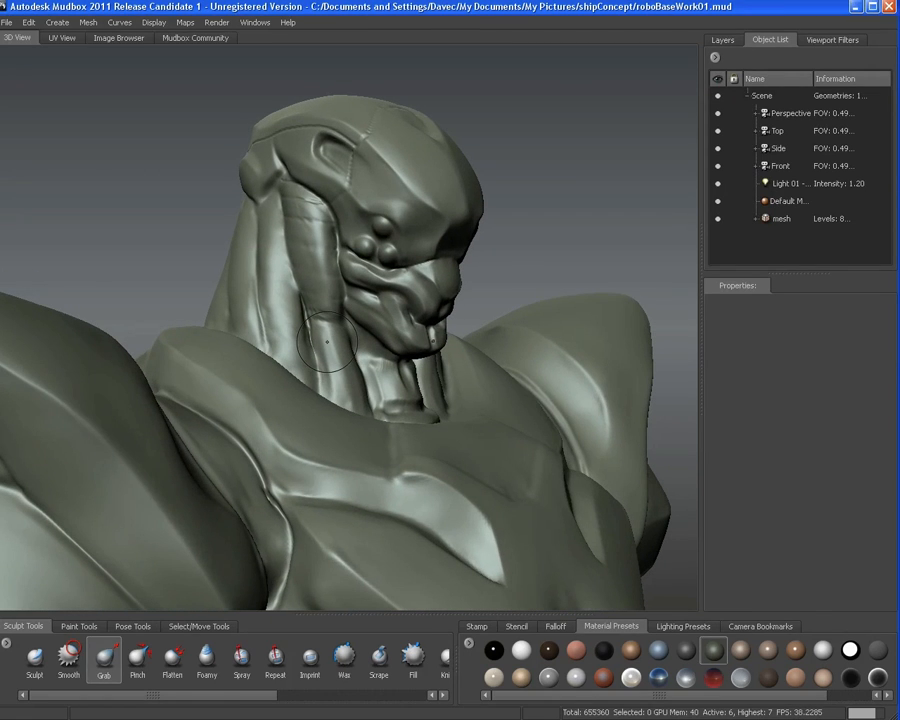
pyautogui.press('pagedown')
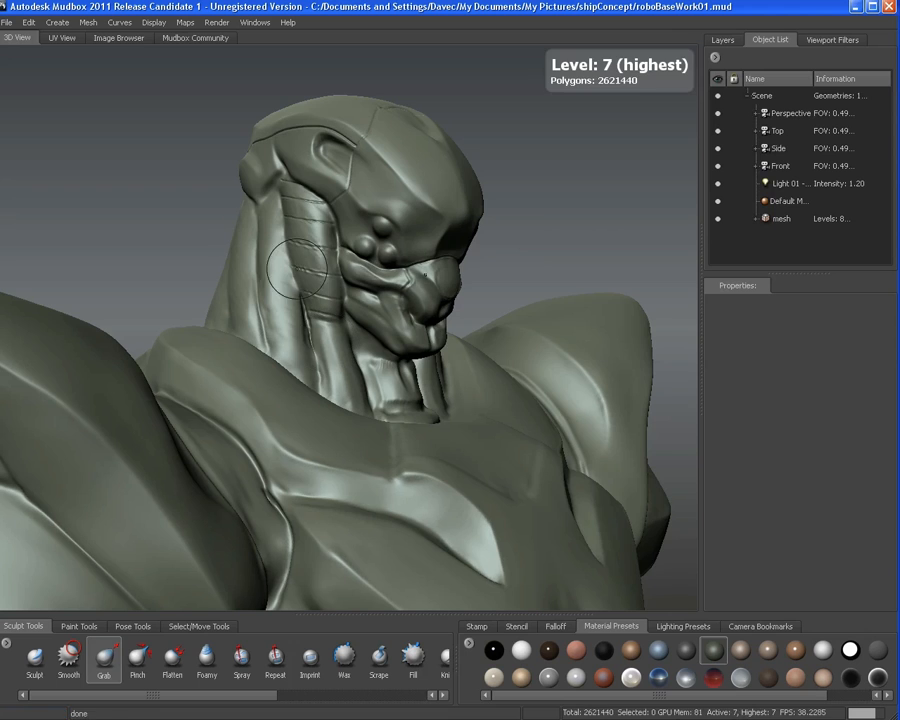
# Smooth away the remaining horizontal bands on the front neck tubes at subdivision level 7
pyautogui.moveTo(326, 341)
pyautogui.keyDown('alt'); pyautogui.mouseDown()
pyautogui.moveTo(288, 284)
pyautogui.moveTo(268, 284)
pyautogui.moveTo(322, 312)
pyautogui.mouseUp(); pyautogui.keyUp('alt')
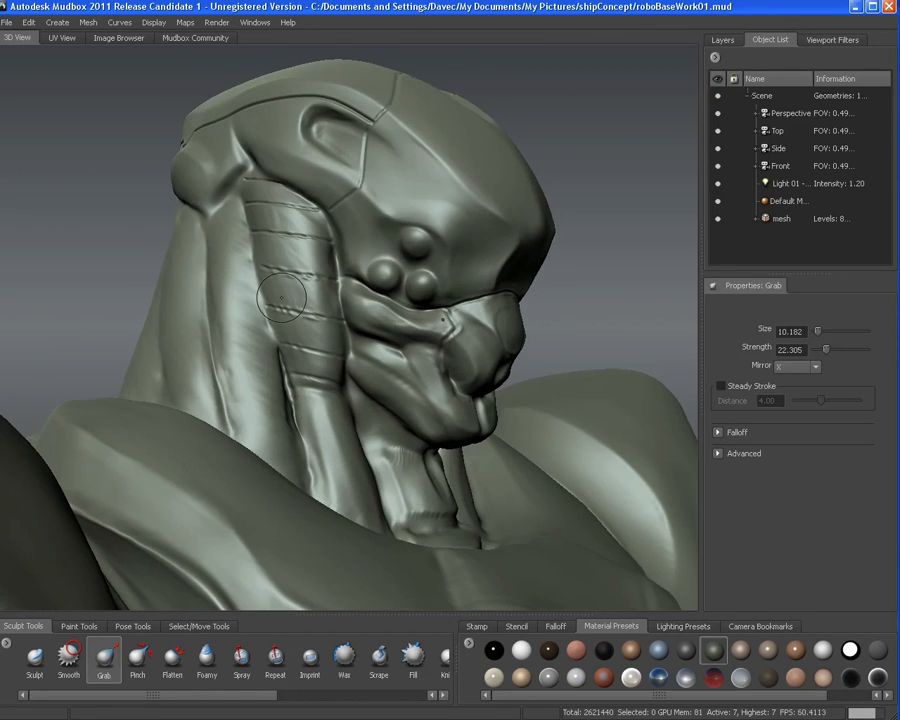
pyautogui.press('shift')
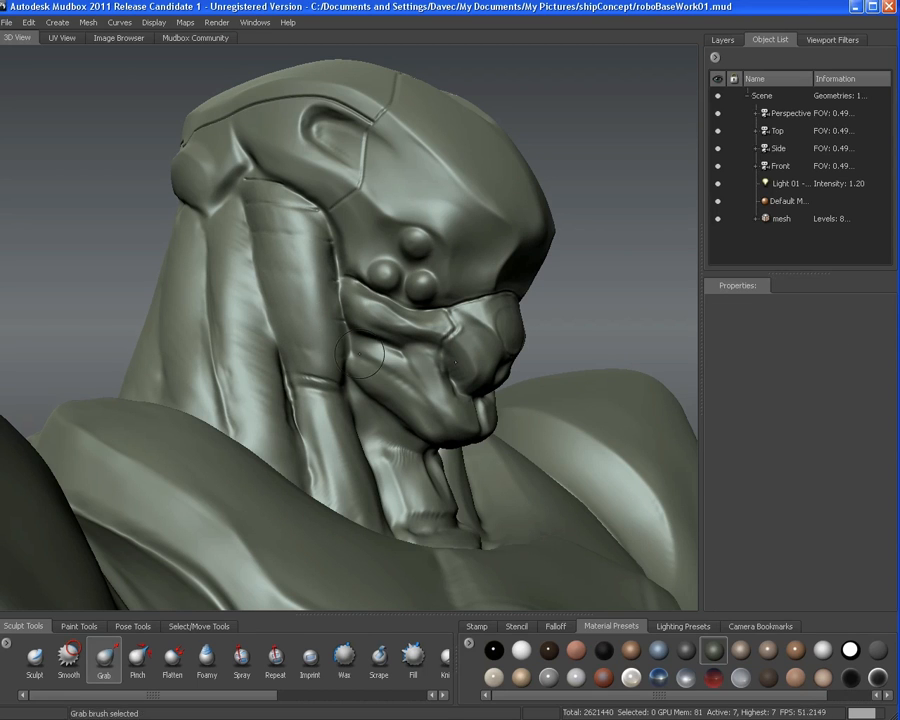
pyautogui.keyDown('alt'); pyautogui.moveTo(287, 302); pyautogui.dragTo(377, 311); pyautogui.keyUp('alt')
pyautogui.moveTo(347, 361)
pyautogui.keyDown('alt'); pyautogui.mouseDown()
pyautogui.moveTo(390, 216)
pyautogui.moveTo(434, 179)
pyautogui.mouseUp(); pyautogui.keyUp('alt')
pyautogui.press('shift')
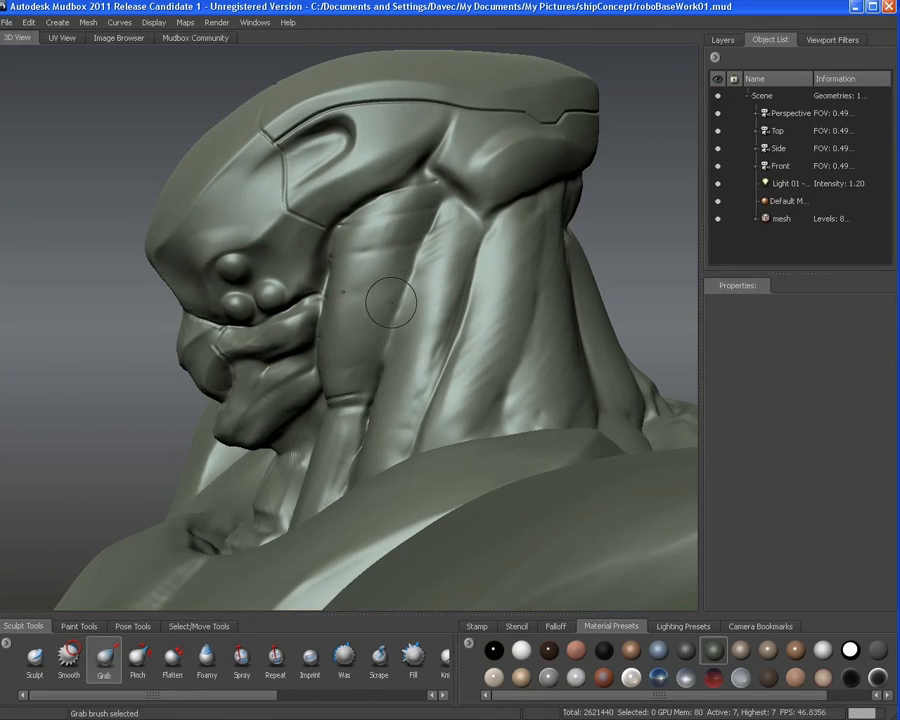
# Round off the front of the snout with the Grab brush and smooth it at size 6.68052
pyautogui.keyDown('alt'); pyautogui.moveTo(392, 301); pyautogui.dragTo(514, 328); pyautogui.keyUp('alt')
pyautogui.moveTo(514, 328)
pyautogui.keyDown('alt'); pyautogui.mouseDown(button='right')
pyautogui.moveTo(398, 241)
pyautogui.moveTo(462, 262)
pyautogui.mouseUp(button='right'); pyautogui.keyUp('alt')
pyautogui.keyDown('alt'); pyautogui.moveTo(345, 268); pyautogui.dragTo(478, 272); pyautogui.keyUp('alt')
pyautogui.moveTo(325, 290)
pyautogui.keyDown('alt'); pyautogui.mouseDown(button='right')
pyautogui.moveTo(257, 261)
pyautogui.moveTo(371, 292)
pyautogui.mouseUp(button='right'); pyautogui.keyUp('alt')
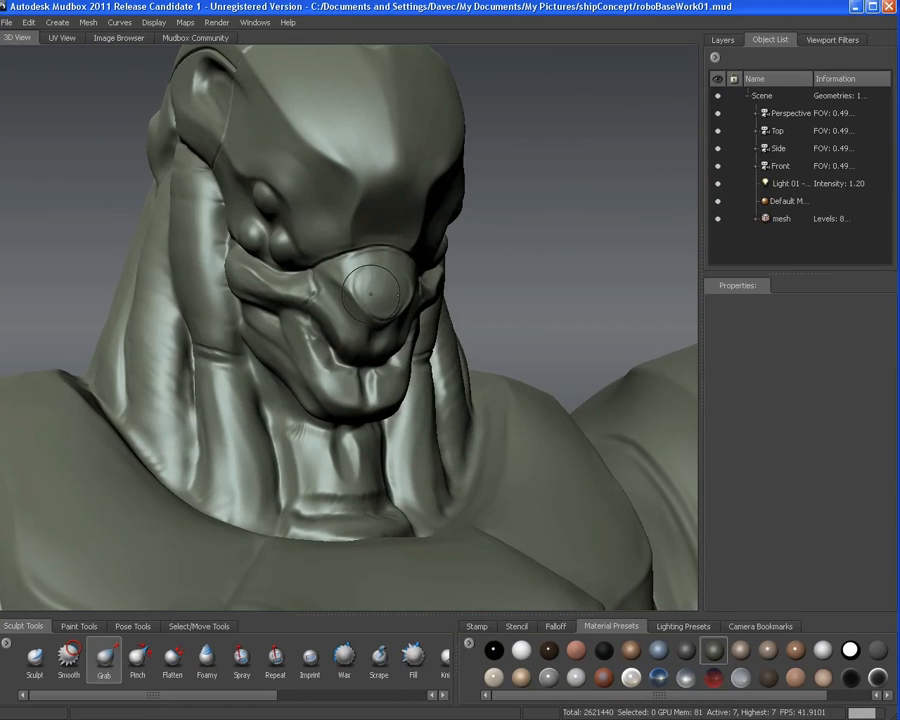
pyautogui.moveTo(373, 280); pyautogui.dragTo(369, 273)
pyautogui.press('shift')
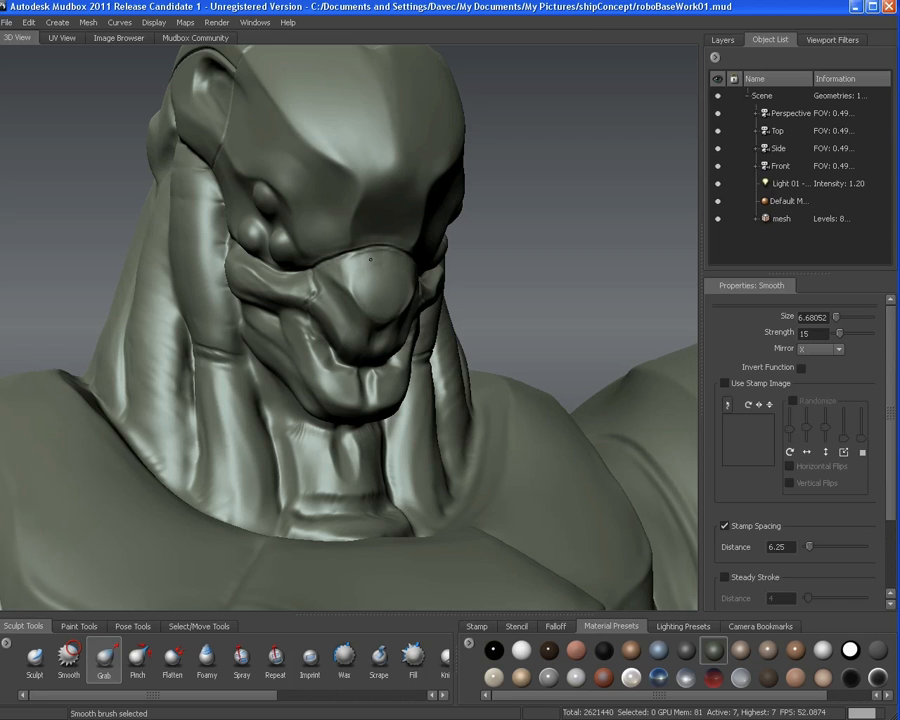
pyautogui.moveTo(370, 266)
pyautogui.keyDown('alt'); pyautogui.mouseDown()
pyautogui.moveTo(400, 254)
pyautogui.moveTo(460, 280)
pyautogui.moveTo(380, 285)
pyautogui.moveTo(340, 300)
pyautogui.moveTo(358, 312)
pyautogui.moveTo(431, 290)
pyautogui.moveTo(278, 215)
pyautogui.mouseUp(); pyautogui.keyUp('alt')
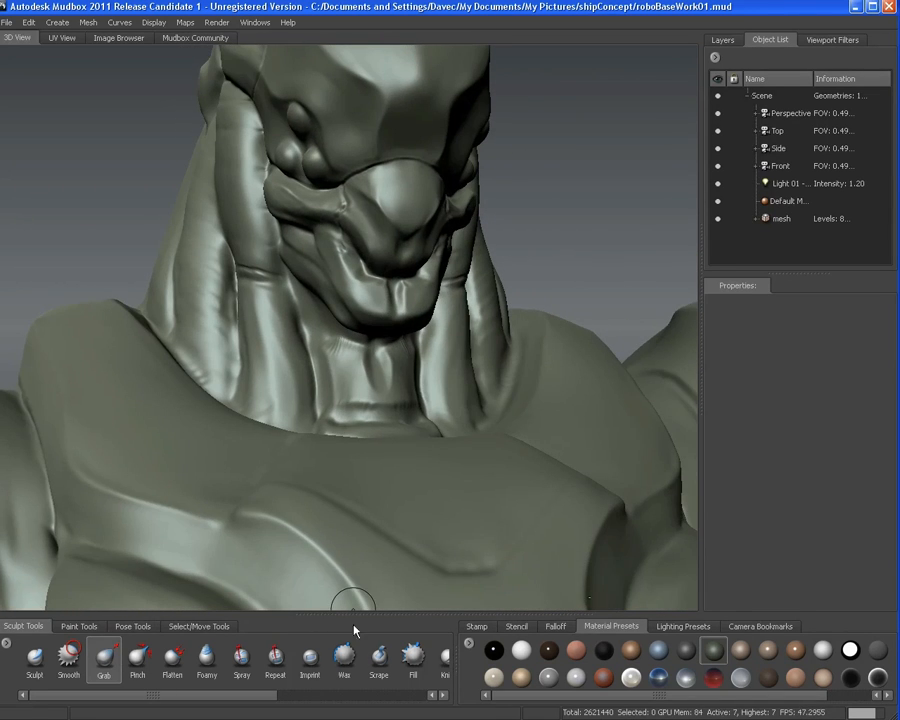
# Refine the upper lip fold beneath the snout with Wax at size 3.94478 and smooth the strokes
pyautogui.click(348, 658)
pyautogui.press('b')
pyautogui.moveTo(398, 304)
pyautogui.mouseDown()
pyautogui.moveTo(370, 280)
pyautogui.moveTo(393, 225)
pyautogui.mouseUp()
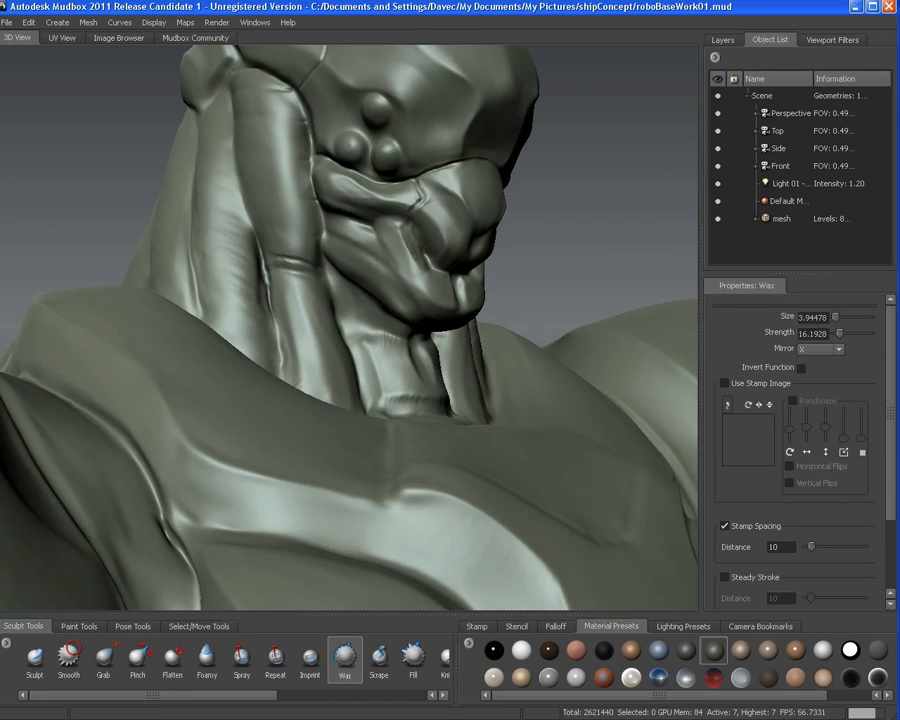
pyautogui.press('shift')
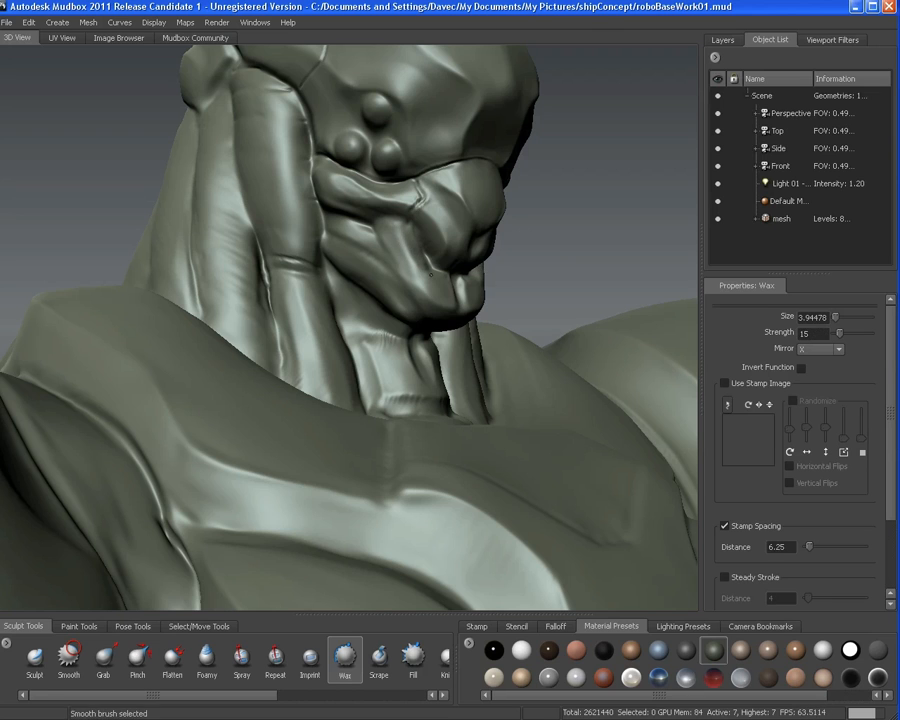
pyautogui.keyDown('alt'); pyautogui.moveTo(431, 274); pyautogui.dragTo(430, 228); pyautogui.keyUp('alt')
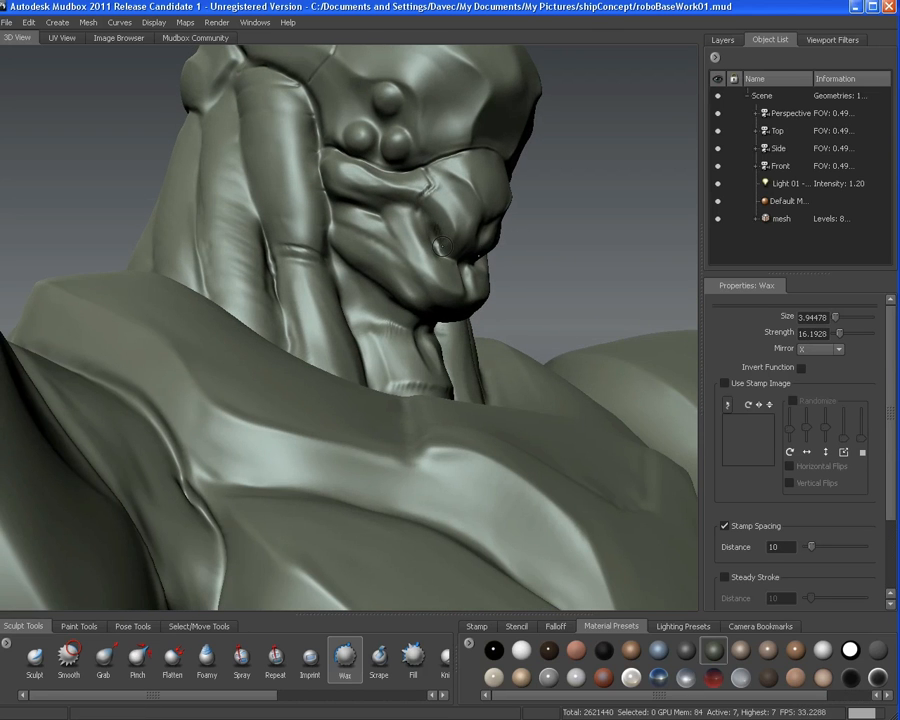
pyautogui.press('shift')
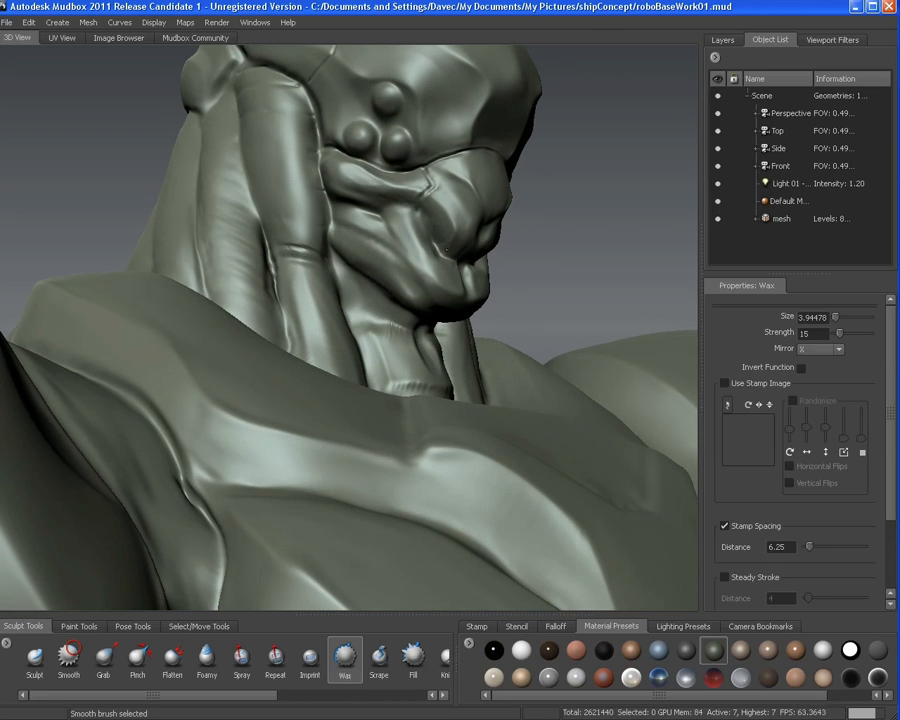
# Build up the underside of the snout with Wax, smooth it, and enlarge the brush to size 7.1331
pyautogui.moveTo(436, 234)
pyautogui.keyDown('alt'); pyautogui.mouseDown()
pyautogui.moveTo(370, 236)
pyautogui.moveTo(376, 231)
pyautogui.moveTo(355, 226)
pyautogui.moveTo(370, 220)
pyautogui.moveTo(315, 250)
pyautogui.mouseUp(); pyautogui.keyUp('alt')
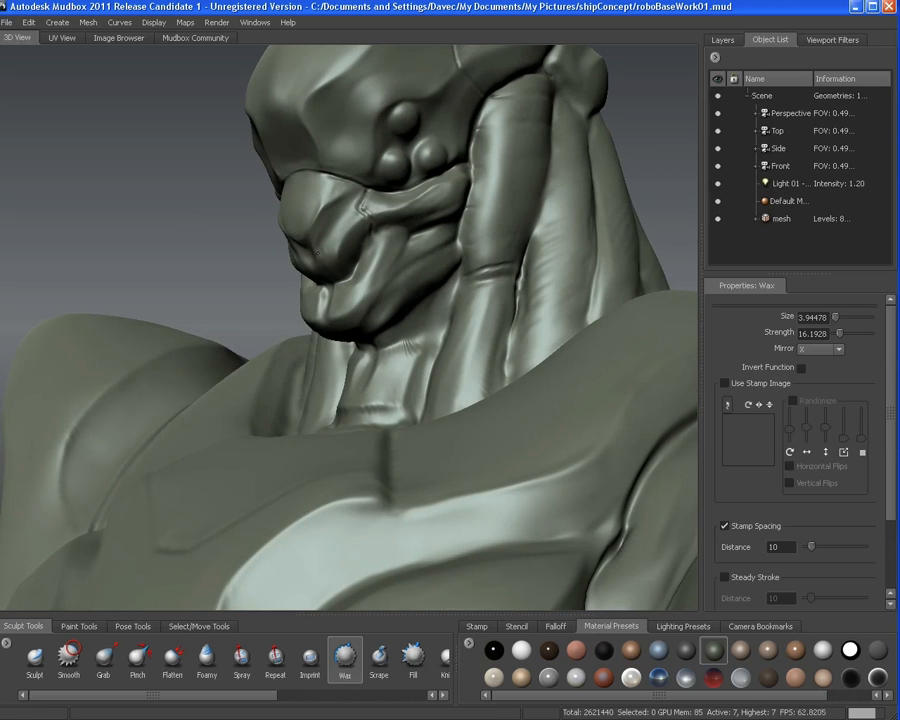
pyautogui.keyDown('alt'); pyautogui.moveTo(226, 172); pyautogui.dragTo(370, 220); pyautogui.keyUp('alt')
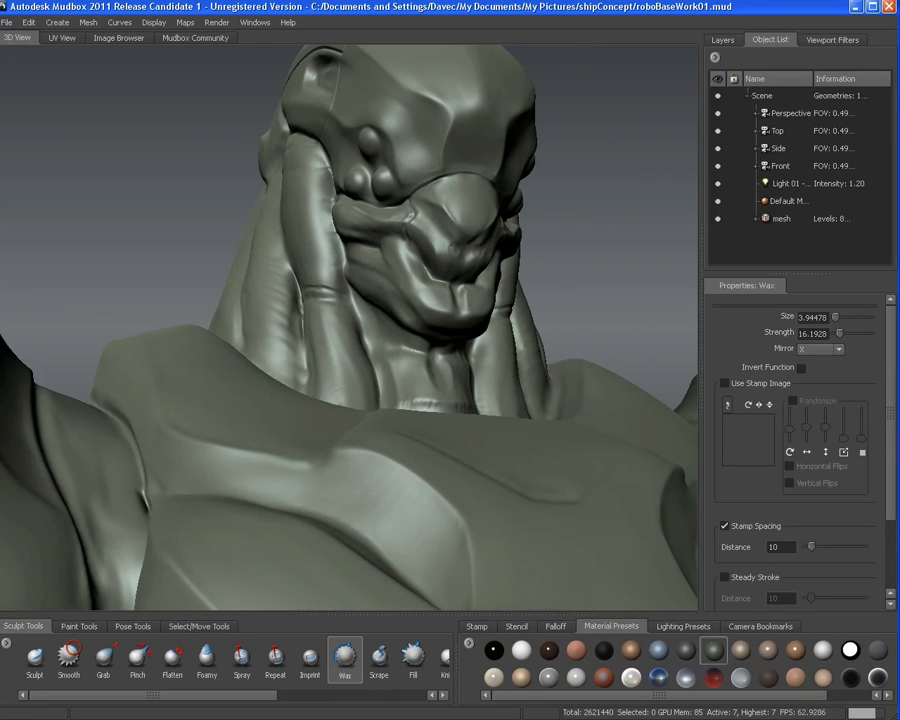
pyautogui.press('shift')
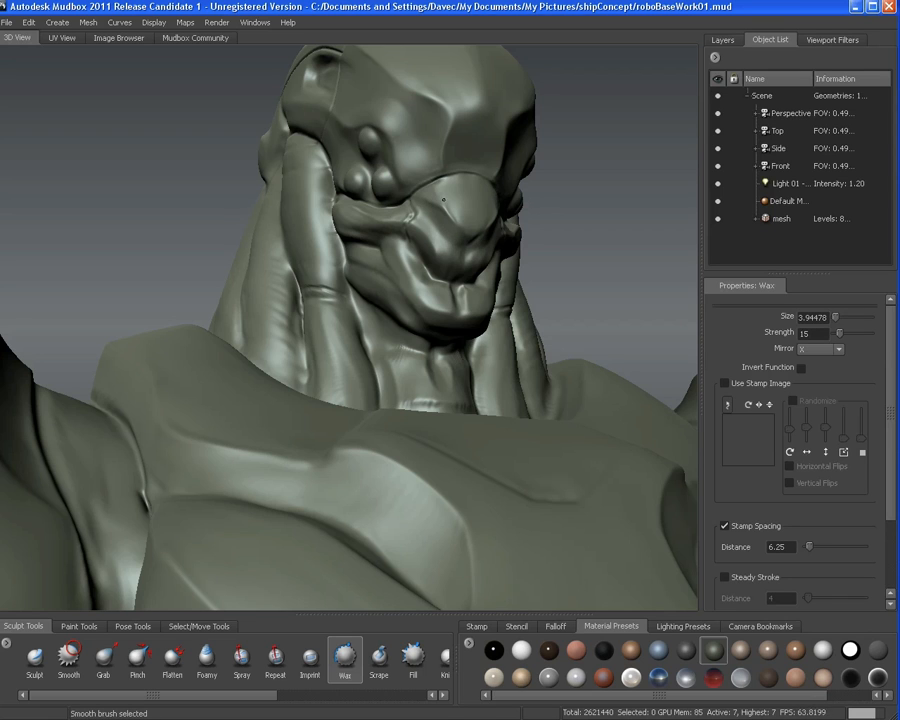
pyautogui.moveTo(471, 240)
pyautogui.keyDown('alt'); pyautogui.mouseDown()
pyautogui.moveTo(432, 233)
pyautogui.moveTo(450, 225)
pyautogui.moveTo(436, 211)
pyautogui.moveTo(364, 212)
pyautogui.moveTo(316, 199)
pyautogui.mouseUp(); pyautogui.keyUp('alt')
pyautogui.press('b')
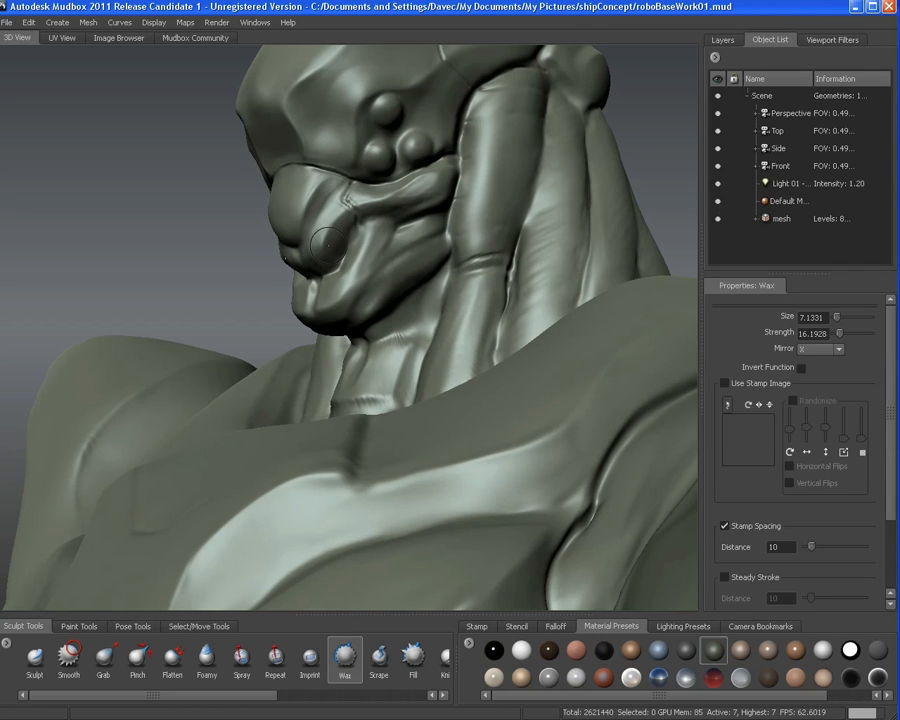
# Examine the head's proportions against the torso and shoulder armour from several angles and distances
pyautogui.keyDown('alt'); pyautogui.moveTo(321, 238); pyautogui.dragTo(356, 236); pyautogui.keyUp('alt')
pyautogui.keyDown('alt'); pyautogui.moveTo(356, 236); pyautogui.dragTo(336, 240, button='right'); pyautogui.keyUp('alt')
pyautogui.keyDown('alt'); pyautogui.moveTo(336, 240); pyautogui.dragTo(399, 227); pyautogui.keyUp('alt')
pyautogui.keyDown('alt'); pyautogui.moveTo(399, 227); pyautogui.dragTo(319, 143, button='right'); pyautogui.keyUp('alt')
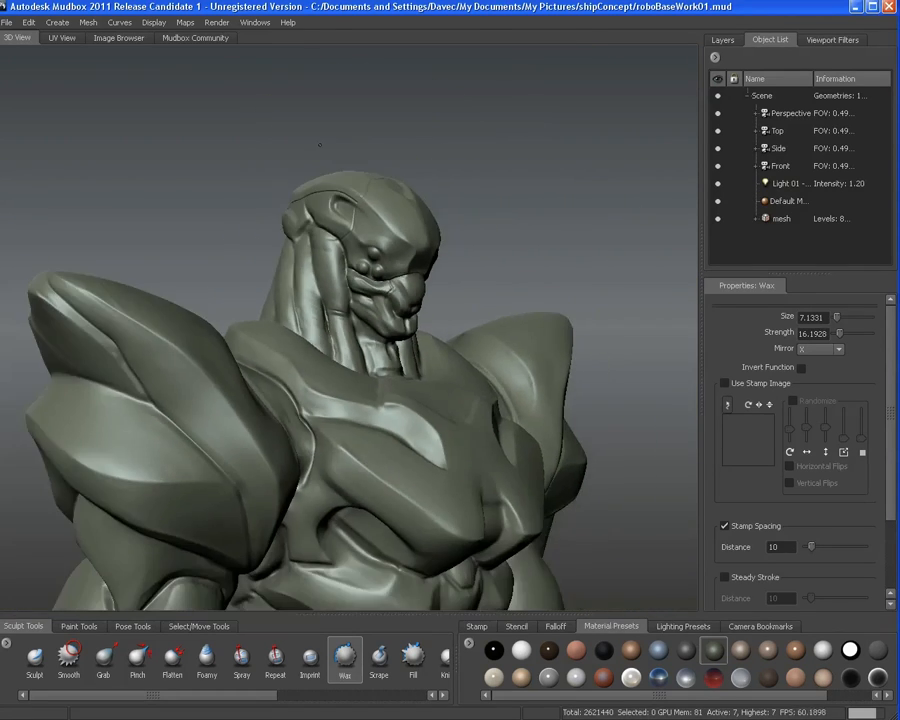
pyautogui.keyDown('alt'); pyautogui.moveTo(319, 143); pyautogui.dragTo(316, 50, button='middle'); pyautogui.keyUp('alt')
pyautogui.keyDown('alt'); pyautogui.moveTo(316, 90); pyautogui.dragTo(350, 100); pyautogui.keyUp('alt')
pyautogui.keyDown('alt'); pyautogui.moveTo(410, 180); pyautogui.dragTo(376, 157, button='right'); pyautogui.keyUp('alt')
pyautogui.keyDown('alt'); pyautogui.moveTo(376, 157); pyautogui.dragTo(400, 256, button='middle'); pyautogui.keyUp('alt')
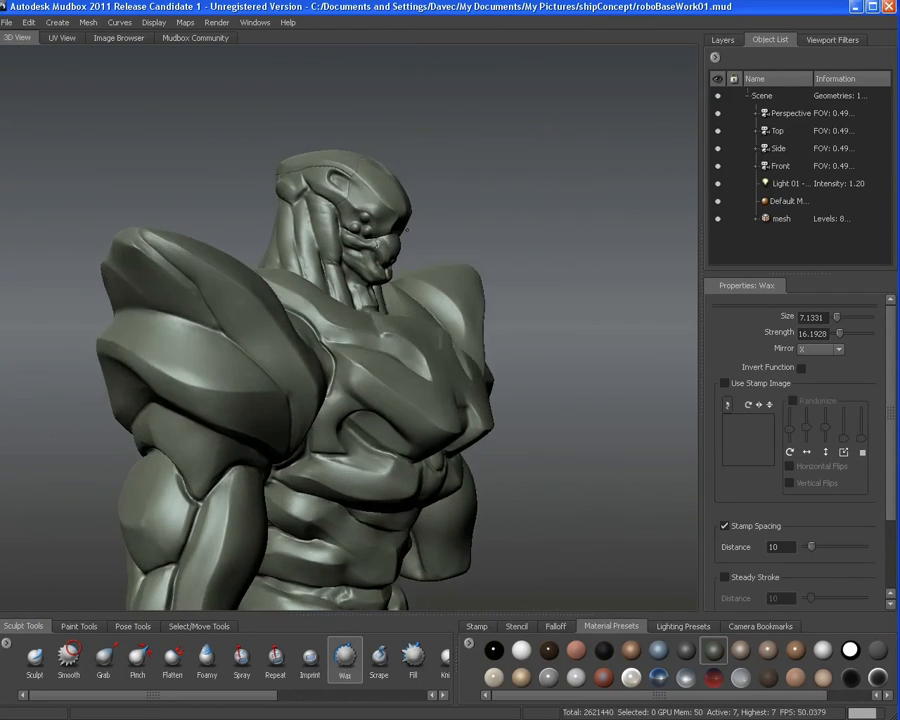
pyautogui.keyDown('alt'); pyautogui.moveTo(400, 256); pyautogui.dragTo(350, 246); pyautogui.keyUp('alt')
pyautogui.keyDown('alt'); pyautogui.moveTo(350, 246); pyautogui.dragTo(400, 205, button='right'); pyautogui.keyUp('alt')
pyautogui.keyDown('alt'); pyautogui.moveTo(385, 190); pyautogui.dragTo(422, 299, button='middle'); pyautogui.keyUp('alt')
pyautogui.keyDown('alt'); pyautogui.moveTo(422, 299); pyautogui.dragTo(401, 302); pyautogui.keyUp('alt')
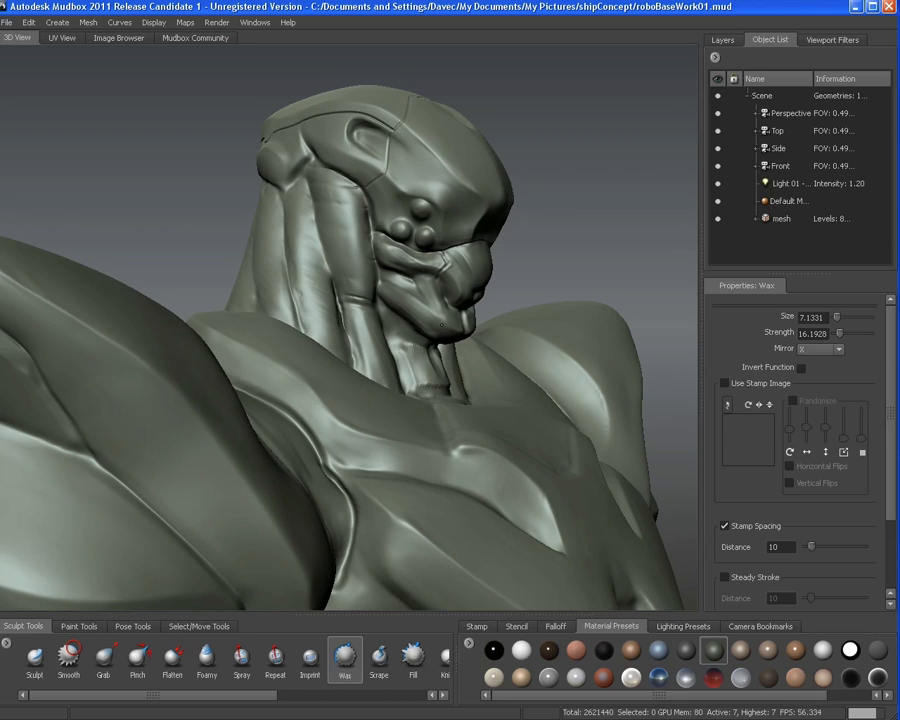
pyautogui.moveTo(441, 325)
pyautogui.keyDown('alt'); pyautogui.mouseDown()
pyautogui.moveTo(424, 311)
pyautogui.moveTo(388, 316)
pyautogui.moveTo(464, 311)
pyautogui.mouseUp(); pyautogui.keyUp('alt')
pyautogui.keyDown('alt'); pyautogui.moveTo(464, 311); pyautogui.dragTo(431, 278, button='right'); pyautogui.keyUp('alt')
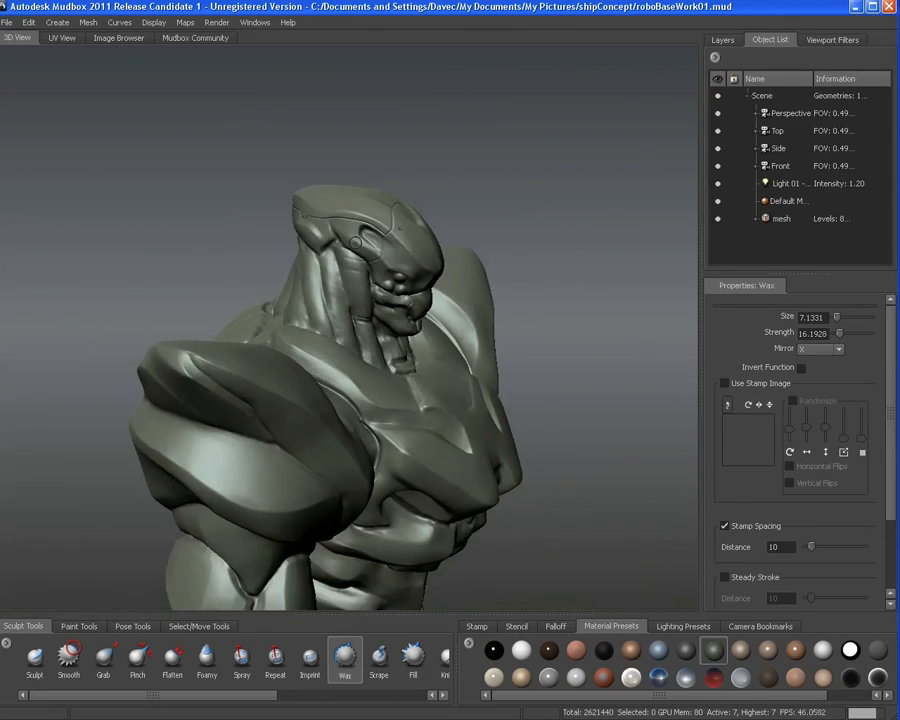
# Fill out the cheek and jaw beside the mouth with Wax at size 7.1331 and smooth the surface
pyautogui.keyDown('alt'); pyautogui.moveTo(431, 278); pyautogui.dragTo(316, 272); pyautogui.keyUp('alt')
pyautogui.keyDown('alt'); pyautogui.moveTo(316, 272); pyautogui.dragTo(442, 324, button='right'); pyautogui.keyUp('alt')
pyautogui.moveTo(360, 272); pyautogui.dragTo(388, 259)
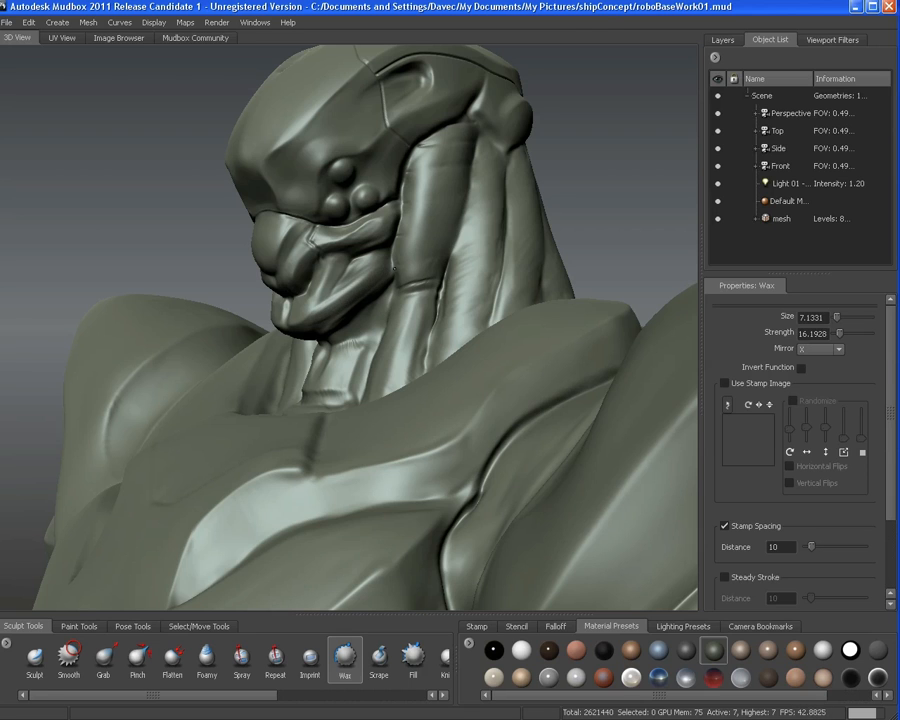
pyautogui.keyDown('alt'); pyautogui.moveTo(363, 280); pyautogui.dragTo(378, 284); pyautogui.keyUp('alt')
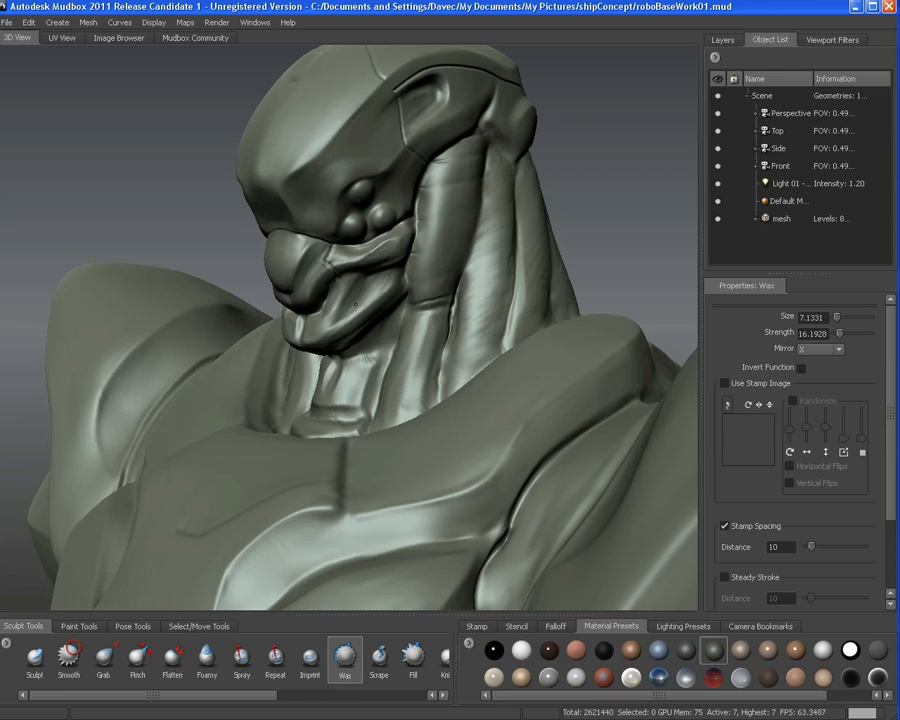
pyautogui.press('shift')
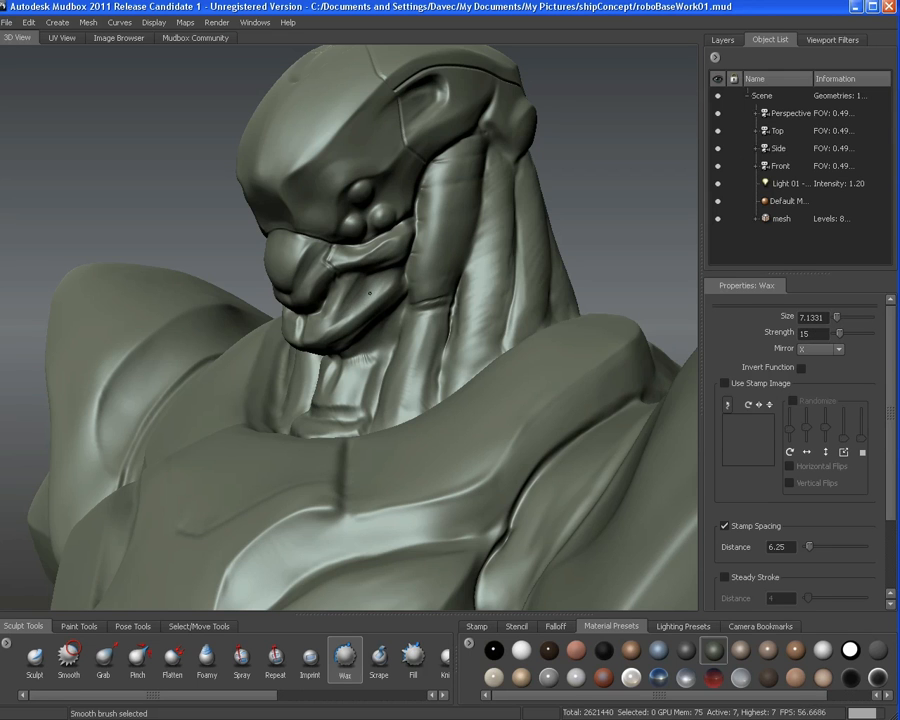
# Refine the cheek plane beside the upper lip with Wax at size 5.20003 and smooth it
pyautogui.moveTo(370, 293)
pyautogui.keyDown('alt'); pyautogui.mouseDown()
pyautogui.moveTo(485, 362)
pyautogui.moveTo(325, 260)
pyautogui.mouseUp(); pyautogui.keyUp('alt')
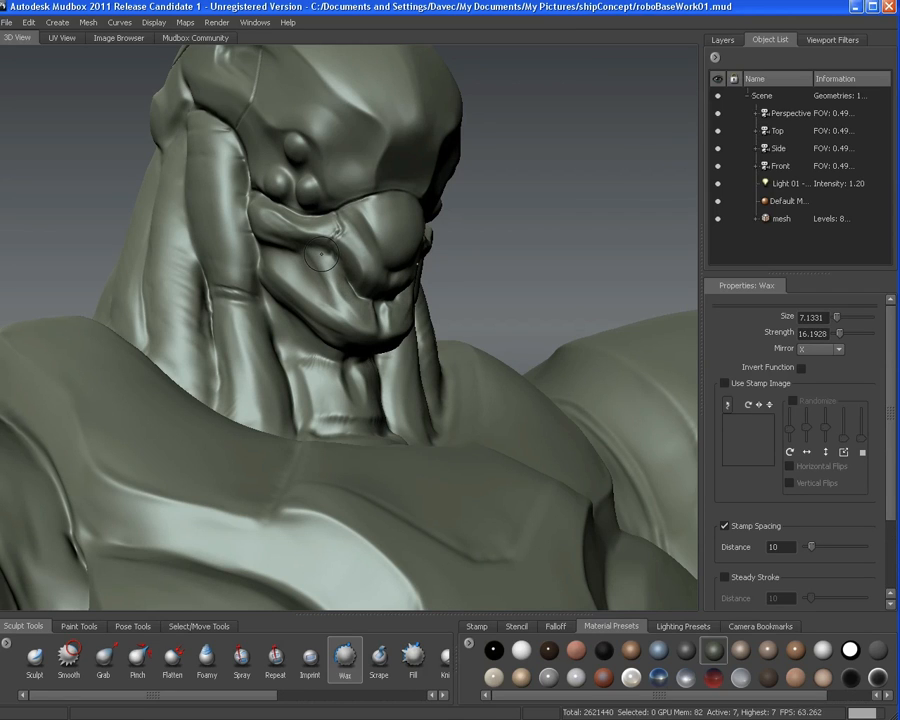
pyautogui.moveTo(351, 299); pyautogui.dragTo(342, 289)
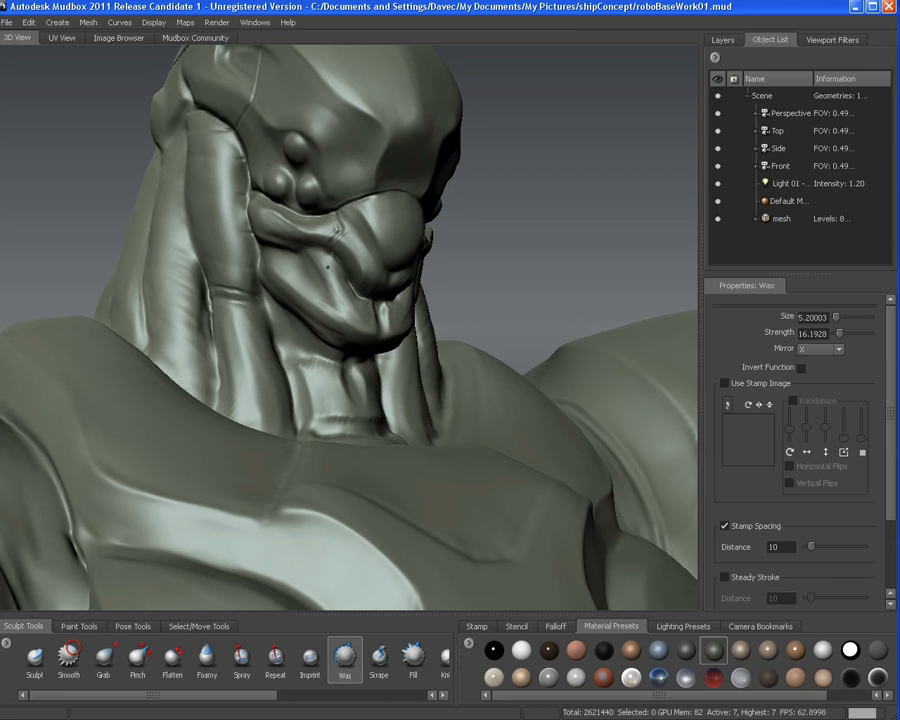
pyautogui.press('shift')
pyautogui.keyDown('alt'); pyautogui.moveTo(338, 280); pyautogui.dragTo(462, 372); pyautogui.keyUp('alt')
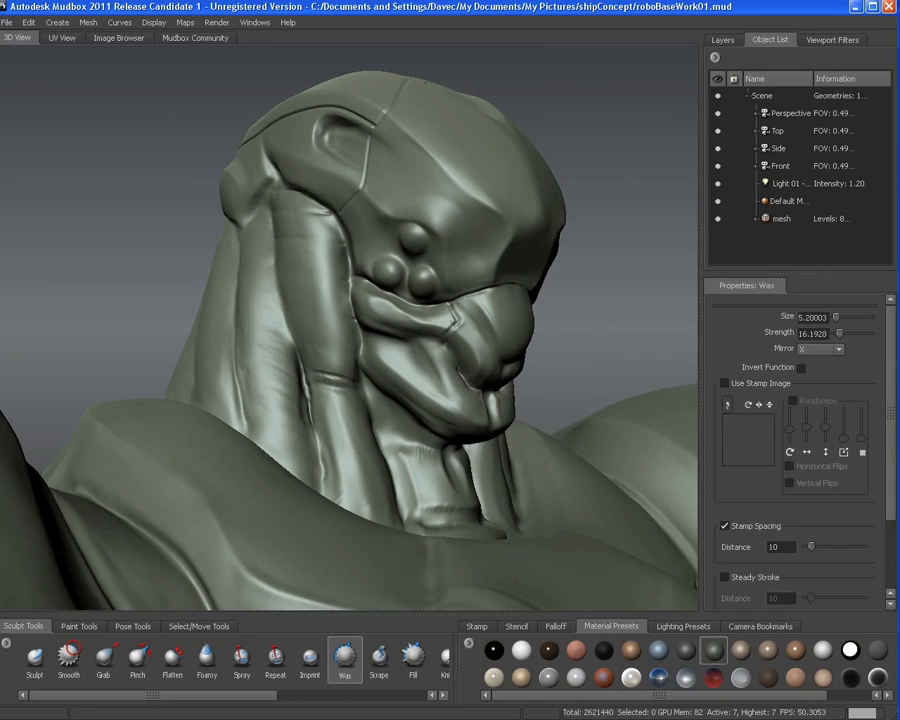
# Build up the side of the snout below the brow with Wax at size 5.20003 and smooth it
pyautogui.keyDown('alt'); pyautogui.moveTo(324, 240); pyautogui.dragTo(300, 310); pyautogui.keyUp('alt')
pyautogui.keyDown('alt'); pyautogui.moveTo(300, 310); pyautogui.dragTo(320, 300, button='right'); pyautogui.keyUp('alt')
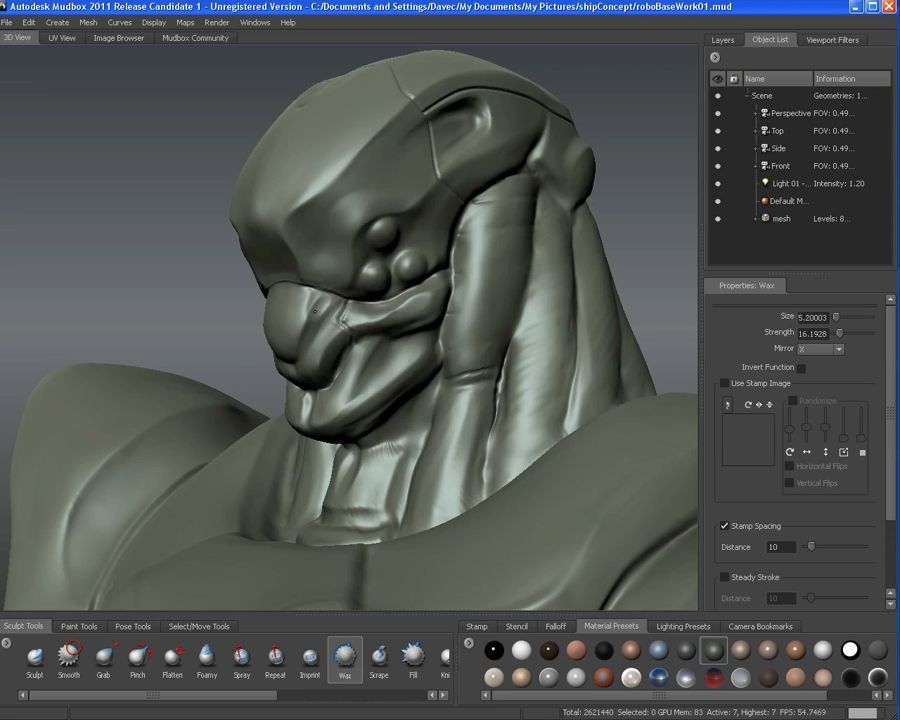
pyautogui.keyDown('alt'); pyautogui.moveTo(355, 415); pyautogui.dragTo(308, 281); pyautogui.keyUp('alt')
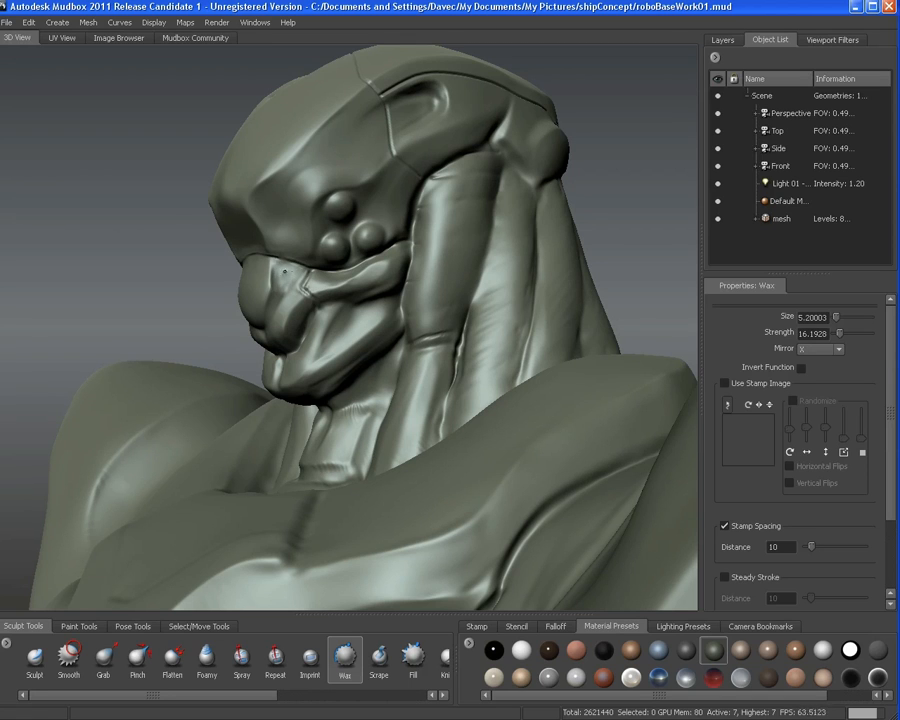
pyautogui.press('shift')
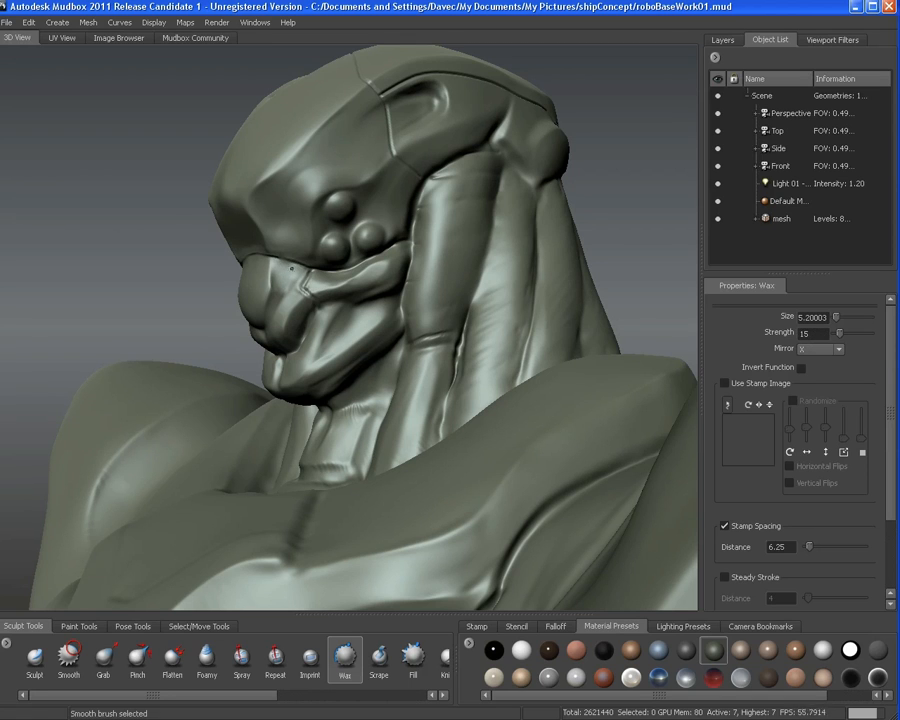
pyautogui.keyDown('alt'); pyautogui.moveTo(283, 303); pyautogui.dragTo(410, 302); pyautogui.keyUp('alt')
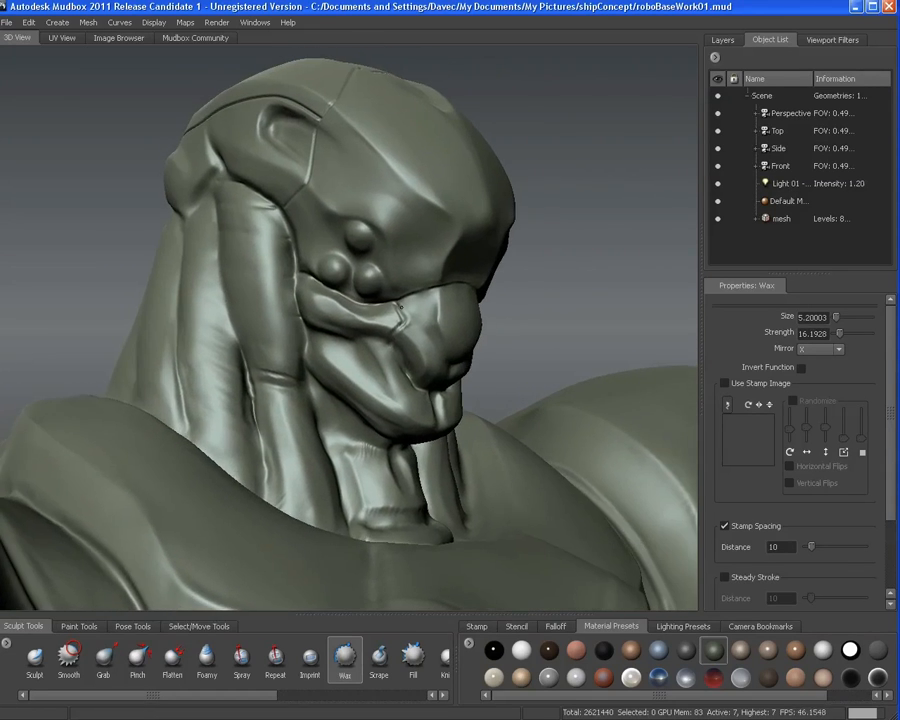
# Sculpt a small recess into the centre of the snout's tip with Wax at size 5.20003 and review the head
pyautogui.keyDown('alt'); pyautogui.moveTo(410, 302); pyautogui.dragTo(388, 288, button='right'); pyautogui.keyUp('alt')
pyautogui.keyDown('alt'); pyautogui.moveTo(445, 295); pyautogui.dragTo(383, 316); pyautogui.keyUp('alt')
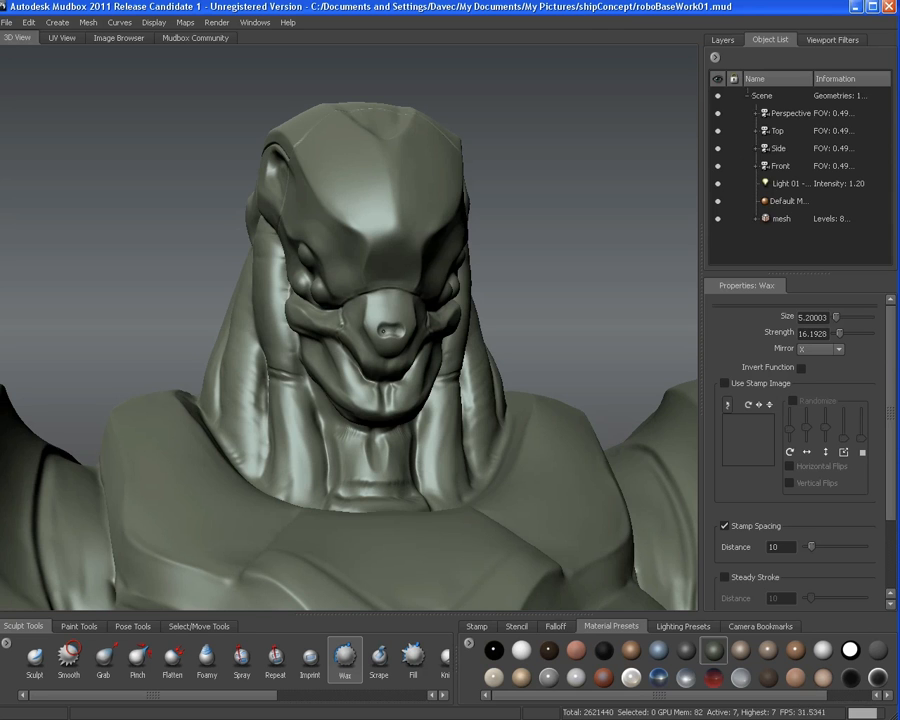
pyautogui.keyDown('alt'); pyautogui.moveTo(392, 338); pyautogui.dragTo(343, 330); pyautogui.keyUp('alt')
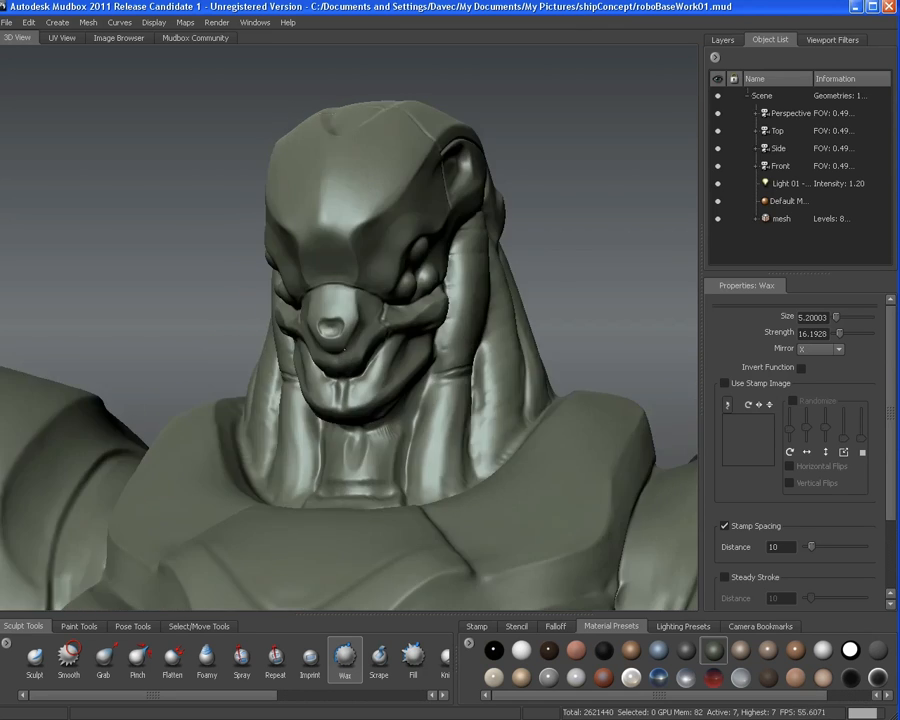
pyautogui.keyDown('alt'); pyautogui.moveTo(343, 330); pyautogui.dragTo(283, 297, button='right'); pyautogui.keyUp('alt')
pyautogui.keyDown('alt'); pyautogui.moveTo(330, 345); pyautogui.dragTo(384, 350); pyautogui.keyUp('alt')
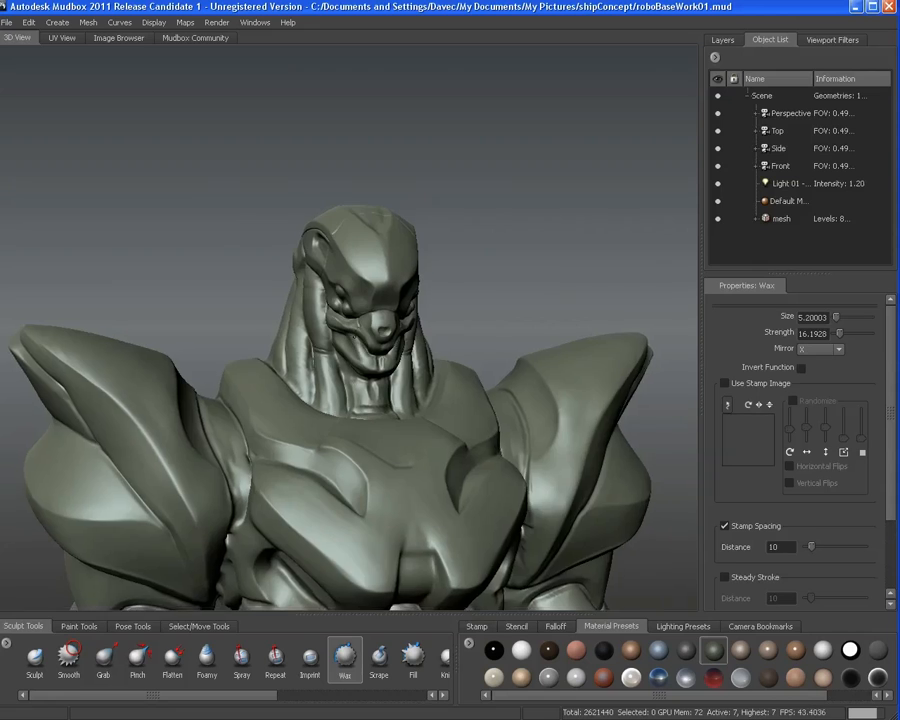
# Reshape the recess in the snout's tip with Wax at sizes 4.68003 and 3.41174
pyautogui.keyDown('alt'); pyautogui.moveTo(384, 350); pyautogui.dragTo(405, 358, button='right'); pyautogui.keyUp('alt')
pyautogui.keyDown('alt'); pyautogui.moveTo(400, 352); pyautogui.dragTo(355, 328); pyautogui.keyUp('alt')
pyautogui.keyDown('alt'); pyautogui.moveTo(355, 328); pyautogui.dragTo(364, 332, button='right'); pyautogui.keyUp('alt')
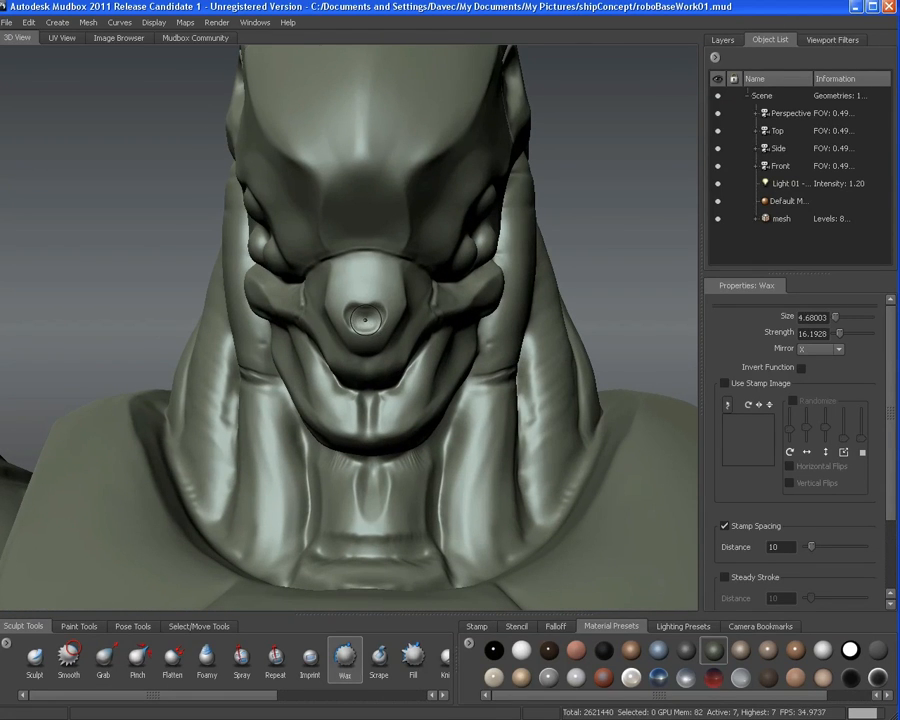
pyautogui.moveTo(365, 320)
pyautogui.mouseDown()
pyautogui.moveTo(358, 307)
pyautogui.moveTo(366, 308)
pyautogui.mouseUp()
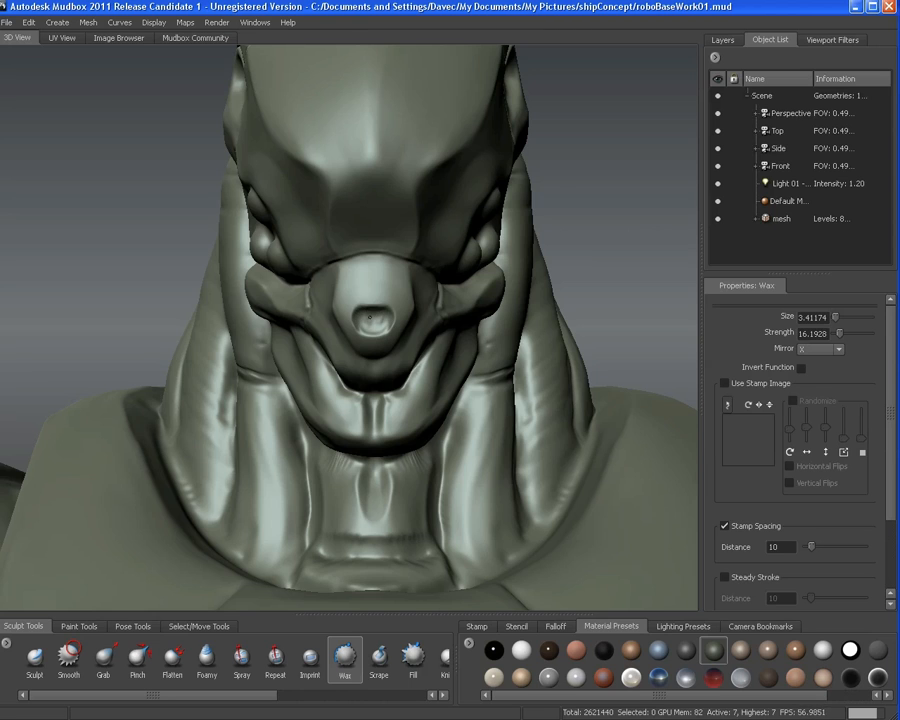
pyautogui.keyDown('alt'); pyautogui.moveTo(378, 333); pyautogui.dragTo(373, 323); pyautogui.keyUp('alt')
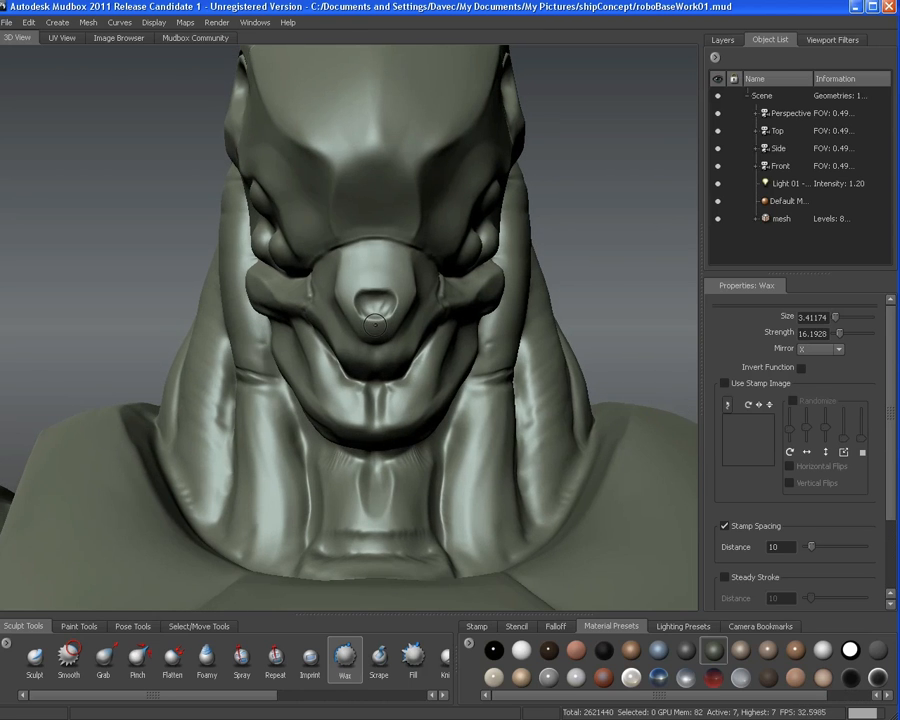
# Refine the lower edge of the snout recess with Wax at size 2.48716 and smooth it
pyautogui.press('[')
pyautogui.press('[')
pyautogui.press('[')
pyautogui.keyDown('alt'); pyautogui.moveTo(362, 305); pyautogui.dragTo(420, 302); pyautogui.keyUp('alt')
pyautogui.press('shift')
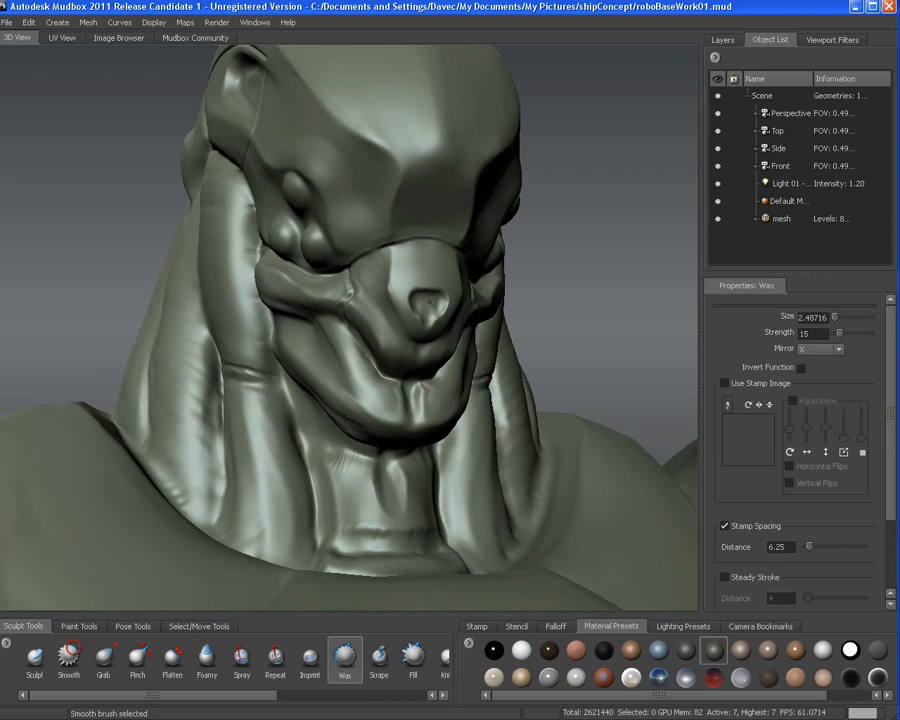
pyautogui.keyDown('alt'); pyautogui.moveTo(429, 301); pyautogui.dragTo(372, 305, button='right'); pyautogui.keyUp('alt')
pyautogui.moveTo(372, 305)
pyautogui.keyDown('alt'); pyautogui.mouseDown()
pyautogui.moveTo(428, 303)
pyautogui.moveTo(372, 310)
pyautogui.mouseUp(); pyautogui.keyUp('alt')
pyautogui.keyDown('alt'); pyautogui.moveTo(372, 310); pyautogui.dragTo(319, 313, button='right'); pyautogui.keyUp('alt')
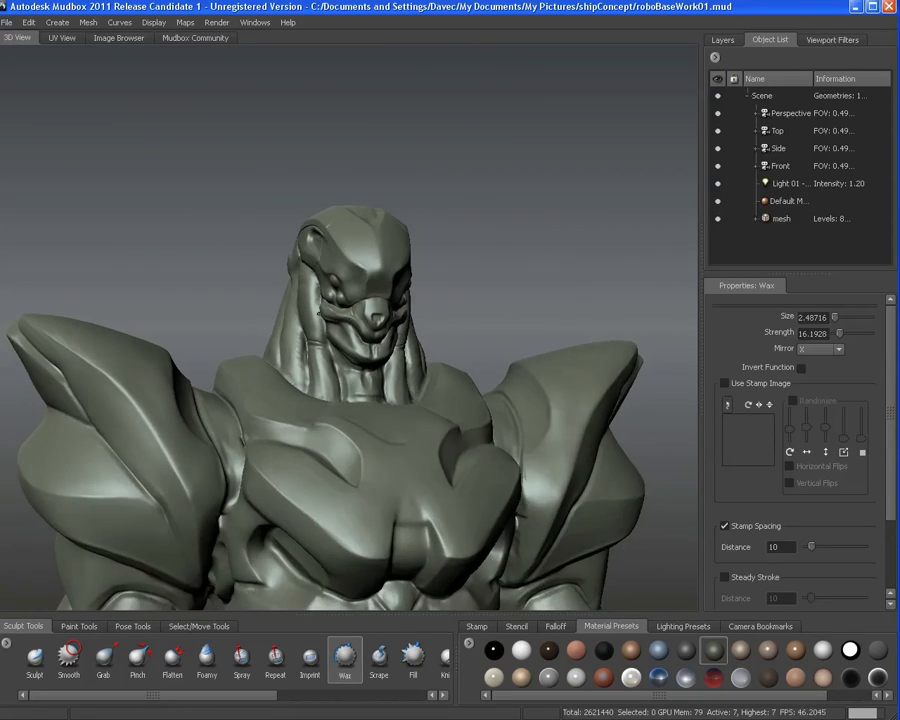
# Carve a seam along the lower edge of the helmet's side panel with the Sculpt brush at size 1.9136
pyautogui.keyDown('alt'); pyautogui.moveTo(319, 313); pyautogui.dragTo(488, 354); pyautogui.keyUp('alt')
pyautogui.keyDown('alt'); pyautogui.moveTo(394, 340); pyautogui.dragTo(450, 343, button='right'); pyautogui.keyUp('alt')
pyautogui.keyDown('alt'); pyautogui.moveTo(375, 300); pyautogui.dragTo(402, 381, button='middle'); pyautogui.keyUp('alt')
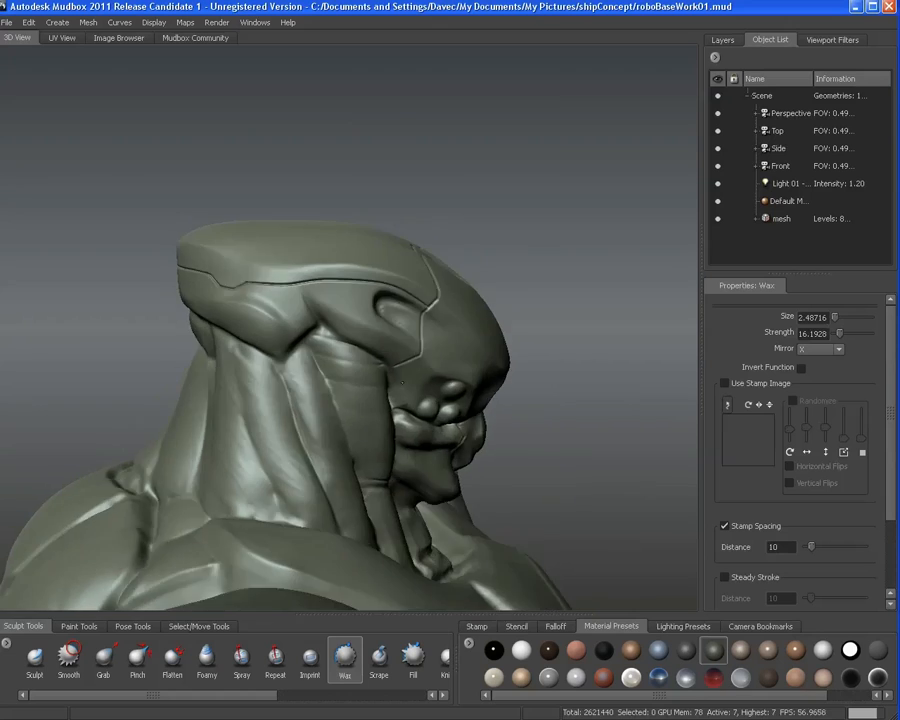
pyautogui.keyDown('alt'); pyautogui.moveTo(402, 381); pyautogui.dragTo(281, 402); pyautogui.keyUp('alt')
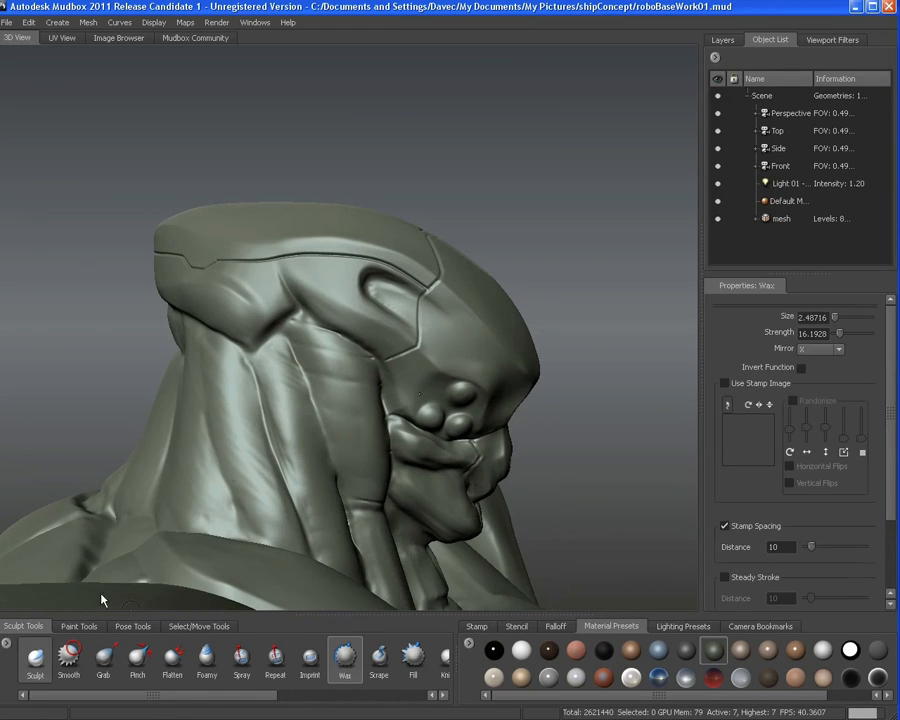
pyautogui.click(35, 660)
pyautogui.keyDown('alt'); pyautogui.moveTo(220, 365); pyautogui.dragTo(284, 363); pyautogui.keyUp('alt')
pyautogui.moveTo(315, 321); pyautogui.dragTo(308, 291)
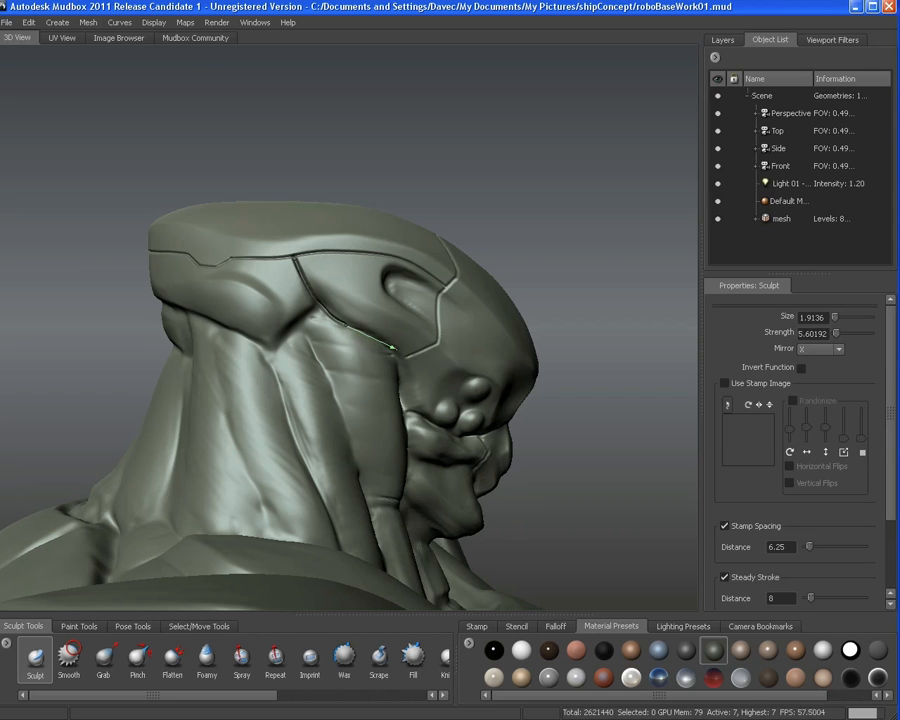
pyautogui.keyDown('alt'); pyautogui.moveTo(372, 392); pyautogui.dragTo(330, 392, button='right'); pyautogui.keyUp('alt')
pyautogui.moveTo(330, 392)
pyautogui.keyDown('alt'); pyautogui.mouseDown()
pyautogui.moveTo(265, 398)
pyautogui.moveTo(350, 396)
pyautogui.moveTo(338, 392)
pyautogui.mouseUp(); pyautogui.keyUp('alt')
# Invert the Sculpt brush and carve a short seam into the upper arm above the elbow at size 1.9136
pyautogui.keyDown('alt'); pyautogui.moveTo(270, 335); pyautogui.dragTo(305, 335, button='right'); pyautogui.keyUp('alt')
pyautogui.keyDown('alt'); pyautogui.moveTo(305, 335); pyautogui.dragTo(398, 392, button='middle'); pyautogui.keyUp('alt')
pyautogui.moveTo(398, 391)
pyautogui.keyDown('alt'); pyautogui.mouseDown()
pyautogui.moveTo(373, 365)
pyautogui.moveTo(262, 322)
pyautogui.mouseUp(); pyautogui.keyUp('alt')
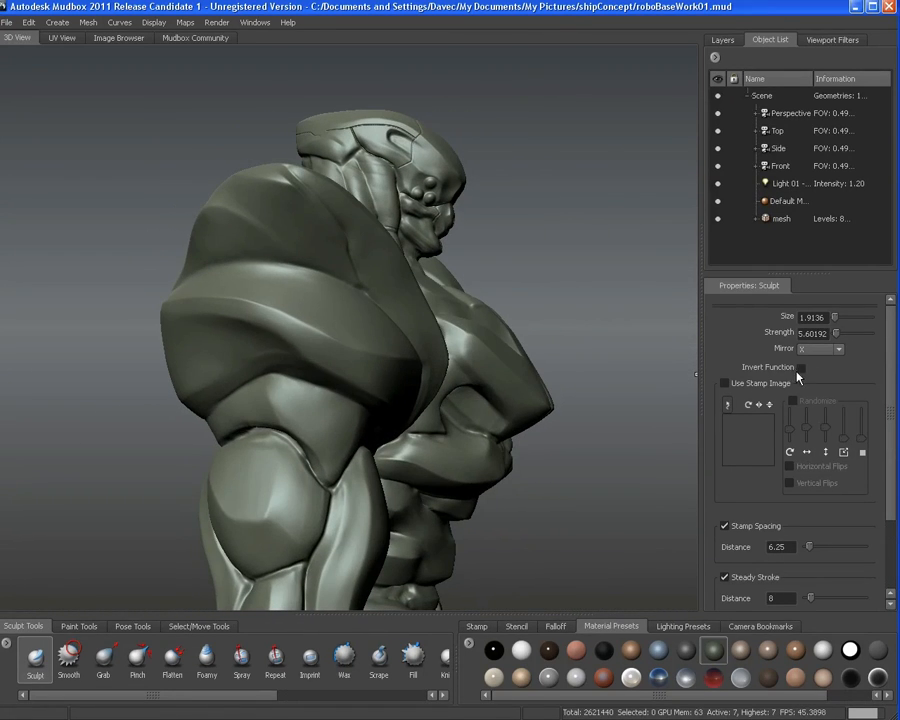
pyautogui.click(800, 368)
pyautogui.moveTo(285, 282)
pyautogui.keyDown('alt'); pyautogui.mouseDown()
pyautogui.moveTo(356, 286)
pyautogui.moveTo(380, 226)
pyautogui.moveTo(408, 232)
pyautogui.moveTo(422, 222)
pyautogui.moveTo(347, 249)
pyautogui.mouseUp(); pyautogui.keyUp('alt')
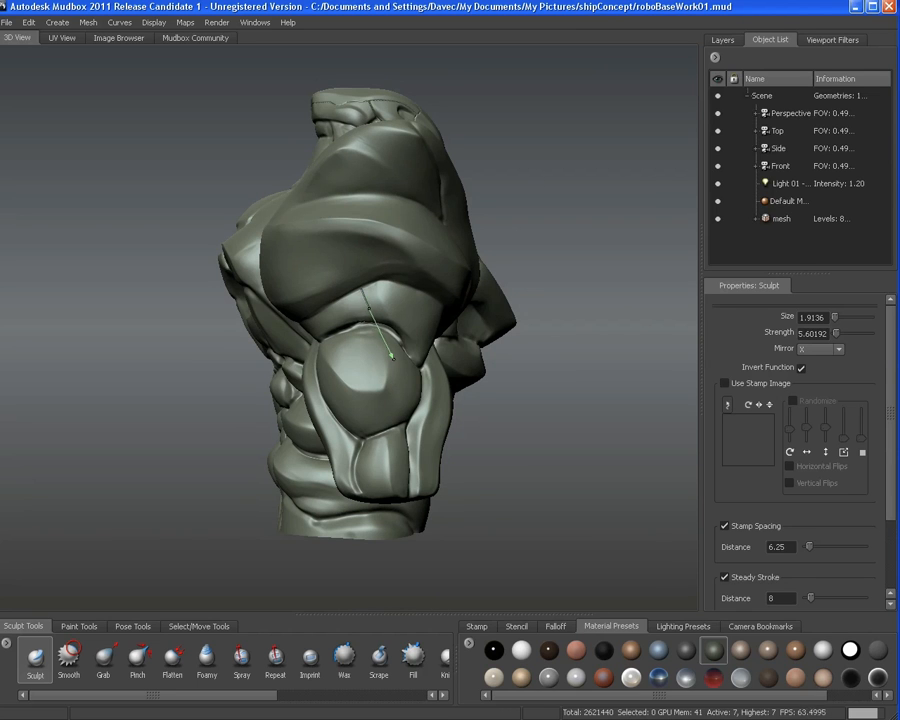
pyautogui.keyDown('alt'); pyautogui.moveTo(404, 356); pyautogui.dragTo(372, 354); pyautogui.keyUp('alt')
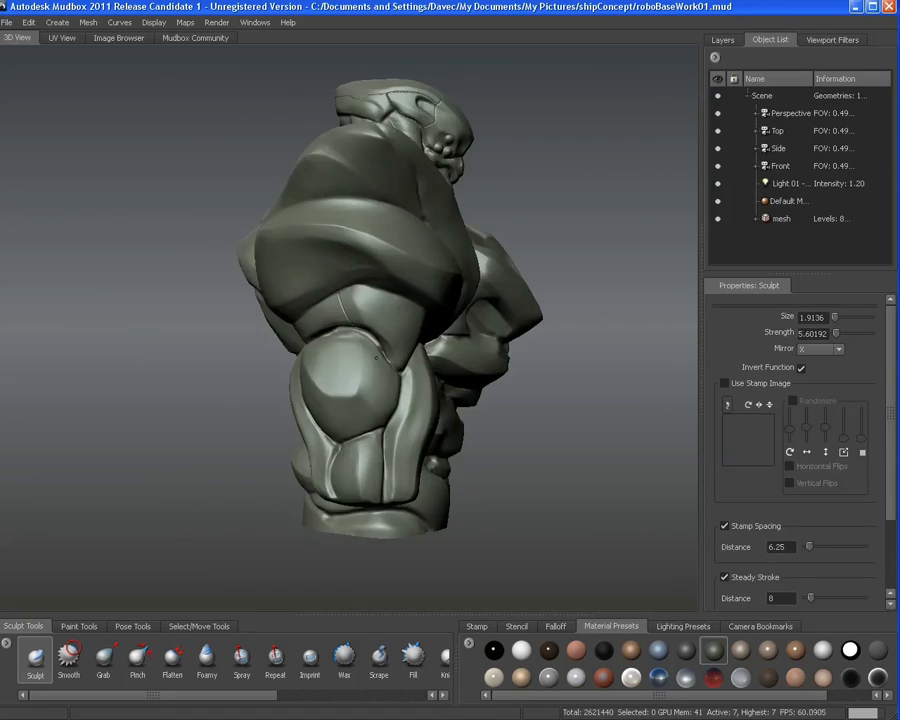
pyautogui.keyDown('alt'); pyautogui.moveTo(372, 354); pyautogui.dragTo(384, 350, button='right'); pyautogui.keyUp('alt')
# Carve a horizontal seam around the forearm with the inverted Sculpt brush at size 1.9136
pyautogui.moveTo(384, 350)
pyautogui.keyDown('alt'); pyautogui.mouseDown()
pyautogui.moveTo(398, 330)
pyautogui.moveTo(393, 370)
pyautogui.moveTo(346, 263)
pyautogui.moveTo(364, 289)
pyautogui.moveTo(323, 281)
pyautogui.moveTo(301, 297)
pyautogui.moveTo(280, 354)
pyautogui.moveTo(338, 357)
pyautogui.mouseUp(); pyautogui.keyUp('alt')
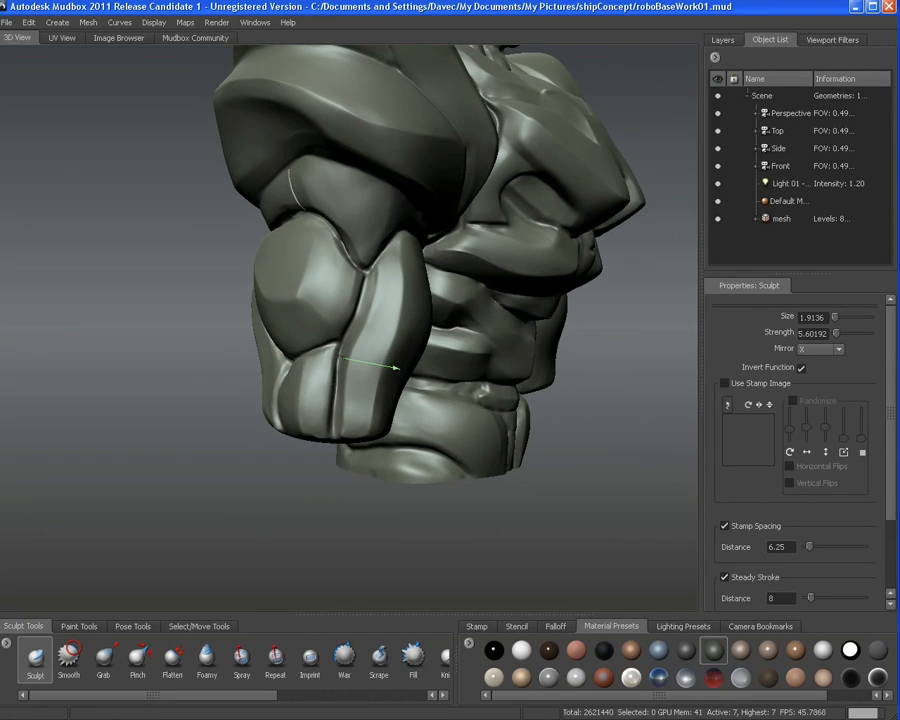
pyautogui.keyDown('alt'); pyautogui.moveTo(418, 359); pyautogui.dragTo(254, 343); pyautogui.keyUp('alt')
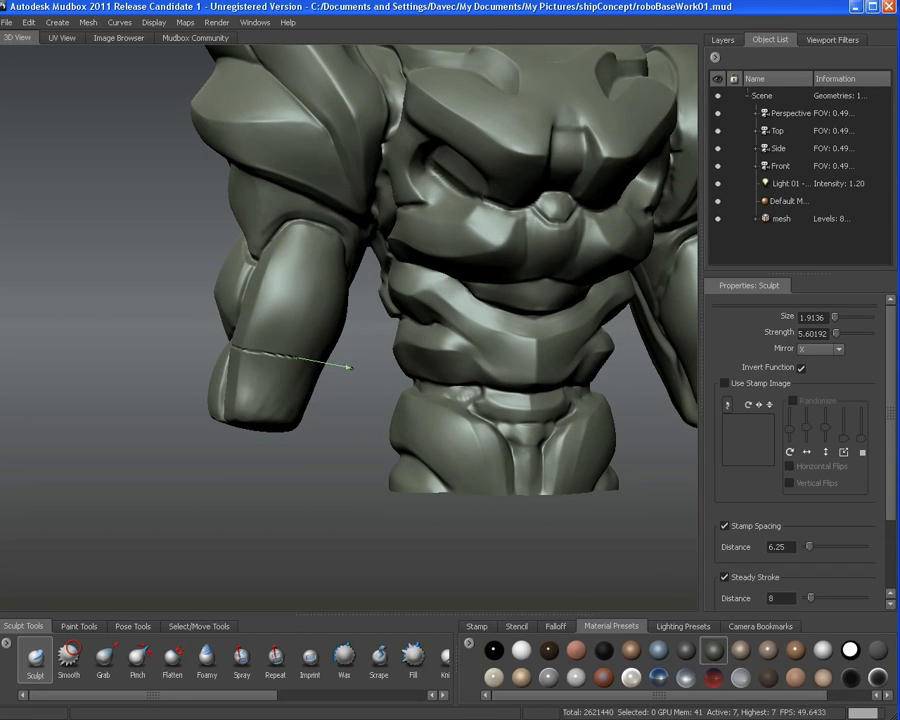
pyautogui.keyDown('alt'); pyautogui.moveTo(357, 374); pyautogui.dragTo(225, 325); pyautogui.keyUp('alt')
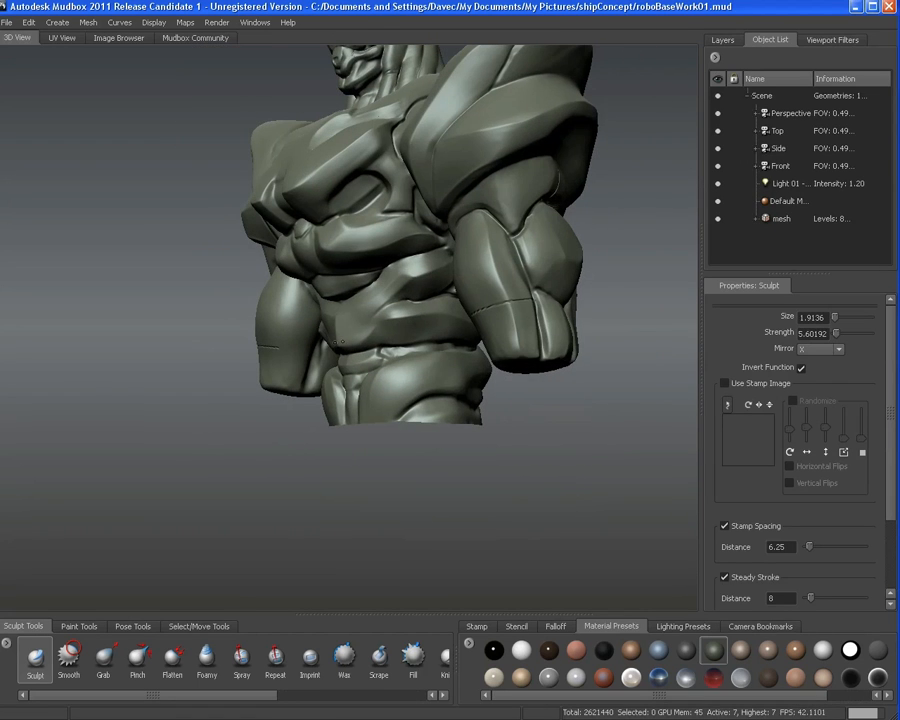
pyautogui.keyDown('alt'); pyautogui.moveTo(340, 342); pyautogui.dragTo(272, 349); pyautogui.keyUp('alt')
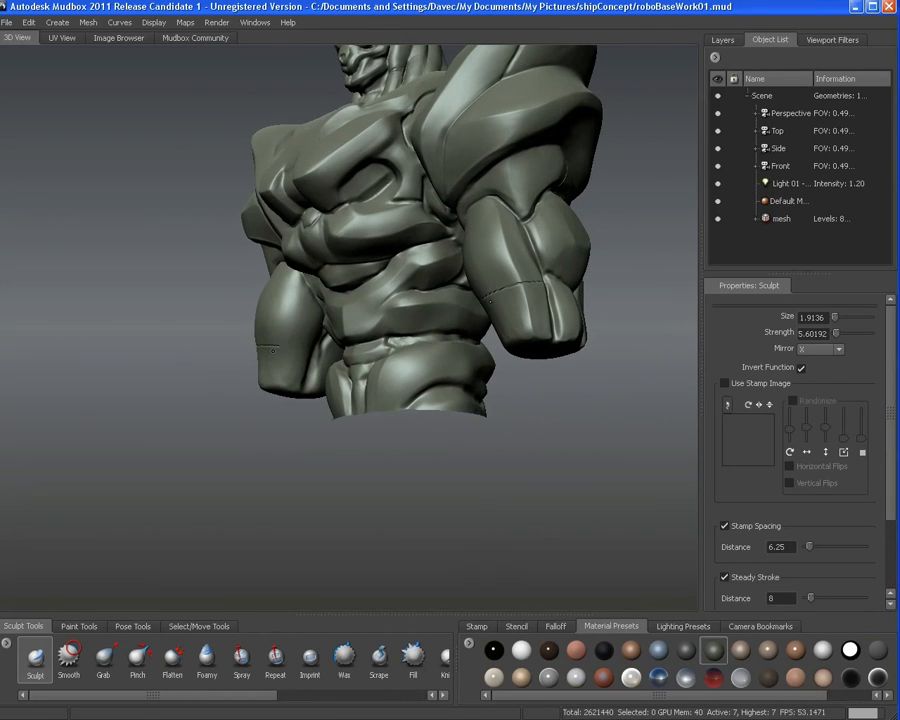
pyautogui.moveTo(330, 348)
pyautogui.mouseDown()
pyautogui.moveTo(372, 356)
pyautogui.moveTo(418, 322)
pyautogui.mouseUp()
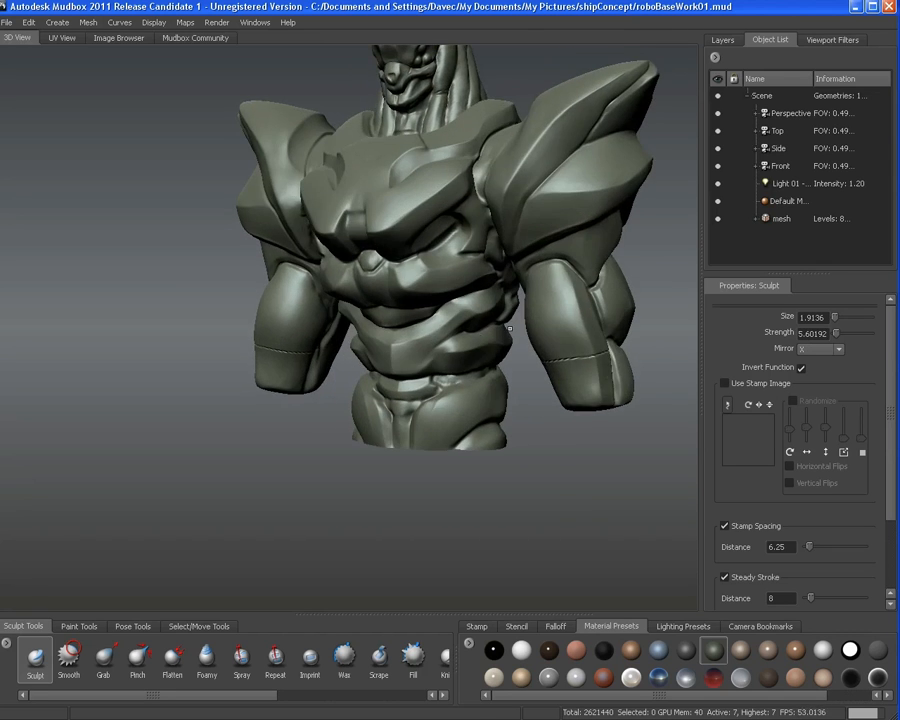
# Try to carve an angled seam down the side of the plate below the chest with inverted Sculpt at size 3.39005
pyautogui.keyDown('alt'); pyautogui.moveTo(418, 322); pyautogui.dragTo(385, 304, button='right'); pyautogui.keyUp('alt')
pyautogui.keyDown('alt'); pyautogui.moveTo(385, 304); pyautogui.dragTo(399, 296); pyautogui.keyUp('alt')
pyautogui.keyDown('alt'); pyautogui.moveTo(399, 296); pyautogui.dragTo(430, 298, button='right'); pyautogui.keyUp('alt')
pyautogui.keyDown('alt'); pyautogui.moveTo(430, 298); pyautogui.dragTo(385, 352, button='middle'); pyautogui.keyUp('alt')
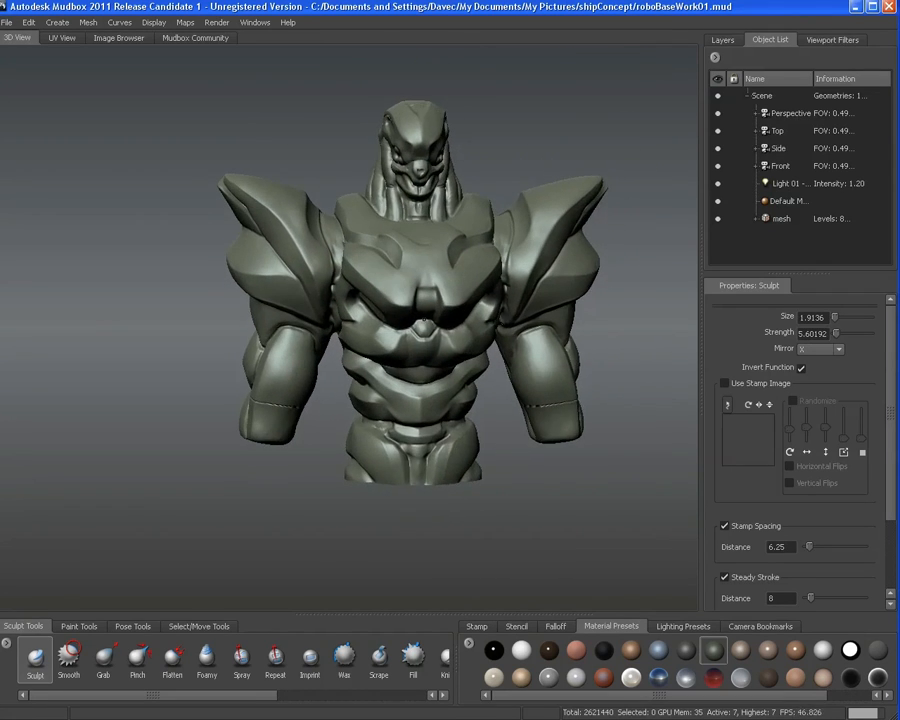
pyautogui.keyDown('alt'); pyautogui.moveTo(385, 352); pyautogui.dragTo(396, 346, button='right'); pyautogui.keyUp('alt')
pyautogui.moveTo(396, 346)
pyautogui.keyDown('alt'); pyautogui.mouseDown()
pyautogui.moveTo(427, 339)
pyautogui.moveTo(427, 363)
pyautogui.moveTo(433, 318)
pyautogui.mouseUp(); pyautogui.keyUp('alt')
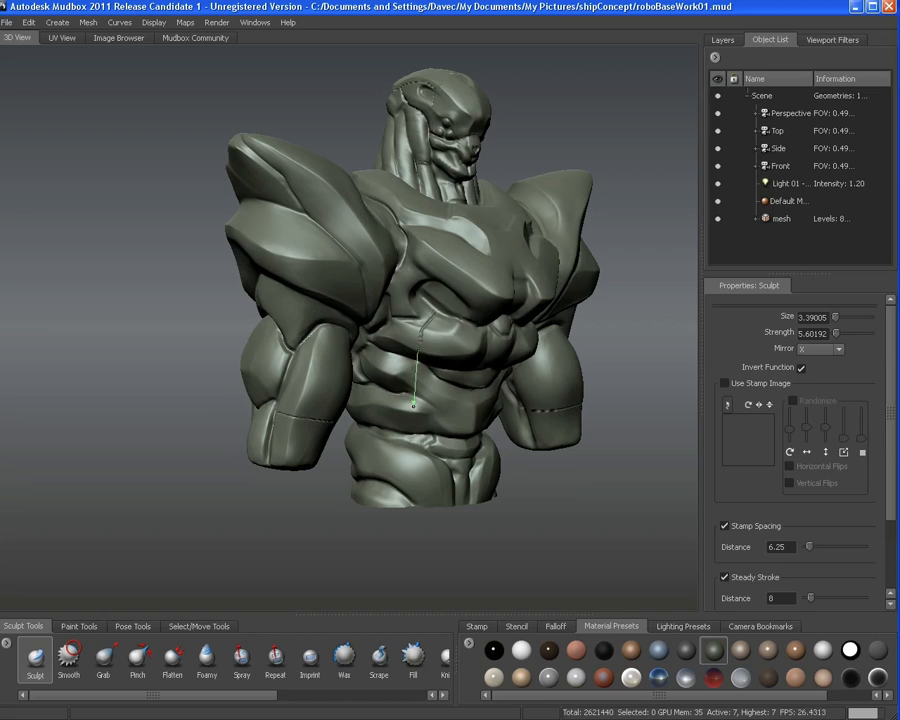
pyautogui.keyDown('alt'); pyautogui.moveTo(428, 387); pyautogui.dragTo(466, 388, button='right'); pyautogui.keyUp('alt')
pyautogui.keyDown('alt'); pyautogui.moveTo(466, 388); pyautogui.dragTo(424, 428, button='middle'); pyautogui.keyUp('alt')
pyautogui.keyDown('alt'); pyautogui.moveTo(424, 428); pyautogui.dragTo(464, 430, button='right'); pyautogui.keyUp('alt')
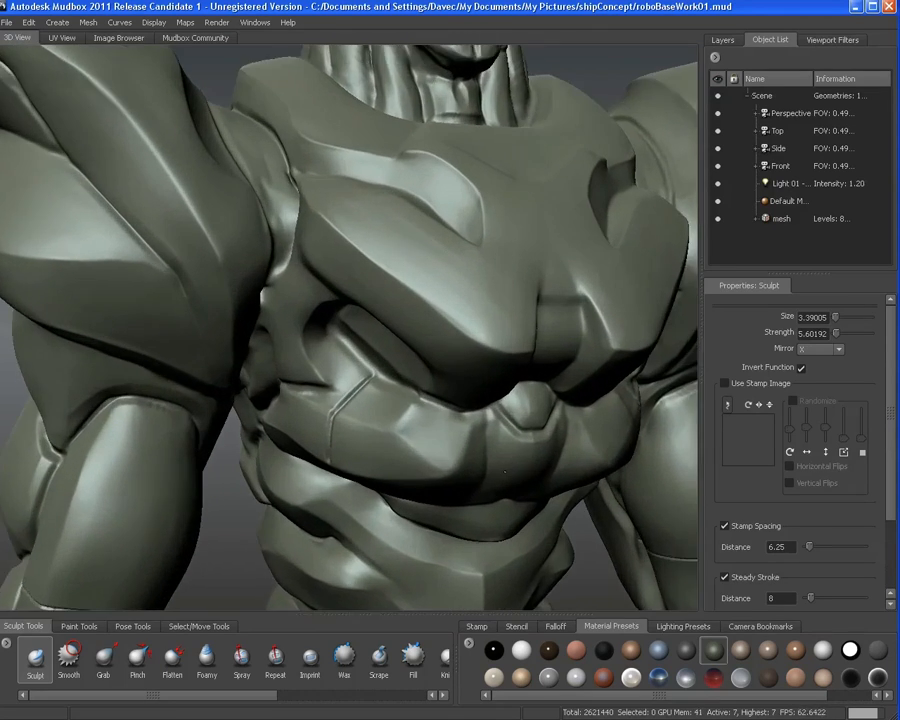
pyautogui.moveTo(464, 430)
pyautogui.keyDown('alt'); pyautogui.mouseDown()
pyautogui.moveTo(479, 454)
pyautogui.moveTo(443, 357)
pyautogui.moveTo(456, 398)
pyautogui.moveTo(504, 435)
pyautogui.moveTo(408, 428)
pyautogui.mouseUp(); pyautogui.keyUp('alt')
pyautogui.keyDown('alt'); pyautogui.moveTo(408, 428); pyautogui.dragTo(374, 428, button='right'); pyautogui.keyUp('alt')
pyautogui.keyDown('alt'); pyautogui.moveTo(374, 428); pyautogui.dragTo(312, 452); pyautogui.keyUp('alt')
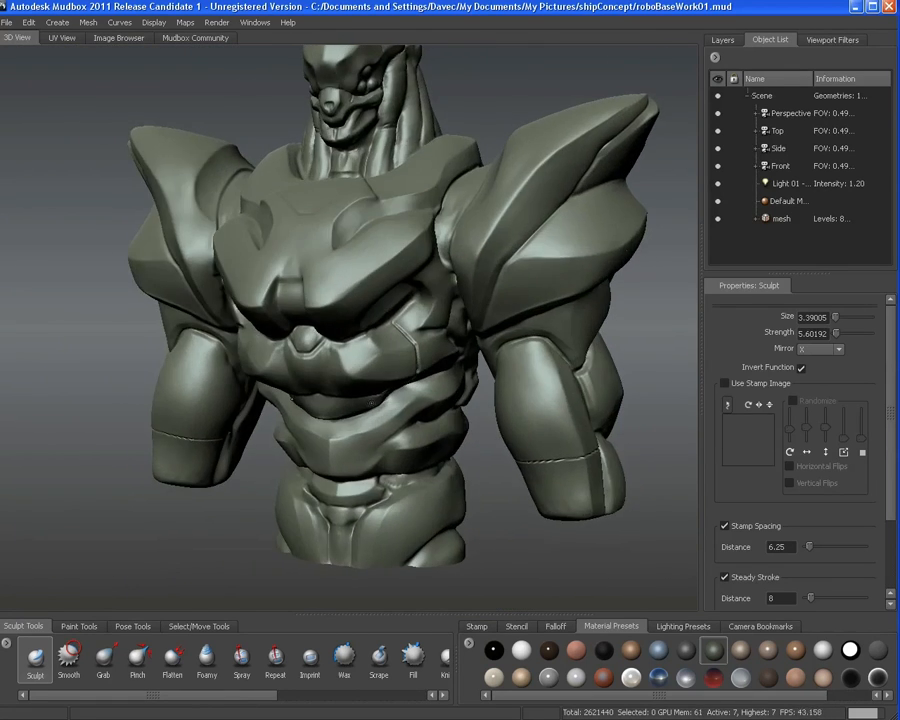
# Carve a seam along the upper edge of the plate below the chest towards its centre with inverted Sculpt at size 4.51216
pyautogui.keyDown('alt'); pyautogui.moveTo(373, 403); pyautogui.dragTo(318, 385); pyautogui.keyUp('alt')
pyautogui.keyDown('alt'); pyautogui.moveTo(318, 385); pyautogui.dragTo(322, 355, button='right'); pyautogui.keyUp('alt')
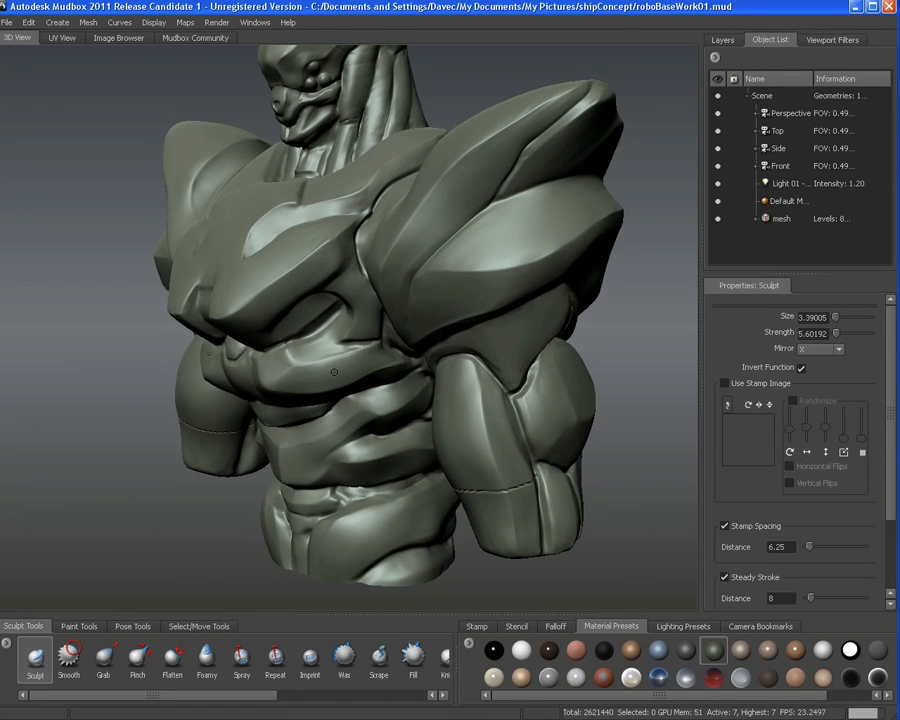
pyautogui.moveTo(334, 372)
pyautogui.keyDown('alt'); pyautogui.mouseDown()
pyautogui.moveTo(360, 316)
pyautogui.moveTo(379, 328)
pyautogui.moveTo(440, 308)
pyautogui.moveTo(370, 308)
pyautogui.mouseUp(); pyautogui.keyUp('alt')
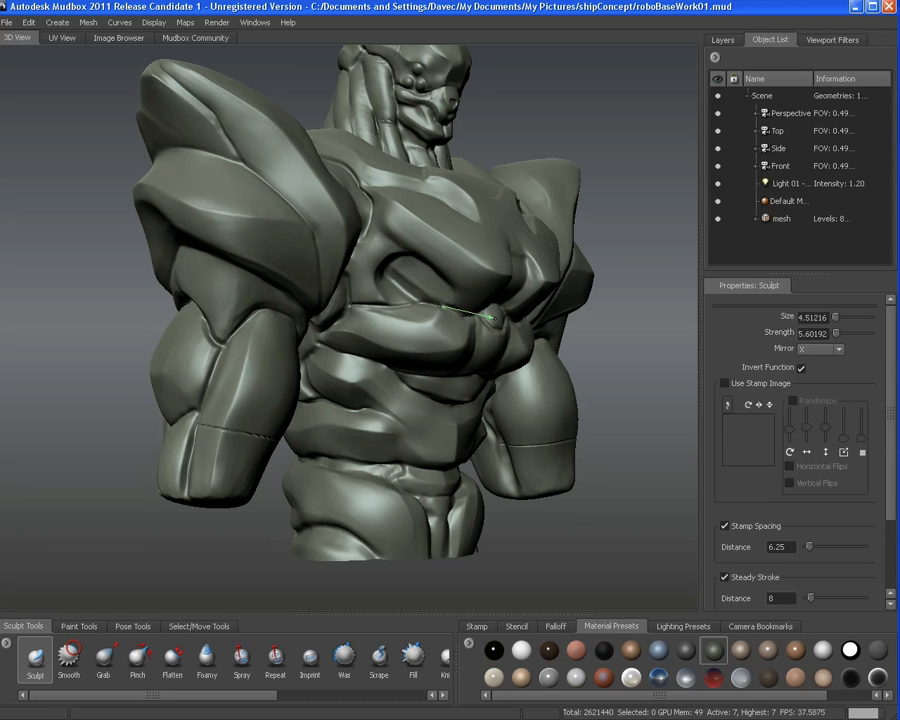
pyautogui.moveTo(500, 331)
pyautogui.keyDown('alt'); pyautogui.mouseDown()
pyautogui.moveTo(362, 261)
pyautogui.moveTo(363, 300)
pyautogui.mouseUp(); pyautogui.keyUp('alt')
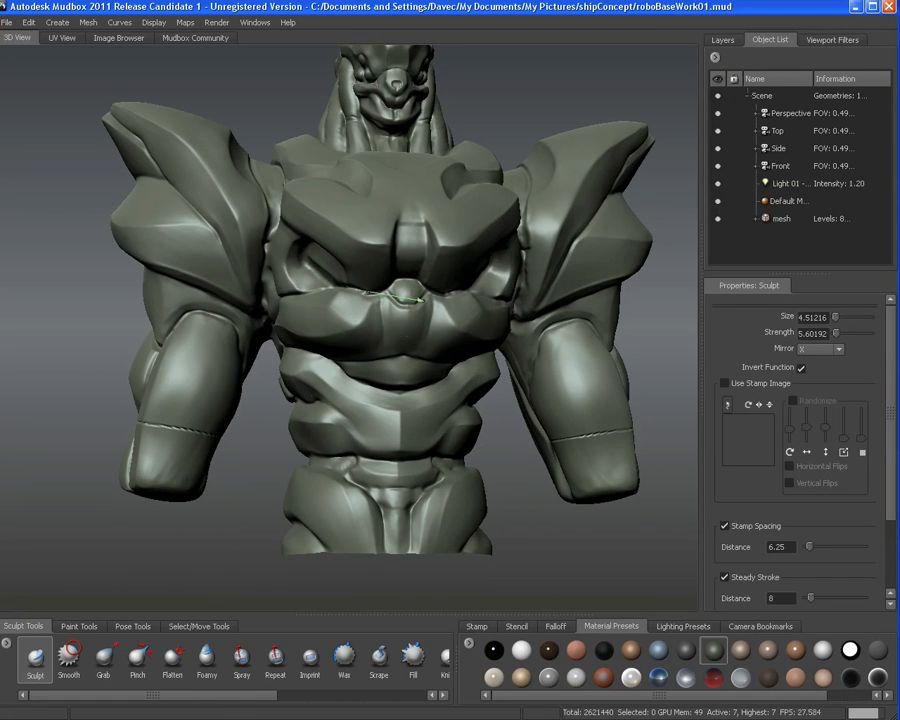
# Carve a stepped seam across the collar armour beside the neck with inverted Sculpt at size 4.51216
pyautogui.moveTo(388, 292)
pyautogui.keyDown('alt'); pyautogui.mouseDown()
pyautogui.moveTo(333, 334)
pyautogui.moveTo(497, 290)
pyautogui.moveTo(423, 304)
pyautogui.moveTo(395, 345)
pyautogui.moveTo(381, 344)
pyautogui.moveTo(415, 320)
pyautogui.moveTo(435, 322)
pyautogui.moveTo(389, 342)
pyautogui.moveTo(368, 334)
pyautogui.mouseUp(); pyautogui.keyUp('alt')
pyautogui.keyDown('alt'); pyautogui.moveTo(368, 334); pyautogui.dragTo(346, 350, button='middle'); pyautogui.keyUp('alt')
pyautogui.keyDown('alt'); pyautogui.moveTo(346, 350); pyautogui.dragTo(396, 342); pyautogui.keyUp('alt')
pyautogui.keyDown('alt'); pyautogui.moveTo(396, 342); pyautogui.dragTo(471, 310, button='right'); pyautogui.keyUp('alt')
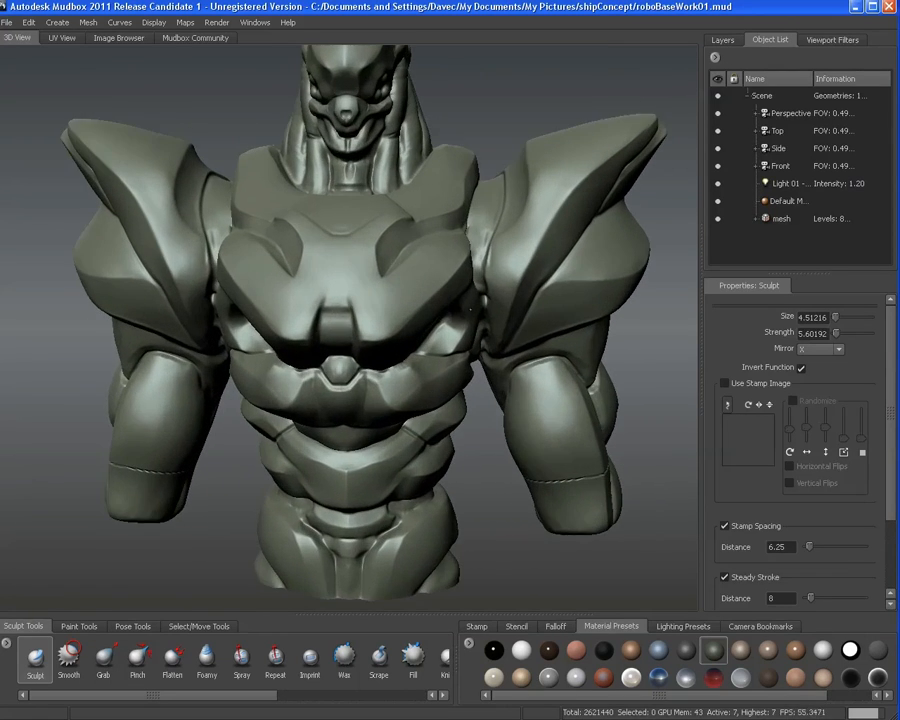
pyautogui.moveTo(471, 310)
pyautogui.keyDown('alt'); pyautogui.mouseDown()
pyautogui.moveTo(428, 315)
pyautogui.moveTo(444, 286)
pyautogui.mouseUp(); pyautogui.keyUp('alt')
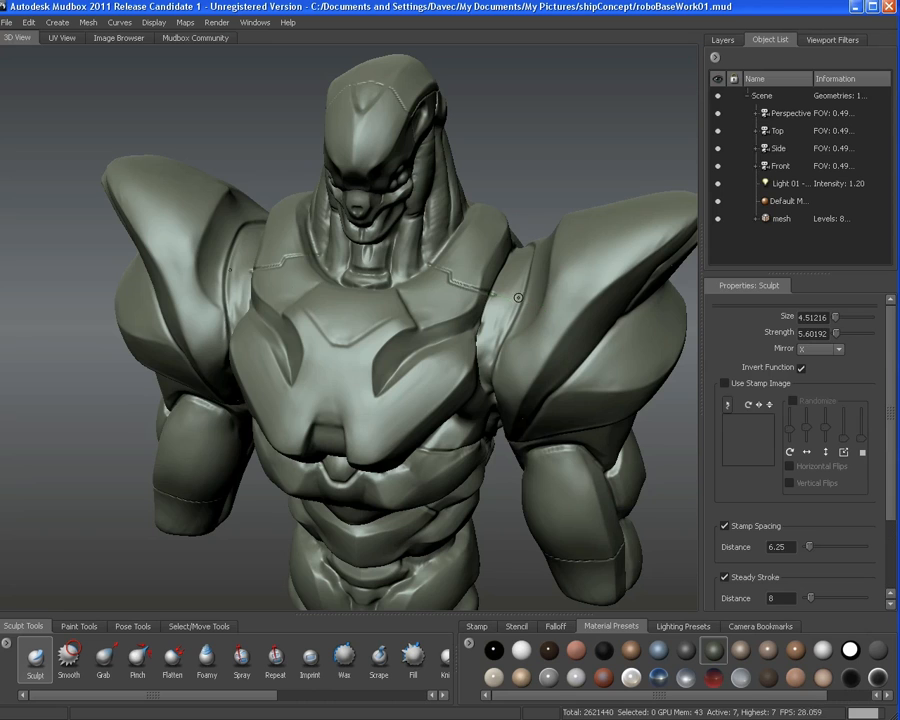
# Examine the collar, chest and arm seams from several angles
pyautogui.keyDown('alt'); pyautogui.moveTo(518, 297); pyautogui.dragTo(566, 280); pyautogui.keyUp('alt')
pyautogui.keyDown('alt'); pyautogui.moveTo(566, 280); pyautogui.dragTo(370, 270, button='right'); pyautogui.keyUp('alt')
pyautogui.moveTo(370, 270)
pyautogui.keyDown('alt'); pyautogui.mouseDown()
pyautogui.moveTo(468, 274)
pyautogui.moveTo(462, 266)
pyautogui.mouseUp(); pyautogui.keyUp('alt')
pyautogui.keyDown('alt'); pyautogui.moveTo(462, 266); pyautogui.dragTo(488, 279, button='right'); pyautogui.keyUp('alt')
pyautogui.keyDown('alt'); pyautogui.moveTo(488, 279); pyautogui.dragTo(484, 286); pyautogui.keyUp('alt')
pyautogui.keyDown('alt'); pyautogui.moveTo(484, 286); pyautogui.dragTo(499, 270, button='right'); pyautogui.keyUp('alt')
pyautogui.keyDown('alt'); pyautogui.moveTo(499, 270); pyautogui.dragTo(449, 308, button='middle'); pyautogui.keyUp('alt')
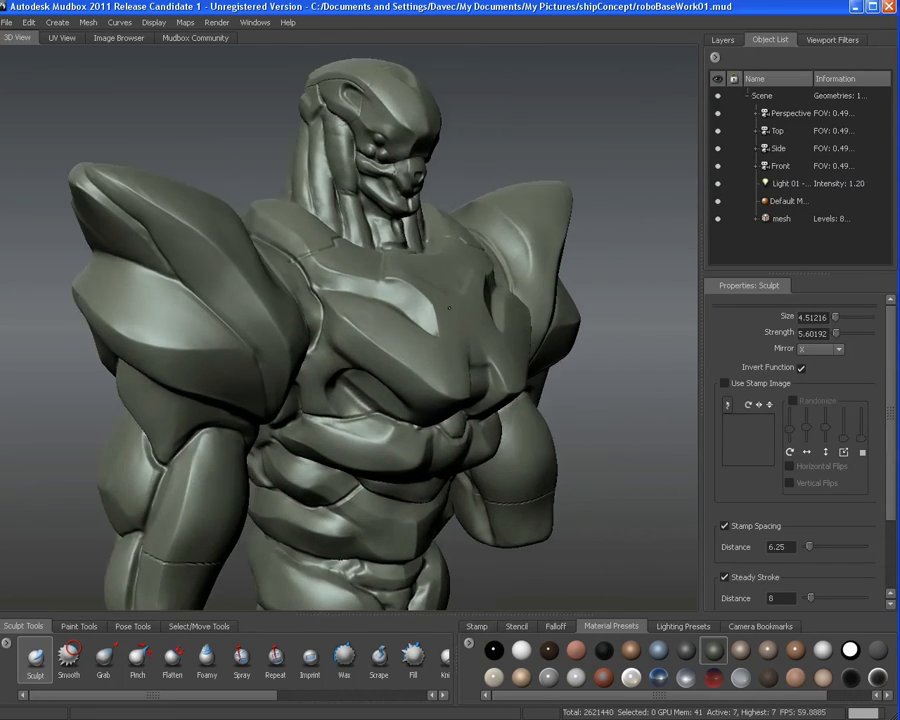
pyautogui.keyDown('alt'); pyautogui.moveTo(449, 308); pyautogui.dragTo(427, 295, button='right'); pyautogui.keyUp('alt')
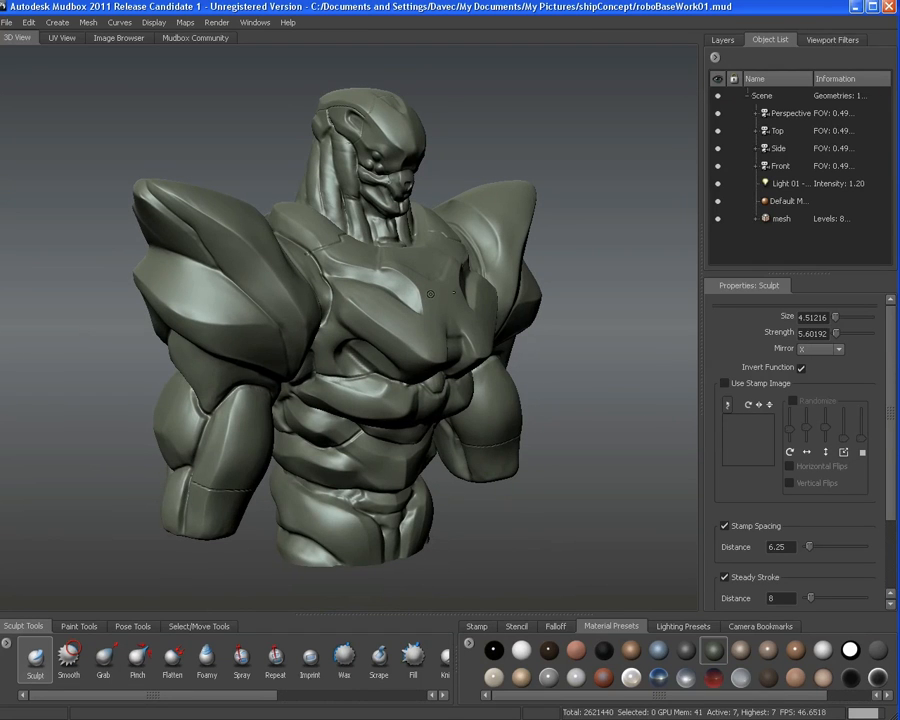
# Carve a panel seam around the helmet's forehead with inverted Sculpt at size 4.51216
pyautogui.keyDown('alt'); pyautogui.moveTo(354, 164); pyautogui.dragTo(308, 296, button='middle'); pyautogui.keyUp('alt')
pyautogui.keyDown('alt'); pyautogui.moveTo(308, 296); pyautogui.dragTo(250, 298); pyautogui.keyUp('alt')
pyautogui.keyDown('alt'); pyautogui.moveTo(250, 298); pyautogui.dragTo(305, 290, button='right'); pyautogui.keyUp('alt')
pyautogui.keyDown('alt'); pyautogui.moveTo(305, 290); pyautogui.dragTo(375, 290, button='middle'); pyautogui.keyUp('alt')
pyautogui.moveTo(375, 290)
pyautogui.keyDown('alt'); pyautogui.mouseDown()
pyautogui.moveTo(295, 286)
pyautogui.moveTo(424, 263)
pyautogui.moveTo(412, 207)
pyautogui.moveTo(430, 240)
pyautogui.moveTo(487, 278)
pyautogui.moveTo(495, 260)
pyautogui.moveTo(517, 258)
pyautogui.moveTo(516, 271)
pyautogui.moveTo(356, 256)
pyautogui.mouseUp(); pyautogui.keyUp('alt')
pyautogui.keyDown('alt'); pyautogui.moveTo(355, 263); pyautogui.dragTo(383, 220, button='middle'); pyautogui.keyUp('alt')
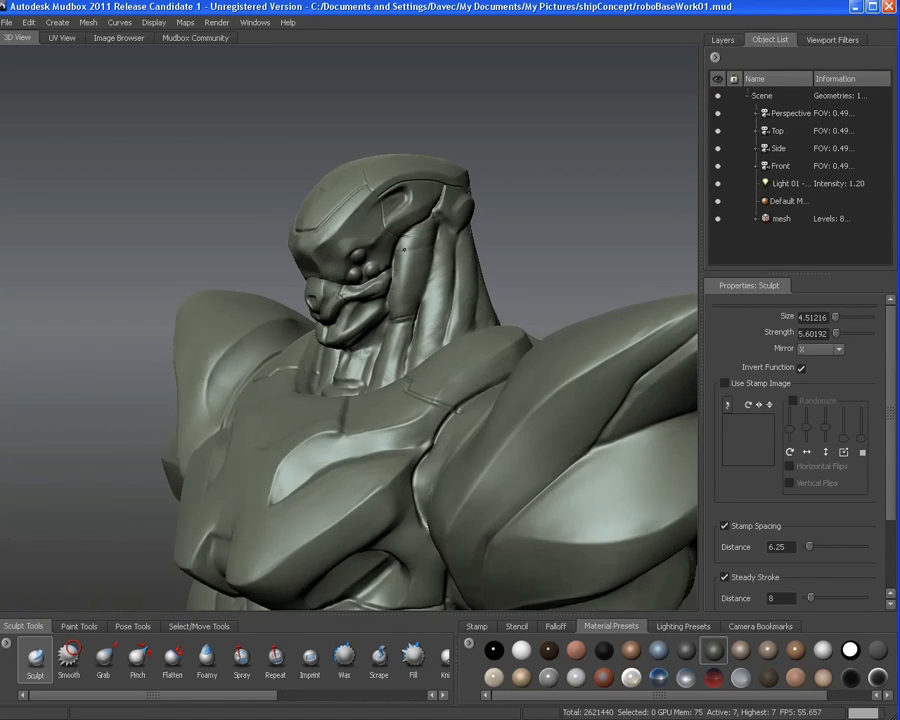
# Carve a seam across the pectoral plate from its recess towards the lower edge with inverted Sculpt at size 4.51216
pyautogui.keyDown('alt'); pyautogui.moveTo(383, 220); pyautogui.dragTo(350, 250, button='right'); pyautogui.keyUp('alt')
pyautogui.keyDown('alt'); pyautogui.moveTo(350, 250); pyautogui.dragTo(360, 205, button='middle'); pyautogui.keyUp('alt')
pyautogui.keyDown('alt'); pyautogui.moveTo(360, 205); pyautogui.dragTo(440, 238); pyautogui.keyUp('alt')
pyautogui.keyDown('alt'); pyautogui.moveTo(440, 238); pyautogui.dragTo(438, 170, button='middle'); pyautogui.keyUp('alt')
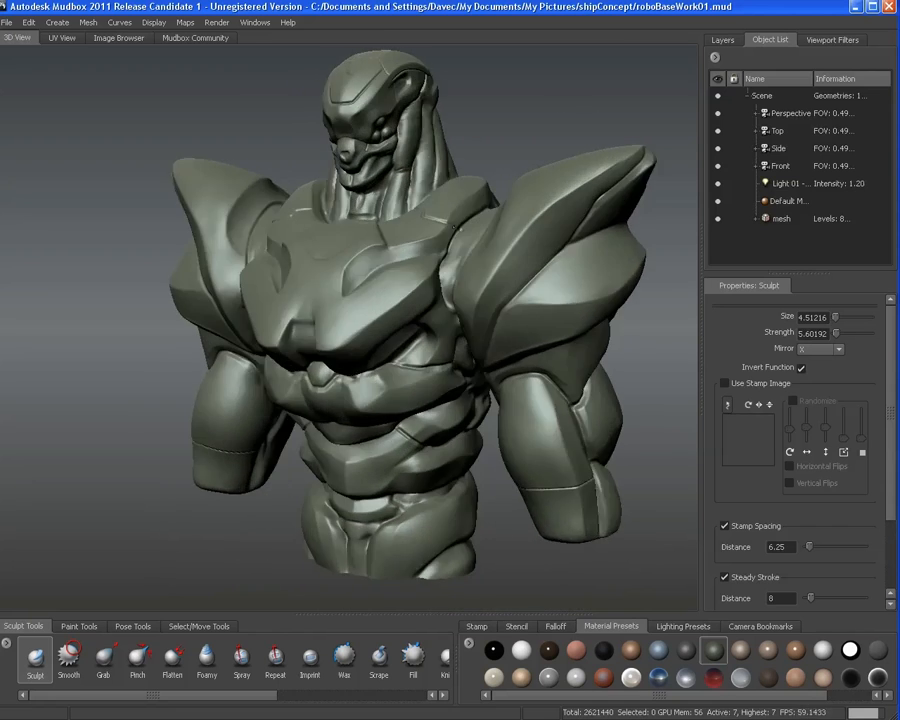
pyautogui.keyDown('alt'); pyautogui.moveTo(400, 225); pyautogui.dragTo(435, 260, button='right'); pyautogui.keyUp('alt')
pyautogui.keyDown('alt'); pyautogui.moveTo(435, 260); pyautogui.dragTo(508, 280); pyautogui.keyUp('alt')
pyautogui.moveTo(279, 258)
pyautogui.keyDown('alt'); pyautogui.mouseDown()
pyautogui.moveTo(398, 308)
pyautogui.moveTo(418, 381)
pyautogui.moveTo(359, 423)
pyautogui.moveTo(340, 400)
pyautogui.moveTo(262, 392)
pyautogui.mouseUp(); pyautogui.keyUp('alt')
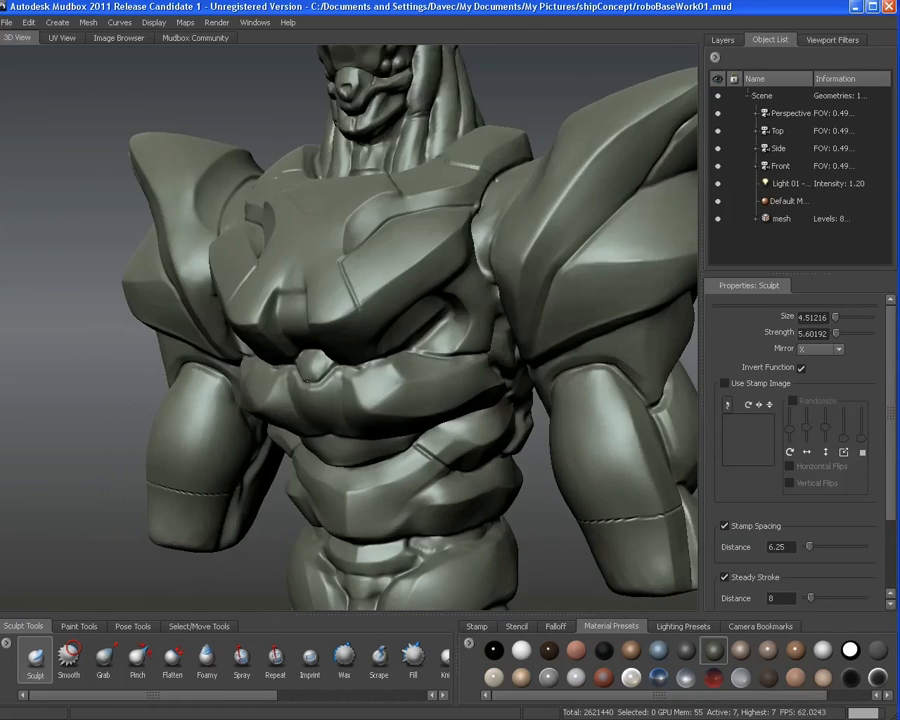
# Carve seams at the chest's lower centre and from the collar down to the pectoral recesses with inverted Sculpt at size 4.51216
pyautogui.moveTo(330, 390)
pyautogui.keyDown('alt'); pyautogui.mouseDown(button='right')
pyautogui.moveTo(262, 390)
pyautogui.moveTo(335, 385)
pyautogui.mouseUp(button='right'); pyautogui.keyUp('alt')
pyautogui.moveTo(352, 367)
pyautogui.keyDown('alt'); pyautogui.mouseDown()
pyautogui.moveTo(331, 234)
pyautogui.moveTo(389, 309)
pyautogui.moveTo(345, 288)
pyautogui.moveTo(300, 240)
pyautogui.moveTo(450, 302)
pyautogui.moveTo(430, 253)
pyautogui.moveTo(505, 332)
pyautogui.moveTo(437, 360)
pyautogui.mouseUp(); pyautogui.keyUp('alt')
pyautogui.moveTo(435, 352)
pyautogui.keyDown('alt'); pyautogui.mouseDown()
pyautogui.moveTo(453, 367)
pyautogui.moveTo(347, 216)
pyautogui.moveTo(367, 262)
pyautogui.moveTo(338, 272)
pyautogui.moveTo(347, 300)
pyautogui.mouseUp(); pyautogui.keyUp('alt')
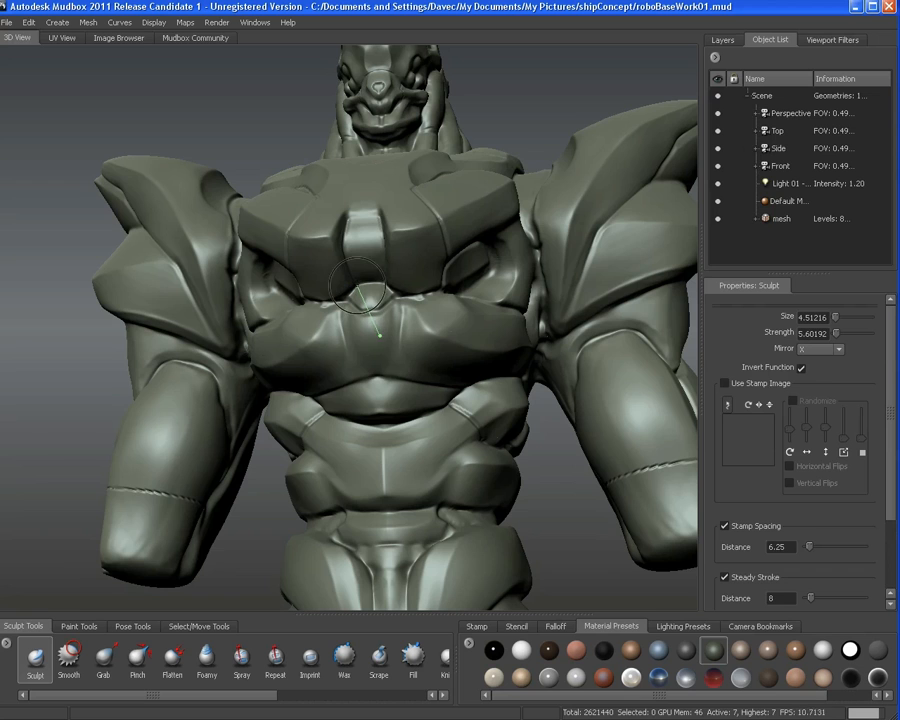
pyautogui.moveTo(372, 330)
pyautogui.keyDown('alt'); pyautogui.mouseDown()
pyautogui.moveTo(351, 303)
pyautogui.moveTo(407, 300)
pyautogui.moveTo(417, 292)
pyautogui.moveTo(403, 272)
pyautogui.mouseUp(); pyautogui.keyUp('alt')
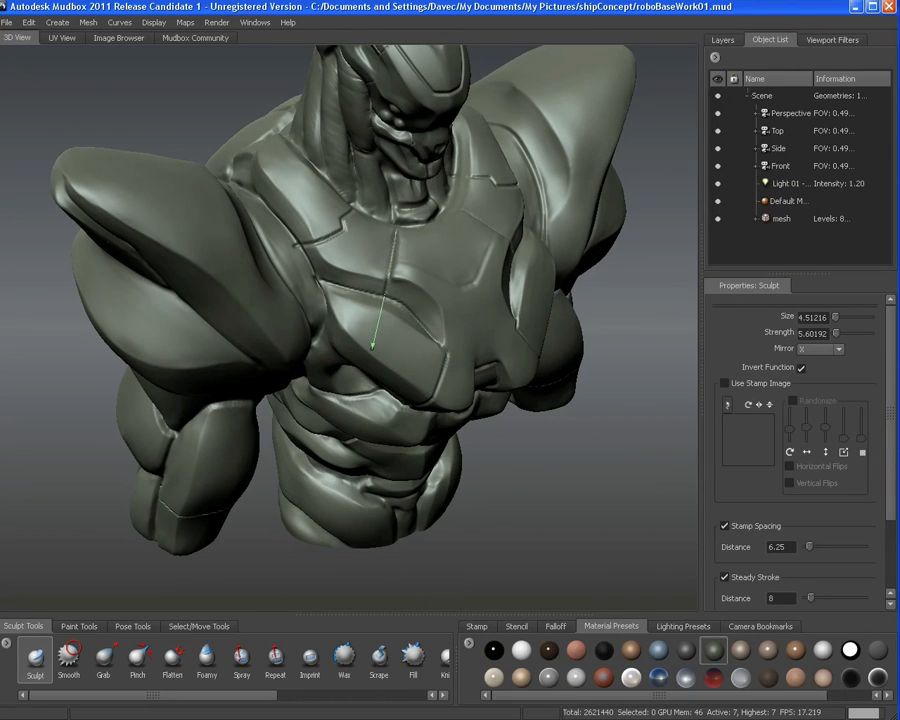
pyautogui.moveTo(362, 300)
pyautogui.keyDown('alt'); pyautogui.mouseDown()
pyautogui.moveTo(352, 310)
pyautogui.moveTo(333, 265)
pyautogui.moveTo(401, 322)
pyautogui.mouseUp(); pyautogui.keyUp('alt')
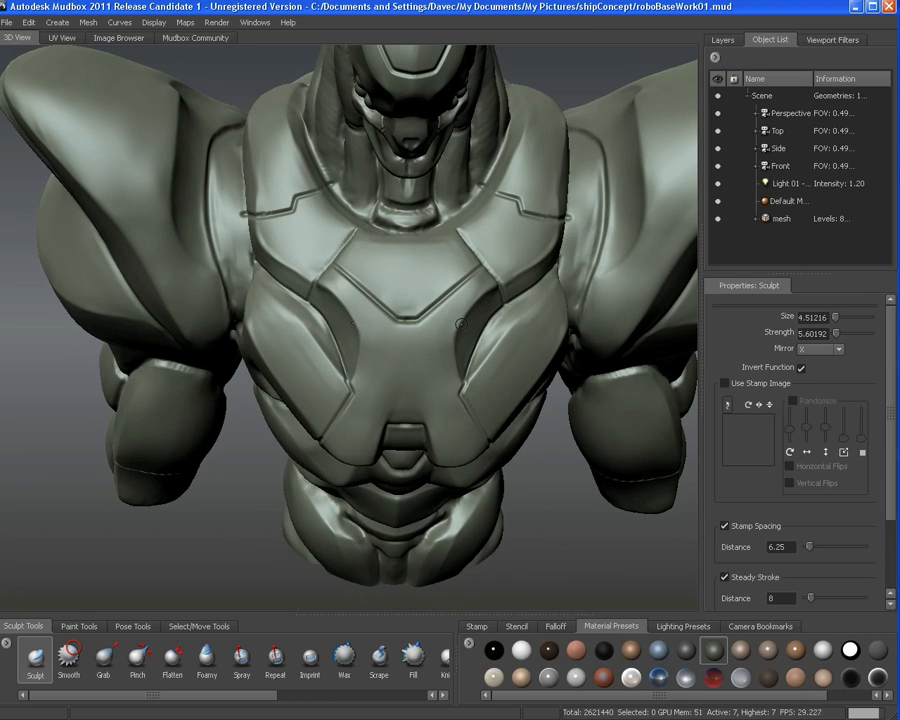
# Carve panel seams along the shoulder pad's upper ridge and around the back and sides of the helmet with inverted Sculpt at size 4.51216
pyautogui.moveTo(460, 324)
pyautogui.keyDown('alt'); pyautogui.mouseDown()
pyautogui.moveTo(428, 248)
pyautogui.moveTo(297, 235)
pyautogui.moveTo(335, 236)
pyautogui.mouseUp(); pyautogui.keyUp('alt')
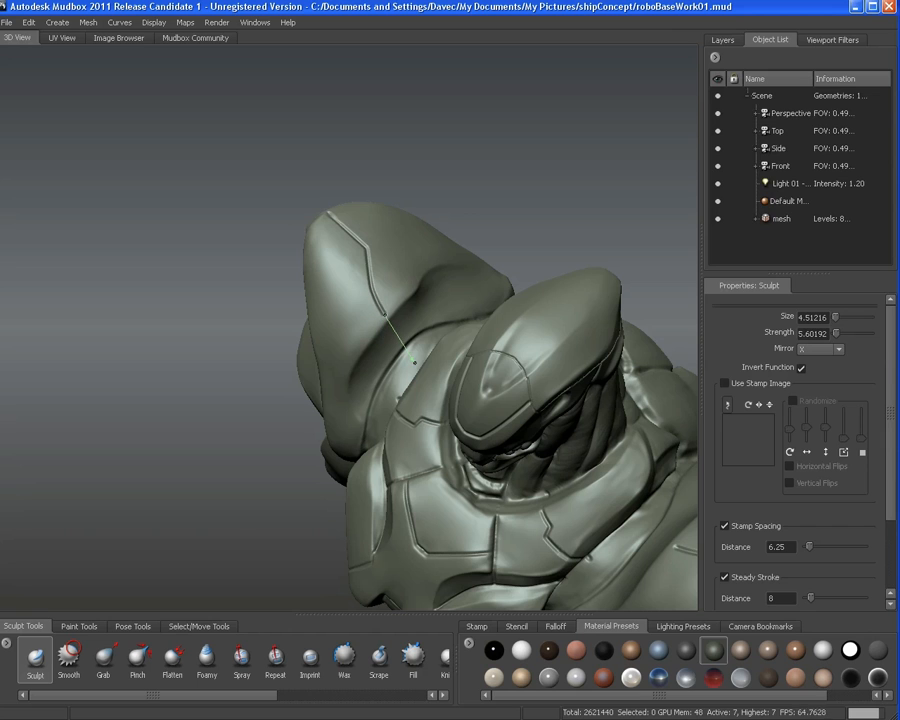
pyautogui.keyDown('alt'); pyautogui.moveTo(405, 345); pyautogui.dragTo(330, 237); pyautogui.keyUp('alt')
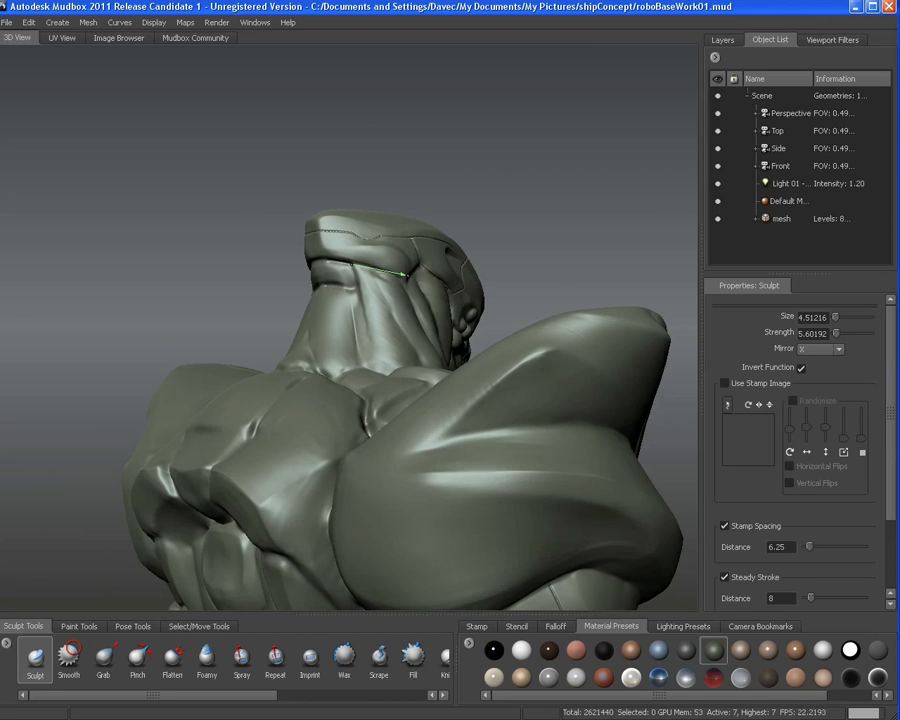
pyautogui.keyDown('alt'); pyautogui.moveTo(330, 237); pyautogui.dragTo(260, 208); pyautogui.keyUp('alt')
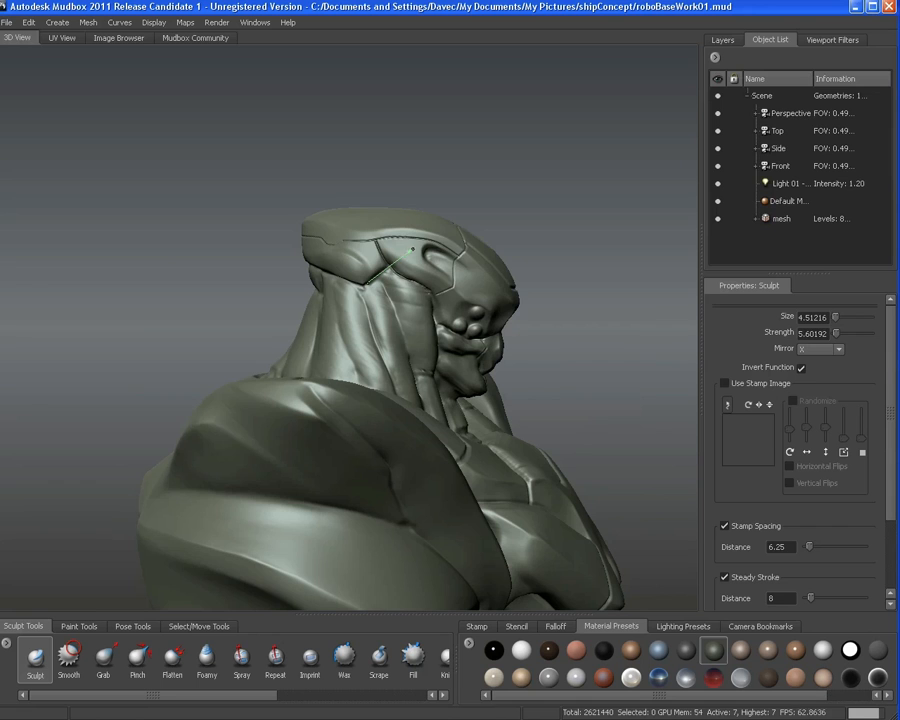
pyautogui.keyDown('alt'); pyautogui.moveTo(437, 253); pyautogui.dragTo(422, 285); pyautogui.keyUp('alt')
pyautogui.keyDown('alt'); pyautogui.moveTo(422, 285); pyautogui.dragTo(430, 176, button='middle'); pyautogui.keyUp('alt')
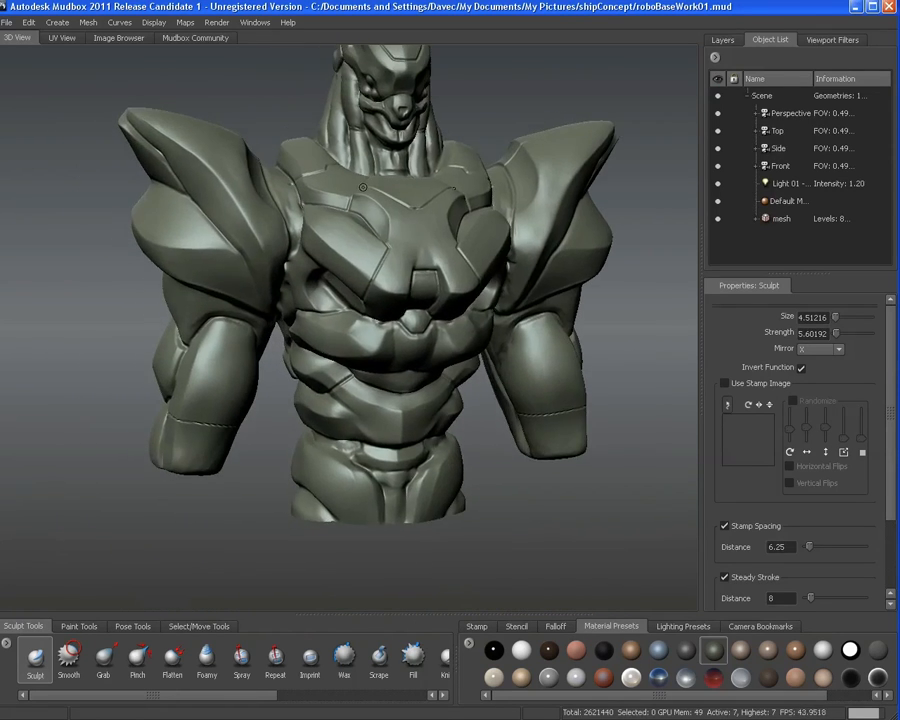
# Carve a vertical seam and a stepped horizontal seam across the outer shoulder pad with inverted Sculpt at size 4.51216
pyautogui.keyDown('alt'); pyautogui.moveTo(290, 190); pyautogui.dragTo(372, 223); pyautogui.keyUp('alt')
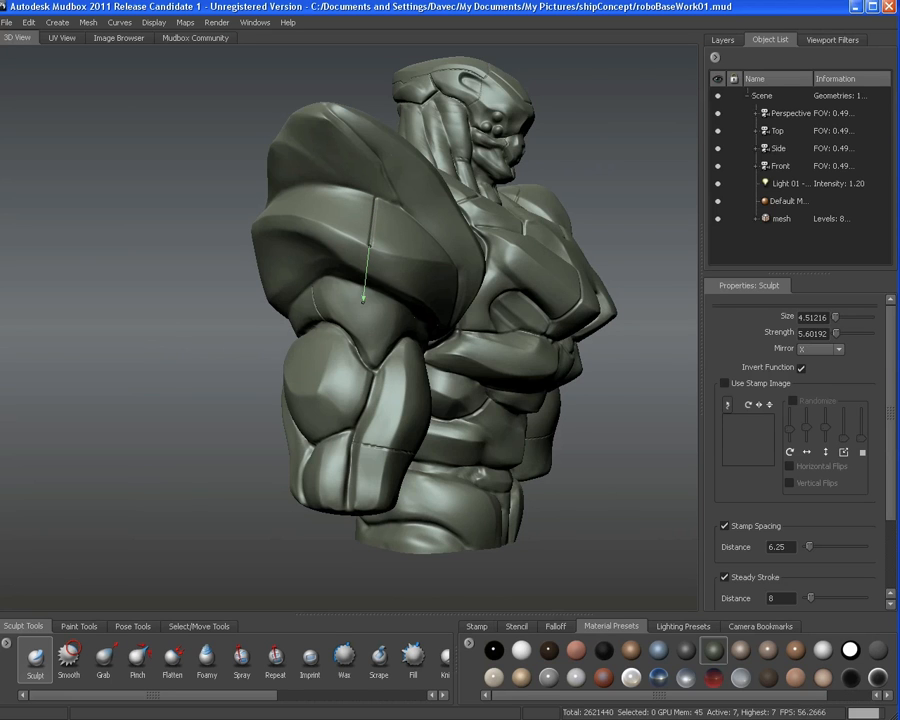
pyautogui.moveTo(361, 334)
pyautogui.mouseDown()
pyautogui.moveTo(390, 260)
pyautogui.moveTo(330, 308)
pyautogui.moveTo(405, 274)
pyautogui.moveTo(334, 277)
pyautogui.moveTo(432, 213)
pyautogui.moveTo(512, 283)
pyautogui.mouseUp()
pyautogui.moveTo(505, 280)
pyautogui.keyDown('alt'); pyautogui.mouseDown()
pyautogui.moveTo(335, 215)
pyautogui.moveTo(390, 229)
pyautogui.moveTo(470, 285)
pyautogui.moveTo(476, 364)
pyautogui.moveTo(463, 386)
pyautogui.moveTo(405, 366)
pyautogui.moveTo(400, 398)
pyautogui.moveTo(414, 426)
pyautogui.mouseUp(); pyautogui.keyUp('alt')
pyautogui.keyDown('alt'); pyautogui.moveTo(350, 318); pyautogui.dragTo(335, 297, button='right'); pyautogui.keyUp('alt')
pyautogui.moveTo(306, 296)
pyautogui.keyDown('alt'); pyautogui.mouseDown()
pyautogui.moveTo(332, 290)
pyautogui.moveTo(422, 309)
pyautogui.moveTo(458, 327)
pyautogui.moveTo(442, 360)
pyautogui.moveTo(488, 332)
pyautogui.moveTo(531, 345)
pyautogui.moveTo(440, 336)
pyautogui.mouseUp(); pyautogui.keyUp('alt')
pyautogui.keyDown('alt'); pyautogui.moveTo(440, 336); pyautogui.dragTo(341, 311, button='right'); pyautogui.keyUp('alt')
pyautogui.keyDown('alt'); pyautogui.moveTo(334, 311); pyautogui.dragTo(418, 295); pyautogui.keyUp('alt')
pyautogui.keyDown('alt'); pyautogui.moveTo(418, 295); pyautogui.dragTo(522, 264, button='right'); pyautogui.keyUp('alt')
pyautogui.keyDown('alt'); pyautogui.moveTo(523, 264); pyautogui.dragTo(532, 261); pyautogui.keyUp('alt')
pyautogui.keyDown('alt'); pyautogui.moveTo(532, 261); pyautogui.dragTo(562, 245, button='right'); pyautogui.keyUp('alt')
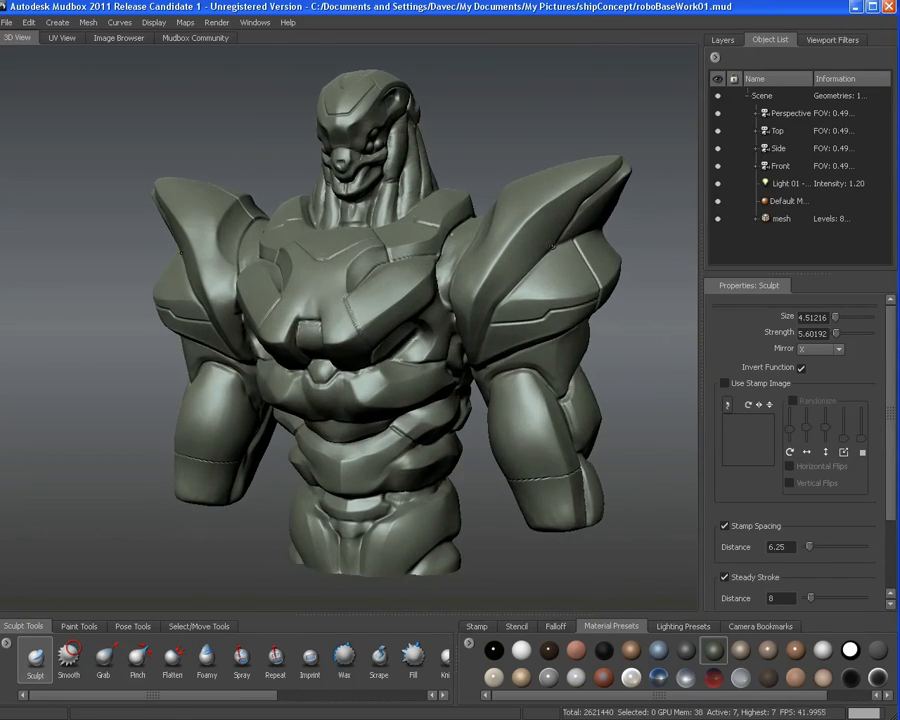
pyautogui.keyDown('alt'); pyautogui.moveTo(562, 245); pyautogui.dragTo(532, 221); pyautogui.keyUp('alt')
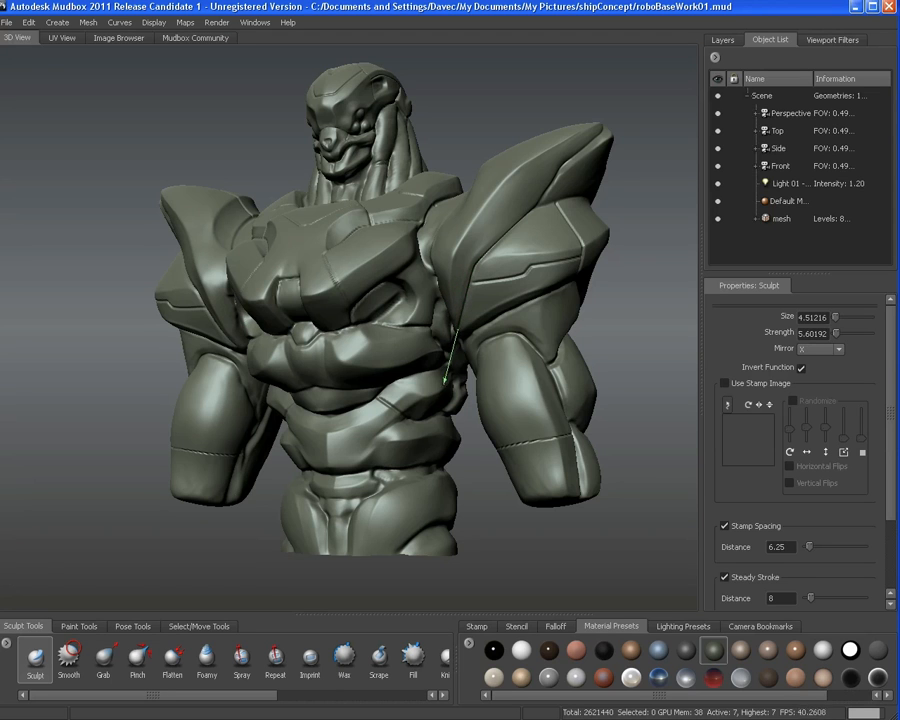
# Carve mirrored vertical seams and a connecting cross seam in the middle of the rib plate below the chest with inverted Sculpt
pyautogui.keyDown('alt'); pyautogui.moveTo(285, 325); pyautogui.dragTo(470, 335); pyautogui.keyUp('alt')
pyautogui.keyDown('alt'); pyautogui.moveTo(412, 316); pyautogui.dragTo(335, 343); pyautogui.keyUp('alt')
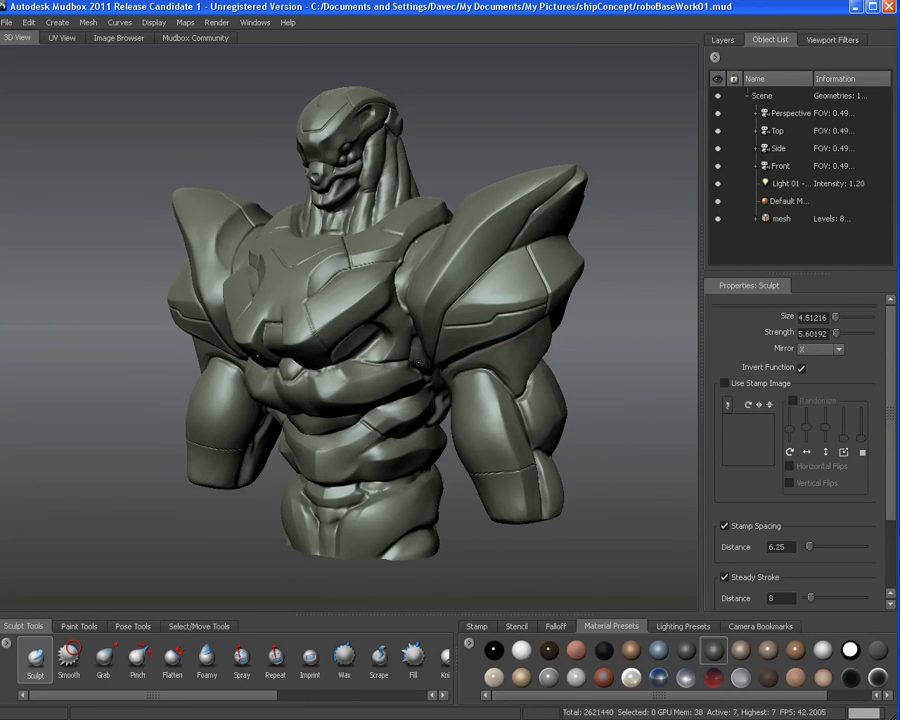
pyautogui.keyDown('alt'); pyautogui.moveTo(421, 363); pyautogui.dragTo(467, 352); pyautogui.keyUp('alt')
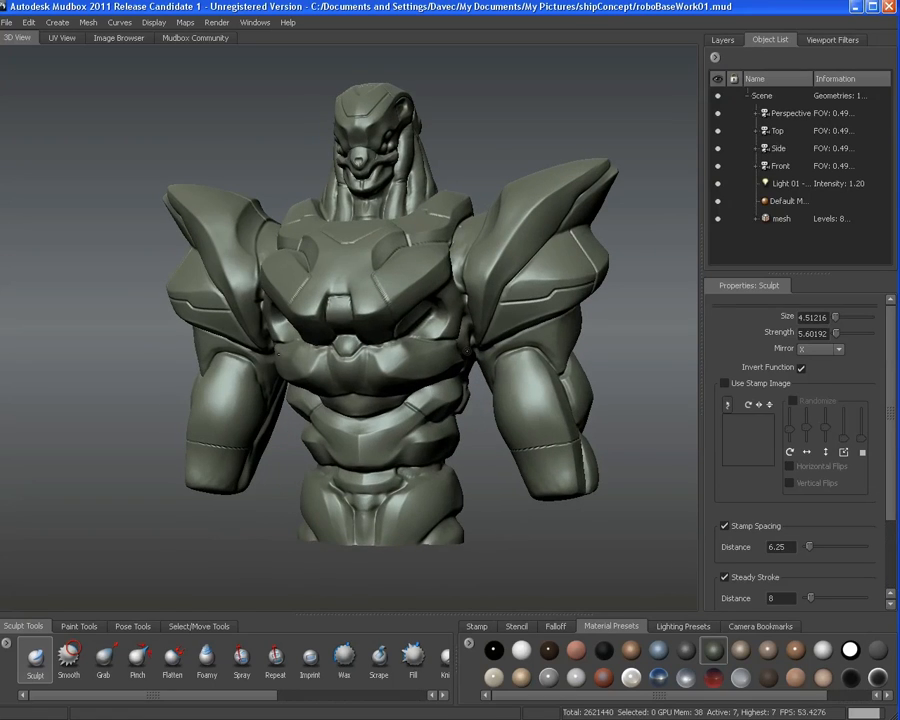
pyautogui.keyDown('alt'); pyautogui.moveTo(374, 353); pyautogui.dragTo(394, 339, button='right'); pyautogui.keyUp('alt')
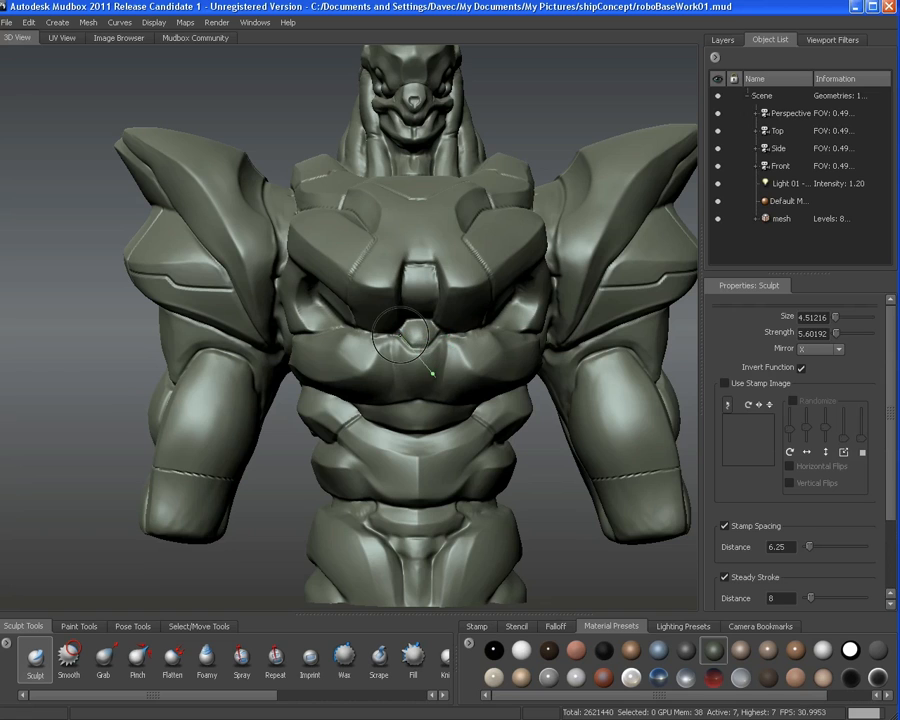
pyautogui.moveTo(432, 374)
pyautogui.mouseDown()
pyautogui.moveTo(456, 374)
pyautogui.moveTo(471, 360)
pyautogui.moveTo(434, 351)
pyautogui.moveTo(440, 398)
pyautogui.mouseUp()
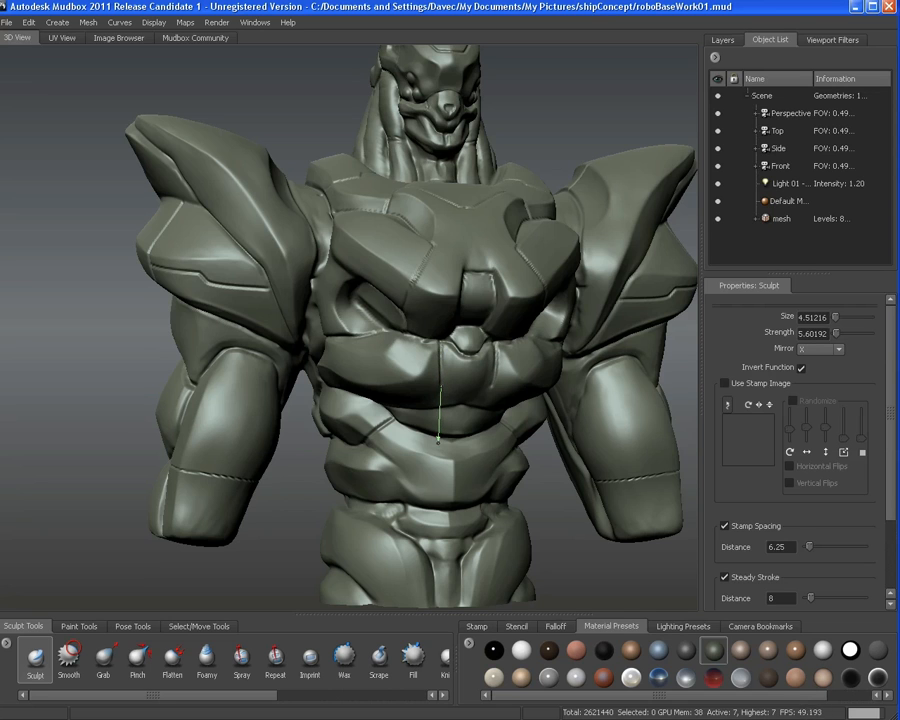
pyautogui.moveTo(425, 444)
pyautogui.mouseDown()
pyautogui.moveTo(381, 437)
pyautogui.moveTo(414, 422)
pyautogui.mouseUp()
pyautogui.moveTo(414, 422)
pyautogui.keyDown('alt'); pyautogui.mouseDown(button='right')
pyautogui.moveTo(388, 404)
pyautogui.moveTo(416, 381)
pyautogui.moveTo(382, 366)
pyautogui.moveTo(421, 353)
pyautogui.mouseUp(button='right'); pyautogui.keyUp('alt')
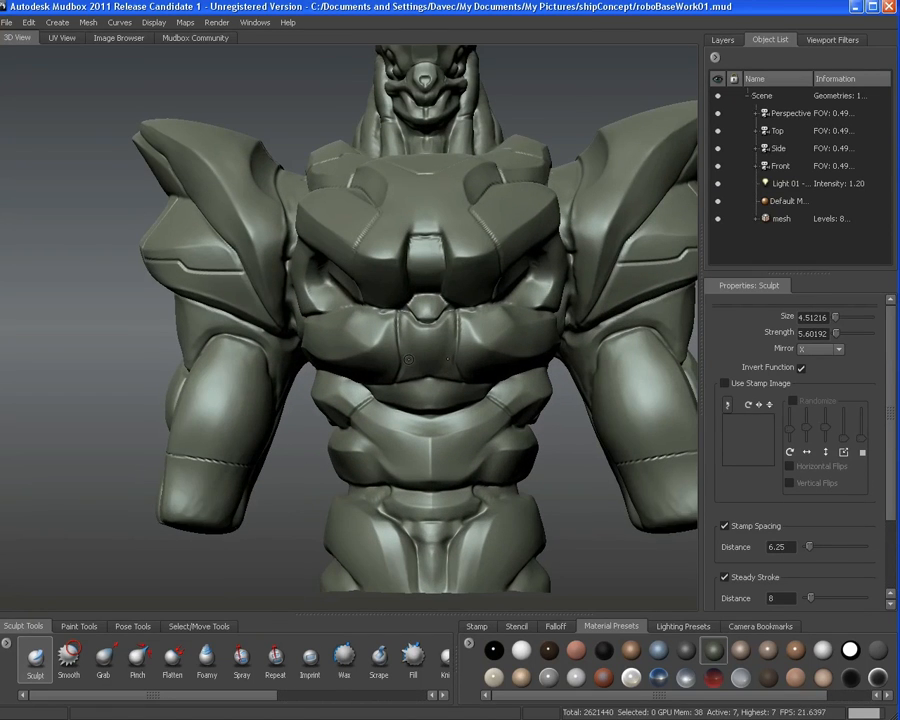
pyautogui.moveTo(409, 359)
pyautogui.keyDown('alt'); pyautogui.mouseDown()
pyautogui.moveTo(474, 371)
pyautogui.moveTo(476, 386)
pyautogui.moveTo(457, 410)
pyautogui.moveTo(503, 374)
pyautogui.mouseUp(); pyautogui.keyUp('alt')
pyautogui.keyDown('alt'); pyautogui.moveTo(491, 383); pyautogui.dragTo(512, 380); pyautogui.keyUp('alt')
# Turn off Steady Stroke and Stamp Spacing for the Sculpt brush and choose the flat, constant falloff
pyautogui.keyDown('alt'); pyautogui.moveTo(512, 380); pyautogui.dragTo(377, 369, button='right'); pyautogui.keyUp('alt')
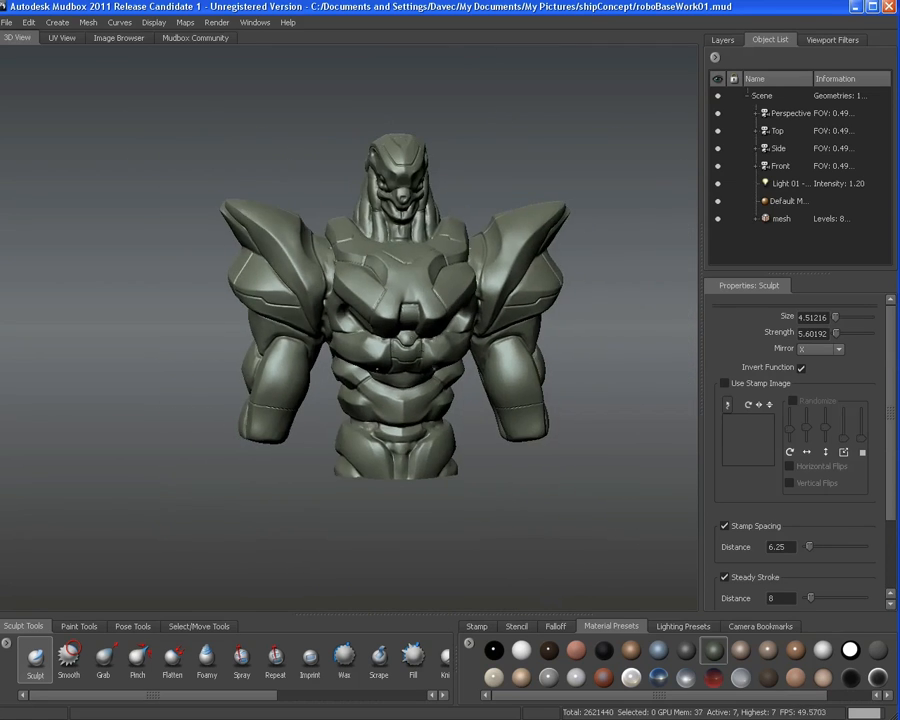
pyautogui.keyDown('alt'); pyautogui.moveTo(377, 369); pyautogui.dragTo(332, 371); pyautogui.keyUp('alt')
pyautogui.keyDown('alt'); pyautogui.moveTo(332, 371); pyautogui.dragTo(408, 376, button='right'); pyautogui.keyUp('alt')
pyautogui.moveTo(408, 376)
pyautogui.keyDown('alt'); pyautogui.mouseDown()
pyautogui.moveTo(422, 370)
pyautogui.moveTo(404, 365)
pyautogui.moveTo(401, 349)
pyautogui.mouseUp(); pyautogui.keyUp('alt')
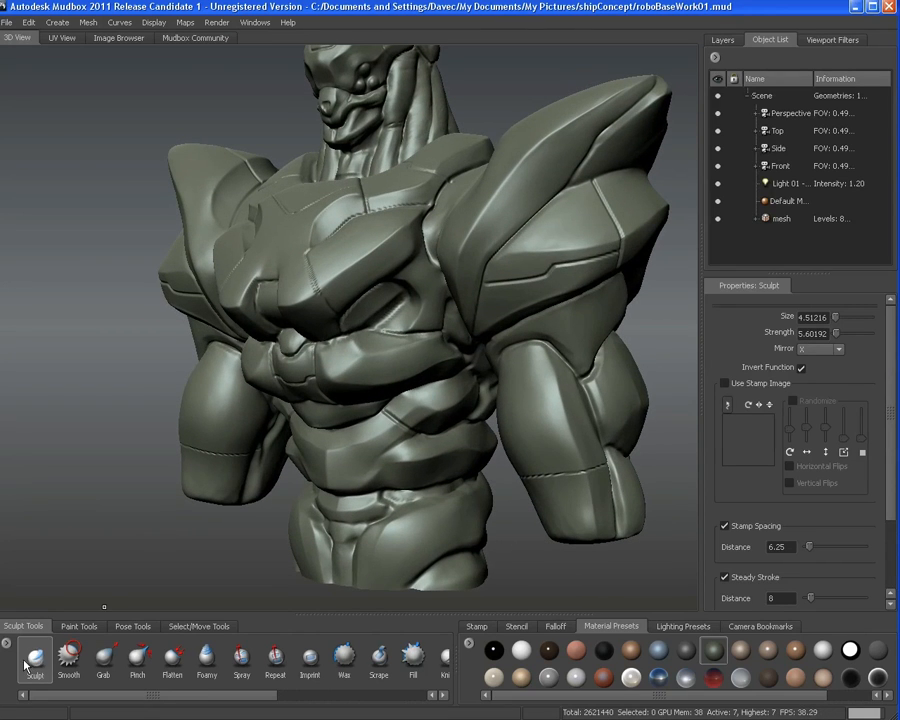
pyautogui.click(723, 578)
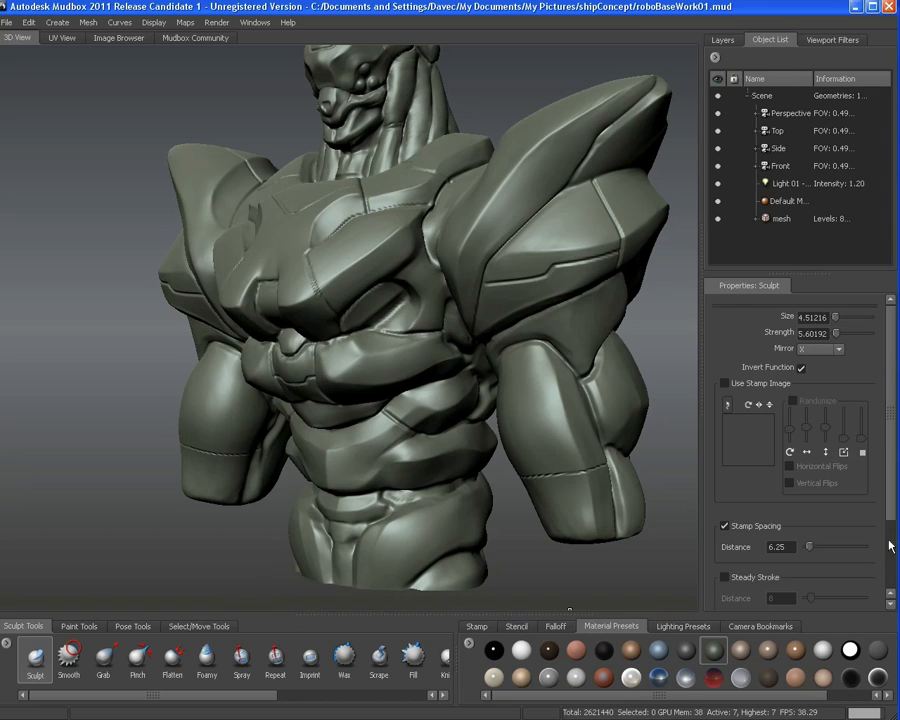
pyautogui.moveTo(891, 500); pyautogui.dragTo(886, 592)
pyautogui.click(718, 596)
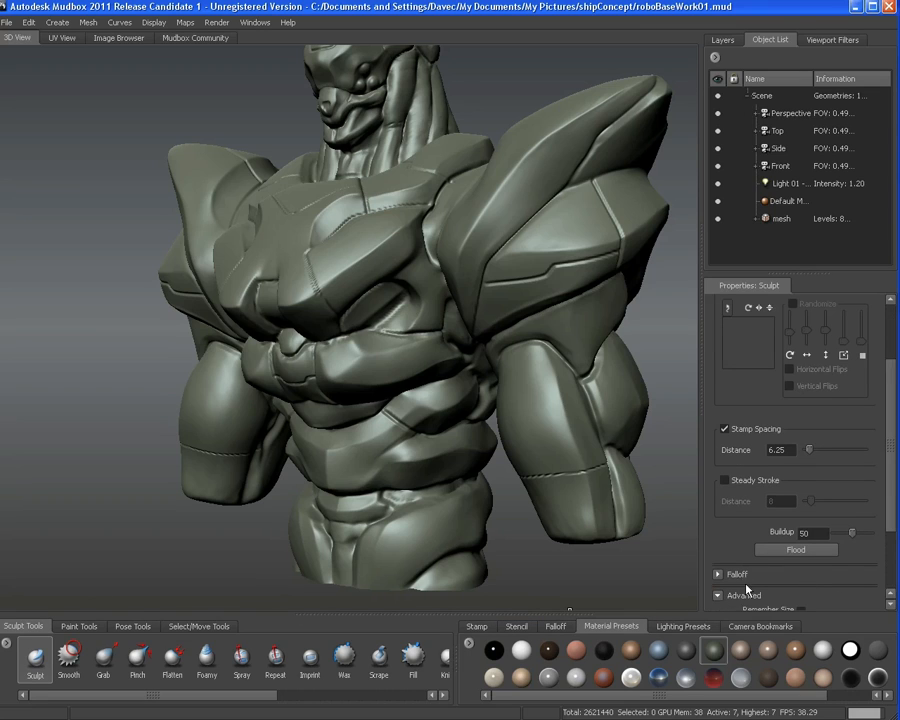
pyautogui.moveTo(894, 515); pyautogui.dragTo(888, 576)
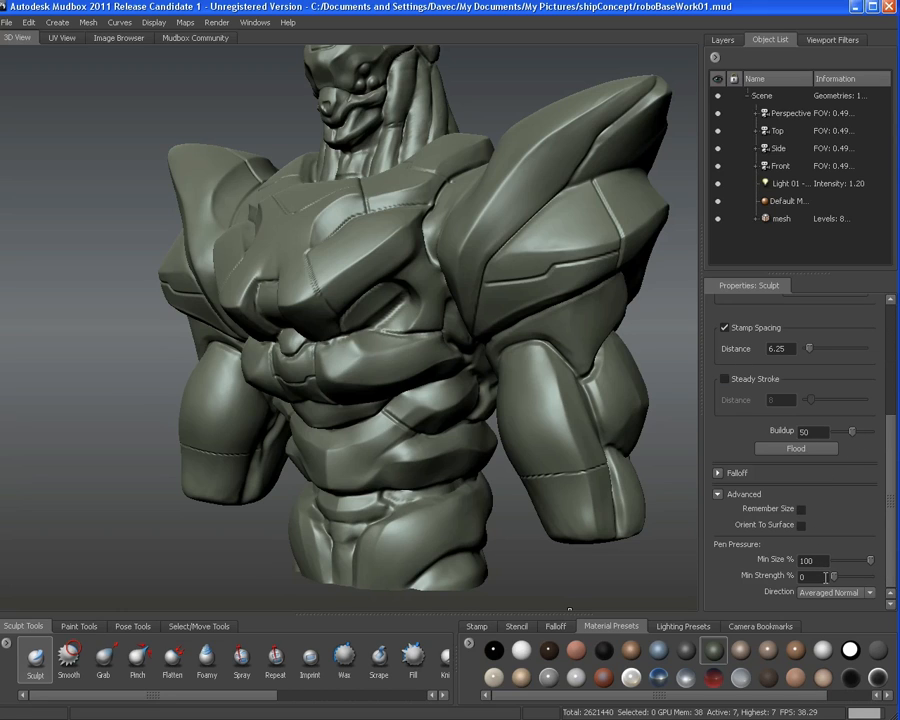
pyautogui.click(725, 328)
pyautogui.click(554, 629)
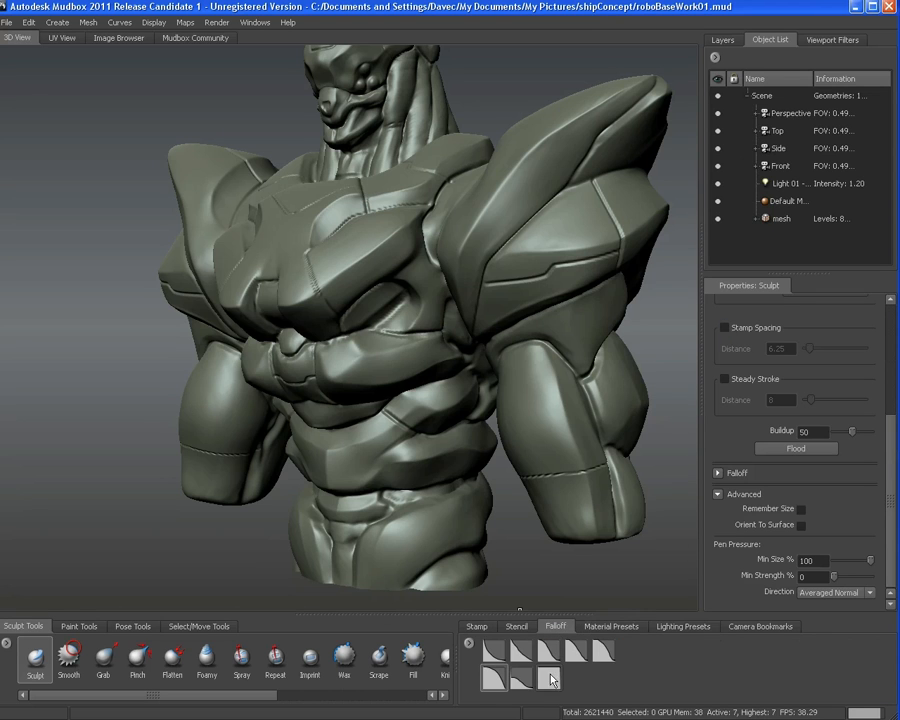
pyautogui.click(551, 678)
# Try to stamp three round recesses into the side of the rib plate below the chest with inverted Sculpt and the flat falloff
pyautogui.keyDown('alt'); pyautogui.moveTo(442, 402); pyautogui.dragTo(400, 415); pyautogui.keyUp('alt')
pyautogui.keyDown('alt'); pyautogui.moveTo(400, 415); pyautogui.dragTo(374, 368, button='right'); pyautogui.keyUp('alt')
pyautogui.keyDown('alt'); pyautogui.moveTo(374, 368); pyautogui.dragTo(371, 361); pyautogui.keyUp('alt')
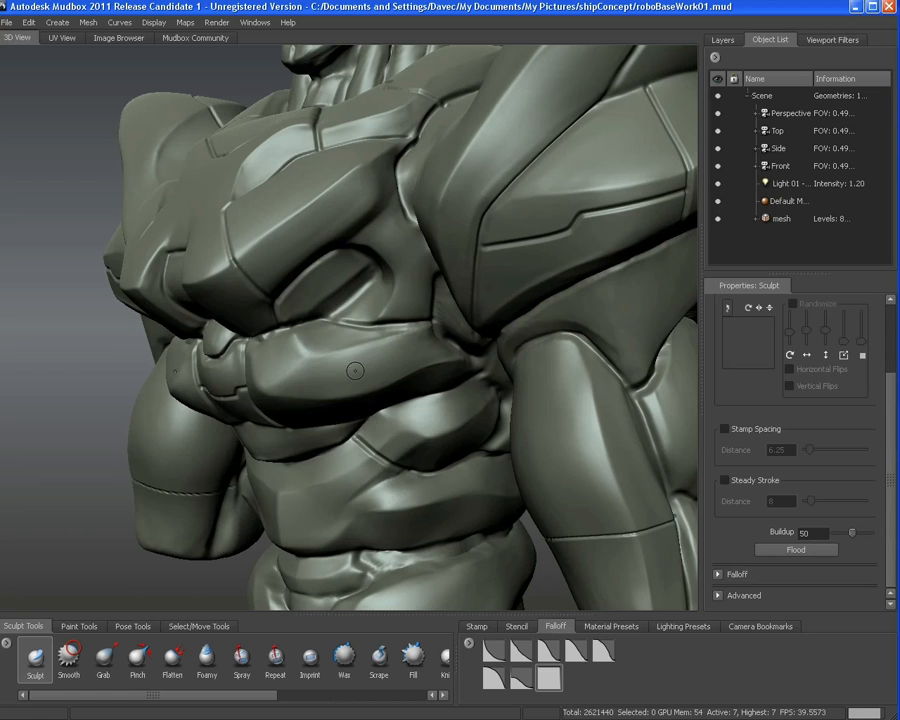
pyautogui.keyDown('alt'); pyautogui.moveTo(374, 359); pyautogui.dragTo(355, 364, button='right'); pyautogui.keyUp('alt')
pyautogui.moveTo(355, 364)
pyautogui.keyDown('alt'); pyautogui.mouseDown()
pyautogui.moveTo(400, 362)
pyautogui.moveTo(358, 364)
pyautogui.mouseUp(); pyautogui.keyUp('alt')
pyautogui.keyDown('alt'); pyautogui.moveTo(358, 364); pyautogui.dragTo(384, 369, button='right'); pyautogui.keyUp('alt')
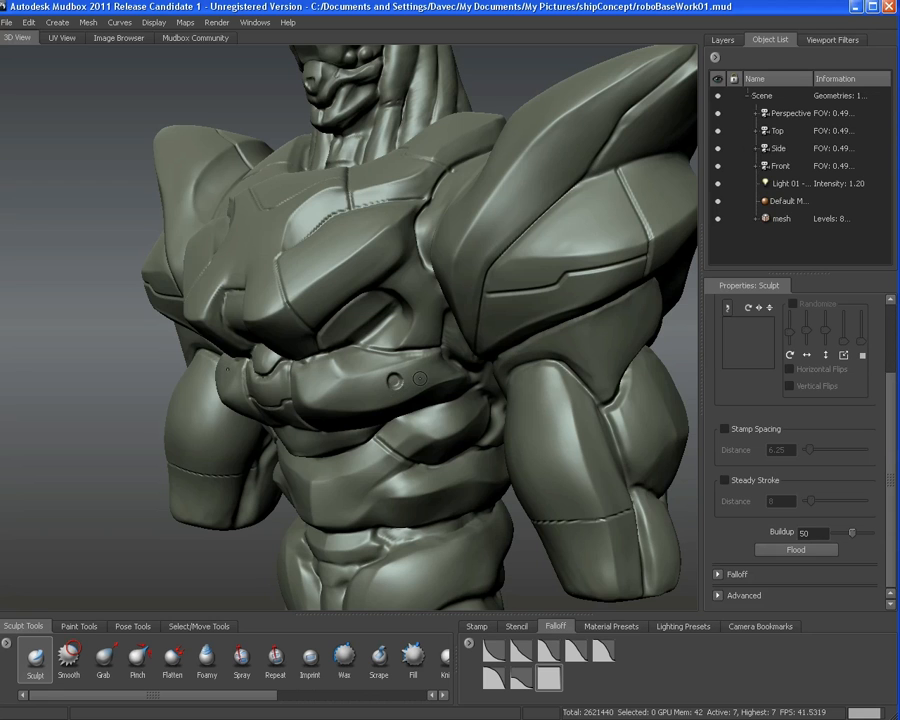
pyautogui.moveTo(231, 372)
pyautogui.keyDown('alt'); pyautogui.mouseDown()
pyautogui.moveTo(510, 388)
pyautogui.moveTo(484, 381)
pyautogui.moveTo(512, 400)
pyautogui.mouseUp(); pyautogui.keyUp('alt')
pyautogui.moveTo(512, 400)
pyautogui.keyDown('alt'); pyautogui.mouseDown(button='right')
pyautogui.moveTo(410, 394)
pyautogui.moveTo(520, 396)
pyautogui.mouseUp(button='right'); pyautogui.keyUp('alt')
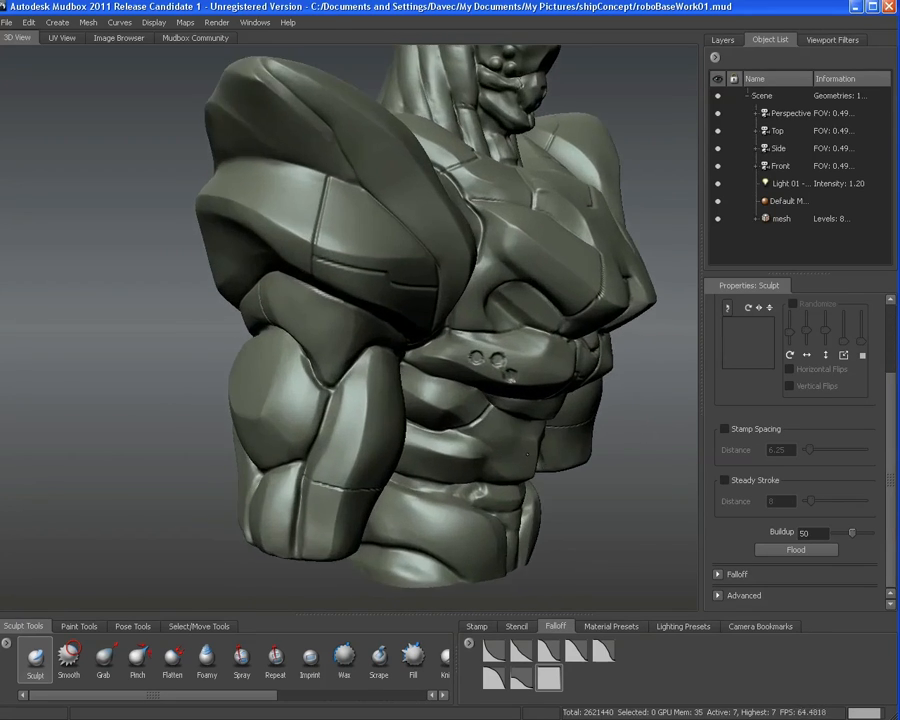
# Examine the round recesses on the rib plate and the chest seams from the front and sides
pyautogui.keyDown('alt'); pyautogui.moveTo(520, 396); pyautogui.dragTo(428, 402, button='middle'); pyautogui.keyUp('alt')
pyautogui.keyDown('alt'); pyautogui.moveTo(428, 402); pyautogui.dragTo(450, 412, button='right'); pyautogui.keyUp('alt')
pyautogui.keyDown('alt'); pyautogui.moveTo(451, 411); pyautogui.dragTo(372, 402); pyautogui.keyUp('alt')
pyautogui.keyDown('alt'); pyautogui.moveTo(372, 402); pyautogui.dragTo(350, 372, button='right'); pyautogui.keyUp('alt')
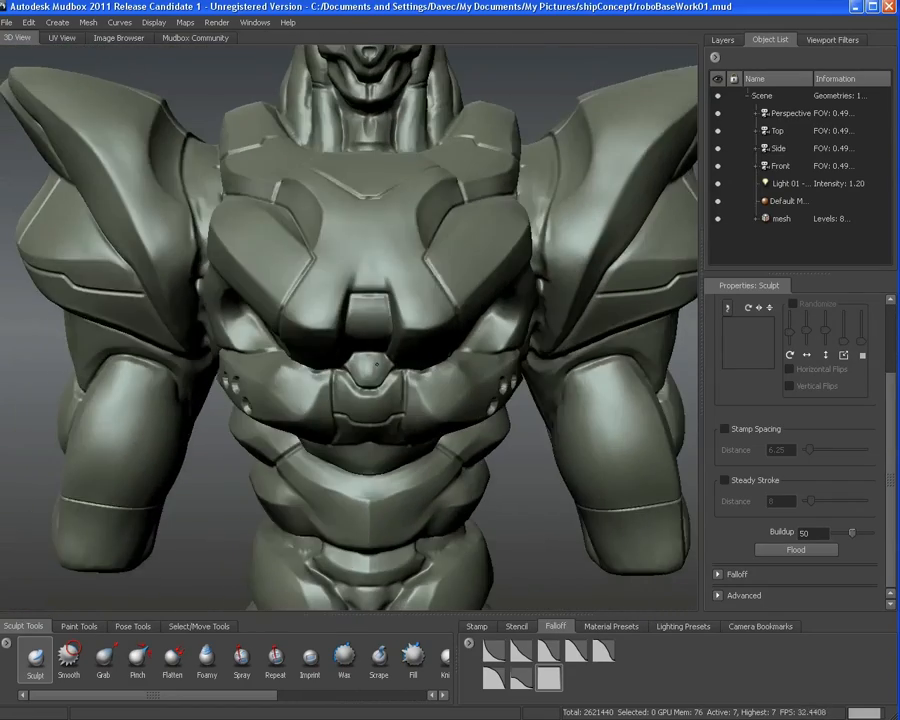
pyautogui.keyDown('alt'); pyautogui.moveTo(350, 372); pyautogui.dragTo(402, 368); pyautogui.keyUp('alt')
pyautogui.keyDown('alt'); pyautogui.moveTo(402, 368); pyautogui.dragTo(416, 360, button='middle'); pyautogui.keyUp('alt')
pyautogui.keyDown('alt'); pyautogui.moveTo(416, 360); pyautogui.dragTo(414, 348, button='right'); pyautogui.keyUp('alt')
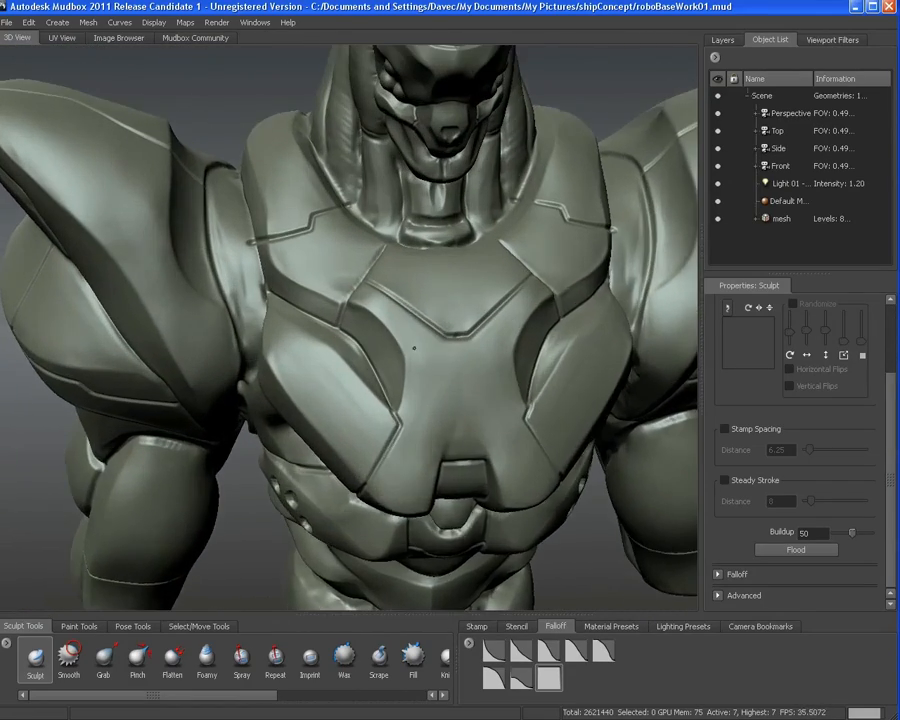
pyautogui.keyDown('alt'); pyautogui.moveTo(414, 348); pyautogui.dragTo(452, 396, button='middle'); pyautogui.keyUp('alt')
pyautogui.keyDown('alt'); pyautogui.moveTo(392, 346); pyautogui.dragTo(456, 318); pyautogui.keyUp('alt')
pyautogui.keyDown('alt'); pyautogui.moveTo(456, 318); pyautogui.dragTo(418, 290, button='right'); pyautogui.keyUp('alt')
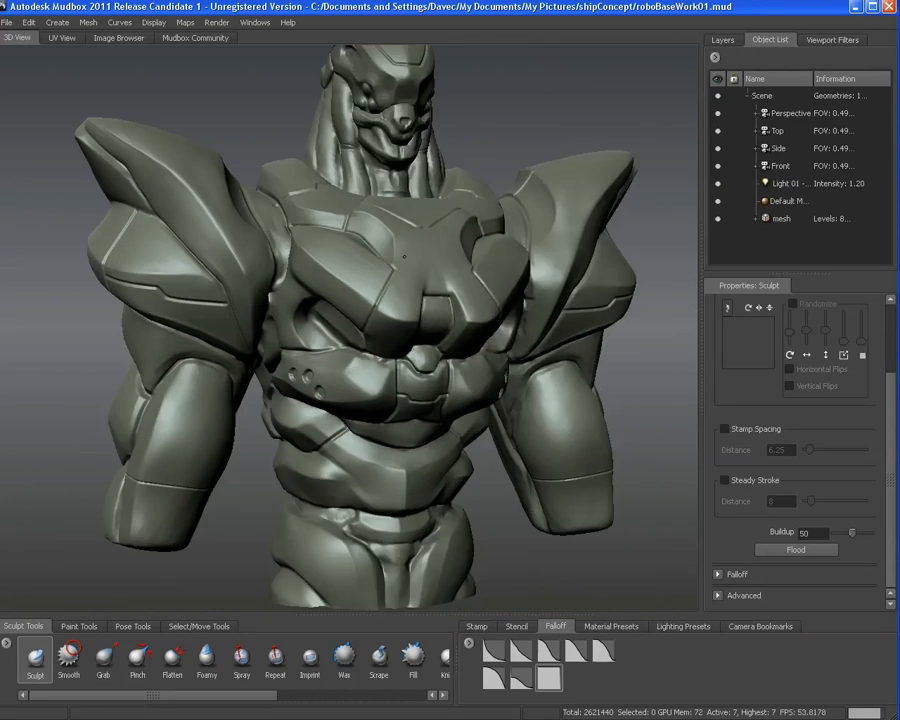
pyautogui.keyDown('alt'); pyautogui.moveTo(418, 290); pyautogui.dragTo(445, 314); pyautogui.keyUp('alt')
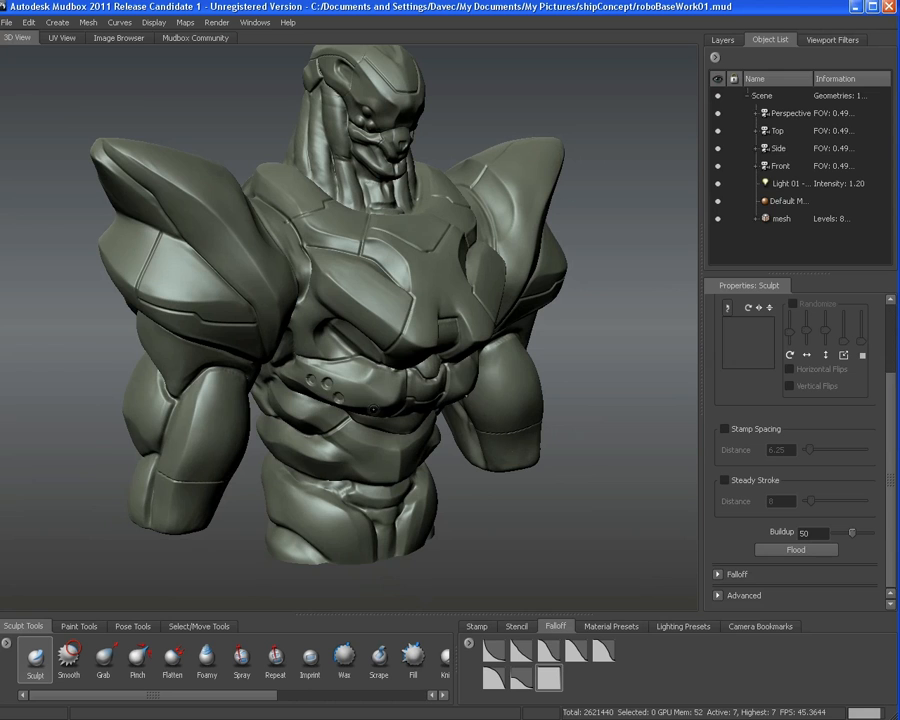
# Undo the lowest round recess on the rib plate and switch to the Grab tool while checking the torso's shape
pyautogui.keyDown('alt'); pyautogui.moveTo(352, 410); pyautogui.dragTo(408, 384); pyautogui.keyUp('alt')
pyautogui.keyDown('alt'); pyautogui.moveTo(408, 384); pyautogui.dragTo(333, 409, button='right'); pyautogui.keyUp('alt')
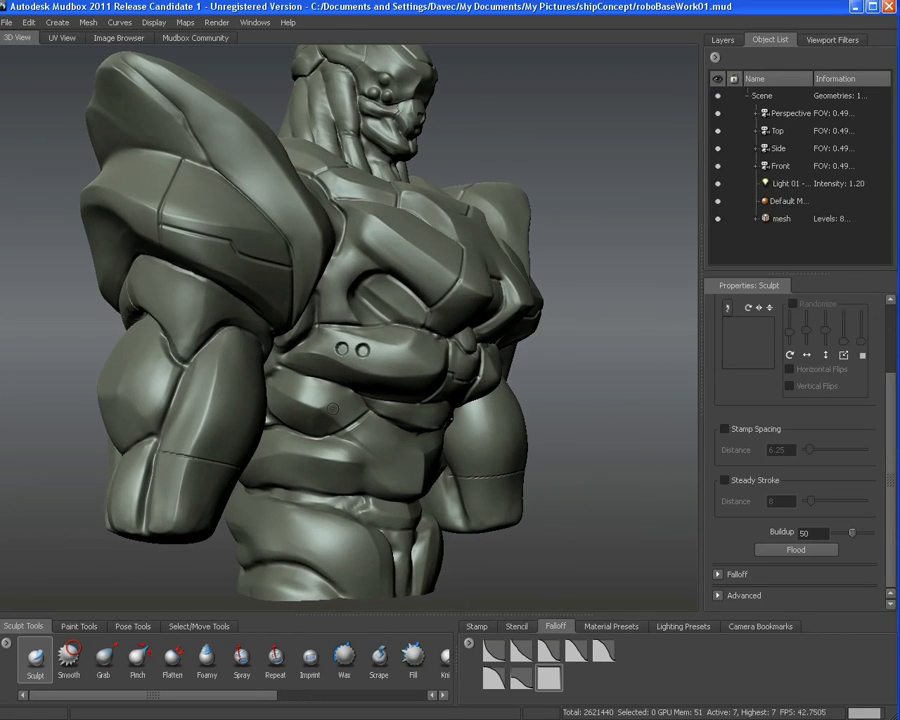
pyautogui.click(103, 660)
pyautogui.keyDown('alt'); pyautogui.moveTo(305, 390); pyautogui.dragTo(351, 332); pyautogui.keyUp('alt')
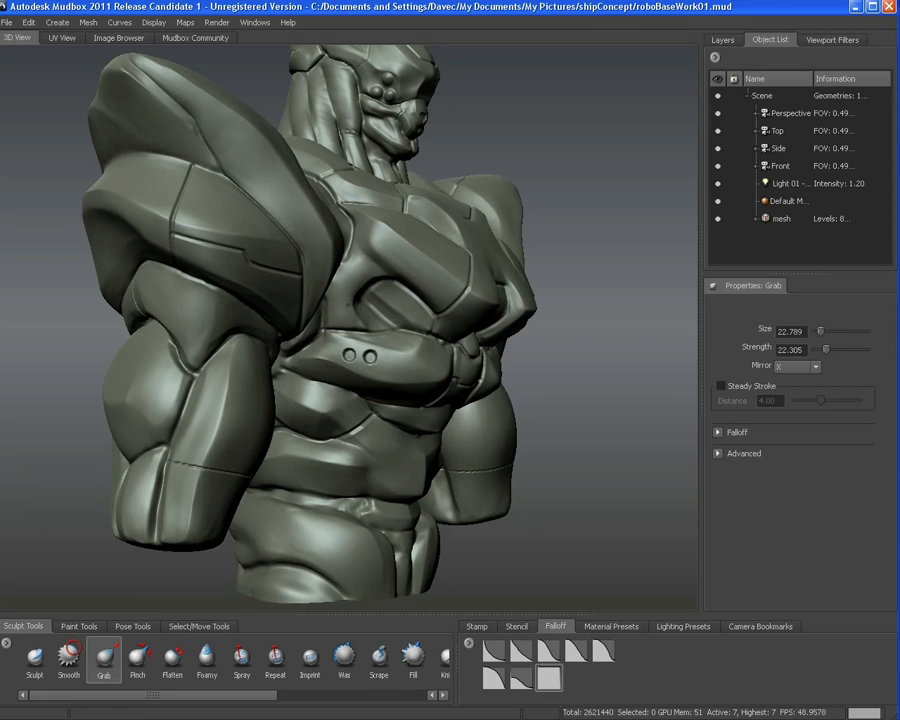
pyautogui.moveTo(372, 299)
pyautogui.keyDown('alt'); pyautogui.mouseDown()
pyautogui.moveTo(204, 300)
pyautogui.moveTo(220, 283)
pyautogui.mouseUp(); pyautogui.keyUp('alt')
pyautogui.keyDown('alt'); pyautogui.moveTo(392, 309); pyautogui.dragTo(348, 309, button='right'); pyautogui.keyUp('alt')
pyautogui.keyDown('alt'); pyautogui.moveTo(330, 325); pyautogui.dragTo(455, 328); pyautogui.keyUp('alt')
pyautogui.scroll(2, 350, 328)
pyautogui.scroll(1, 370, 426)
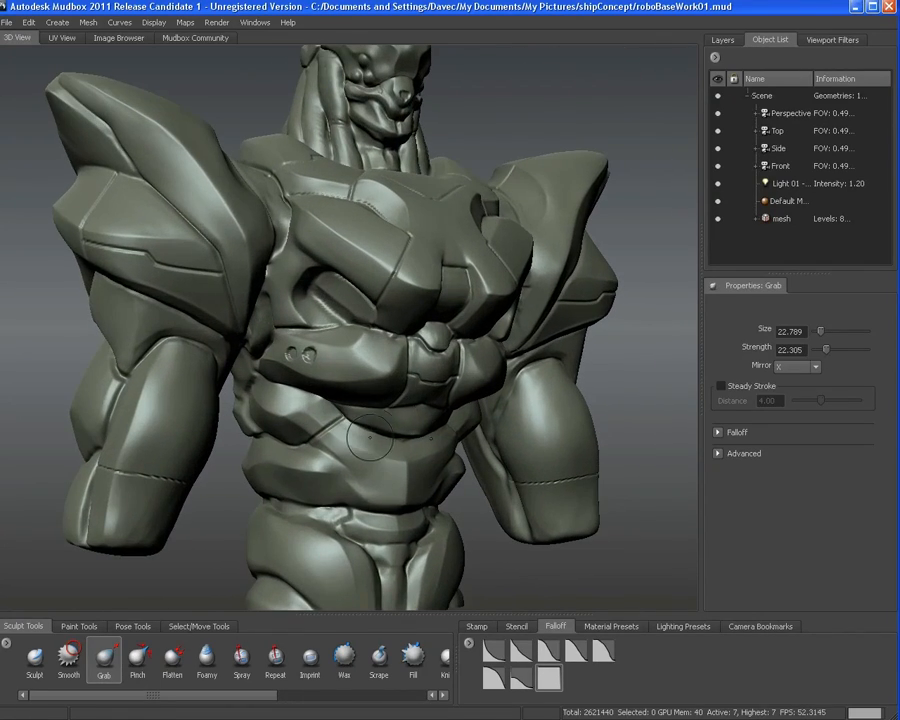
pyautogui.keyDown('alt'); pyautogui.moveTo(367, 432); pyautogui.dragTo(325, 414); pyautogui.keyUp('alt')
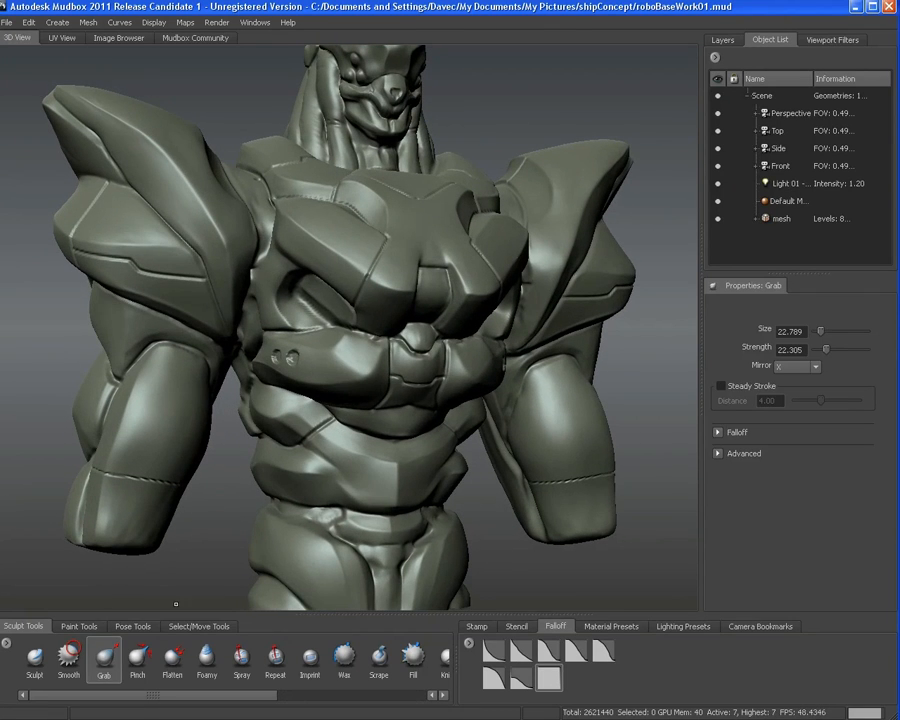
# Try to stamp a third round recess beside the other two on the rib plate with inverted Sculpt at size 7.9462
pyautogui.click(35, 658)
pyautogui.keyDown('alt'); pyautogui.moveTo(210, 470); pyautogui.dragTo(385, 378); pyautogui.keyUp('alt')
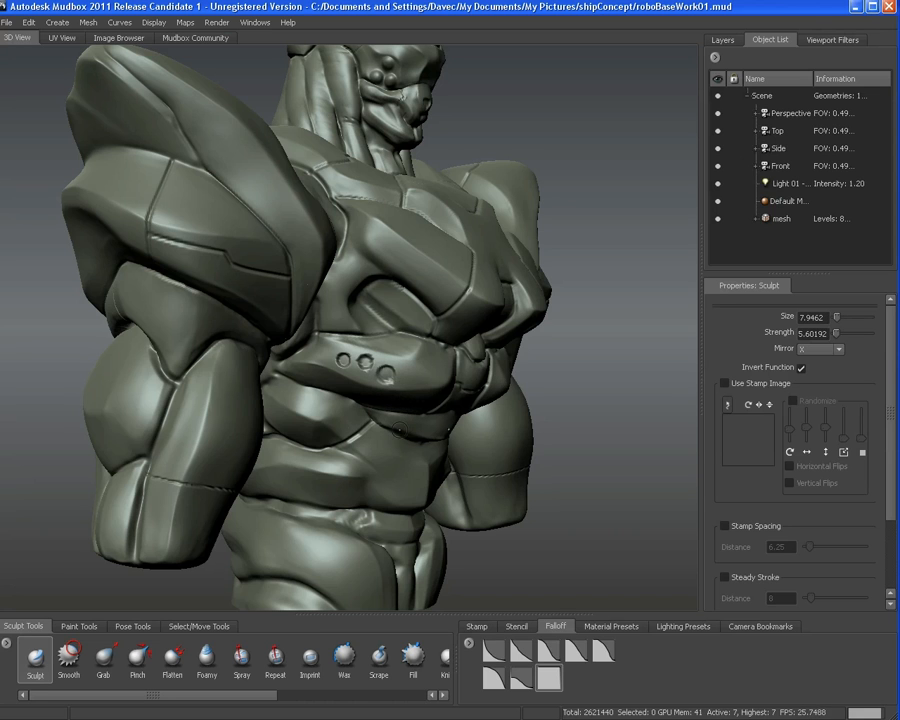
pyautogui.keyDown('alt'); pyautogui.moveTo(400, 429); pyautogui.dragTo(272, 436); pyautogui.keyUp('alt')
pyautogui.keyDown('alt'); pyautogui.moveTo(272, 436); pyautogui.dragTo(280, 415, button='right'); pyautogui.keyUp('alt')
pyautogui.keyDown('alt'); pyautogui.moveTo(280, 415); pyautogui.dragTo(354, 404); pyautogui.keyUp('alt')
pyautogui.moveTo(354, 404)
pyautogui.keyDown('alt'); pyautogui.mouseDown(button='right')
pyautogui.moveTo(362, 424)
pyautogui.moveTo(356, 394)
pyautogui.mouseUp(button='right'); pyautogui.keyUp('alt')
pyautogui.keyDown('alt'); pyautogui.moveTo(356, 394); pyautogui.dragTo(408, 396); pyautogui.keyUp('alt')
pyautogui.keyDown('alt'); pyautogui.moveTo(408, 396); pyautogui.dragTo(419, 427, button='right'); pyautogui.keyUp('alt')
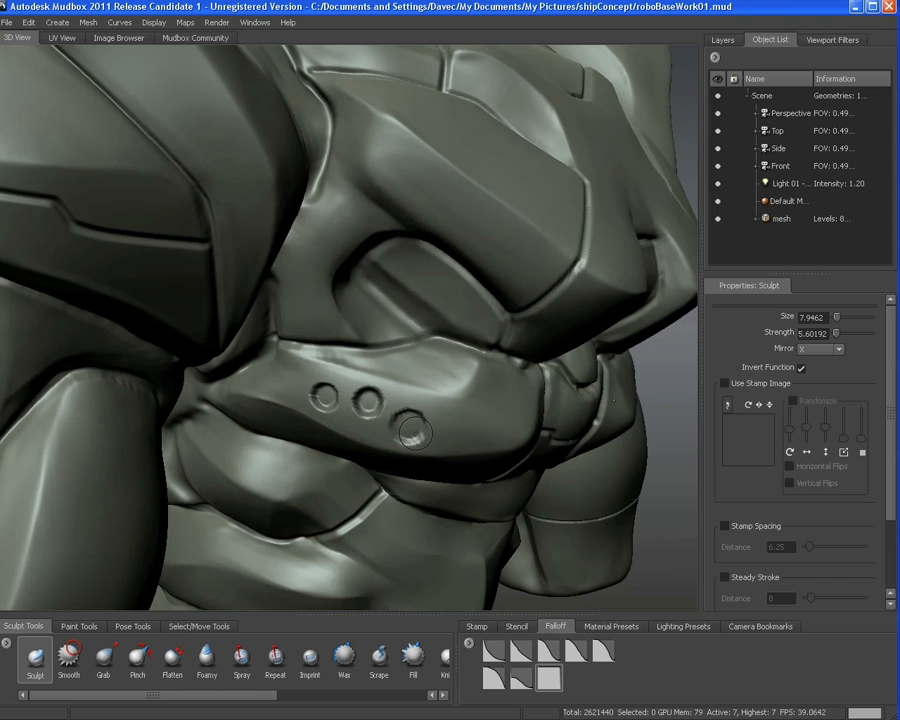
# Undo all the round recesses stamped into the side of the rib plate
pyautogui.hotkey('ctrl', 'z')
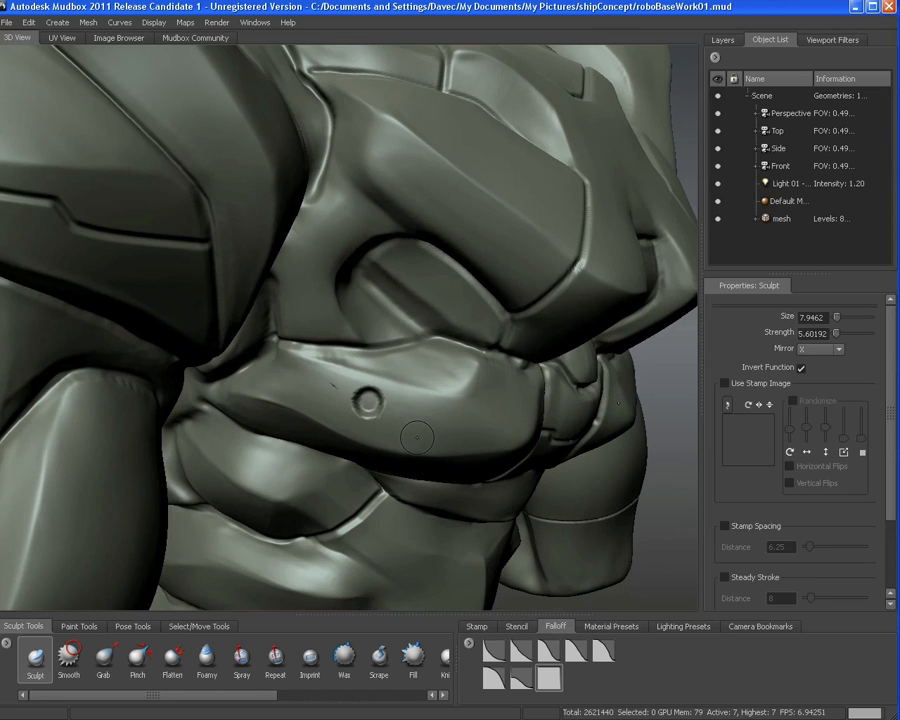
pyautogui.keyDown('alt'); pyautogui.moveTo(422, 450); pyautogui.dragTo(346, 370); pyautogui.keyUp('alt')
pyautogui.keyDown('alt'); pyautogui.moveTo(343, 388); pyautogui.dragTo(330, 371, button='right'); pyautogui.keyUp('alt')
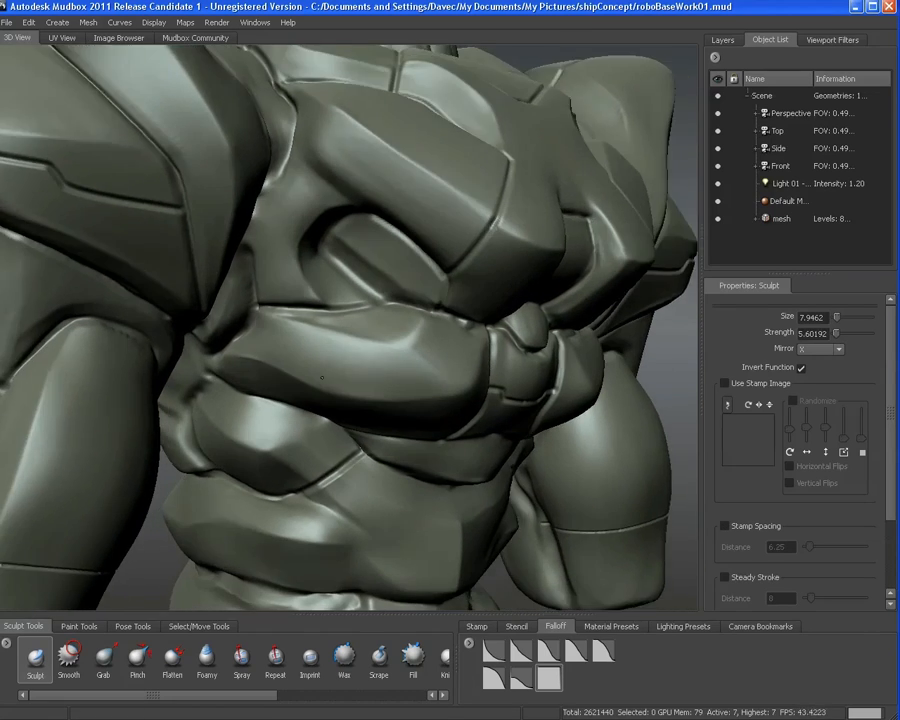
# Stamp a row of round recesses inside the hollow beneath the pectoral plate with inverted Sculpt at size 7.9462
pyautogui.keyDown('alt'); pyautogui.moveTo(330, 371); pyautogui.dragTo(330, 380); pyautogui.keyUp('alt')
pyautogui.keyDown('alt'); pyautogui.moveTo(330, 380); pyautogui.dragTo(323, 328, button='right'); pyautogui.keyUp('alt')
pyautogui.keyDown('alt'); pyautogui.moveTo(323, 328); pyautogui.dragTo(349, 317); pyautogui.keyUp('alt')
pyautogui.keyDown('alt'); pyautogui.moveTo(349, 317); pyautogui.dragTo(397, 300, button='right'); pyautogui.keyUp('alt')
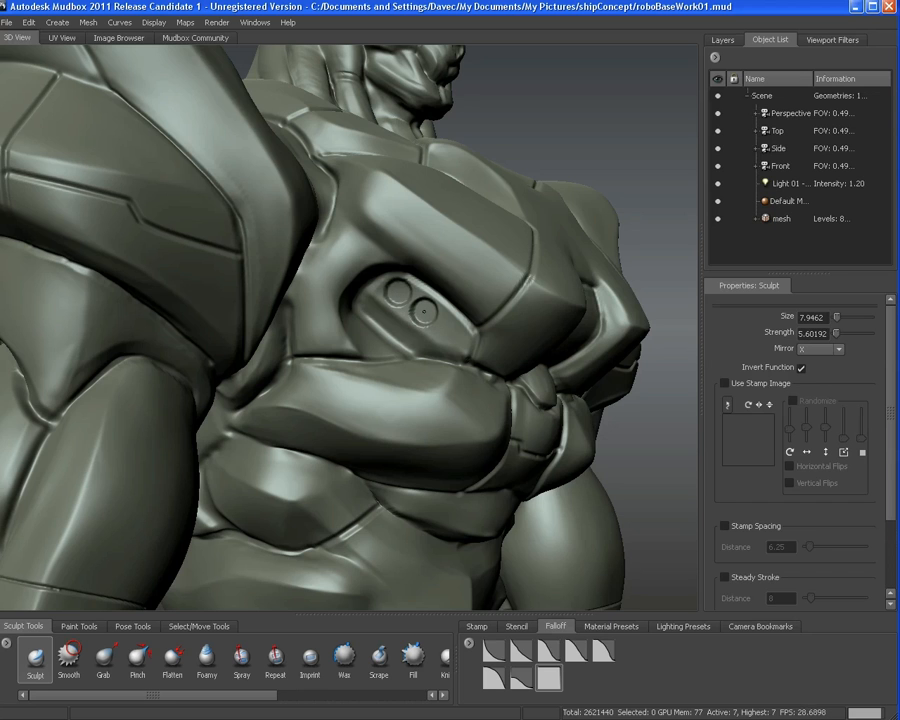
pyautogui.keyDown('alt'); pyautogui.moveTo(451, 342); pyautogui.dragTo(385, 368, button='right'); pyautogui.keyUp('alt')
pyautogui.moveTo(385, 368)
pyautogui.keyDown('alt'); pyautogui.mouseDown()
pyautogui.moveTo(315, 394)
pyautogui.moveTo(395, 385)
pyautogui.moveTo(513, 402)
pyautogui.moveTo(424, 384)
pyautogui.moveTo(371, 388)
pyautogui.moveTo(369, 418)
pyautogui.moveTo(395, 420)
pyautogui.mouseUp(); pyautogui.keyUp('alt')
pyautogui.keyDown('alt'); pyautogui.moveTo(395, 420); pyautogui.dragTo(465, 428, button='right'); pyautogui.keyUp('alt')
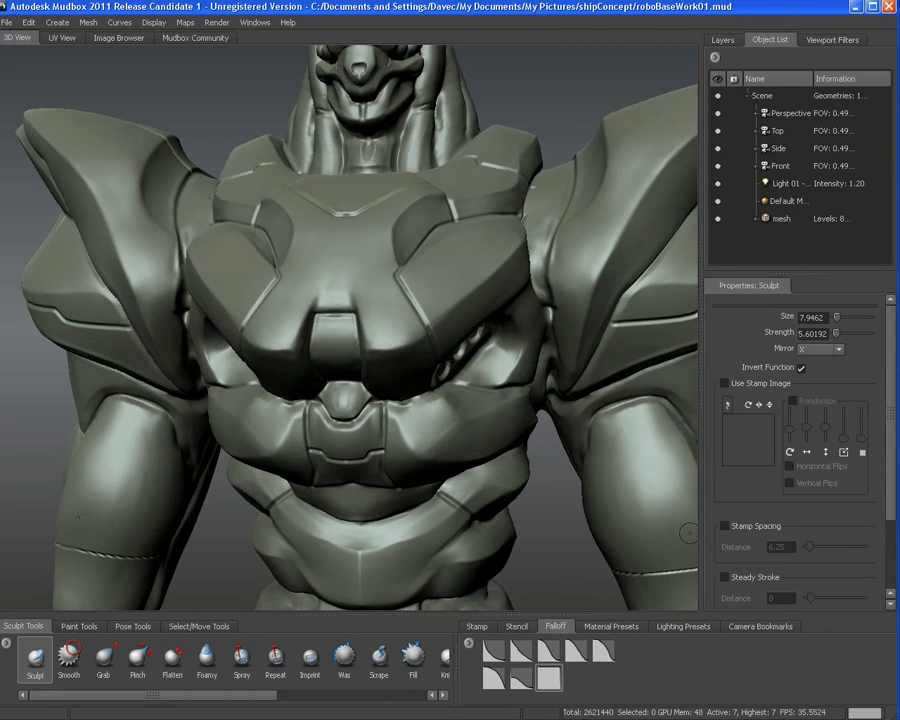
# Turn on stamp spacing for the Sculpt tool and set its pen-pressure minimum size to 25%
pyautogui.click(725, 527)
pyautogui.scroll(-3, 821, 591)
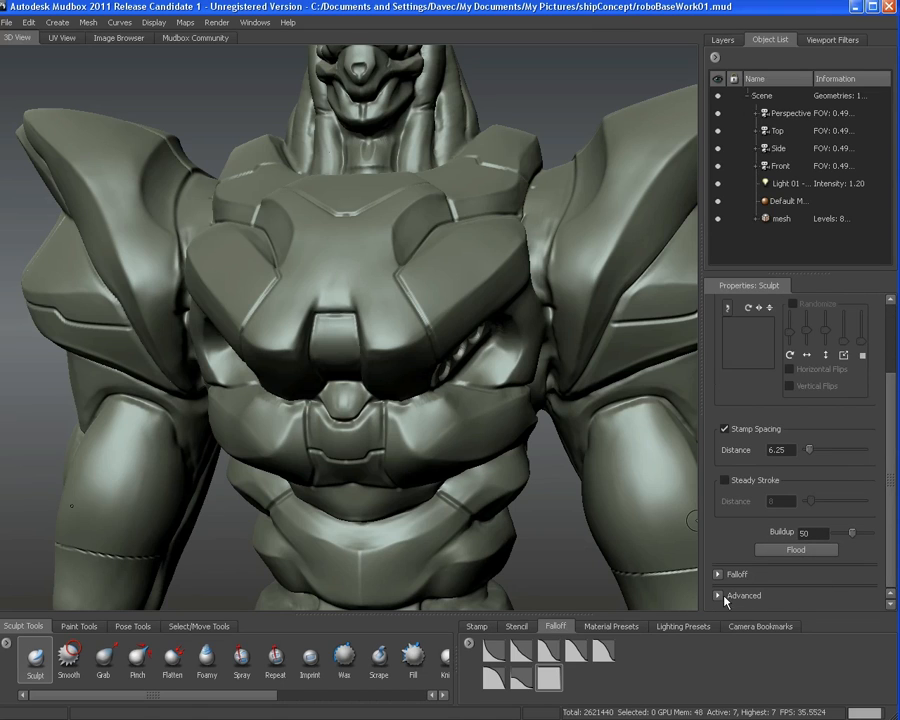
pyautogui.click(718, 596)
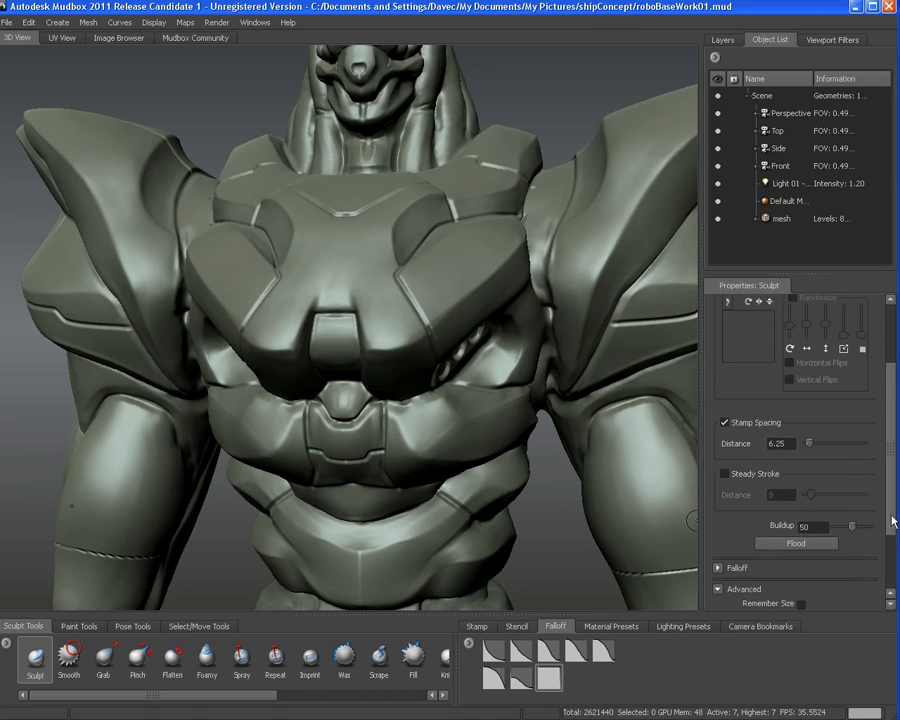
pyautogui.scroll(-3, 878, 570)
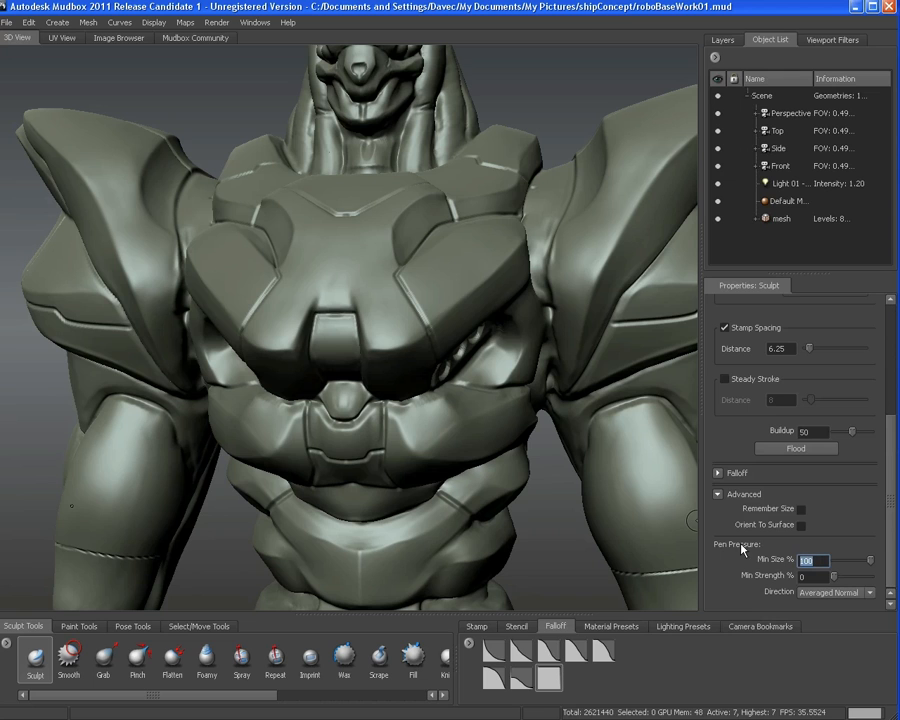
pyautogui.write('25')
pyautogui.press('Return')
# Carve a stack of horizontal grooves down the central chest block with inverted Sculpt, using Steady Stroke at distance 8
pyautogui.keyDown('alt'); pyautogui.moveTo(310, 372); pyautogui.dragTo(362, 372); pyautogui.keyUp('alt')
pyautogui.keyDown('alt'); pyautogui.moveTo(290, 368); pyautogui.dragTo(354, 367, button='right'); pyautogui.keyUp('alt')
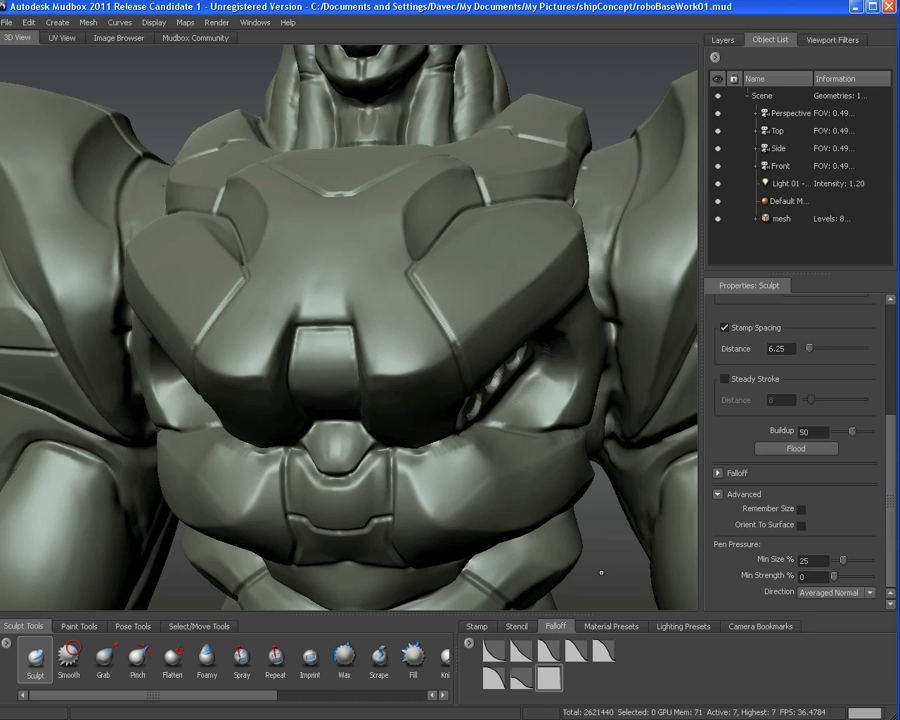
pyautogui.click(725, 380)
pyautogui.moveTo(296, 340); pyautogui.dragTo(360, 342)
pyautogui.moveTo(305, 361)
pyautogui.keyDown('alt'); pyautogui.mouseDown()
pyautogui.moveTo(434, 327)
pyautogui.moveTo(425, 349)
pyautogui.moveTo(357, 305)
pyautogui.moveTo(460, 307)
pyautogui.moveTo(434, 286)
pyautogui.moveTo(437, 265)
pyautogui.moveTo(415, 246)
pyautogui.mouseUp(); pyautogui.keyUp('alt')
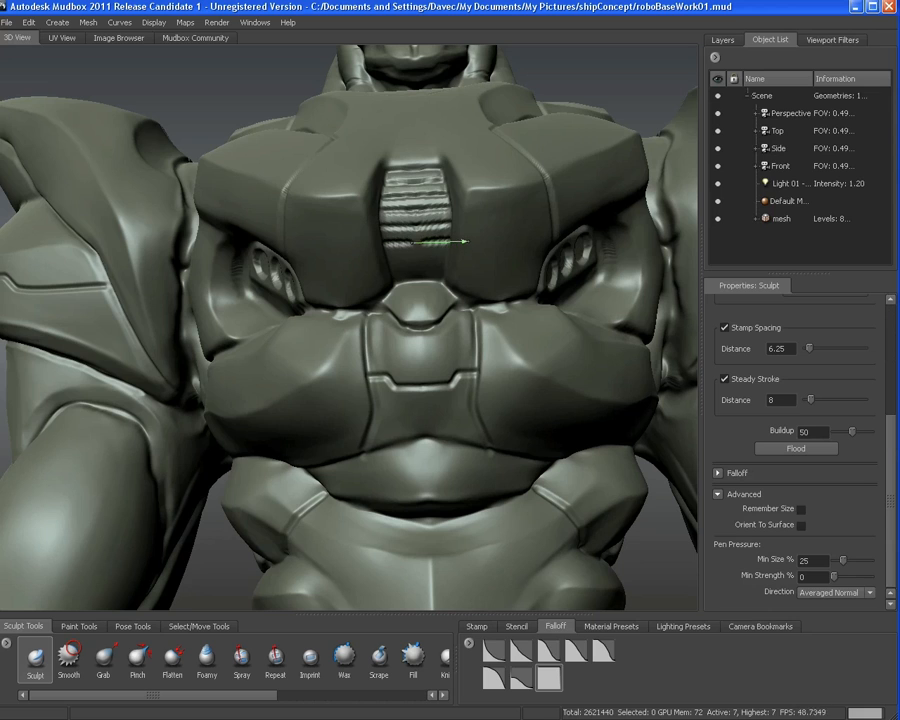
pyautogui.keyDown('alt'); pyautogui.moveTo(441, 250); pyautogui.dragTo(408, 230); pyautogui.keyUp('alt')
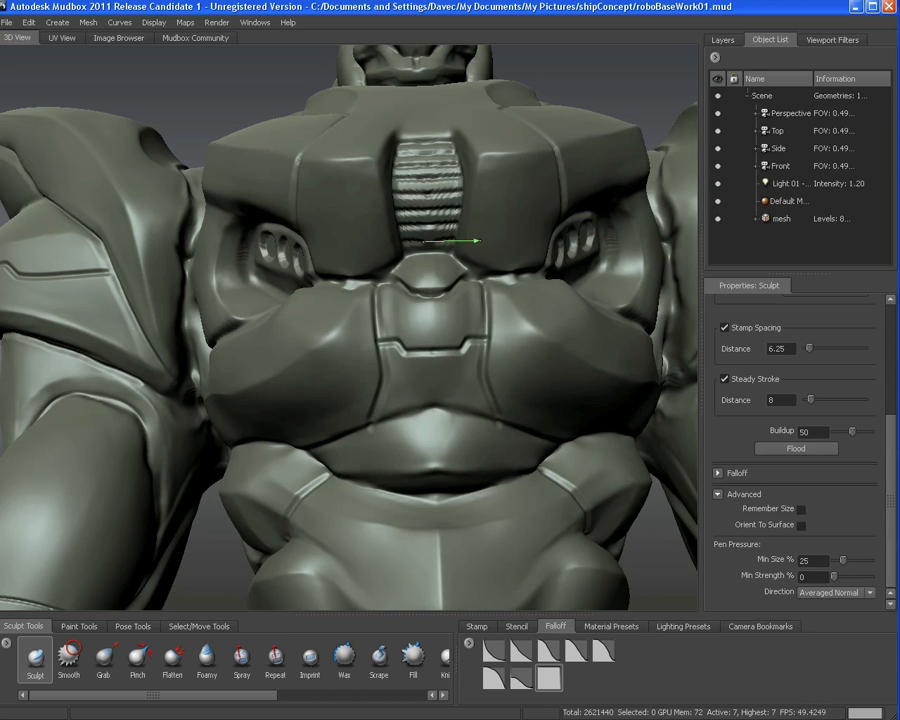
# Examine the whole torso and head from several angles to judge how the new chest grooves read
pyautogui.keyDown('alt'); pyautogui.moveTo(490, 242); pyautogui.dragTo(562, 430, button='middle'); pyautogui.keyUp('alt')
pyautogui.keyDown('alt'); pyautogui.moveTo(562, 430); pyautogui.dragTo(388, 245, button='right'); pyautogui.keyUp('alt')
pyautogui.keyDown('alt'); pyautogui.moveTo(388, 245); pyautogui.dragTo(422, 252); pyautogui.keyUp('alt')
pyautogui.keyDown('alt'); pyautogui.moveTo(422, 252); pyautogui.dragTo(428, 262, button='right'); pyautogui.keyUp('alt')
pyautogui.keyDown('alt'); pyautogui.moveTo(428, 262); pyautogui.dragTo(432, 260); pyautogui.keyUp('alt')
pyautogui.keyDown('alt'); pyautogui.moveTo(405, 256); pyautogui.dragTo(406, 271, button='right'); pyautogui.keyUp('alt')
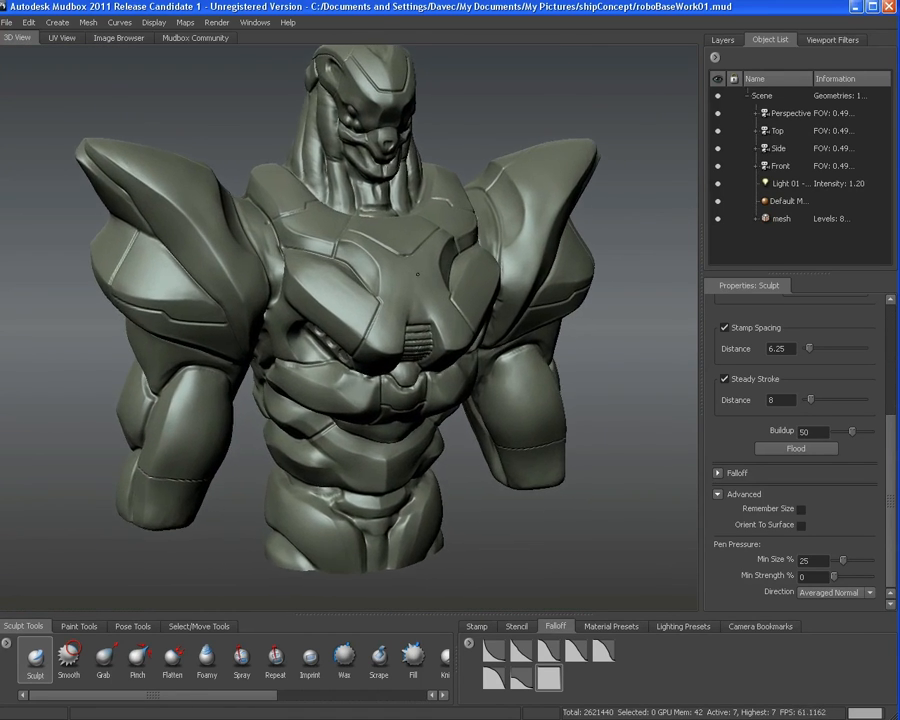
pyautogui.keyDown('alt'); pyautogui.moveTo(406, 271); pyautogui.dragTo(412, 294, button='middle'); pyautogui.keyUp('alt')
pyautogui.keyDown('alt'); pyautogui.moveTo(412, 294); pyautogui.dragTo(145, 312); pyautogui.keyUp('alt')
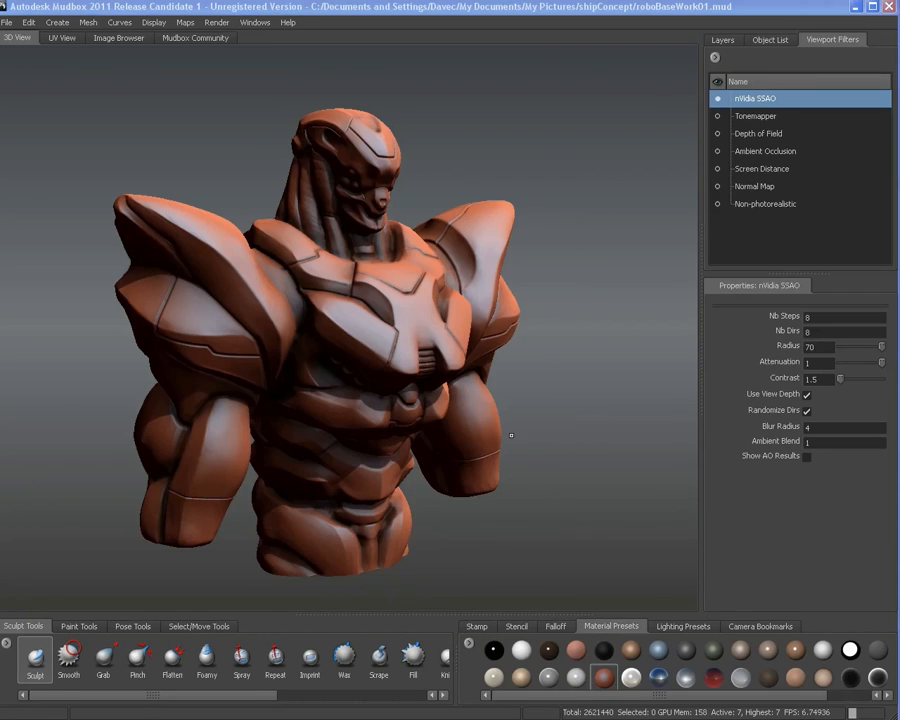
# Rotate the light around the SSAO-shaded red torso and examine its armour forms from both sides
pyautogui.keyDown('alt'); pyautogui.moveTo(548, 502); pyautogui.dragTo(346, 492); pyautogui.keyUp('alt')
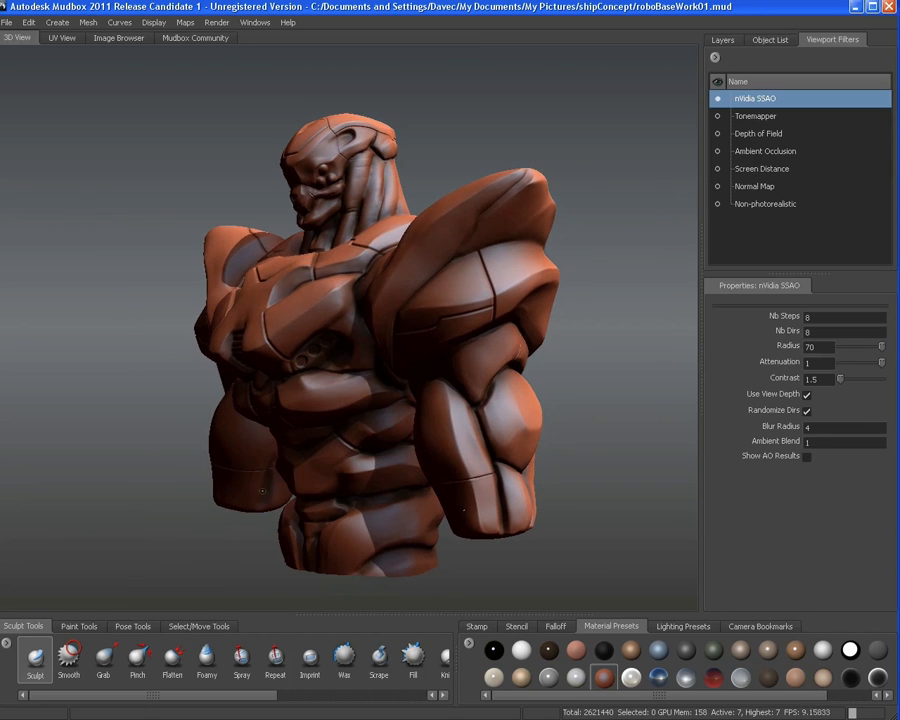
pyautogui.moveTo(296, 463); pyautogui.dragTo(334, 521)
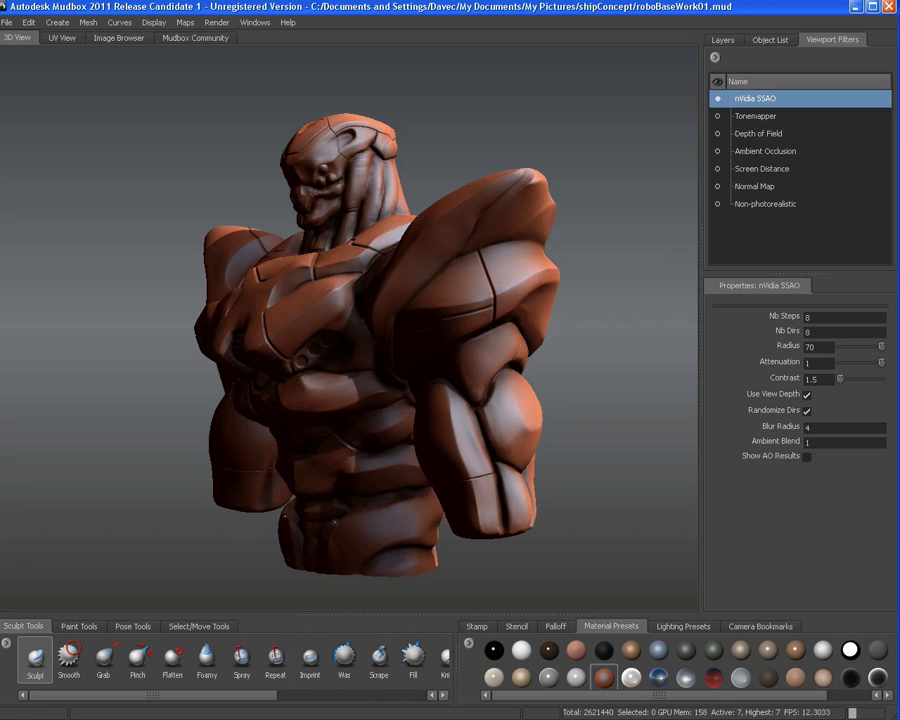
pyautogui.moveTo(379, 491)
pyautogui.mouseDown()
pyautogui.moveTo(317, 333)
pyautogui.moveTo(236, 508)
pyautogui.moveTo(187, 476)
pyautogui.moveTo(195, 433)
pyautogui.mouseUp()
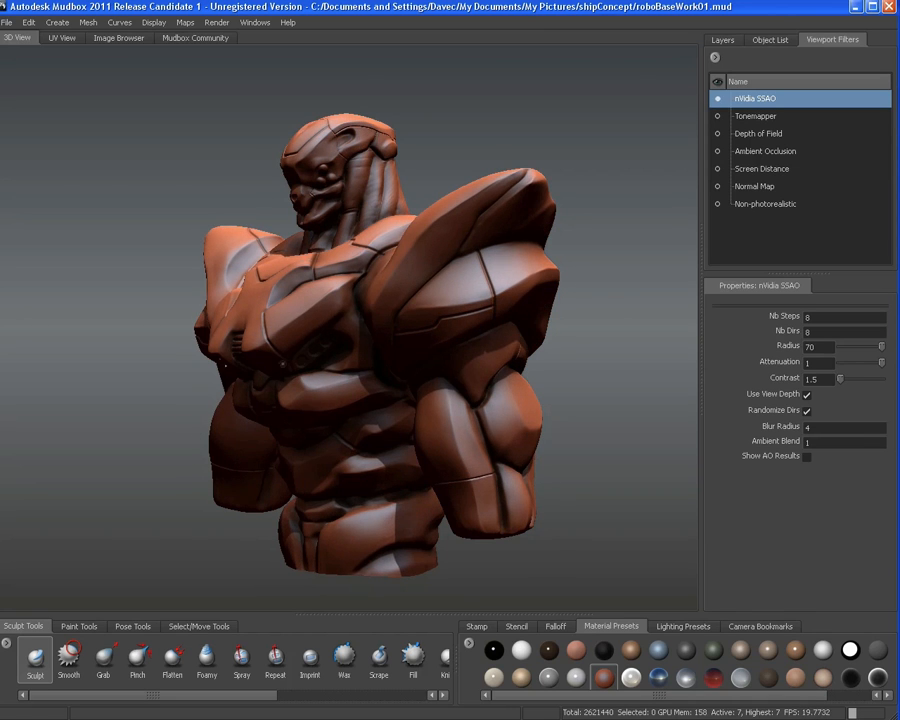
pyautogui.keyDown('alt'); pyautogui.moveTo(225, 366); pyautogui.dragTo(426, 374); pyautogui.keyUp('alt')
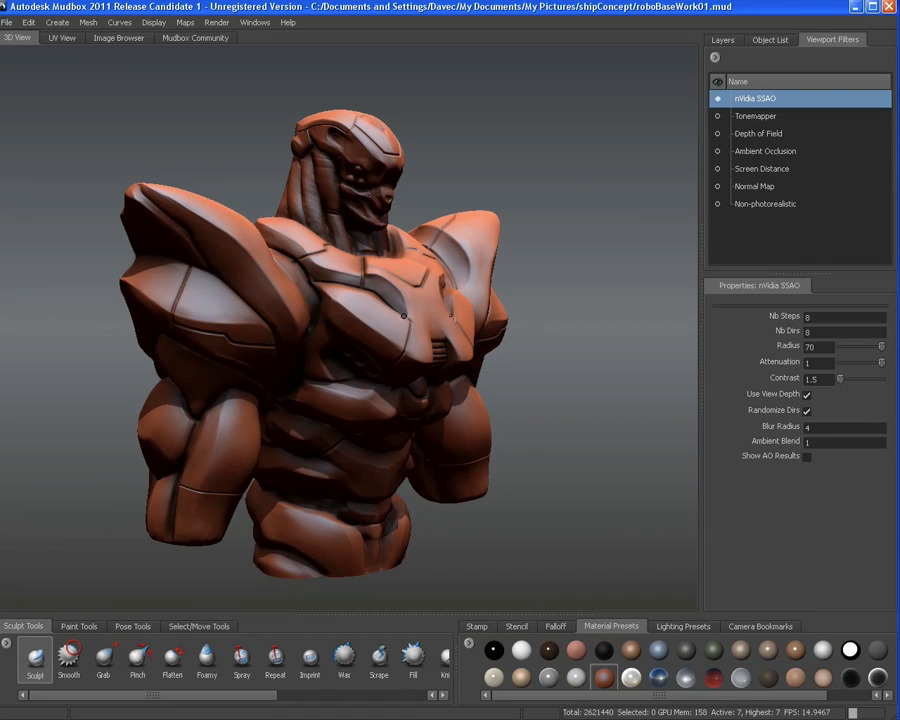
pyautogui.moveTo(384, 378); pyautogui.dragTo(443, 434)
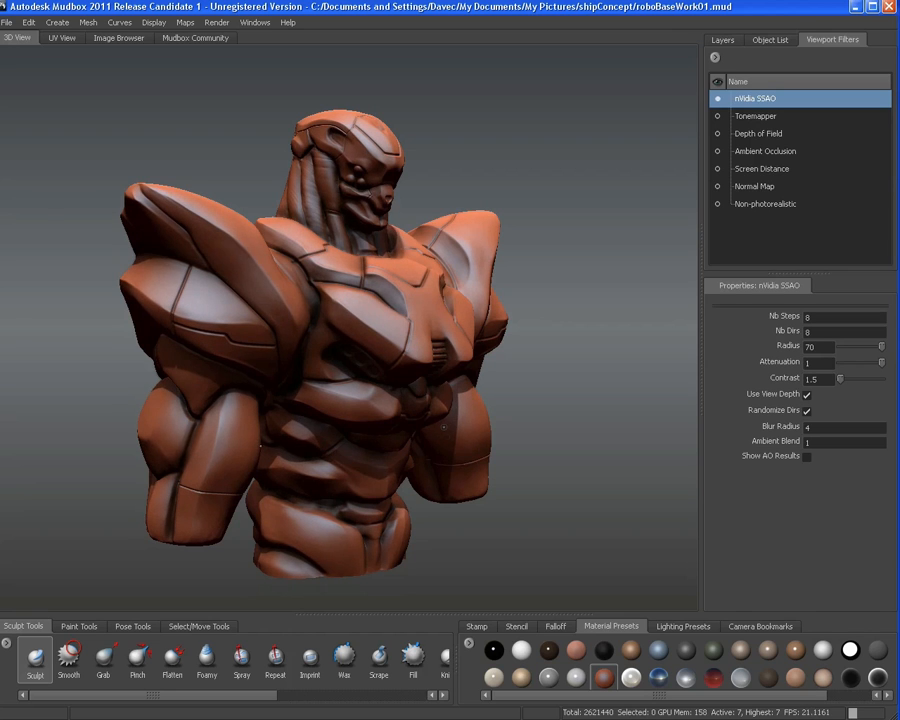
pyautogui.moveTo(456, 458)
pyautogui.mouseDown()
pyautogui.moveTo(468, 496)
pyautogui.moveTo(449, 416)
pyautogui.moveTo(397, 413)
pyautogui.moveTo(506, 415)
pyautogui.moveTo(420, 413)
pyautogui.moveTo(393, 393)
pyautogui.mouseUp()
pyautogui.keyDown('alt'); pyautogui.moveTo(491, 404); pyautogui.dragTo(437, 389); pyautogui.keyUp('alt')
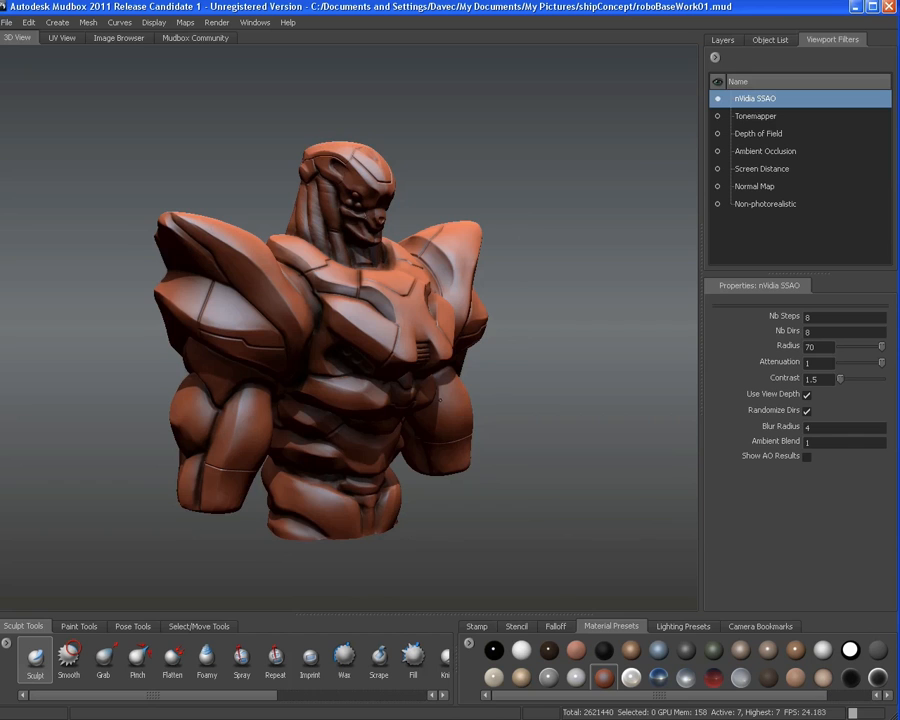
pyautogui.keyDown('alt'); pyautogui.moveTo(437, 389); pyautogui.dragTo(459, 423, button='right'); pyautogui.keyUp('alt')
pyautogui.keyDown('alt'); pyautogui.moveTo(459, 423); pyautogui.dragTo(440, 413); pyautogui.keyUp('alt')
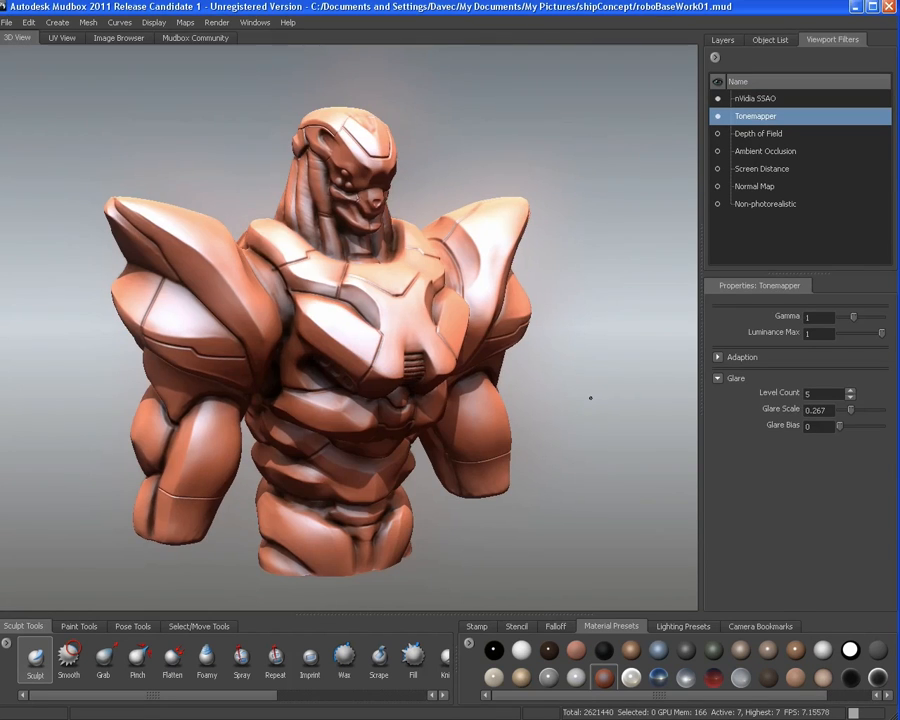
# Check the tonemapped torso from several angles and set the Tonemapper's adaption time to 0
pyautogui.keyDown('alt'); pyautogui.moveTo(590, 398); pyautogui.dragTo(150, 382); pyautogui.keyUp('alt')
pyautogui.keyDown('alt'); pyautogui.moveTo(536, 419); pyautogui.dragTo(489, 397); pyautogui.keyUp('alt')
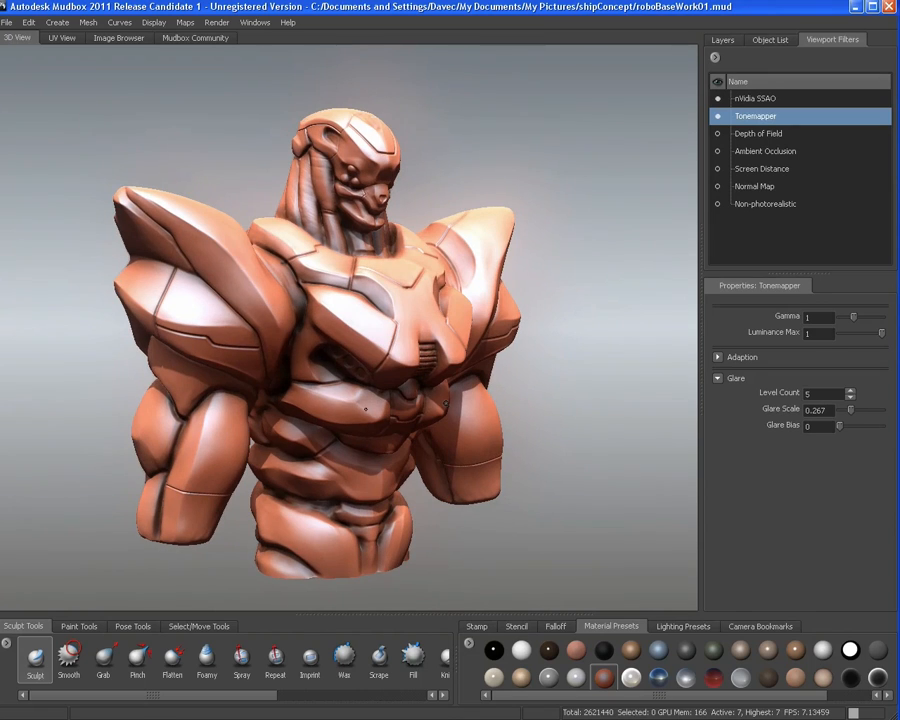
pyautogui.keyDown('alt'); pyautogui.moveTo(544, 491); pyautogui.dragTo(548, 496); pyautogui.keyUp('alt')
pyautogui.click(720, 361)
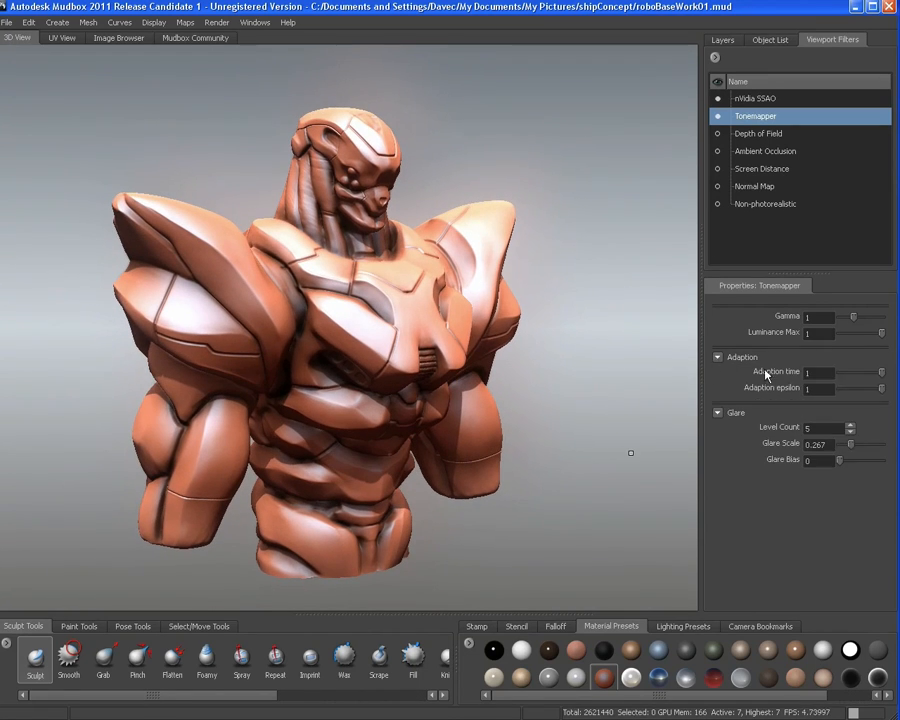
pyautogui.click(818, 372)
pyautogui.write('0')
pyautogui.moveTo(550, 434)
pyautogui.keyDown('alt'); pyautogui.mouseDown()
pyautogui.moveTo(429, 420)
pyautogui.moveTo(542, 419)
pyautogui.moveTo(560, 428)
pyautogui.moveTo(533, 427)
pyautogui.mouseUp(); pyautogui.keyUp('alt')
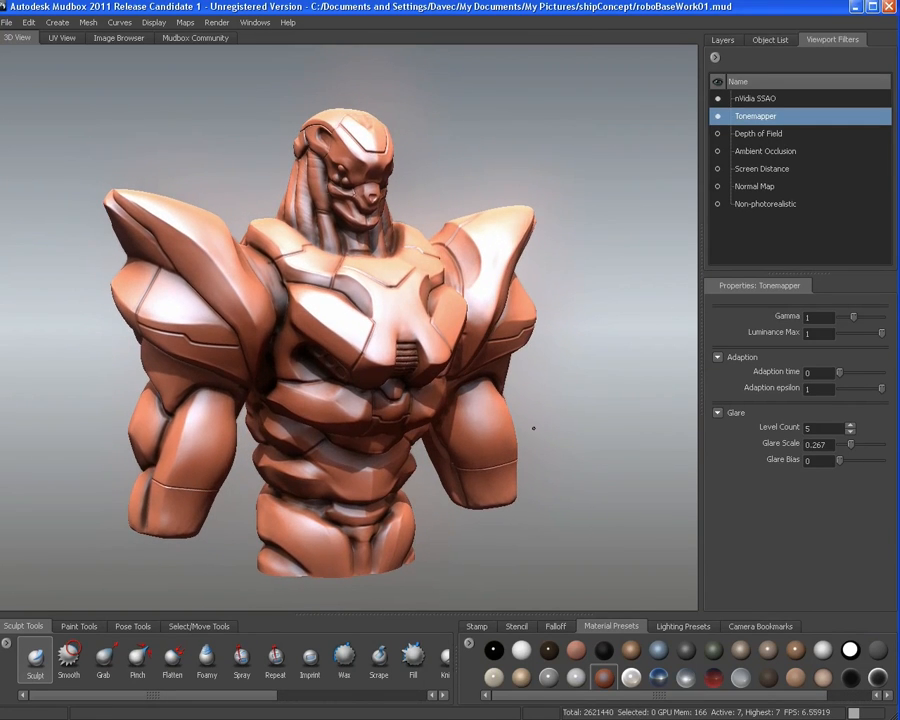